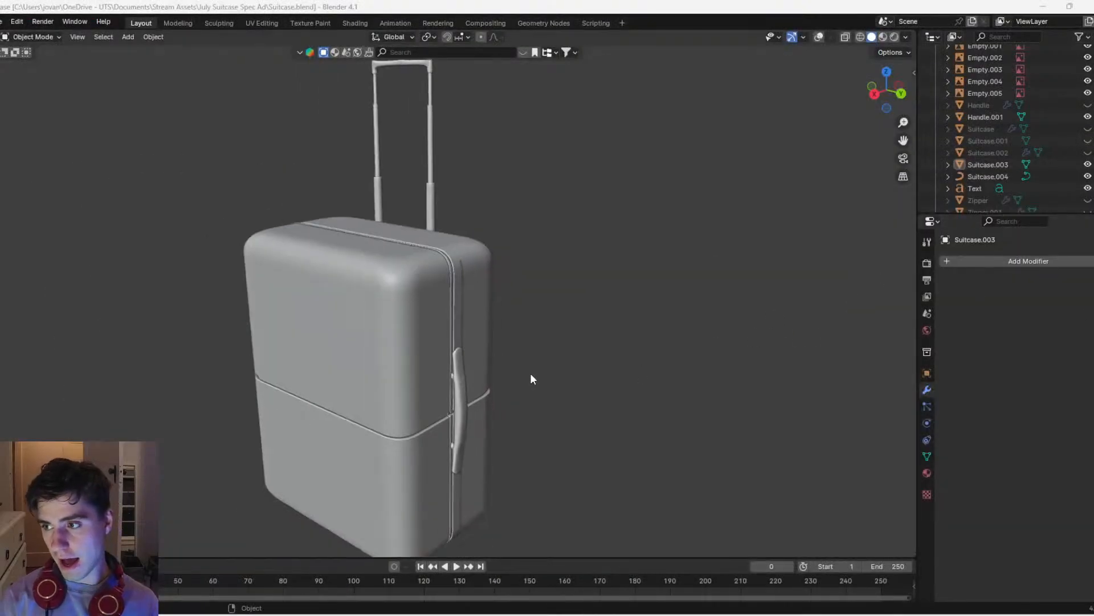
# Inspect the suitcase model from several angles and check the suitcase product post on Instagram in the browser for comparison
pyautogui.moveTo(530, 373); pyautogui.dragTo(674, 347, button='middle')
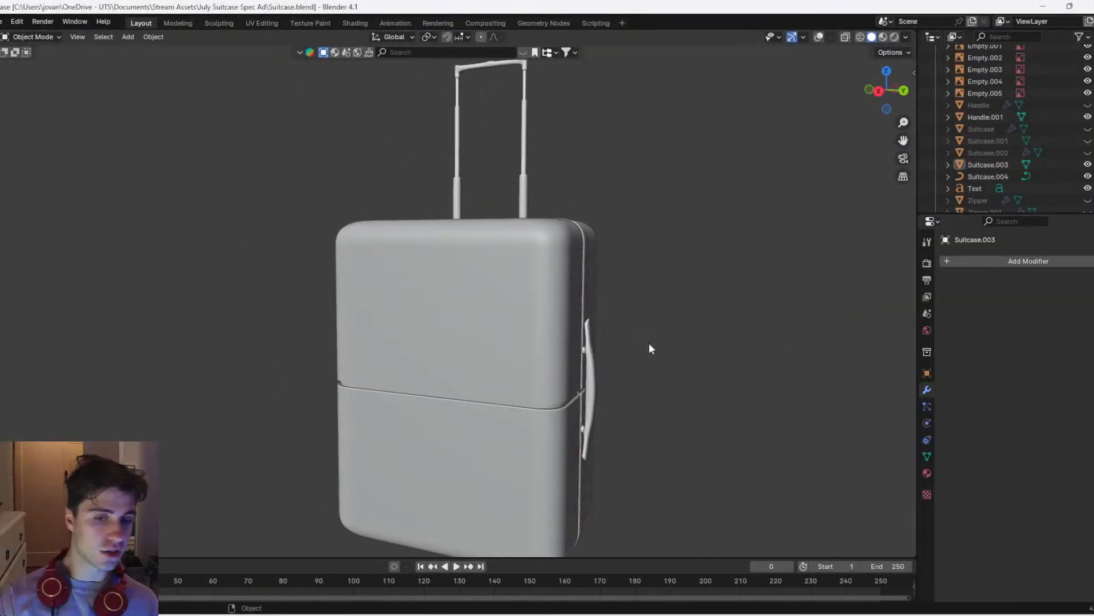
pyautogui.click(817, 39)
pyautogui.scroll(-7, 502, 336)
pyautogui.moveTo(496, 342); pyautogui.dragTo(535, 338, button='middle')
pyautogui.click(821, 37)
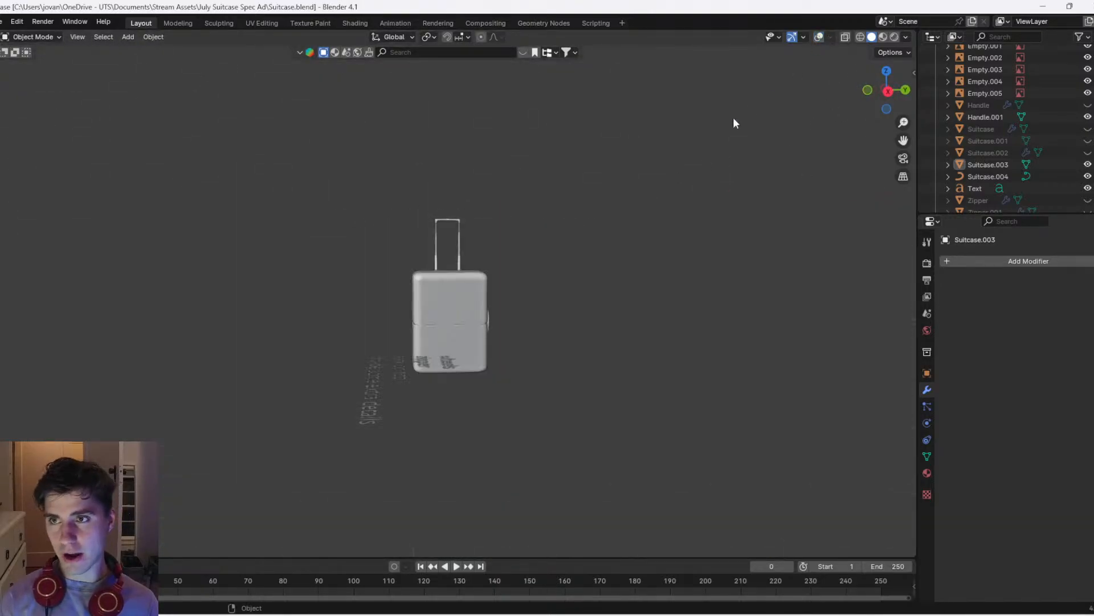
pyautogui.moveTo(429, 325); pyautogui.dragTo(377, 326, button='middle')
pyautogui.scroll(8, 608, 339)
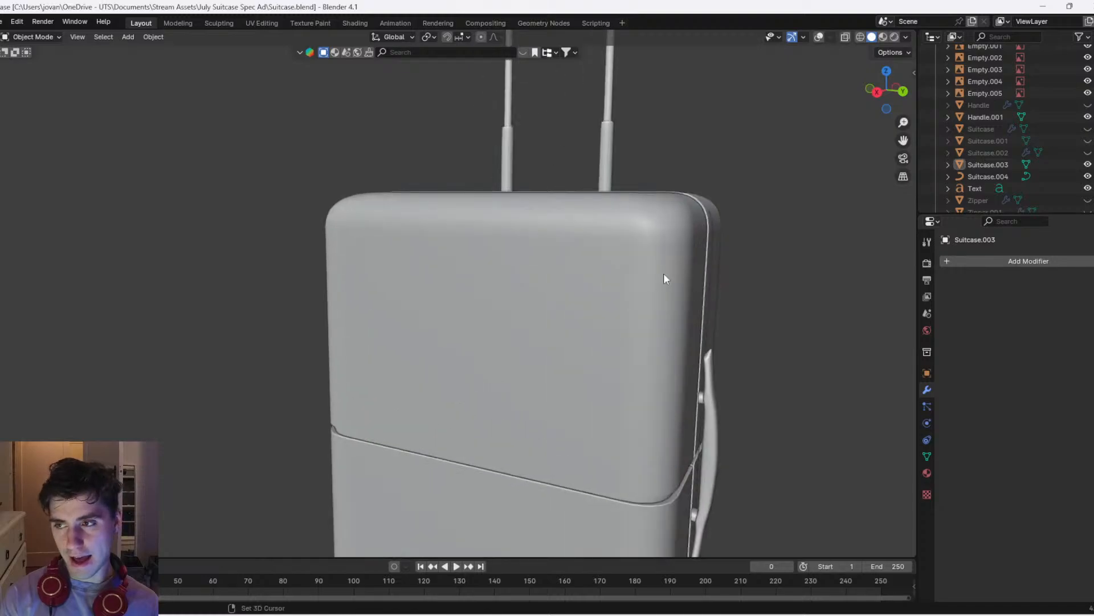
pyautogui.keyDown('shift'); pyautogui.moveTo(664, 273); pyautogui.dragTo(517, 330, button='middle'); pyautogui.keyUp('shift')
pyautogui.scroll(1, 538, 314)
pyautogui.click(591, 280)
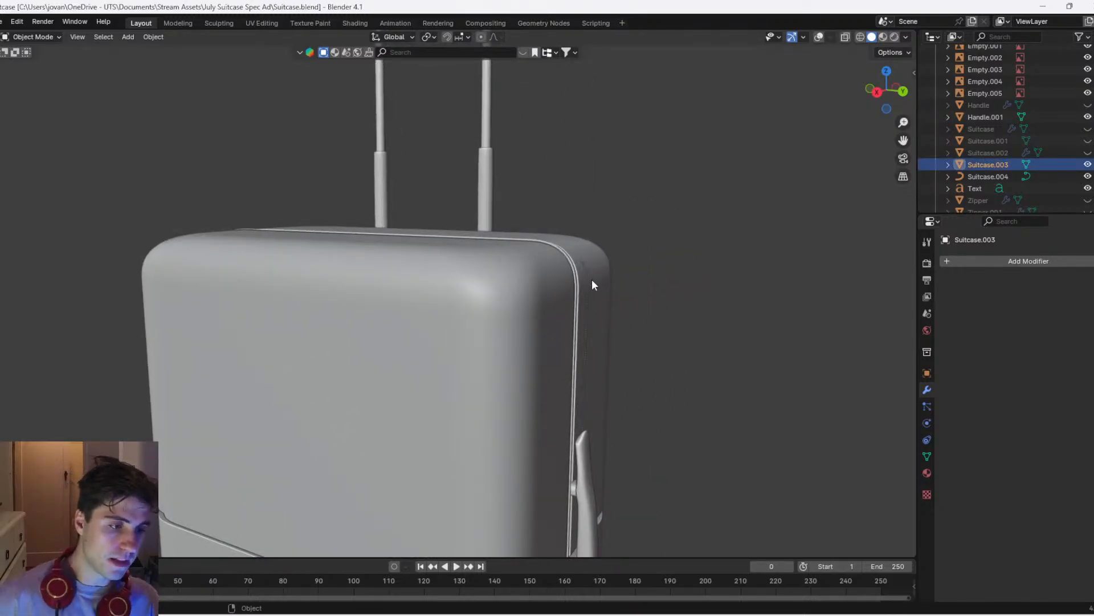
pyautogui.scroll(-5, 655, 277)
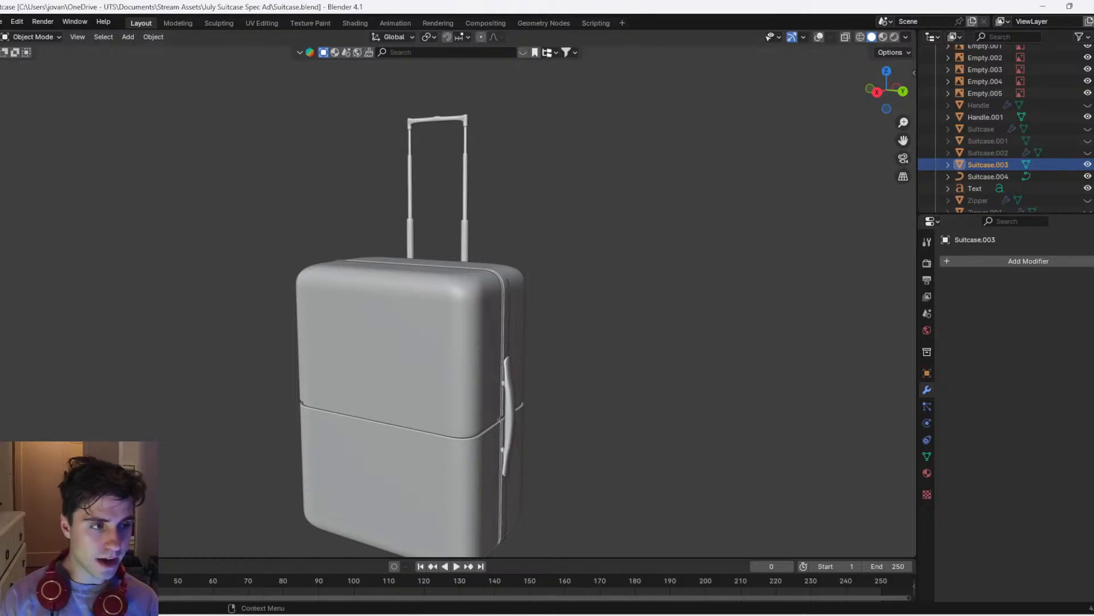
pyautogui.hotkey('alt', 'Tab')
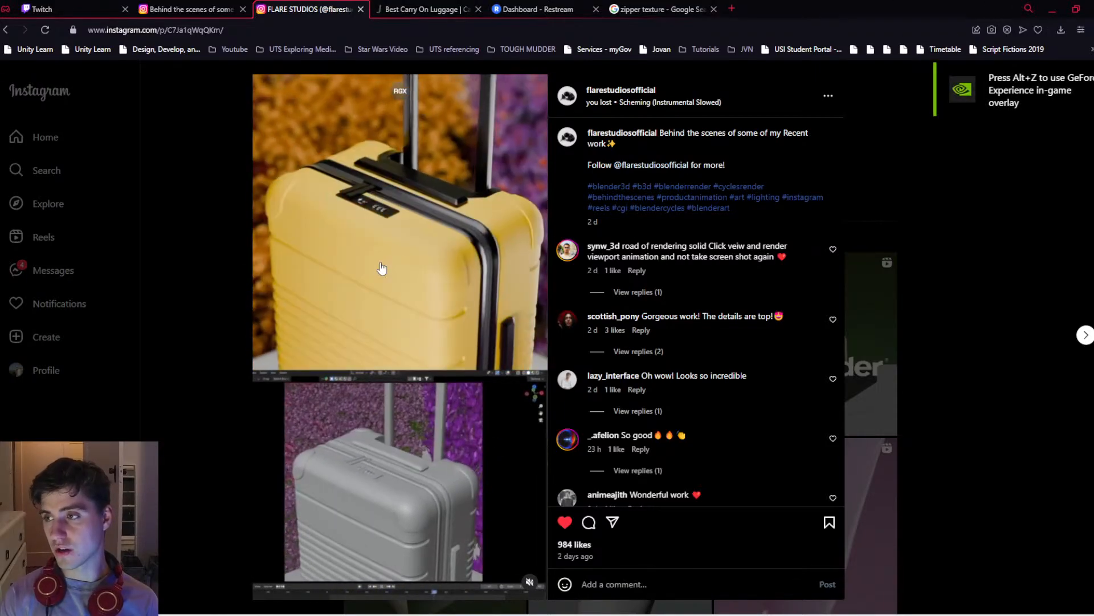
pyautogui.hotkey('alt', 'Tab')
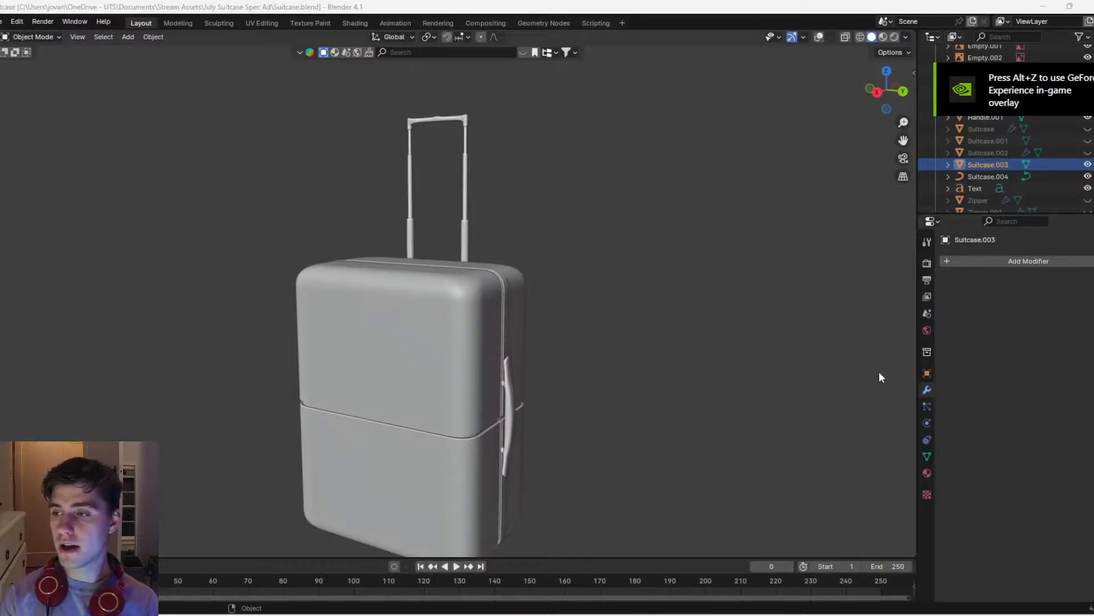
# Examine the green suitcase reference image from the right orthographic view in wireframe with overlays shown
pyautogui.scroll(-2, 879, 373)
pyautogui.click(878, 93)
pyautogui.press('z')
pyautogui.click(519, 284)
pyautogui.scroll(5, 511, 277)
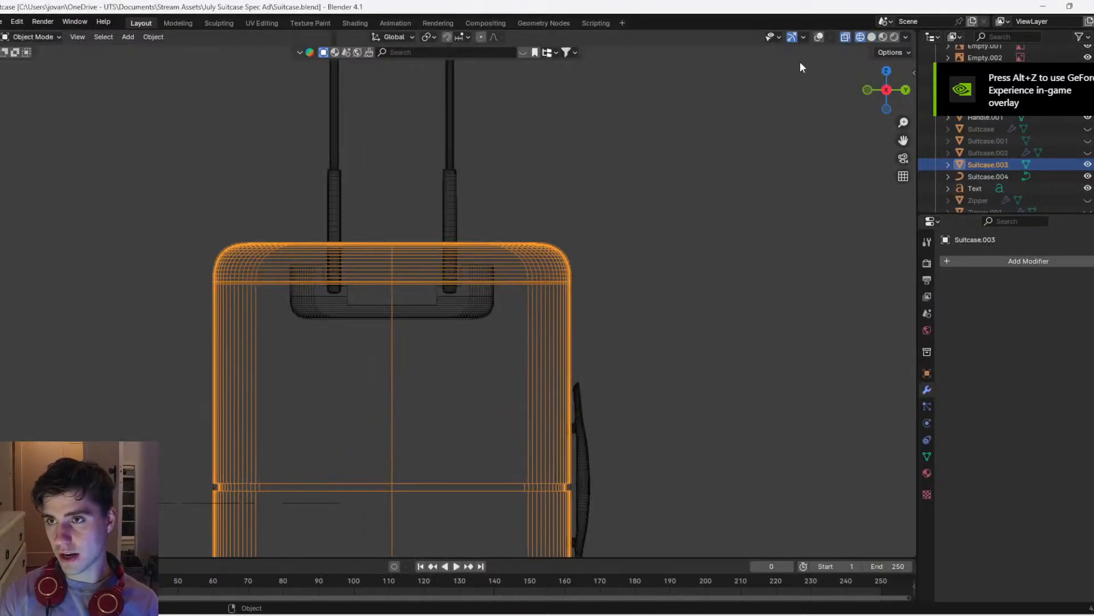
pyautogui.click(819, 38)
pyautogui.keyDown('shift'); pyautogui.moveTo(461, 415); pyautogui.dragTo(537, 246, button='middle'); pyautogui.keyUp('shift')
pyautogui.keyDown('shift'); pyautogui.moveTo(540, 316); pyautogui.dragTo(557, 261, button='middle'); pyautogui.keyUp('shift')
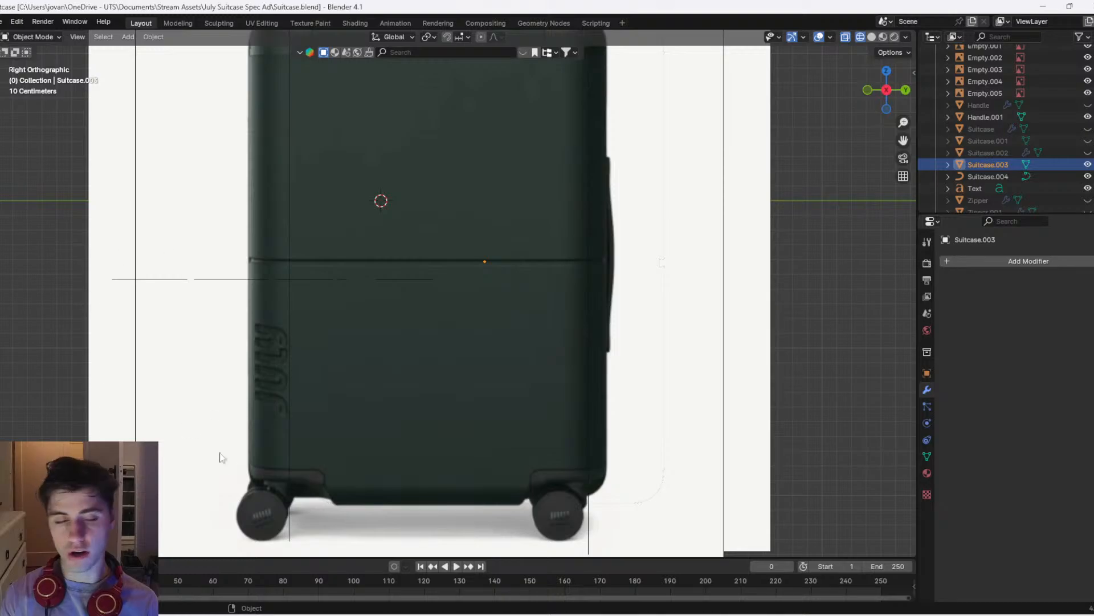
pyautogui.scroll(-1, 373, 260)
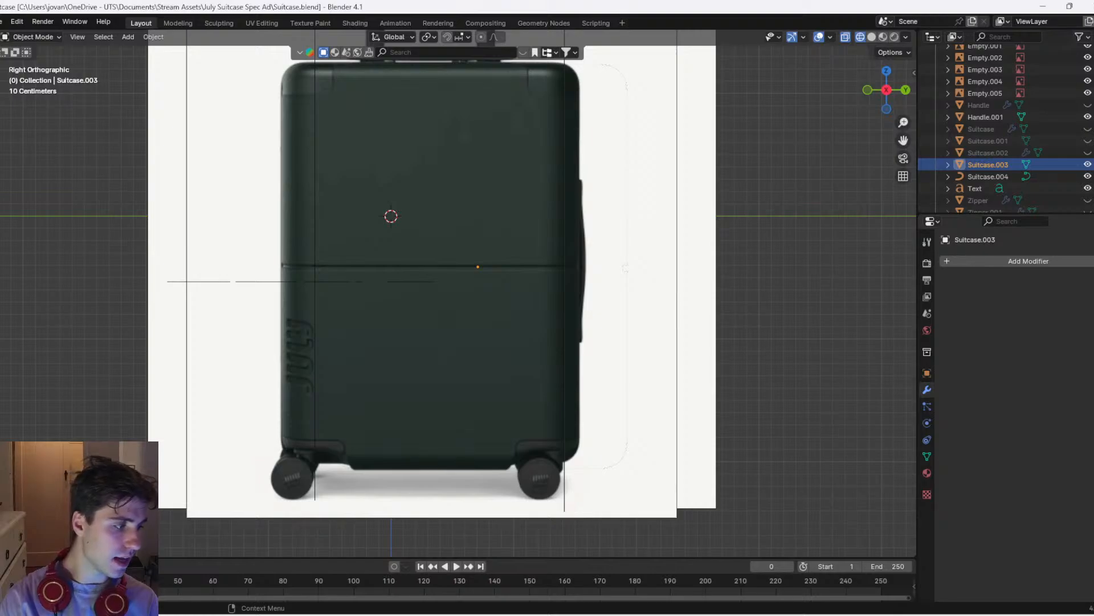
pyautogui.moveTo(562, 272); pyautogui.dragTo(503, 266, button='middle')
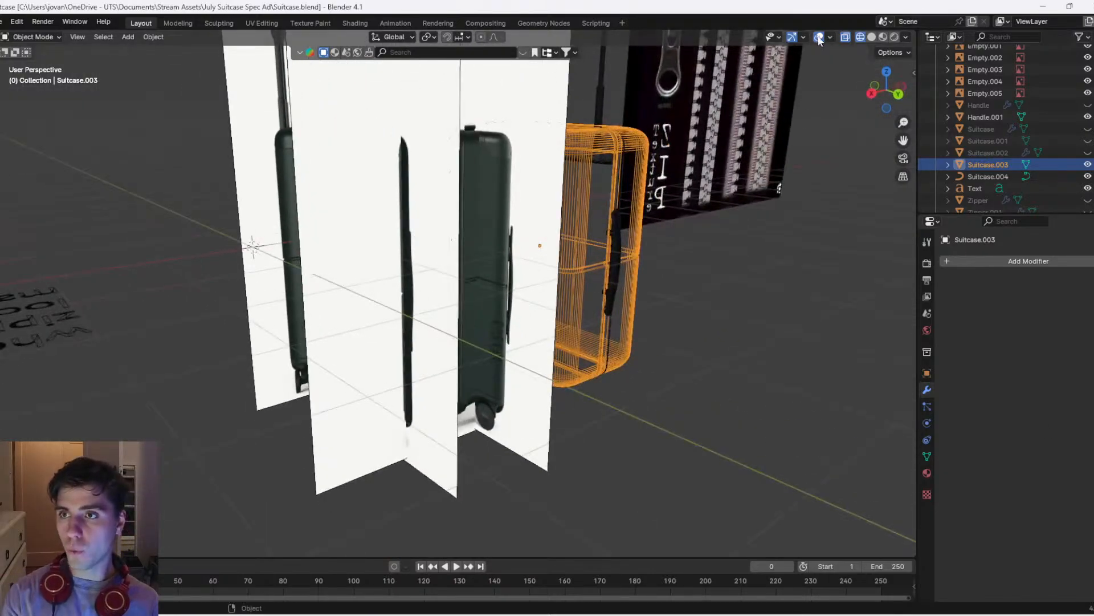
# Return the viewport to solid shading with overlays hidden, looking closely at the zipper strip beside the suitcase's side seam
pyautogui.click(821, 37)
pyautogui.scroll(2, 794, 125)
pyautogui.keyDown('shift'); pyautogui.moveTo(793, 149); pyautogui.dragTo(678, 312, button='middle'); pyautogui.keyUp('shift')
pyautogui.click(634, 334)
pyautogui.click(562, 289)
pyautogui.click(562, 288)
pyautogui.hotkey('shift', 'z')
pyautogui.moveTo(741, 307); pyautogui.dragTo(558, 291, button='middle')
pyautogui.keyDown('shift'); pyautogui.moveTo(699, 297); pyautogui.dragTo(557, 330, button='middle'); pyautogui.keyUp('shift')
pyautogui.scroll(4, 557, 330)
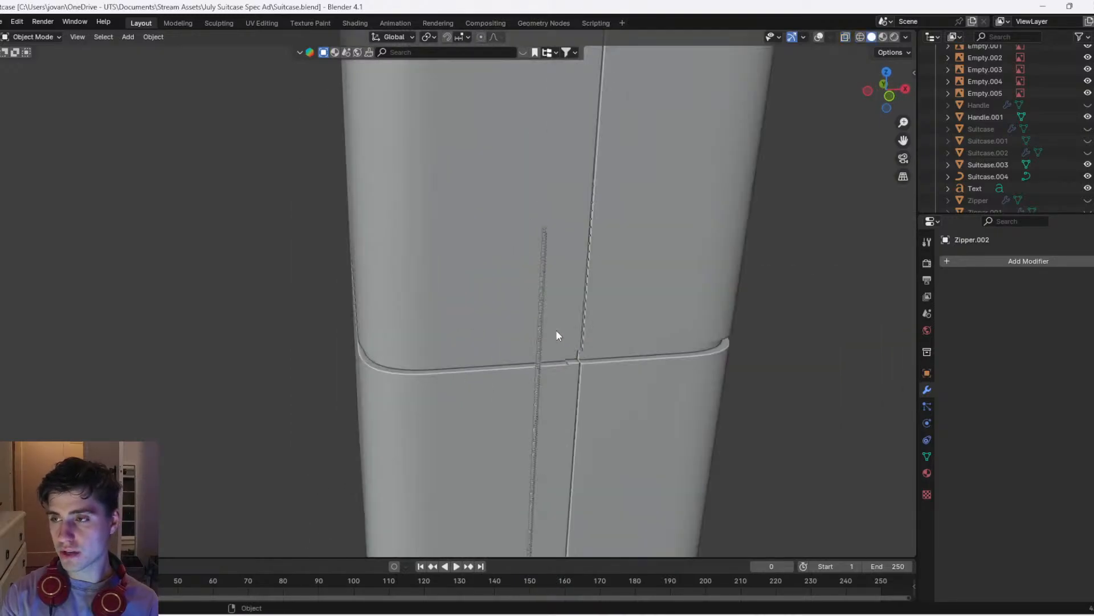
# Walk the view around the suitcase to examine the zipper strip against the side seam
pyautogui.hotkey('shift', '`')
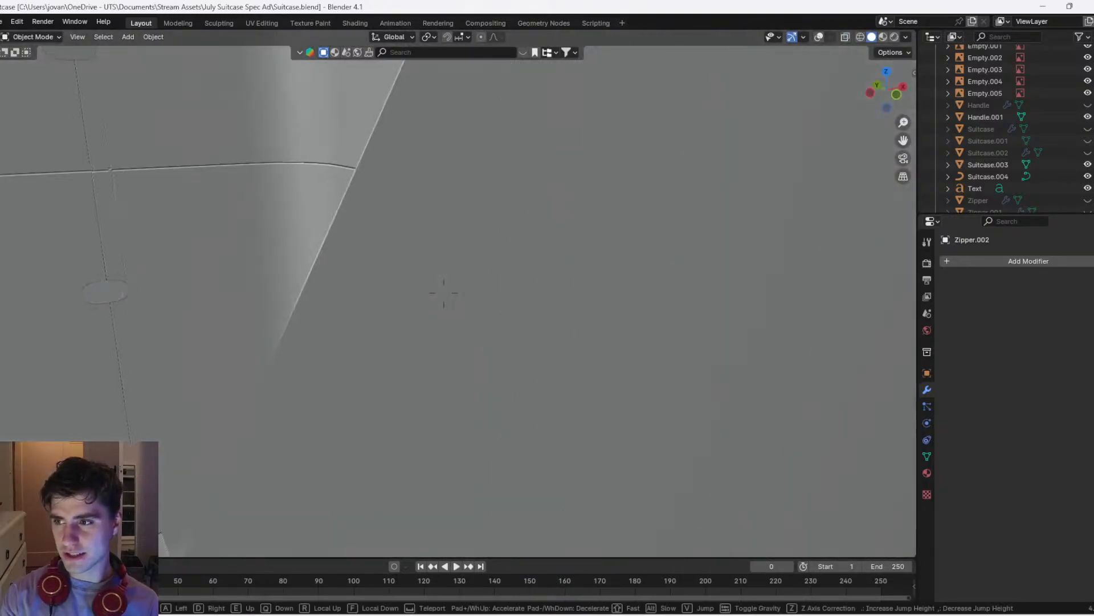
pyautogui.press('s')
pyautogui.press('s')
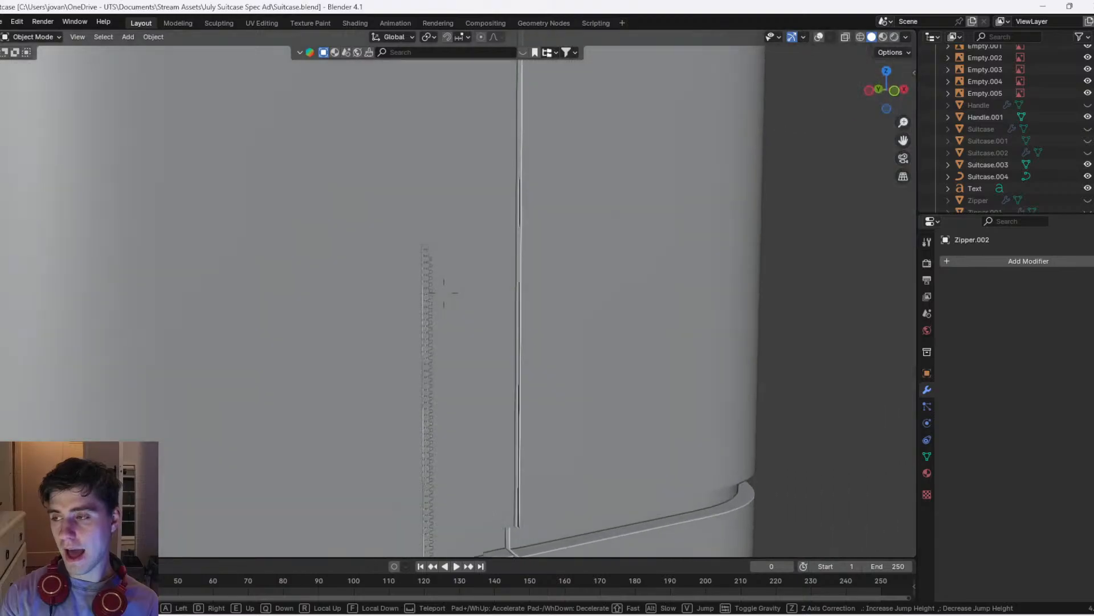
pyautogui.press('s')
pyautogui.press('w')
pyautogui.press('s')
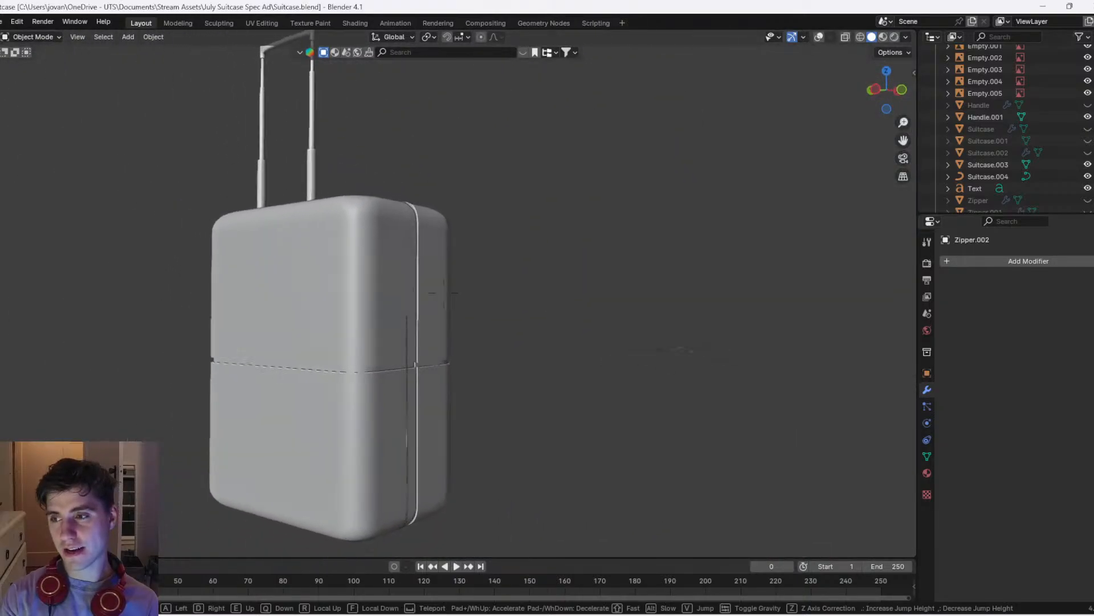
pyautogui.click(585, 281)
# Open the Suitcase.003 shell for mesh editing, show the overlays and examine the edges along its side seam
pyautogui.click(450, 272)
pyautogui.moveTo(450, 272); pyautogui.dragTo(396, 301, button='middle')
pyautogui.press('Tab')
pyautogui.scroll(4, 488, 206)
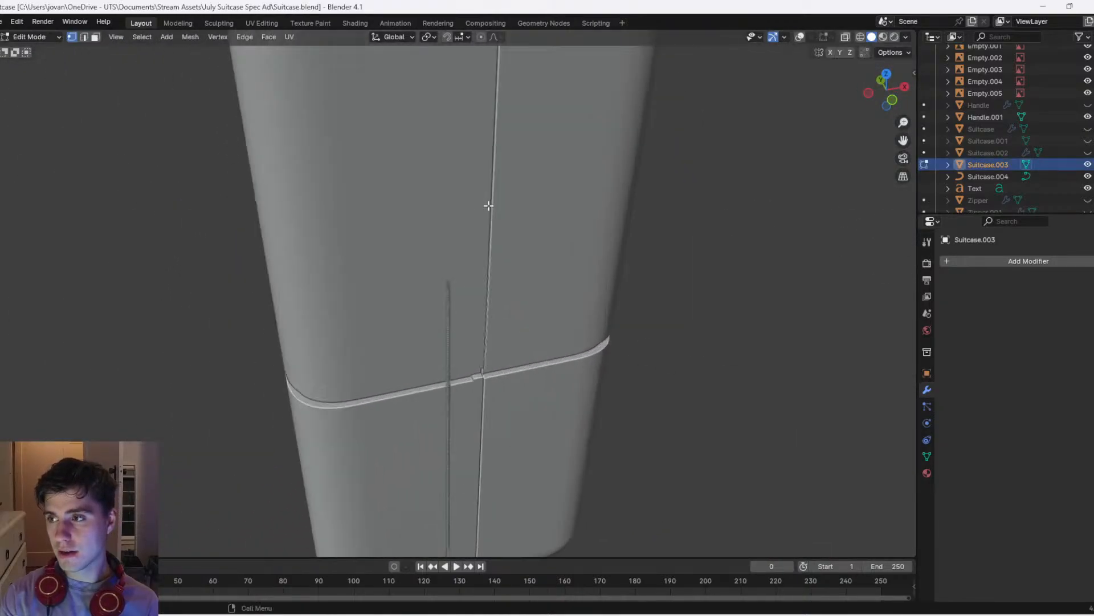
pyautogui.scroll(2, 489, 206)
pyautogui.click(800, 36)
pyautogui.moveTo(587, 220); pyautogui.dragTo(529, 187, button='middle')
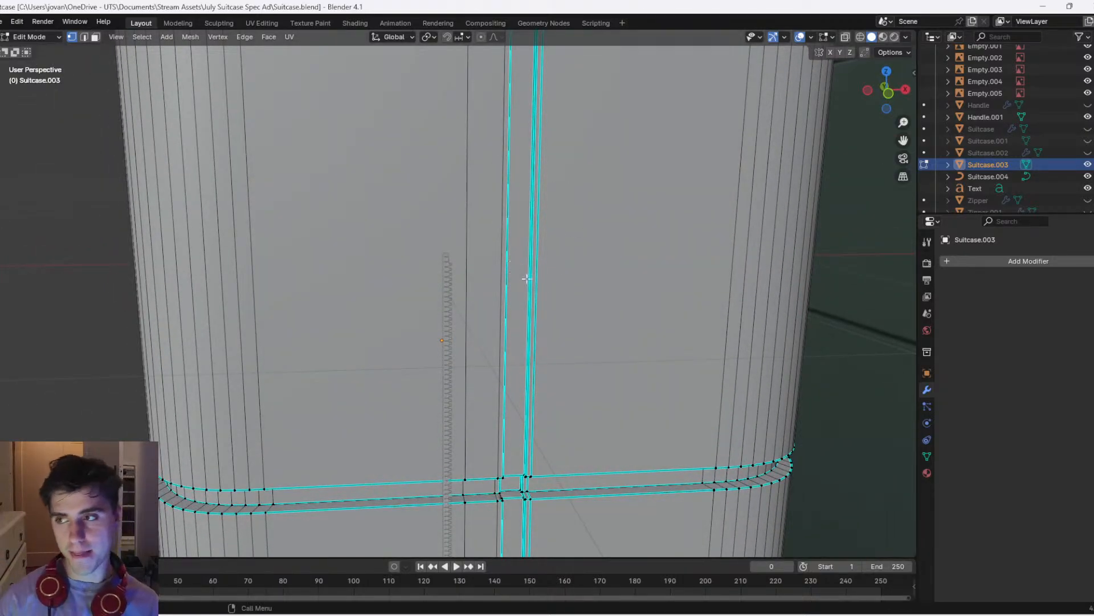
pyautogui.scroll(-4, 522, 353)
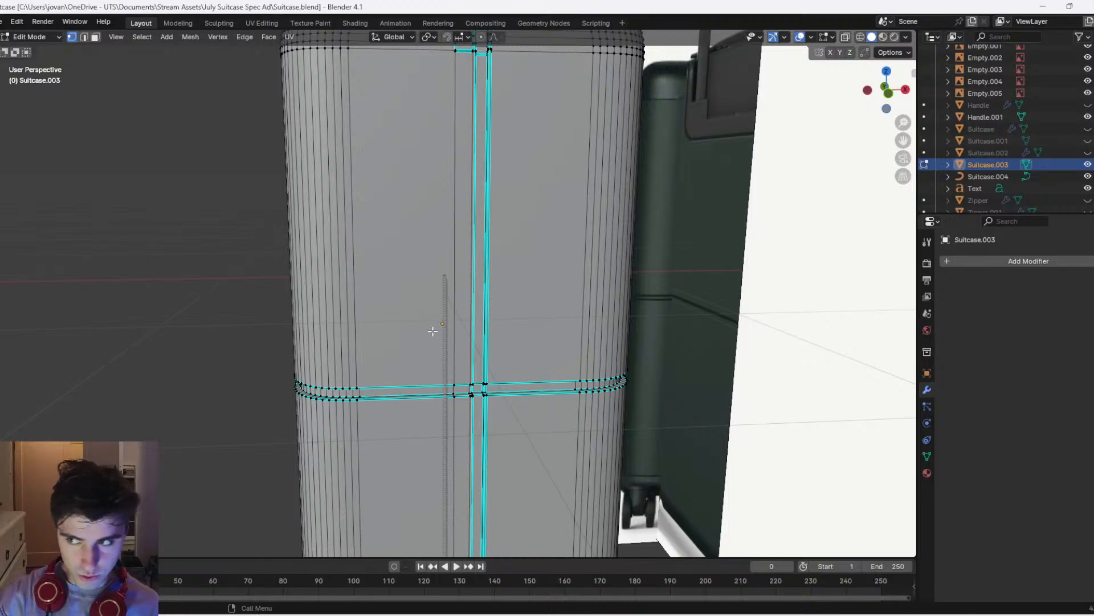
pyautogui.scroll(-4, 428, 348)
pyautogui.scroll(6, 492, 359)
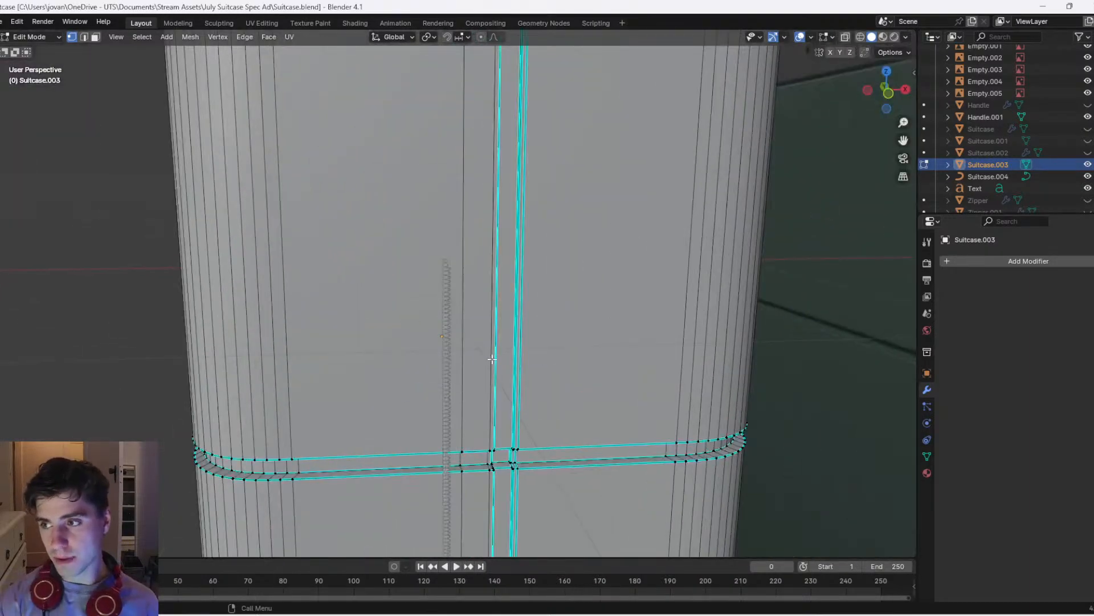
# Return to Object Mode and delete the zipper strip beside the suitcase's side seam
pyautogui.press('Tab')
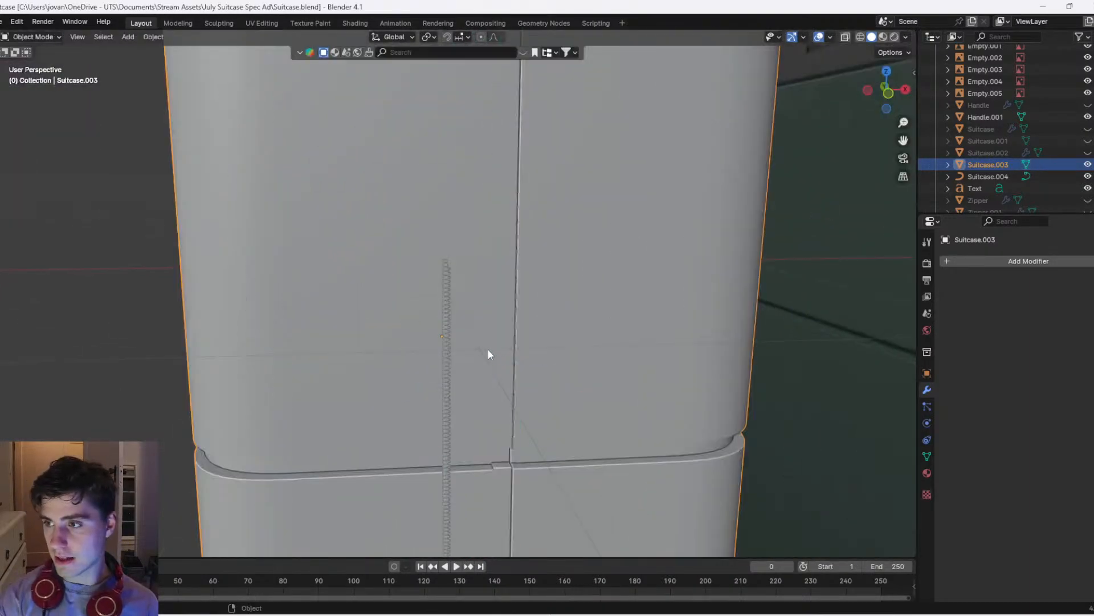
pyautogui.click(448, 322)
pyautogui.press('Delete')
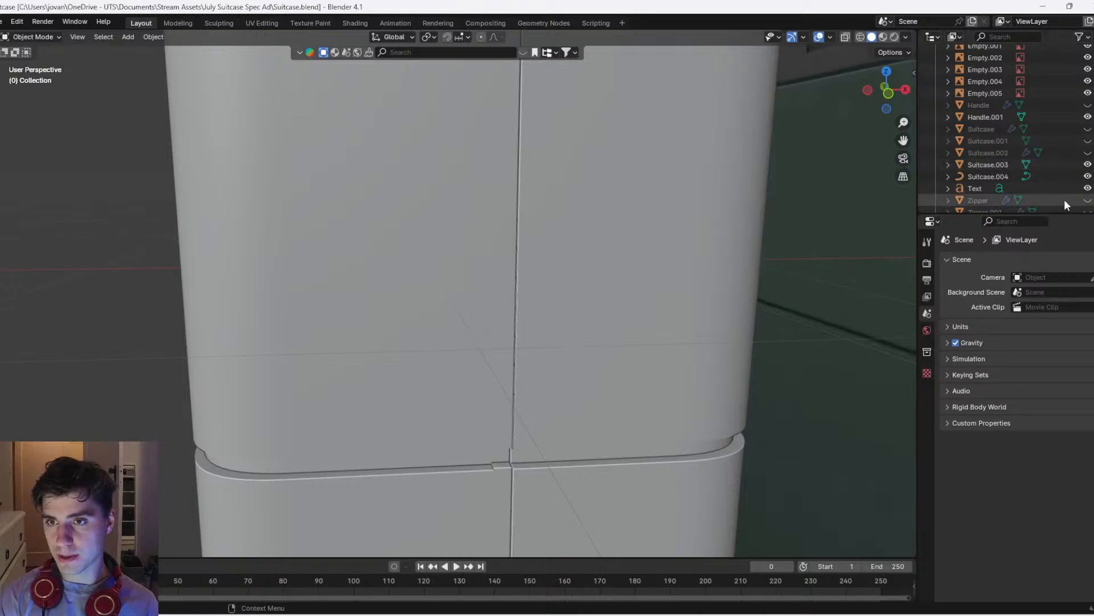
# Unhide and select the Zipper object and inspect its teeth up close from the front orthographic view
pyautogui.click(1088, 200)
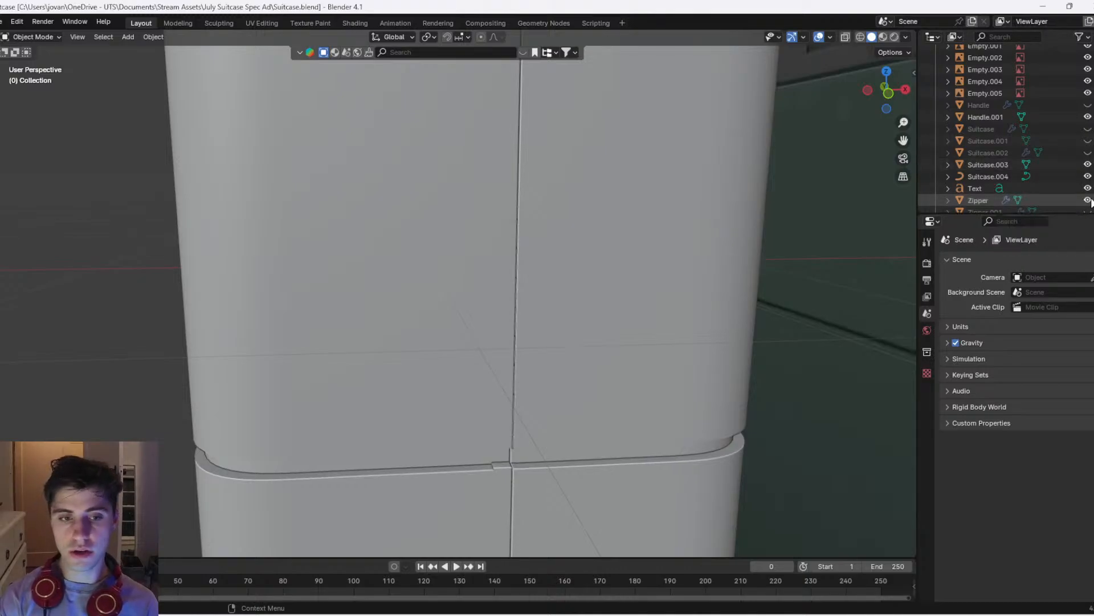
pyautogui.click(973, 203)
pyautogui.press('KP_Decimal')
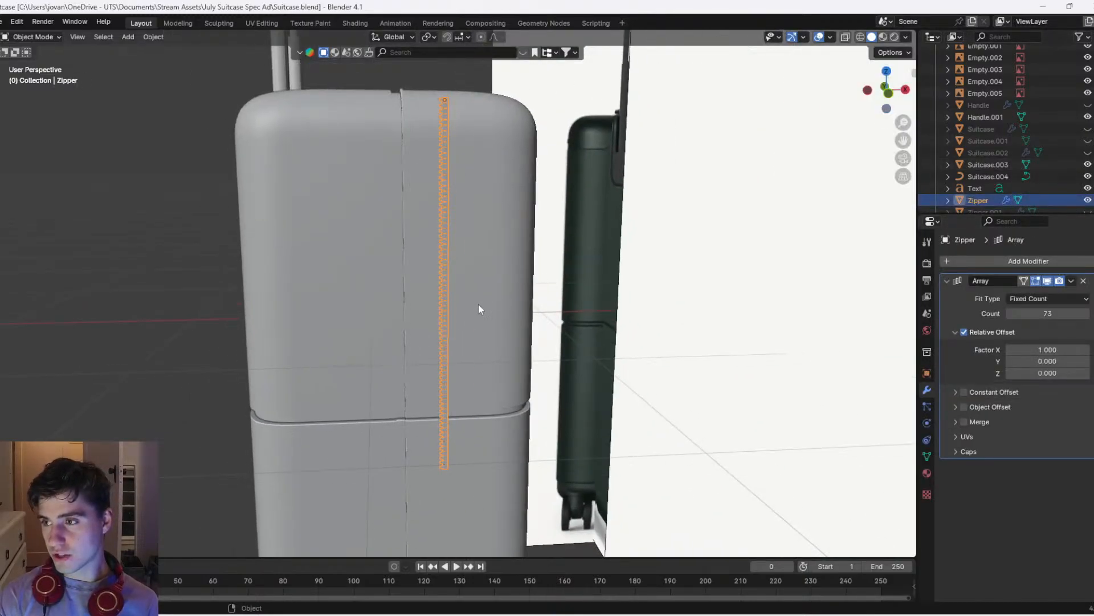
pyautogui.moveTo(485, 303); pyautogui.dragTo(533, 300, button='middle')
pyautogui.click(891, 96)
pyautogui.scroll(-1, 1088, 178)
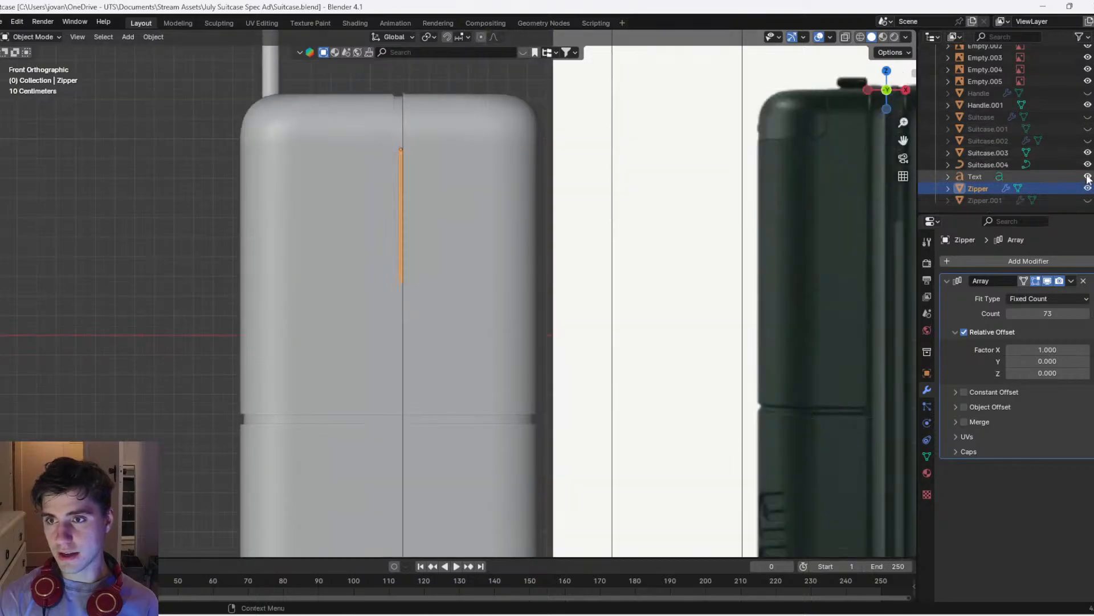
pyautogui.scroll(6, 342, 197)
pyautogui.keyDown('shift'); pyautogui.moveTo(343, 194); pyautogui.dragTo(622, 401, button='middle'); pyautogui.keyUp('shift')
pyautogui.scroll(4, 622, 401)
pyautogui.keyDown('shift'); pyautogui.moveTo(624, 277); pyautogui.dragTo(531, 355, button='middle'); pyautogui.keyUp('shift')
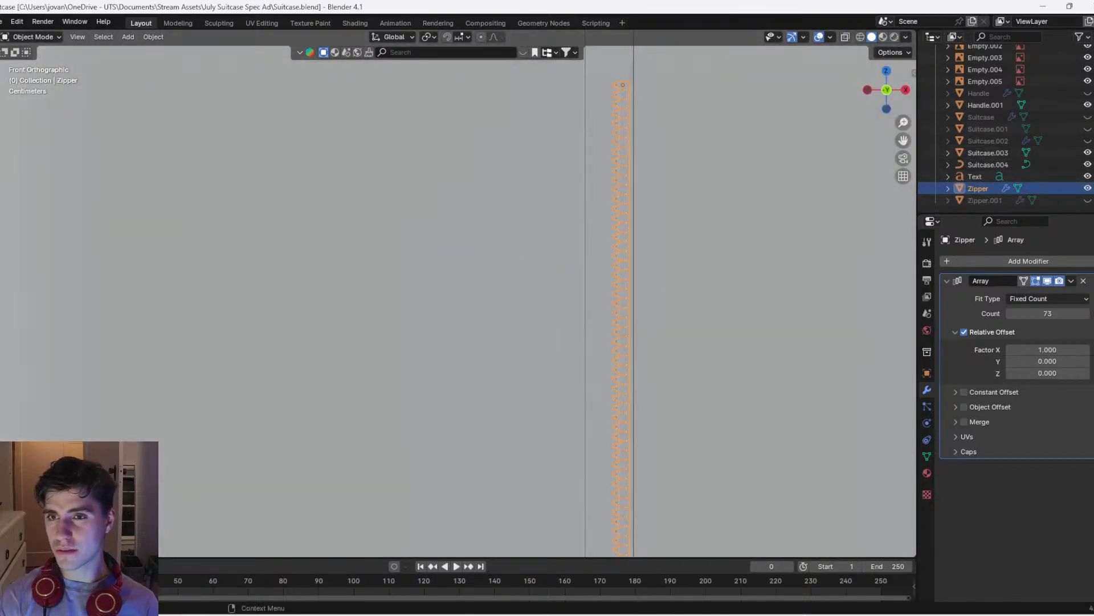
# Hide the Zipper object, then unhide and select Zipper.001 around the suitcase
pyautogui.click(1087, 189)
pyautogui.click(1087, 201)
pyautogui.click(992, 203)
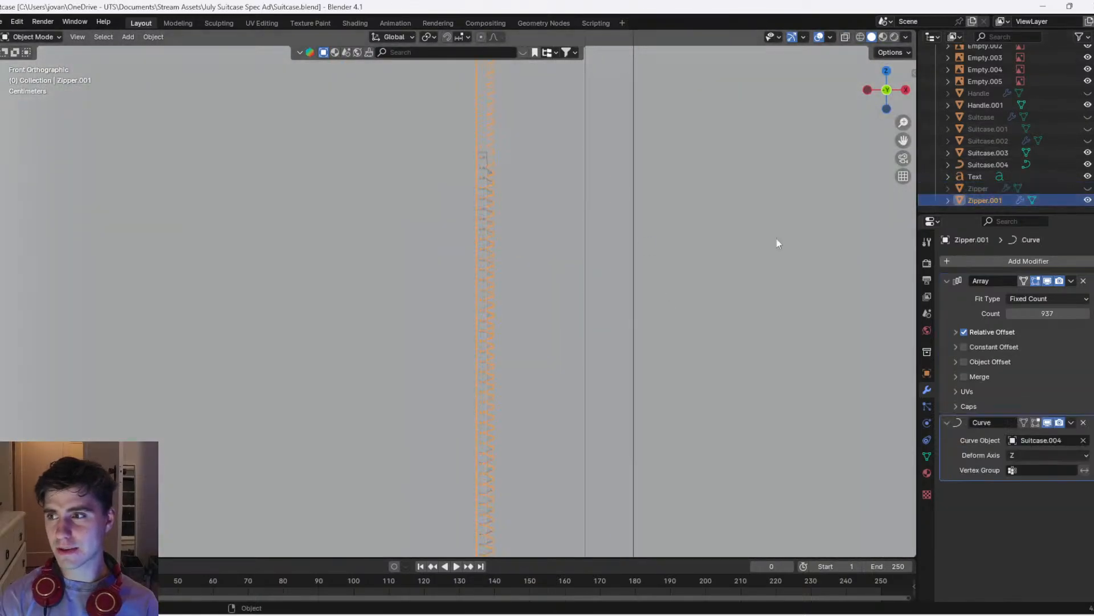
pyautogui.scroll(-4, 493, 231)
pyautogui.scroll(-5, 504, 231)
pyautogui.moveTo(504, 230); pyautogui.dragTo(501, 312, button='middle')
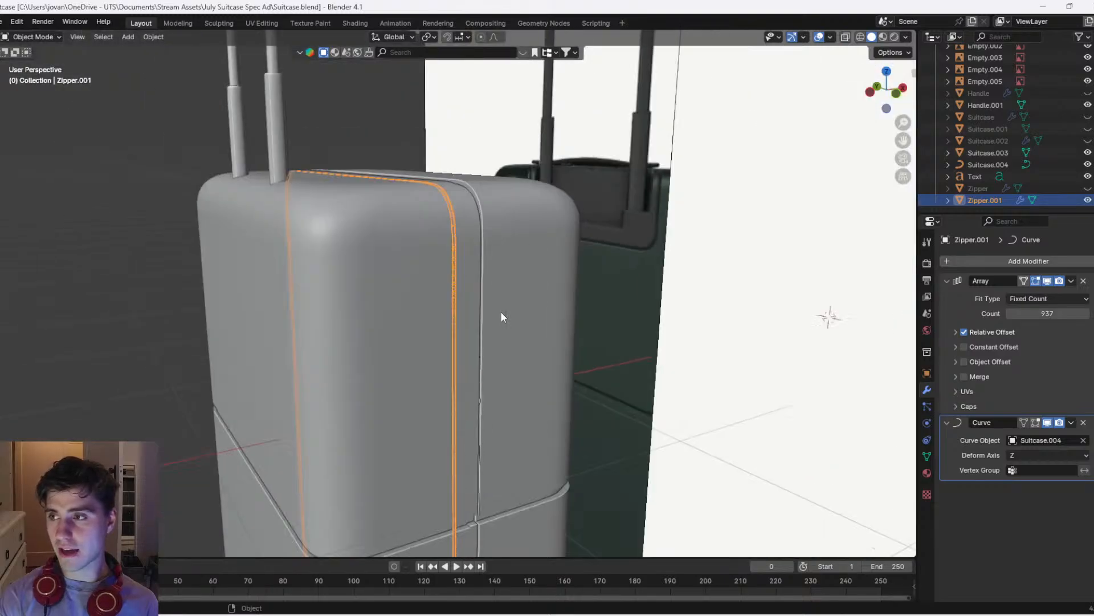
# Remove the Curve modifier from Zipper.001 and set its Array count to 10
pyautogui.click(1084, 423)
pyautogui.click(1048, 313)
pyautogui.write('10')
pyautogui.press('Return')
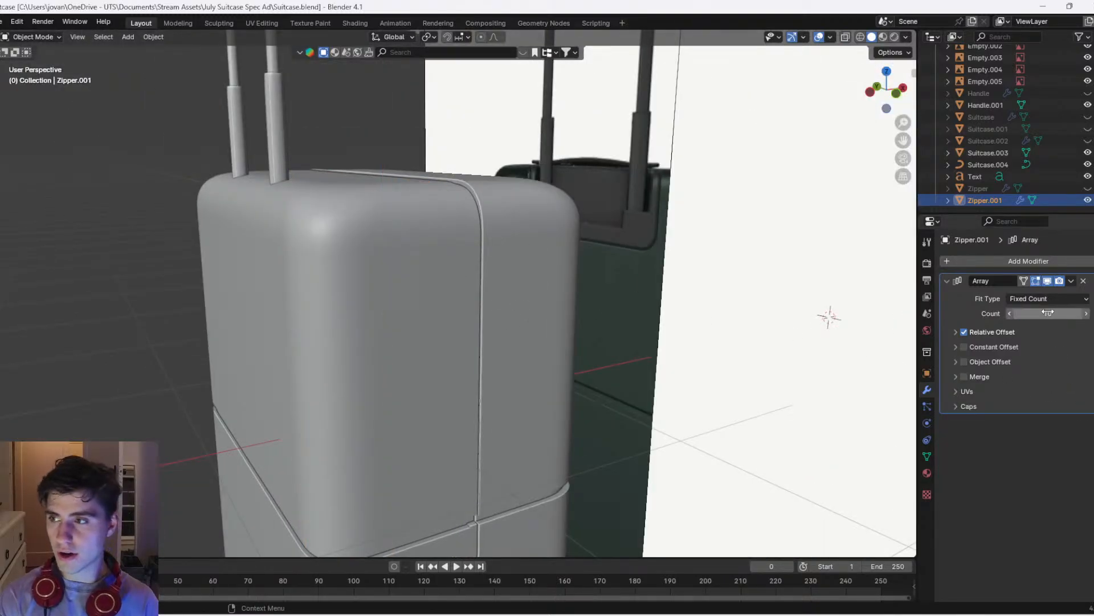
# Isolate Zipper.001 in local view and look at it from the back orthographic view
pyautogui.press('KP_Divide')
pyautogui.scroll(2, 457, 280)
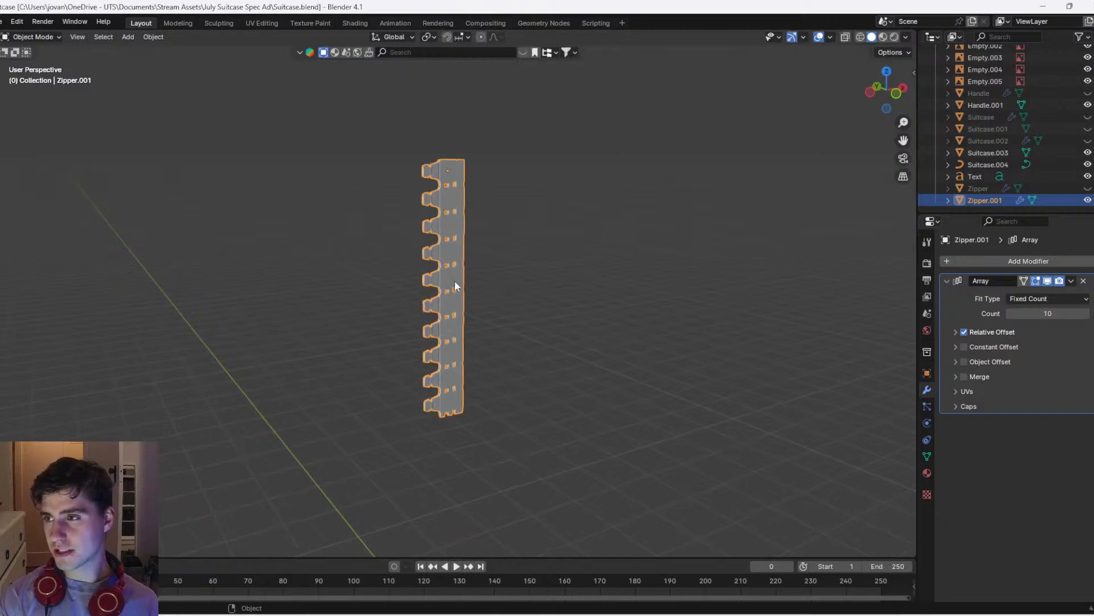
pyautogui.click(878, 95)
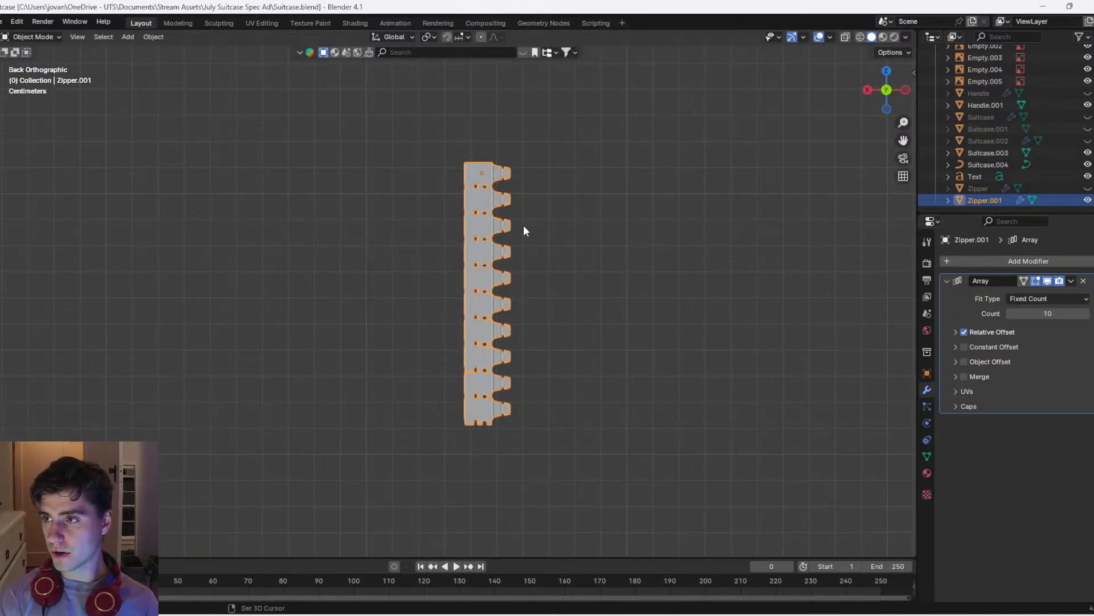
# Duplicate the whole zipper tooth mesh in place in Edit Mode and rotate the copy 180° about the Z axis
pyautogui.press('Tab')
pyautogui.press('a')
pyautogui.press('g')
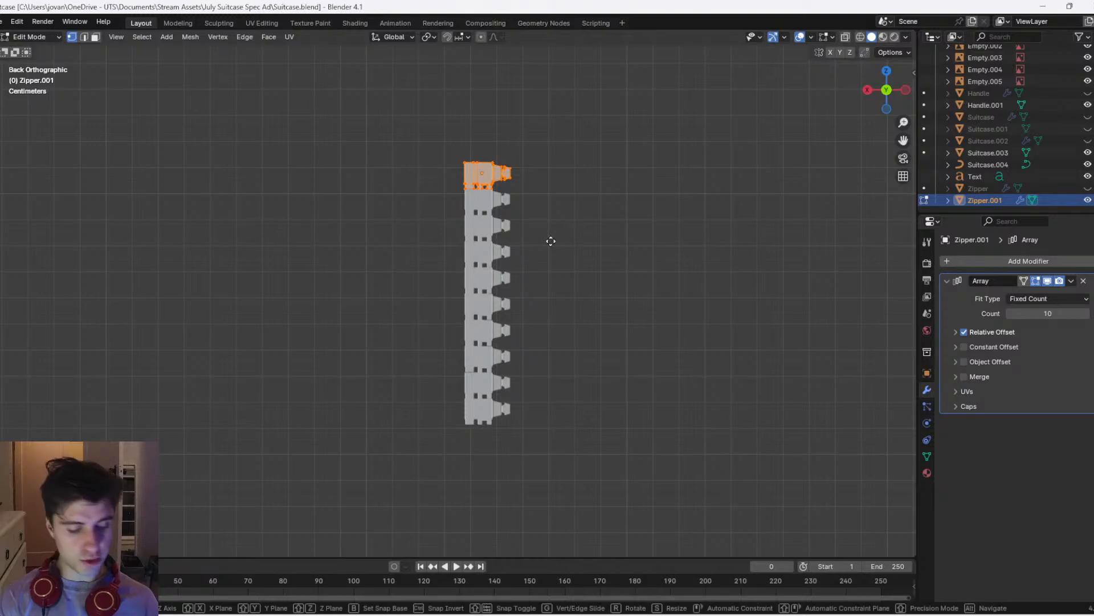
pyautogui.rightClick(550, 241)
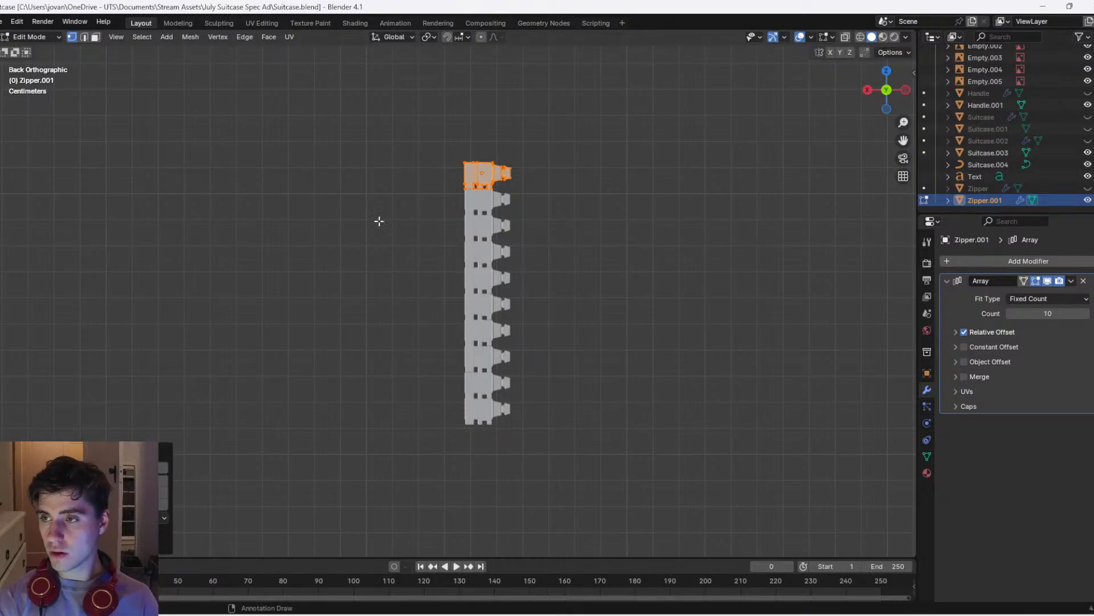
pyautogui.press('g')
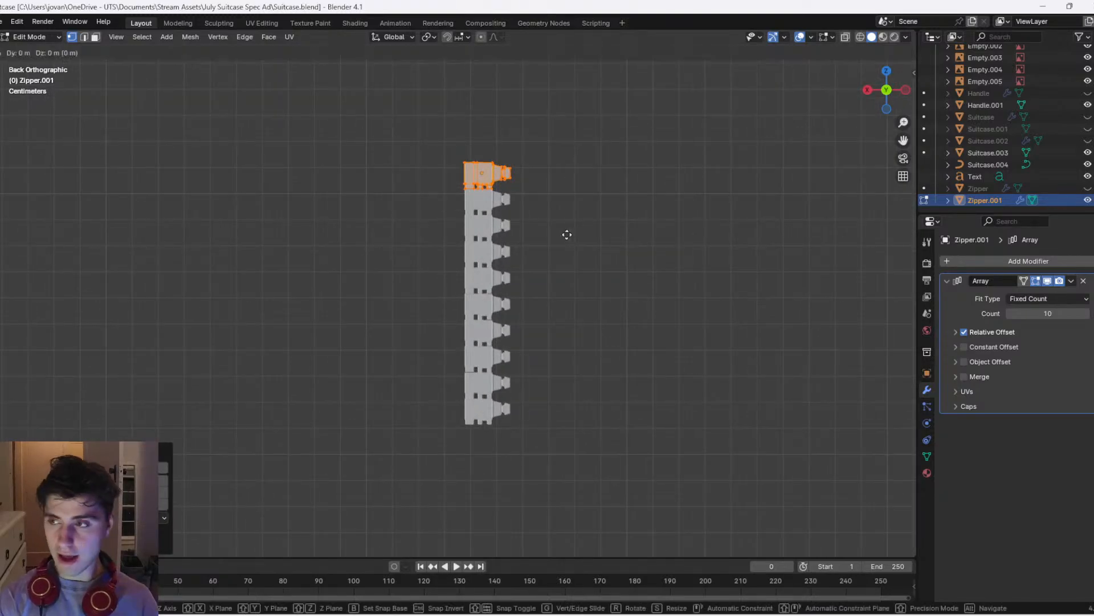
pyautogui.rightClick(644, 255)
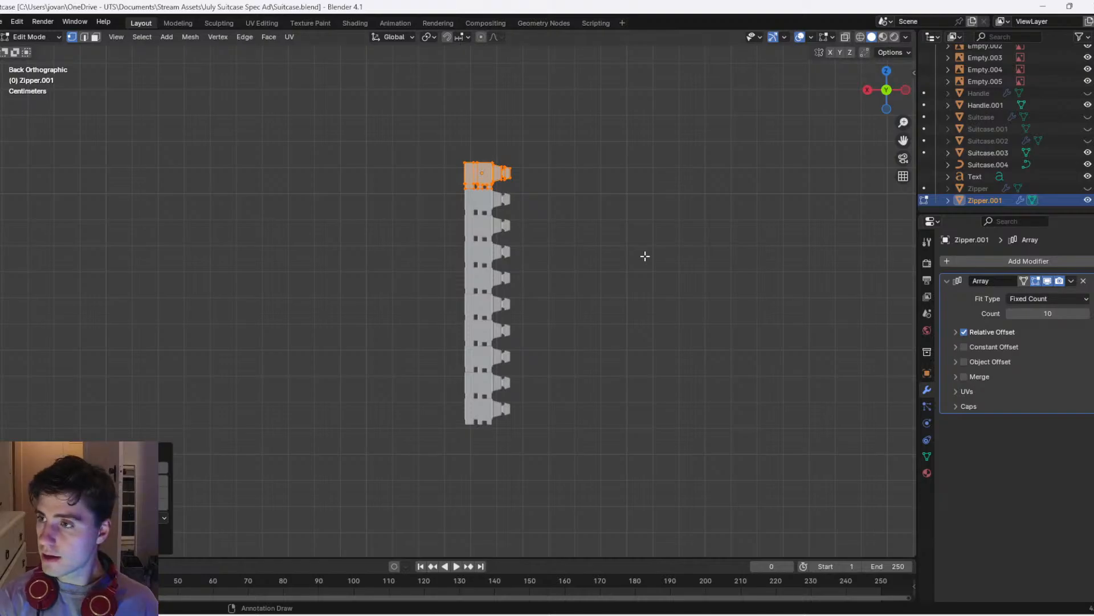
pyautogui.write('rz180')
pyautogui.press('Return')
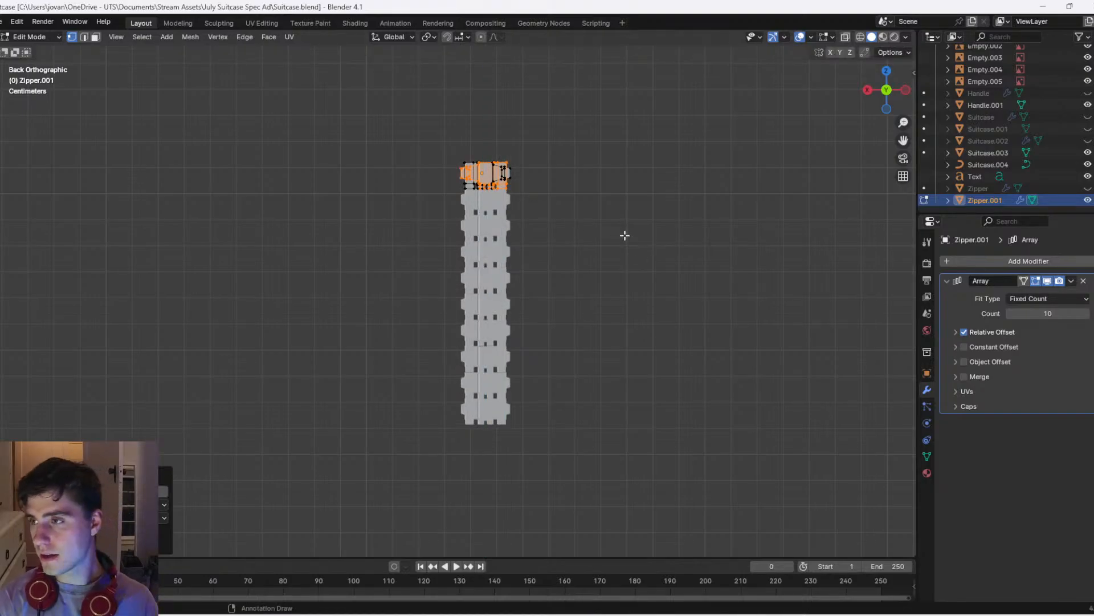
# Move the duplicated tooth along X and Z so it faces the original, staggered slightly lower with the tips interlocking
pyautogui.press('g')
pyautogui.press('x')
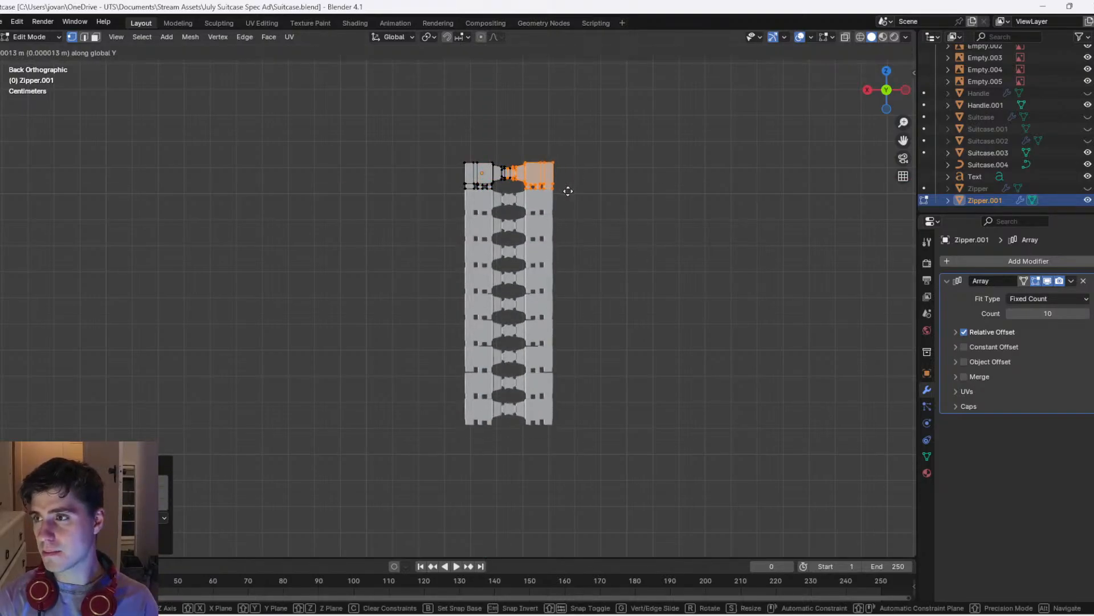
pyautogui.rightClick(569, 206)
pyautogui.press('g')
pyautogui.press('z')
pyautogui.click(588, 203)
pyautogui.press('g')
pyautogui.press('x')
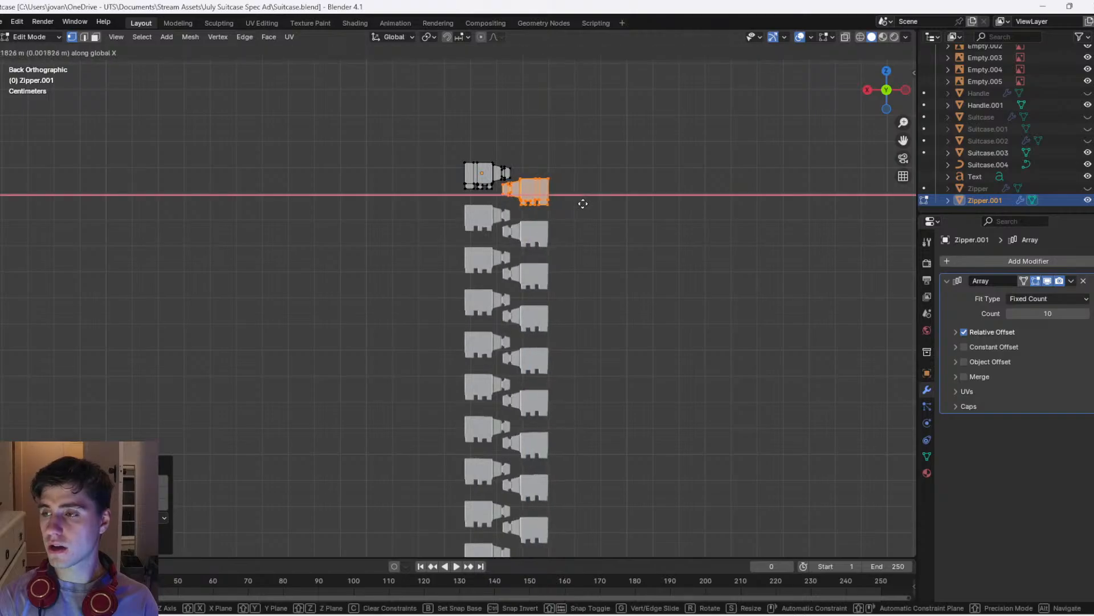
pyautogui.click(575, 206)
# Reduce the Array modifier's relative offset Factor X to 0.600 to bring the tooth pairs closer together
pyautogui.scroll(6, 511, 253)
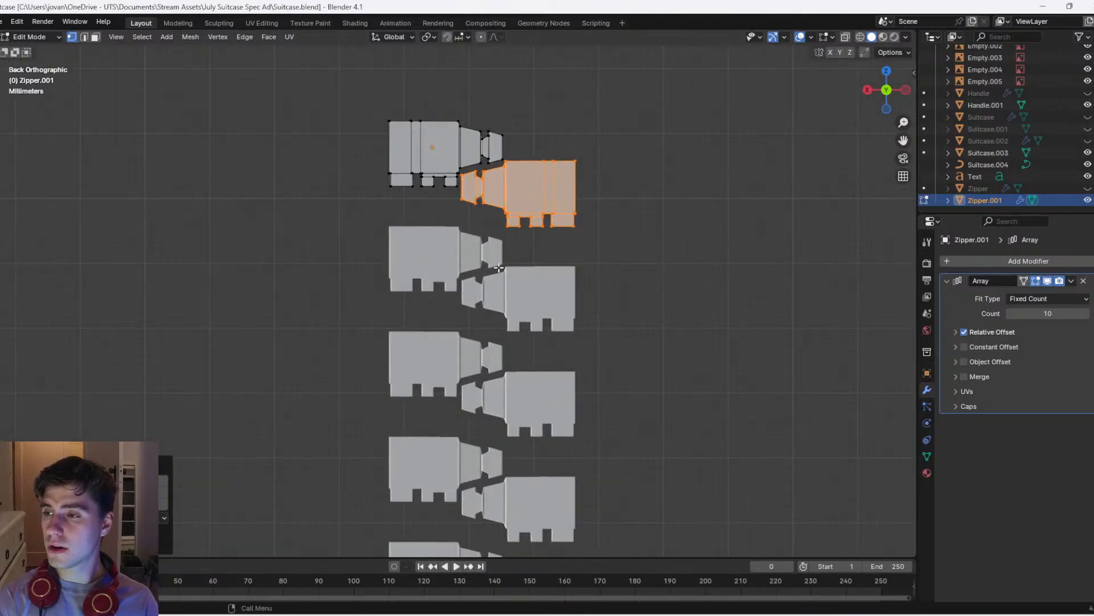
pyautogui.keyDown('shift'); pyautogui.moveTo(511, 253); pyautogui.dragTo(519, 317, button='middle'); pyautogui.keyUp('shift')
pyautogui.scroll(1, 449, 301)
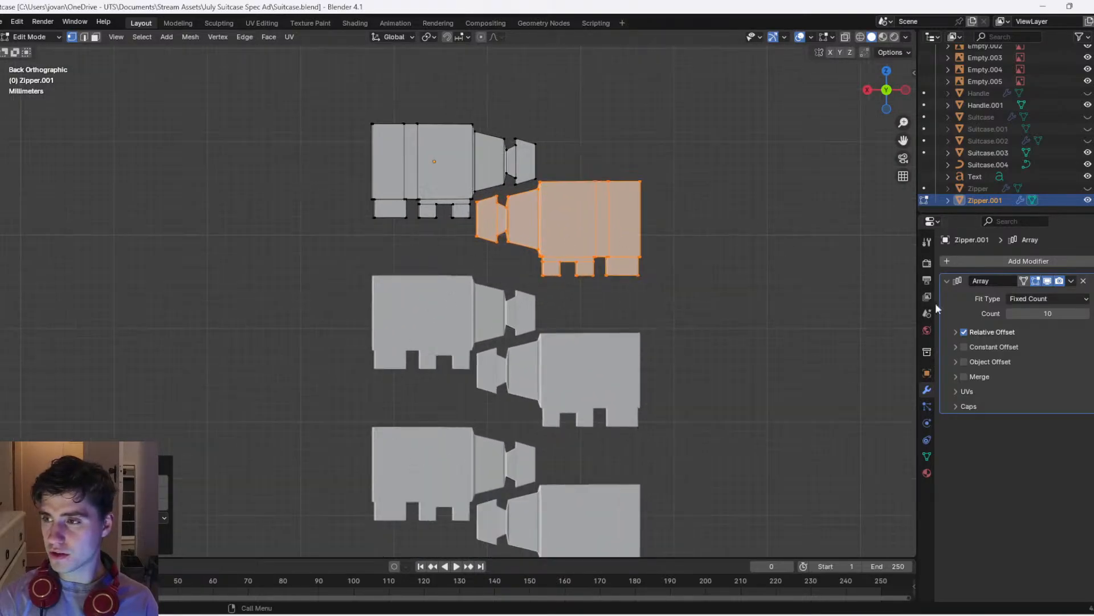
pyautogui.click(955, 332)
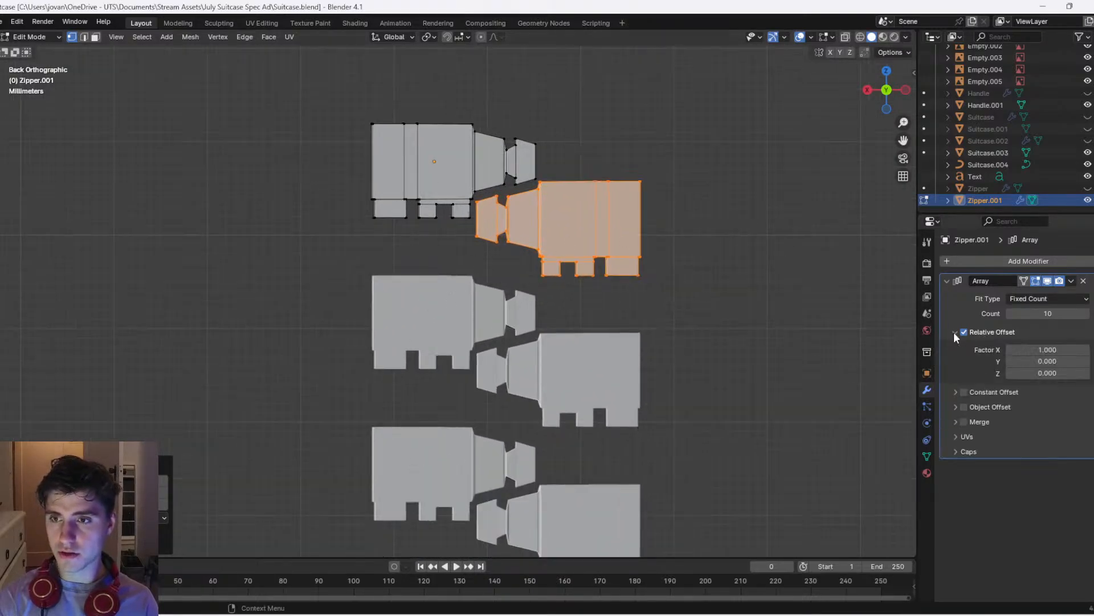
pyautogui.click(1010, 350)
pyautogui.click(1010, 350)
pyautogui.click(1010, 350)
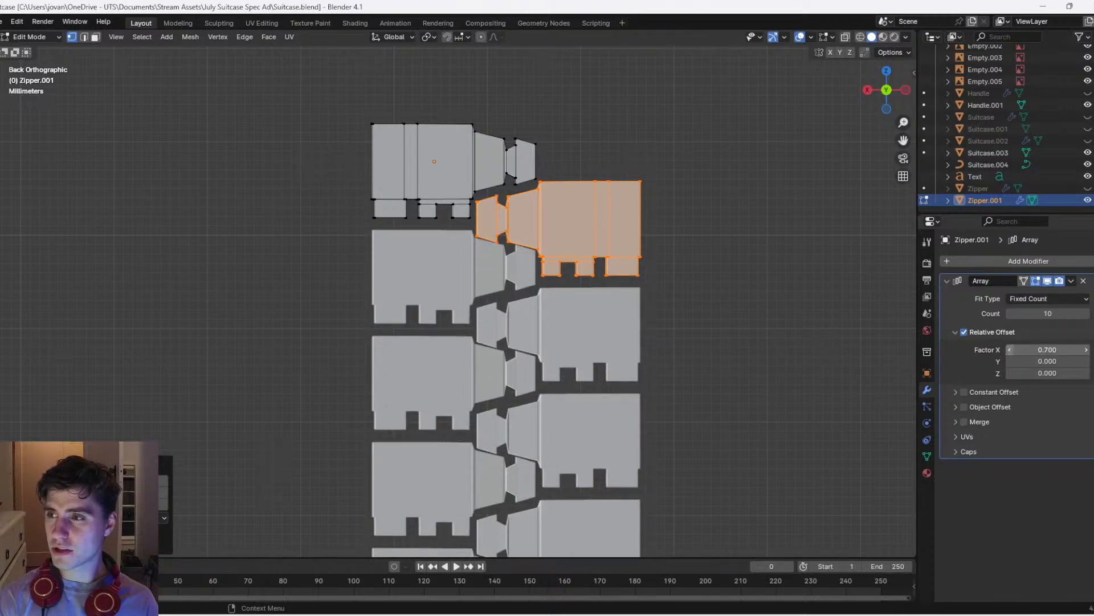
pyautogui.click(1010, 350)
# Nudge the duplicated tooth up along Z and set the Array's relative offset Factor X to 0.700
pyautogui.press('g')
pyautogui.press('z')
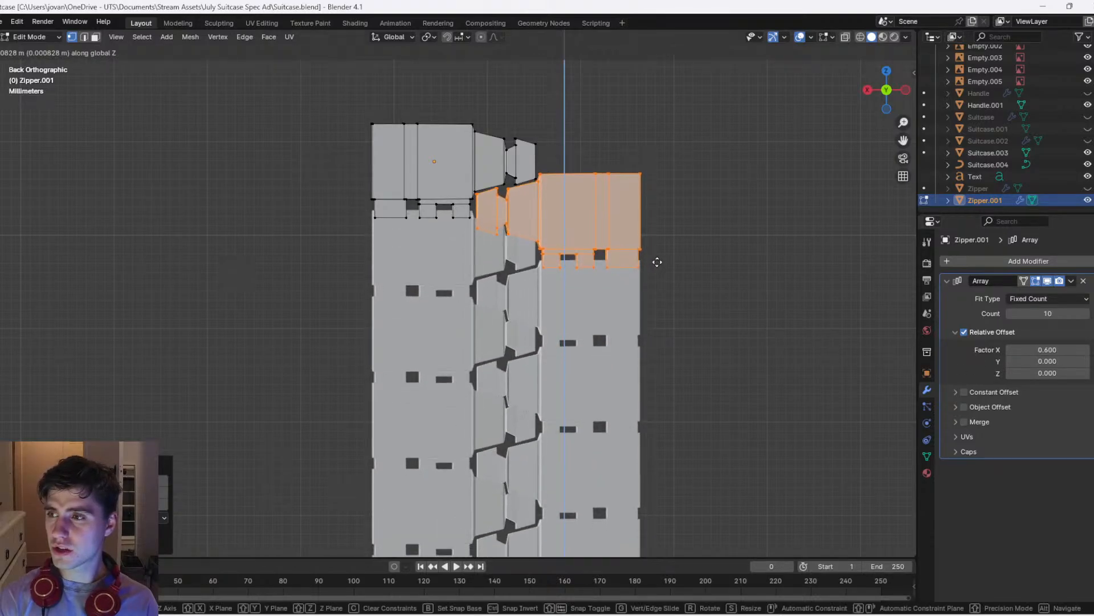
pyautogui.click(656, 260)
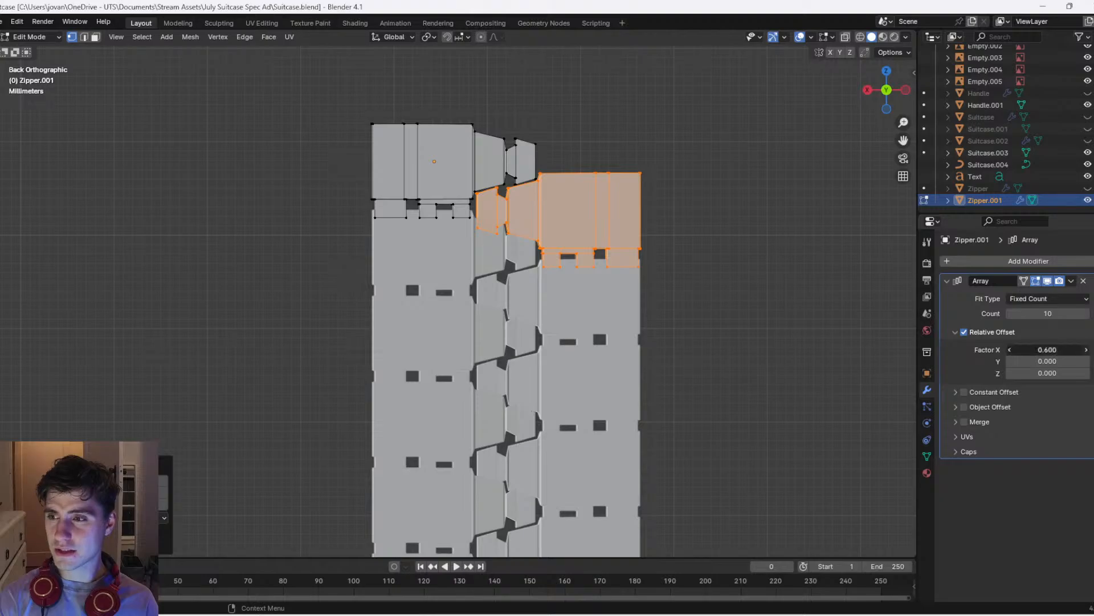
pyautogui.click(1087, 350)
pyautogui.press('Tab')
pyautogui.press('Tab')
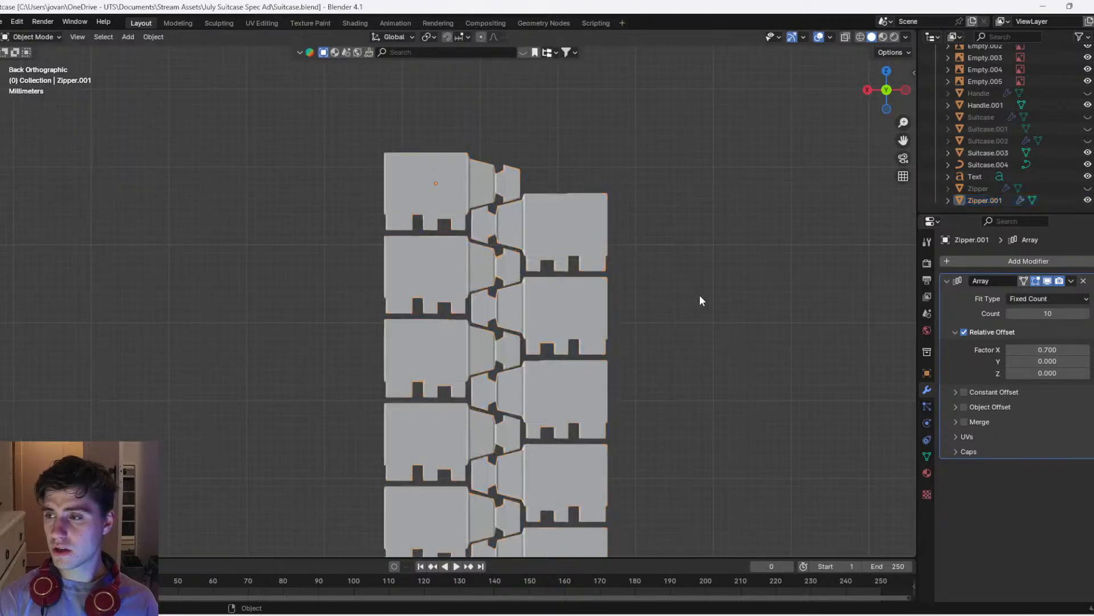
# In wireframe shading, select the bottom prong vertices of the original tooth and move them along Z to meet the next tooth
pyautogui.scroll(2, 447, 266)
pyautogui.scroll(2, 434, 205)
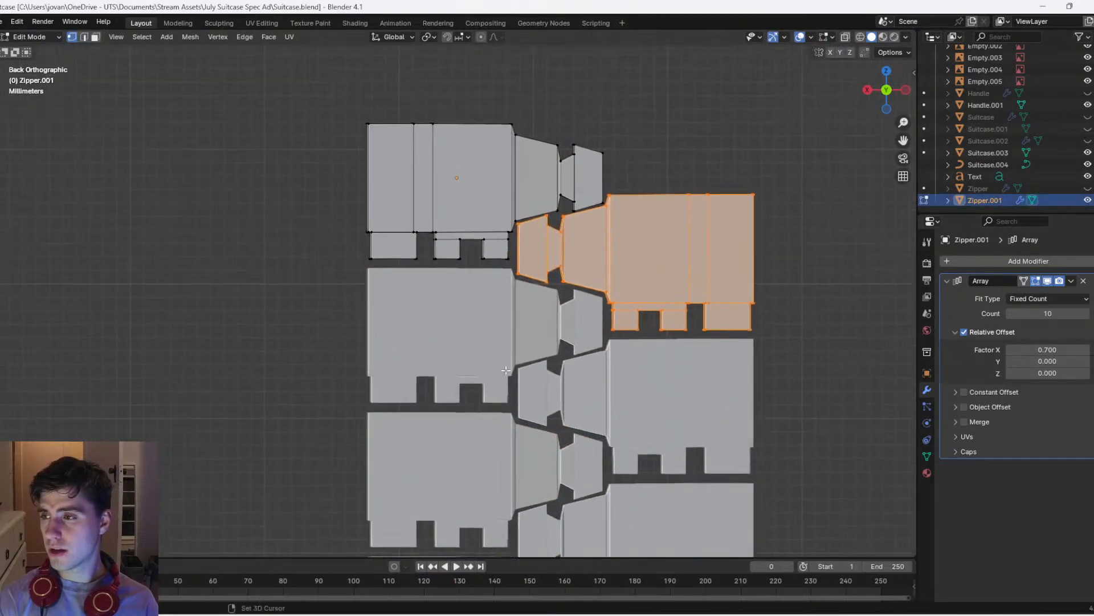
pyautogui.moveTo(523, 259); pyautogui.dragTo(414, 248)
pyautogui.press('z')
pyautogui.click(323, 247)
pyautogui.moveTo(526, 261); pyautogui.dragTo(351, 244)
pyautogui.press('g')
pyautogui.press('z')
pyautogui.click(448, 242)
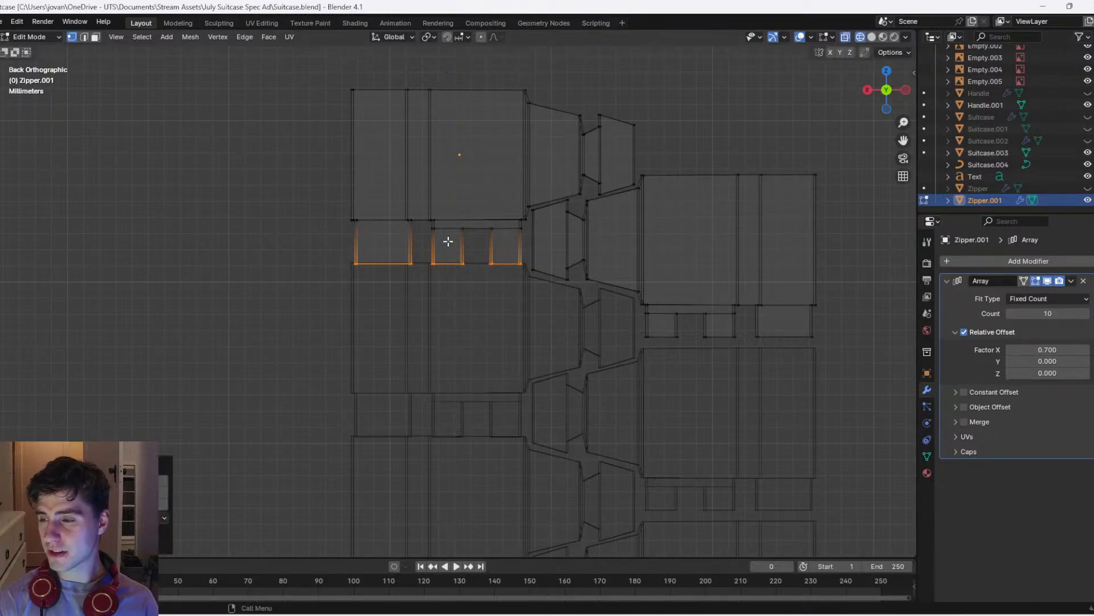
# Select the bottom prong vertices of the duplicated tooth, adjust them along Z, and check the teeth in solid shading
pyautogui.moveTo(833, 344); pyautogui.dragTo(624, 321)
pyautogui.press('g')
pyautogui.press('z')
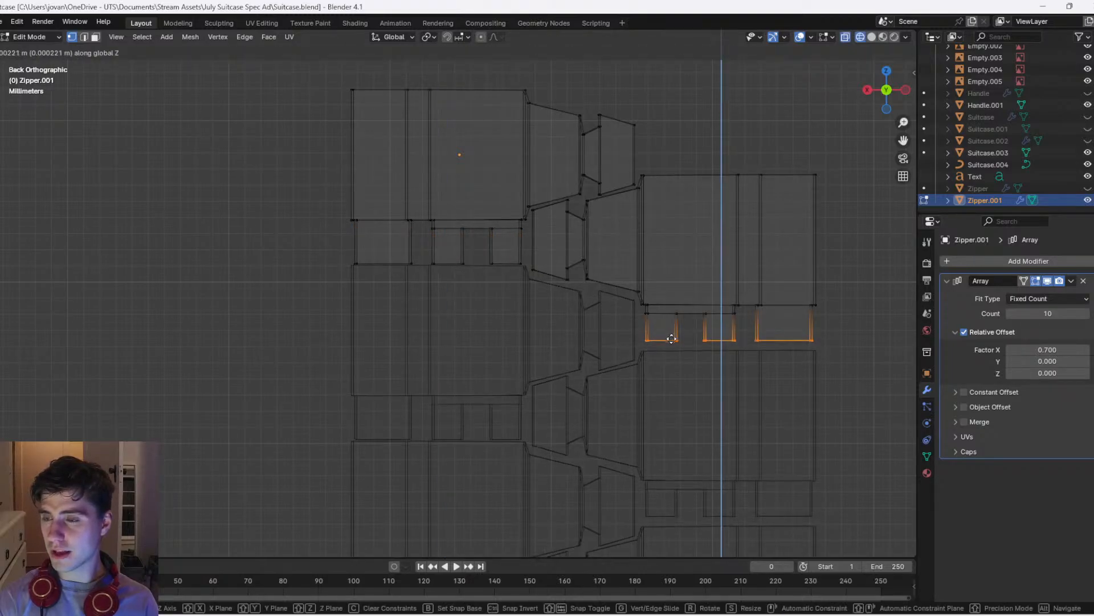
pyautogui.click(677, 330)
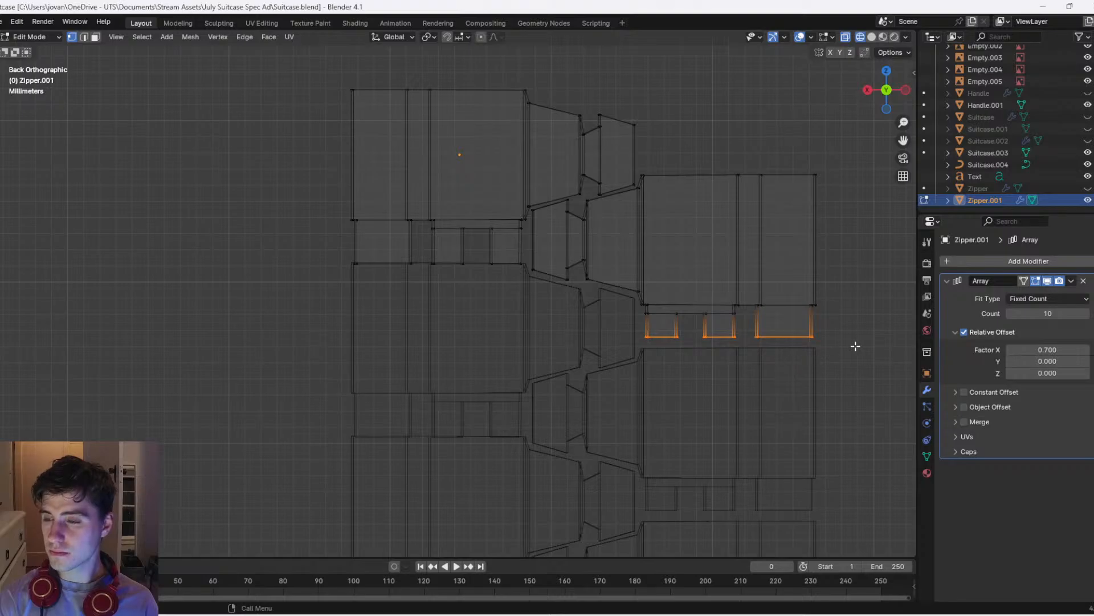
pyautogui.press('Tab')
pyautogui.press('Tab')
pyautogui.press('z')
pyautogui.click(736, 245)
# Try to stretch the duplicated tooth's bottom prongs down along Z in wireframe shading
pyautogui.scroll(4, 774, 268)
pyautogui.hotkey('alt', 'z')
pyautogui.keyDown('shift'); pyautogui.moveTo(798, 276); pyautogui.dragTo(635, 262, button='middle'); pyautogui.keyUp('shift')
pyautogui.press('g')
pyautogui.press('z')
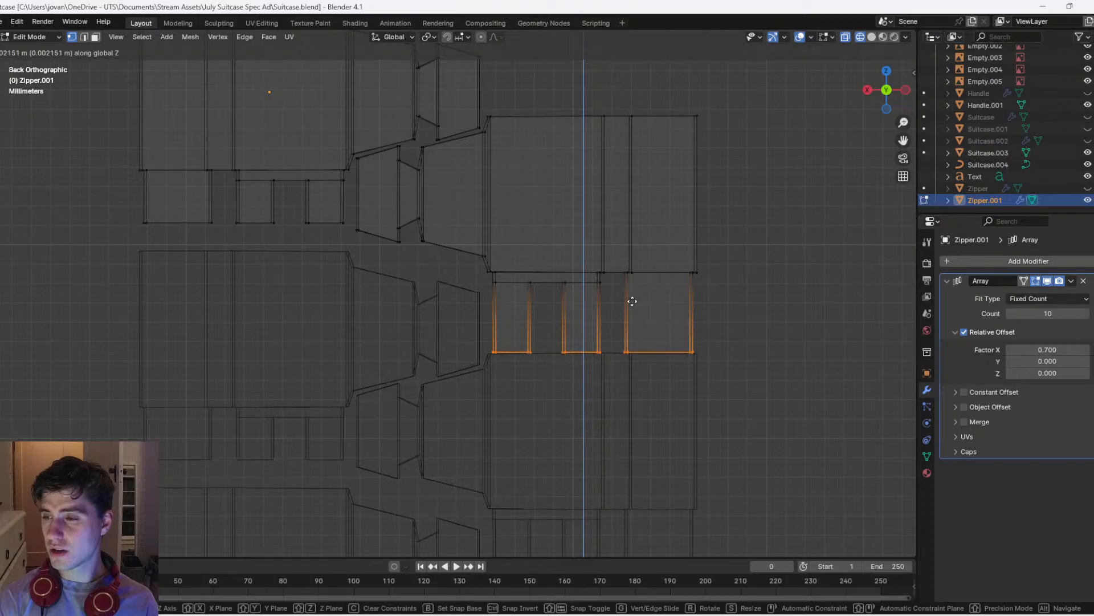
pyautogui.rightClick(633, 294)
# Delete the bottom prong vertices from the duplicated tooth, including the remaining strip beneath its body, and return to Object Mode
pyautogui.press('g')
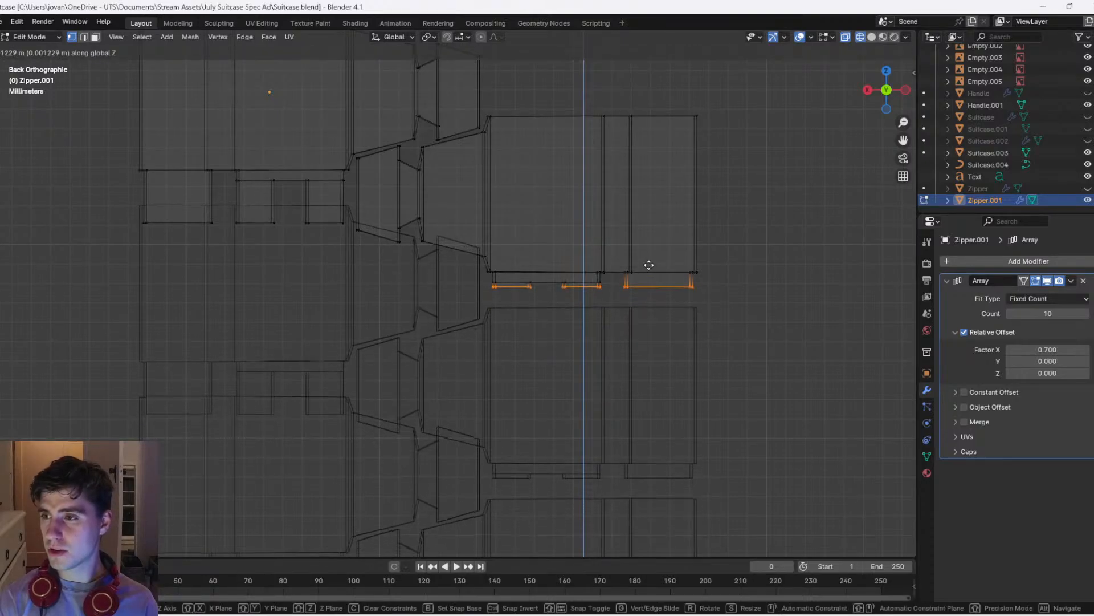
pyautogui.click(650, 264)
pyautogui.press('x')
pyautogui.click(647, 269)
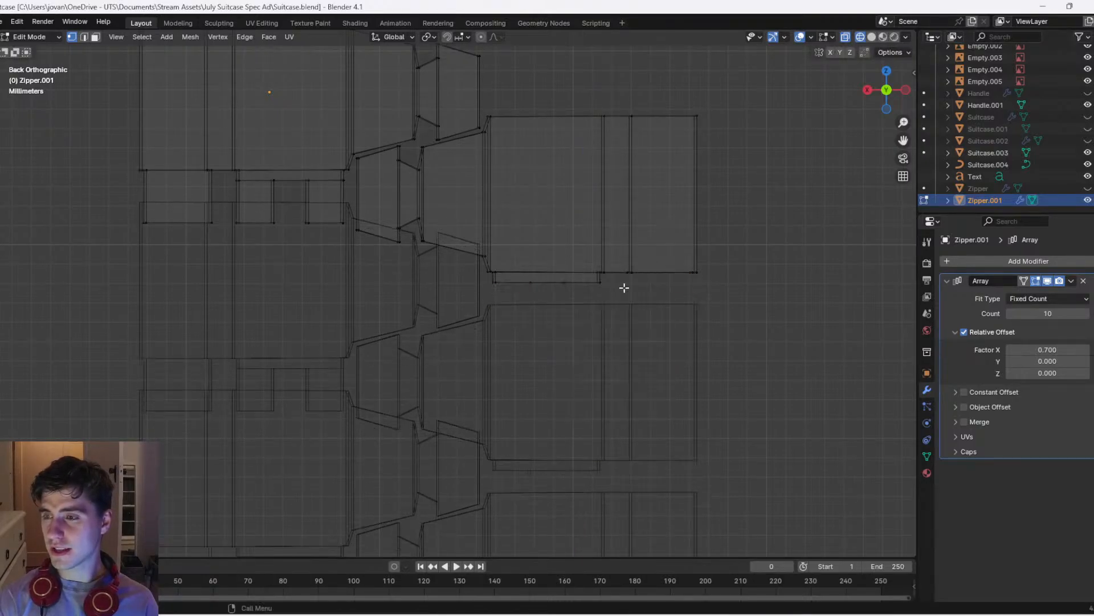
pyautogui.moveTo(487, 281); pyautogui.dragTo(487, 280)
pyautogui.press('x')
pyautogui.click(487, 280)
pyautogui.press('Tab')
pyautogui.scroll(-5, 482, 286)
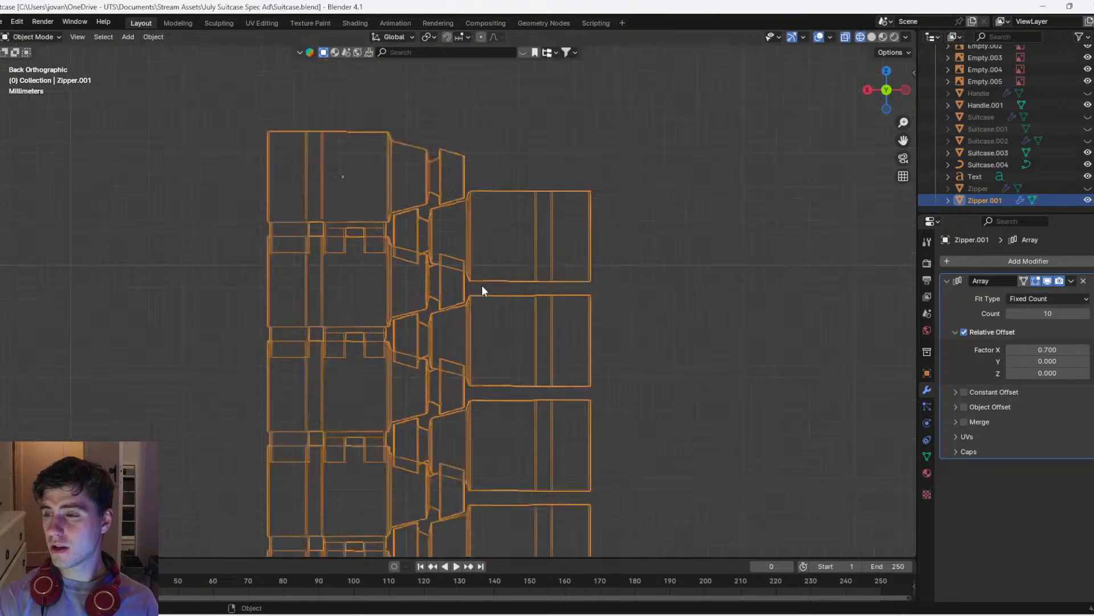
# Switch to solid shading and examine how the two rows of arrayed zipper teeth fit together
pyautogui.press('z')
pyautogui.click(655, 262)
pyautogui.click(655, 261)
pyautogui.scroll(-2, 508, 280)
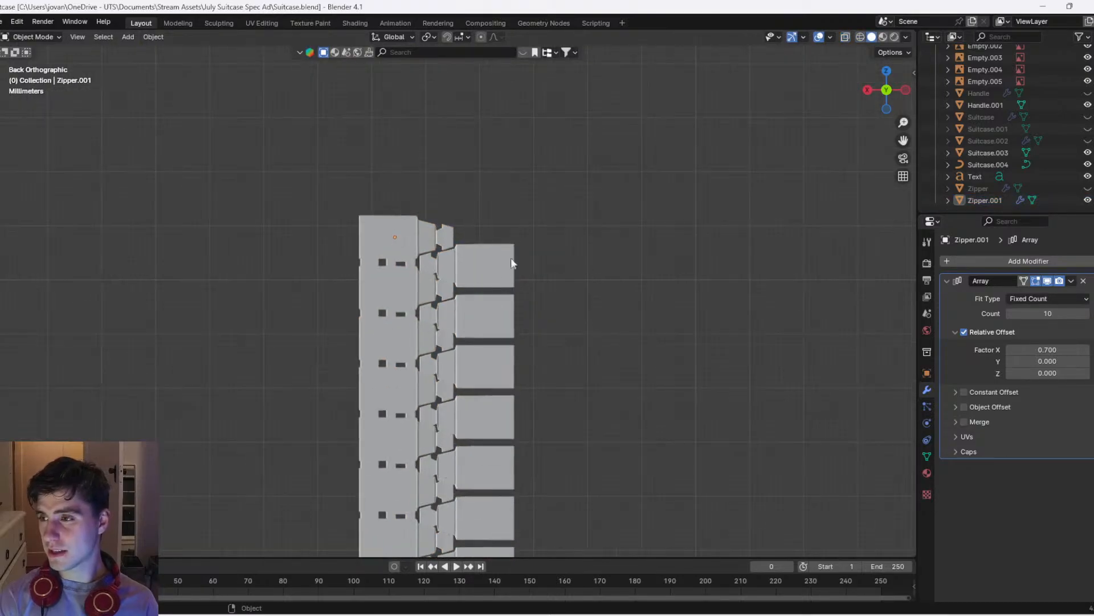
pyautogui.click(513, 255)
pyautogui.press('Tab')
pyautogui.scroll(3, 564, 243)
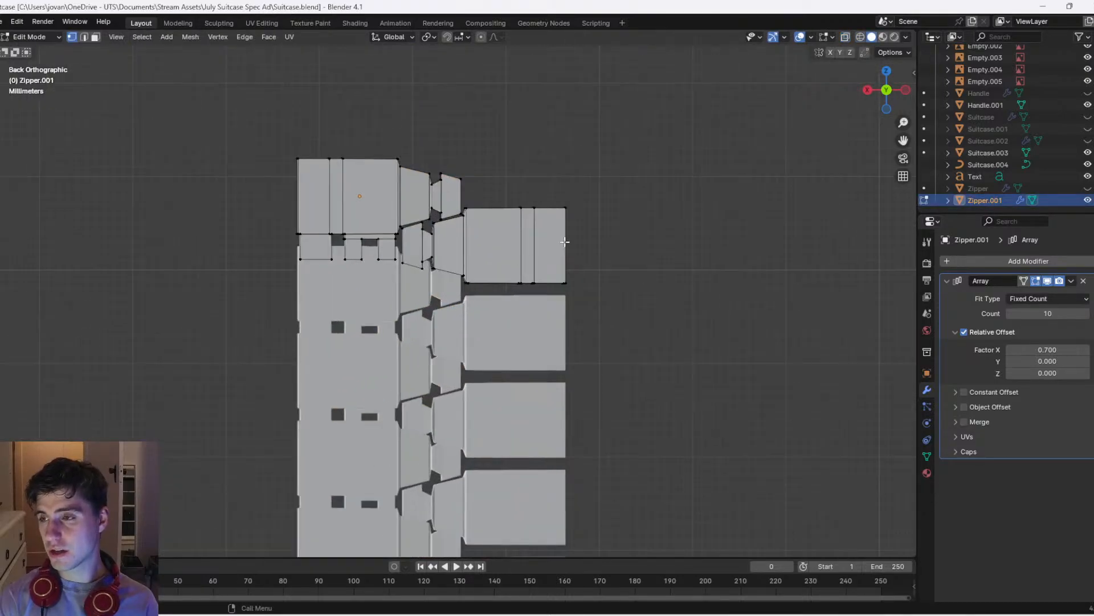
pyautogui.scroll(-4, 568, 243)
pyautogui.press('Tab')
pyautogui.scroll(2, 562, 248)
pyautogui.scroll(-3, 571, 269)
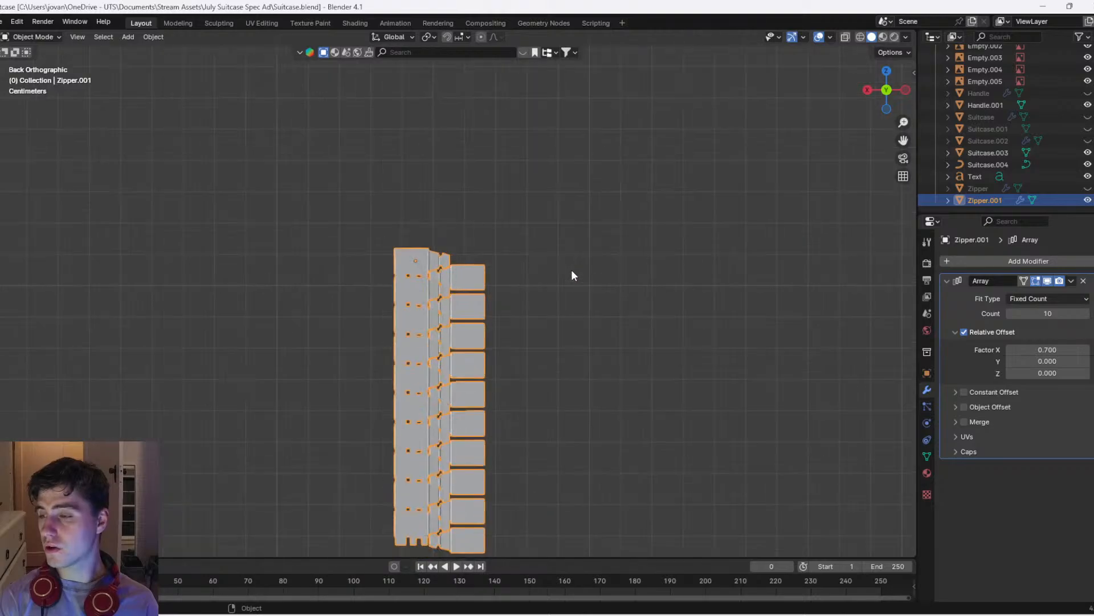
# Set the Zipper.001 Array modifier's Count to 20
pyautogui.click(529, 315)
pyautogui.scroll(-1, 528, 317)
pyautogui.moveTo(1029, 313); pyautogui.dragTo(1066, 313)
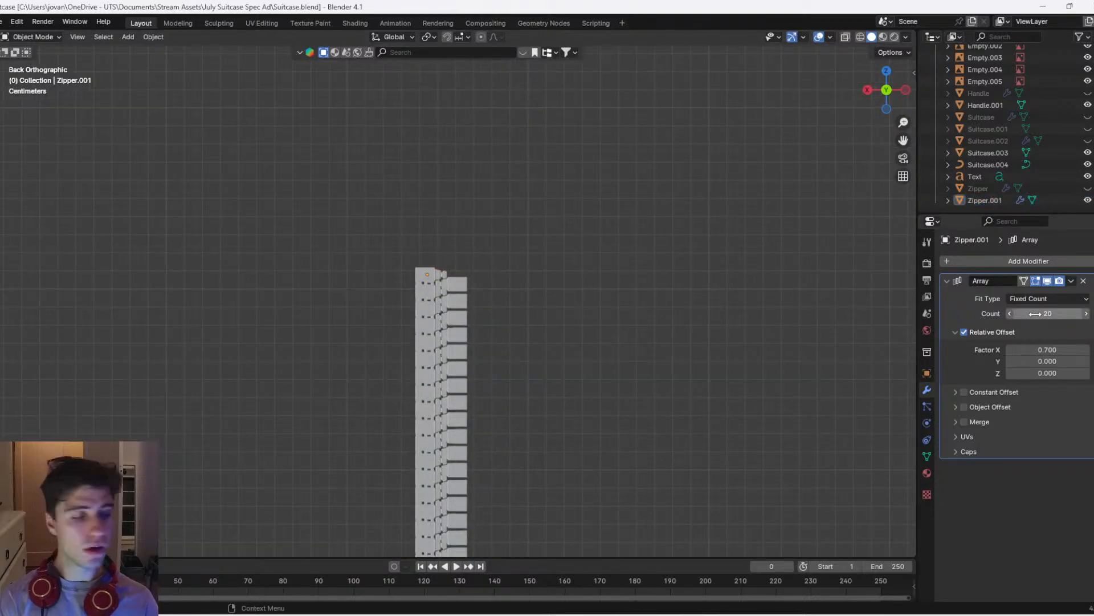
pyautogui.scroll(4, 494, 310)
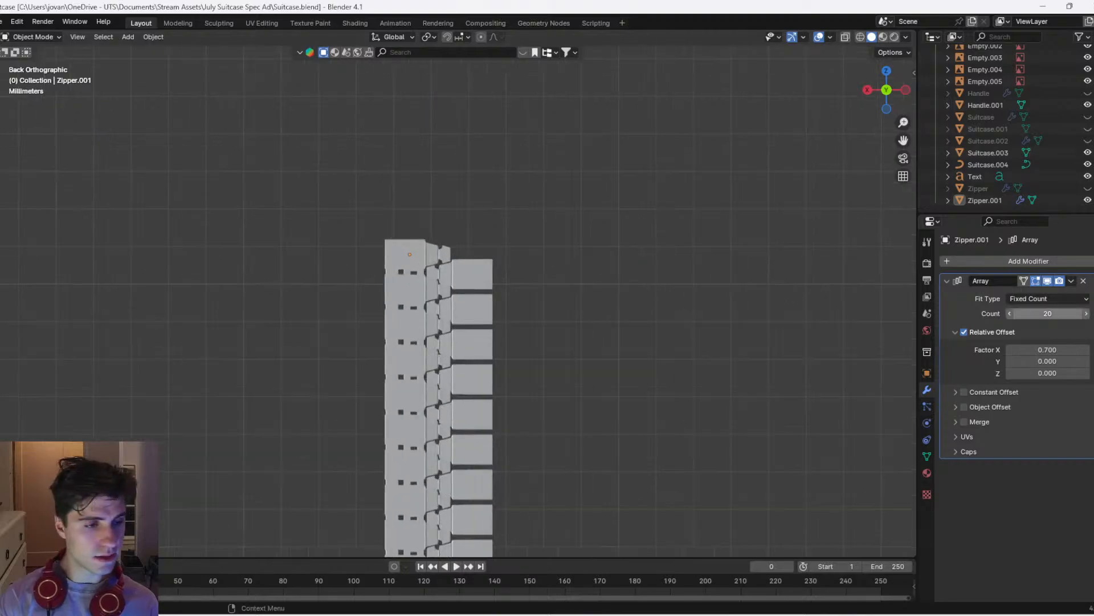
# Select the Suitcase.003 body and isolate it in local view
pyautogui.hotkey('alt', 'Tab')
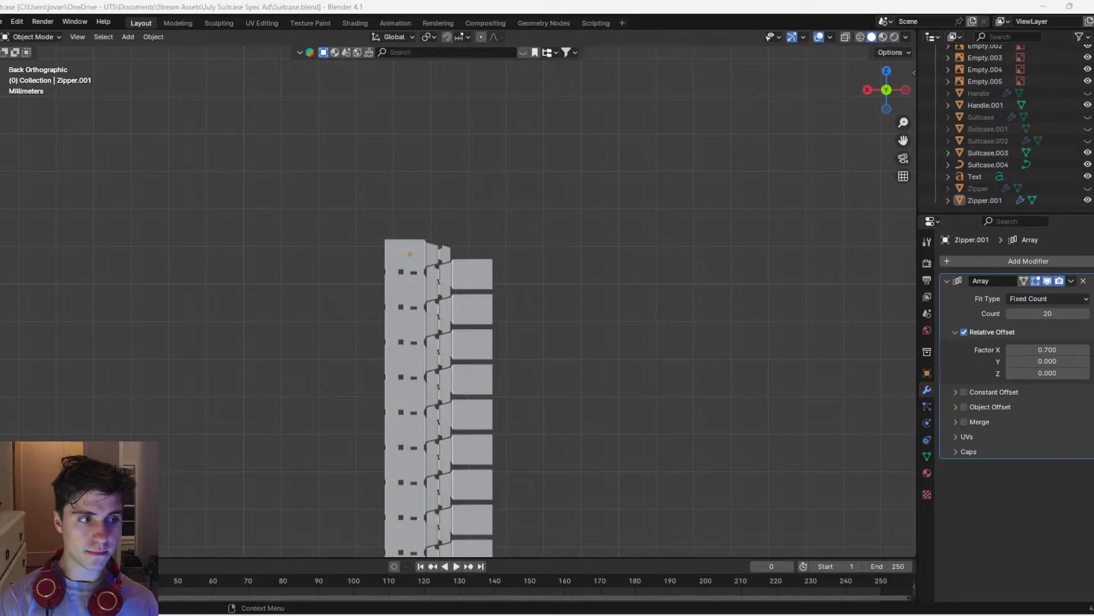
pyautogui.scroll(-10, 733, 238)
pyautogui.scroll(2, 584, 308)
pyautogui.scroll(-4, 513, 352)
pyautogui.keyDown('shift'); pyautogui.moveTo(451, 371); pyautogui.dragTo(692, 238, button='middle'); pyautogui.keyUp('shift')
pyautogui.scroll(4, 640, 283)
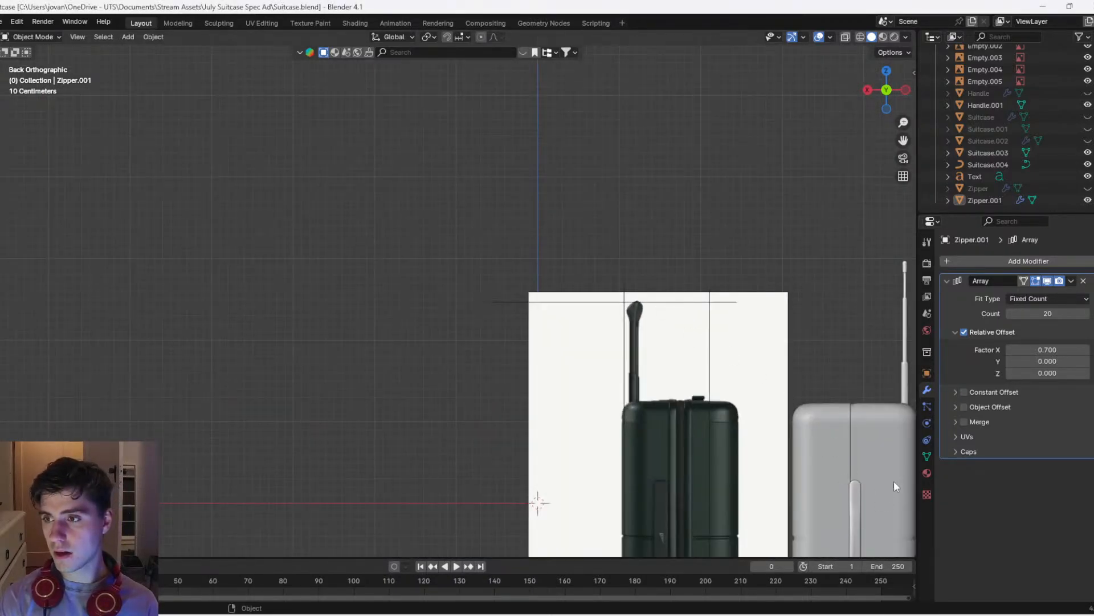
pyautogui.keyDown('shift'); pyautogui.moveTo(797, 406); pyautogui.dragTo(620, 272, button='middle'); pyautogui.keyUp('shift')
pyautogui.click(716, 311)
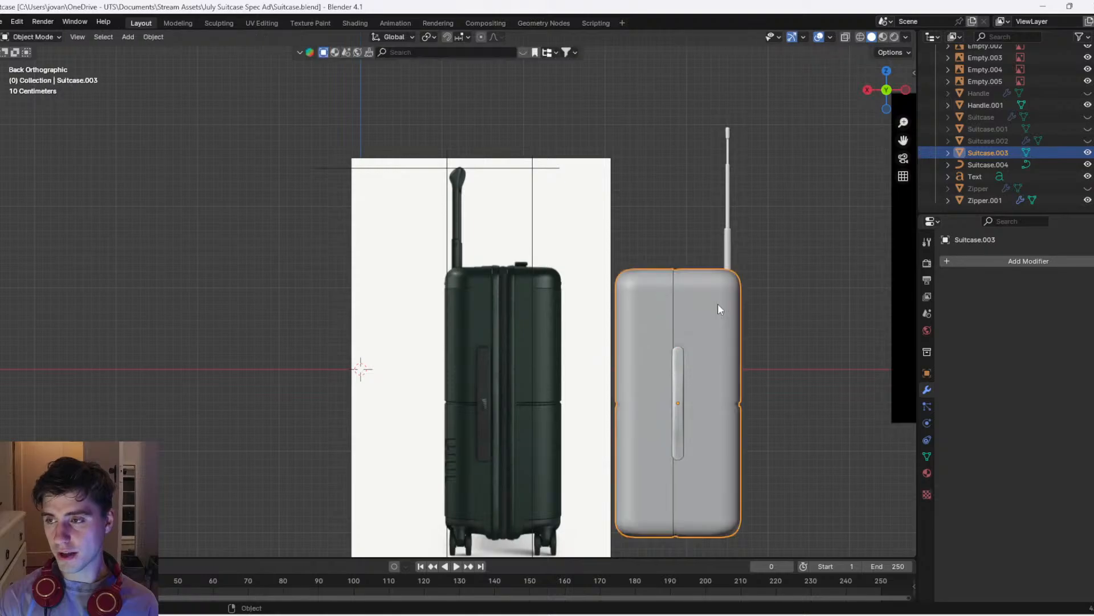
pyautogui.press('KP_Divide')
# Examine the seam groove around the isolated suitcase body from several angles, and leave local view
pyautogui.moveTo(499, 267); pyautogui.dragTo(611, 323, button='middle')
pyautogui.scroll(-4, 611, 323)
pyautogui.moveTo(442, 264); pyautogui.dragTo(405, 252, button='middle')
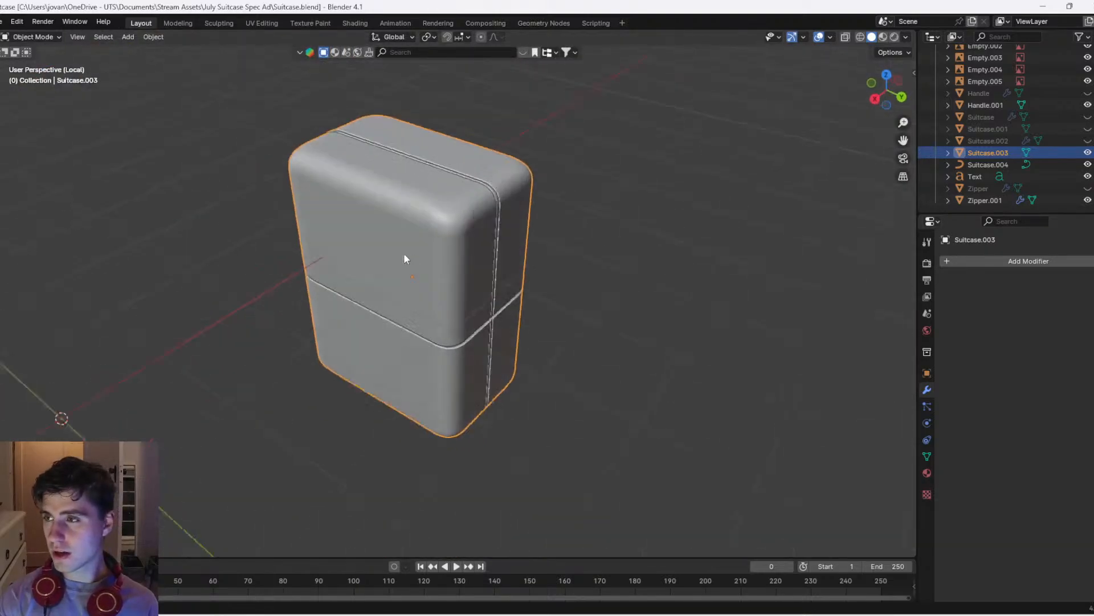
pyautogui.scroll(5, 627, 300)
pyautogui.moveTo(661, 305); pyautogui.dragTo(568, 286, button='middle')
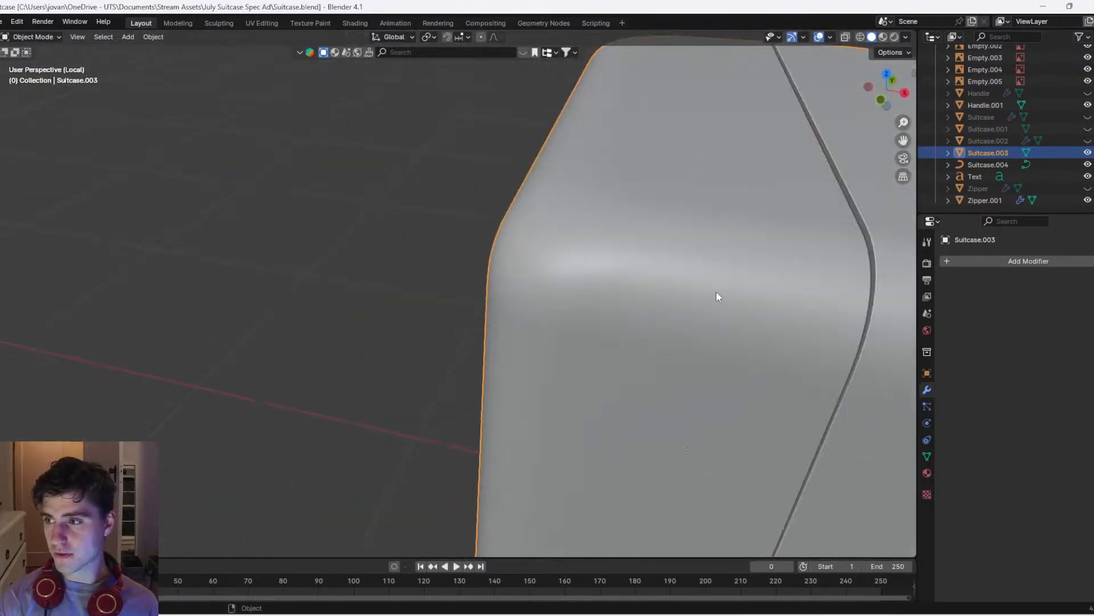
pyautogui.moveTo(715, 291); pyautogui.dragTo(577, 278, button='middle')
pyautogui.press('KP_Divide')
# Hide the viewport overlays to examine the suitcase's seam and handle side, and show the overlays again
pyautogui.moveTo(548, 314); pyautogui.dragTo(488, 196, button='middle')
pyautogui.click(818, 38)
pyautogui.moveTo(394, 224); pyautogui.dragTo(487, 229, button='middle')
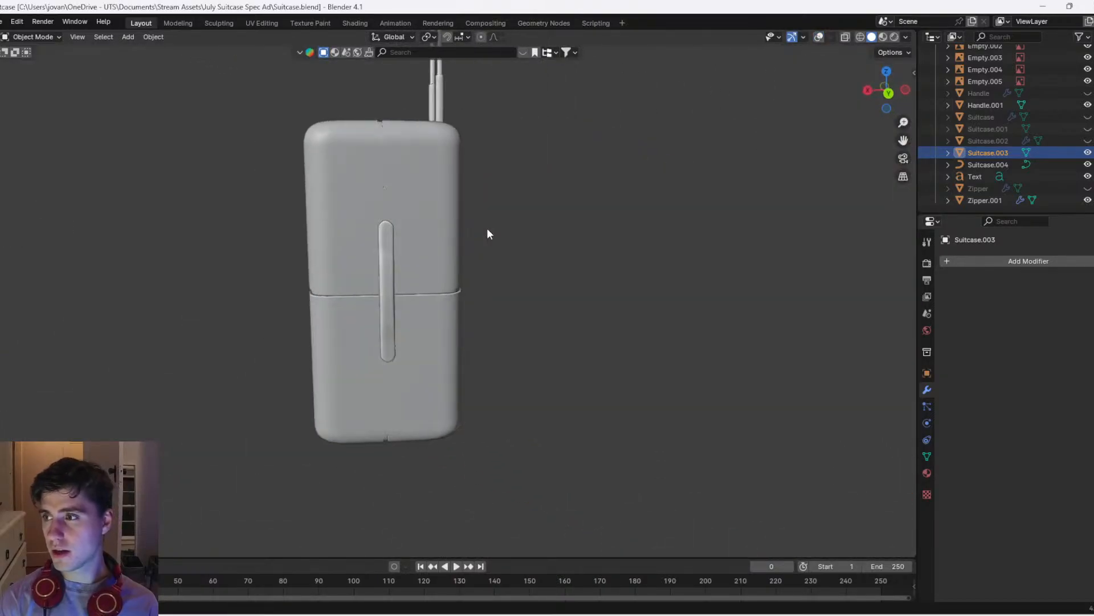
pyautogui.scroll(2, 411, 131)
pyautogui.keyDown('shift'); pyautogui.moveTo(398, 112); pyautogui.dragTo(396, 250, button='middle'); pyautogui.keyUp('shift')
pyautogui.moveTo(396, 250); pyautogui.dragTo(367, 161, button='middle')
pyautogui.scroll(3, 362, 217)
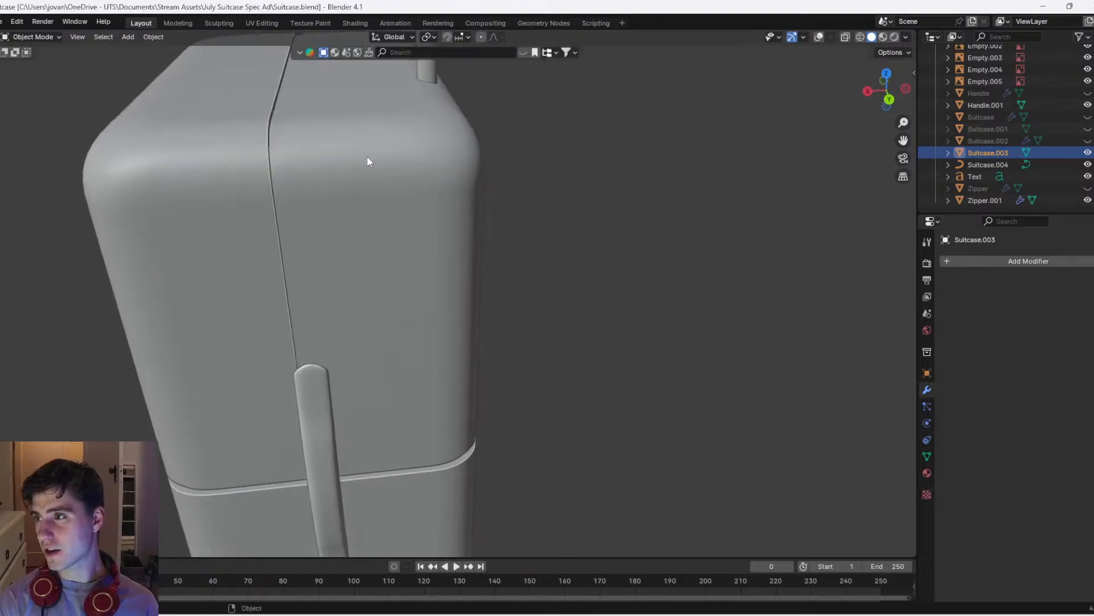
pyautogui.click(819, 37)
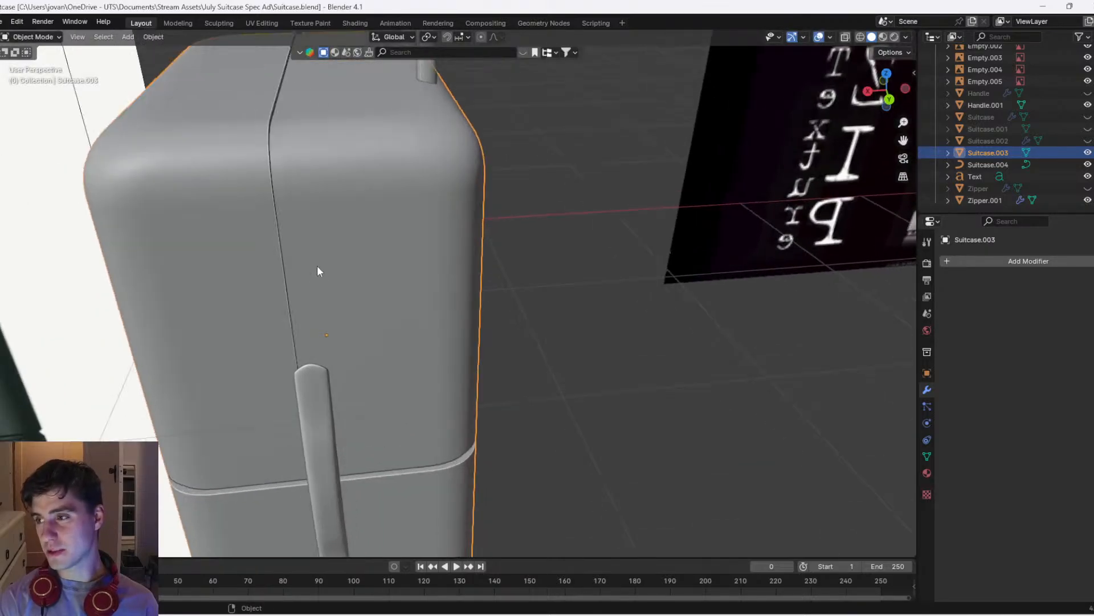
# Enter Edit Mode on Suitcase.003 and select the column of vertices beside the central seam in back wireframe view
pyautogui.press('Tab')
pyautogui.moveTo(398, 269); pyautogui.dragTo(509, 476, button='middle')
pyautogui.moveTo(435, 319); pyautogui.dragTo(459, 138, button='middle')
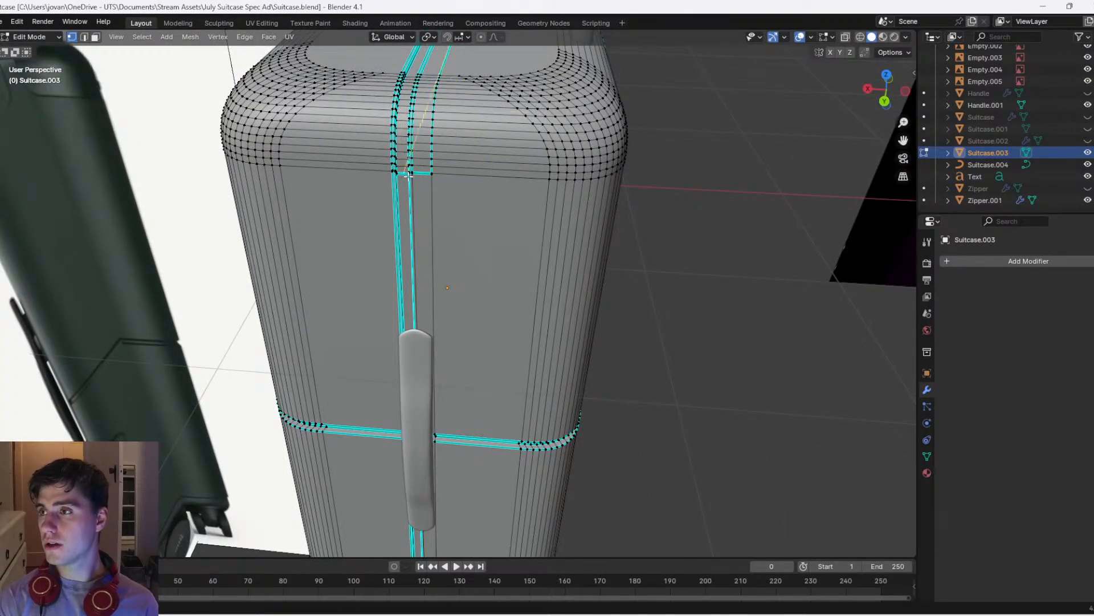
pyautogui.scroll(-2, 422, 160)
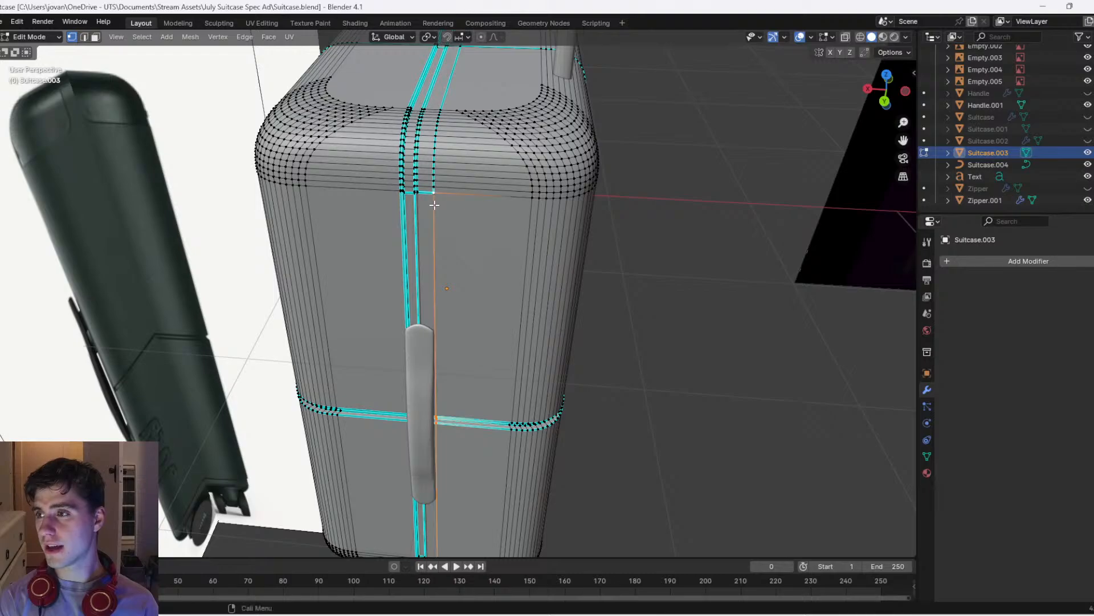
pyautogui.click(887, 101)
pyautogui.hotkey('shift', 'z')
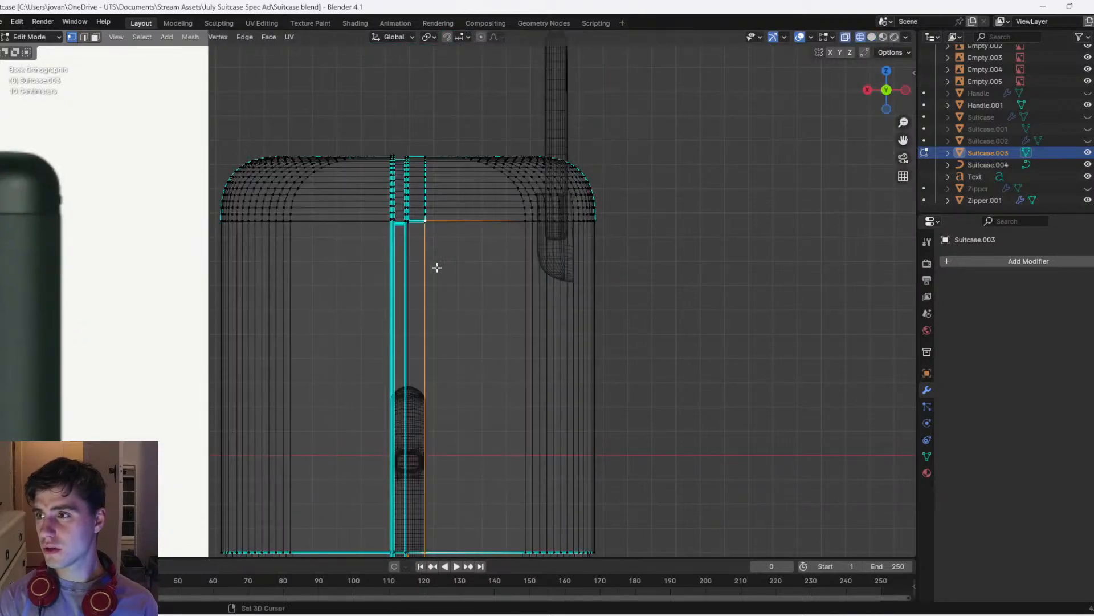
pyautogui.keyDown('shift'); pyautogui.moveTo(432, 259); pyautogui.dragTo(410, 55, button='middle'); pyautogui.keyUp('shift')
pyautogui.scroll(-3, 425, 355)
pyautogui.scroll(-2, 425, 355)
pyautogui.moveTo(432, 489); pyautogui.dragTo(425, 126)
# Clean up the vertex selection beside the central seam with a lasso and convert it to an edge selection
pyautogui.moveTo(418, 139); pyautogui.dragTo(491, 220, button='middle')
pyautogui.scroll(-3, 474, 220)
pyautogui.scroll(8, 474, 220)
pyautogui.press('2')
pyautogui.moveTo(469, 258); pyautogui.dragTo(522, 334, button='middle')
pyautogui.press('1')
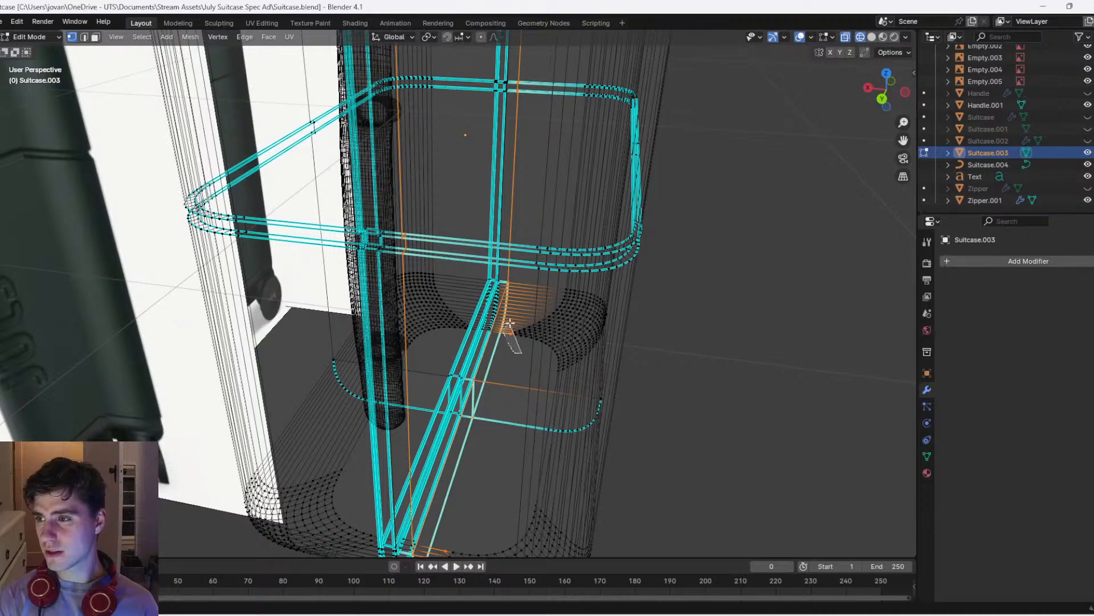
pyautogui.moveTo(485, 404); pyautogui.dragTo(490, 437, button='middle')
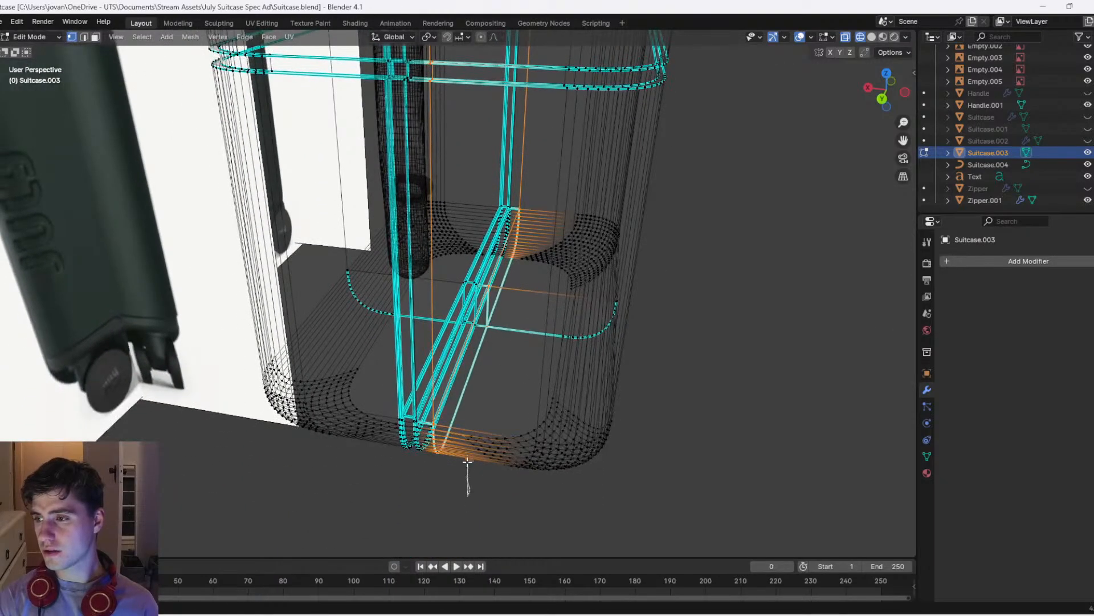
pyautogui.keyDown('ctrl'); pyautogui.moveTo(469, 406); pyautogui.dragTo(470, 406, button='right'); pyautogui.keyUp('ctrl')
pyautogui.press('2')
pyautogui.scroll(-2, 493, 331)
pyautogui.keyDown('shift'); pyautogui.moveTo(494, 332); pyautogui.dragTo(489, 382, button='middle'); pyautogui.keyUp('shift')
pyautogui.press('g')
pyautogui.rightClick(499, 330)
# Box-select the full-height edge loop beside the central seam in back view and try moving it along X
pyautogui.click(883, 99)
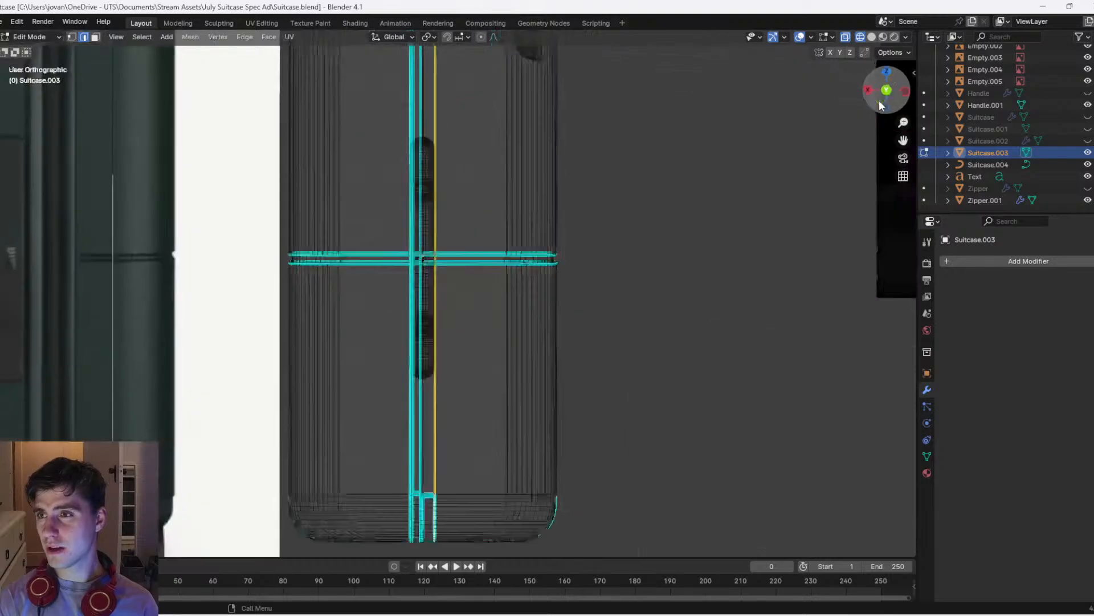
pyautogui.scroll(-4, 395, 182)
pyautogui.scroll(3, 431, 402)
pyautogui.moveTo(439, 474); pyautogui.dragTo(434, 69)
pyautogui.press('g')
pyautogui.press('x')
pyautogui.rightClick(503, 235)
# Try to bevel the selected edge loop beside the seam, and undo the bevel
pyautogui.scroll(-2, 476, 208)
pyautogui.keyDown('shift'); pyautogui.moveTo(476, 207); pyautogui.dragTo(412, 286, button='middle'); pyautogui.keyUp('shift')
pyautogui.scroll(6, 452, 265)
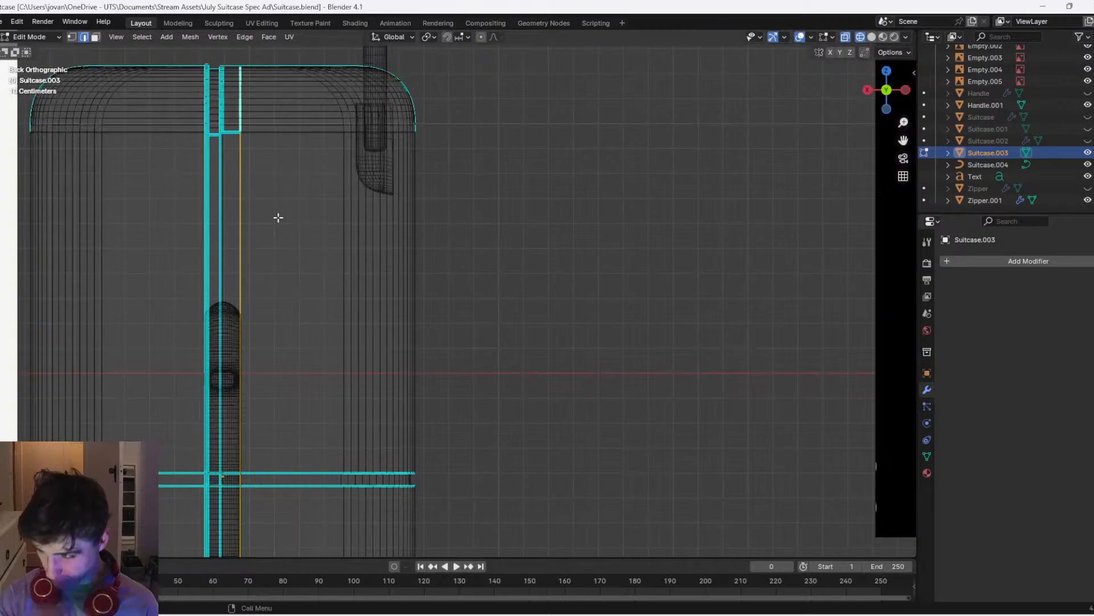
pyautogui.moveTo(267, 204); pyautogui.dragTo(827, 106, button='middle')
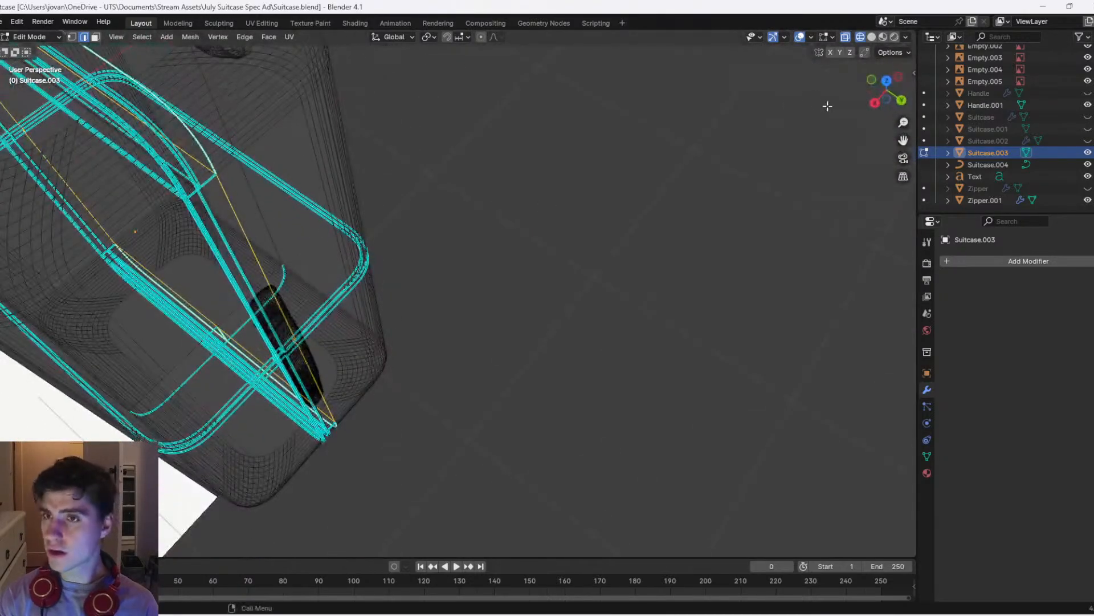
pyautogui.click(901, 99)
pyautogui.keyDown('shift'); pyautogui.moveTo(488, 130); pyautogui.dragTo(476, 149, button='middle'); pyautogui.keyUp('shift')
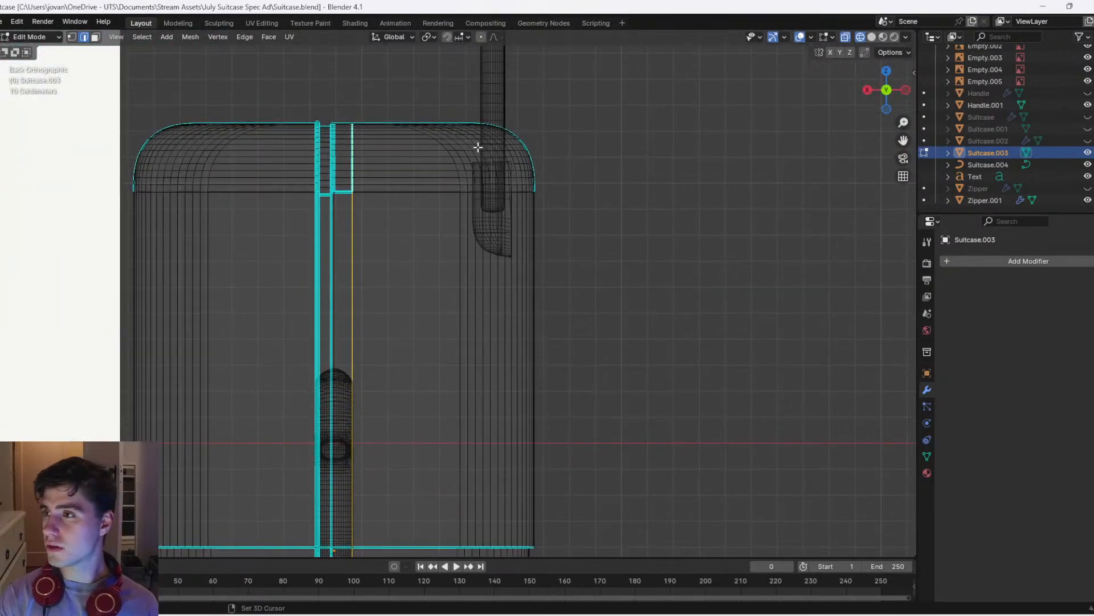
pyautogui.hotkey('ctrl', 'b')
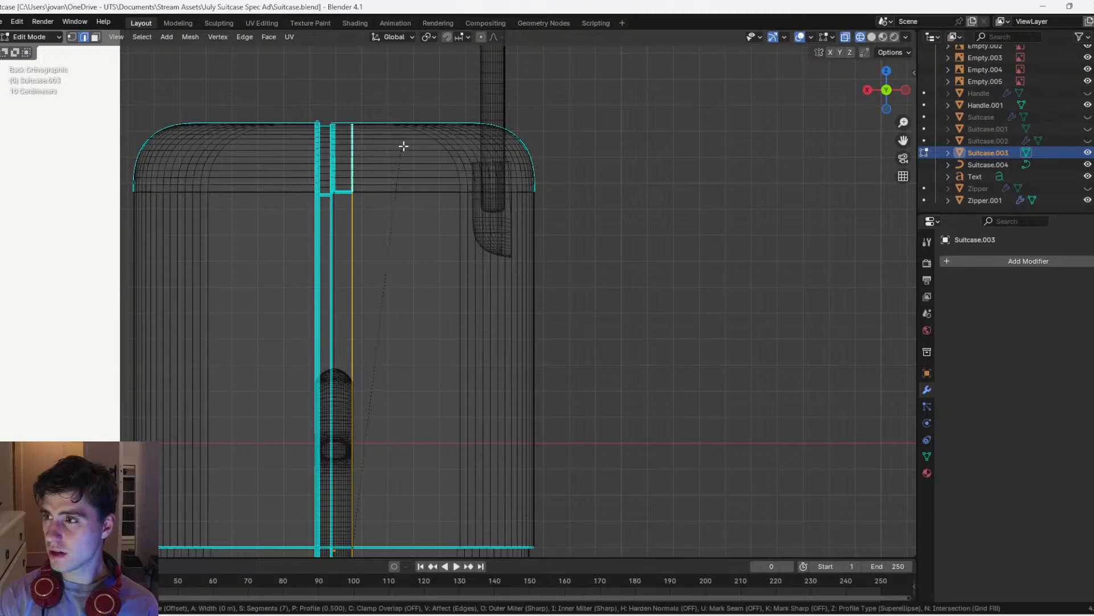
pyautogui.click(408, 138)
pyautogui.hotkey('ctrl', 'z')
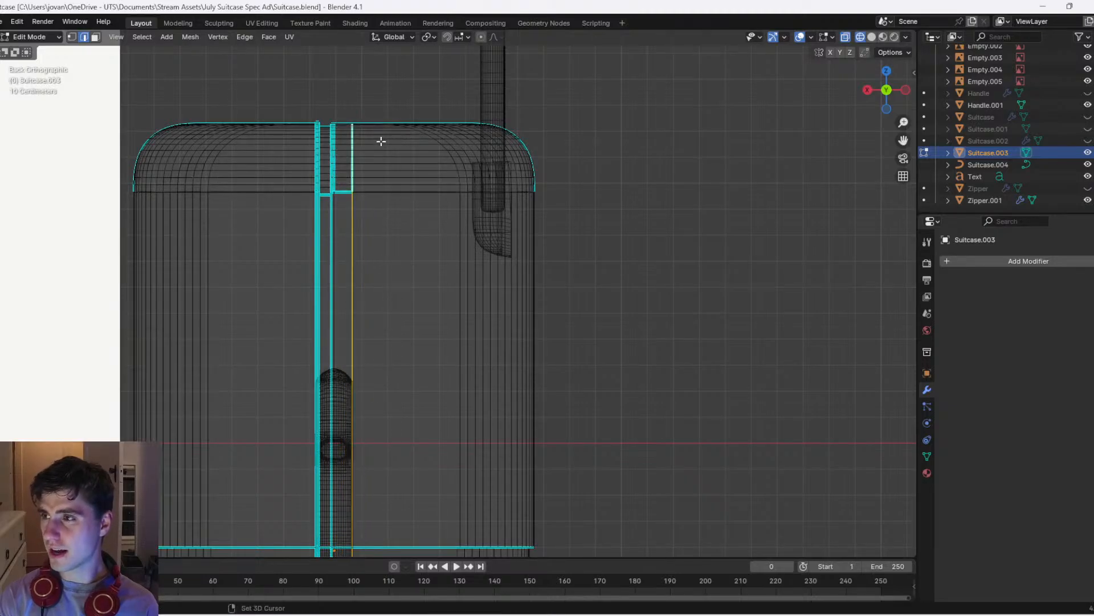
# Edge-slide the selected loop away from the central seam to widen the strip beside it
pyautogui.press('g')
pyautogui.press('g')
pyautogui.click(400, 139)
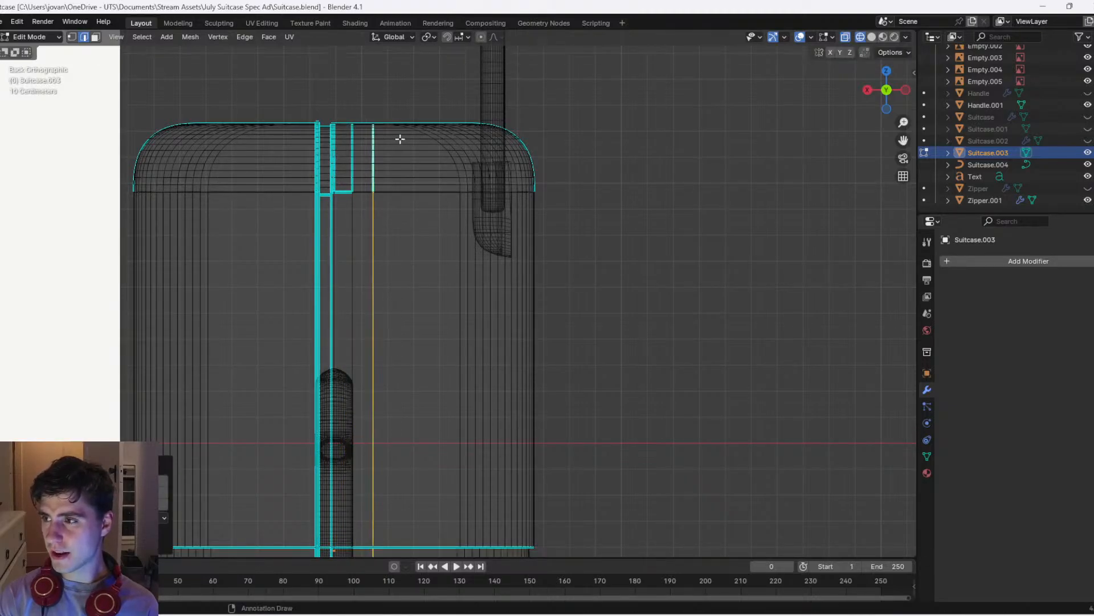
pyautogui.scroll(-3, 368, 149)
pyautogui.scroll(2, 375, 147)
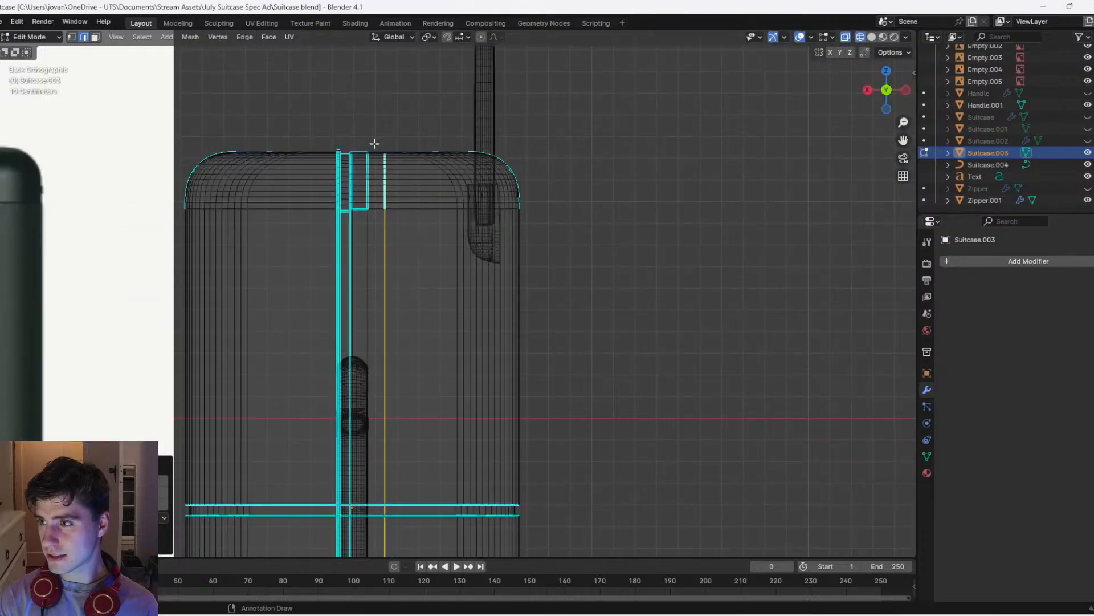
pyautogui.moveTo(375, 143); pyautogui.dragTo(375, 238)
pyautogui.keyDown('alt'); pyautogui.click(383, 205); pyautogui.keyUp('alt')
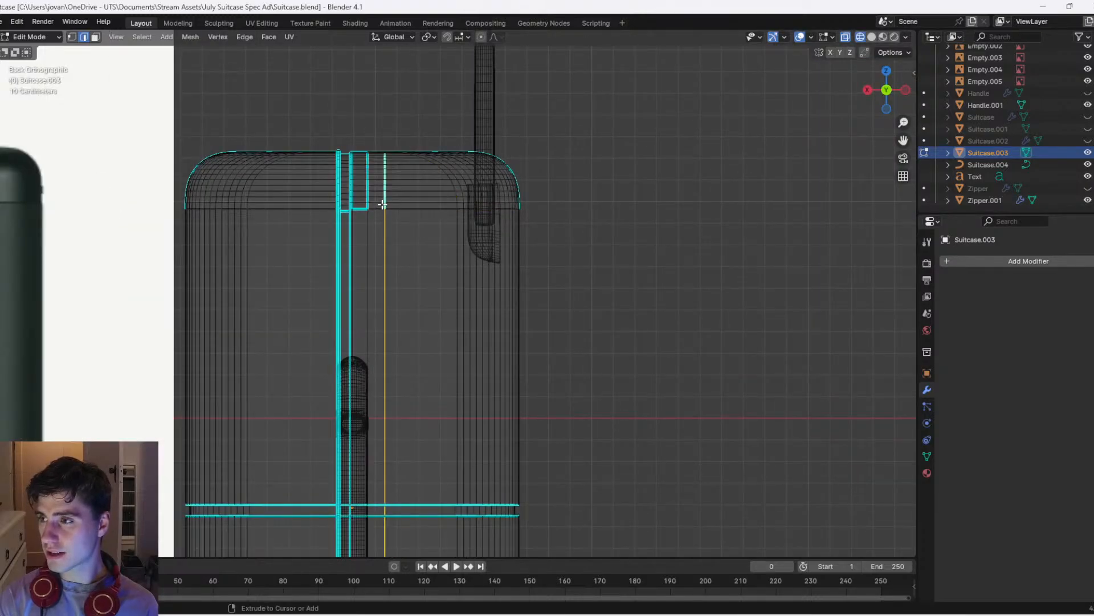
# Return to solid shading in Object Mode and move the side handle about 0.144 m along global X
pyautogui.moveTo(395, 203)
pyautogui.mouseDown(button='middle')
pyautogui.moveTo(371, 228)
pyautogui.moveTo(436, 207)
pyautogui.moveTo(420, 205)
pyautogui.mouseUp(button='middle')
pyautogui.scroll(1, 393, 213)
pyautogui.press('z')
pyautogui.scroll(-2, 420, 205)
pyautogui.press('Tab')
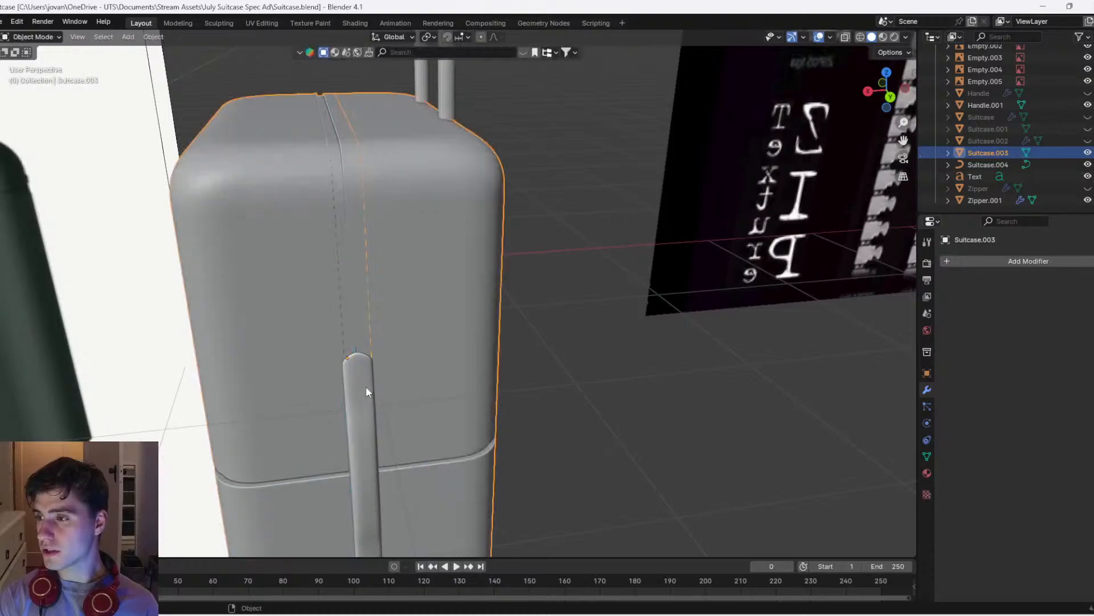
pyautogui.click(368, 385)
pyautogui.press('g')
pyautogui.press('x')
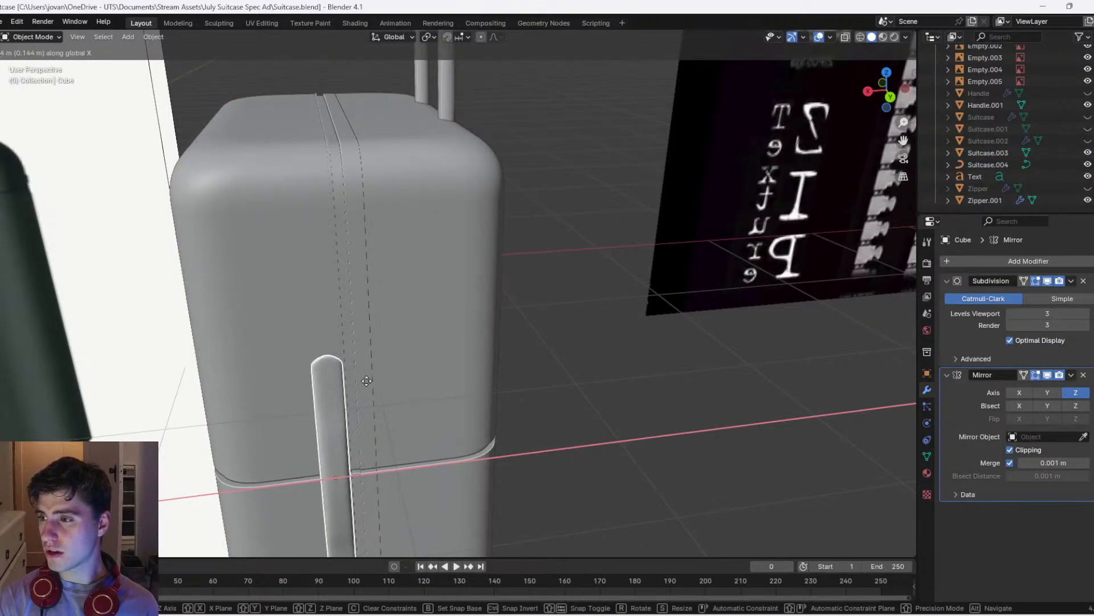
pyautogui.click(368, 380)
# Enable shadows in the solid viewport shading and set the cavity type to Both
pyautogui.press('z')
pyautogui.moveTo(440, 347); pyautogui.dragTo(428, 349, button='middle')
pyautogui.press('z')
pyautogui.scroll(2, 381, 306)
pyautogui.press('z')
pyautogui.press('z')
pyautogui.click(871, 36)
pyautogui.click(906, 37)
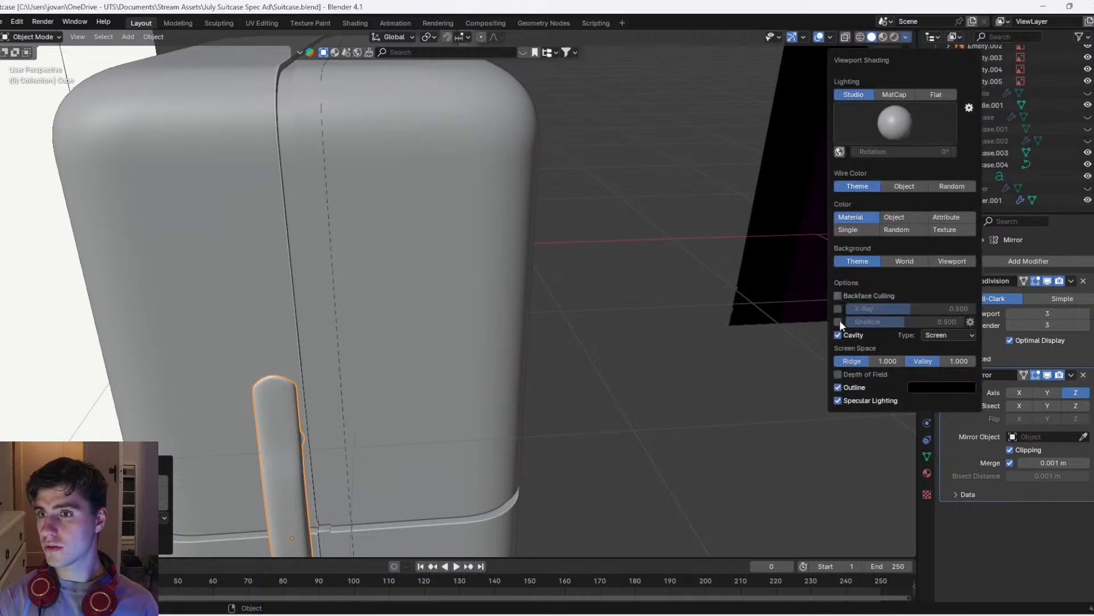
pyautogui.click(838, 322)
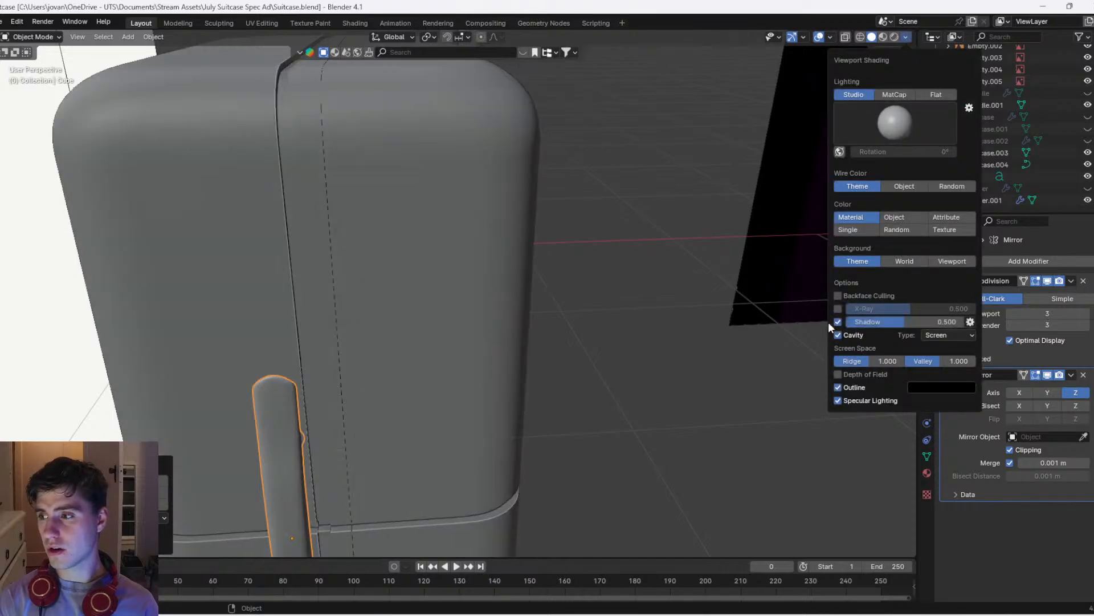
pyautogui.click(906, 37)
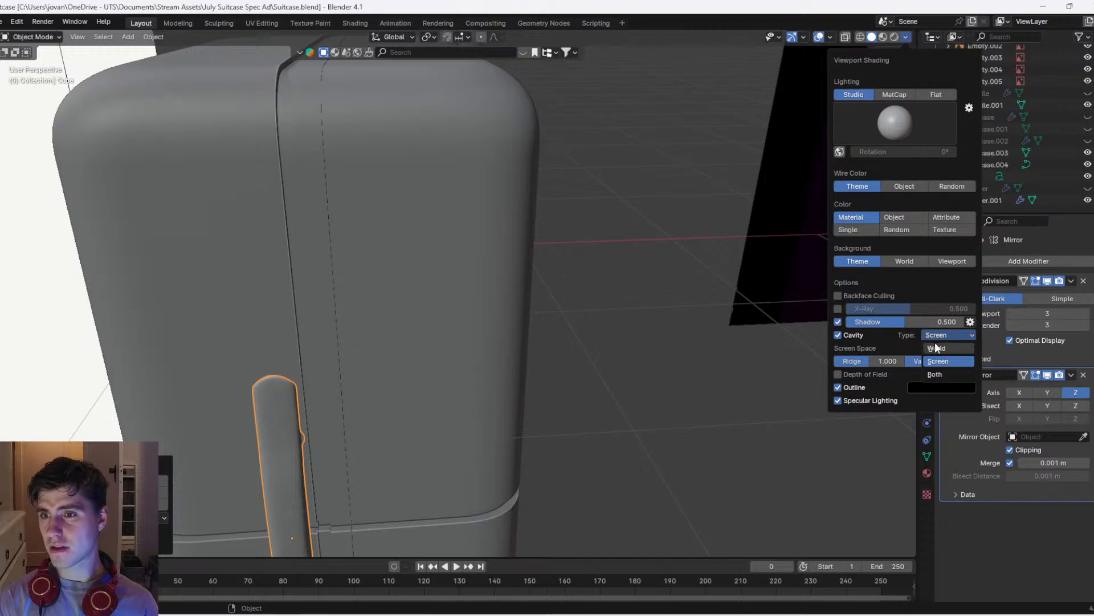
pyautogui.click(933, 377)
# Enter Edit Mode on the suitcase body and select the face beside the seam below the horizontal groove
pyautogui.moveTo(595, 336)
pyautogui.mouseDown(button='middle')
pyautogui.moveTo(489, 313)
pyautogui.moveTo(439, 270)
pyautogui.mouseUp(button='middle')
pyautogui.keyDown('shift'); pyautogui.moveTo(439, 270); pyautogui.dragTo(582, 94, button='middle'); pyautogui.keyUp('shift')
pyautogui.scroll(4, 529, 271)
pyautogui.keyDown('shift'); pyautogui.moveTo(528, 272); pyautogui.dragTo(313, 121, button='middle'); pyautogui.keyUp('shift')
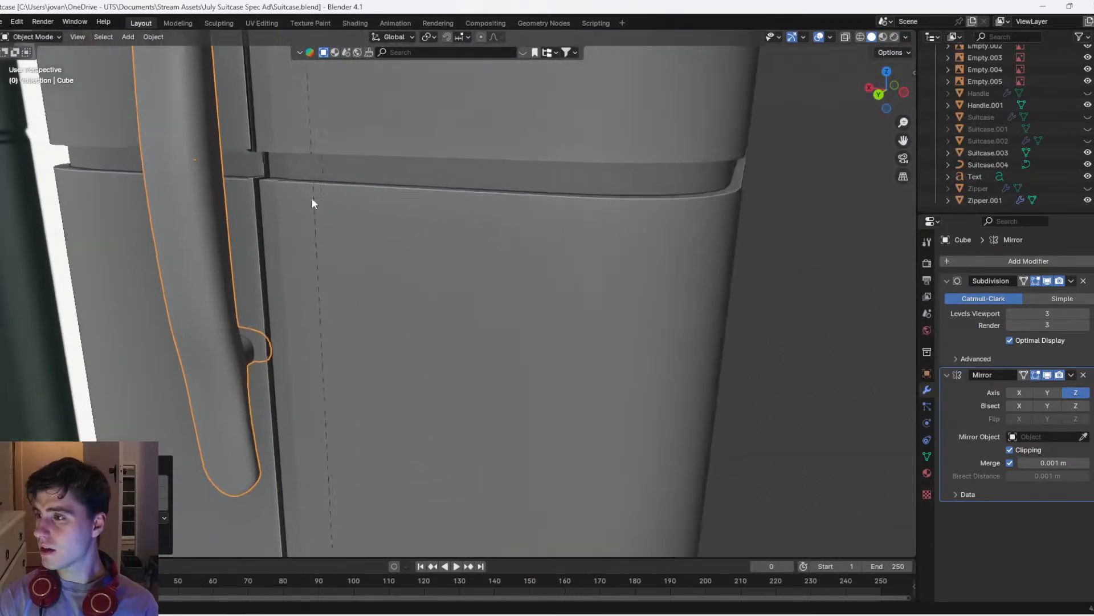
pyautogui.scroll(2, 362, 212)
pyautogui.click(360, 208)
pyautogui.moveTo(360, 211); pyautogui.dragTo(410, 212, button='middle')
pyautogui.press('Tab')
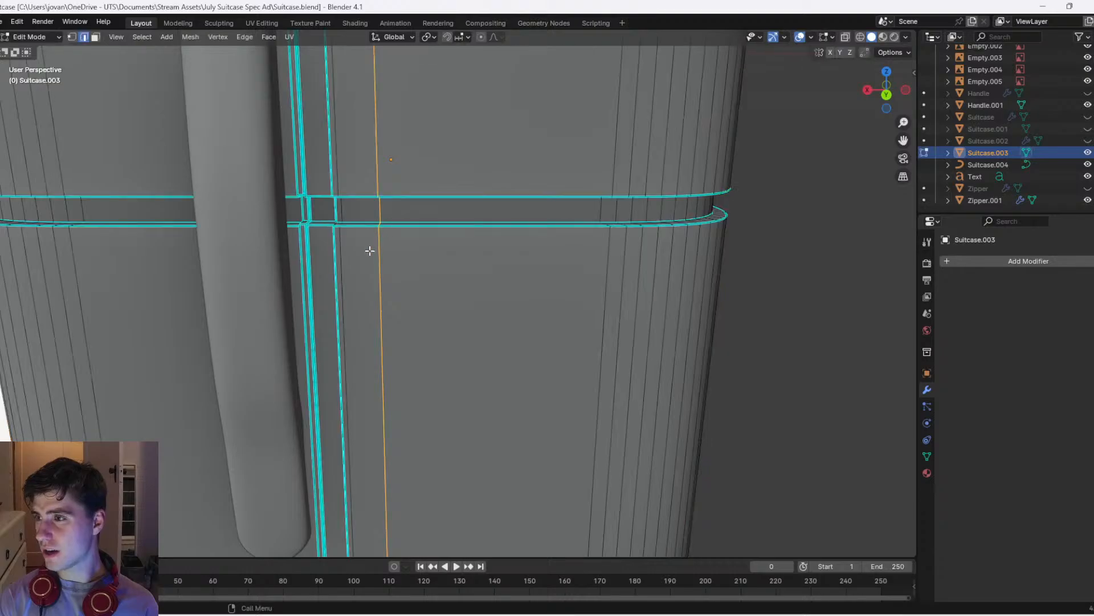
pyautogui.press('3')
pyautogui.click(376, 237)
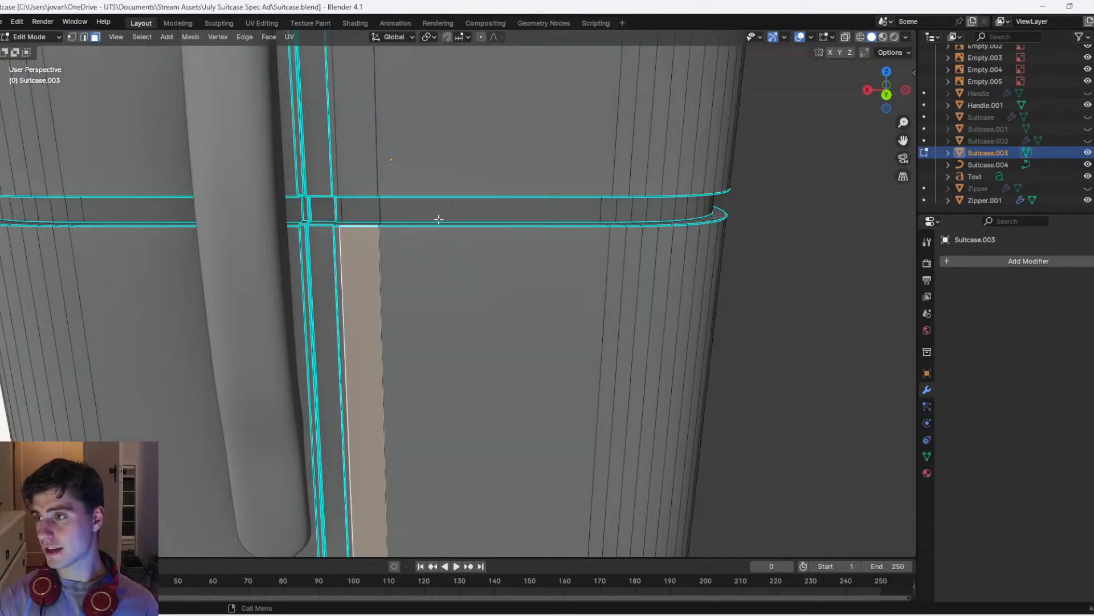
# Box-select the full strip of faces beside the central seam in back wireframe view, and return to solid shading
pyautogui.click(887, 93)
pyautogui.scroll(-5, 393, 237)
pyautogui.press('z')
pyautogui.click(307, 236)
pyautogui.scroll(-5, 397, 215)
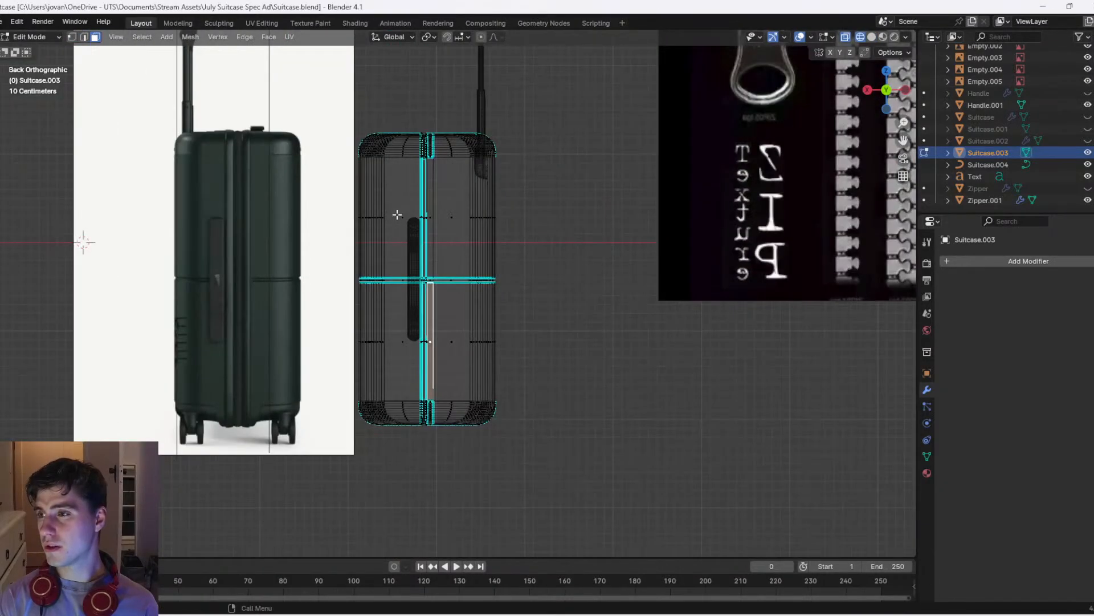
pyautogui.moveTo(432, 432); pyautogui.dragTo(430, 115)
pyautogui.scroll(4, 439, 136)
pyautogui.press('z')
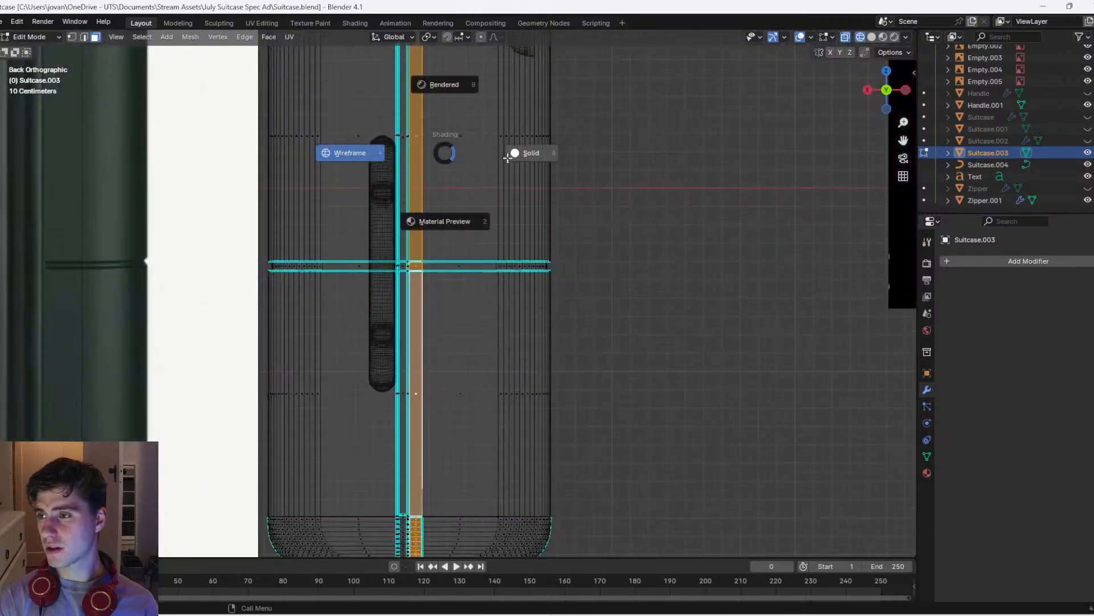
pyautogui.click(522, 154)
# Try to extrude the face strip in place and scale it inward to about 0.95
pyautogui.scroll(3, 454, 200)
pyautogui.moveTo(455, 200); pyautogui.dragTo(445, 319, button='middle')
pyautogui.scroll(-2, 422, 228)
pyautogui.keyDown('shift'); pyautogui.moveTo(413, 178); pyautogui.dragTo(452, 337, button='middle'); pyautogui.keyUp('shift')
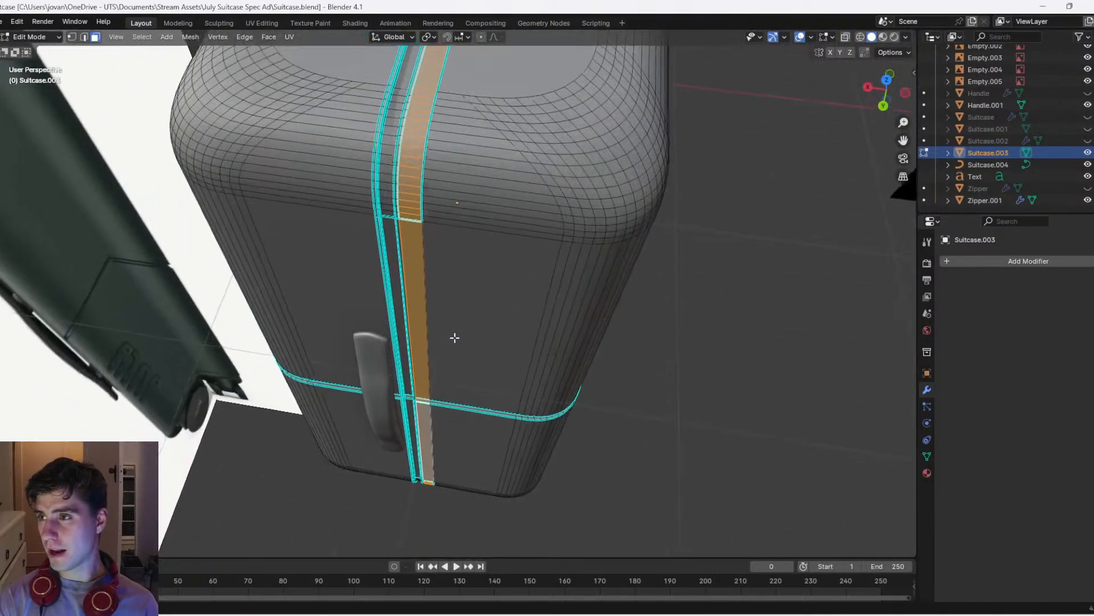
pyautogui.scroll(2, 475, 336)
pyautogui.press('e')
pyautogui.rightClick(493, 280)
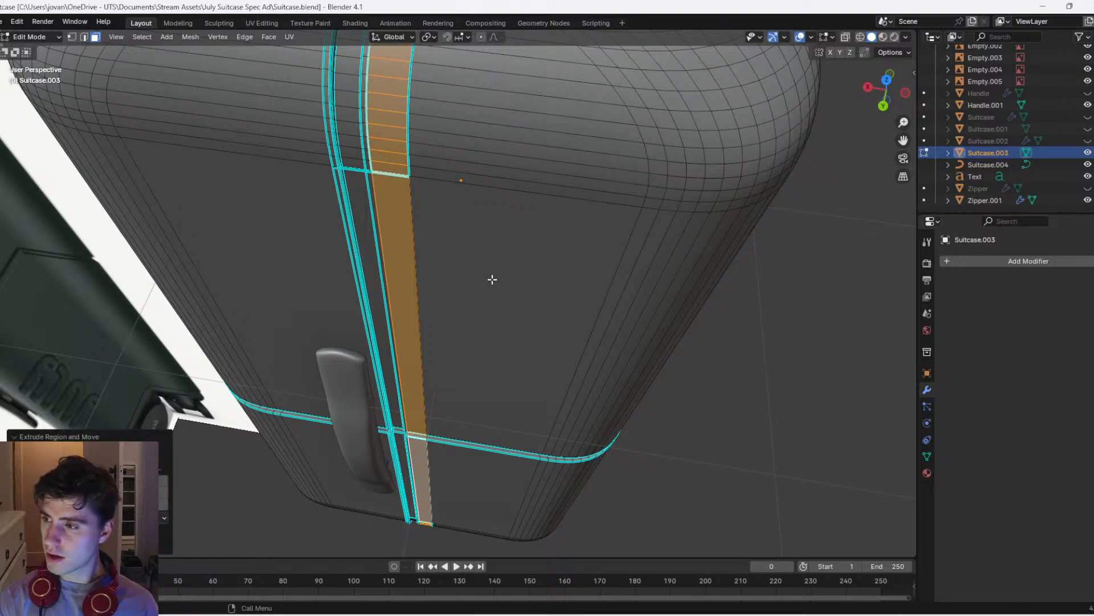
pyautogui.press('s')
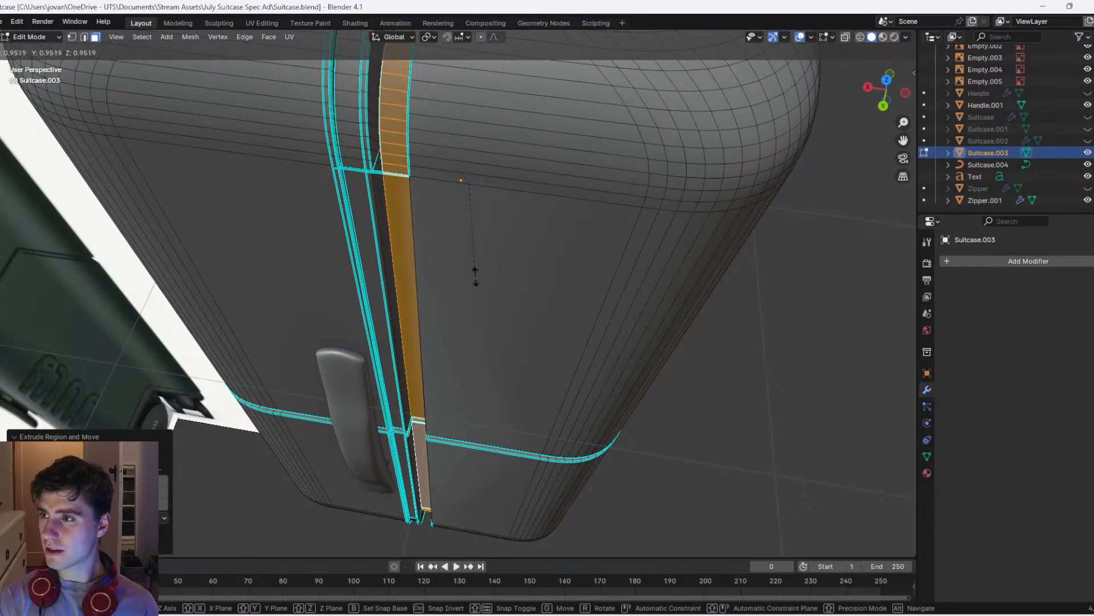
pyautogui.click(469, 279)
pyautogui.press('Tab')
pyautogui.moveTo(467, 278); pyautogui.dragTo(560, 231, button='middle')
pyautogui.press('Tab')
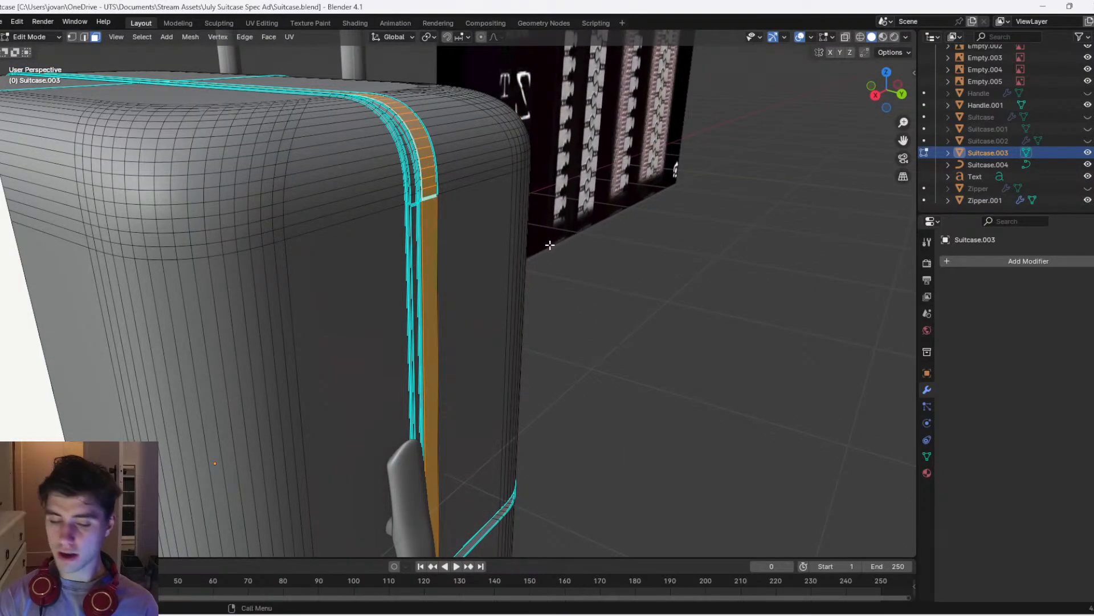
pyautogui.press('s')
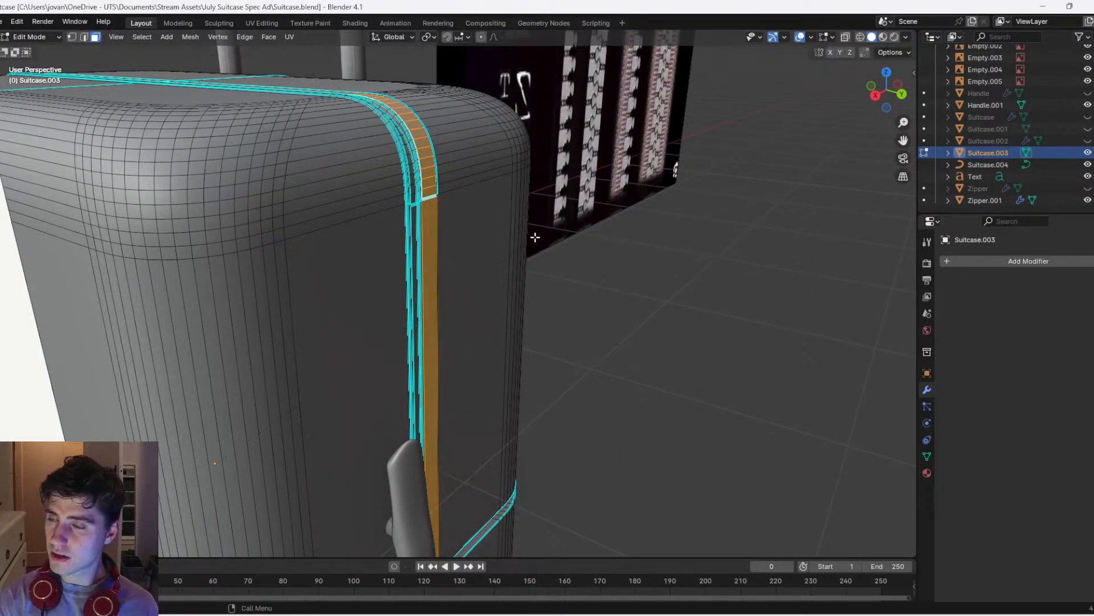
pyautogui.rightClick(525, 237)
# Extrude the face strip beside the seam in place and scale it slightly inward to form a shallow recess
pyautogui.press('e')
pyautogui.rightClick(526, 237)
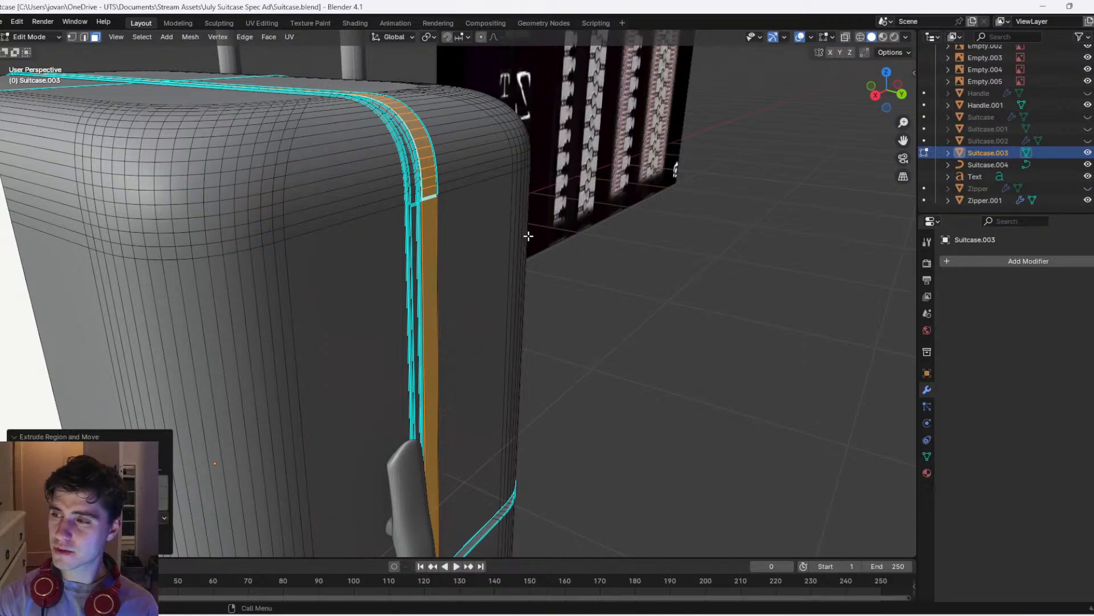
pyautogui.press('s')
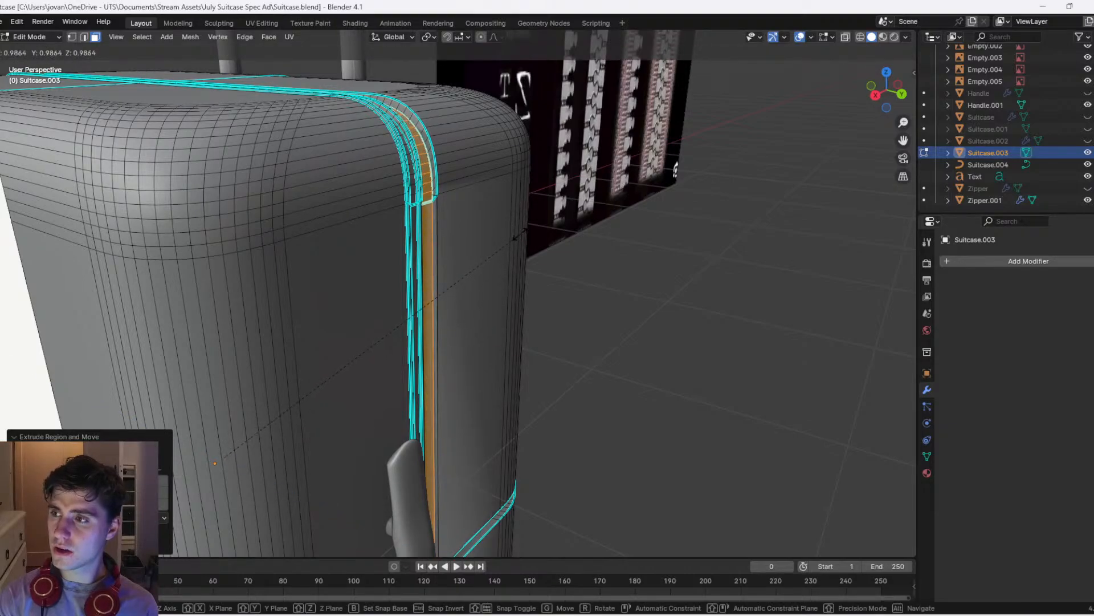
pyautogui.click(520, 234)
pyautogui.press('s')
pyautogui.click(545, 225)
# Examine the recessed strip near the handle and at the suitcase's lower corner, framing the edge where the straight section ends
pyautogui.press('Tab')
pyautogui.moveTo(545, 224); pyautogui.dragTo(410, 114, button='middle')
pyautogui.scroll(3, 459, 211)
pyautogui.scroll(-4, 450, 231)
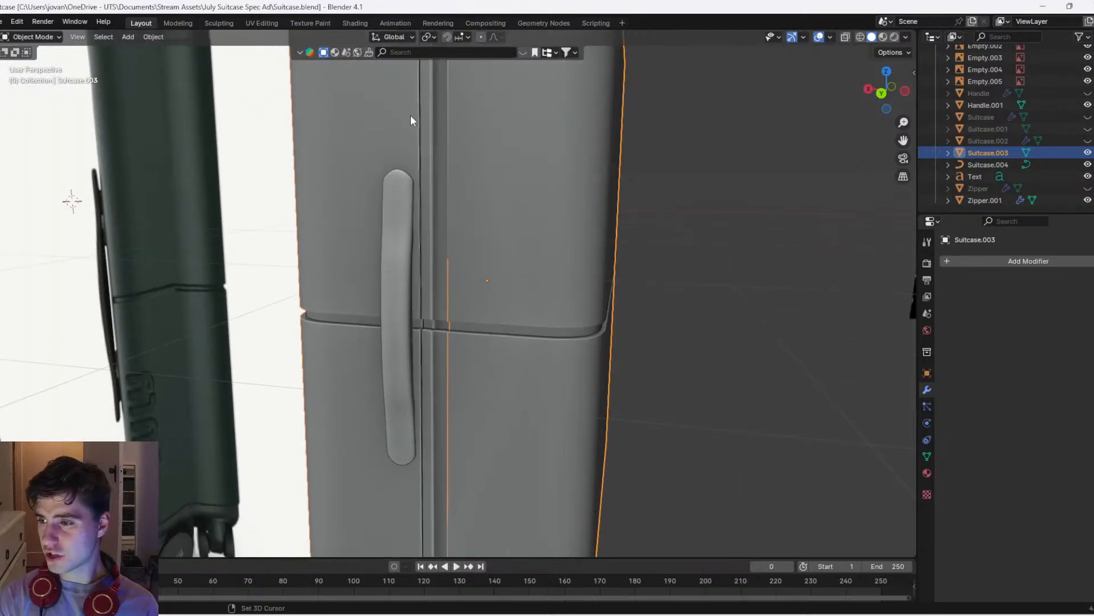
pyautogui.keyDown('shift'); pyautogui.moveTo(459, 354); pyautogui.dragTo(397, 148, button='middle'); pyautogui.keyUp('shift')
pyautogui.scroll(5, 393, 171)
pyautogui.scroll(-1, 361, 315)
pyautogui.keyDown('shift'); pyautogui.moveTo(333, 342); pyautogui.dragTo(440, 113, button='middle'); pyautogui.keyUp('shift')
pyautogui.press('Tab')
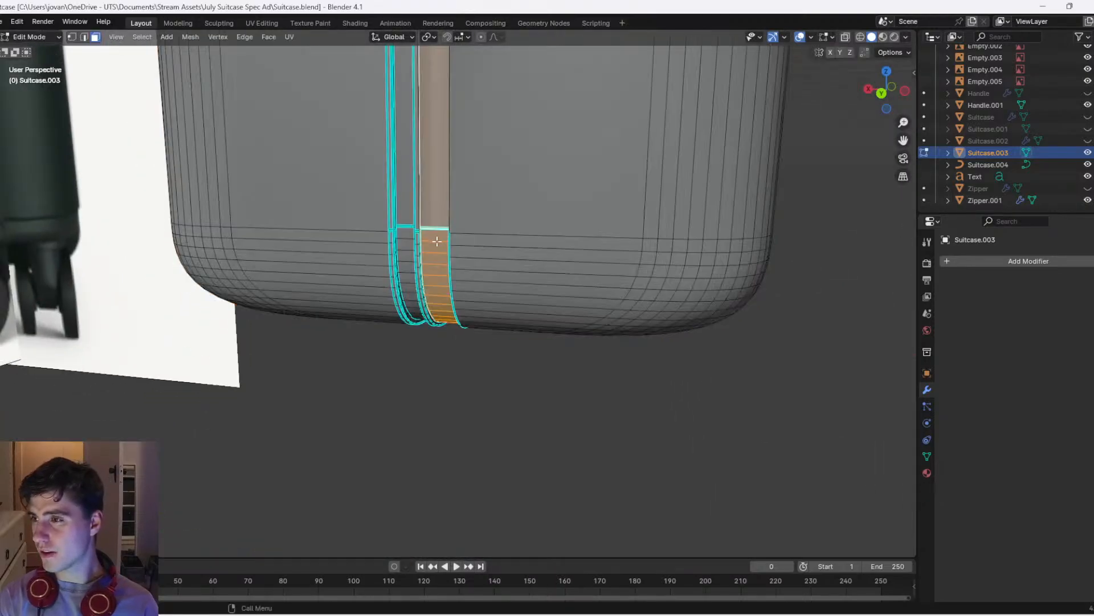
pyautogui.scroll(1, 437, 241)
pyautogui.press('2')
pyautogui.click(436, 217)
pyautogui.press('KP_Decimal')
pyautogui.scroll(-3, 444, 206)
pyautogui.press('Tab')
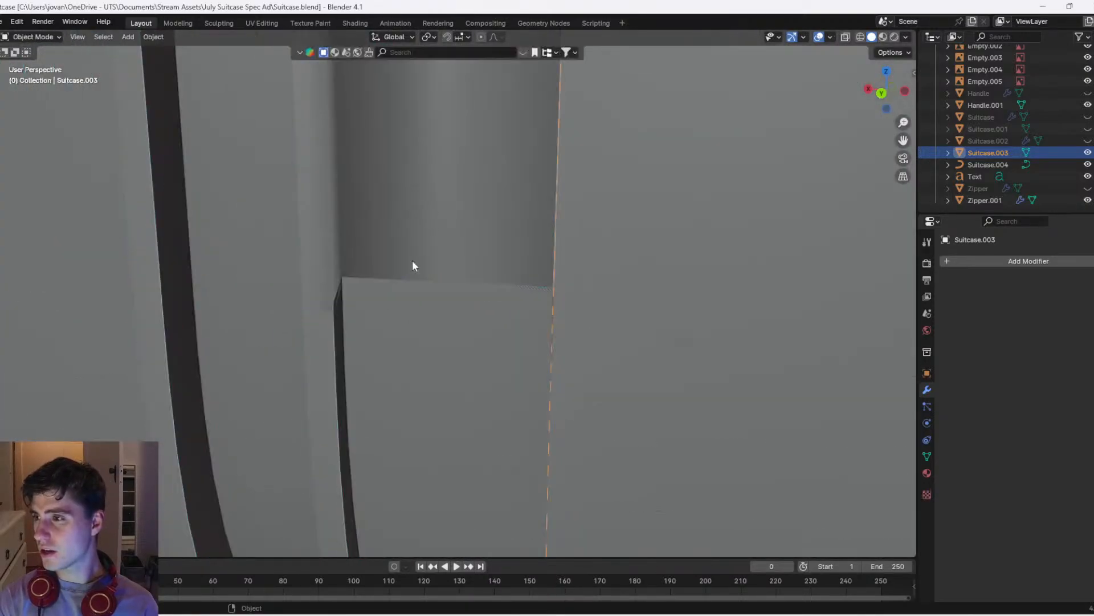
pyautogui.scroll(-2, 374, 299)
pyautogui.scroll(2, 405, 291)
# Merge all vertices of the suitcase body by distance
pyautogui.press('Tab')
pyautogui.press('x')
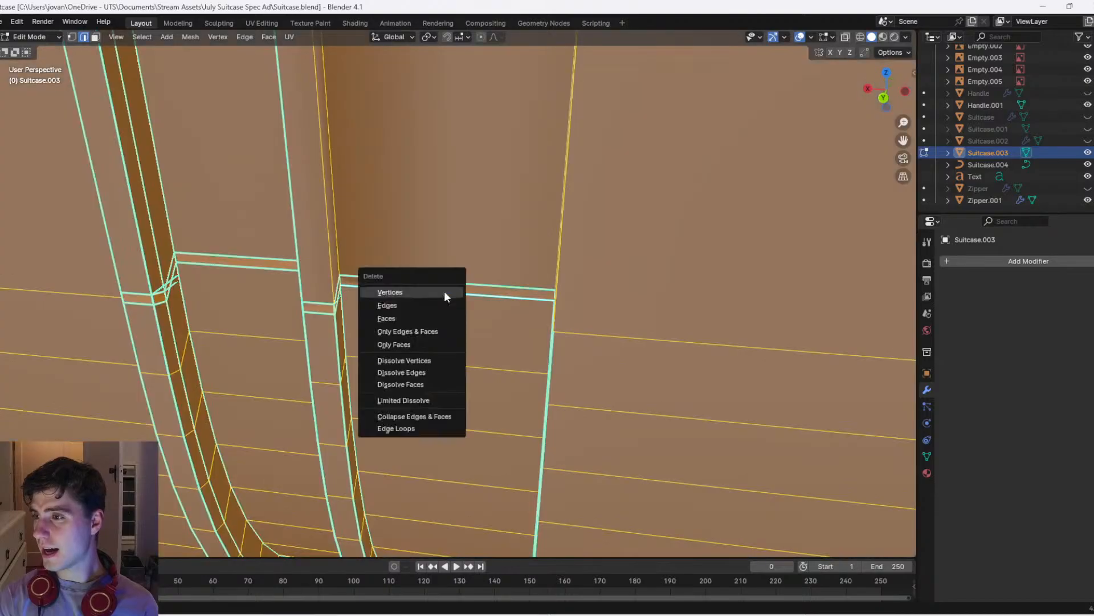
pyautogui.press('m')
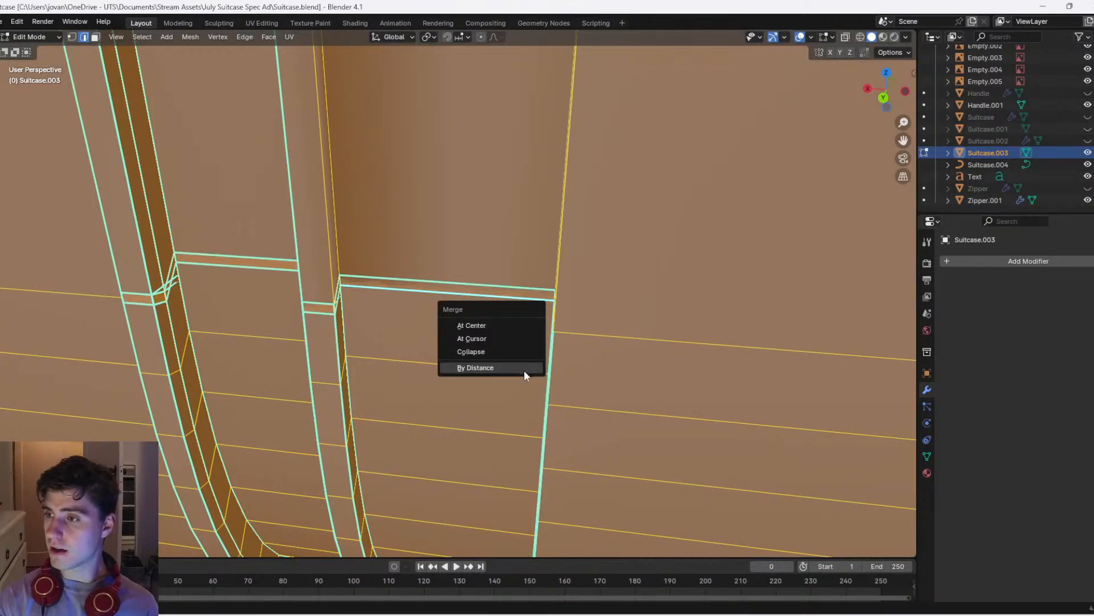
pyautogui.click(524, 372)
pyautogui.scroll(2, 499, 326)
pyautogui.scroll(-1, 498, 325)
pyautogui.press('Tab')
pyautogui.press('Tab')
# Delete the narrow horizontal face crossing the recessed strip at the lower corner and check the surface in Object Mode
pyautogui.press('3')
pyautogui.click(416, 287)
pyautogui.press('x')
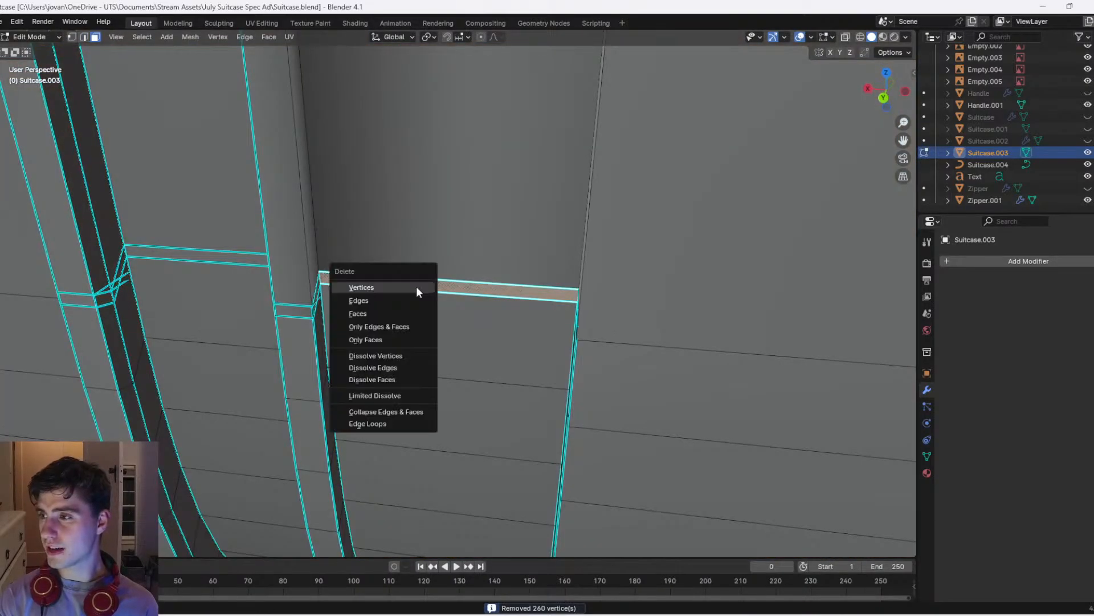
pyautogui.click(391, 313)
pyautogui.press('Tab')
pyautogui.press('Tab')
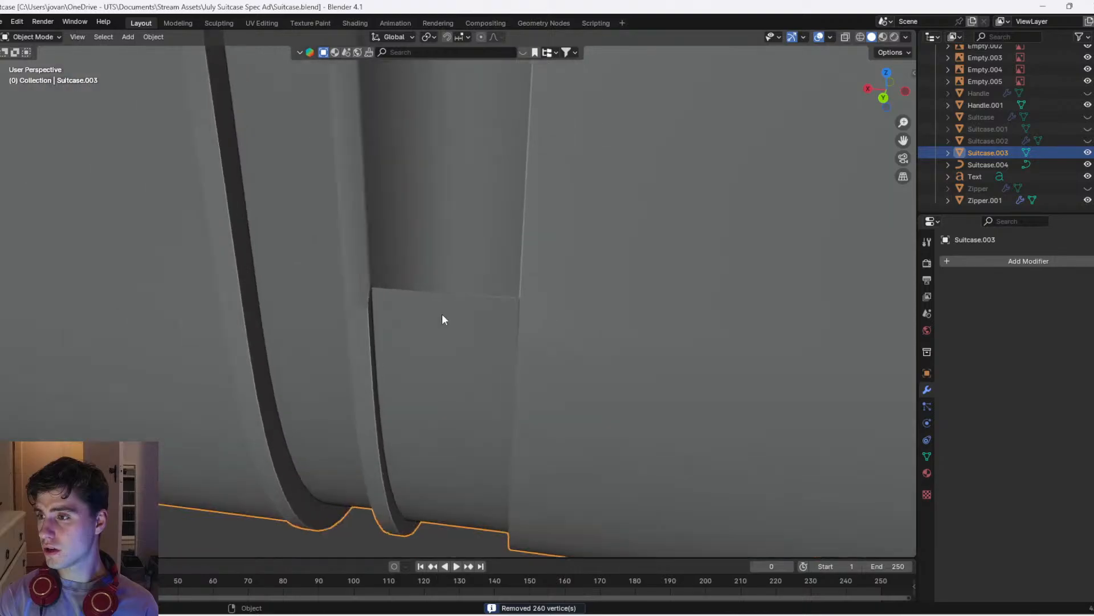
# Try to merge the edge crossing the recessed strip at the suitcase's lower corner
pyautogui.click(438, 296)
pyautogui.press('2')
pyautogui.click(440, 290)
pyautogui.press('m')
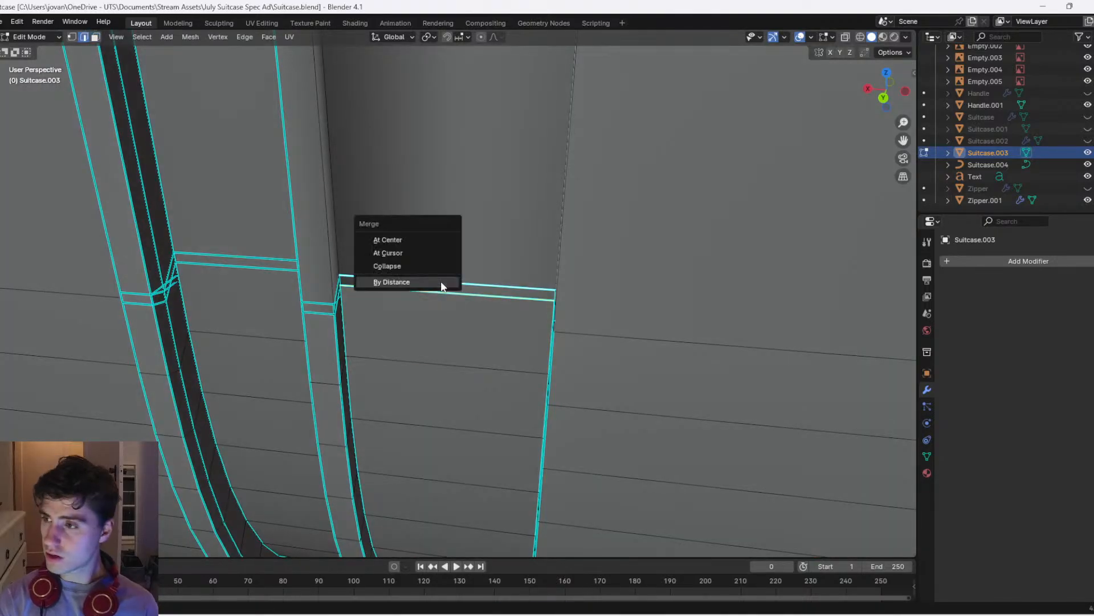
pyautogui.click(430, 241)
pyautogui.hotkey('ctrl', 'z')
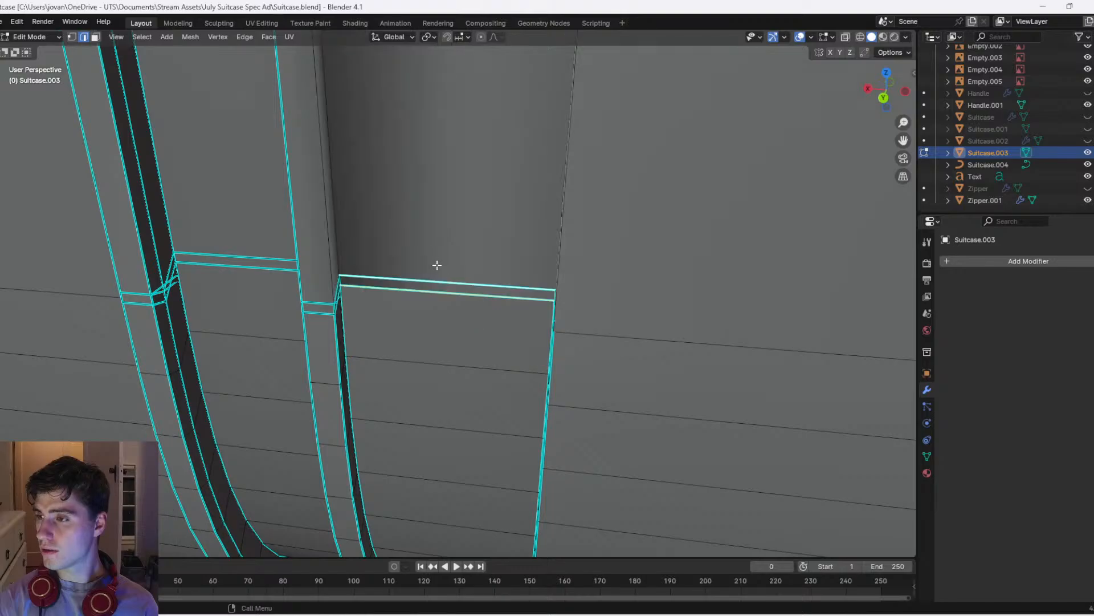
# Try to slide a corner vertex of the crossing edge along the recessed strip with X-ray on
pyautogui.press('1')
pyautogui.hotkey('alt', 'z')
pyautogui.moveTo(398, 281); pyautogui.dragTo(274, 253, button='middle')
pyautogui.press('g')
pyautogui.press('g')
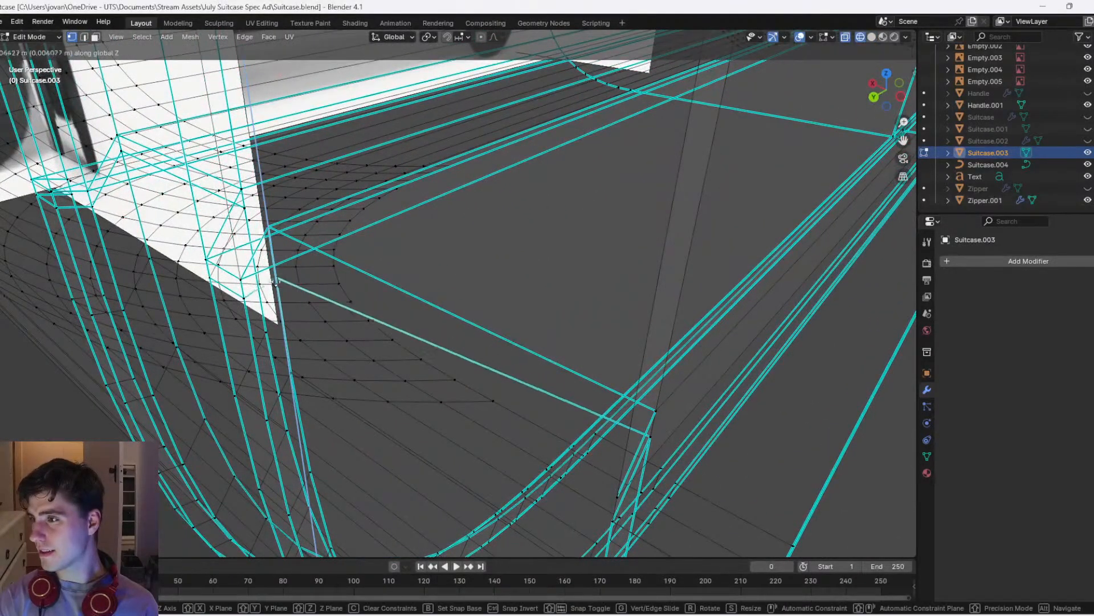
pyautogui.rightClick(278, 289)
# Try to merge the end vertices of the two parallel edges crossing the recessed strip
pyautogui.moveTo(594, 451); pyautogui.dragTo(682, 403, button='middle')
pyautogui.keyDown('shift'); pyautogui.click(646, 415); pyautogui.keyUp('shift')
pyautogui.scroll(-2, 635, 412)
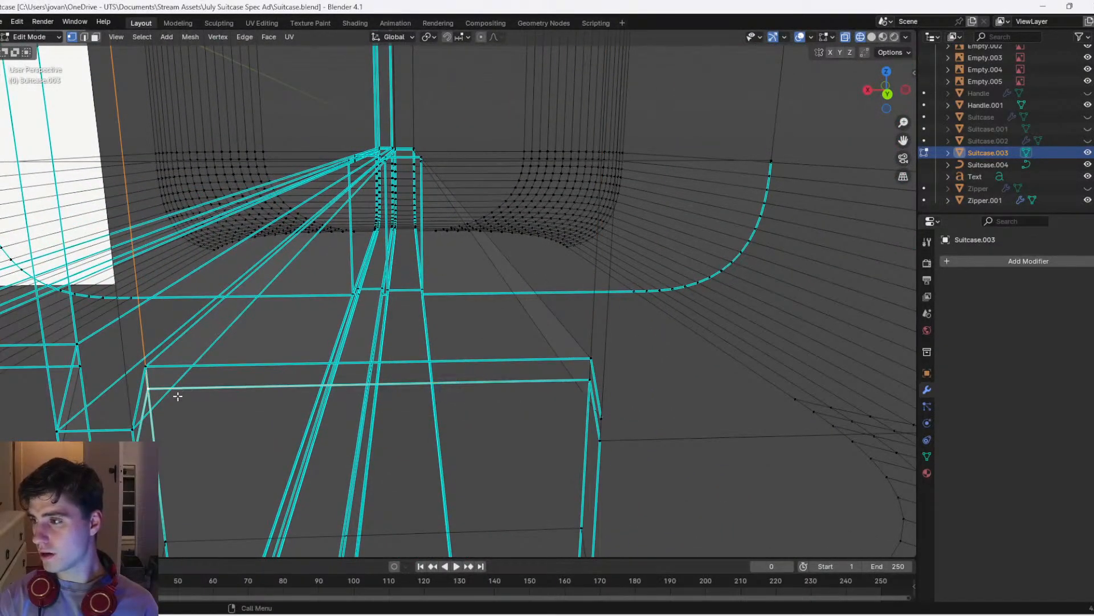
pyautogui.press('m')
pyautogui.click(155, 385)
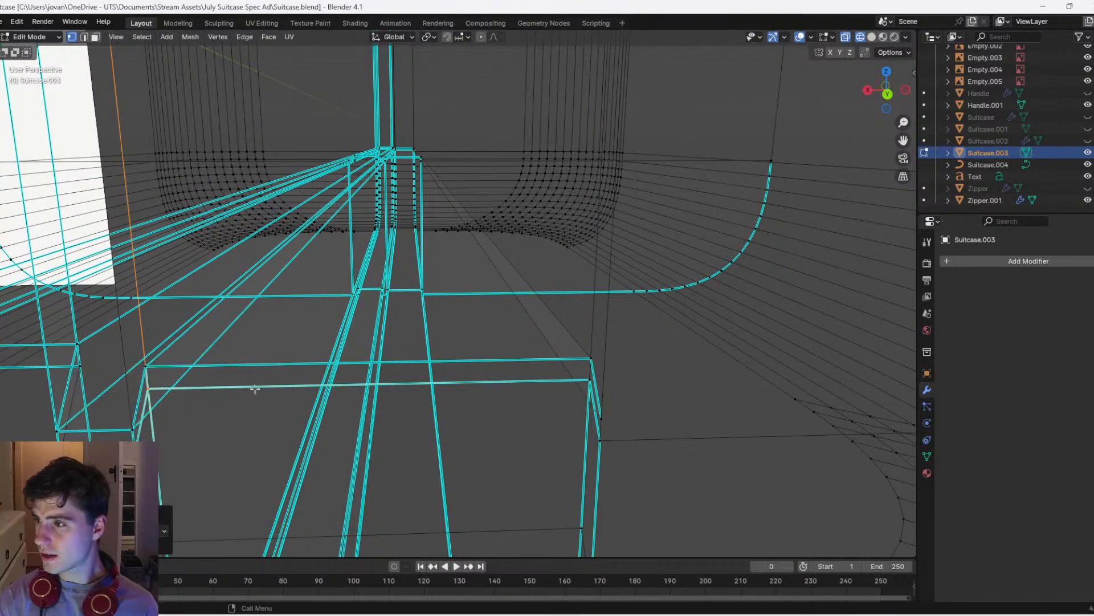
pyautogui.press('m')
pyautogui.click(591, 379)
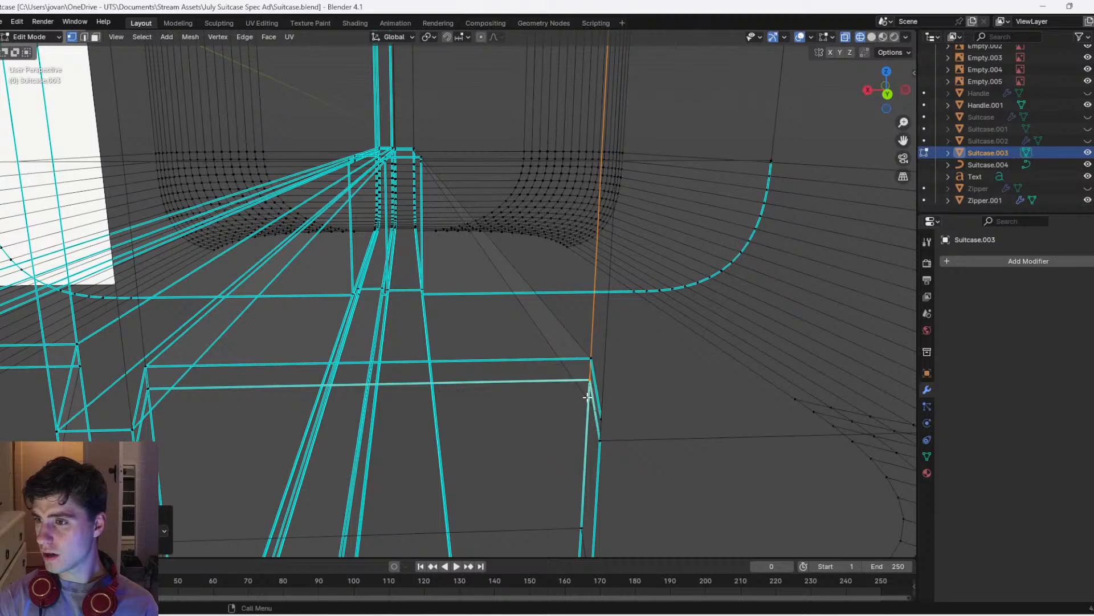
# Move the lower edge crossing the recessed strip slightly downward and return to solid shading
pyautogui.press('2')
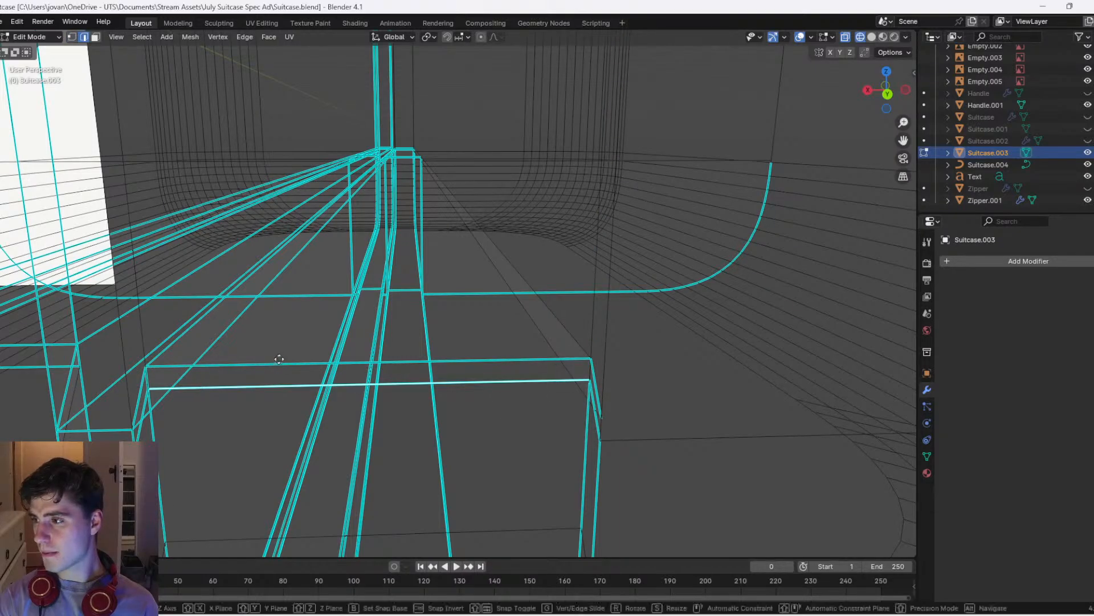
pyautogui.click(268, 403)
pyautogui.press('z')
pyautogui.click(448, 398)
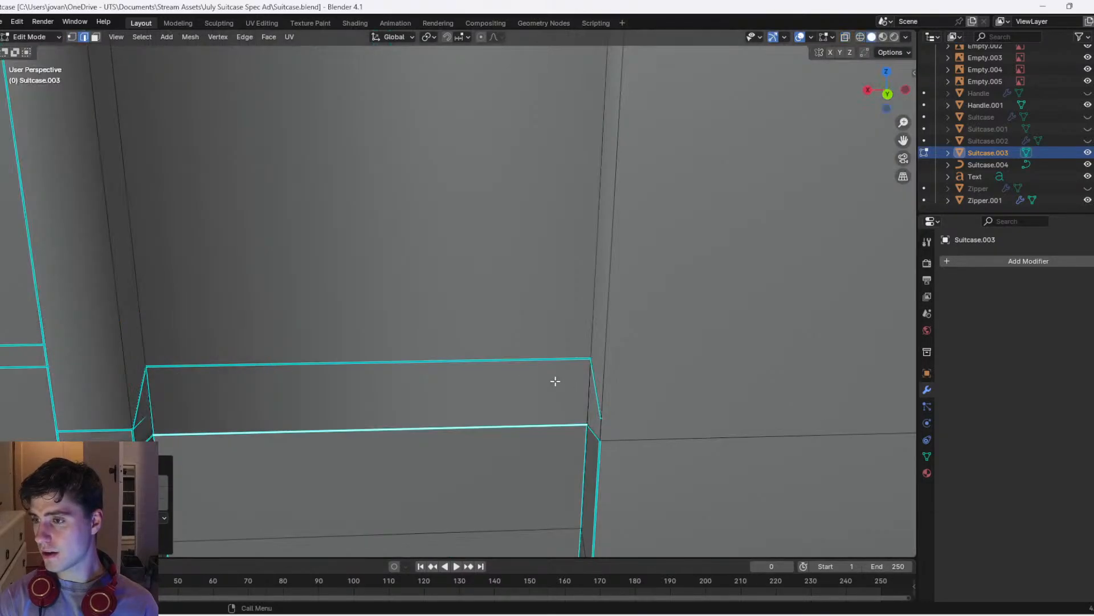
# Remove the upper of the two parallel edges crossing the recessed strip at the lower corner
pyautogui.click(502, 359)
pyautogui.press('g')
pyautogui.press('g')
pyautogui.rightClick(511, 360)
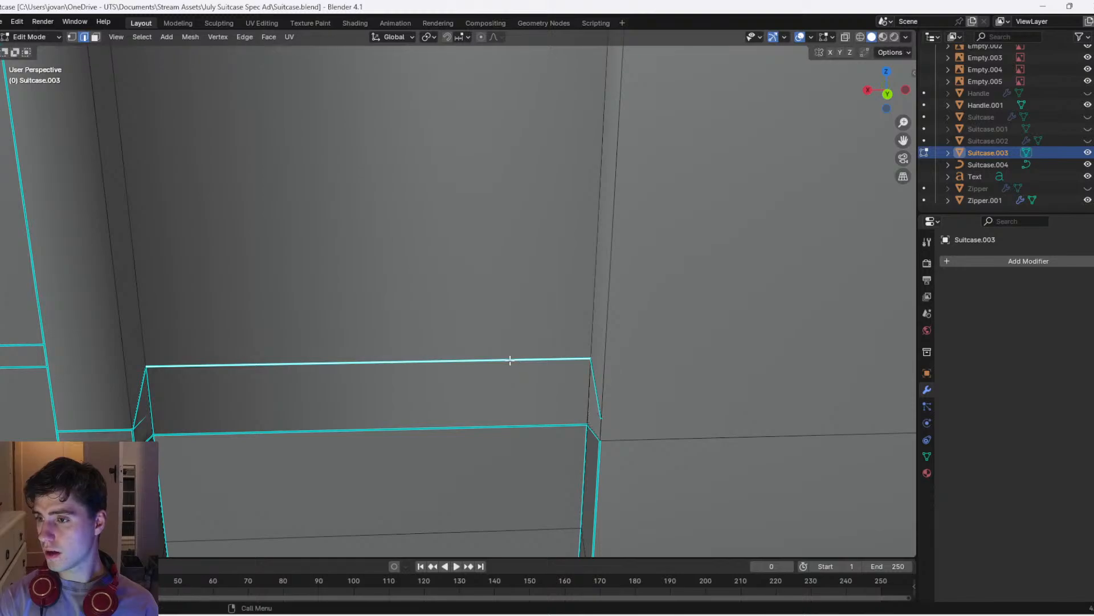
pyautogui.press('x')
pyautogui.click(501, 329)
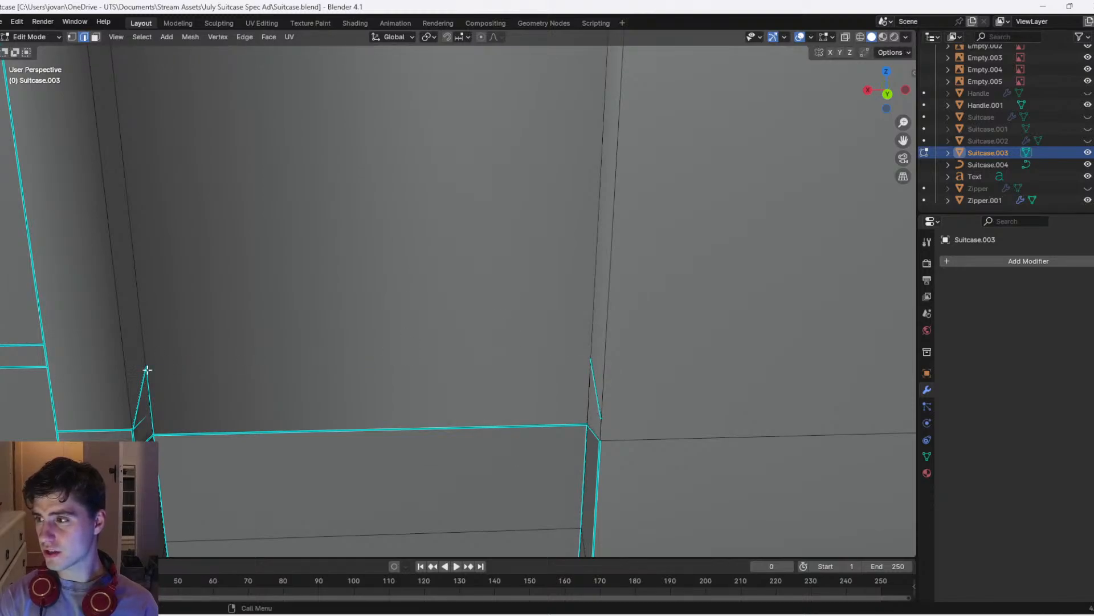
# Remove the leftover short edges on both side walls of the recessed strip where the crossing edge ended
pyautogui.press('x')
pyautogui.click(160, 394)
pyautogui.press('x')
pyautogui.click(197, 428)
pyautogui.hotkey('ctrl', 'z')
pyautogui.click(594, 374)
pyautogui.press('x')
pyautogui.click(596, 373)
# Remove the upper edge crossing the adjacent narrow strip and check the lower corner in Object Mode
pyautogui.keyDown('shift'); pyautogui.moveTo(157, 421); pyautogui.dragTo(229, 367, button='middle'); pyautogui.keyUp('shift')
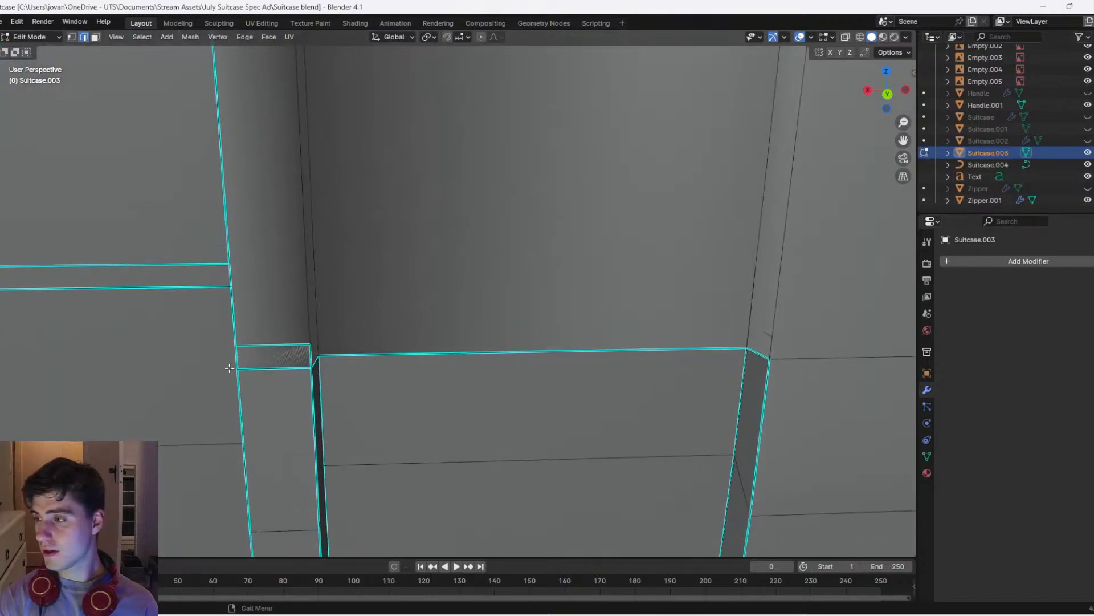
pyautogui.press('x')
pyautogui.click(276, 351)
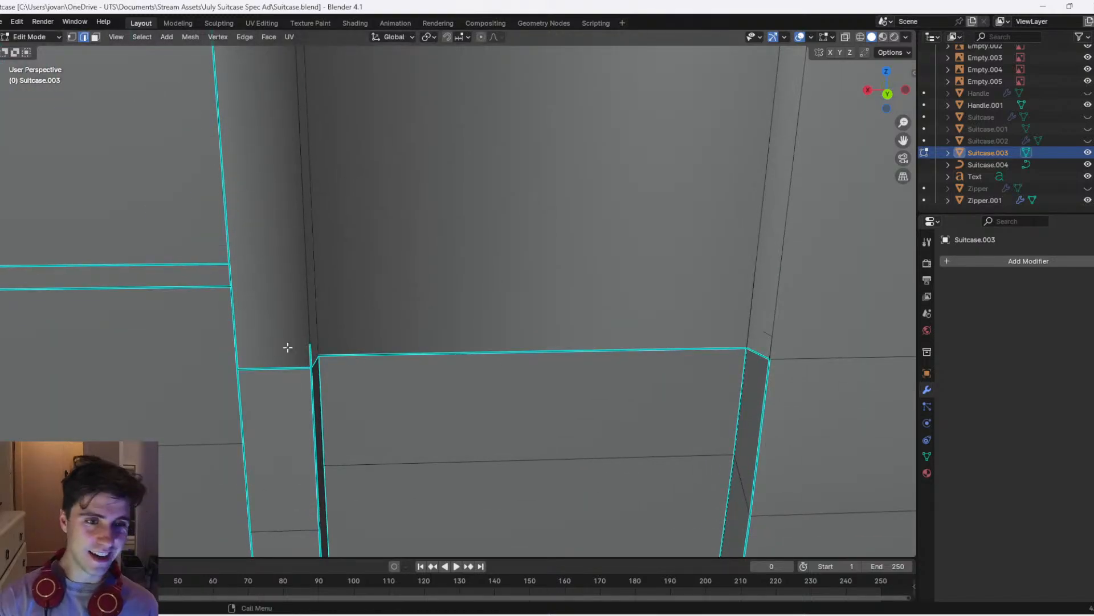
pyautogui.scroll(-5, 309, 349)
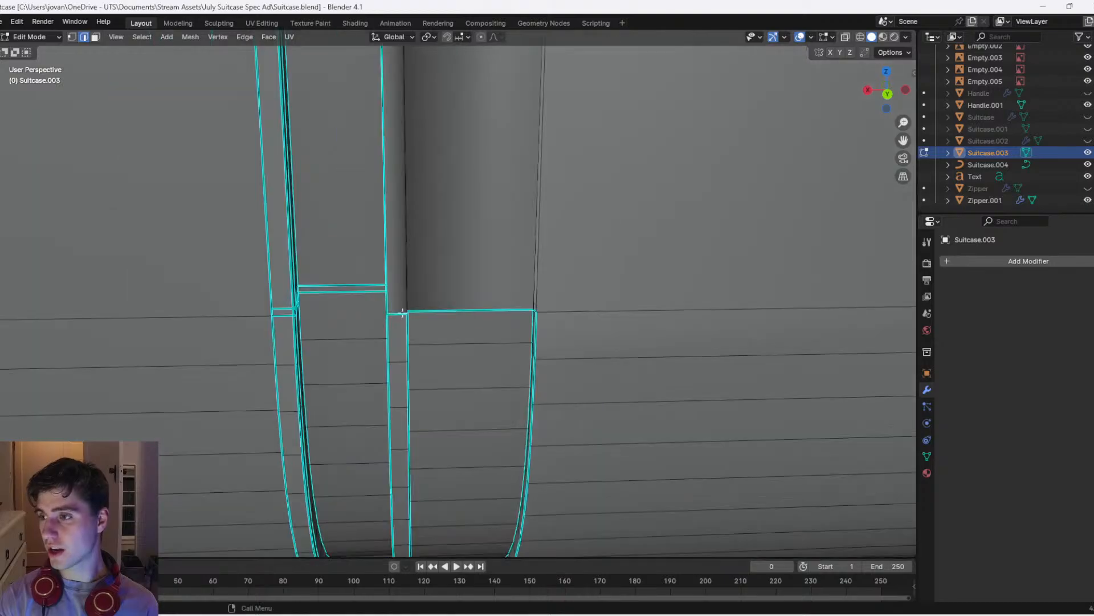
pyautogui.press('Tab')
pyautogui.scroll(-5, 515, 268)
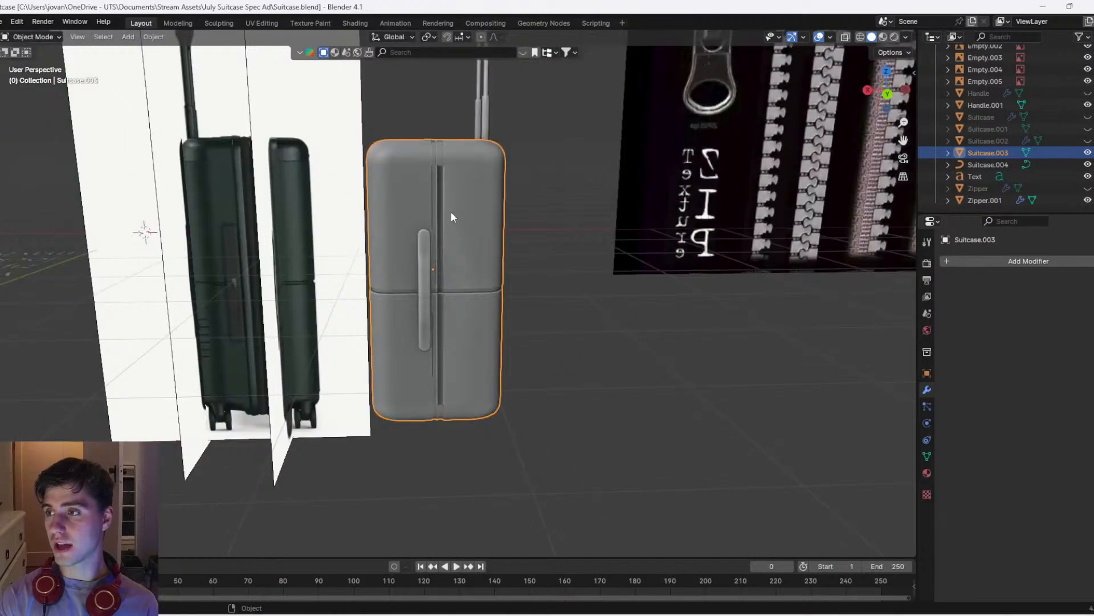
pyautogui.moveTo(450, 214); pyautogui.dragTo(467, 244, button='middle')
pyautogui.scroll(5, 409, 413)
pyautogui.scroll(6, 399, 245)
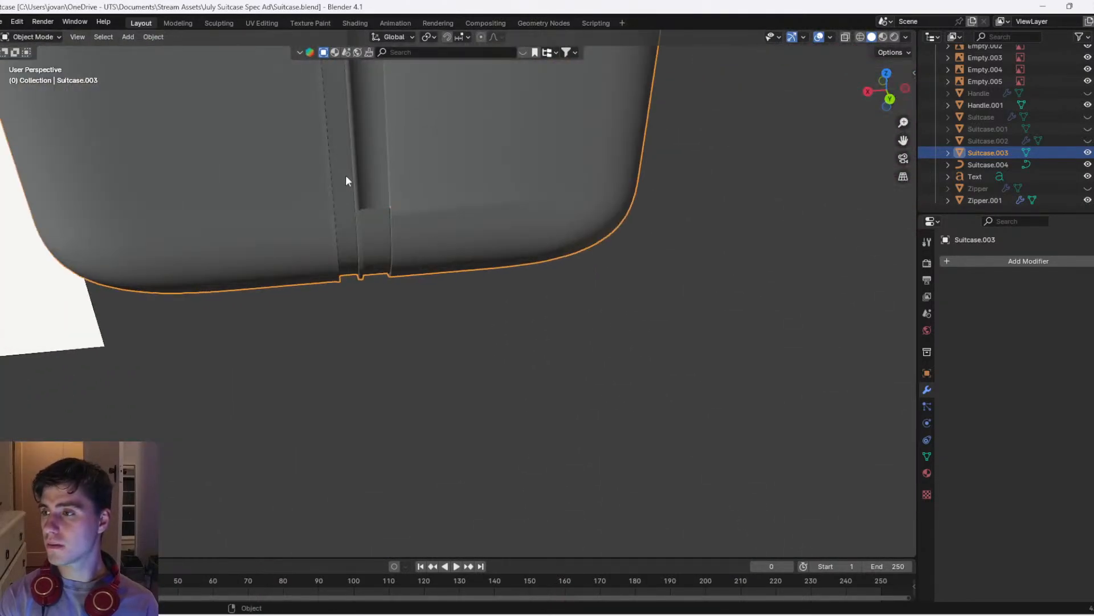
# Try to delete the remaining edge crossing the recessed strip at the lower corner
pyautogui.press('Tab')
pyautogui.scroll(1, 319, 402)
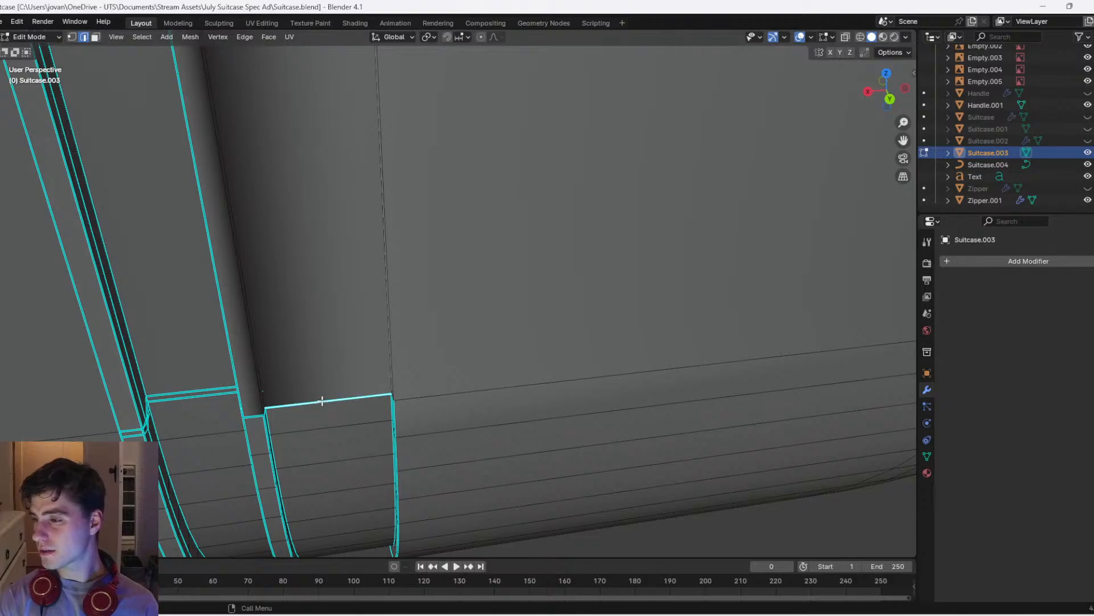
pyautogui.press('x')
pyautogui.click(322, 401)
pyautogui.hotkey('ctrl', 'z')
# Join the recessed strip's long face with the face below it at the lower corner and check the result in Object Mode
pyautogui.moveTo(354, 404); pyautogui.dragTo(435, 426, button='middle')
pyautogui.press('g')
pyautogui.press('g')
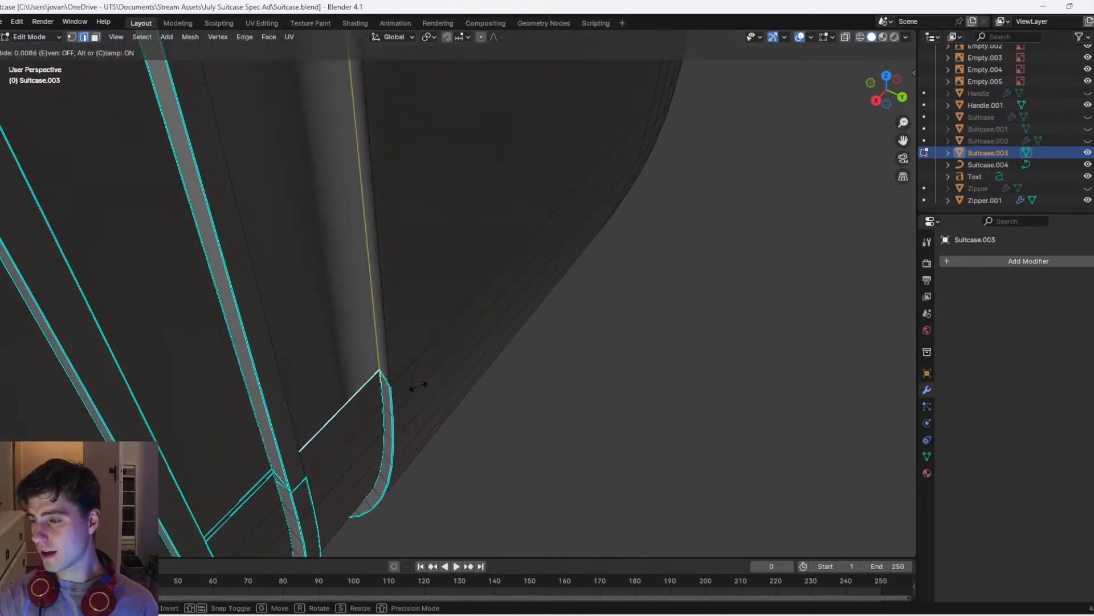
pyautogui.click(393, 400)
pyautogui.press('3')
pyautogui.click(362, 404)
pyautogui.click(341, 377)
pyautogui.moveTo(344, 369); pyautogui.dragTo(357, 279, button='middle')
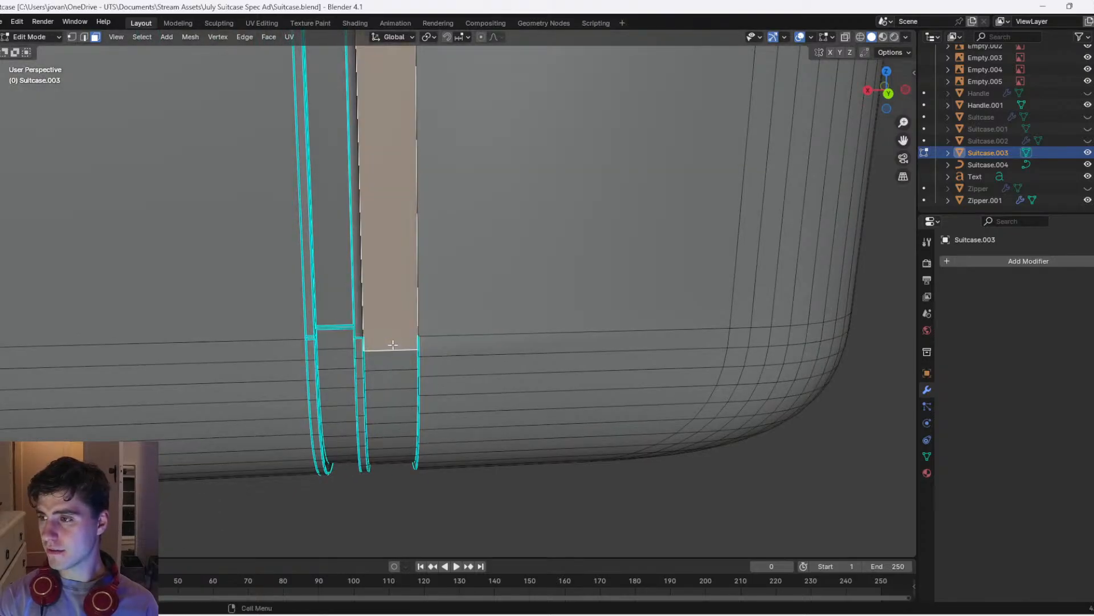
pyautogui.press('Tab')
pyautogui.scroll(-6, 434, 428)
# Join the adjacent narrow strip's long face with the face below it and check the surface in Object Mode
pyautogui.scroll(7, 451, 335)
pyautogui.keyDown('shift'); pyautogui.moveTo(438, 398); pyautogui.dragTo(430, 228, button='middle'); pyautogui.keyUp('shift')
pyautogui.scroll(2, 429, 229)
pyautogui.press('Tab')
pyautogui.click(377, 365)
pyautogui.keyDown('shift'); pyautogui.click(377, 397); pyautogui.keyUp('shift')
pyautogui.press('f')
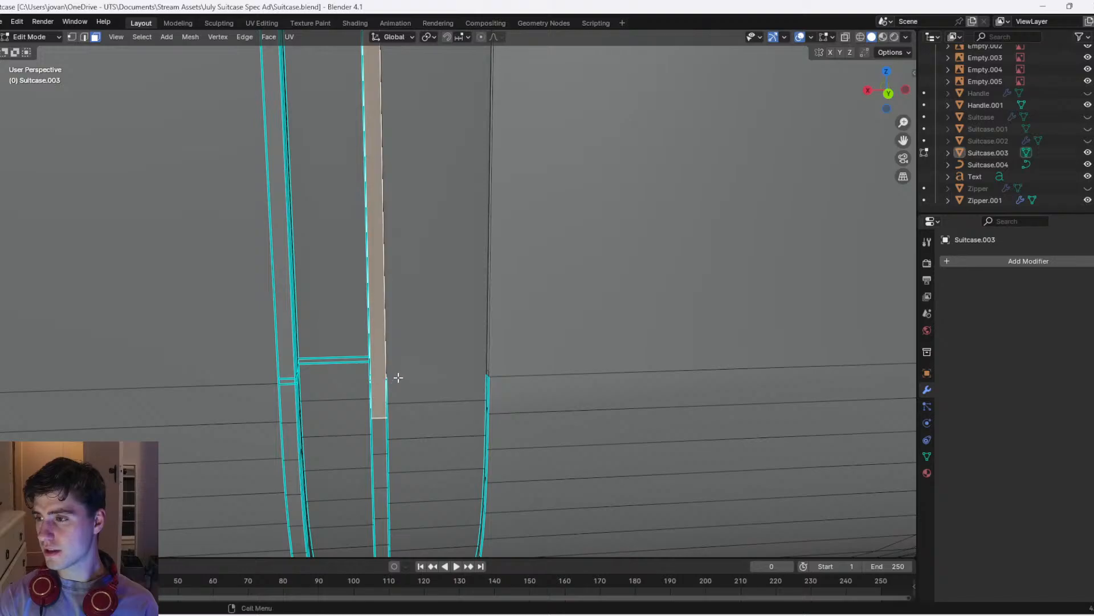
pyautogui.click(406, 359)
pyautogui.scroll(-4, 416, 351)
pyautogui.press('Tab')
# Select the recessed strip's long face above the horizontal groove together with the small face bordering the groove
pyautogui.keyDown('shift'); pyautogui.moveTo(463, 181); pyautogui.dragTo(540, 513, button='middle'); pyautogui.keyUp('shift')
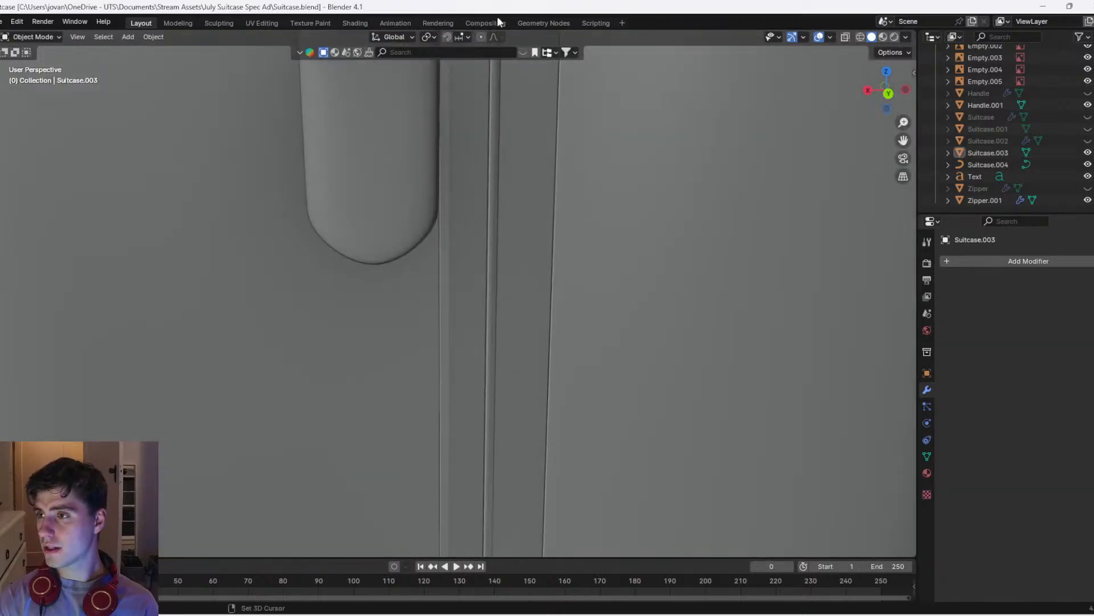
pyautogui.keyDown('shift'); pyautogui.moveTo(502, 97); pyautogui.dragTo(417, 466, button='middle'); pyautogui.keyUp('shift')
pyautogui.keyDown('shift'); pyautogui.moveTo(411, 137); pyautogui.dragTo(443, 456, button='middle'); pyautogui.keyUp('shift')
pyautogui.keyDown('shift'); pyautogui.moveTo(461, 302); pyautogui.dragTo(431, 402, button='middle'); pyautogui.keyUp('shift')
pyautogui.press('Tab')
pyautogui.click(438, 361)
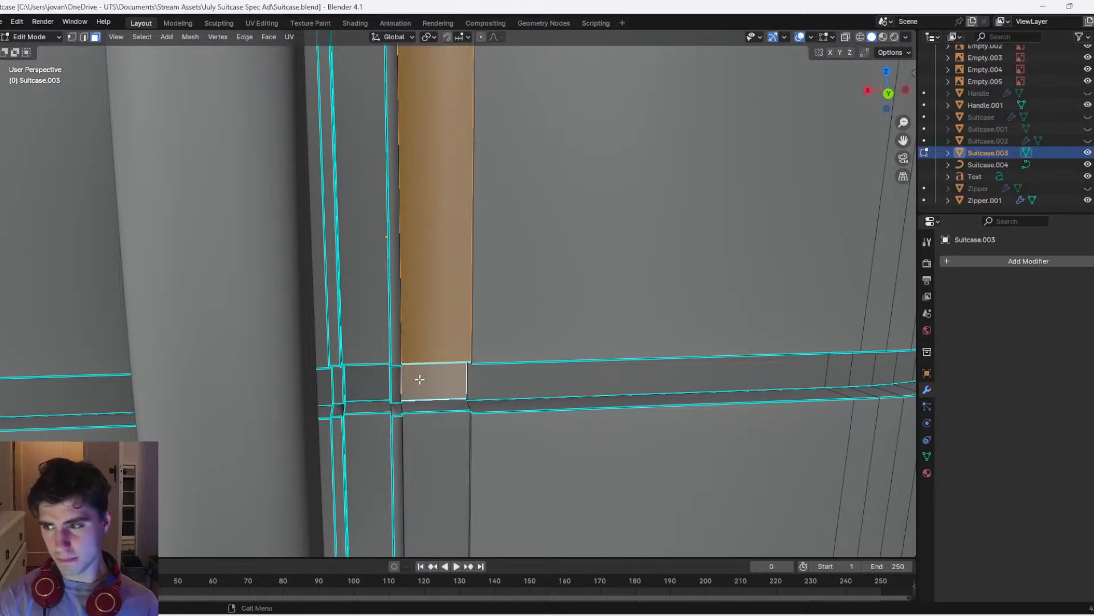
pyautogui.click(370, 337)
pyautogui.click(442, 345)
pyautogui.keyDown('shift'); pyautogui.click(440, 377); pyautogui.keyUp('shift')
# Join the recessed strip's long upper face with the faces adjoining it at the suitcase's upper corner
pyautogui.keyDown('shift'); pyautogui.moveTo(442, 154); pyautogui.dragTo(483, 419, button='middle'); pyautogui.keyUp('shift')
pyautogui.keyDown('shift'); pyautogui.moveTo(521, 165); pyautogui.dragTo(515, 468, button='middle'); pyautogui.keyUp('shift')
pyautogui.keyDown('shift'); pyautogui.moveTo(506, 74); pyautogui.dragTo(511, 238, button='middle'); pyautogui.keyUp('shift')
pyautogui.keyDown('shift'); pyautogui.moveTo(501, 74); pyautogui.dragTo(513, 488, button='middle'); pyautogui.keyUp('shift')
pyautogui.keyDown('shift'); pyautogui.click(518, 432); pyautogui.keyUp('shift')
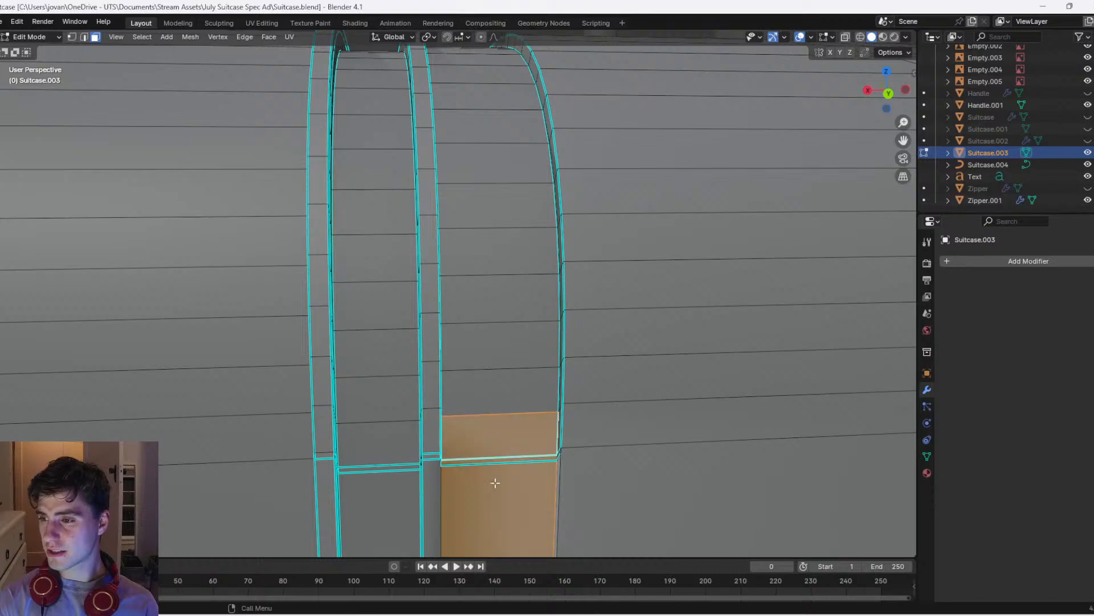
pyautogui.press('x')
pyautogui.click(518, 459)
pyautogui.hotkey('ctrl', 'z')
pyautogui.press('x')
pyautogui.click(494, 474)
pyautogui.hotkey('ctrl', 'z')
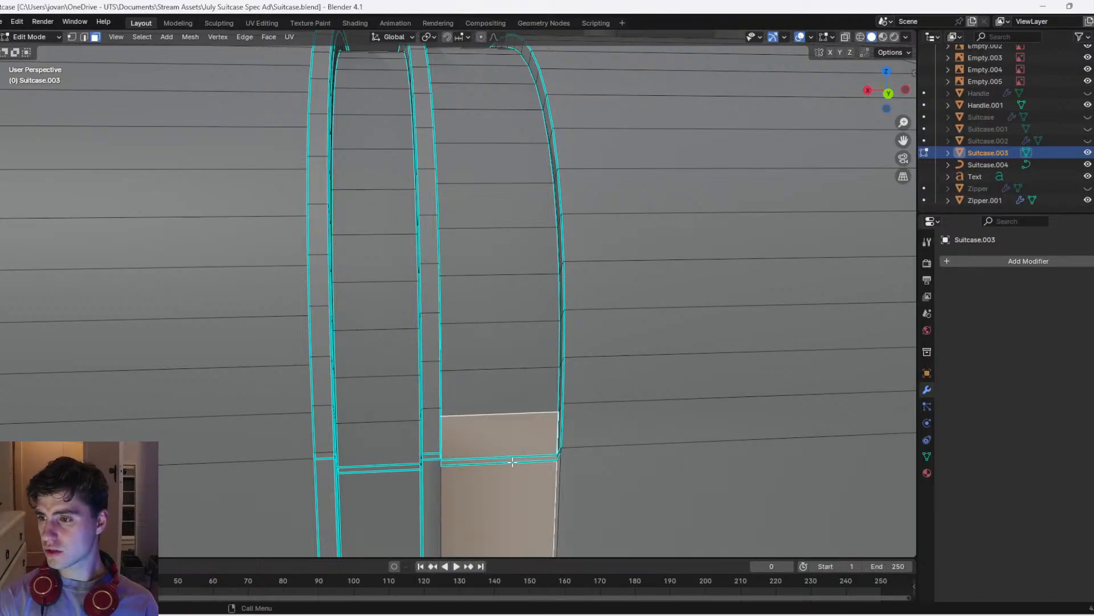
# Delete the leftover edge crossing the recessed strip at the upper corner and check the surface in Object Mode with solid shading
pyautogui.click(561, 455)
pyautogui.moveTo(560, 457)
pyautogui.mouseDown(button='middle')
pyautogui.moveTo(593, 467)
pyautogui.moveTo(573, 467)
pyautogui.mouseUp(button='middle')
pyautogui.keyDown('shift'); pyautogui.moveTo(572, 467); pyautogui.dragTo(506, 288, button='middle'); pyautogui.keyUp('shift')
pyautogui.scroll(7, 506, 289)
pyautogui.click(244, 272)
pyautogui.press('z')
pyautogui.click(48, 279)
pyautogui.click(374, 267)
pyautogui.press('x')
pyautogui.click(376, 269)
pyautogui.press('Tab')
pyautogui.scroll(3, 377, 277)
pyautogui.press('z')
pyautogui.click(487, 344)
pyautogui.scroll(-2, 449, 341)
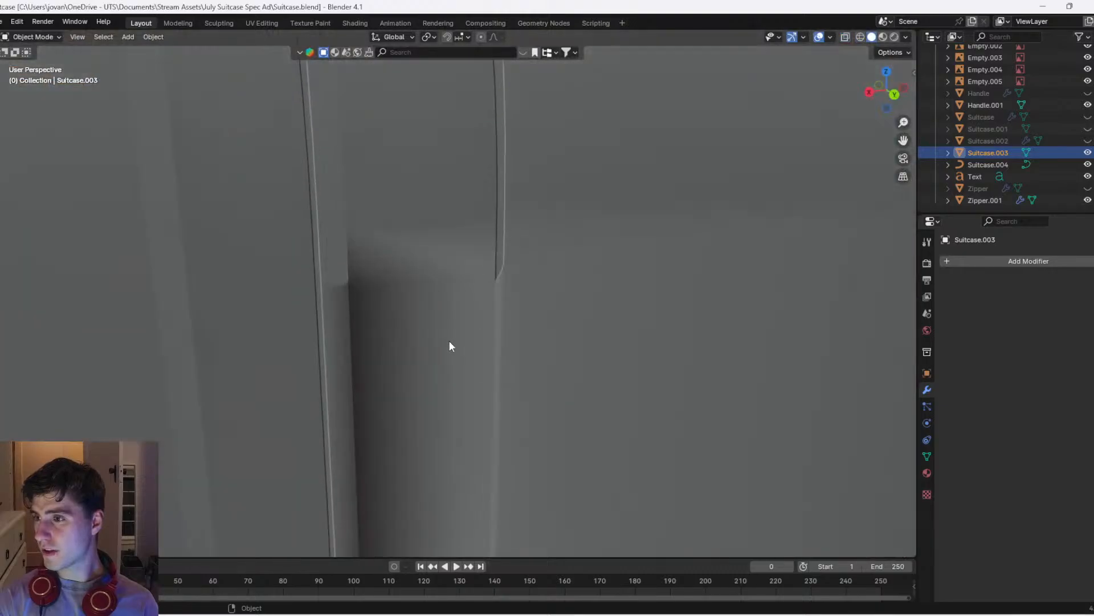
# Join the recessed strip's face with the next one above it, and extend the narrow strip's long face the same way
pyautogui.press('Tab')
pyautogui.click(400, 258)
pyautogui.keyDown('shift'); pyautogui.click(427, 198); pyautogui.keyUp('shift')
pyautogui.press('Tab')
pyautogui.press('Tab')
pyautogui.click(331, 279)
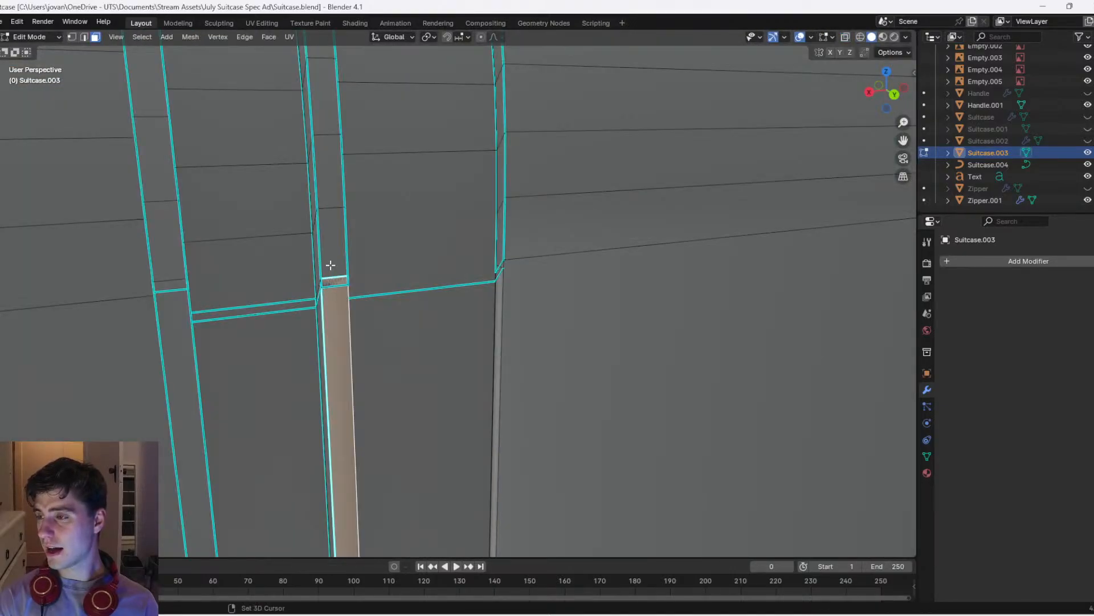
# Examine the recessed strip on the whole suitcase, from the handle side around to the opposite side
pyautogui.press('Tab')
pyautogui.scroll(-4, 393, 310)
pyautogui.scroll(-6, 560, 327)
pyautogui.click(558, 348)
pyautogui.scroll(2, 471, 345)
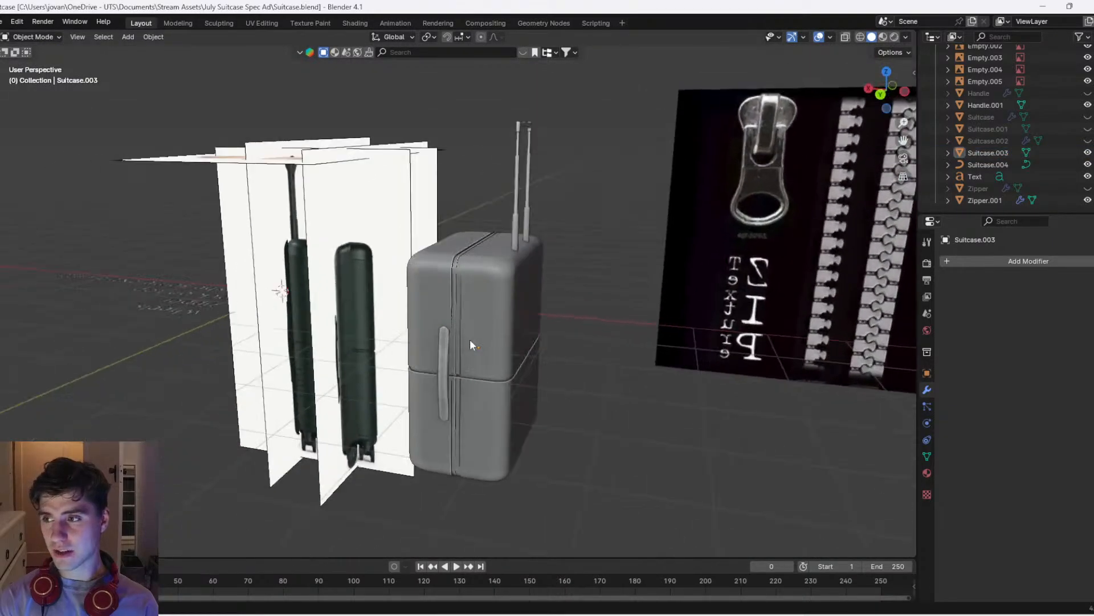
pyautogui.scroll(4, 470, 340)
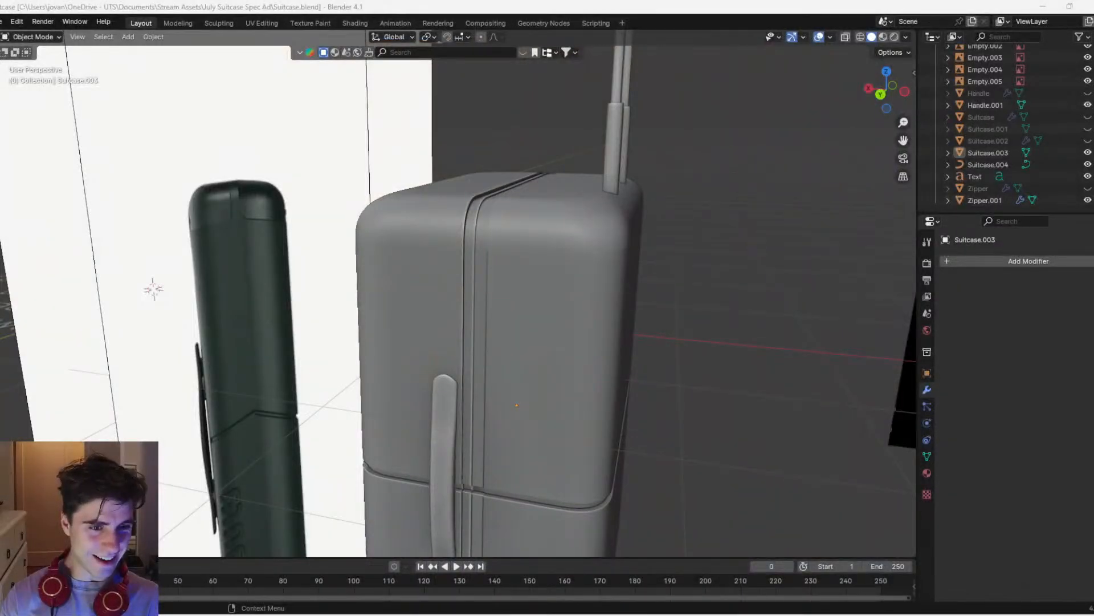
pyautogui.scroll(-5, 487, 343)
pyautogui.moveTo(487, 343); pyautogui.dragTo(473, 161, button='middle')
pyautogui.scroll(5, 599, 262)
pyautogui.scroll(-4, 570, 261)
pyautogui.scroll(-4, 603, 148)
pyautogui.scroll(4, 547, 239)
pyautogui.moveTo(477, 214); pyautogui.dragTo(260, 235, button='middle')
pyautogui.scroll(5, 500, 237)
pyautogui.keyDown('shift'); pyautogui.moveTo(625, 312); pyautogui.dragTo(477, 171, button='middle'); pyautogui.keyUp('shift')
pyautogui.scroll(-3, 496, 222)
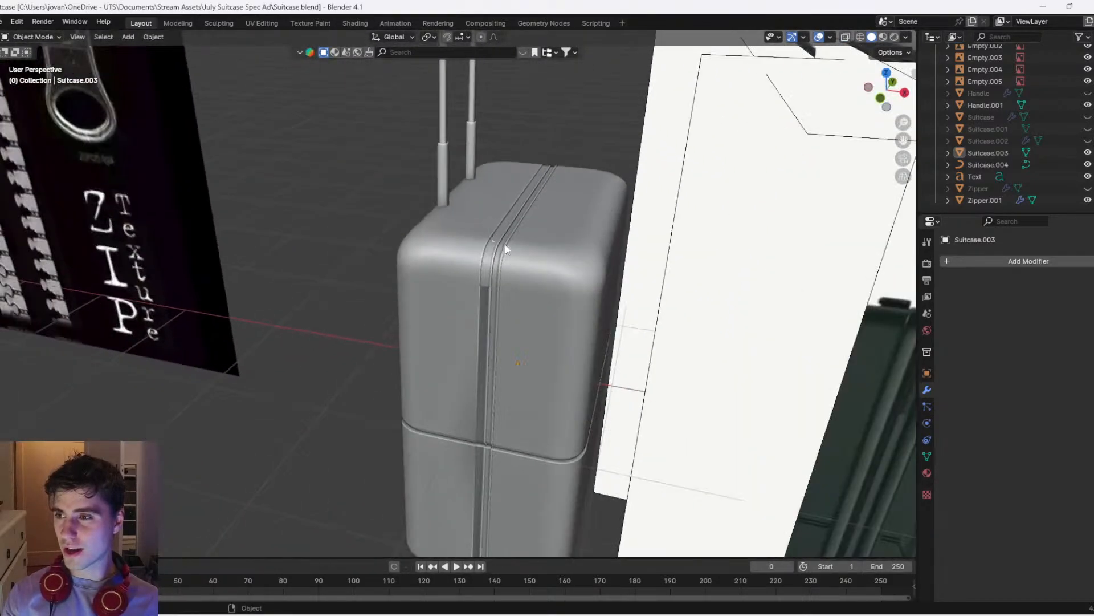
# Join the recessed strip's long face with the small face above it at the upper corner opposite the handle side
pyautogui.click(511, 276)
pyautogui.scroll(3, 513, 285)
pyautogui.press('Tab')
pyautogui.moveTo(530, 289); pyautogui.dragTo(592, 300, button='middle')
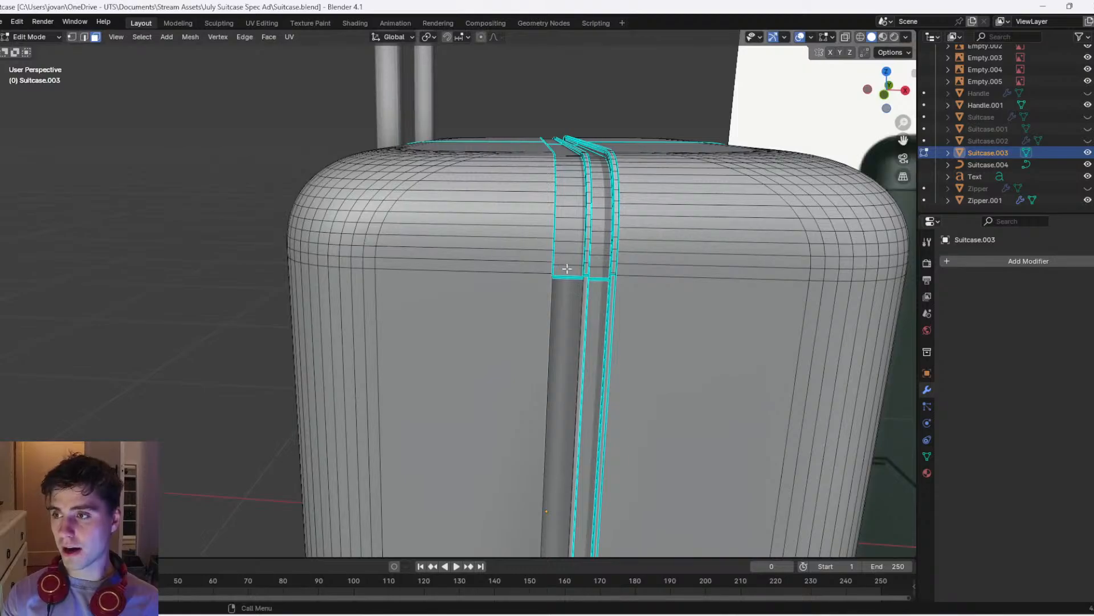
pyautogui.keyDown('shift'); pyautogui.click(562, 298); pyautogui.keyUp('shift')
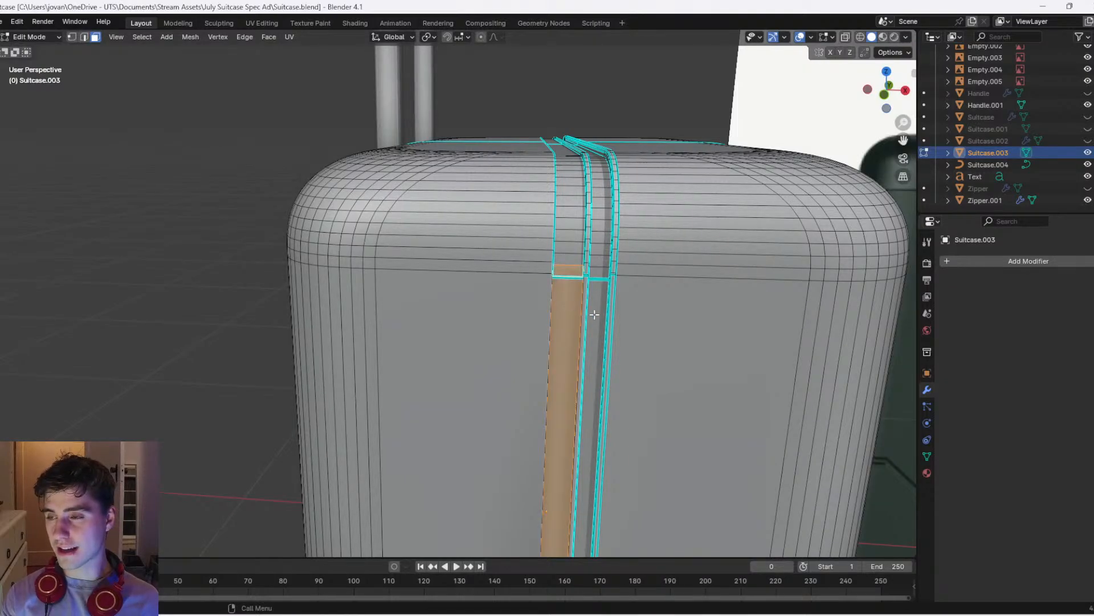
pyautogui.press('Tab')
pyautogui.press('Tab')
pyautogui.scroll(5, 616, 288)
pyautogui.press('f')
# Try to delete the selected geometry of the recessed strip at the upper corner
pyautogui.press('x')
pyautogui.click(631, 260)
pyautogui.hotkey('ctrl', 'z')
# Delete the narrow face crossing the recessed strip at the lower corner opposite the handle side
pyautogui.hotkey('shift', 'z')
pyautogui.scroll(4, 678, 267)
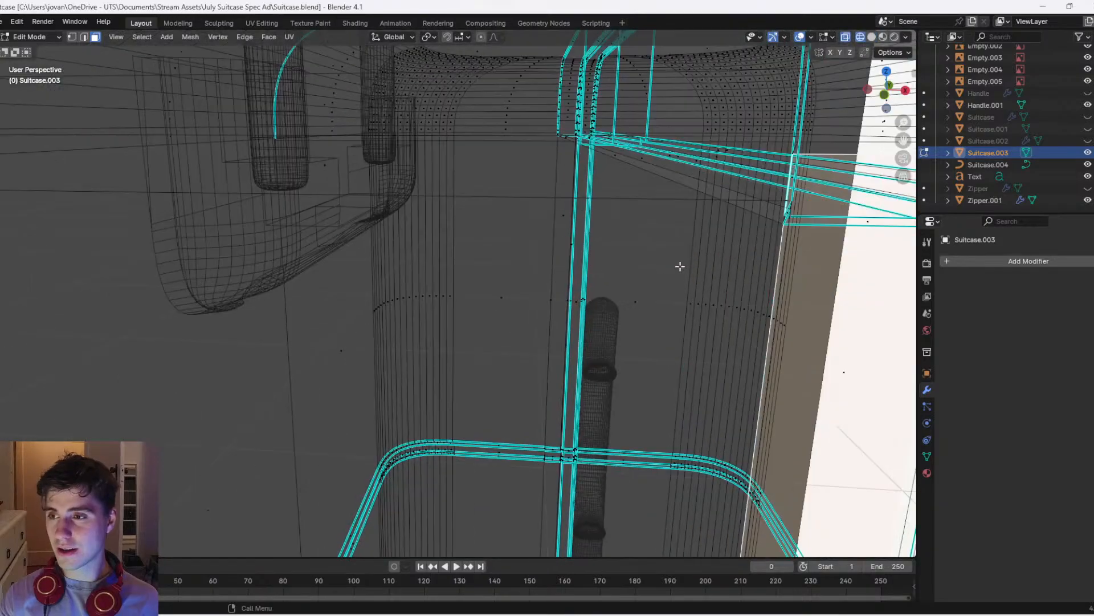
pyautogui.moveTo(868, 230)
pyautogui.mouseDown(button='middle')
pyautogui.moveTo(581, 314)
pyautogui.moveTo(622, 74)
pyautogui.mouseUp(button='middle')
pyautogui.moveTo(591, 442)
pyautogui.keyDown('shift'); pyautogui.mouseDown(button='middle')
pyautogui.moveTo(562, 227)
pyautogui.moveTo(604, 163)
pyautogui.mouseUp(button='middle'); pyautogui.keyUp('shift')
pyautogui.press('z')
pyautogui.click(718, 172)
pyautogui.scroll(5, 549, 288)
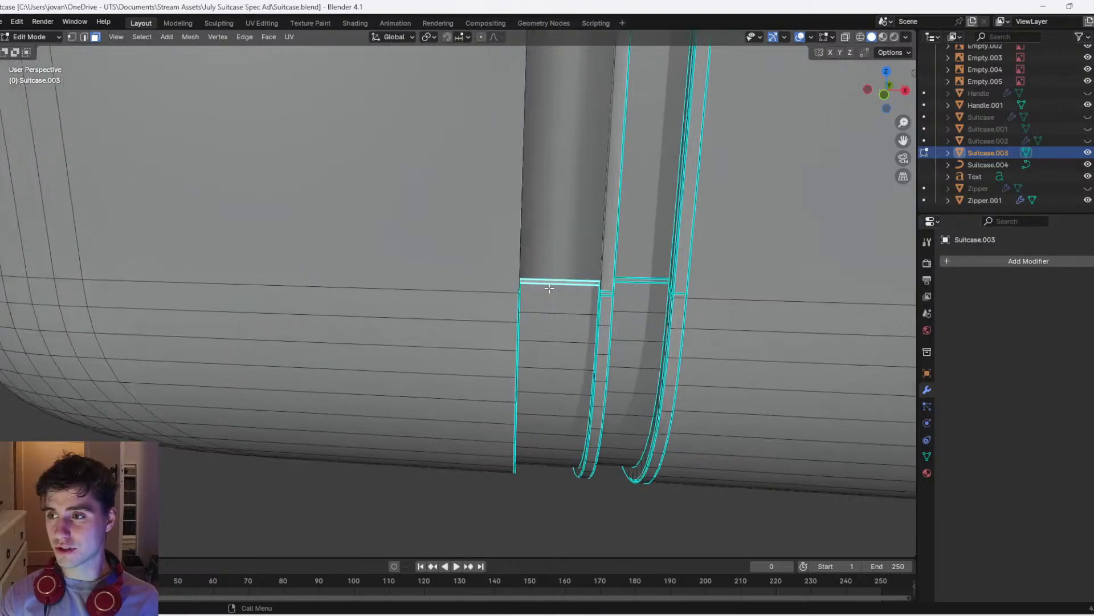
pyautogui.press('x')
pyautogui.click(549, 289)
# Join the recessed strip's long face with the face below it at this lower corner
pyautogui.click(609, 302)
pyautogui.keyDown('shift'); pyautogui.click(623, 237); pyautogui.keyUp('shift')
pyautogui.press('f')
pyautogui.scroll(-7, 633, 262)
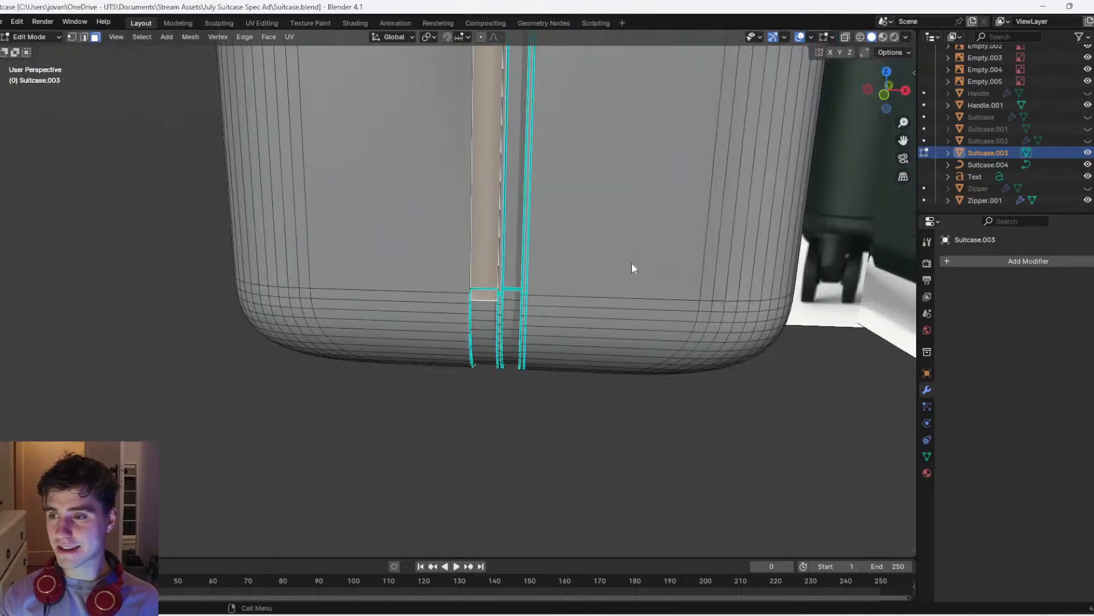
# Extend the recessed strip's long face by joining it with the next small face below at the lower corner
pyautogui.press('Tab')
pyautogui.scroll(-4, 489, 274)
pyautogui.scroll(6, 491, 291)
pyautogui.press('Tab')
pyautogui.keyDown('shift'); pyautogui.click(569, 330); pyautogui.keyUp('shift')
pyautogui.press('Tab')
pyautogui.scroll(-6, 545, 362)
pyautogui.moveTo(461, 364); pyautogui.dragTo(479, 239, button='middle')
pyautogui.scroll(6, 479, 239)
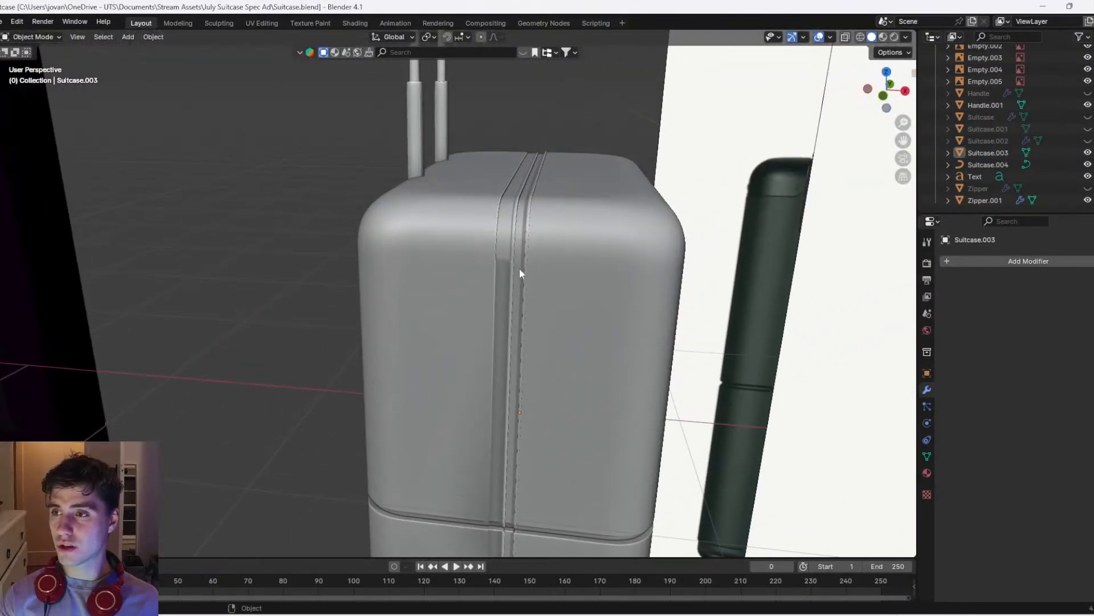
# Join the recessed strip's long face with the next small face above it at the upper corner
pyautogui.press('Tab')
pyautogui.keyDown('shift'); pyautogui.click(571, 224); pyautogui.keyUp('shift')
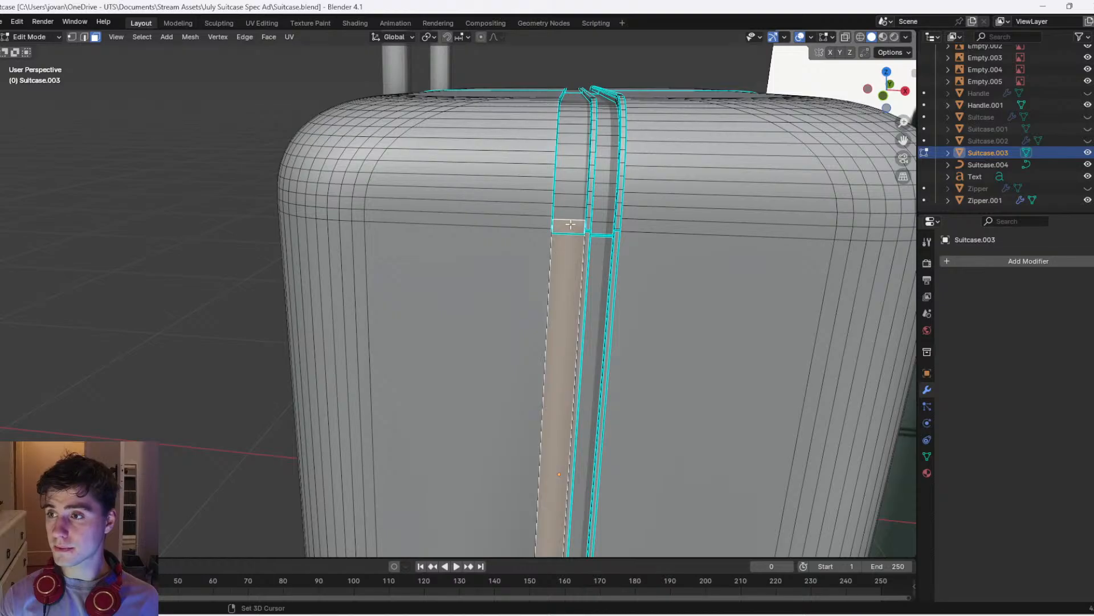
pyautogui.keyDown('shift'); pyautogui.click(568, 216); pyautogui.keyUp('shift')
pyautogui.press('Tab')
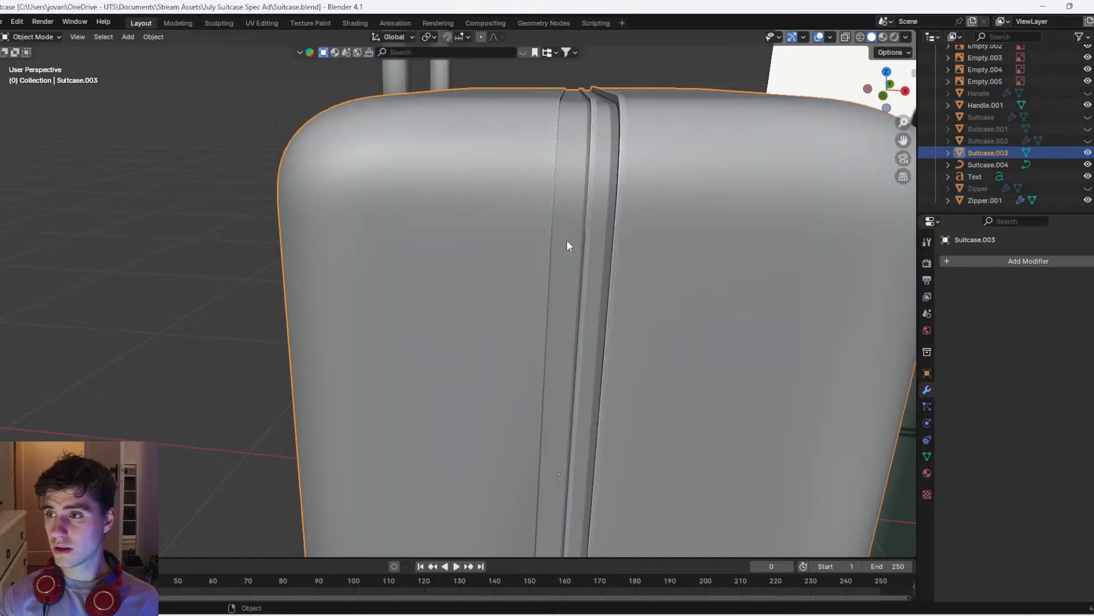
# Save the suitcase file after checking the cleaned strip along the suitcase side
pyautogui.scroll(-12, 265, 361)
pyautogui.scroll(4, 375, 451)
pyautogui.keyDown('shift'); pyautogui.moveTo(393, 353); pyautogui.dragTo(418, 272, button='middle'); pyautogui.keyUp('shift')
pyautogui.scroll(5, 467, 351)
pyautogui.hotkey('ctrl', 's')
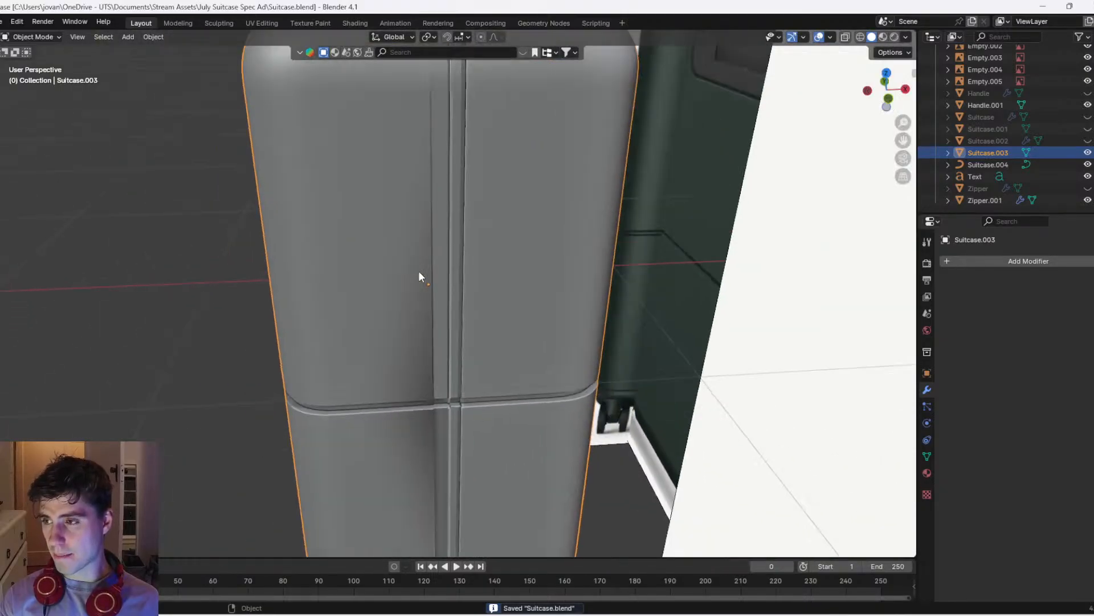
# Examine the recessed strip and the central seam around the upper corner of the suitcase
pyautogui.scroll(-5, 549, 211)
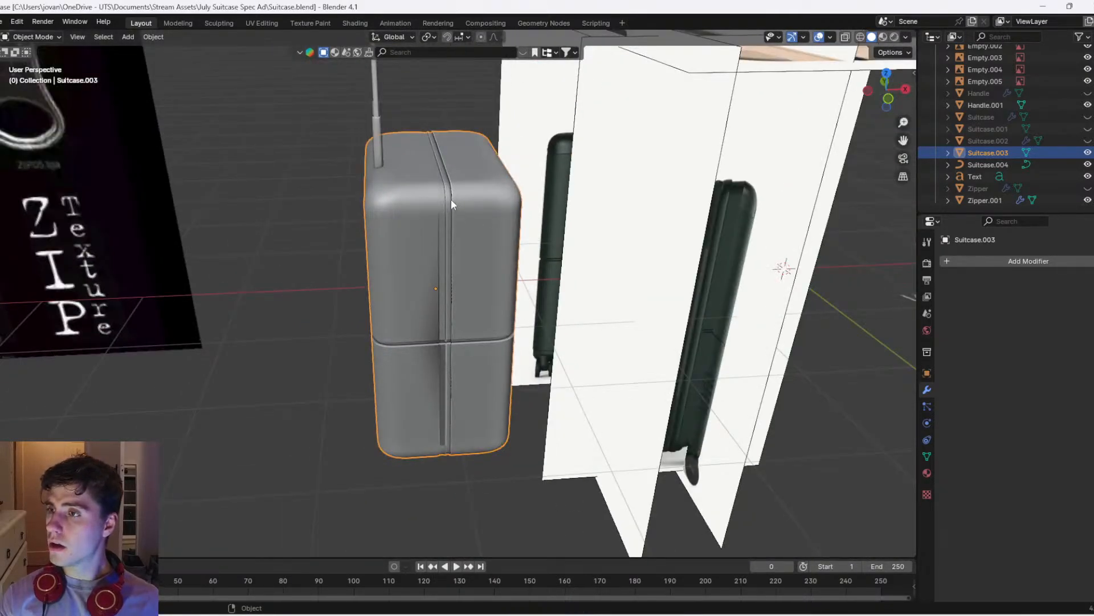
pyautogui.scroll(5, 467, 199)
pyautogui.scroll(-1, 456, 191)
pyautogui.keyDown('shift'); pyautogui.moveTo(445, 181); pyautogui.dragTo(468, 221, button='middle'); pyautogui.keyUp('shift')
pyautogui.scroll(1, 468, 221)
pyautogui.scroll(-1, 467, 225)
pyautogui.scroll(-1, 465, 223)
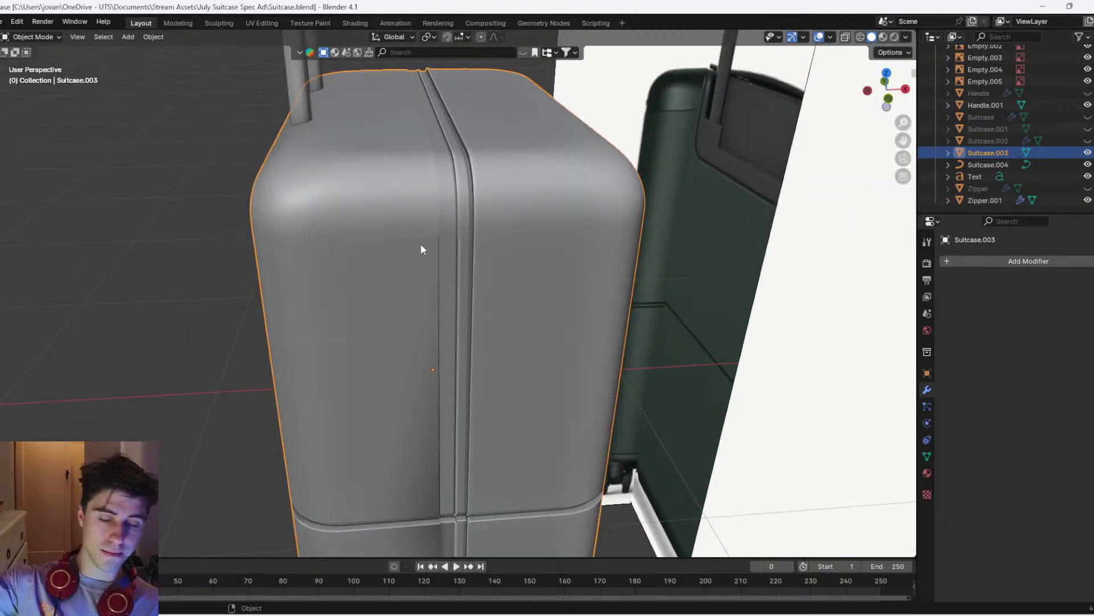
pyautogui.scroll(-6, 425, 254)
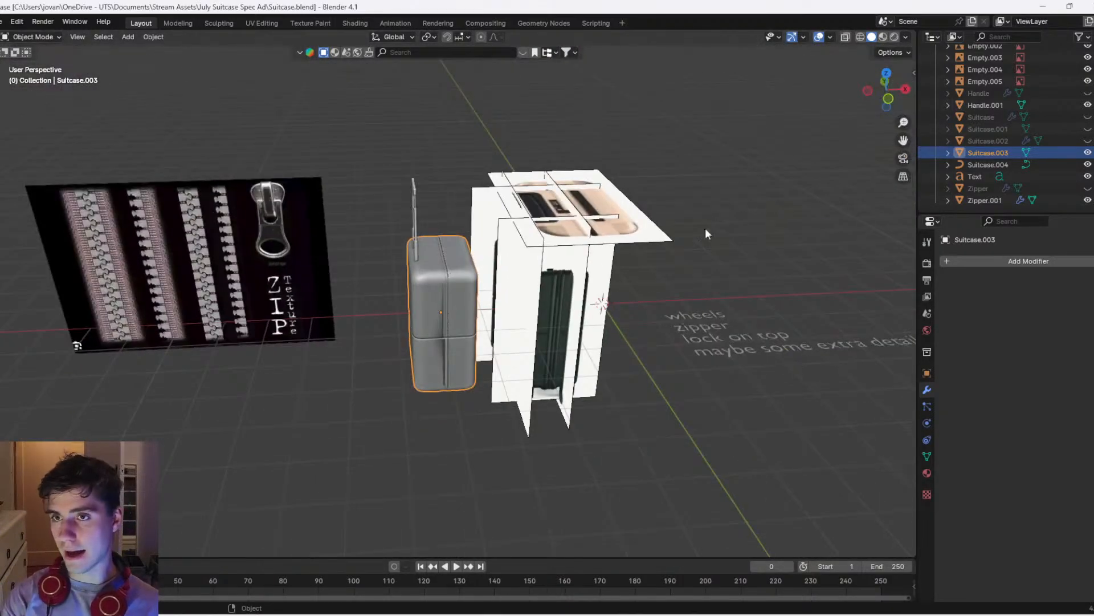
pyautogui.scroll(6, 475, 286)
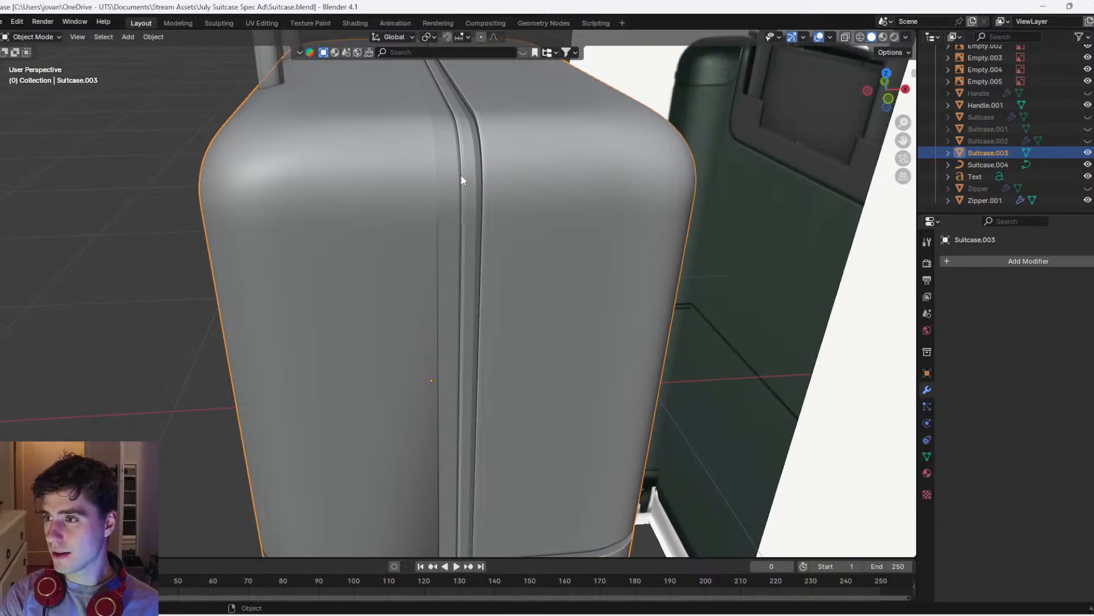
pyautogui.moveTo(462, 180); pyautogui.dragTo(446, 202, button='middle')
pyautogui.scroll(6, 464, 232)
pyautogui.moveTo(524, 269); pyautogui.dragTo(363, 283, button='middle')
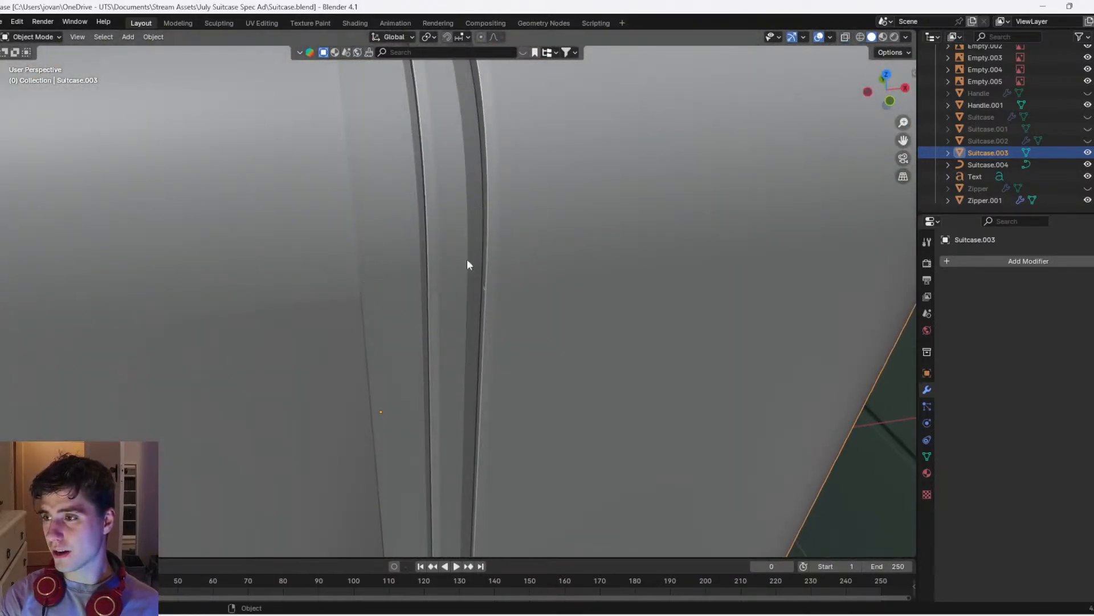
pyautogui.scroll(-5, 475, 280)
# Select the Zipper.001 array and move it onto the suitcase beside the central seam in the front view
pyautogui.click(985, 201)
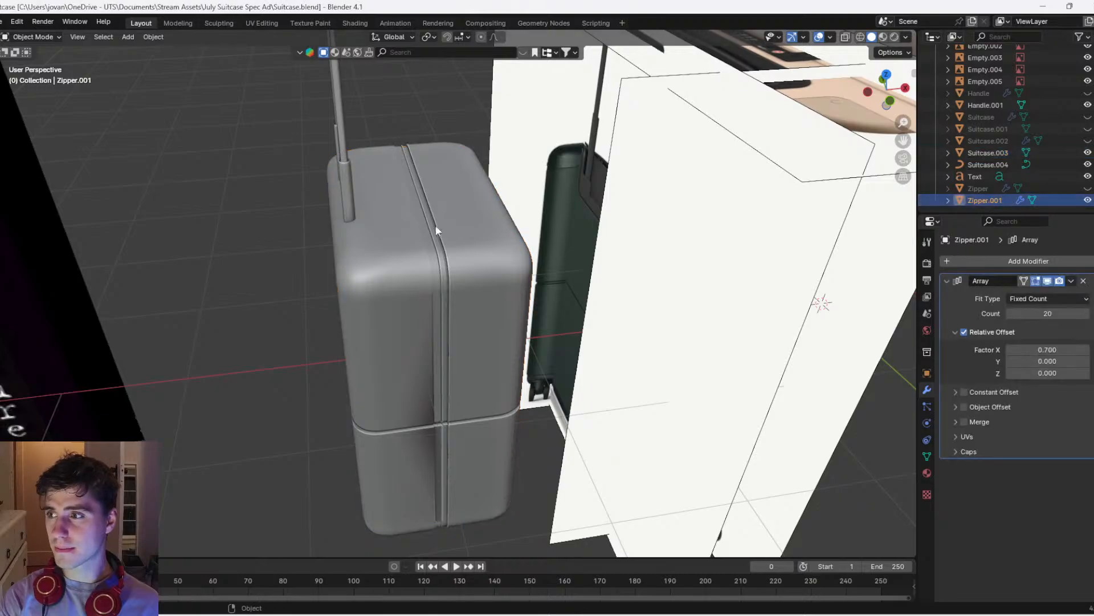
pyautogui.press('Home')
pyautogui.press('KP_1')
pyautogui.press('g')
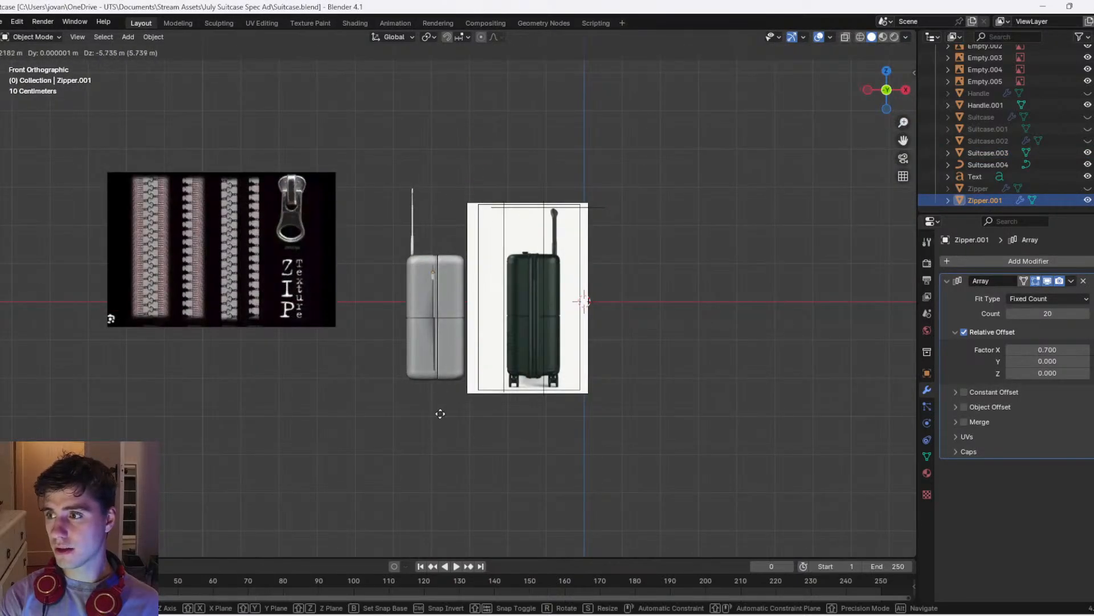
pyautogui.click(444, 415)
# Show the scene in wireframe from the right orthographic view
pyautogui.click(905, 89)
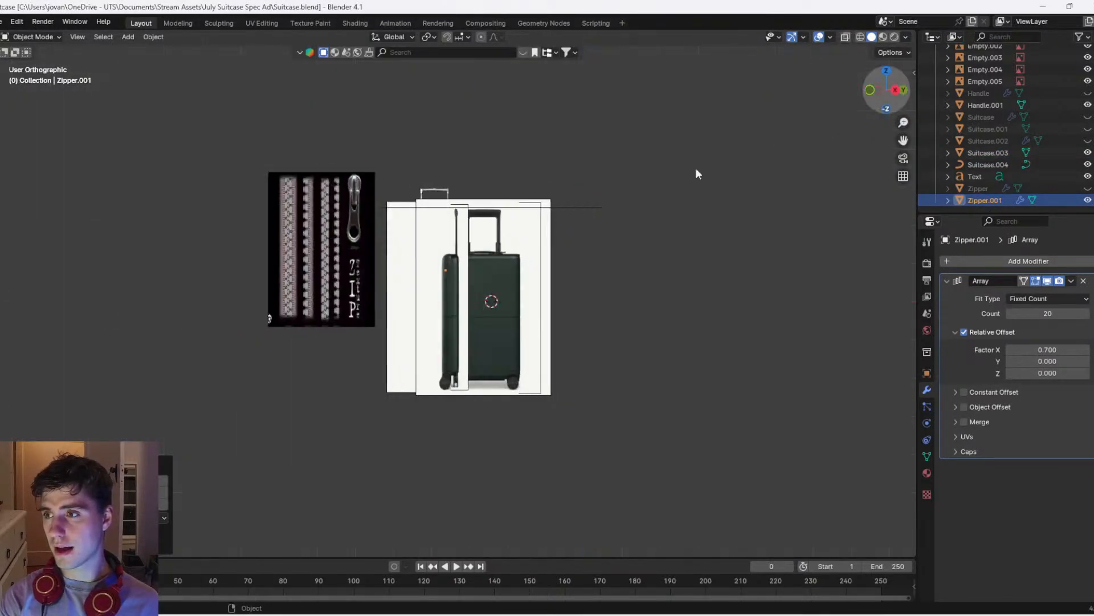
pyautogui.press('z')
pyautogui.click(225, 217)
pyautogui.scroll(4, 470, 231)
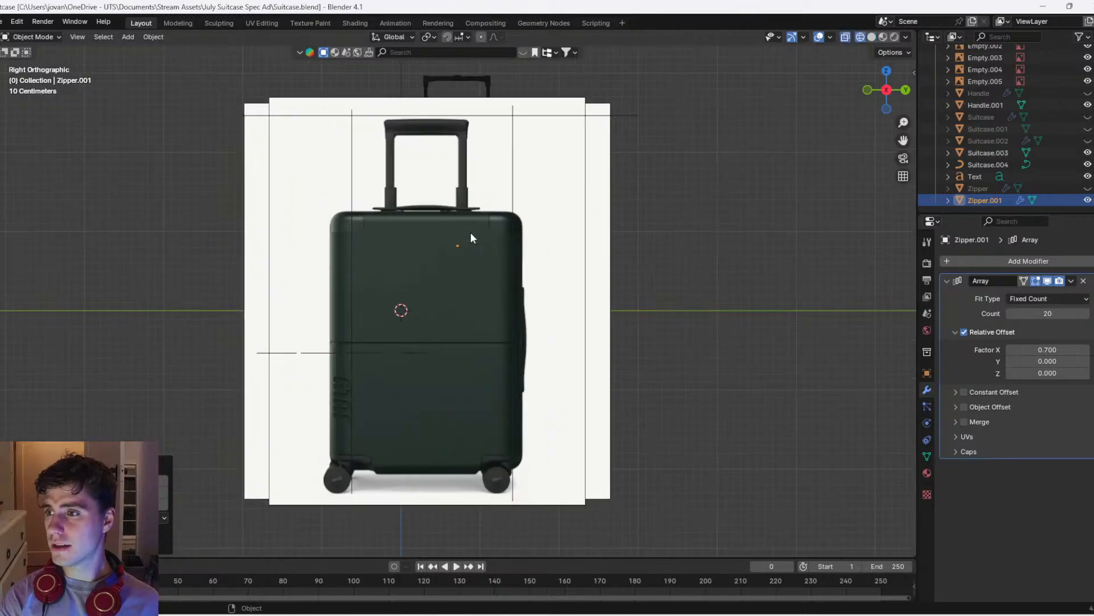
pyautogui.scroll(5, 644, 188)
pyautogui.scroll(-4, 766, 134)
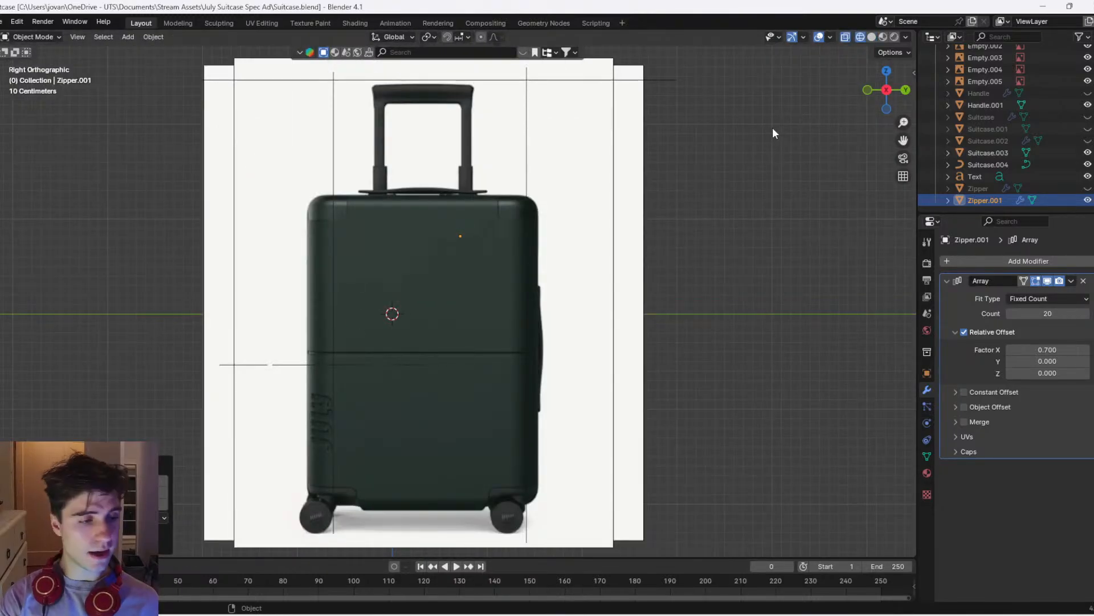
pyautogui.scroll(5, 618, 222)
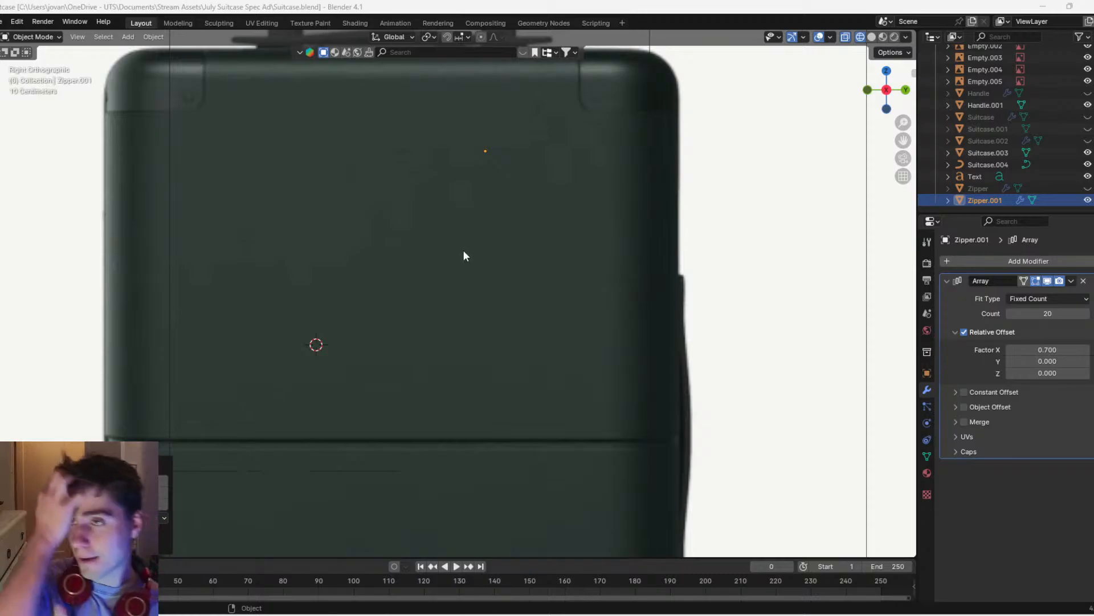
pyautogui.scroll(-4, 724, 266)
pyautogui.scroll(3, 696, 271)
pyautogui.click(658, 26)
pyautogui.press('z')
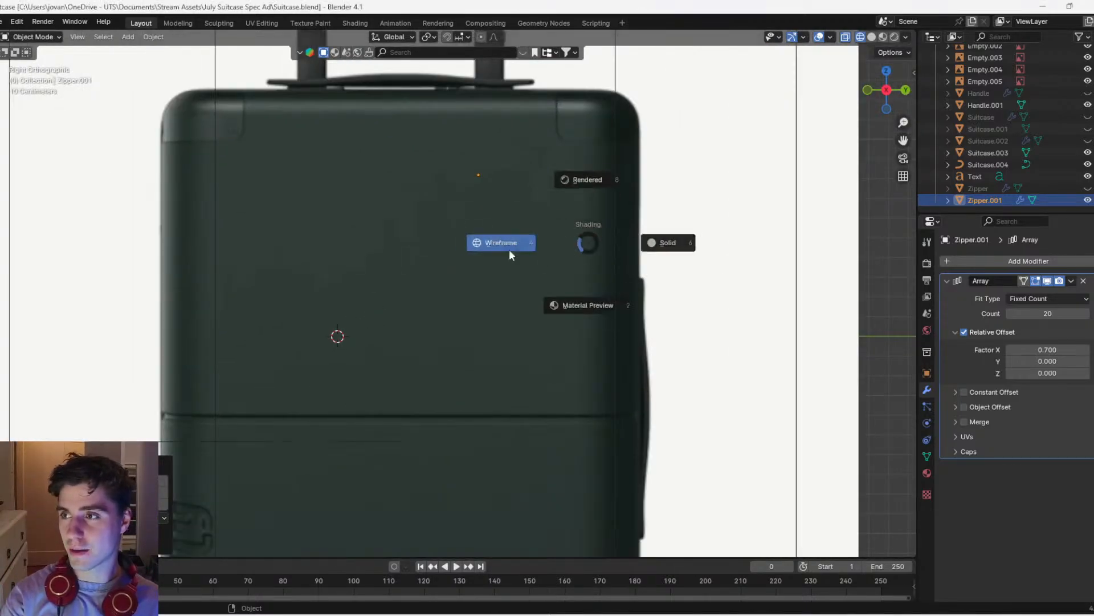
pyautogui.click(534, 249)
pyautogui.scroll(4, 518, 247)
pyautogui.scroll(-3, 518, 250)
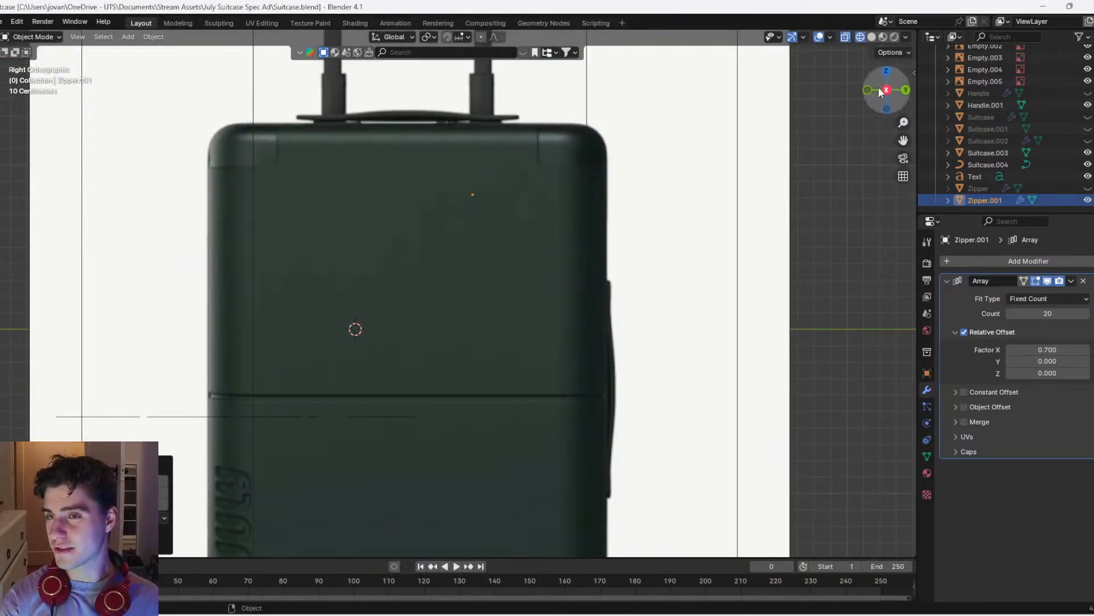
# Hide the viewport overlays and move the zipper along the Y axis to the suitcase's seam side
pyautogui.click(818, 37)
pyautogui.press('g')
pyautogui.press('x')
pyautogui.rightClick(543, 200)
pyautogui.press('g')
pyautogui.press('y')
pyautogui.click(465, 211)
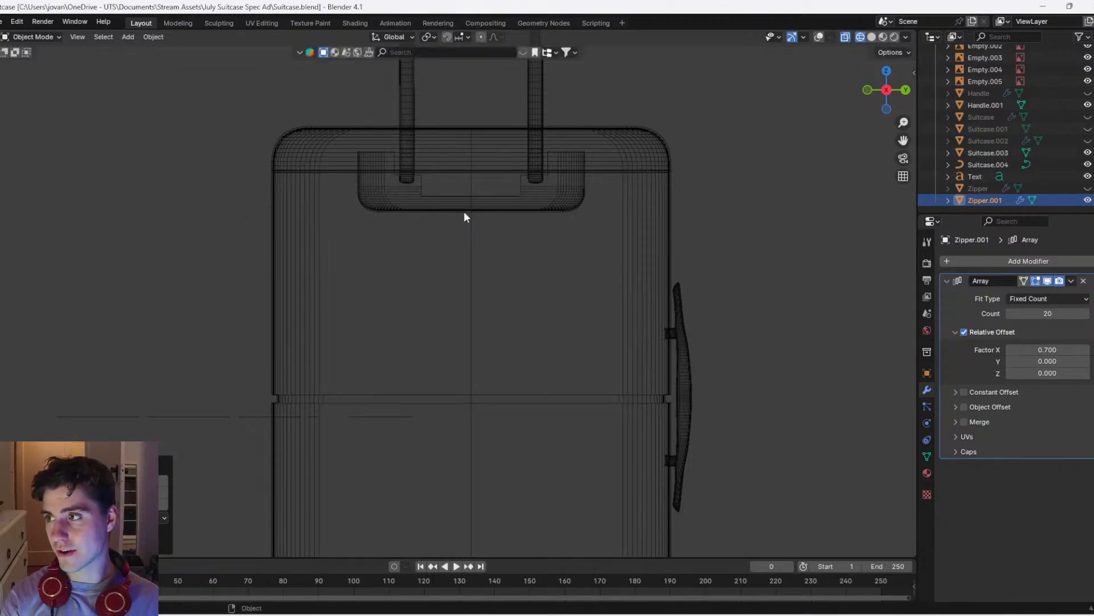
# Return to solid shading and move the zipper close to the narrow ridge beside the seam
pyautogui.scroll(2, 266, 212)
pyautogui.moveTo(266, 217)
pyautogui.mouseDown(button='middle')
pyautogui.moveTo(581, 344)
pyautogui.moveTo(681, 342)
pyautogui.mouseUp(button='middle')
pyautogui.click(871, 36)
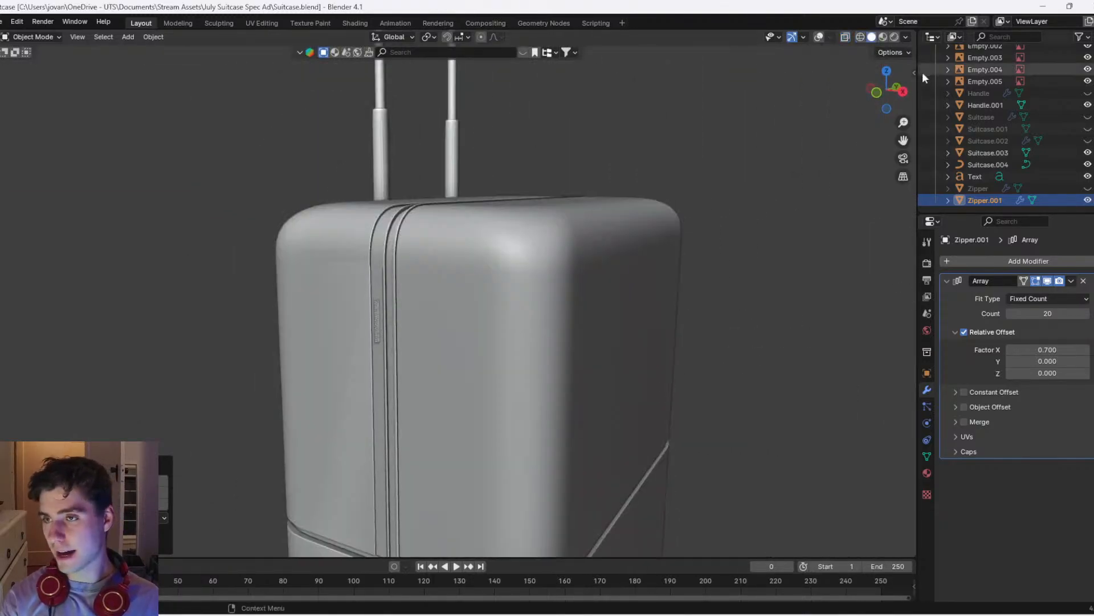
pyautogui.click(878, 92)
pyautogui.scroll(6, 593, 319)
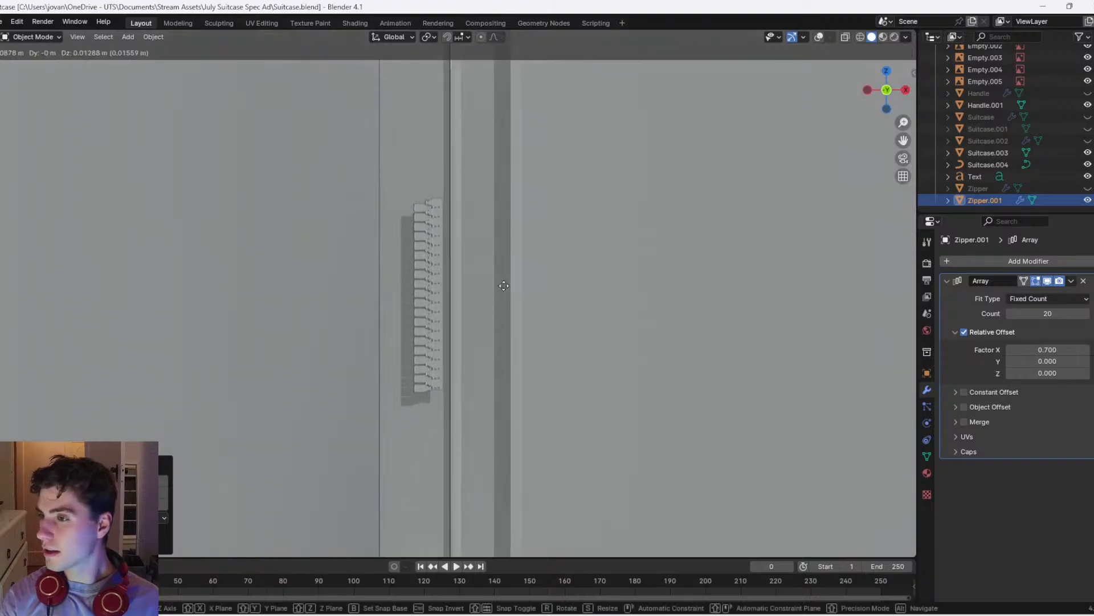
pyautogui.moveTo(519, 278); pyautogui.dragTo(513, 317, button='middle')
pyautogui.press('g')
pyautogui.press('x')
pyautogui.press('x')
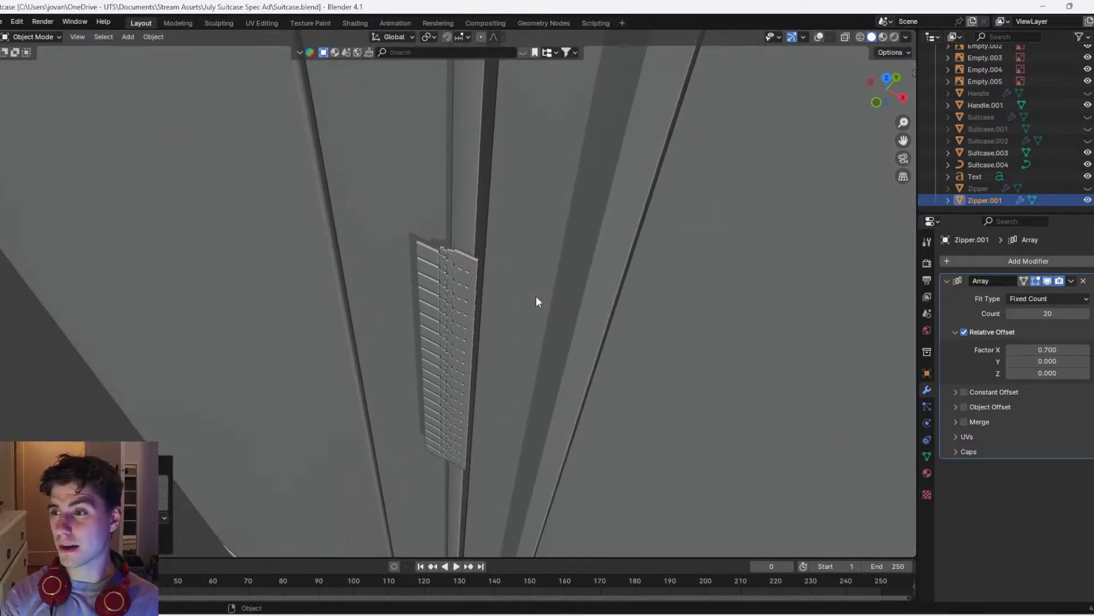
pyautogui.press('y')
pyautogui.click(548, 290)
# Nudge the zipper along the Y and X axes to bring it against the ridge's surface
pyautogui.press('g')
pyautogui.press('y')
pyautogui.click(545, 289)
pyautogui.press('g')
pyautogui.press('x')
pyautogui.click(547, 289)
# Scale the zipper down moderately to suit the width of the narrow ridge, discarding the first, overly small scaling
pyautogui.moveTo(547, 290); pyautogui.dragTo(620, 314, button='middle')
pyautogui.press('s')
pyautogui.click(509, 330)
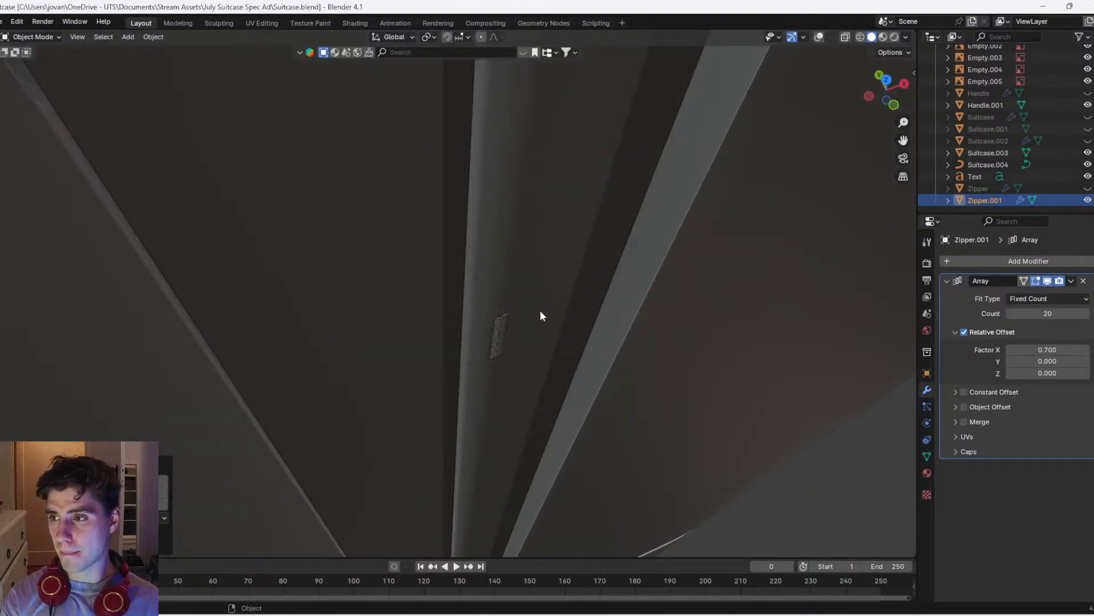
pyautogui.hotkey('ctrl', 'z')
pyautogui.press('s')
pyautogui.click(532, 316)
pyautogui.moveTo(532, 317); pyautogui.dragTo(591, 339, button='middle')
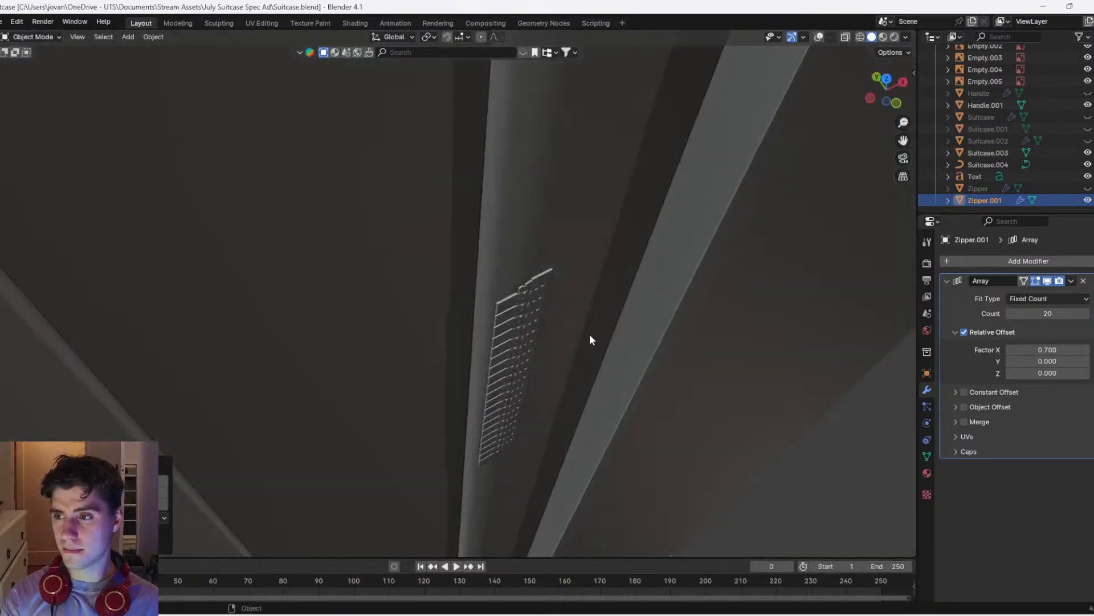
# Shift the scaled zipper along the X axis onto the narrow ridge beside the seam
pyautogui.press('g')
pyautogui.press('y')
pyautogui.press('x')
pyautogui.click(536, 343)
pyautogui.moveTo(535, 343); pyautogui.dragTo(501, 282, button='middle')
pyautogui.scroll(-2, 501, 283)
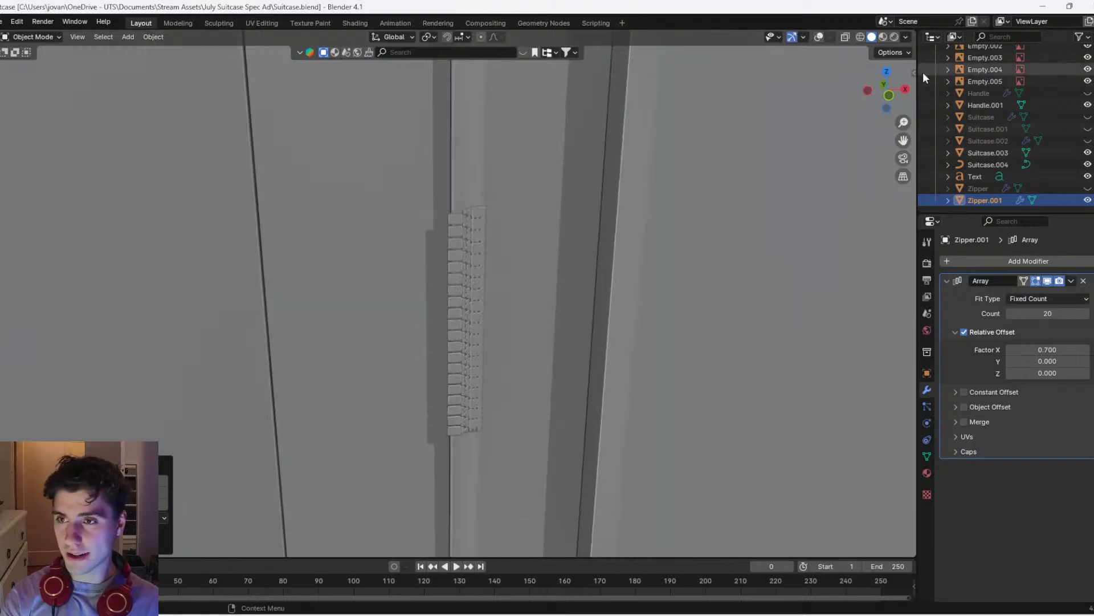
# Fine-tune the zipper's alignment with the narrow ridge in the front view
pyautogui.click(888, 96)
pyautogui.press('s')
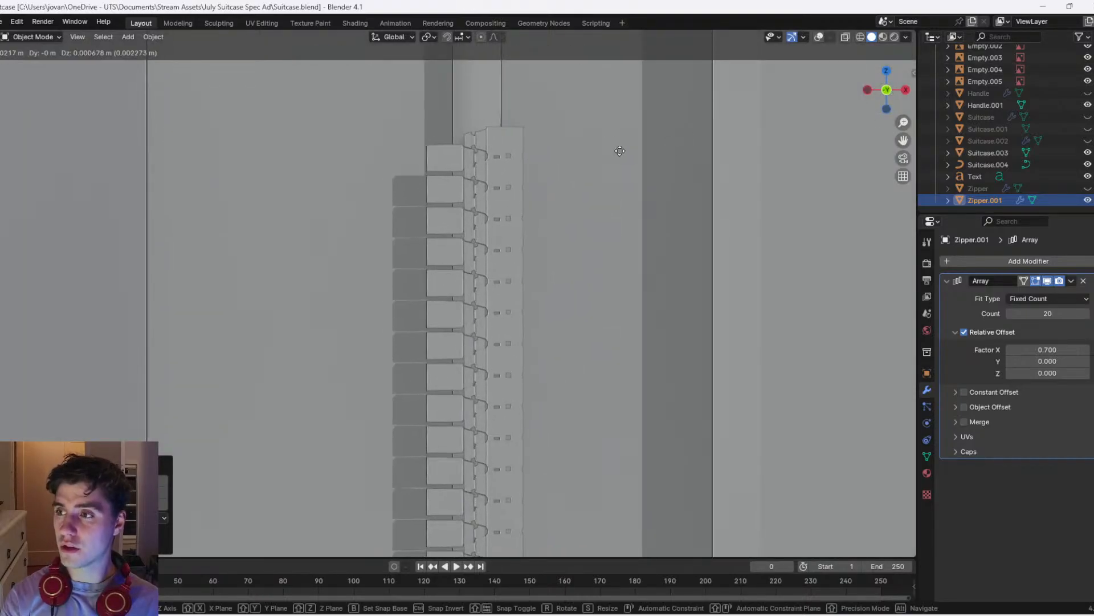
pyautogui.click(624, 154)
pyautogui.moveTo(601, 176); pyautogui.dragTo(508, 216, button='middle')
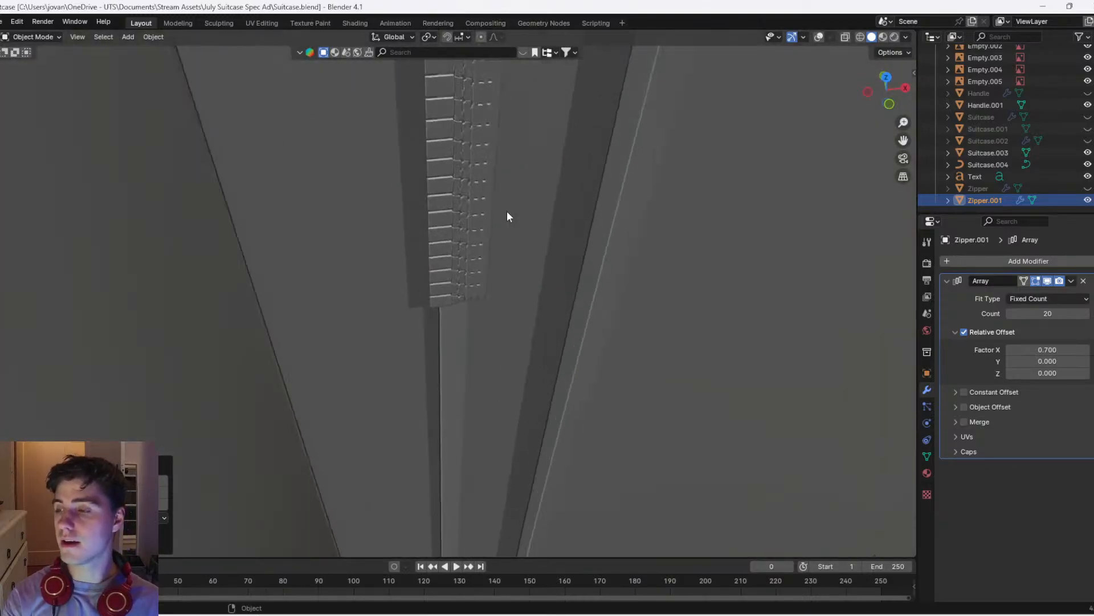
# Set the zipper's array count to 92 and raise the zipper towards the suitcase's upper corner
pyautogui.click(889, 104)
pyautogui.scroll(-5, 408, 266)
pyautogui.moveTo(1033, 313); pyautogui.dragTo(1086, 314)
pyautogui.scroll(-4, 509, 353)
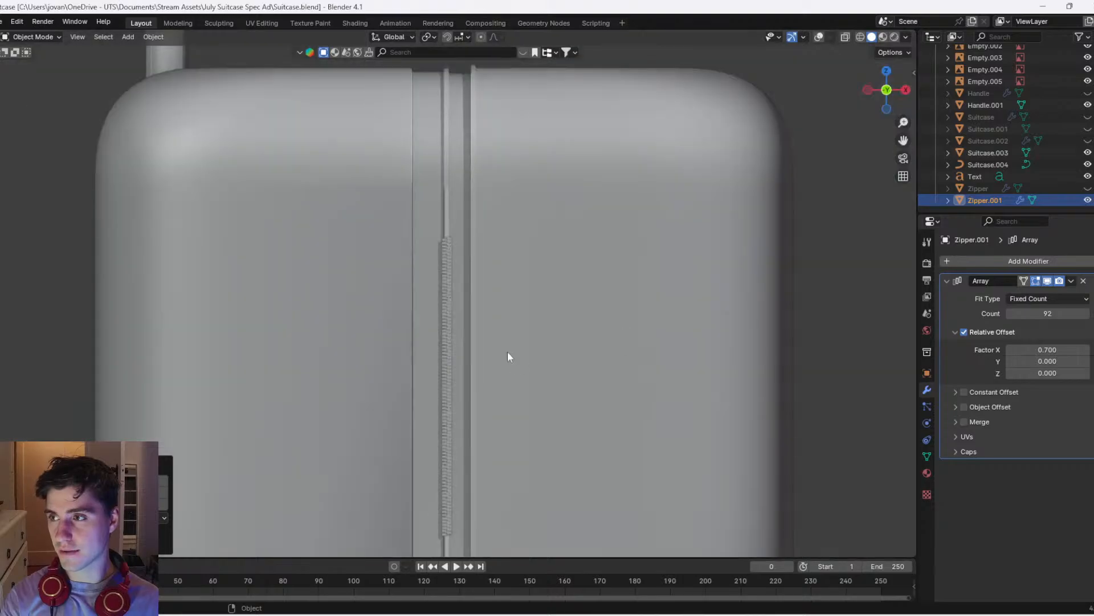
pyautogui.click(450, 151)
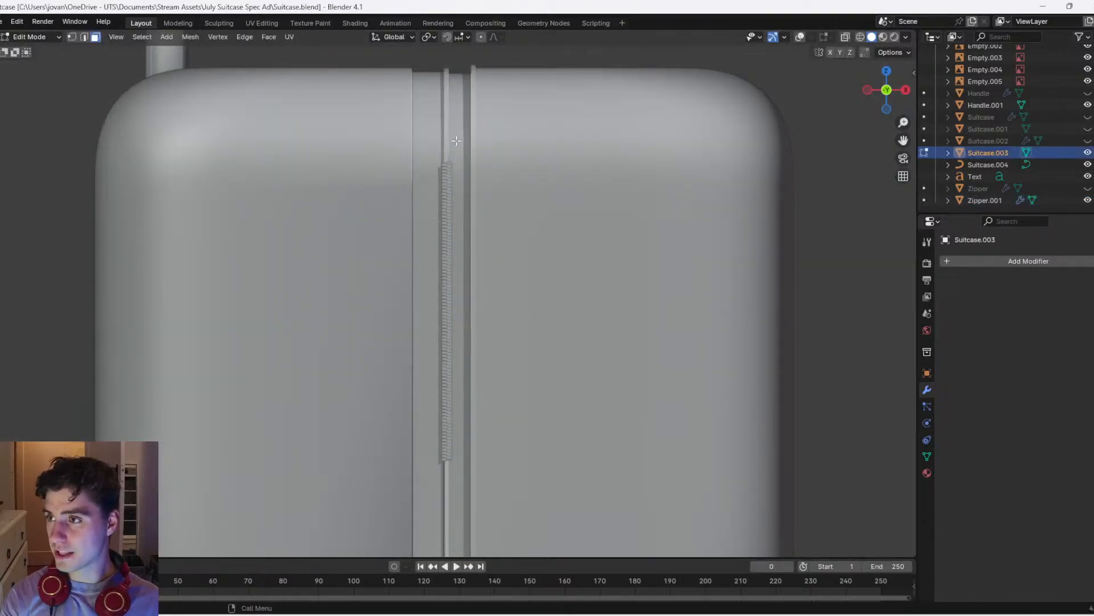
# Show the overlays again and select the narrow ridge's faces at the upper corner in the suitcase mesh
pyautogui.scroll(2, 455, 148)
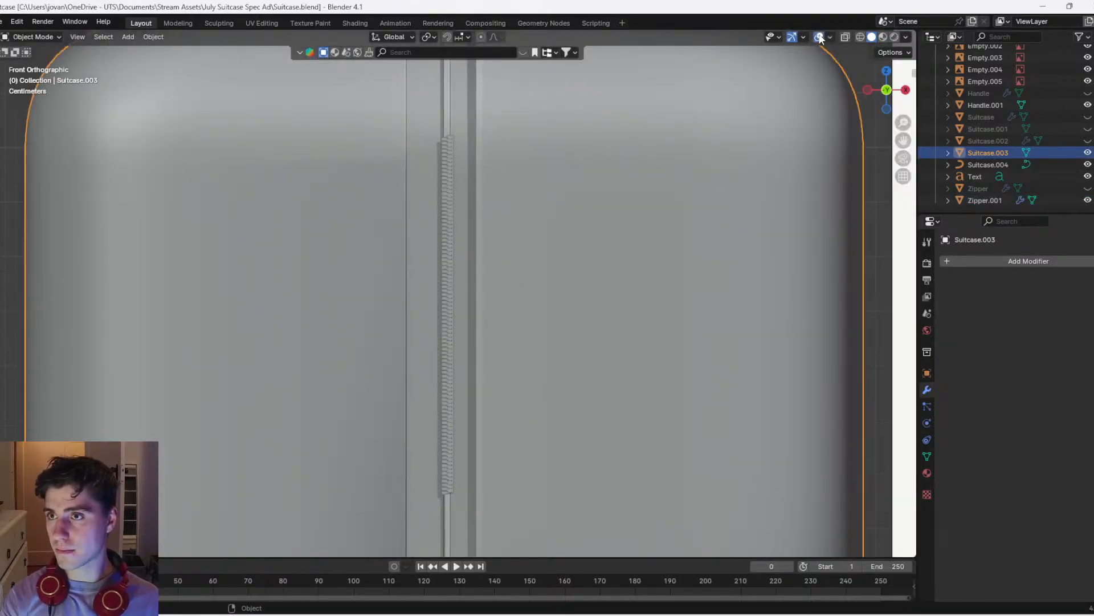
pyautogui.scroll(-3, 415, 235)
pyautogui.press('Tab')
pyautogui.scroll(3, 433, 171)
pyautogui.scroll(2, 449, 113)
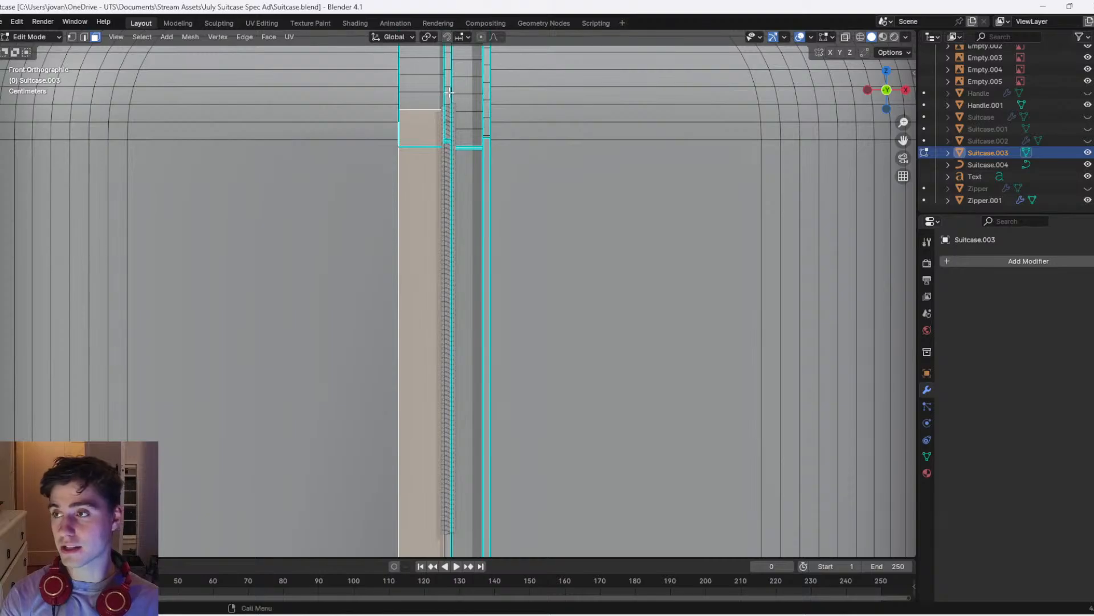
pyautogui.keyDown('alt'); pyautogui.click(448, 93); pyautogui.keyUp('alt')
pyautogui.keyDown('alt'); pyautogui.click(448, 84); pyautogui.keyUp('alt')
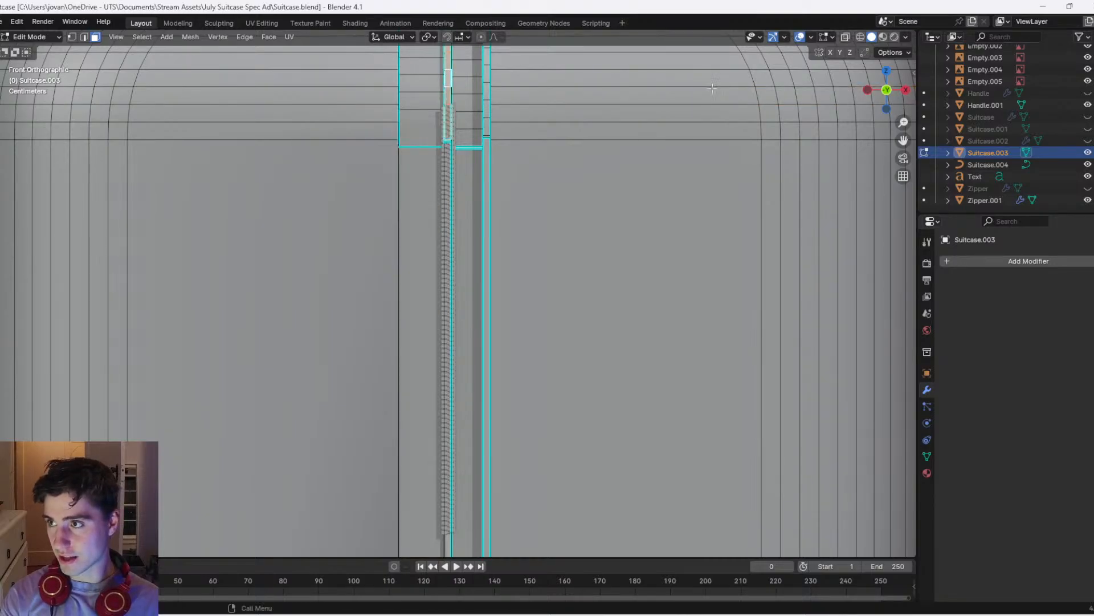
# Box-select the narrow ridge's faces in wireframe, from the lower corner up to the horizontal groove
pyautogui.hotkey('shift', 'z')
pyautogui.scroll(-4, 430, 239)
pyautogui.moveTo(443, 209); pyautogui.dragTo(447, 533)
pyautogui.keyDown('shift'); pyautogui.moveTo(447, 533); pyautogui.dragTo(454, 285, button='middle'); pyautogui.keyUp('shift')
pyautogui.moveTo(449, 367); pyautogui.dragTo(447, 176)
pyautogui.keyDown('shift'); pyautogui.moveTo(442, 175); pyautogui.dragTo(446, 268, button='middle'); pyautogui.keyUp('shift')
pyautogui.scroll(5, 486, 430)
pyautogui.keyDown('shift'); pyautogui.moveTo(486, 430); pyautogui.dragTo(388, 59, button='middle'); pyautogui.keyUp('shift')
pyautogui.moveTo(352, 336); pyautogui.dragTo(362, 191)
pyautogui.keyDown('shift'); pyautogui.moveTo(346, 186); pyautogui.dragTo(383, 440, button='middle'); pyautogui.keyUp('shift')
pyautogui.keyDown('shift'); pyautogui.moveTo(395, 264); pyautogui.dragTo(406, 198); pyautogui.keyUp('shift')
pyautogui.keyDown('shift'); pyautogui.moveTo(402, 190); pyautogui.dragTo(411, 405, button='middle'); pyautogui.keyUp('shift')
pyautogui.keyDown('shift'); pyautogui.moveTo(400, 188); pyautogui.dragTo(416, 131); pyautogui.keyUp('shift')
pyautogui.keyDown('shift'); pyautogui.moveTo(413, 124); pyautogui.dragTo(436, 487, button='middle'); pyautogui.keyUp('shift')
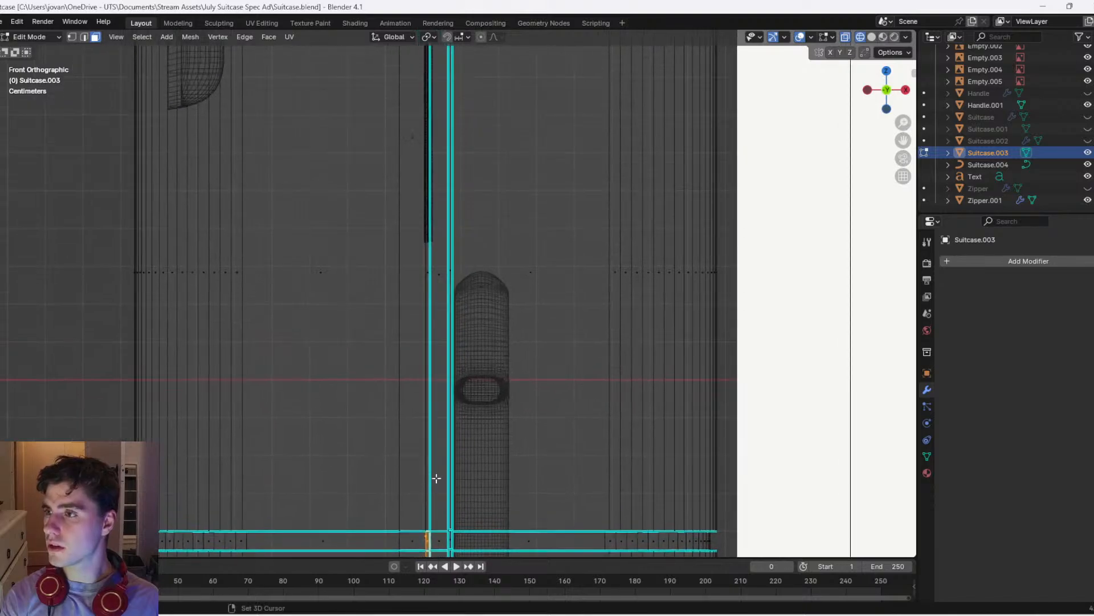
# Extend the face selection along the ridge's upper half to the top of the suitcase
pyautogui.keyDown('shift'); pyautogui.moveTo(410, 273); pyautogui.dragTo(424, 158); pyautogui.keyUp('shift')
pyautogui.keyDown('shift'); pyautogui.moveTo(414, 263); pyautogui.dragTo(443, 93); pyautogui.keyUp('shift')
pyautogui.keyDown('shift'); pyautogui.moveTo(442, 93); pyautogui.dragTo(428, 325, button='middle'); pyautogui.keyUp('shift')
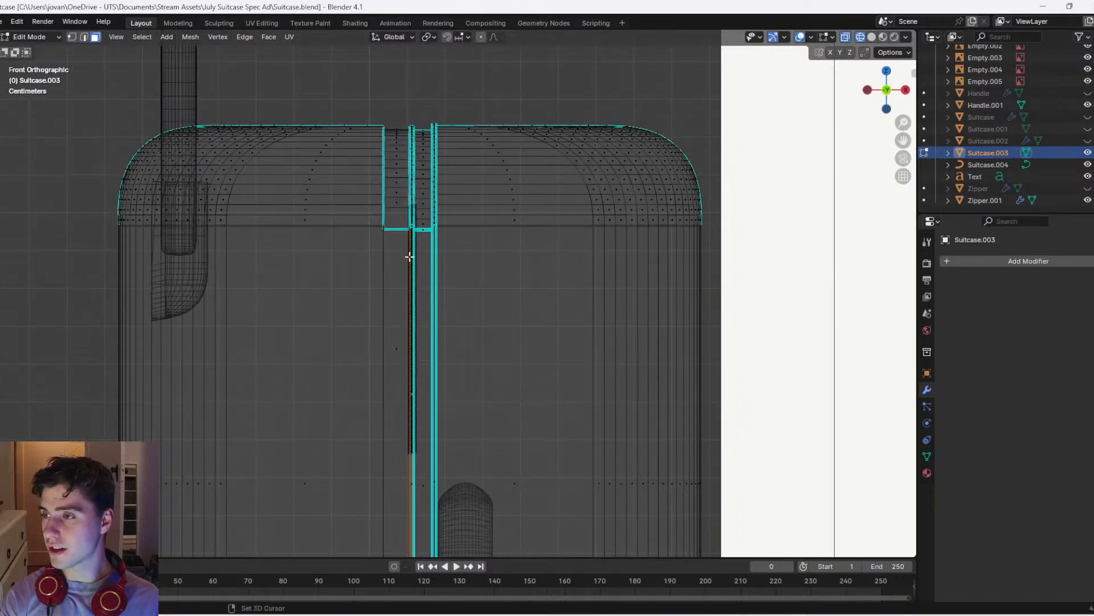
pyautogui.keyDown('shift'); pyautogui.moveTo(417, 239); pyautogui.dragTo(406, 108); pyautogui.keyUp('shift')
pyautogui.scroll(4, 439, 327)
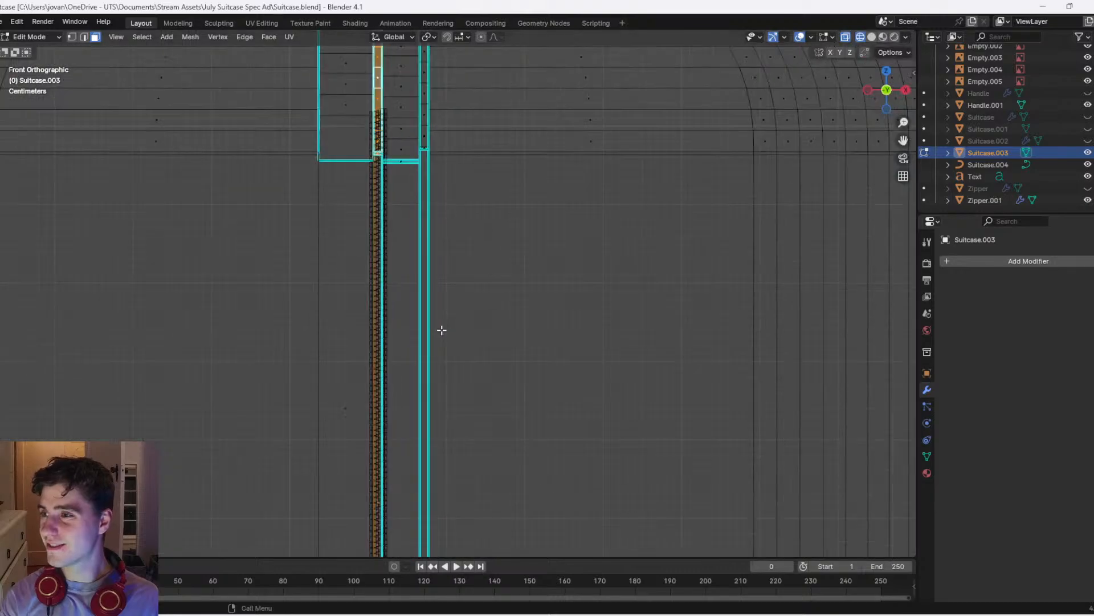
# Return to solid shading and check the face selection along the narrow ridge
pyautogui.keyDown('shift'); pyautogui.moveTo(420, 337); pyautogui.dragTo(415, 182, button='middle'); pyautogui.keyUp('shift')
pyautogui.scroll(-4, 391, 302)
pyautogui.press('z')
pyautogui.click(453, 305)
pyautogui.moveTo(465, 309); pyautogui.dragTo(508, 342, button='middle')
pyautogui.scroll(4, 507, 342)
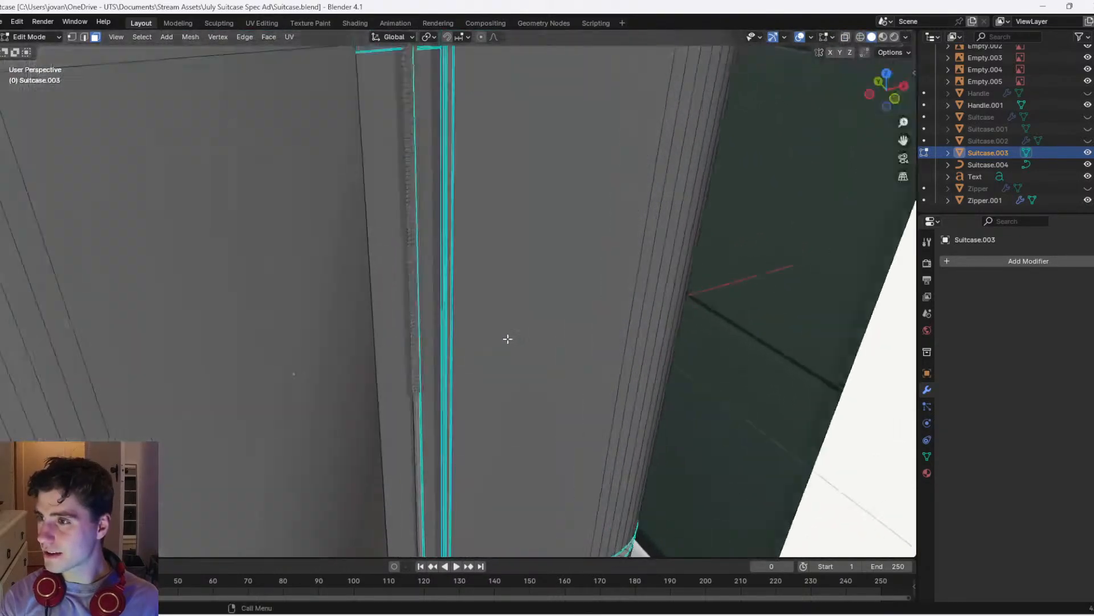
# Separate the selected narrow ridge faces from the suitcase mesh into their own object and leave mesh editing
pyautogui.scroll(-4, 395, 229)
pyautogui.press('g')
pyautogui.rightClick(453, 311)
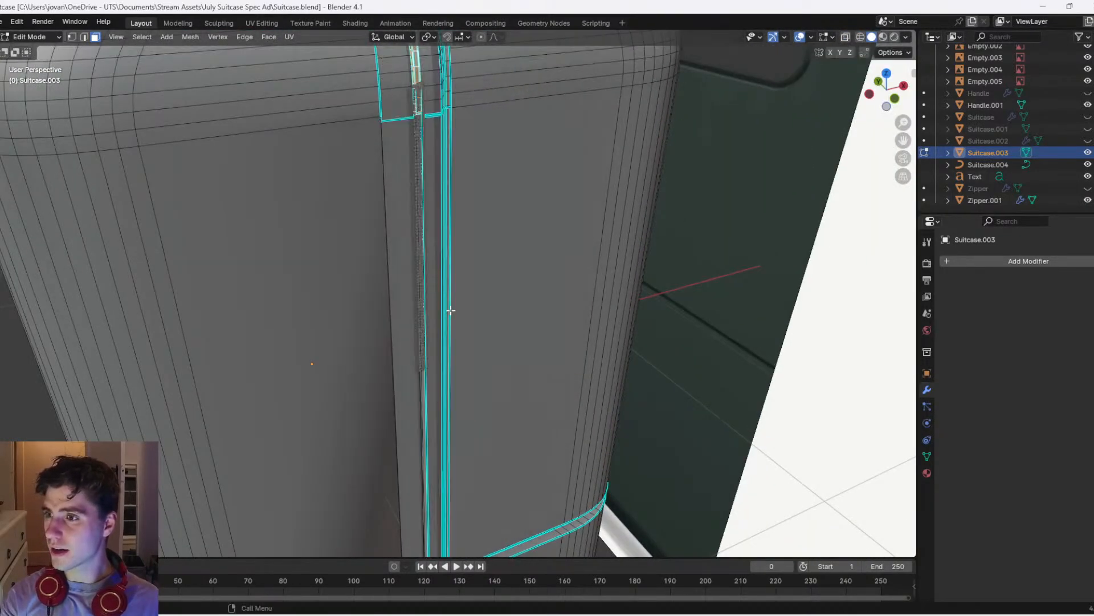
pyautogui.press('p')
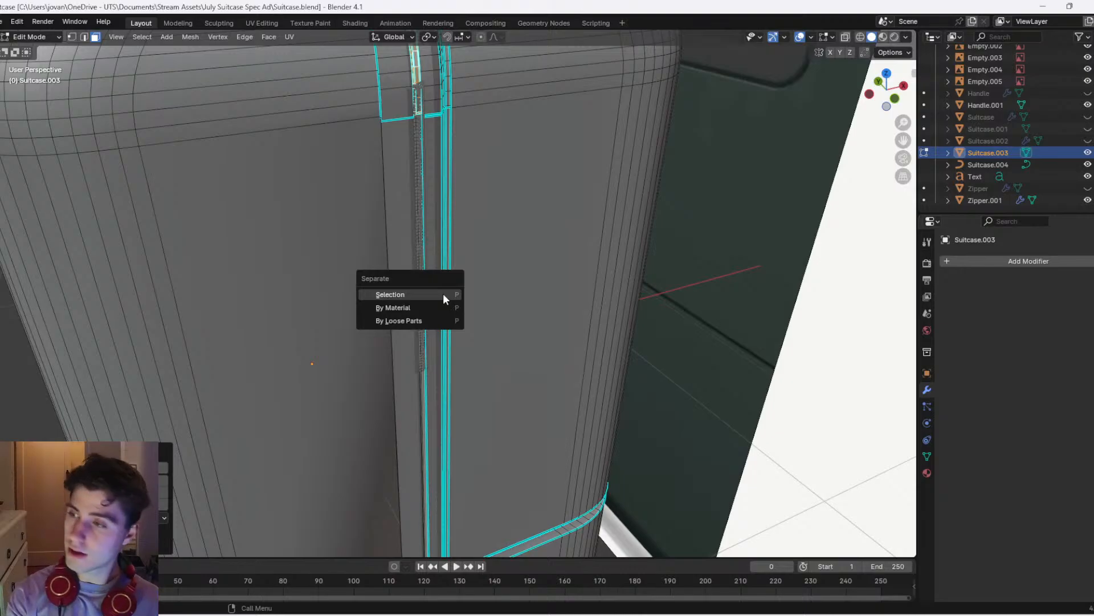
pyautogui.click(446, 297)
pyautogui.scroll(-4, 484, 300)
pyautogui.moveTo(432, 283); pyautogui.dragTo(506, 116, button='middle')
pyautogui.press('Tab')
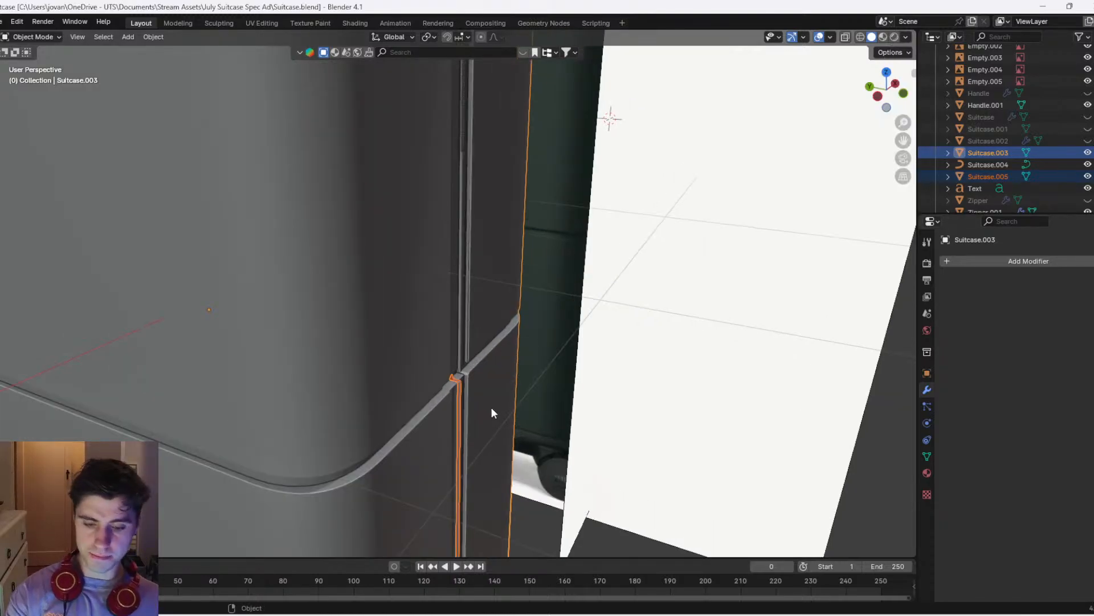
# Isolate the separated ridge object Suitcase.005 and open its mesh for editing in wireframe from the left orthographic view
pyautogui.press('KP_Divide')
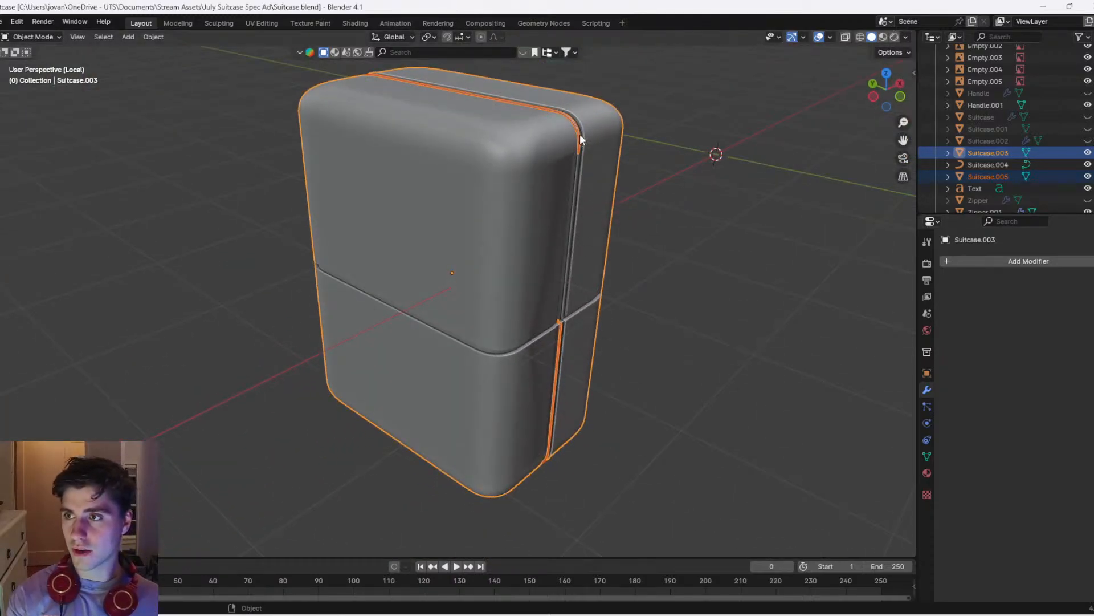
pyautogui.click(579, 135)
pyautogui.press('KP_Divide')
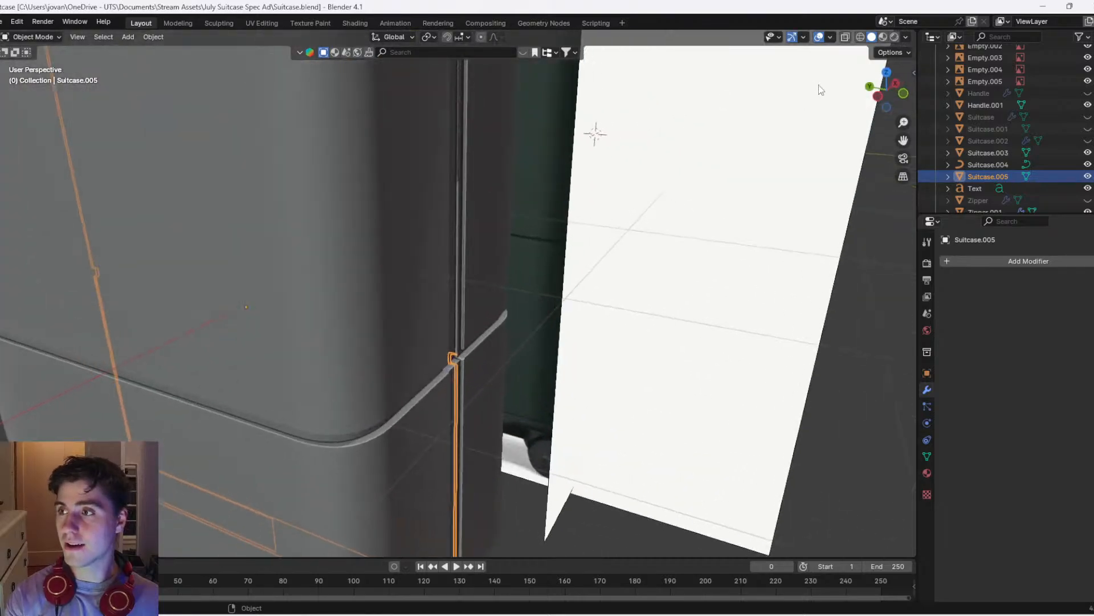
pyautogui.press('KP_Divide')
pyautogui.click(882, 85)
pyautogui.press('Tab')
pyautogui.press('2')
pyautogui.hotkey('alt', 'z')
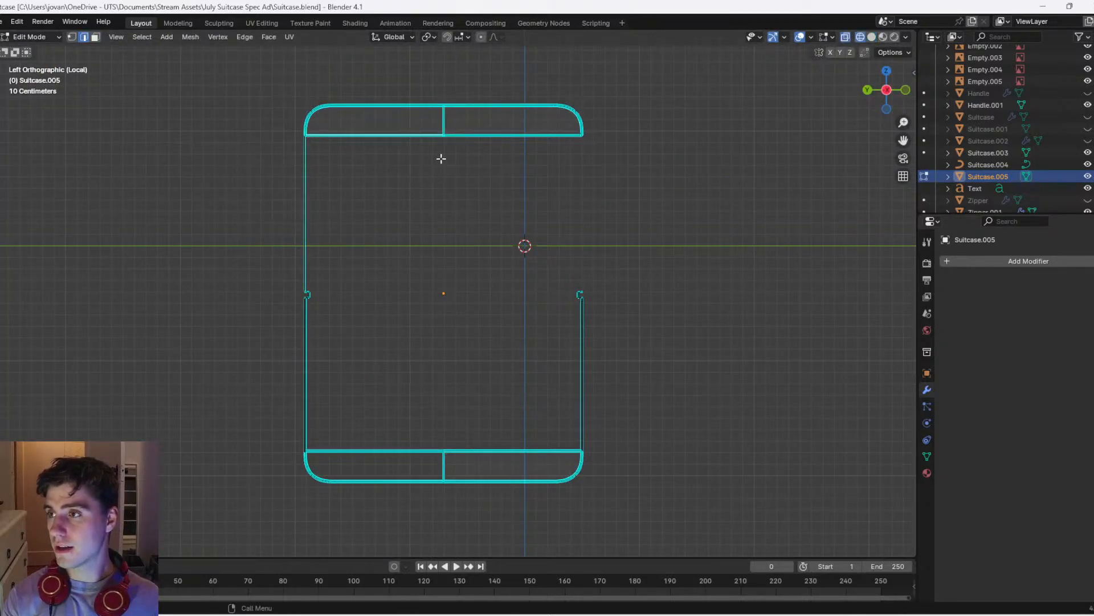
# Delete the stray middle vertices on the inner cross-lines at the ridge outline's upper and lower ends
pyautogui.press('1')
pyautogui.moveTo(471, 150); pyautogui.dragTo(432, 122)
pyautogui.press('x')
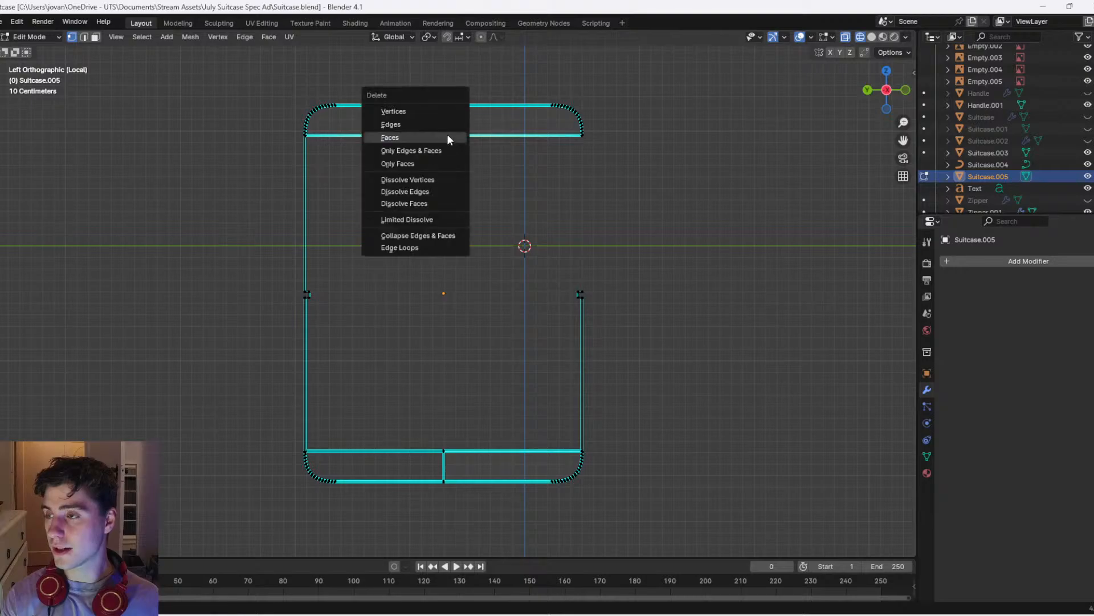
pyautogui.click(438, 112)
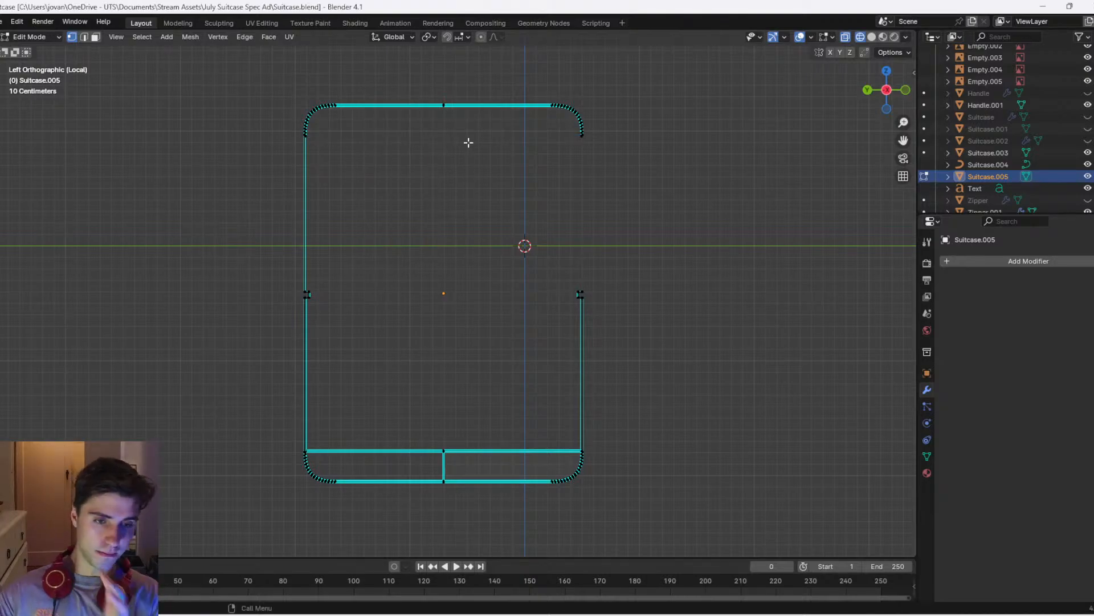
pyautogui.moveTo(523, 420); pyautogui.dragTo(420, 501)
pyautogui.press('x')
pyautogui.click(419, 443)
# Extrude the upper end of the notch on the outline's open side up along Z to just below the rounded corner
pyautogui.scroll(10, 371, 370)
pyautogui.scroll(2, 523, 409)
pyautogui.scroll(-12, 574, 399)
pyautogui.scroll(3, 638, 267)
pyautogui.keyDown('shift'); pyautogui.moveTo(633, 245); pyautogui.dragTo(482, 458, button='middle'); pyautogui.keyUp('shift')
pyautogui.scroll(3, 485, 479)
pyautogui.keyDown('shift'); pyautogui.moveTo(489, 501); pyautogui.dragTo(511, 421, button='middle'); pyautogui.keyUp('shift')
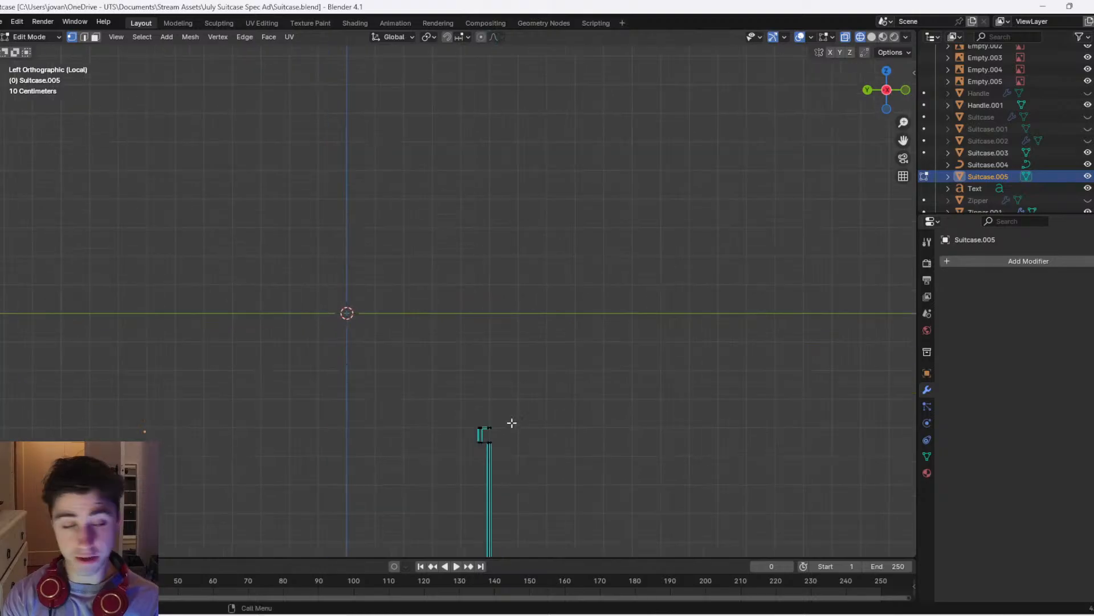
pyautogui.scroll(-1, 516, 424)
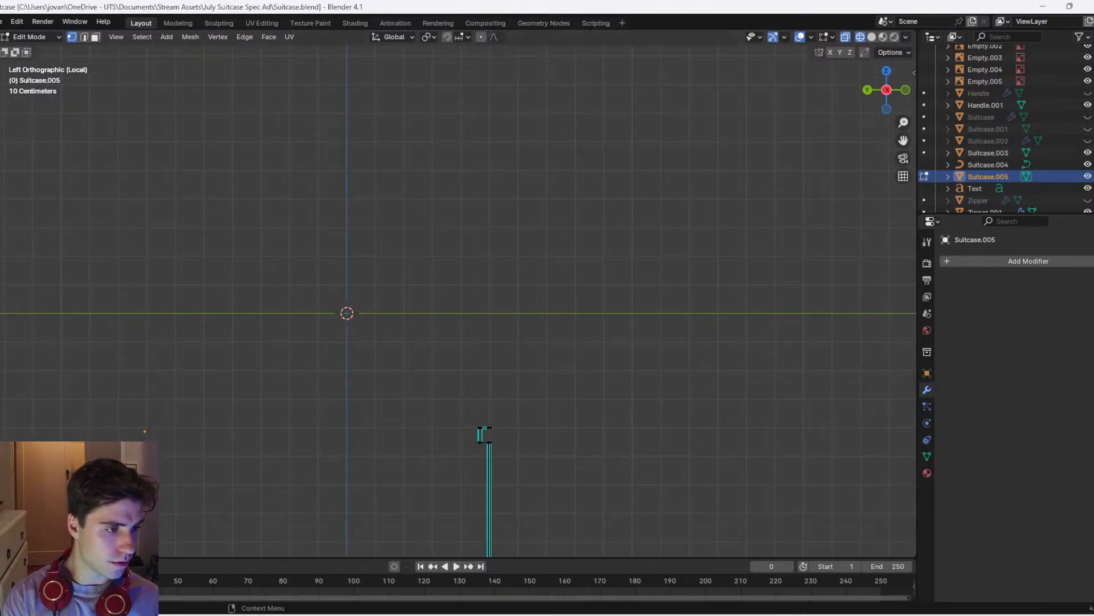
pyautogui.scroll(3, 562, 484)
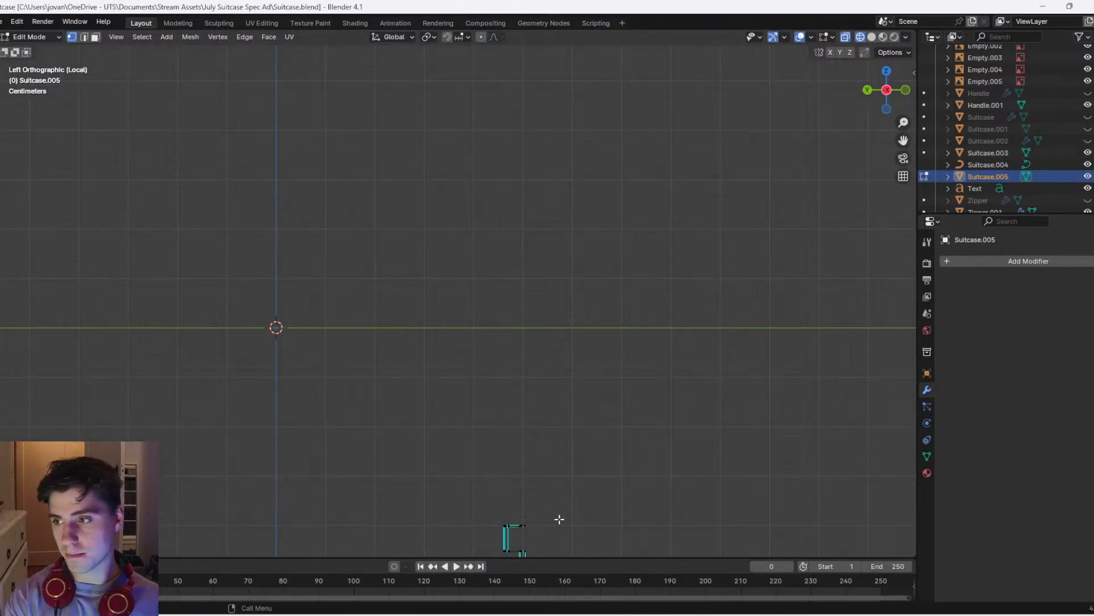
pyautogui.scroll(-6, 527, 485)
pyautogui.scroll(3, 516, 288)
pyautogui.keyDown('shift'); pyautogui.moveTo(522, 291); pyautogui.dragTo(498, 419, button='middle'); pyautogui.keyUp('shift')
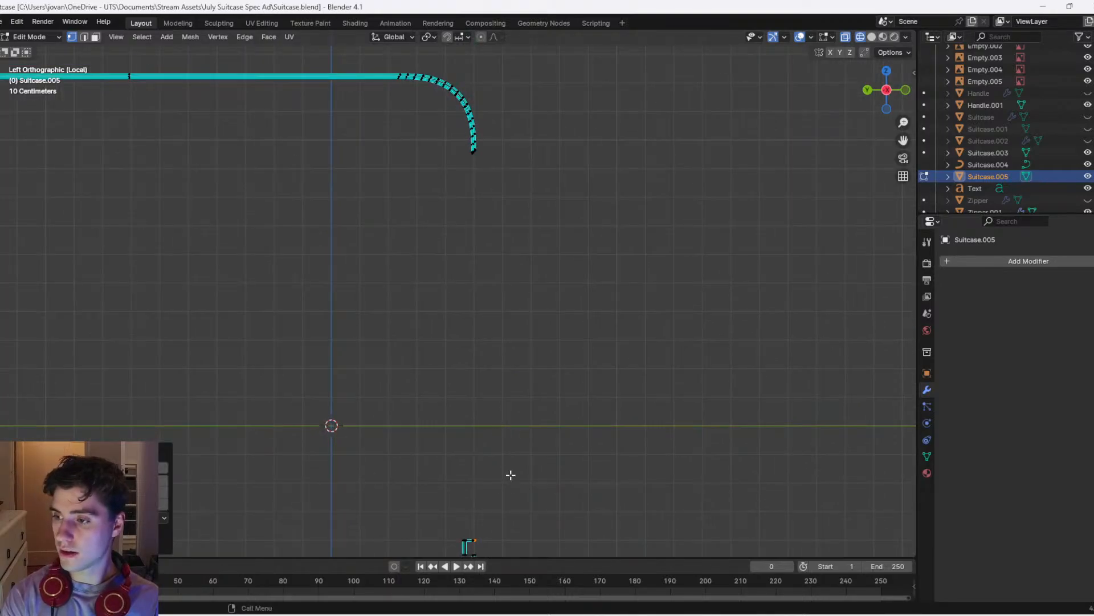
pyautogui.hotkey('ctrl', 'z')
pyautogui.press('g')
pyautogui.press('z')
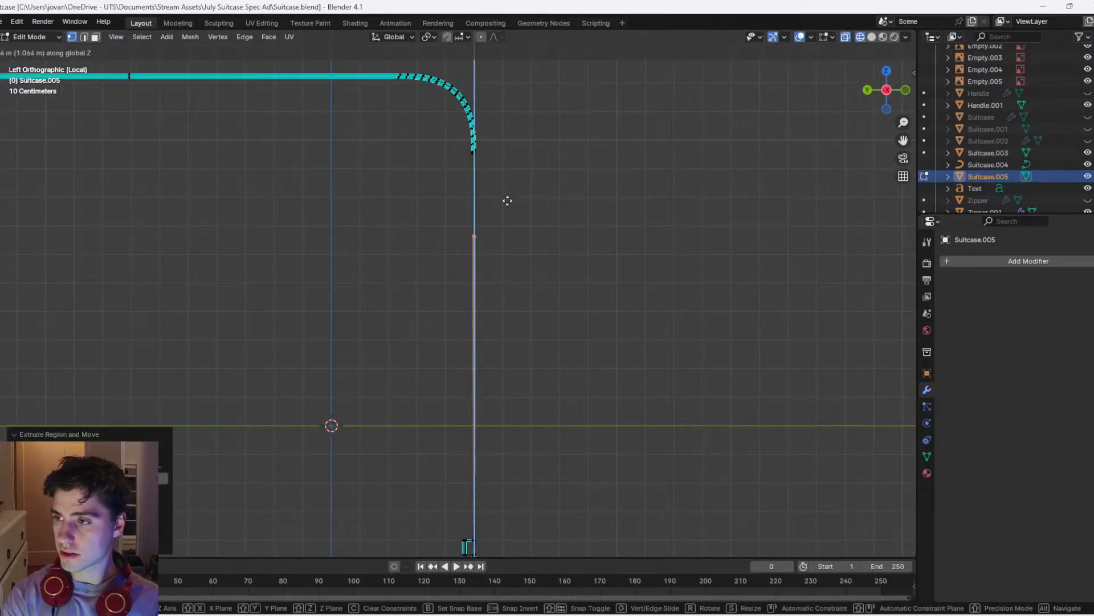
pyautogui.click(506, 125)
# Try selecting the edge loops along the extruded side strip and the rest of the ridge outline
pyautogui.scroll(3, 512, 125)
pyautogui.scroll(2, 516, 412)
pyautogui.keyDown('shift'); pyautogui.moveTo(561, 87); pyautogui.dragTo(525, 350, button='middle'); pyautogui.keyUp('shift')
pyautogui.scroll(5, 525, 350)
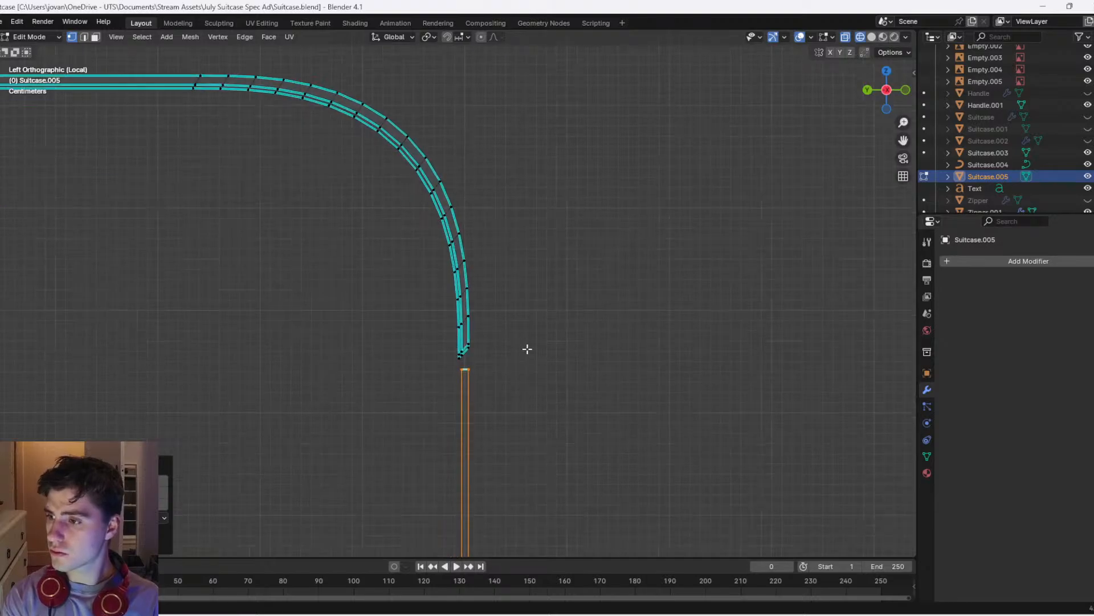
pyautogui.moveTo(517, 464); pyautogui.dragTo(433, 360)
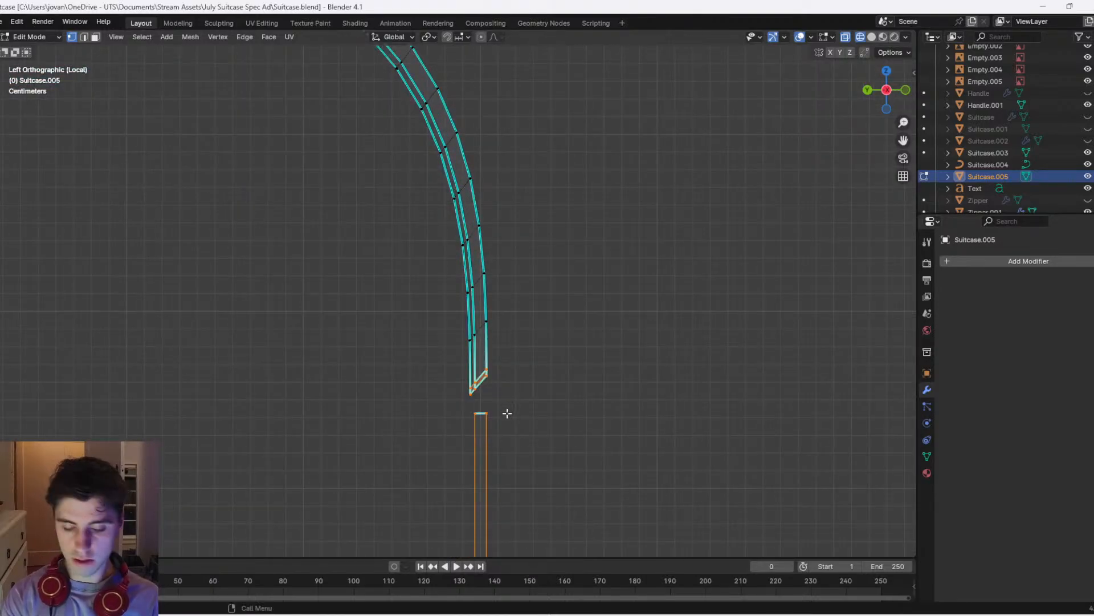
pyautogui.click(487, 425)
pyautogui.press('2')
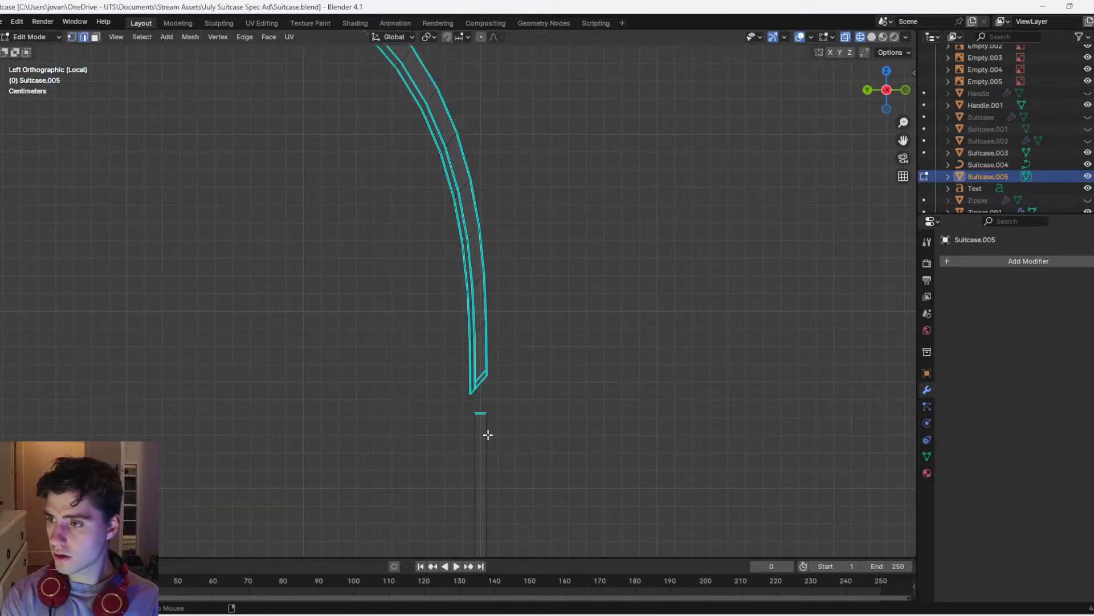
pyautogui.keyDown('alt'); pyautogui.click(487, 435); pyautogui.keyUp('alt')
pyautogui.scroll(-7, 494, 485)
pyautogui.keyDown('shift'); pyautogui.moveTo(495, 506); pyautogui.dragTo(520, 245, button='middle'); pyautogui.keyUp('shift')
pyautogui.scroll(-7, 521, 245)
pyautogui.keyDown('shift'); pyautogui.moveTo(465, 442); pyautogui.dragTo(503, 305, button='middle'); pyautogui.keyUp('shift')
pyautogui.scroll(7, 523, 310)
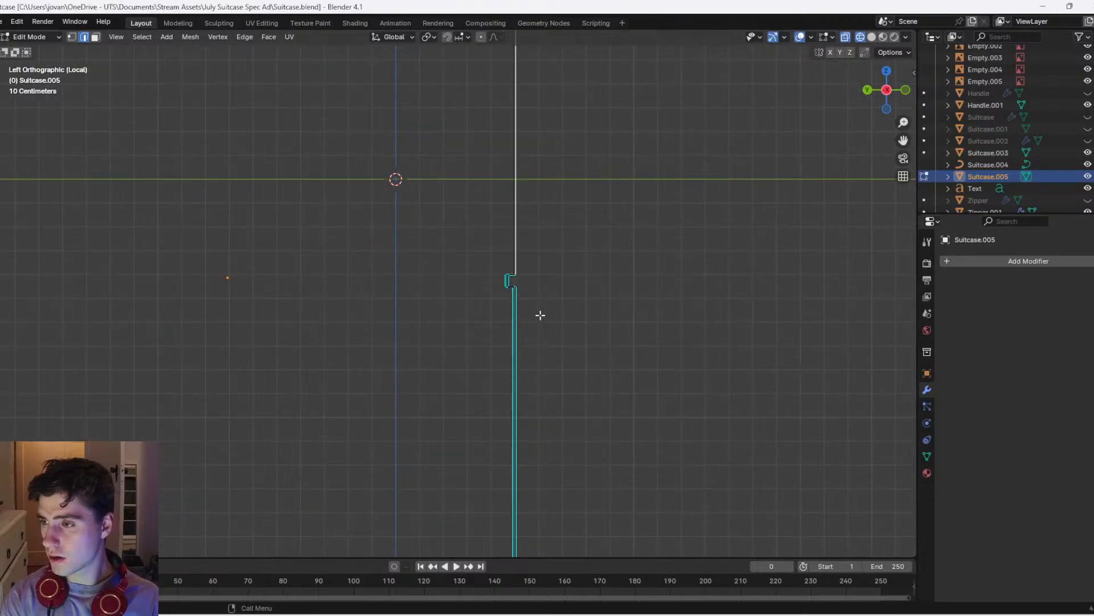
pyautogui.keyDown('alt'); pyautogui.keyDown('shift'); pyautogui.click(591, 303); pyautogui.keyUp('shift'); pyautogui.keyUp('alt')
pyautogui.keyDown('alt'); pyautogui.keyDown('shift'); pyautogui.click(596, 299); pyautogui.keyUp('shift'); pyautogui.keyUp('alt')
pyautogui.scroll(-7, 606, 324)
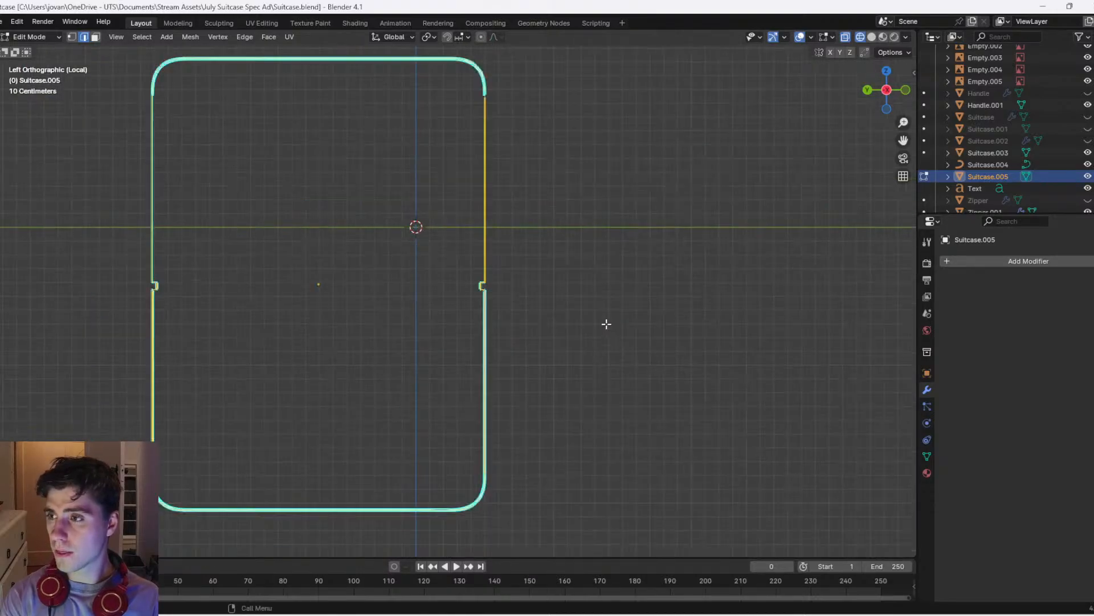
# Merge the extruded strip's top vertices with the end vertices of the rounded upper corner to close the outline
pyautogui.keyDown('shift'); pyautogui.moveTo(571, 211); pyautogui.dragTo(558, 342, button='middle'); pyautogui.keyUp('shift')
pyautogui.scroll(6, 559, 342)
pyautogui.keyDown('shift'); pyautogui.moveTo(581, 114); pyautogui.dragTo(630, 356, button='middle'); pyautogui.keyUp('shift')
pyautogui.scroll(4, 631, 357)
pyautogui.keyDown('shift'); pyautogui.moveTo(656, 310); pyautogui.dragTo(622, 324, button='middle'); pyautogui.keyUp('shift')
pyautogui.press('1')
pyautogui.moveTo(664, 391); pyautogui.dragTo(614, 338)
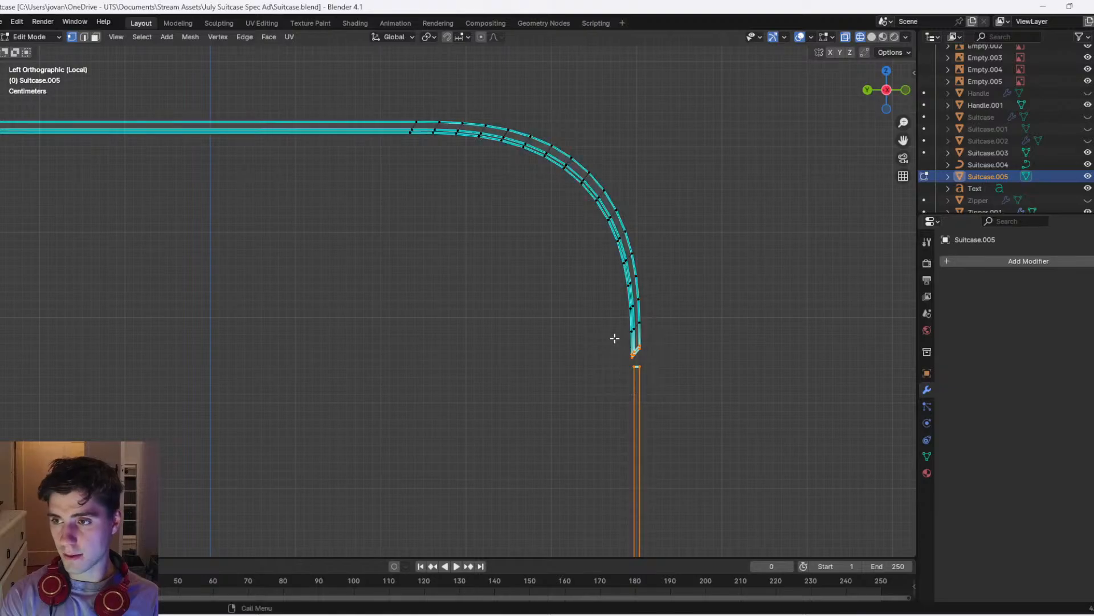
pyautogui.press('m')
pyautogui.click(607, 342)
pyautogui.scroll(-8, 606, 343)
# Leave mesh editing and convert the ridge outline object to a curve
pyautogui.press('Tab')
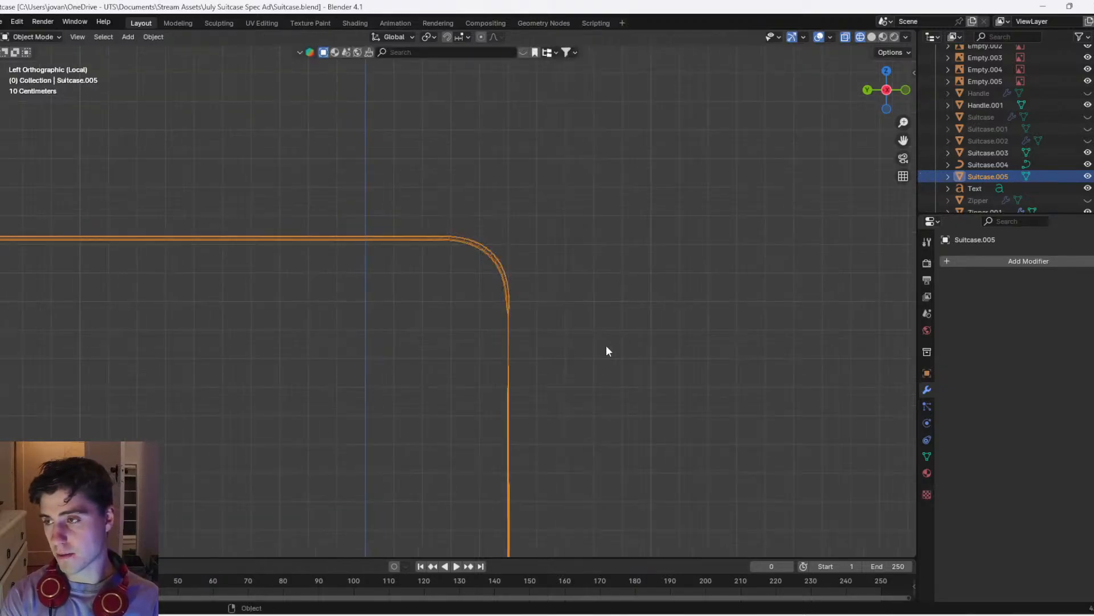
pyautogui.press('F3')
pyautogui.write('c')
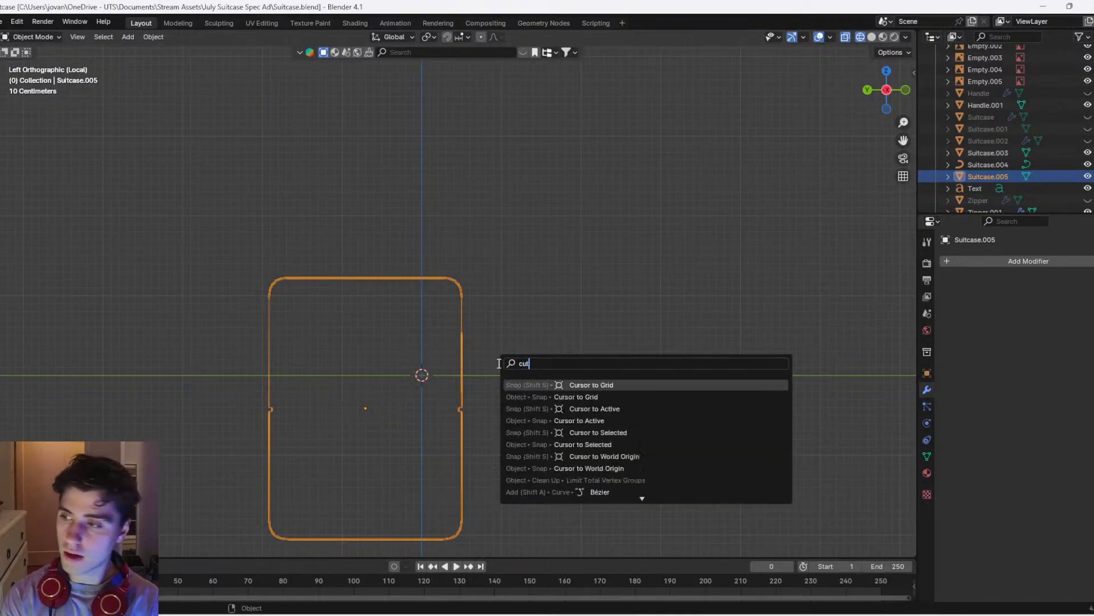
pyautogui.press('Return')
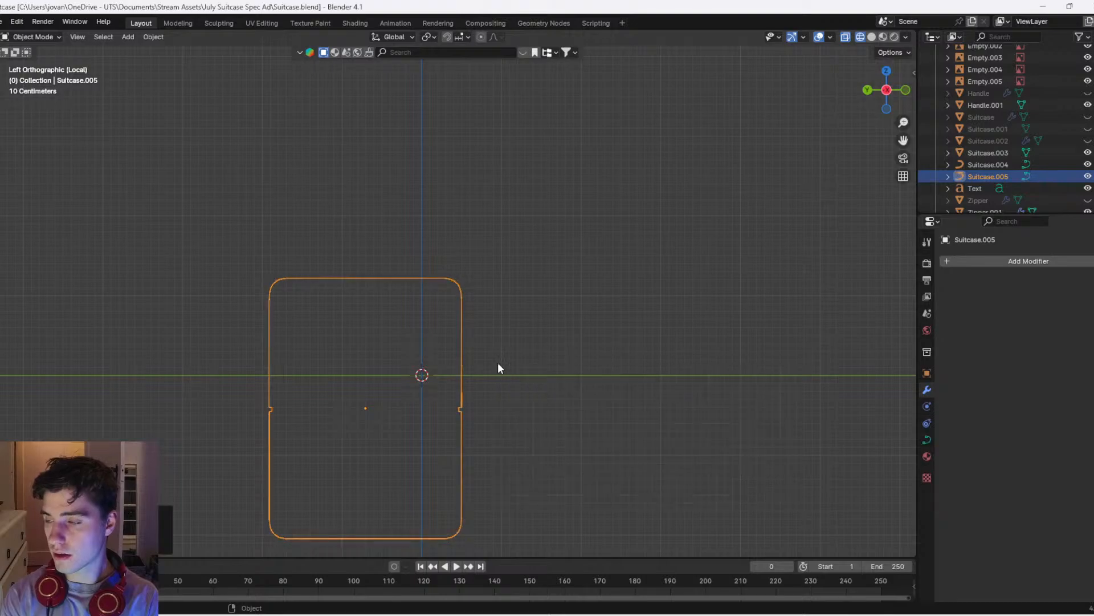
pyautogui.scroll(3, 498, 361)
pyautogui.moveTo(518, 303); pyautogui.dragTo(674, 285, button='middle')
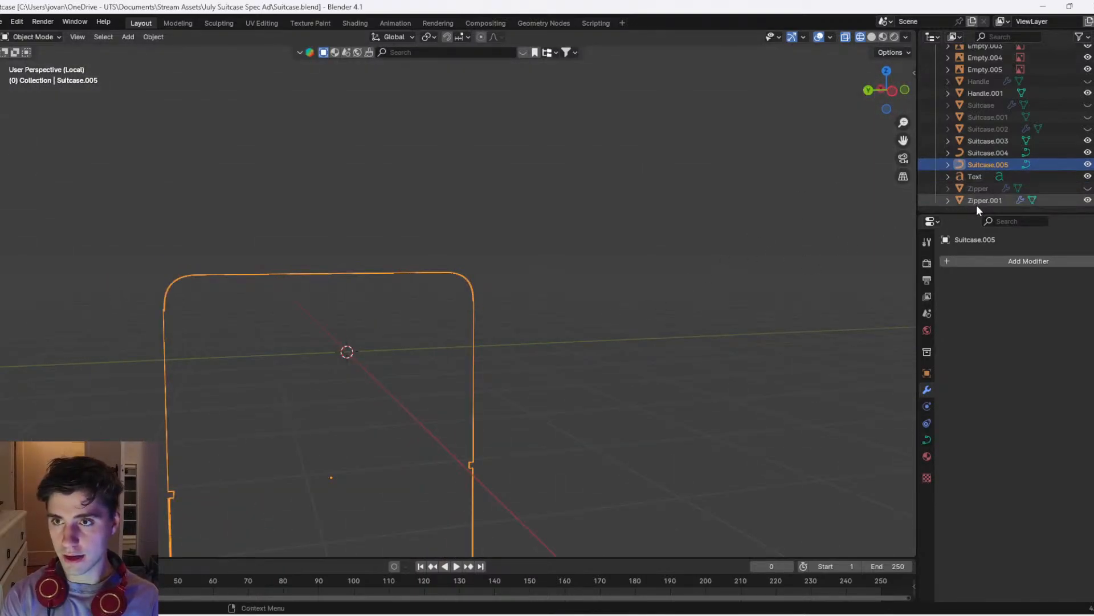
# Select the zipper tooth array Zipper.001 and leave the isolated view to show the whole suitcase
pyautogui.click(980, 209)
pyautogui.press('KP_Divide')
pyautogui.moveTo(550, 294); pyautogui.dragTo(492, 253, button='middle')
pyautogui.press('x')
pyautogui.moveTo(633, 270); pyautogui.dragTo(696, 272, button='middle')
# Add a Curve modifier to the zipper tooth array, after its Array modifier
pyautogui.click(1020, 261)
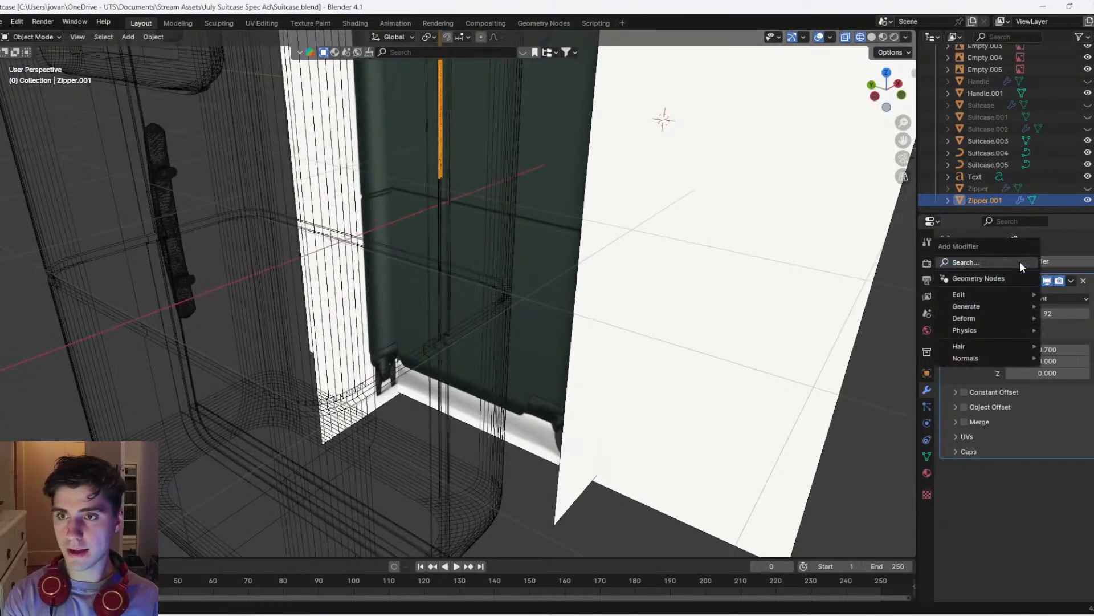
pyautogui.write('v')
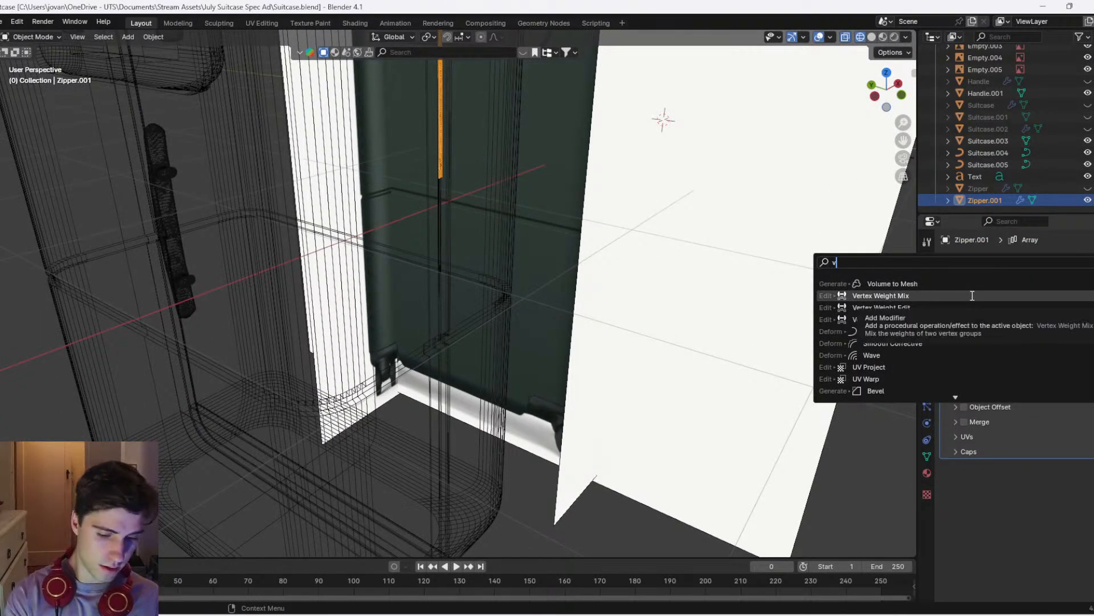
pyautogui.write('u')
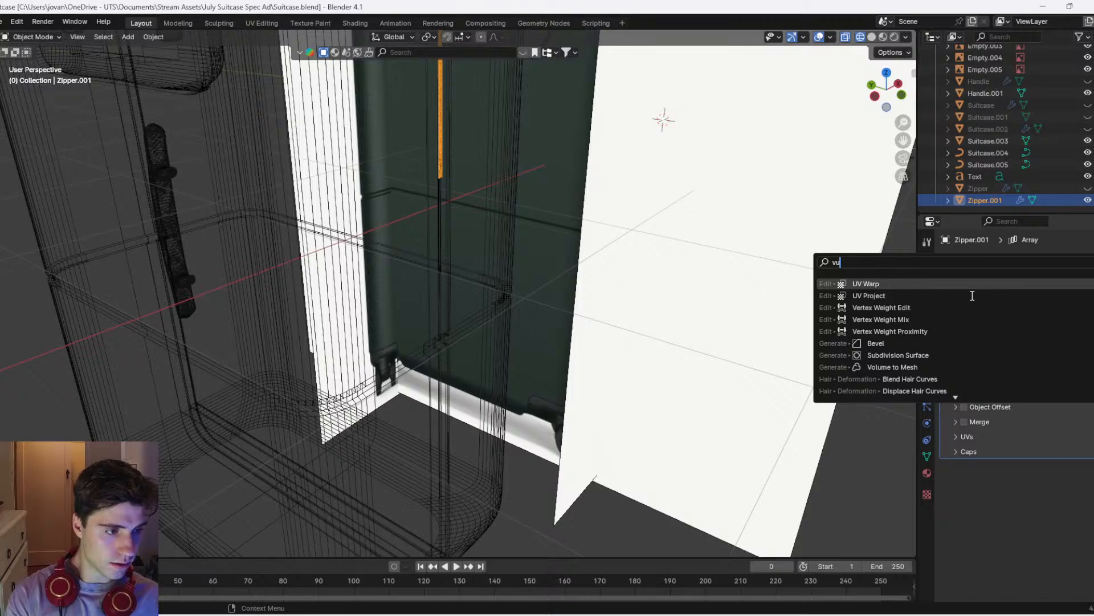
pyautogui.write('t')
pyautogui.press('super')
pyautogui.press('super')
pyautogui.press('BackSpace')
pyautogui.press('BackSpace')
pyautogui.press('BackSpace')
pyautogui.write('cur')
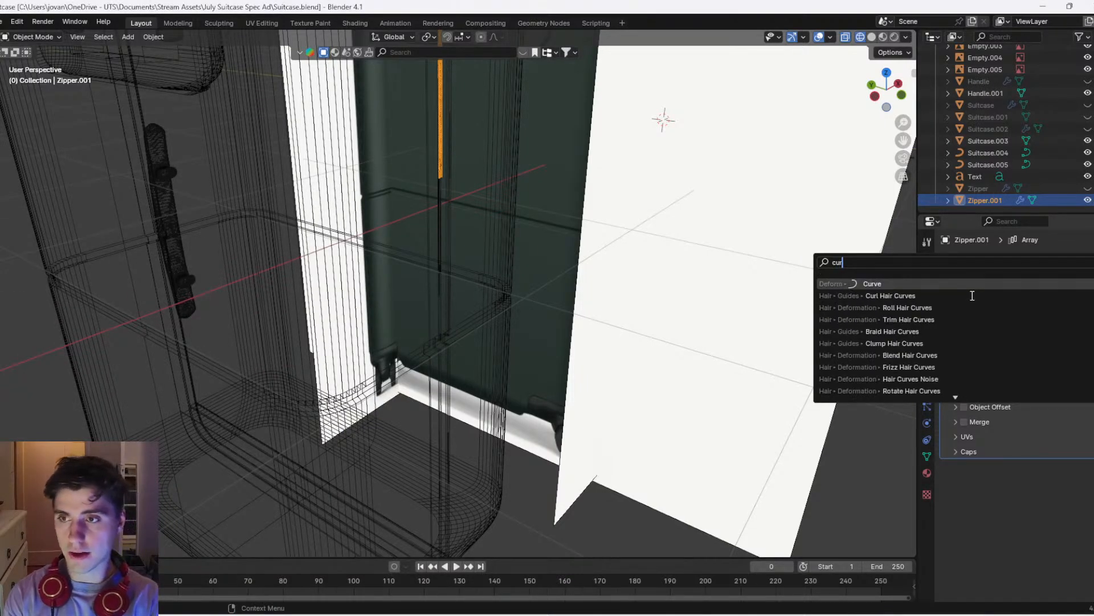
pyautogui.press('Return')
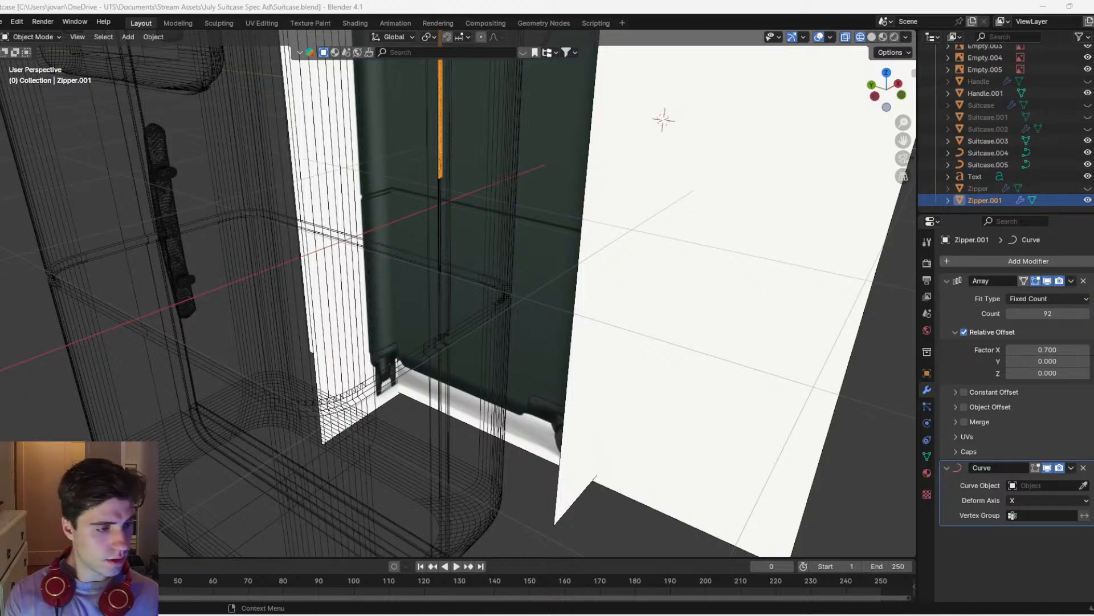
# Examine the tooth array's position on the suitcase from the side and up close in solid shading
pyautogui.scroll(-6, 484, 212)
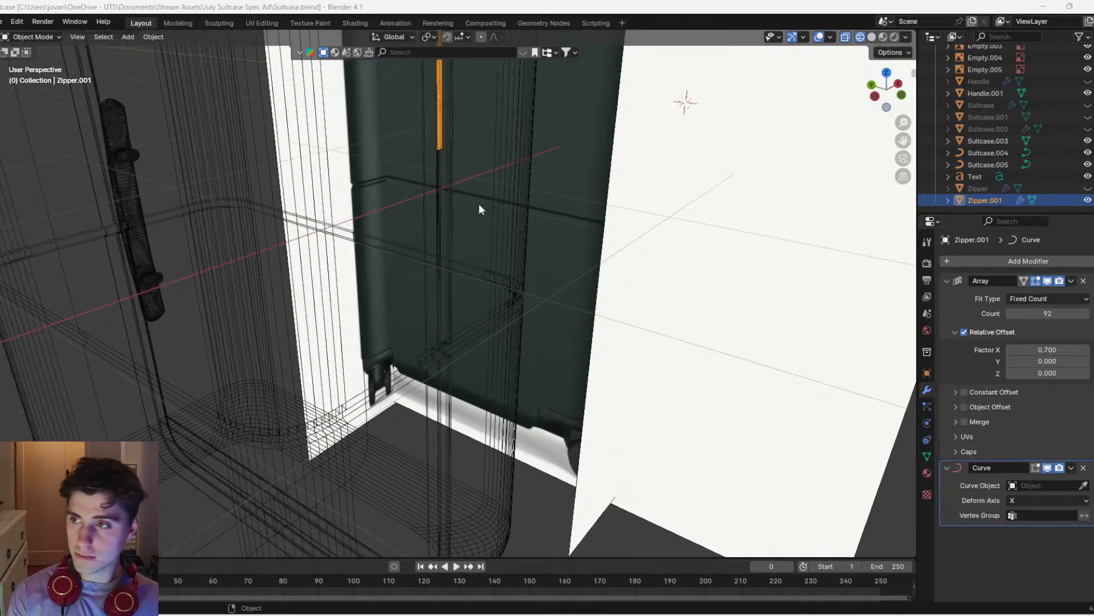
pyautogui.click(875, 101)
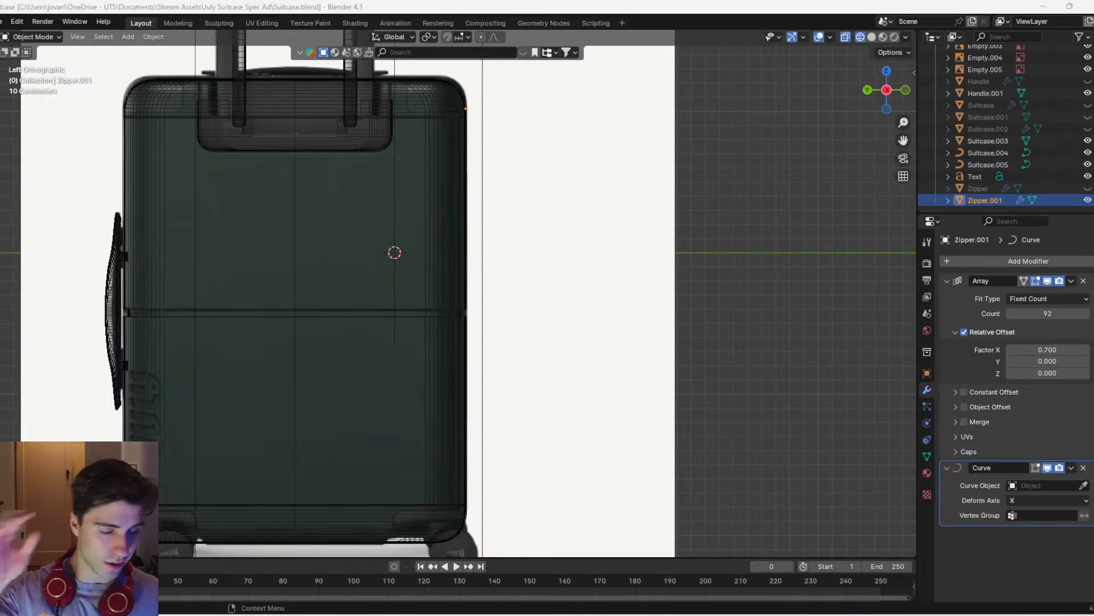
pyautogui.scroll(-2, 607, 225)
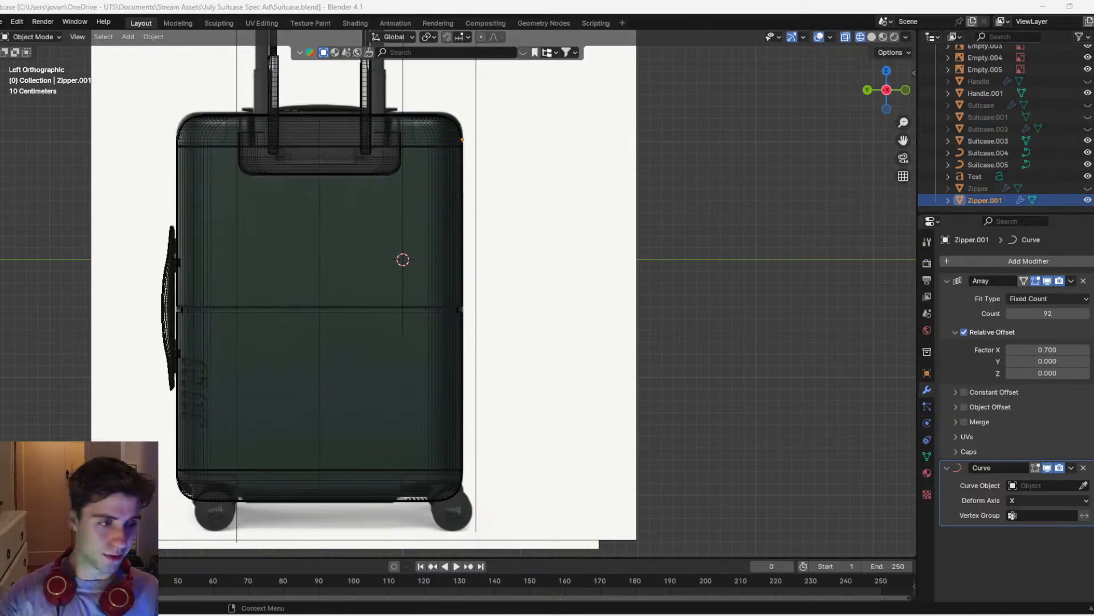
pyautogui.scroll(-1, 543, 213)
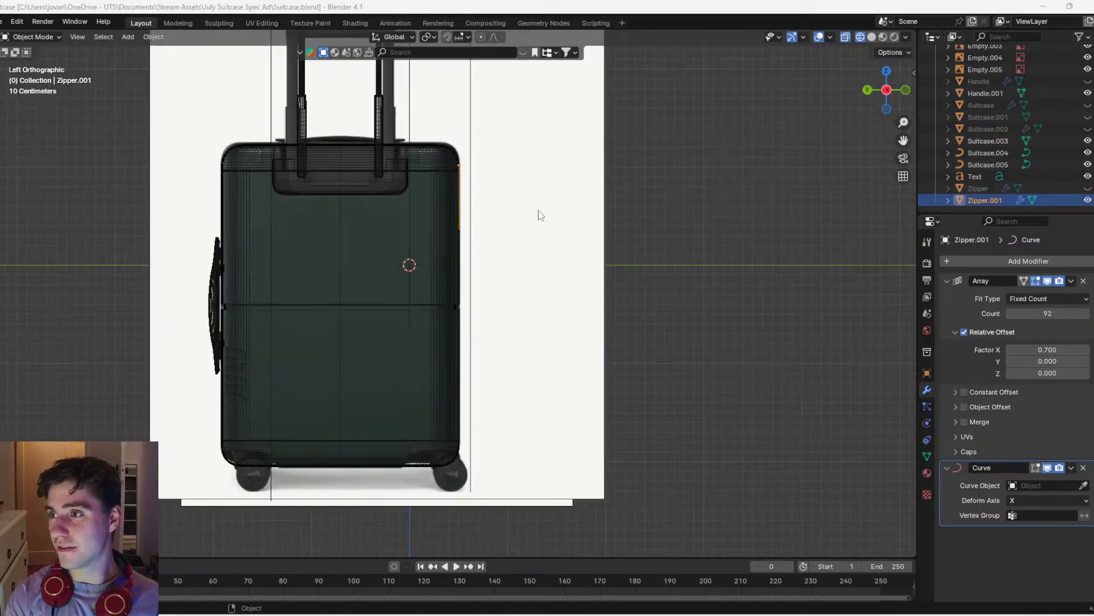
pyautogui.scroll(3, 525, 220)
pyautogui.scroll(-3, 536, 292)
pyautogui.scroll(2, 536, 292)
pyautogui.scroll(-2, 498, 274)
pyautogui.moveTo(600, 275); pyautogui.dragTo(553, 294, button='middle')
pyautogui.hotkey('shift', 'z')
pyautogui.scroll(6, 650, 252)
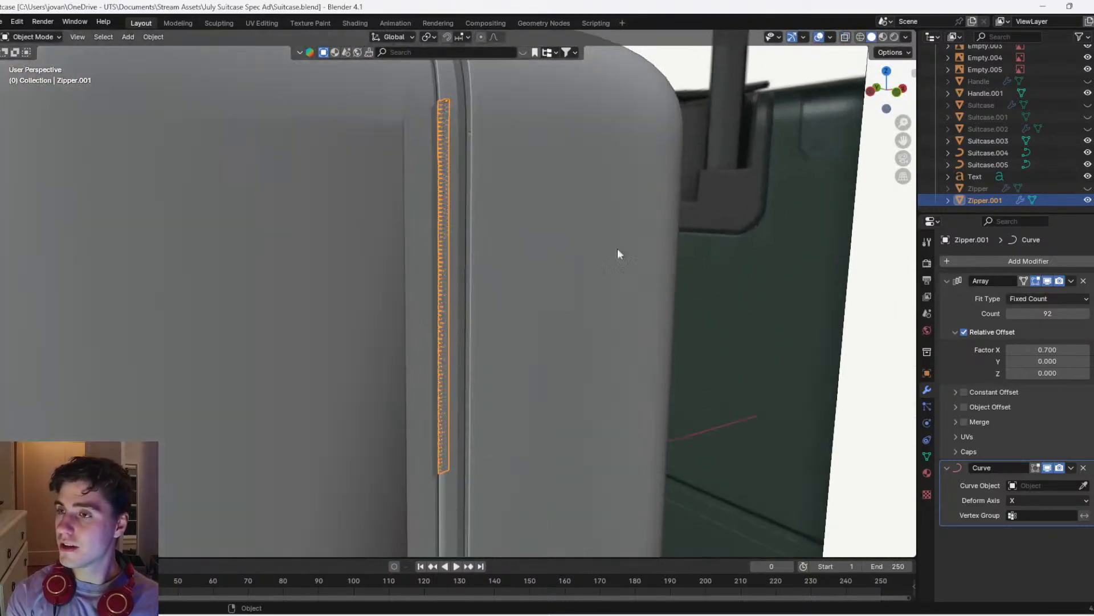
# Set the Curve modifier's curve object to Suitcase.005 and show the front view in wireframe
pyautogui.click(903, 94)
pyautogui.click(1048, 485)
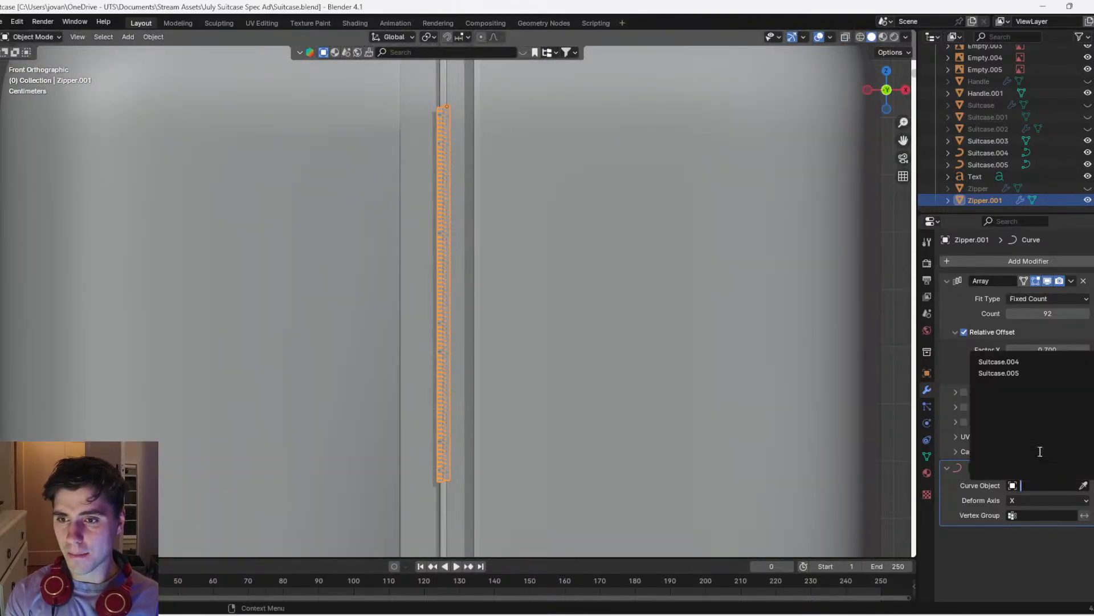
pyautogui.click(1012, 370)
pyautogui.scroll(-7, 513, 336)
pyautogui.press('z')
pyautogui.click(268, 317)
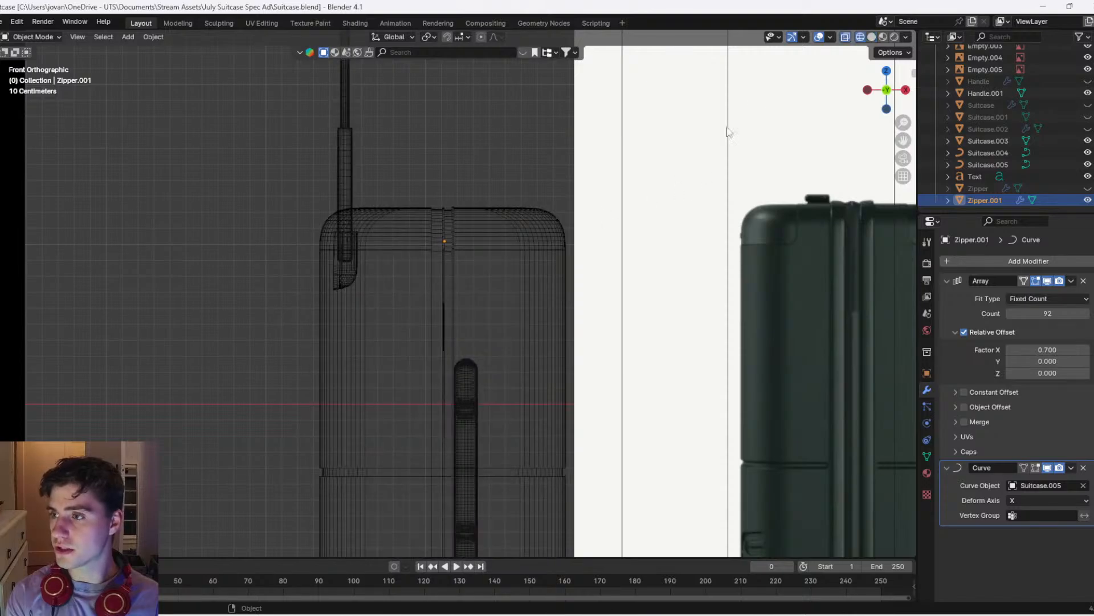
# Raise the zipper tooth array's count to 202 while viewing the suitcase from the side
pyautogui.click(868, 90)
pyautogui.scroll(-4, 342, 288)
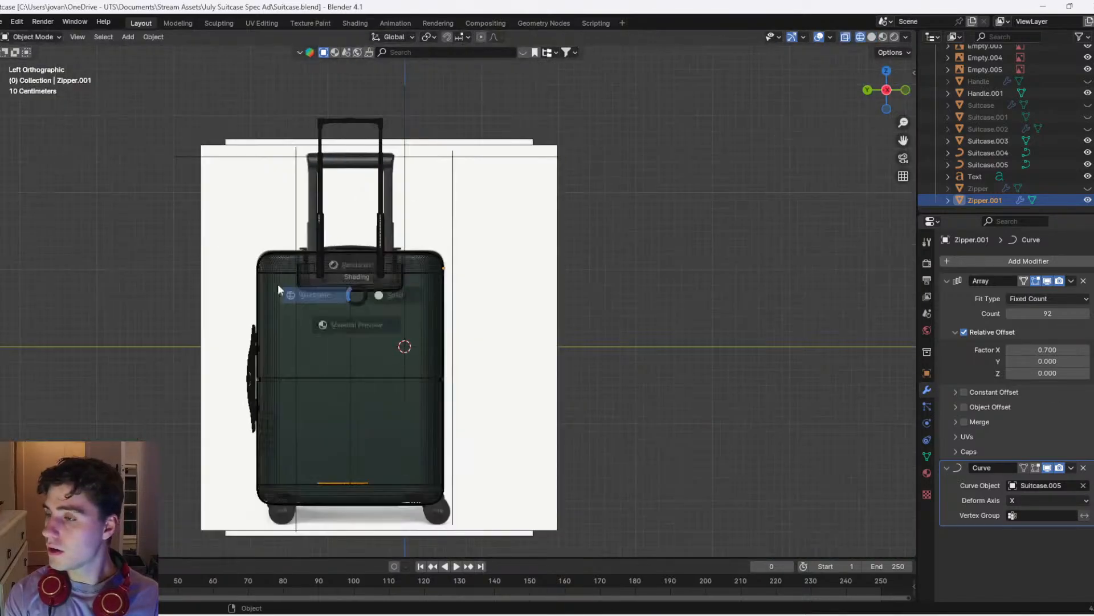
pyautogui.scroll(2, 365, 303)
pyautogui.moveTo(1027, 314); pyautogui.dragTo(1061, 314)
pyautogui.keyDown('shift'); pyautogui.moveTo(401, 379); pyautogui.dragTo(486, 293, button='middle'); pyautogui.keyUp('shift')
pyautogui.moveTo(1028, 312); pyautogui.dragTo(1085, 313)
pyautogui.press('g')
pyautogui.rightClick(332, 476)
pyautogui.press('g')
pyautogui.press('x')
pyautogui.rightClick(406, 478)
pyautogui.press('g')
pyautogui.press('y')
pyautogui.rightClick(410, 467)
pyautogui.moveTo(626, 338); pyautogui.dragTo(563, 372, button='middle')
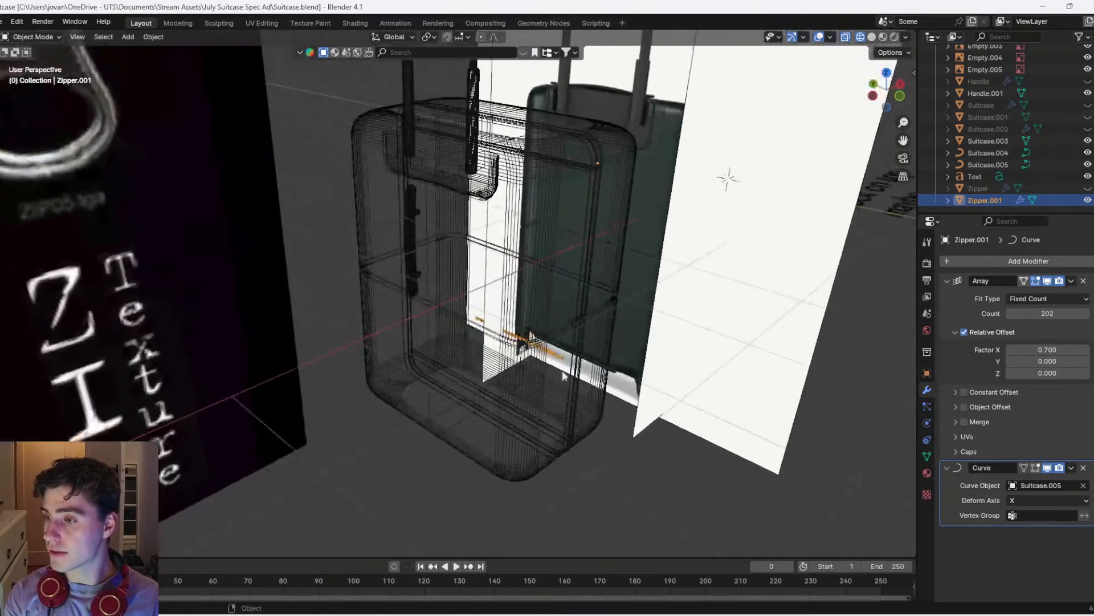
# Set Zipper.001's location to 0 m on the X, Y and Z axes
pyautogui.click(876, 95)
pyautogui.click(927, 373)
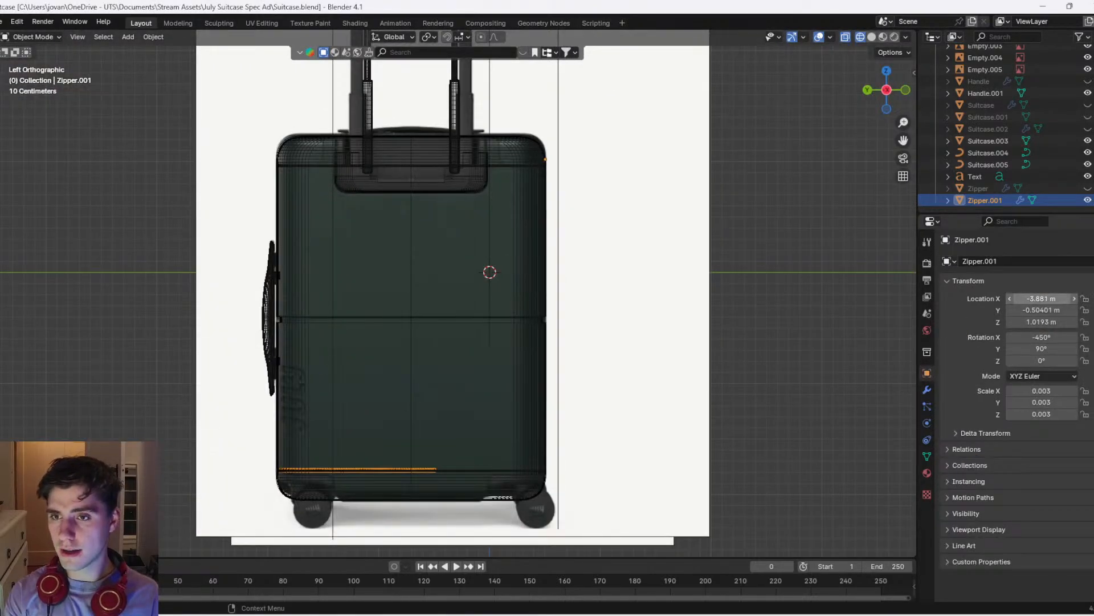
pyautogui.click(1039, 300)
pyautogui.write('0')
pyautogui.press('Return')
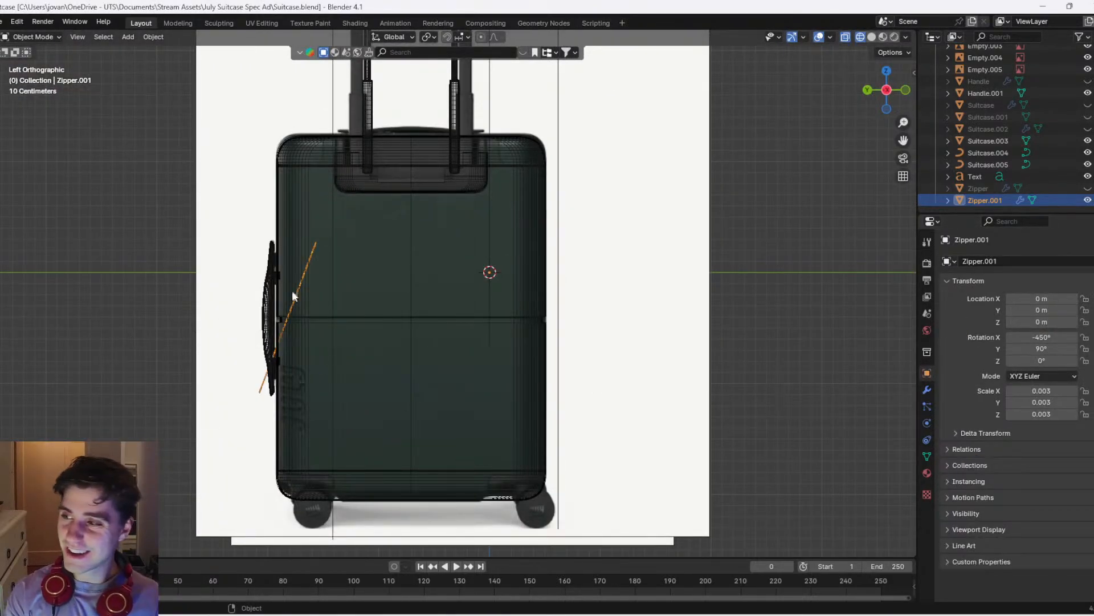
pyautogui.scroll(2, 392, 285)
pyautogui.moveTo(392, 285); pyautogui.dragTo(319, 256, button='middle')
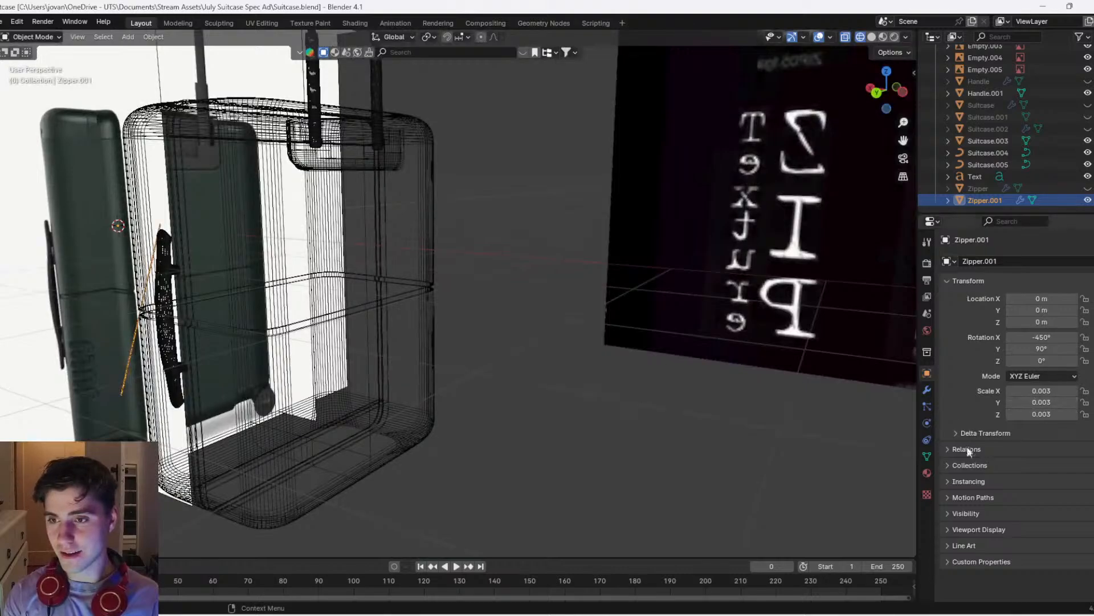
# Try Y as the Curve modifier's deform axis, and set it to Z
pyautogui.click(927, 390)
pyautogui.click(1019, 500)
pyautogui.click(1019, 520)
pyautogui.click(1031, 502)
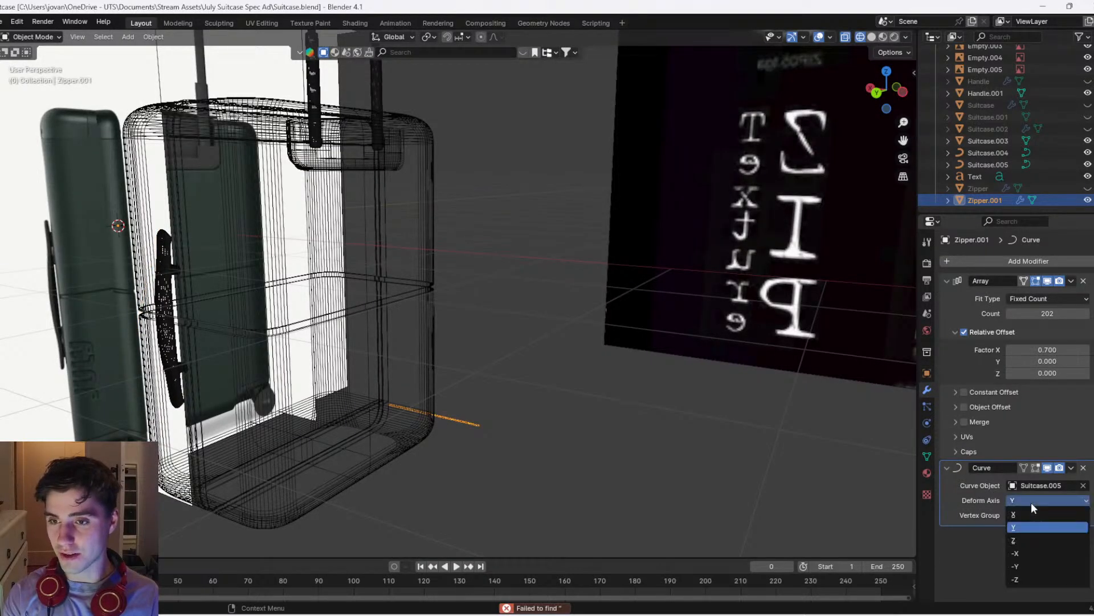
pyautogui.click(1031, 532)
pyautogui.scroll(-5, 538, 289)
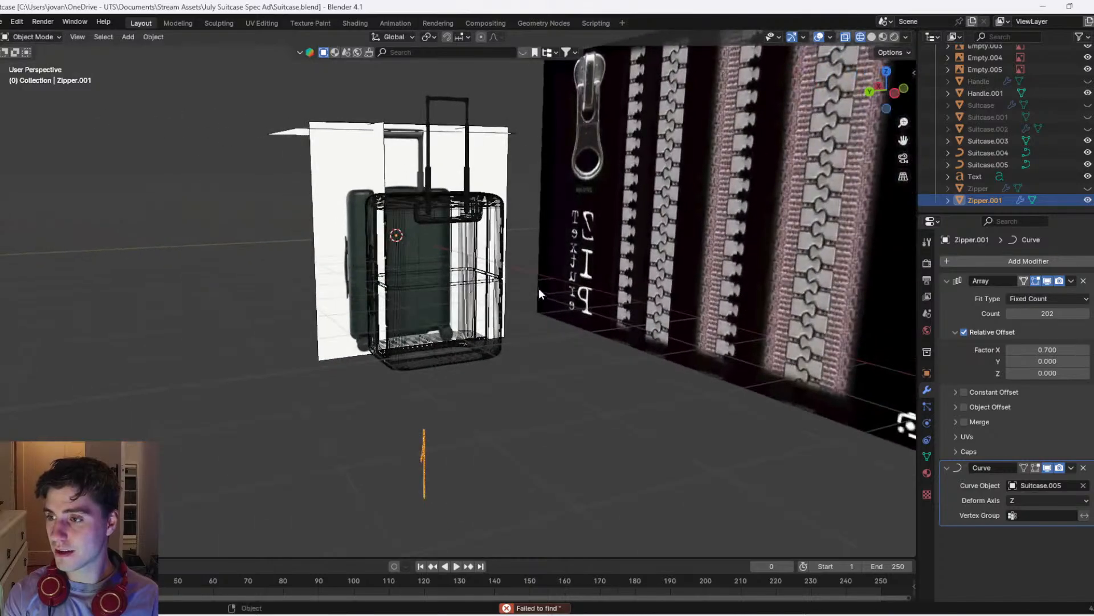
pyautogui.click(869, 92)
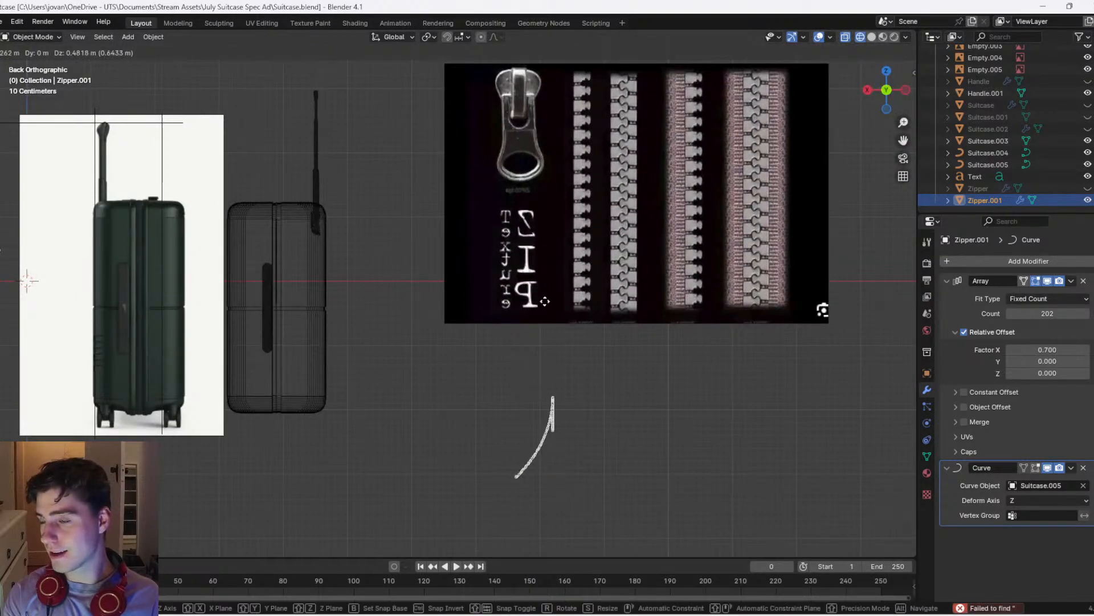
pyautogui.press('g')
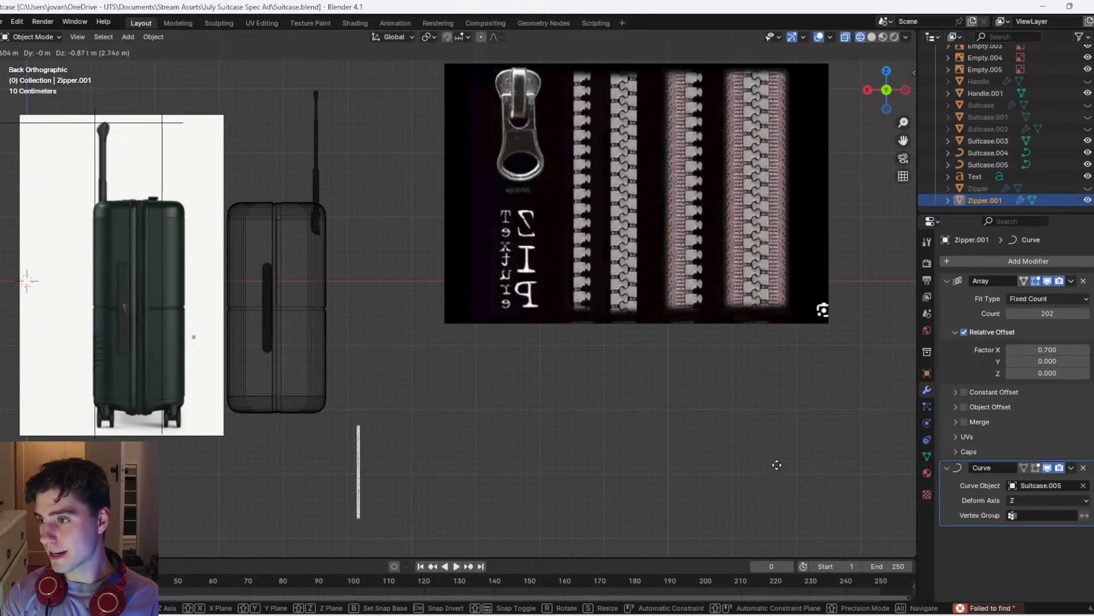
pyautogui.press('Escape')
pyautogui.press('z')
pyautogui.click(319, 321)
# Select the curve Suitcase.005 and move it along X so it stands clear beside the suitcase
pyautogui.scroll(1, 336, 307)
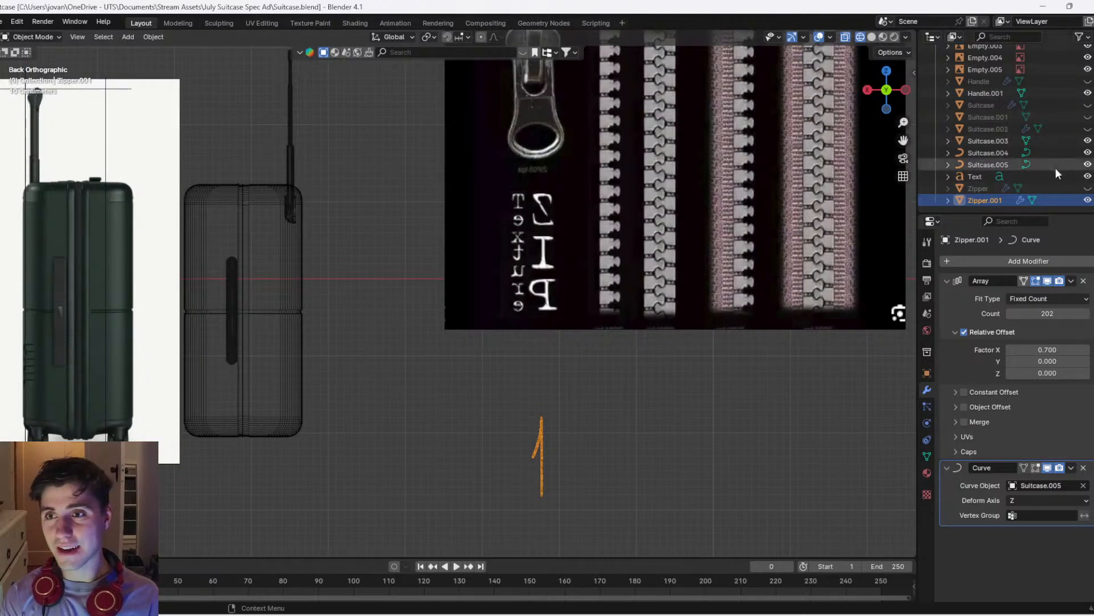
pyautogui.click(984, 164)
pyautogui.press('z')
pyautogui.click(303, 269)
pyautogui.press('g')
pyautogui.rightClick(392, 244)
pyautogui.press('g')
pyautogui.press('y')
pyautogui.rightClick(456, 247)
pyautogui.press('g')
pyautogui.press('x')
pyautogui.click(504, 268)
# Move the zipper tooth array over to the curve Suitcase.005 and snap it to that curve as the active object
pyautogui.click(806, 453)
pyautogui.press('g')
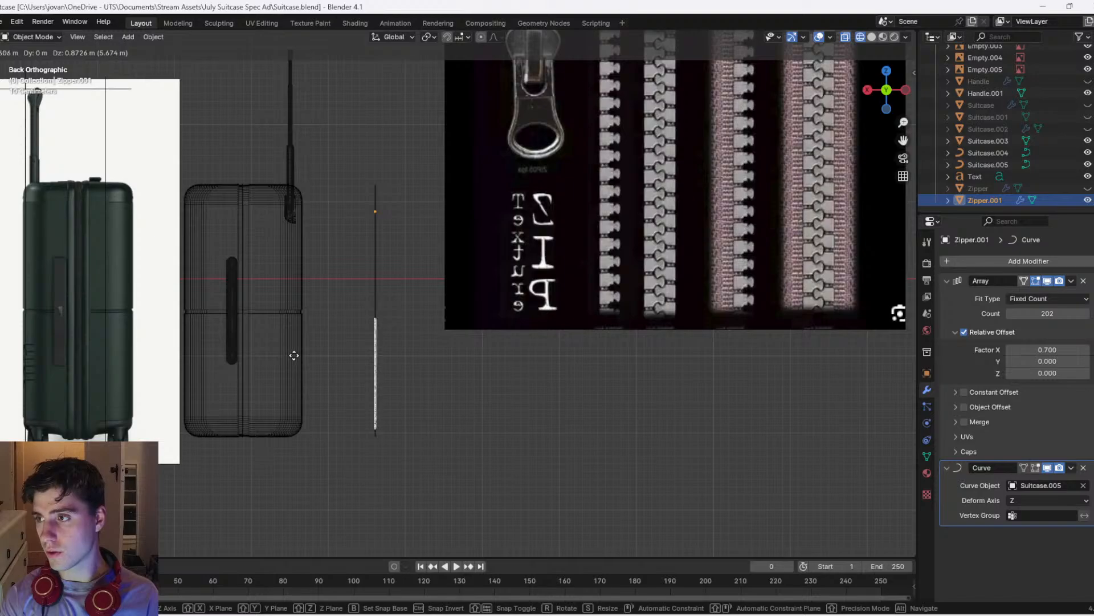
pyautogui.click(293, 356)
pyautogui.keyDown('shift'); pyautogui.click(375, 268); pyautogui.keyUp('shift')
pyautogui.rightClick(375, 269)
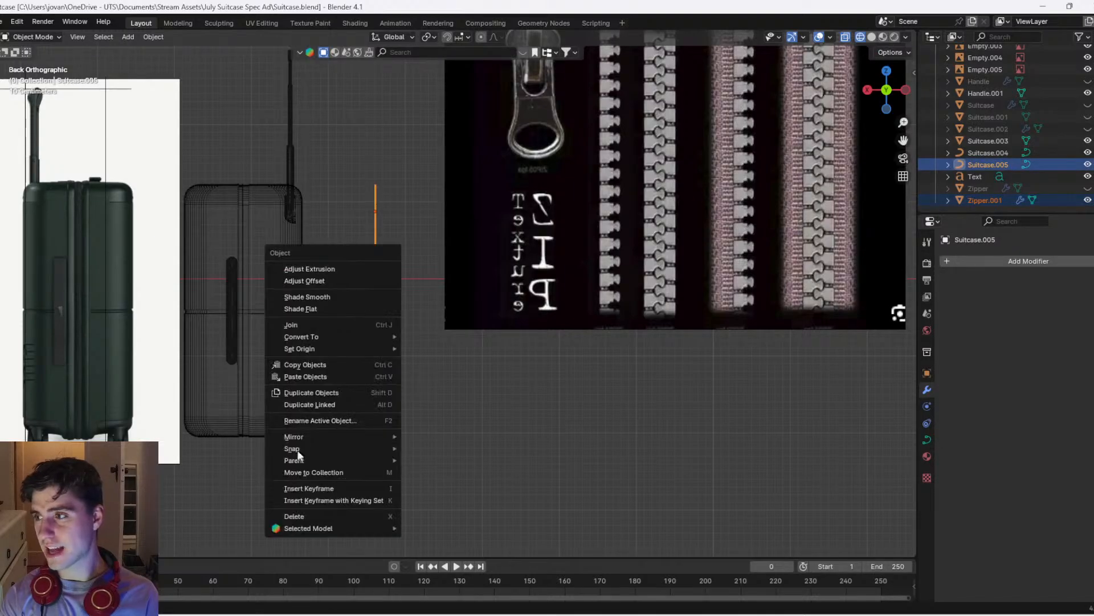
pyautogui.moveTo(348, 449)
pyautogui.click(472, 483)
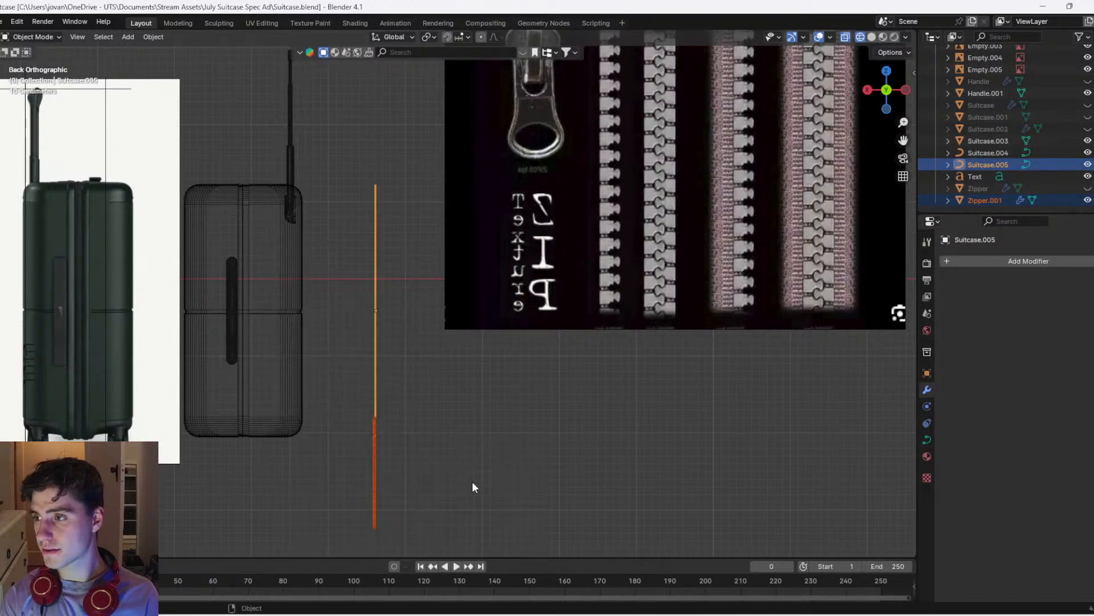
# Set the tooth array's count to 340 and move the array along Z to run along the curve's straight side
pyautogui.click(375, 474)
pyautogui.moveTo(392, 443); pyautogui.dragTo(508, 367, button='middle')
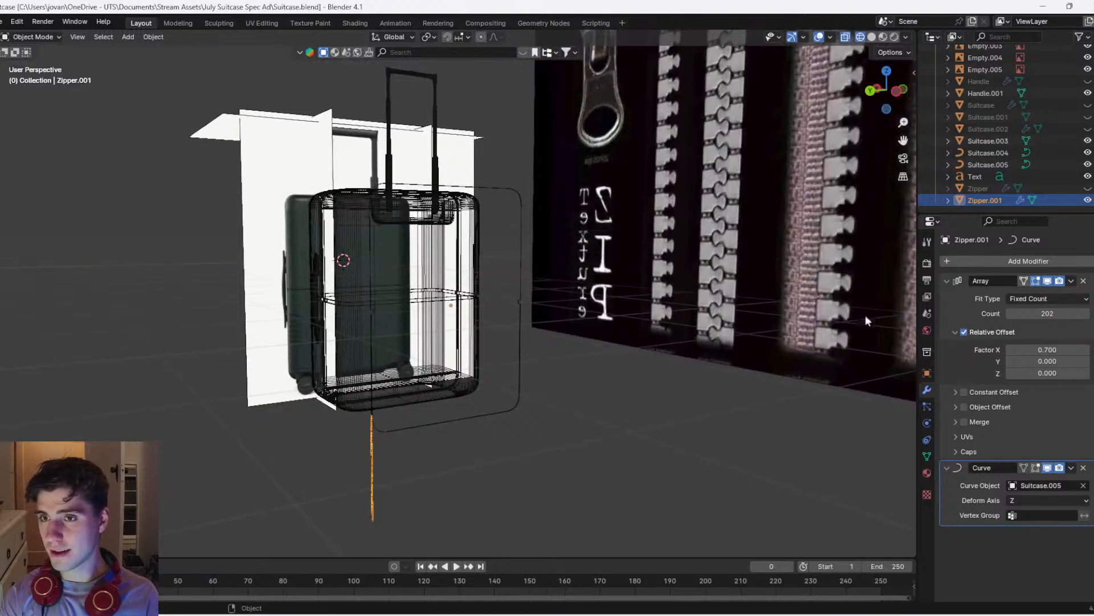
pyautogui.click(1052, 312)
pyautogui.moveTo(1074, 309); pyautogui.dragTo(1090, 310)
pyautogui.click(895, 94)
pyautogui.scroll(-5, 522, 334)
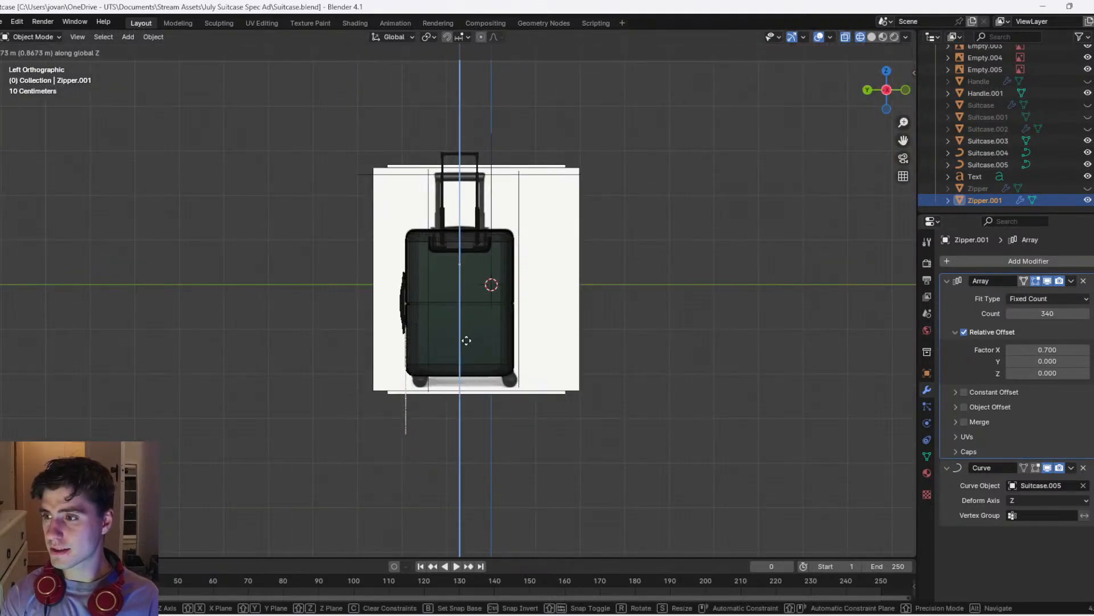
pyautogui.moveTo(464, 281); pyautogui.dragTo(593, 345, button='middle')
# Isolate the curve Suitcase.005 with the tooth array, show them in left view and select only Zipper.001
pyautogui.click(605, 346)
pyautogui.press('.')
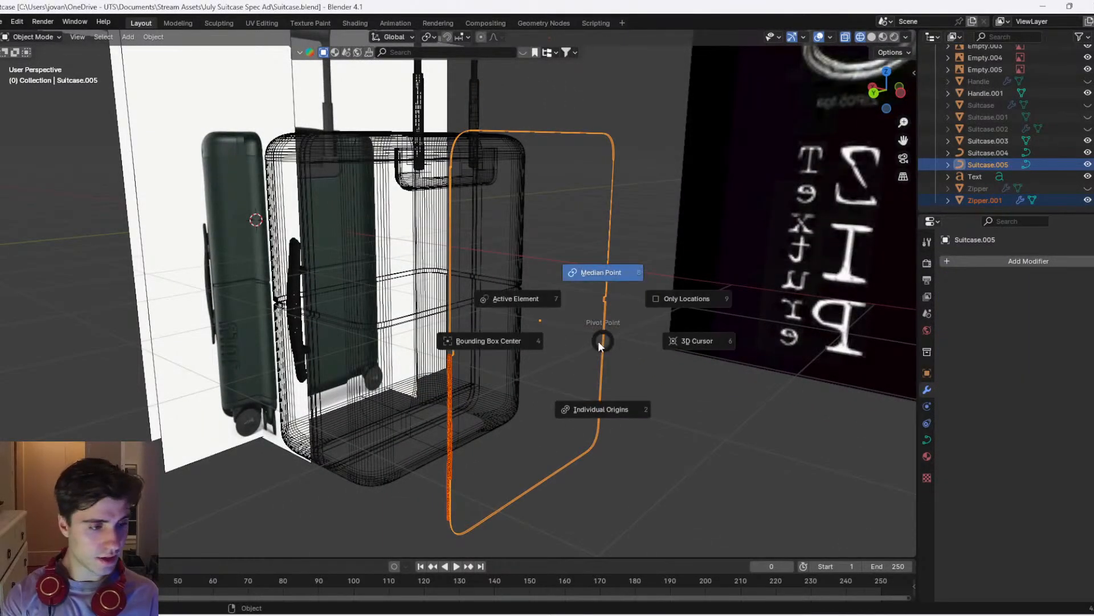
pyautogui.press('Escape')
pyautogui.press('/')
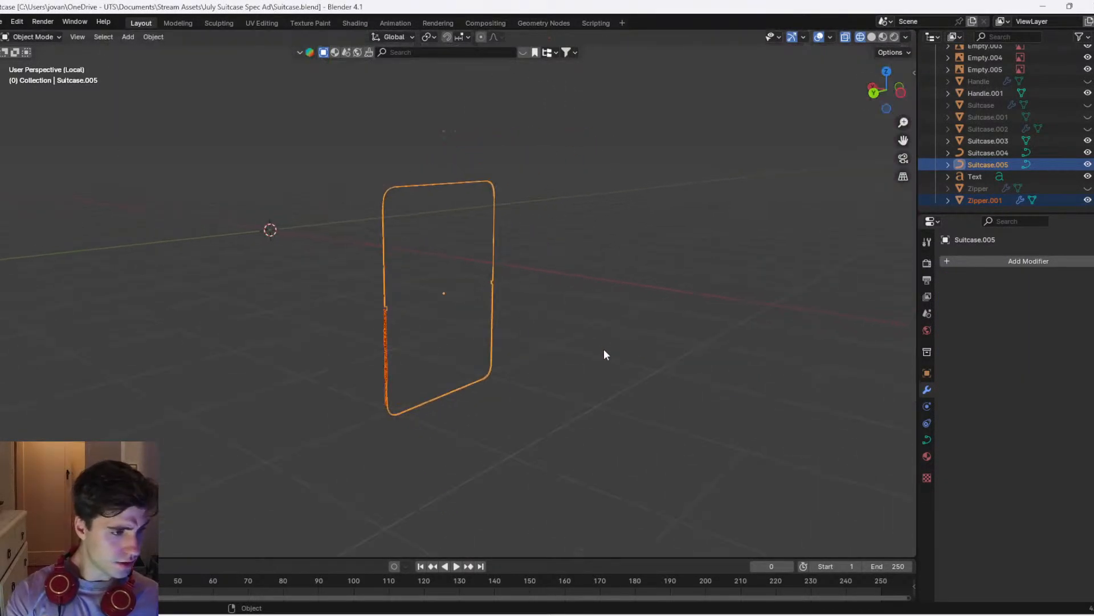
pyautogui.click(900, 94)
pyautogui.scroll(4, 477, 268)
pyautogui.click(277, 325)
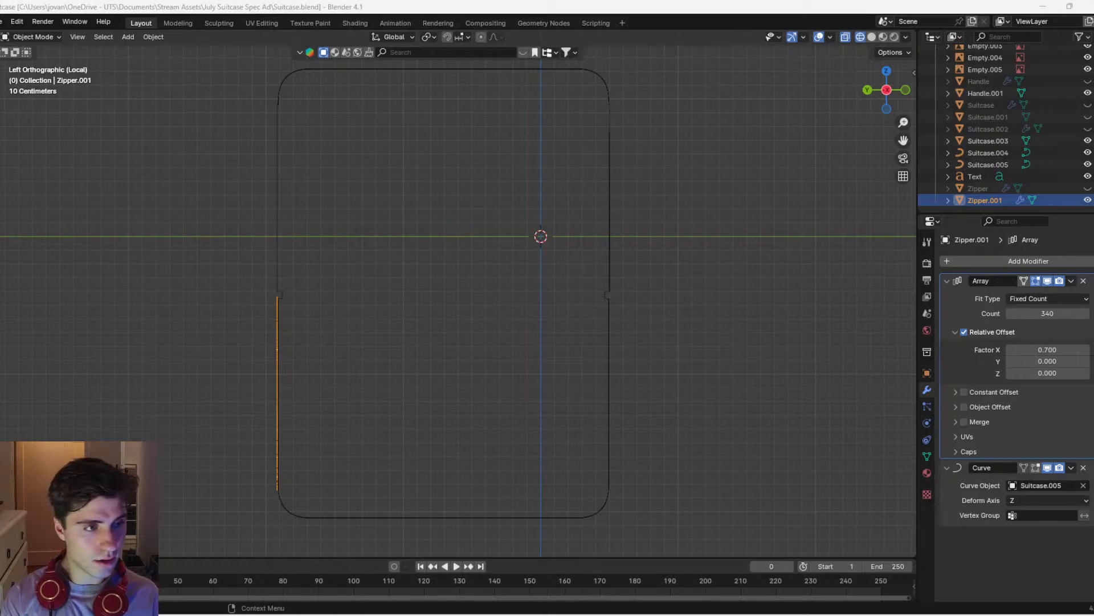
# Switch to the browser's Google results for bryce 3d and check the DAZ 3D page and the image results
pyautogui.moveTo(1093, 306); pyautogui.dragTo(485, 1)
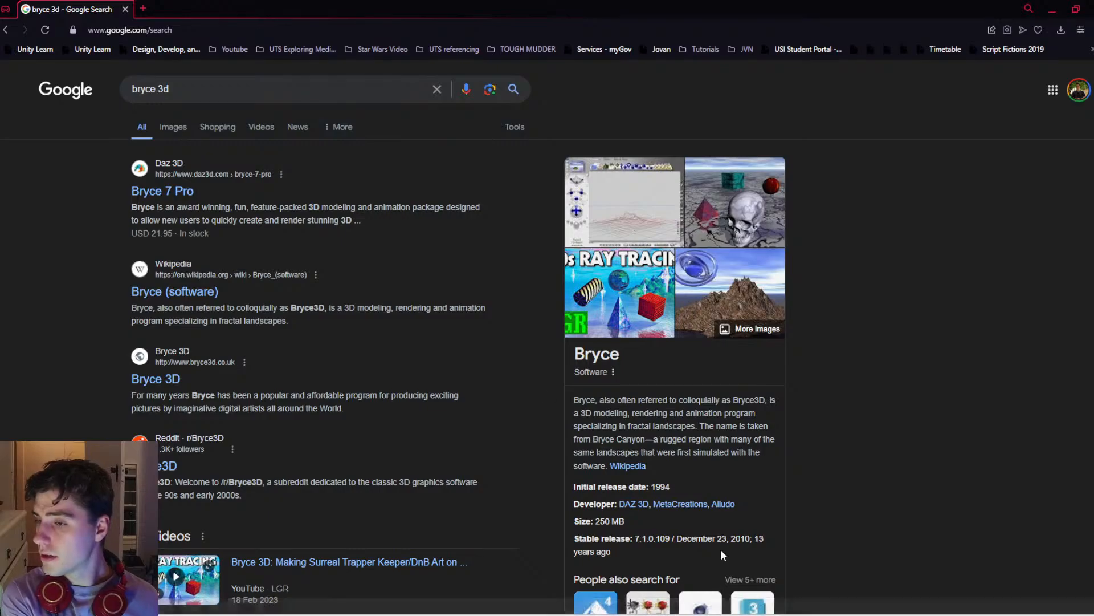
pyautogui.middleClick(232, 180)
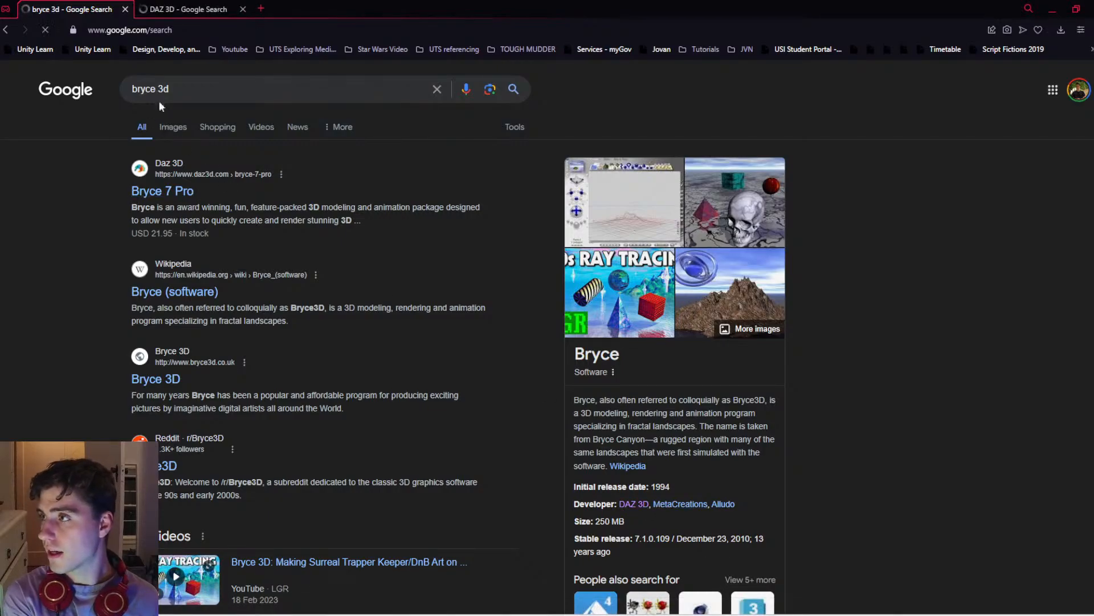
pyautogui.click(188, 8)
pyautogui.click(183, 192)
pyautogui.click(91, 8)
pyautogui.middleClick(184, 7)
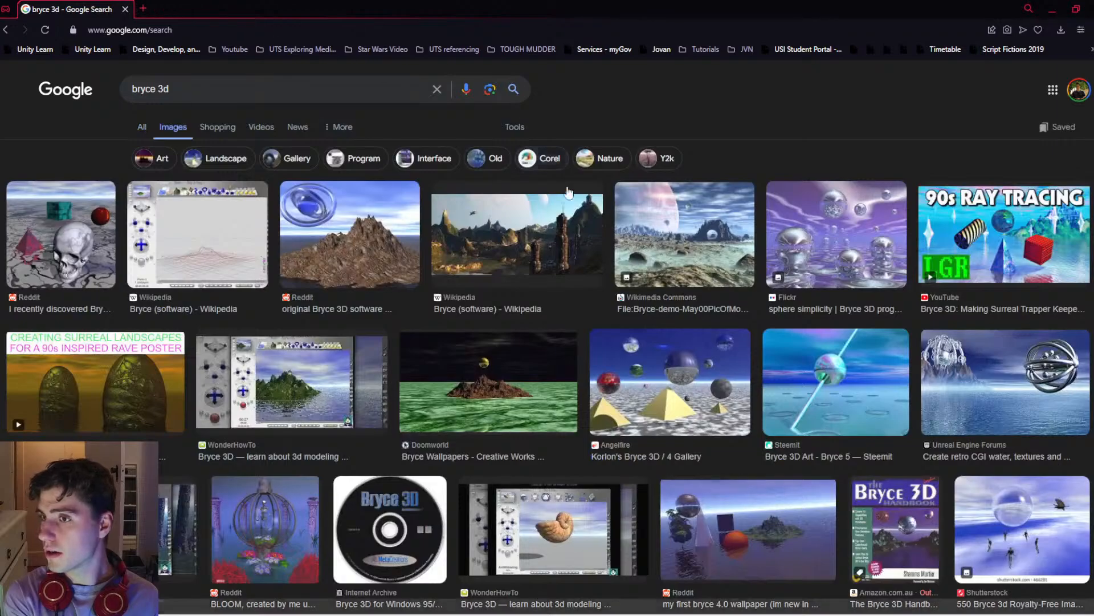
# Return to all bryce 3d results and open the YouTube video "Bryce brought 3D rendering to everyone"
pyautogui.click(143, 128)
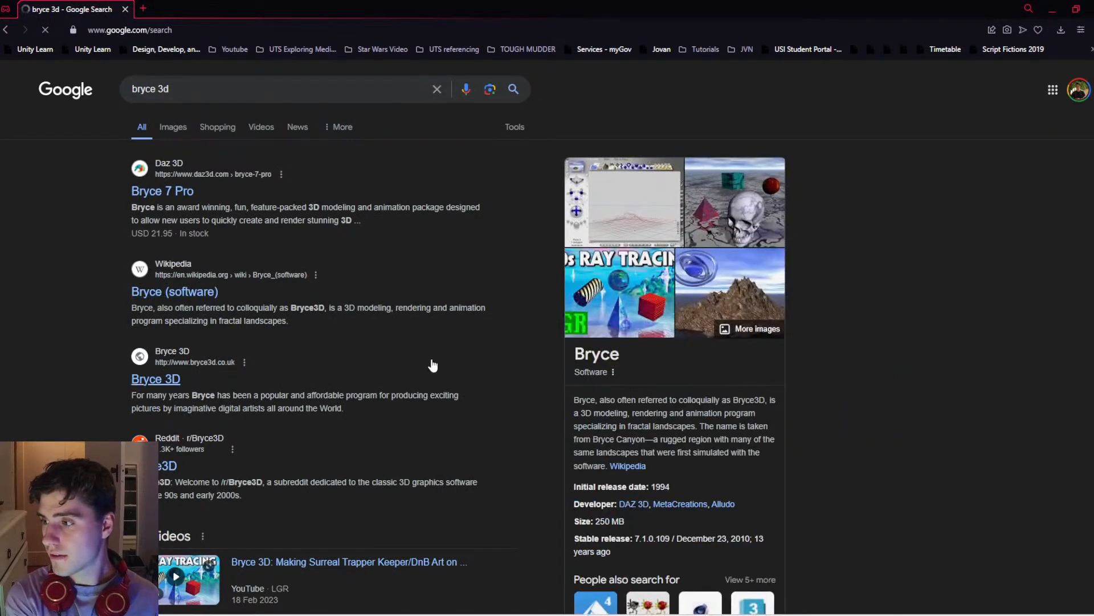
pyautogui.moveTo(238, 520); pyautogui.dragTo(296, 423)
pyautogui.click(296, 423)
pyautogui.keyDown('ctrl'); pyautogui.scroll(-1, 296, 423); pyautogui.keyUp('ctrl')
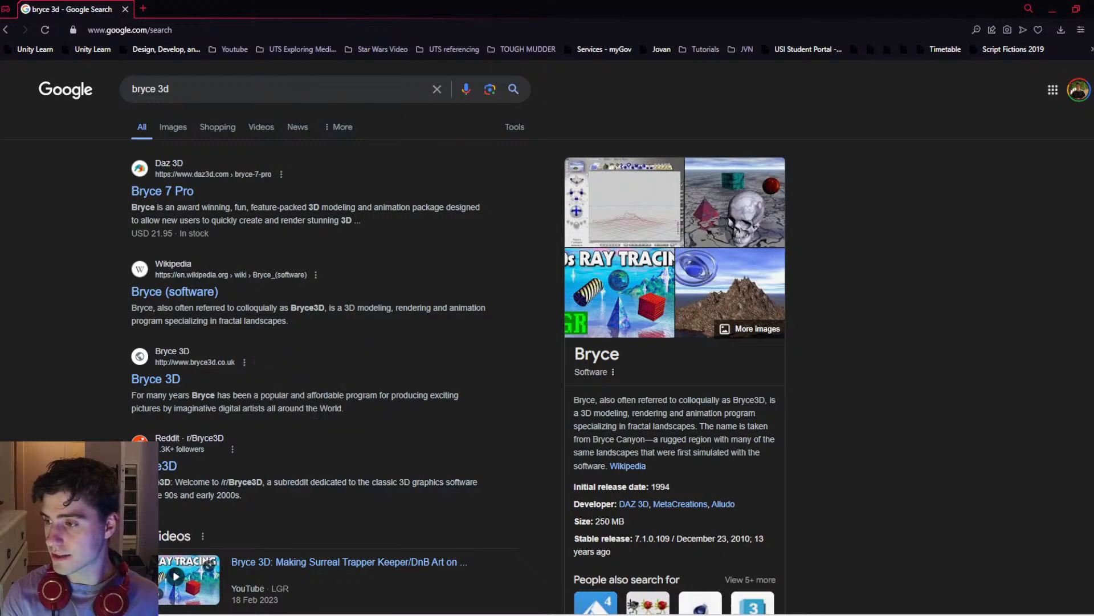
pyautogui.scroll(-4, 297, 423)
pyautogui.keyDown('ctrl'); pyautogui.scroll(1, 296, 423); pyautogui.keyUp('ctrl')
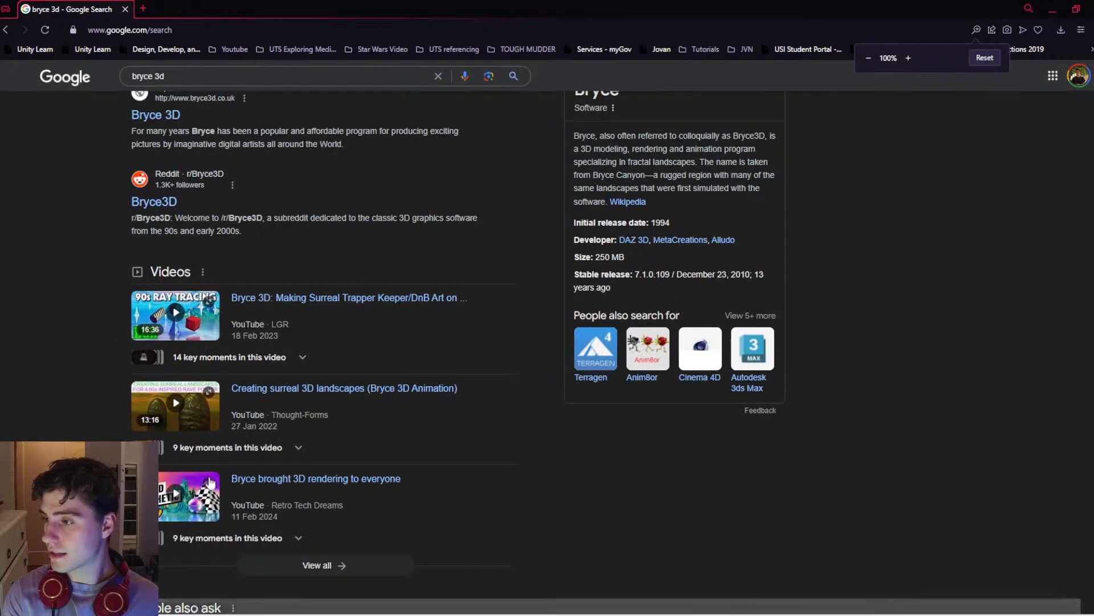
pyautogui.click(325, 489)
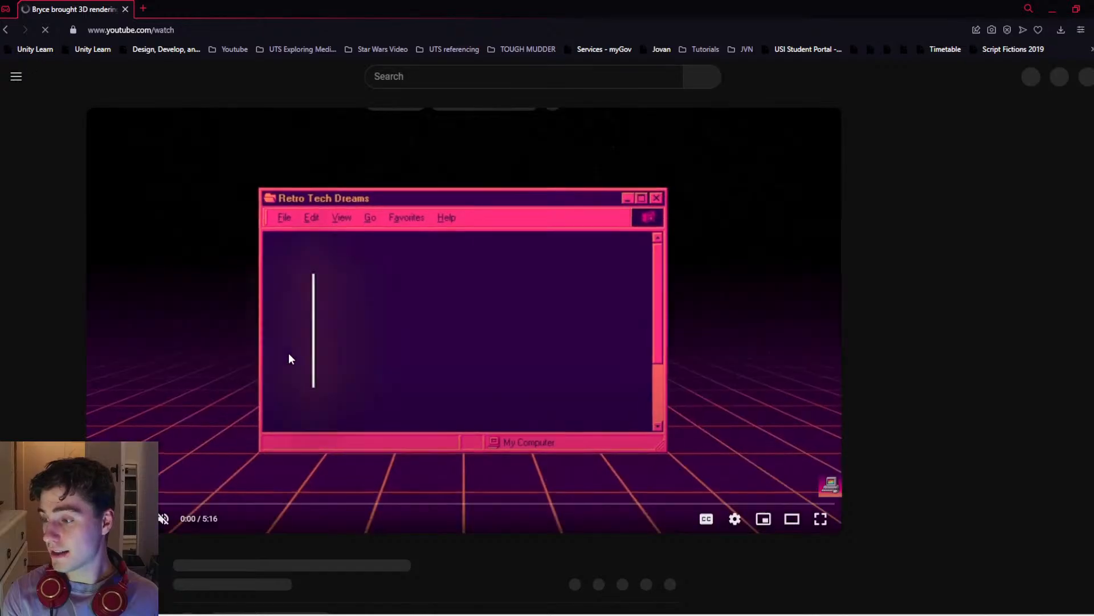
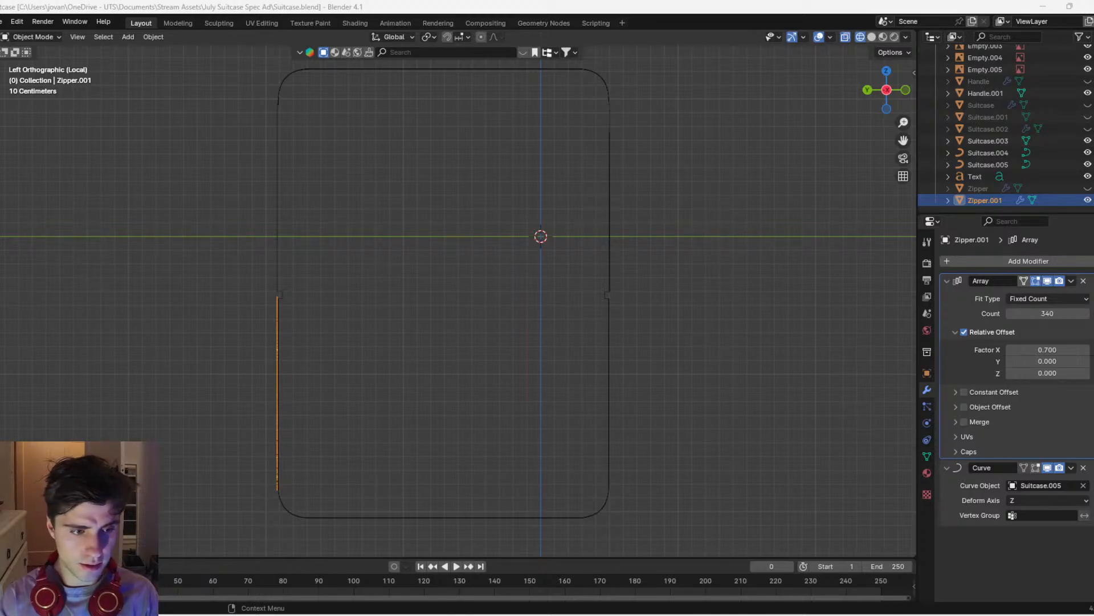
# Look through the Google results for "old 3d software alternative to maya" in the browser, and close the results and video tabs
pyautogui.moveTo(1093, 108); pyautogui.dragTo(429, 95)
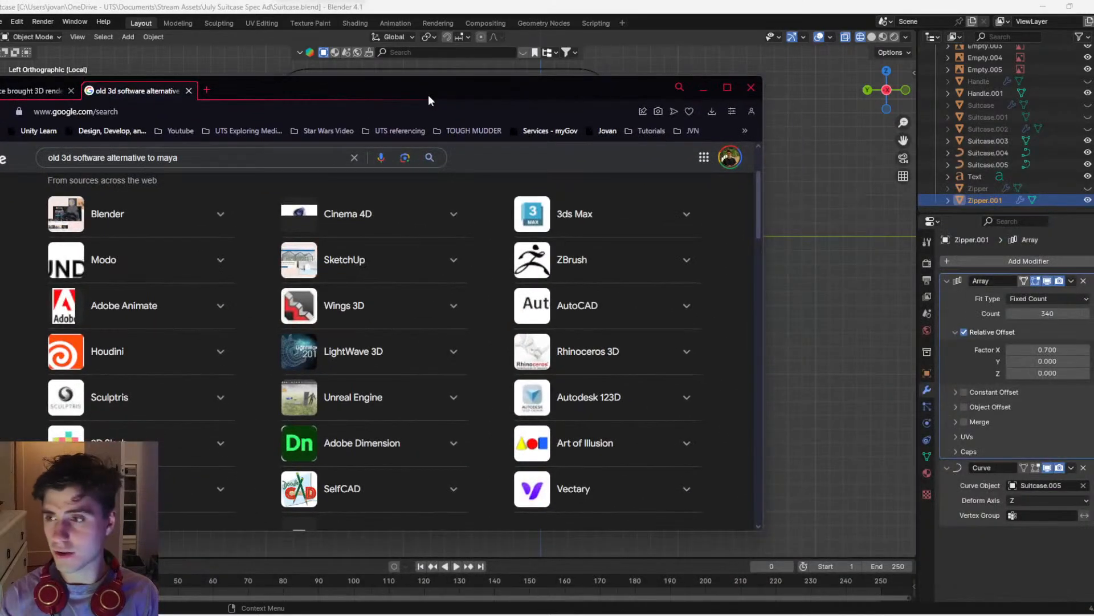
pyautogui.doubleClick(428, 94)
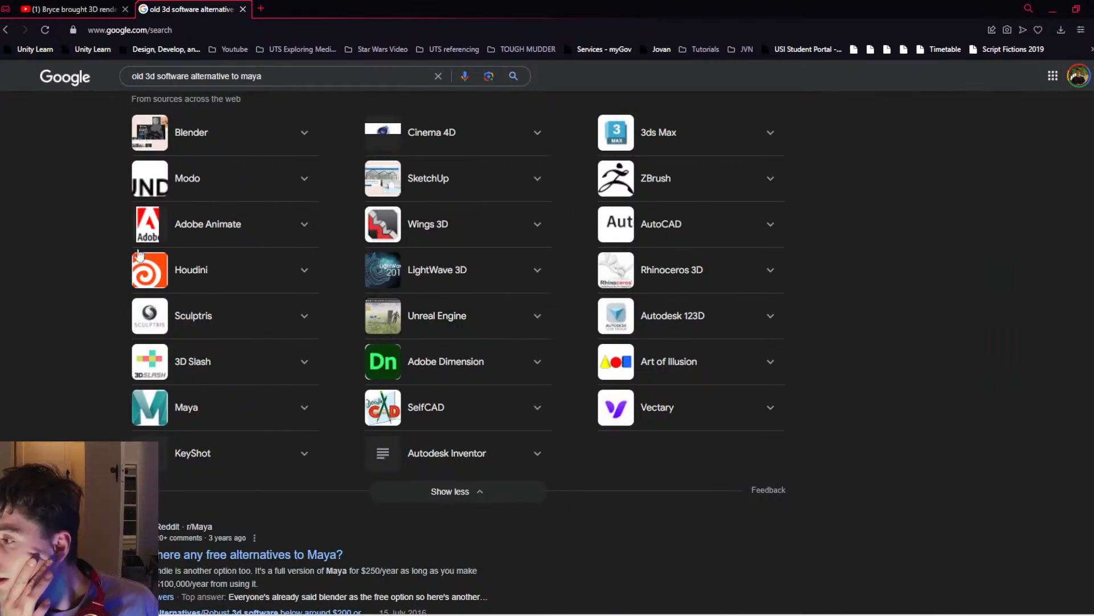
pyautogui.scroll(-10, 602, 408)
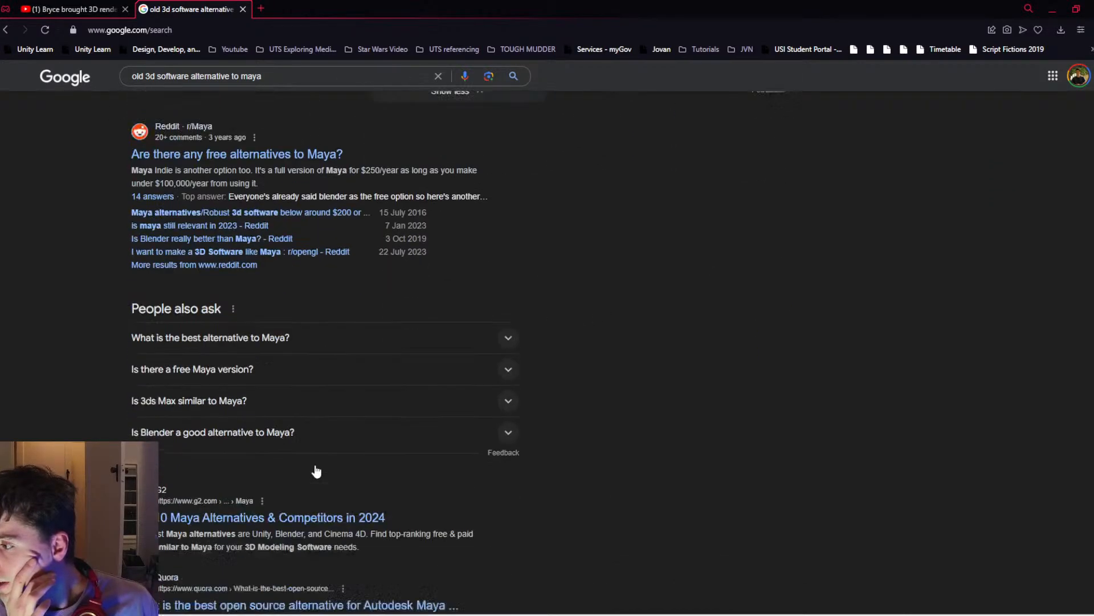
pyautogui.scroll(-6, 457, 415)
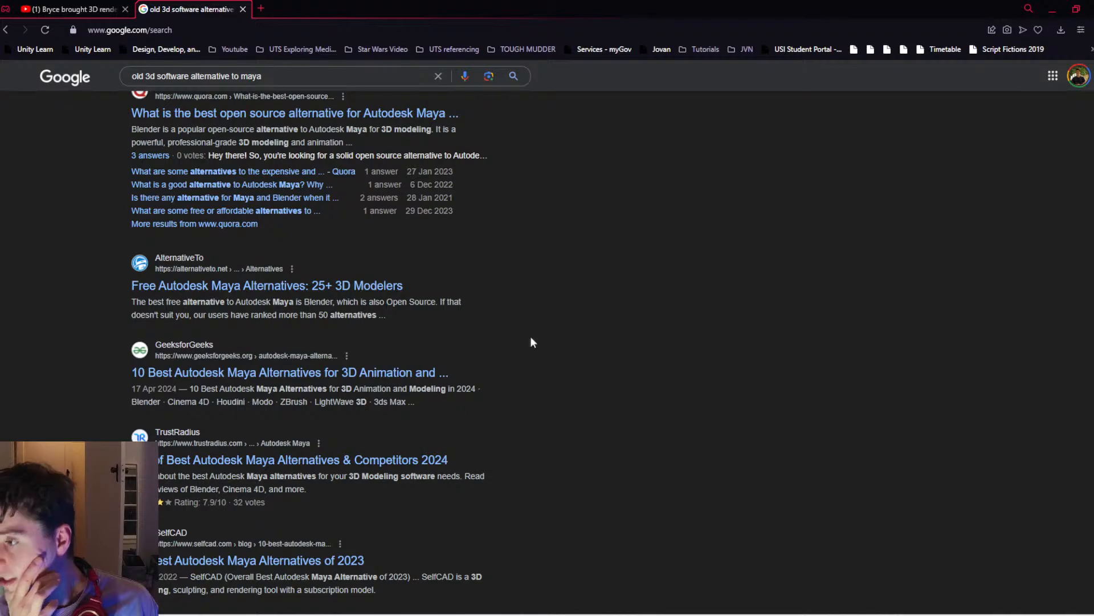
pyautogui.middleClick(194, 11)
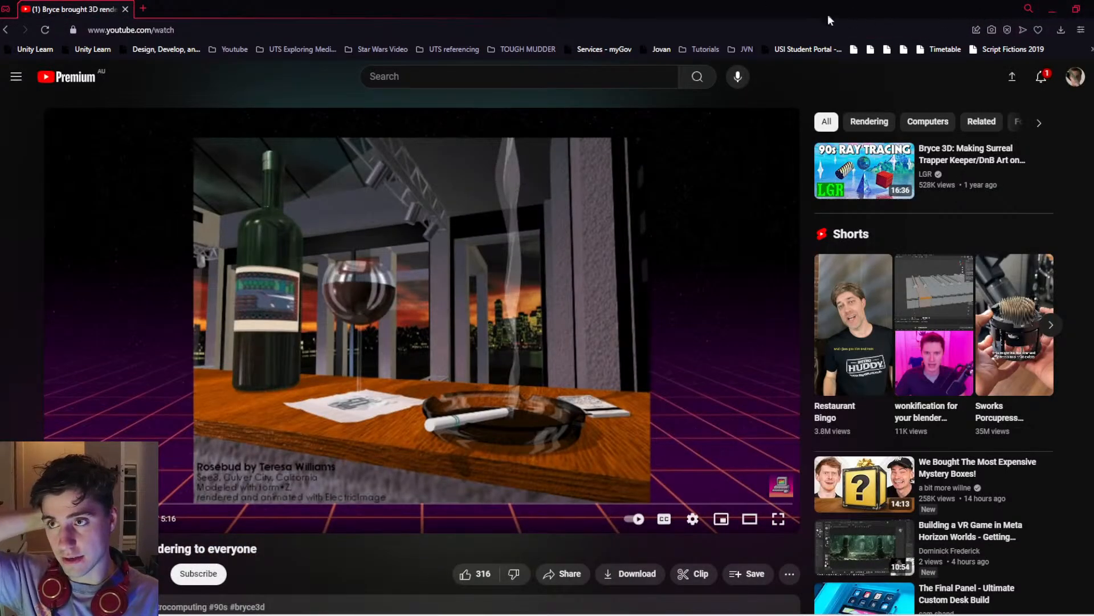
pyautogui.middleClick(103, 10)
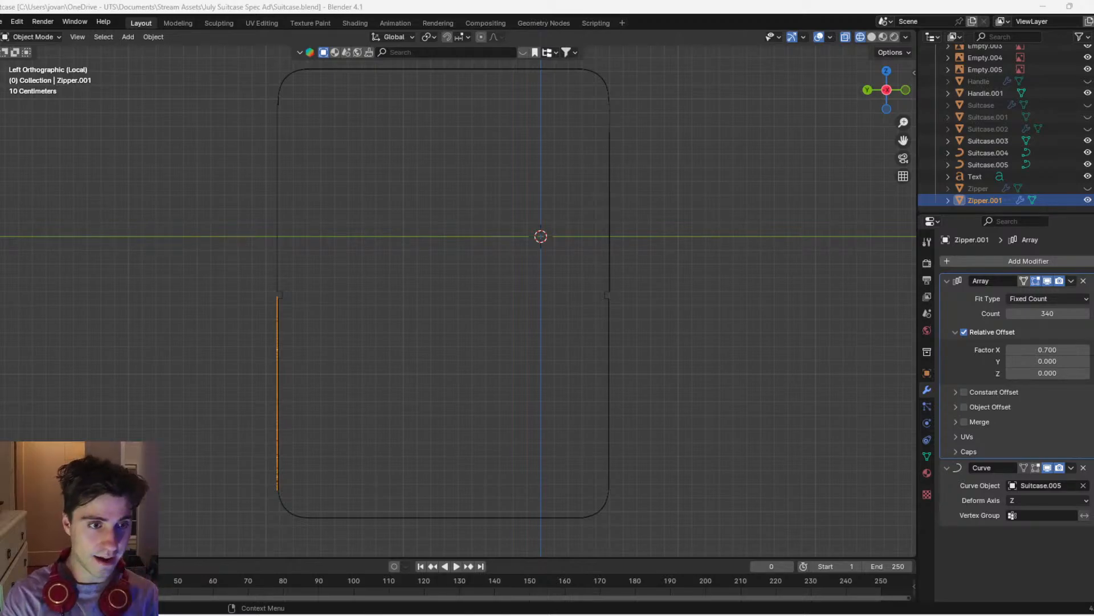
pyautogui.scroll(1, 457, 409)
pyautogui.click(236, 348)
pyautogui.click(239, 333)
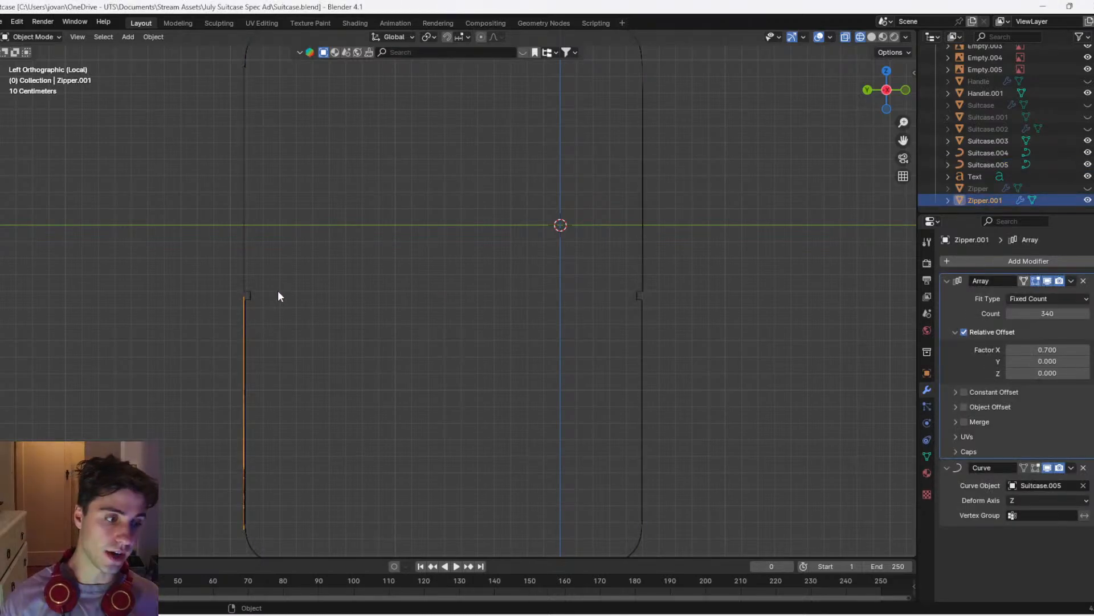
pyautogui.scroll(-1, 295, 305)
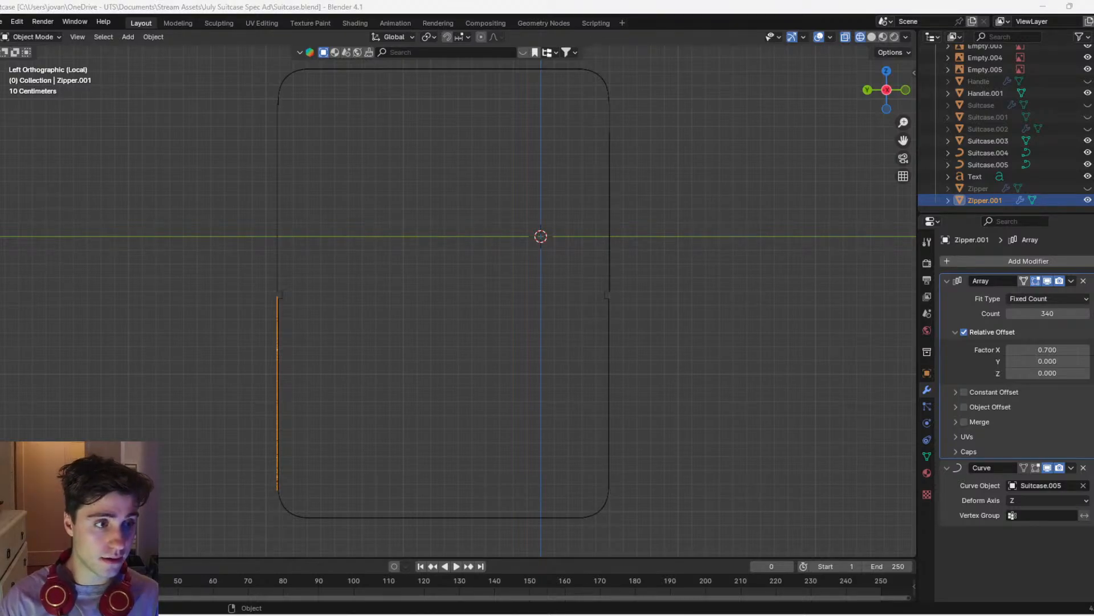
# Switch to the browser's Google results for netflix animal logic, check them in a maximized window and close the tab
pyautogui.moveTo(1093, 174); pyautogui.dragTo(480, 132)
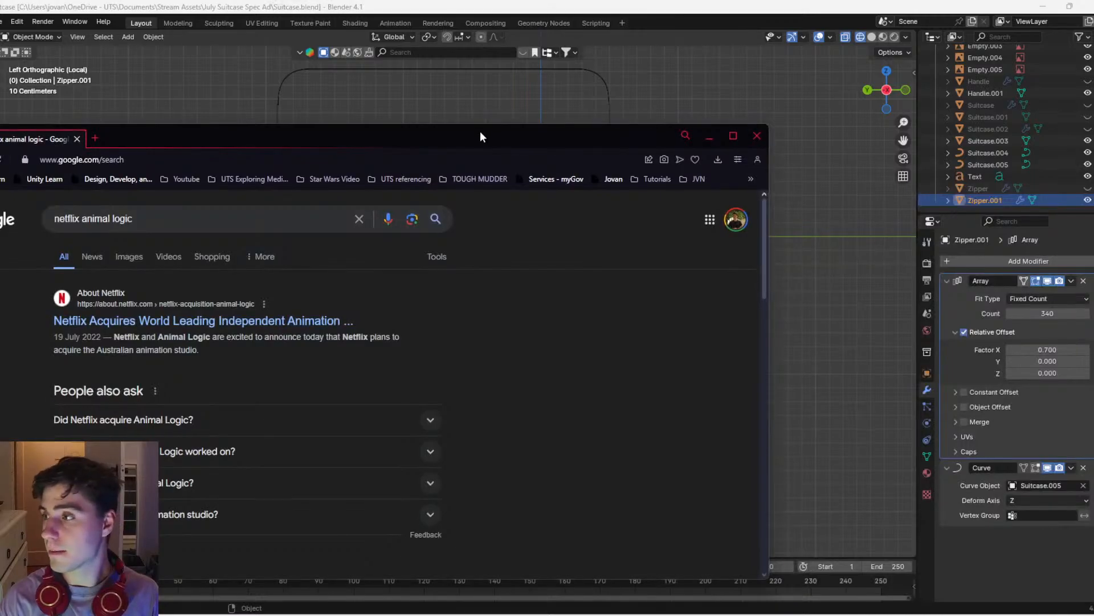
pyautogui.doubleClick(480, 131)
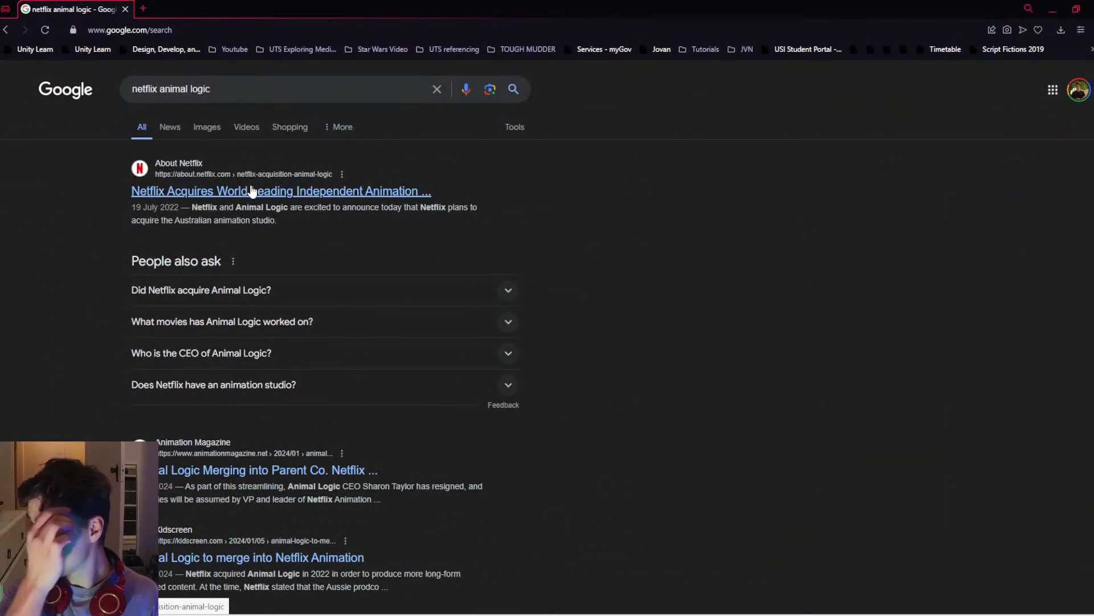
pyautogui.middleClick(75, 13)
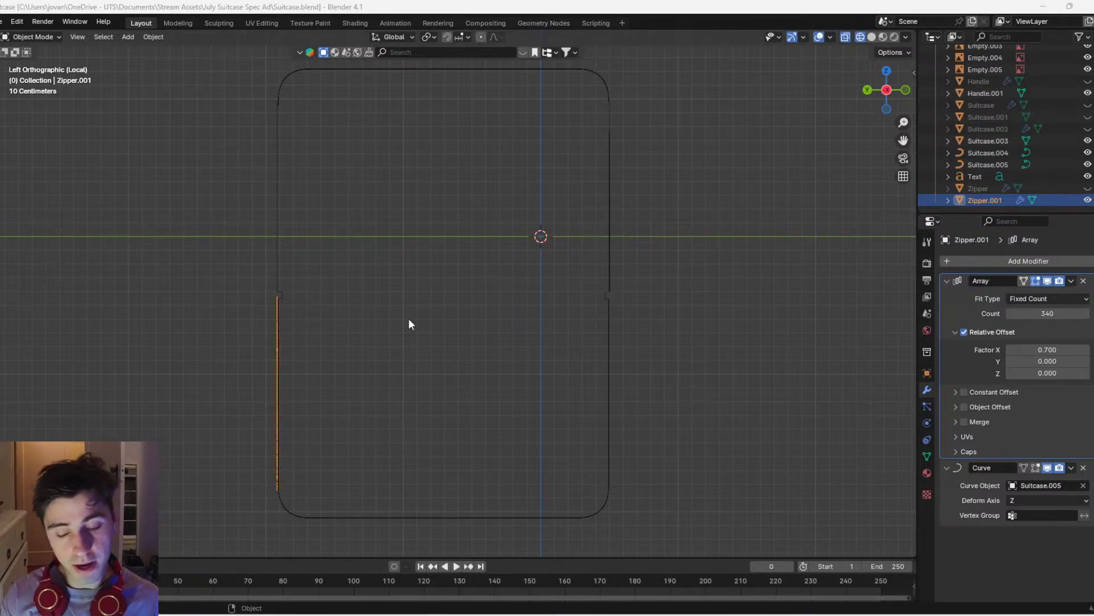
# Shift the tooth array Zipper.001 along Z to adjust how it sits on the curve Suitcase.005
pyautogui.click(271, 318)
pyautogui.click(276, 308)
pyautogui.press('g')
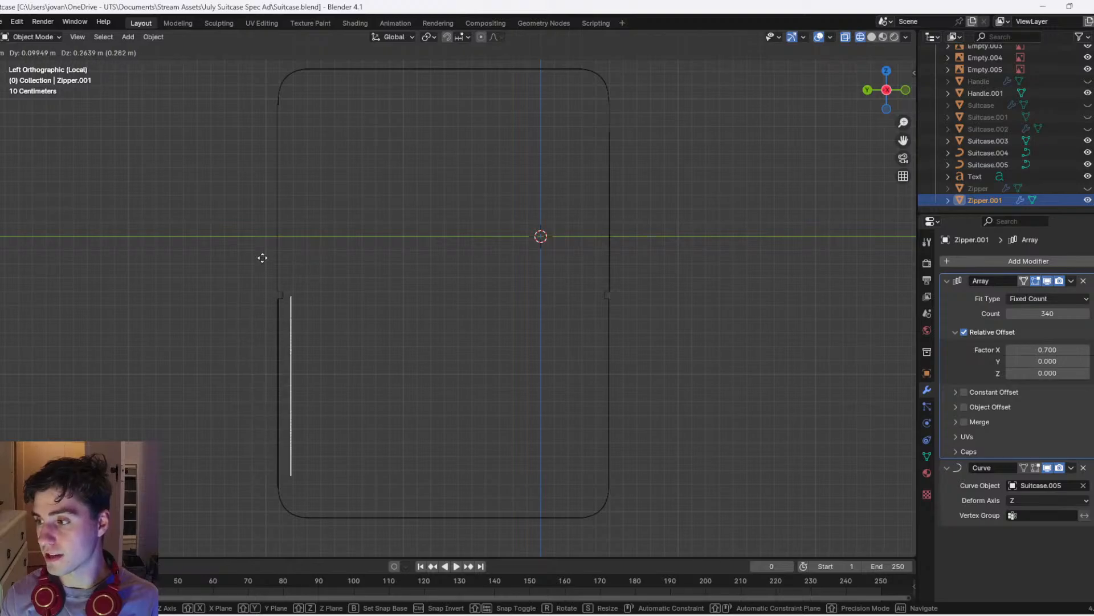
pyautogui.click(292, 271)
pyautogui.scroll(2, 292, 272)
pyautogui.press('g')
pyautogui.press('z')
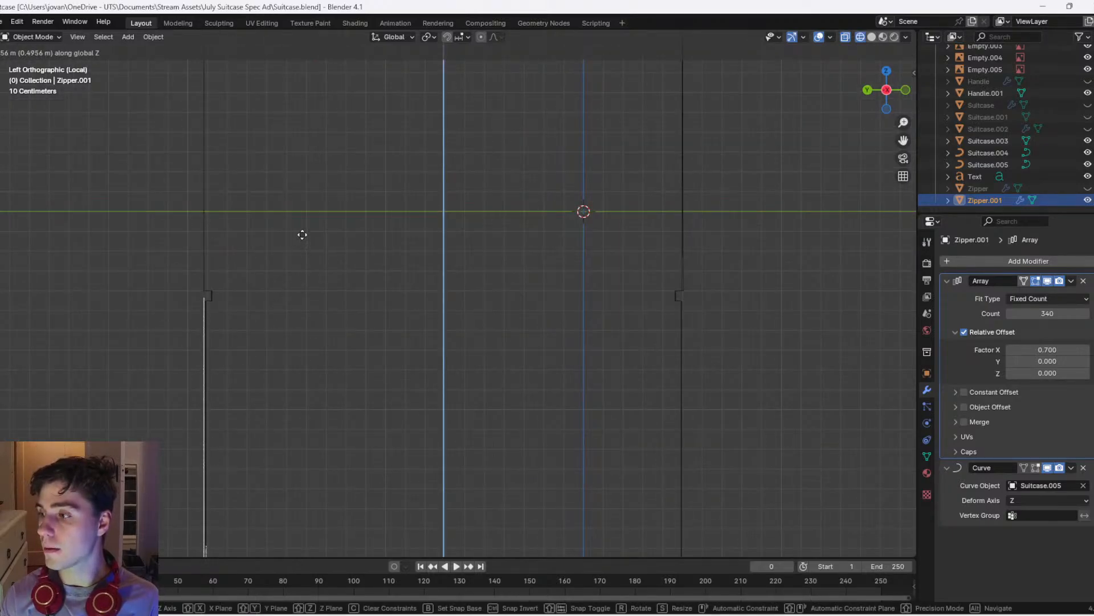
pyautogui.click(303, 234)
pyautogui.scroll(-4, 319, 267)
pyautogui.scroll(2, 320, 266)
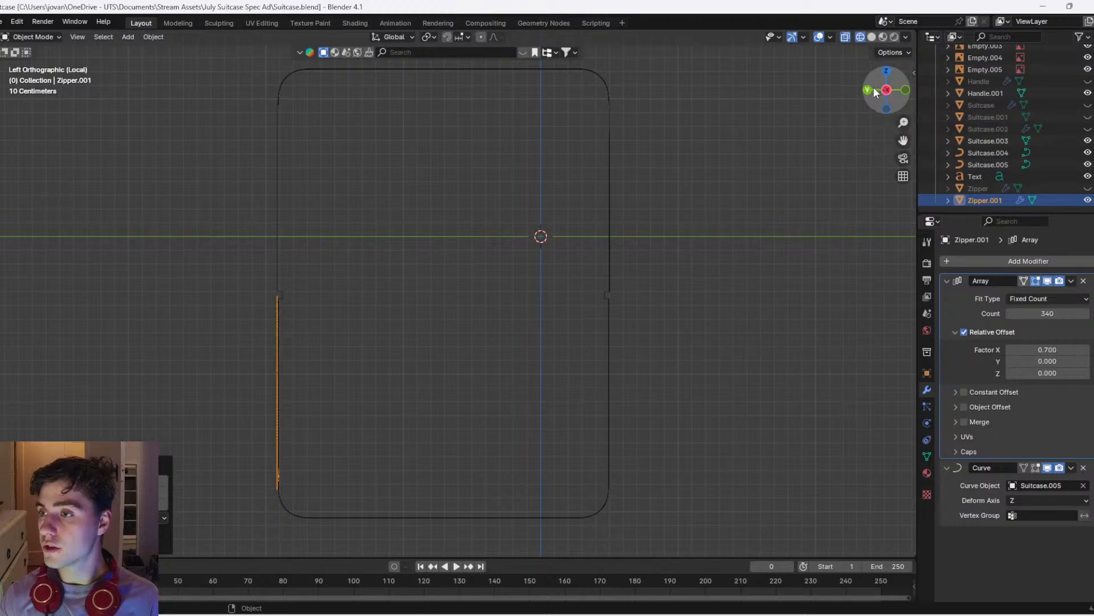
pyautogui.press('g')
pyautogui.press('z')
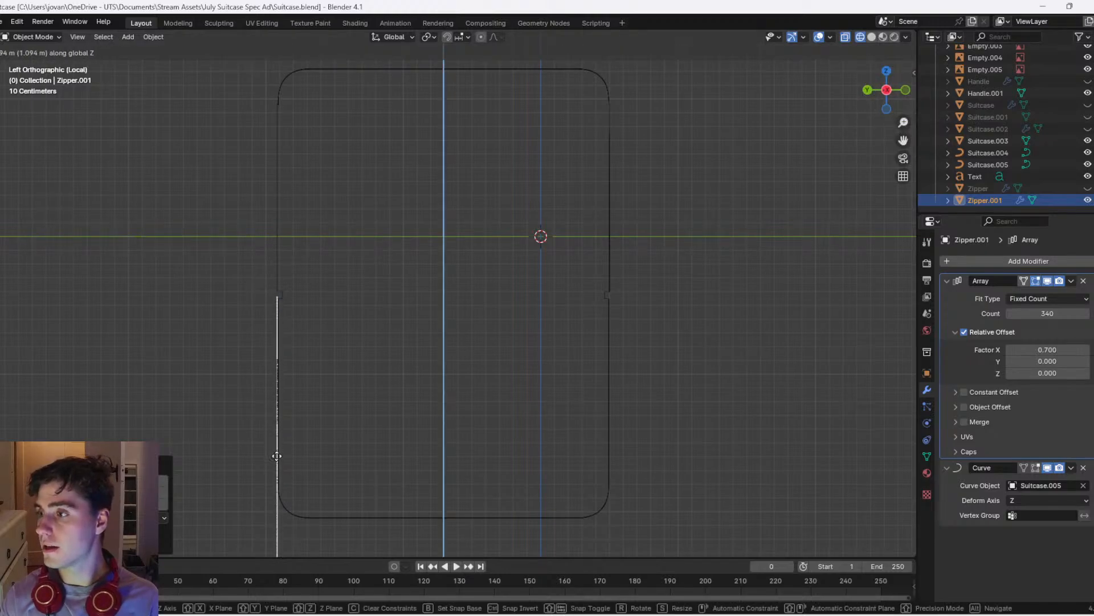
pyautogui.rightClick(292, 507)
pyautogui.scroll(-4, 348, 422)
pyautogui.press('g')
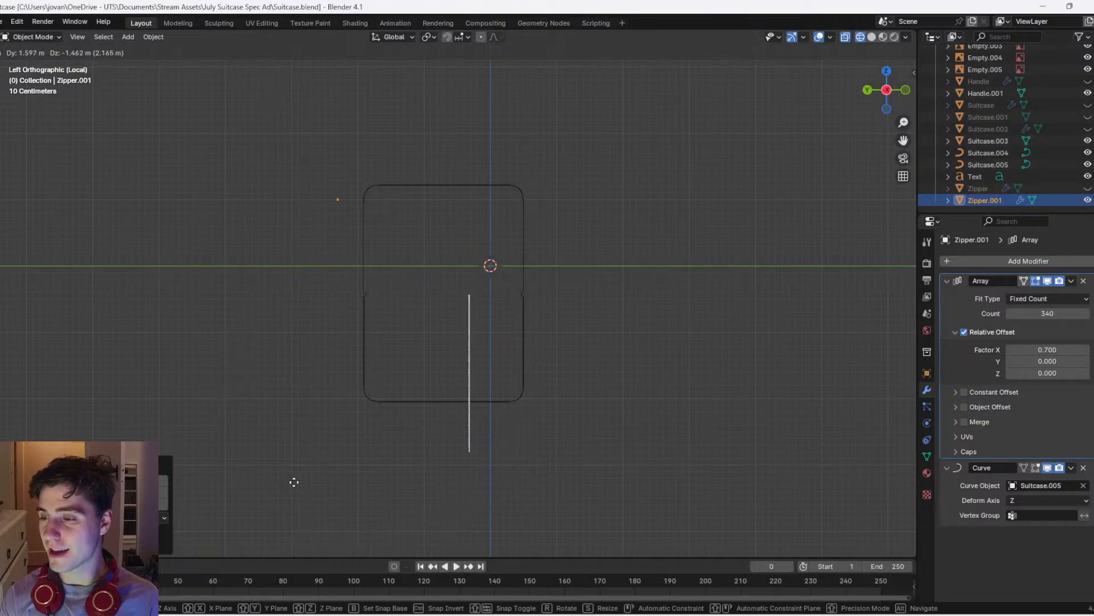
pyautogui.rightClick(310, 473)
# Remove the Array and Curve modifiers from Zipper.001
pyautogui.click(1084, 281)
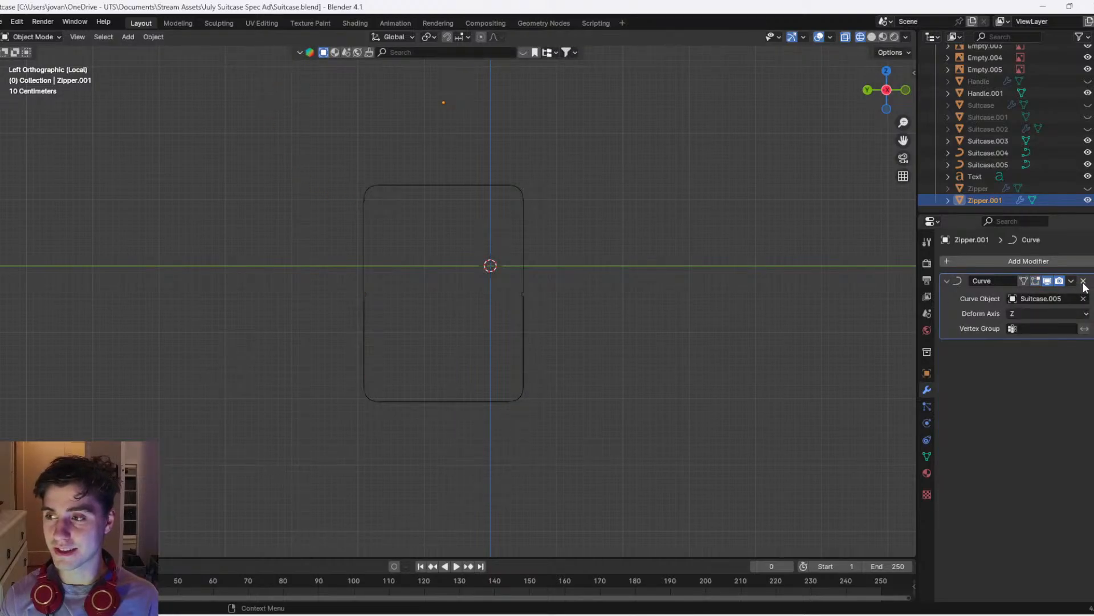
pyautogui.click(1084, 281)
# Open the curve Suitcase.005 for point editing in front view, framed closely on its doubled strands
pyautogui.moveTo(267, 394); pyautogui.dragTo(725, 246, button='middle')
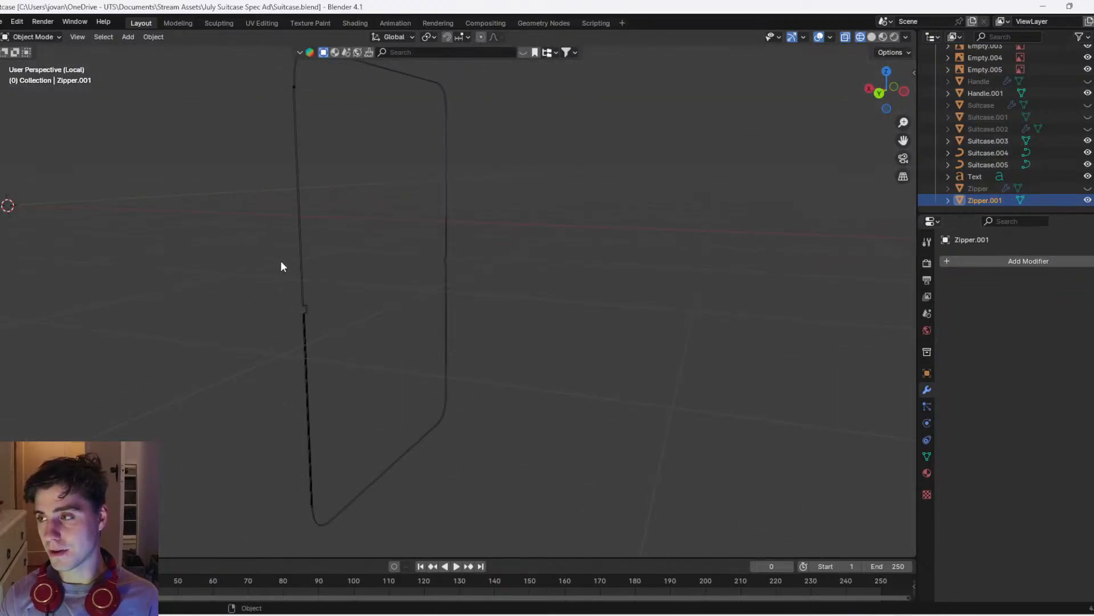
pyautogui.click(304, 256)
pyautogui.press('Tab')
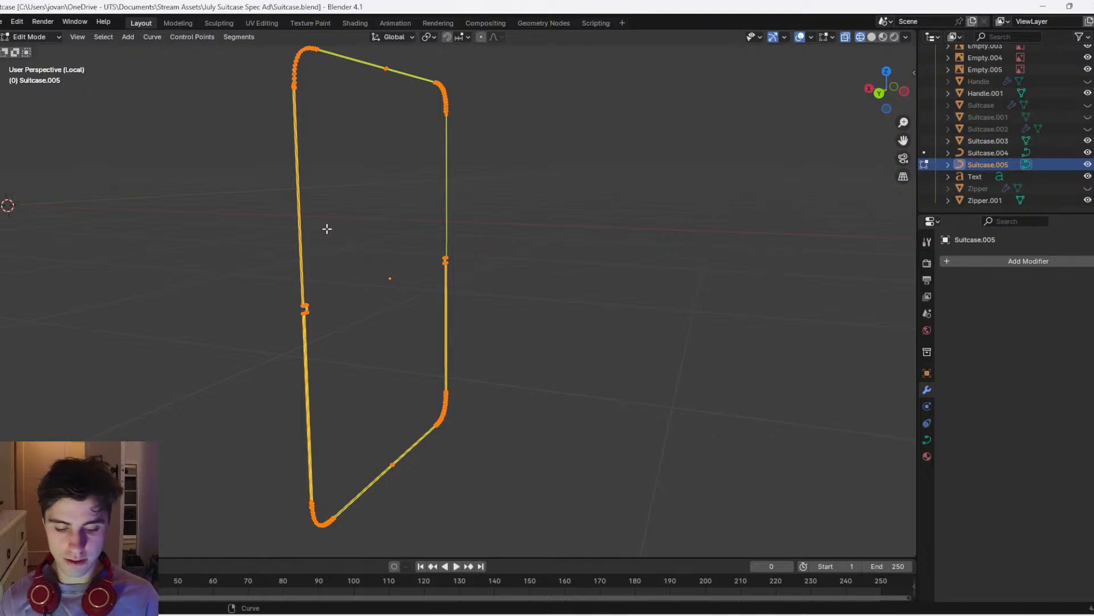
pyautogui.press('Tab')
pyautogui.click(894, 88)
pyautogui.press('Tab')
pyautogui.scroll(6, 570, 239)
pyautogui.keyDown('shift'); pyautogui.moveTo(711, 310); pyautogui.dragTo(470, 280, button='middle'); pyautogui.keyUp('shift')
pyautogui.scroll(9, 523, 281)
pyautogui.scroll(-8, 539, 263)
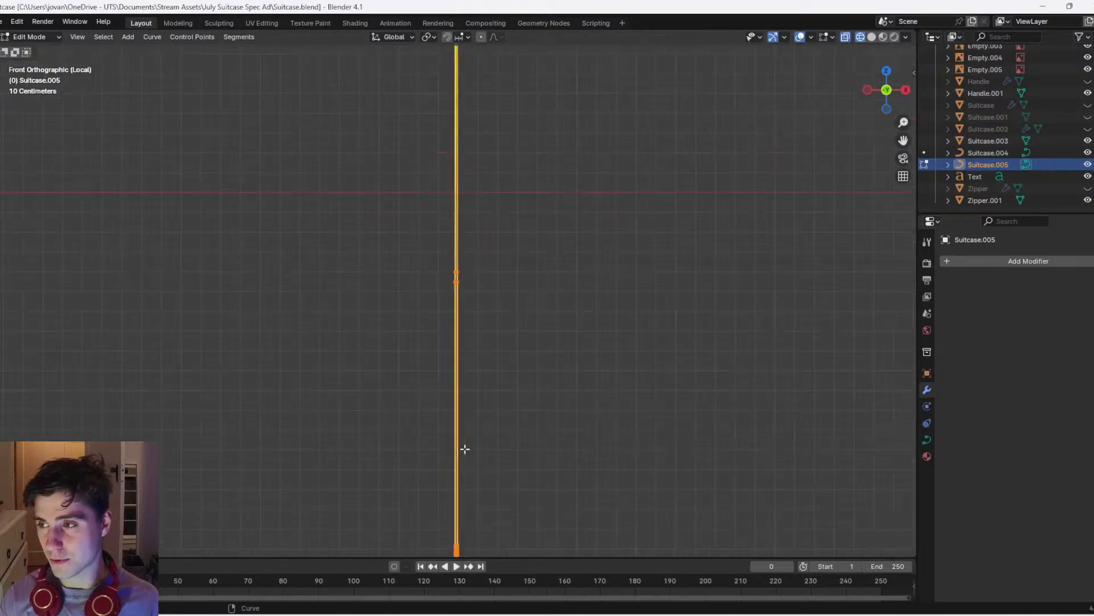
# Delete the vertices of one of the curve's two parallel strands near its lower end
pyautogui.moveTo(472, 494); pyautogui.dragTo(450, 81)
pyautogui.scroll(4, 593, 354)
pyautogui.keyDown('shift'); pyautogui.moveTo(593, 354); pyautogui.dragTo(474, 200, button='middle'); pyautogui.keyUp('shift')
pyautogui.scroll(5, 241, 438)
pyautogui.scroll(2, 241, 438)
pyautogui.keyDown('shift'); pyautogui.moveTo(241, 438); pyautogui.dragTo(393, 425, button='middle'); pyautogui.keyUp('shift')
pyautogui.moveTo(384, 429); pyautogui.dragTo(333, 138)
pyautogui.press('x')
pyautogui.click(333, 138)
# Delete the group of vertices of the doubled strand around the curve's middle notch
pyautogui.keyDown('shift'); pyautogui.moveTo(372, 134); pyautogui.dragTo(446, 505, button='middle'); pyautogui.keyUp('shift')
pyautogui.keyDown('shift'); pyautogui.moveTo(439, 116); pyautogui.dragTo(477, 450, button='middle'); pyautogui.keyUp('shift')
pyautogui.scroll(-5, 476, 449)
pyautogui.keyDown('shift'); pyautogui.moveTo(503, 122); pyautogui.dragTo(487, 390, button='middle'); pyautogui.keyUp('shift')
pyautogui.moveTo(443, 380); pyautogui.dragTo(422, 338)
pyautogui.press('x')
pyautogui.click(426, 331)
# Delete the box-selected vertices of the doubled strand at the curve's upper end
pyautogui.keyDown('shift'); pyautogui.moveTo(447, 191); pyautogui.dragTo(341, 518, button='middle'); pyautogui.keyUp('shift')
pyautogui.scroll(3, 319, 442)
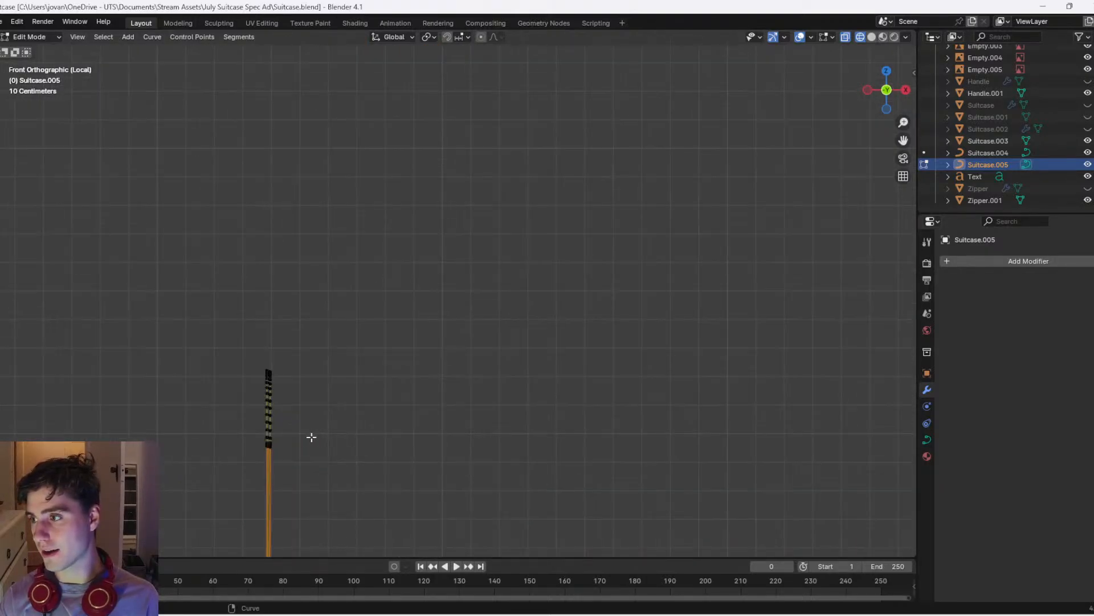
pyautogui.keyDown('shift'); pyautogui.moveTo(321, 434); pyautogui.dragTo(404, 332, button='middle'); pyautogui.keyUp('shift')
pyautogui.scroll(4, 406, 331)
pyautogui.moveTo(334, 418); pyautogui.dragTo(237, 227)
pyautogui.press('x')
pyautogui.click(237, 227)
# Delete the remaining stray vertices of the doubled strand and return Suitcase.005 to Object Mode
pyautogui.scroll(3, 246, 421)
pyautogui.keyDown('shift'); pyautogui.moveTo(223, 448); pyautogui.dragTo(469, 299, button='middle'); pyautogui.keyUp('shift')
pyautogui.scroll(4, 469, 300)
pyautogui.moveTo(252, 372); pyautogui.dragTo(212, 336)
pyautogui.press('x')
pyautogui.click(212, 336)
pyautogui.scroll(-6, 239, 431)
pyautogui.keyDown('shift'); pyautogui.moveTo(364, 446); pyautogui.dragTo(368, 57, button='middle'); pyautogui.keyUp('shift')
pyautogui.scroll(-6, 491, 332)
pyautogui.keyDown('shift'); pyautogui.moveTo(440, 467); pyautogui.dragTo(443, 361, button='middle'); pyautogui.keyUp('shift')
pyautogui.press('Tab')
pyautogui.scroll(-5, 450, 359)
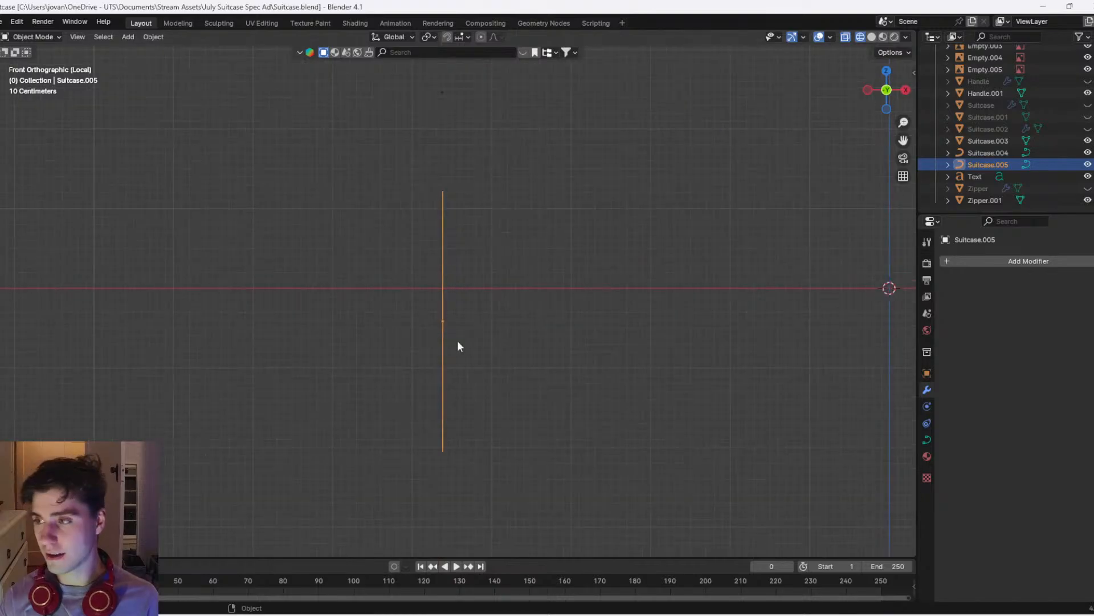
# Hide Zipper.001 temporarily, switch the viewport to solid shading and make Zipper.001 visible again
pyautogui.click(981, 200)
pyautogui.scroll(5, 451, 279)
pyautogui.press('h')
pyautogui.press('z')
pyautogui.click(470, 206)
pyautogui.scroll(-5, 478, 188)
pyautogui.scroll(3, 474, 153)
pyautogui.press('z')
pyautogui.click(525, 121)
pyautogui.scroll(1, 527, 121)
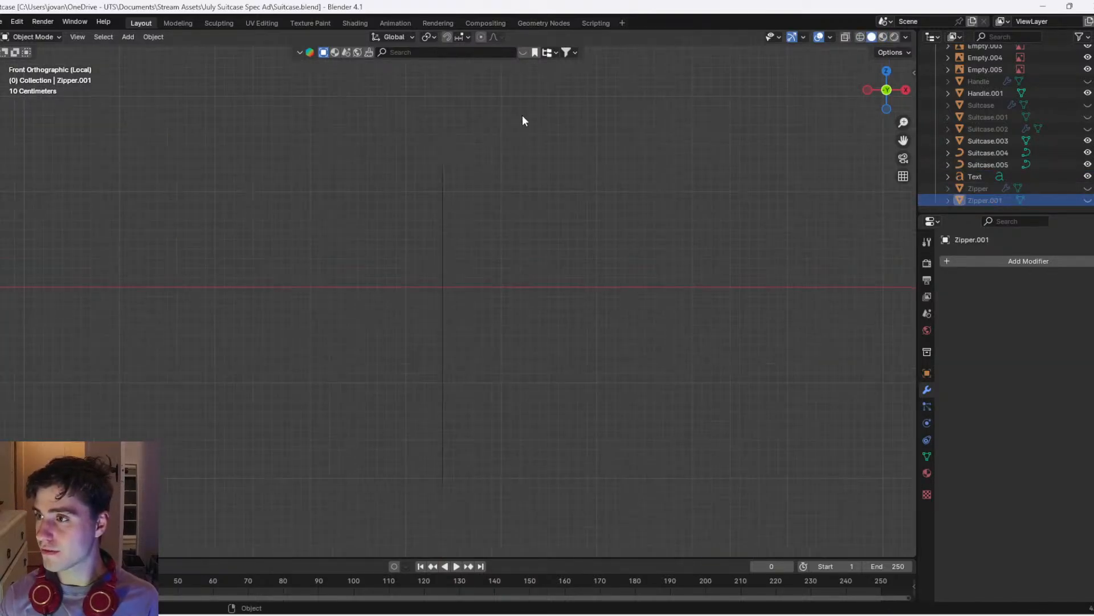
pyautogui.click(1086, 201)
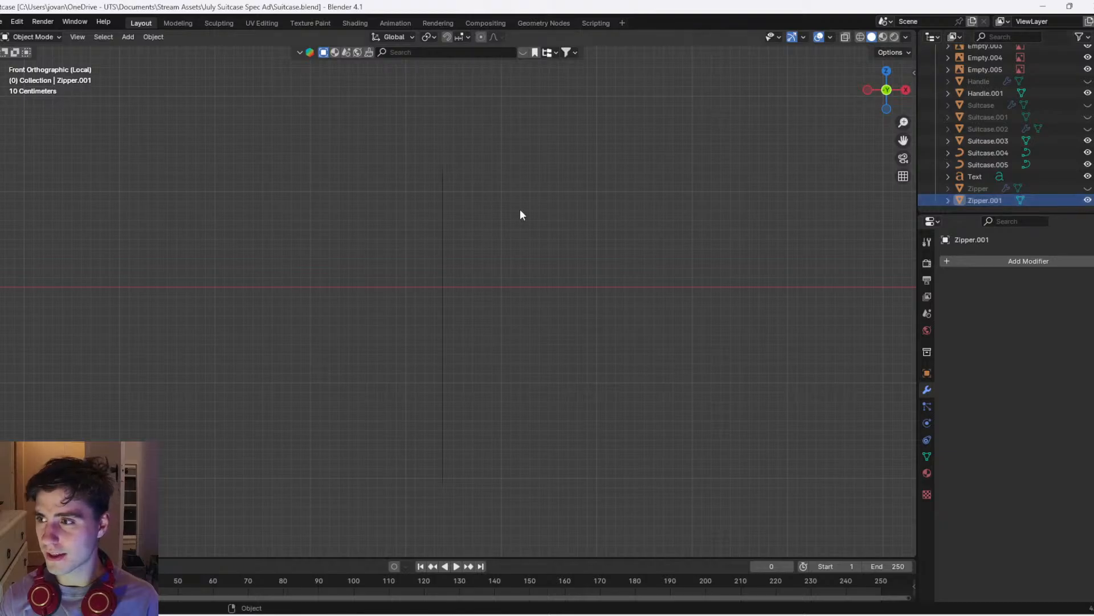
# Select the curve Suitcase.005, leave local view and isolate the curve together with Zipper.001
pyautogui.click(443, 234)
pyautogui.rightClick(442, 234)
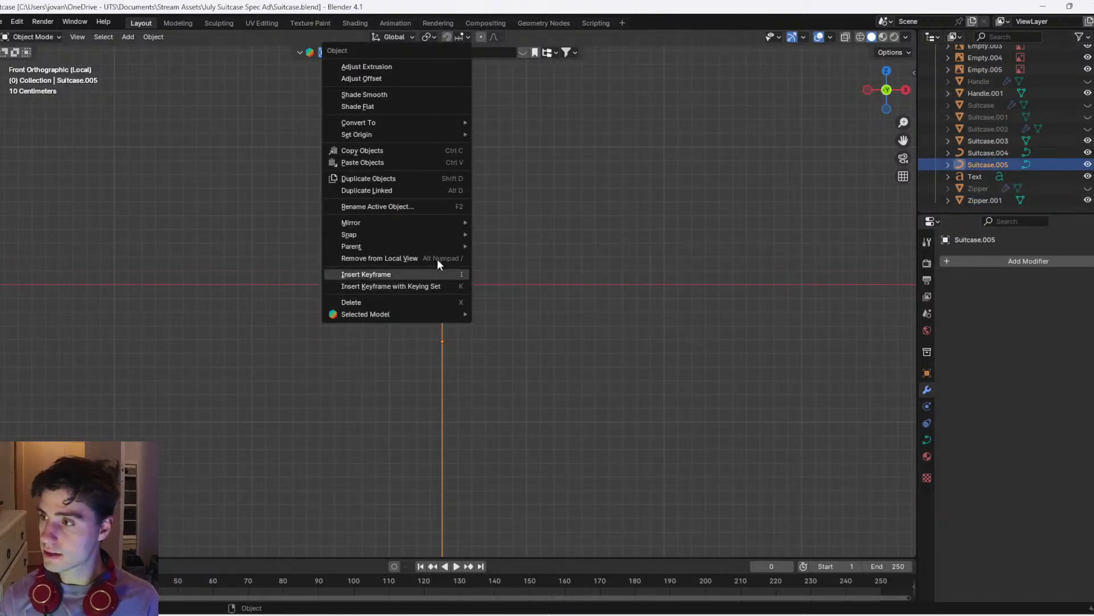
pyautogui.moveTo(392, 227)
pyautogui.click(515, 267)
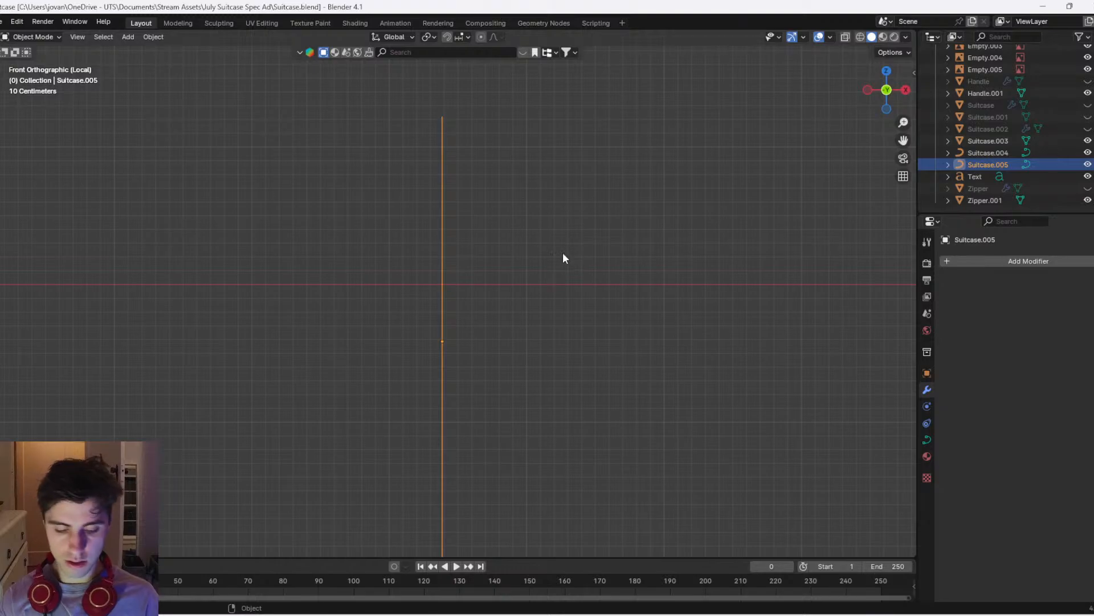
pyautogui.press('KP_Divide')
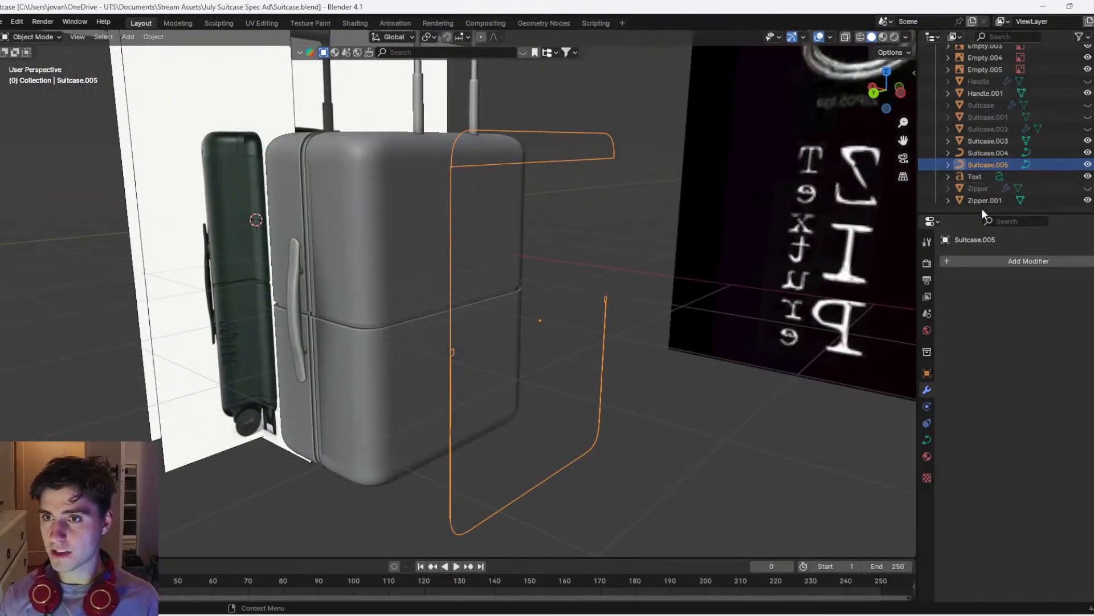
pyautogui.keyDown('ctrl'); pyautogui.click(973, 200); pyautogui.keyUp('ctrl')
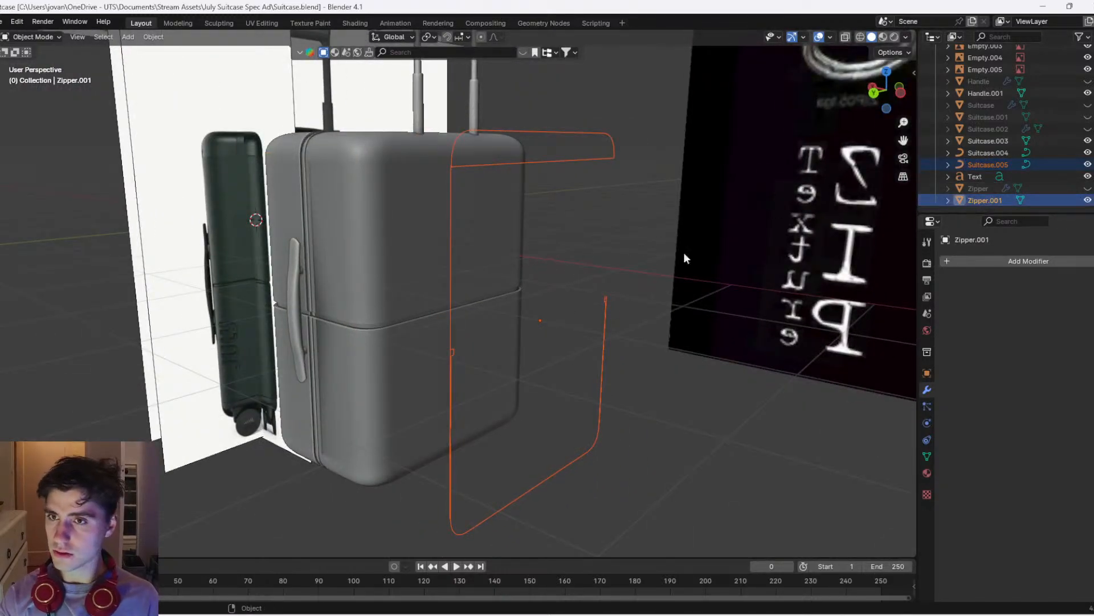
pyautogui.press('KP_Divide')
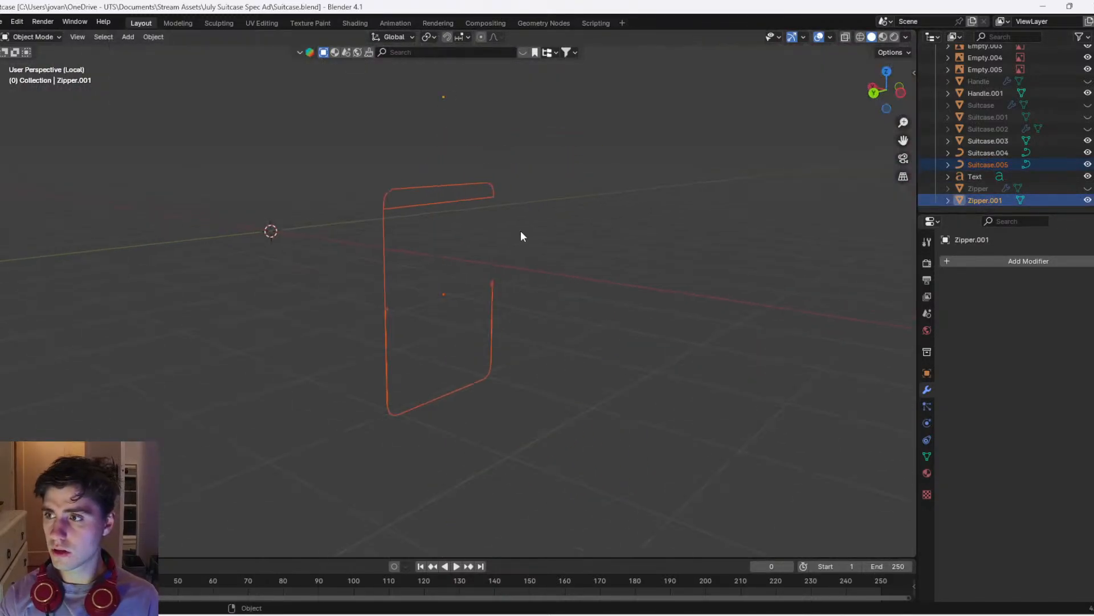
# Open Suitcase.005 for point editing in left view and delete the stray point at the upper-left corner
pyautogui.click(898, 95)
pyautogui.scroll(3, 435, 191)
pyautogui.click(346, 135)
pyautogui.press('Tab')
pyautogui.scroll(2, 348, 131)
pyautogui.scroll(-3, 370, 140)
pyautogui.scroll(1, 383, 157)
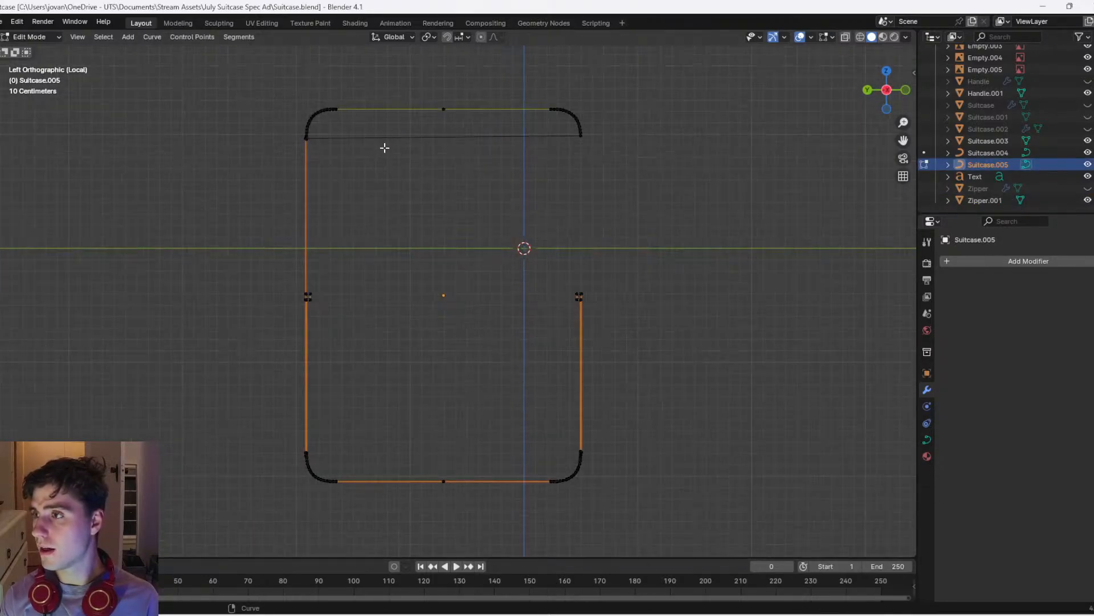
pyautogui.scroll(1, 333, 133)
pyautogui.click(291, 113)
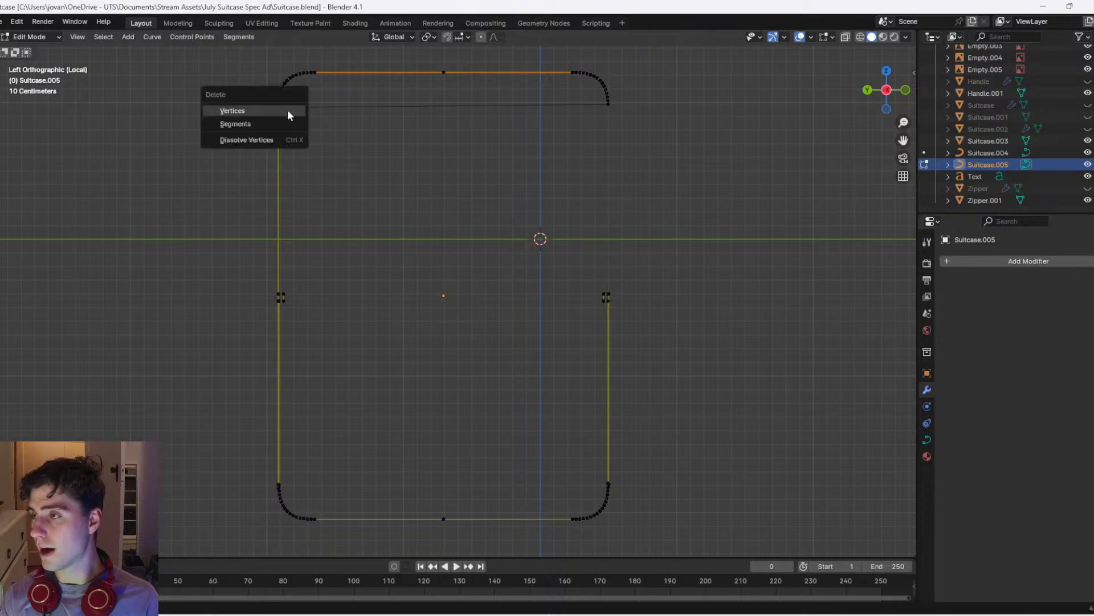
# Try to delete the end vertex of the upper-right corner arc
pyautogui.click(613, 110)
pyautogui.press('KP_Decimal')
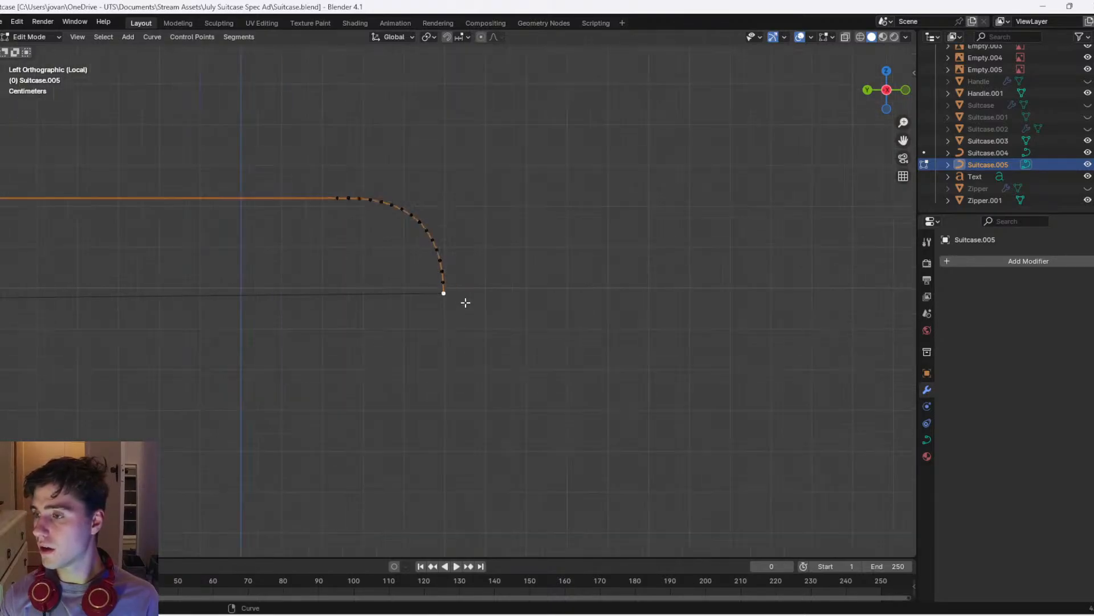
pyautogui.press('x')
pyautogui.click(421, 301)
pyautogui.scroll(-6, 319, 294)
pyautogui.hotkey('ctrl', 'z')
# Dissolve the kinked vertices where the upper-left corner arc meets the curve's straight left edge
pyautogui.keyDown('shift'); pyautogui.moveTo(212, 308); pyautogui.dragTo(591, 293, button='middle'); pyautogui.keyUp('shift')
pyautogui.scroll(10, 625, 328)
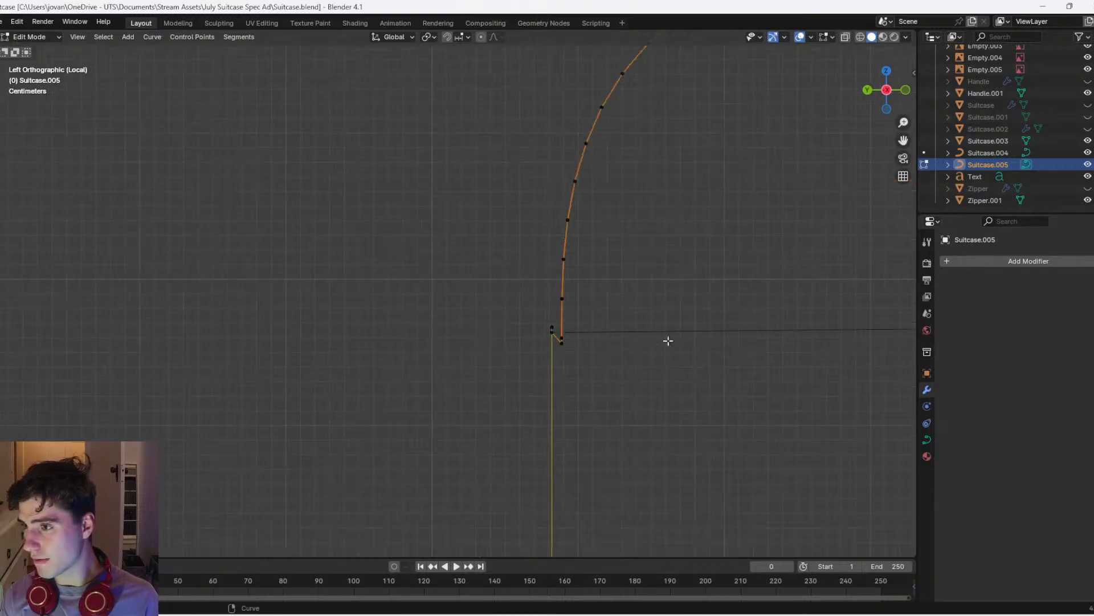
pyautogui.keyDown('shift'); pyautogui.moveTo(650, 349); pyautogui.dragTo(536, 309, button='middle'); pyautogui.keyUp('shift')
pyautogui.click(536, 316)
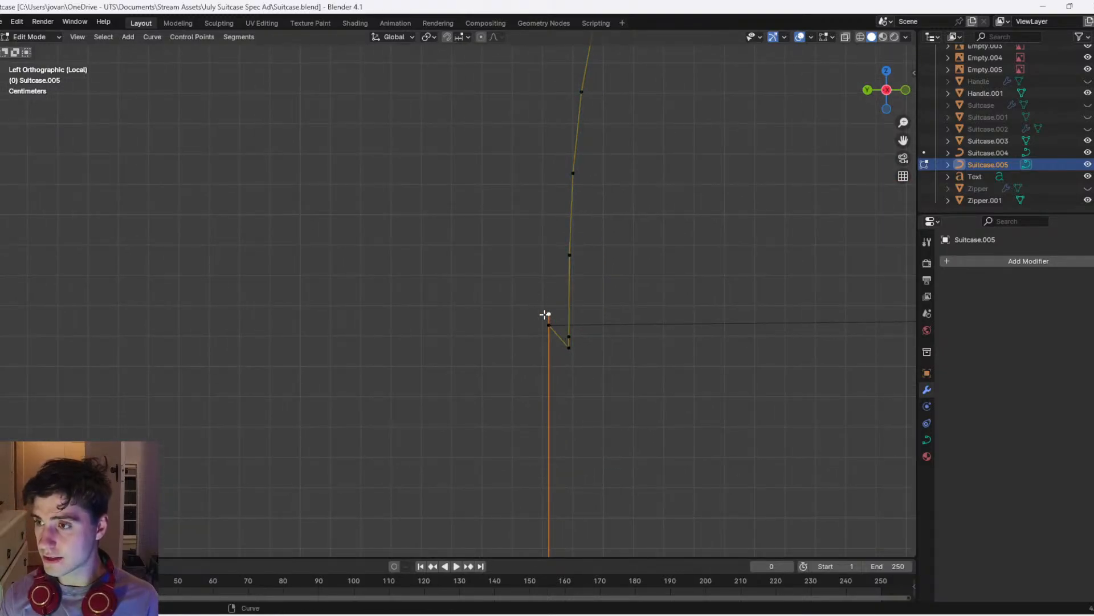
pyautogui.scroll(-5, 593, 391)
pyautogui.keyDown('shift'); pyautogui.moveTo(496, 280); pyautogui.dragTo(422, 49, button='middle'); pyautogui.keyUp('shift')
pyautogui.keyDown('shift'); pyautogui.moveTo(433, 135); pyautogui.dragTo(430, 292, button='middle'); pyautogui.keyUp('shift')
pyautogui.scroll(5, 393, 222)
pyautogui.keyDown('shift'); pyautogui.click(378, 154); pyautogui.keyUp('shift')
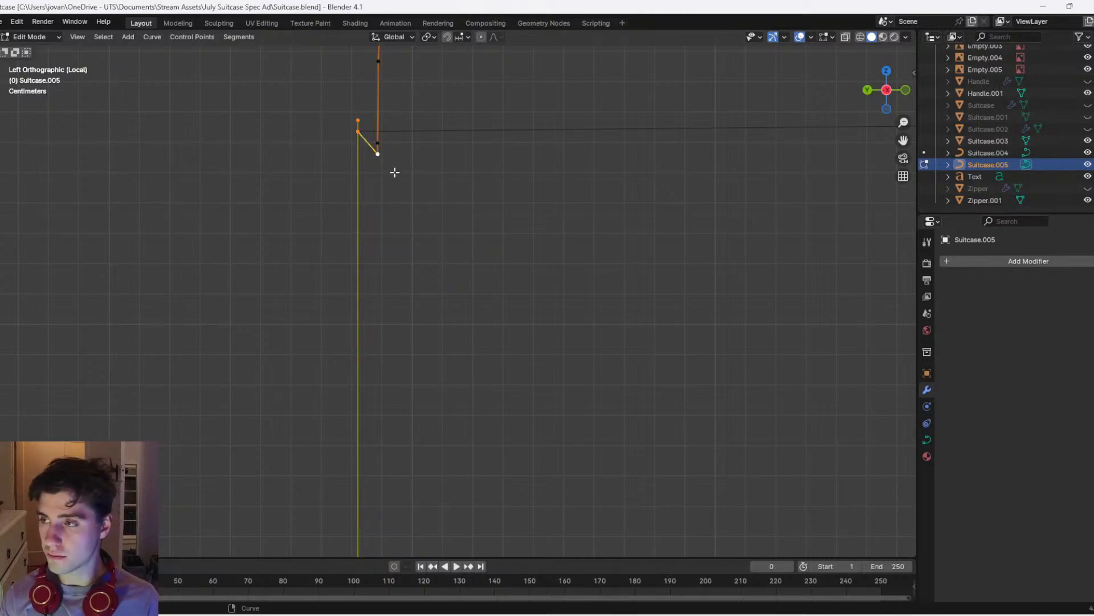
pyautogui.rightClick(393, 160)
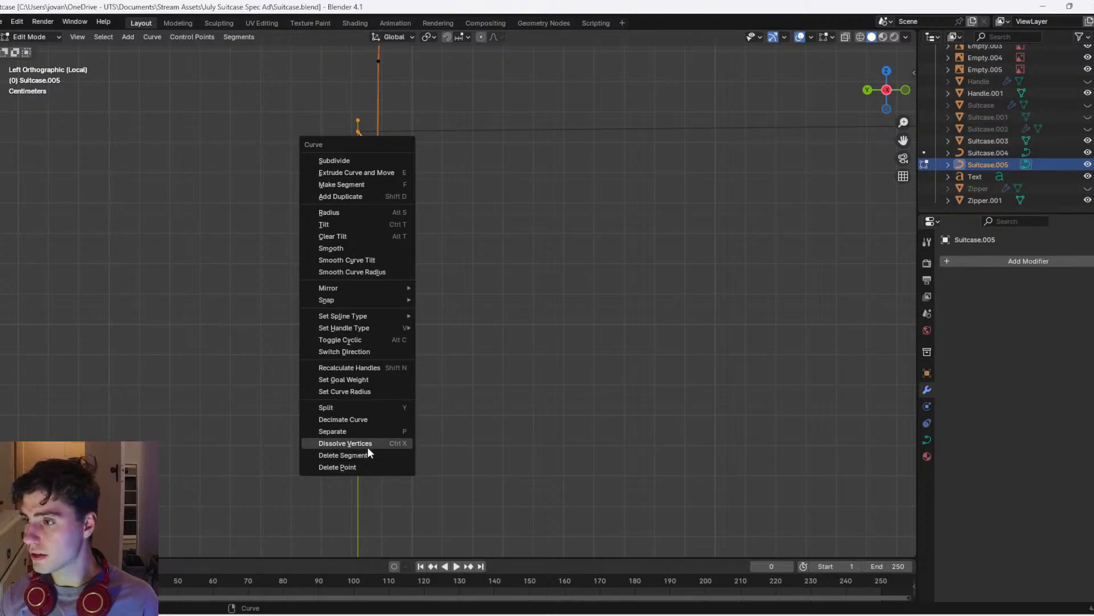
pyautogui.click(367, 445)
# Remove the vertices of the duplicate outer line running along the lower part of the curve's left edge
pyautogui.scroll(-10, 390, 156)
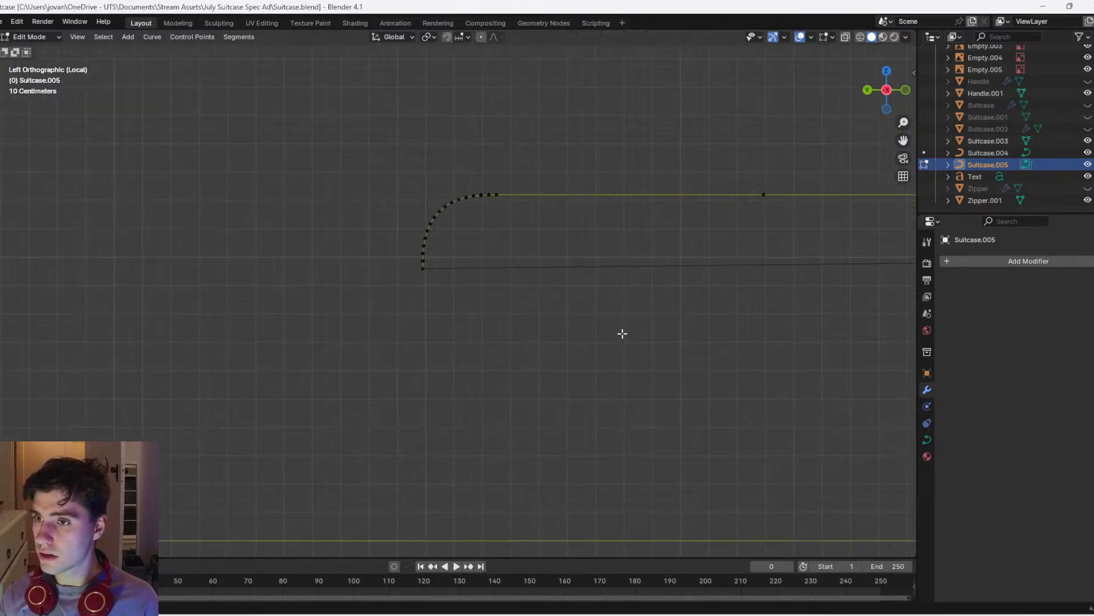
pyautogui.keyDown('shift'); pyautogui.click(118, 180); pyautogui.keyUp('shift')
pyautogui.scroll(-8, 223, 223)
pyautogui.keyDown('shift'); pyautogui.moveTo(271, 281); pyautogui.dragTo(269, 242, button='middle'); pyautogui.keyUp('shift')
pyautogui.scroll(5, 365, 205)
pyautogui.scroll(2, 327, 261)
pyautogui.keyDown('shift'); pyautogui.moveTo(215, 379); pyautogui.dragTo(359, 282, button='middle'); pyautogui.keyUp('shift')
pyautogui.scroll(3, 359, 281)
pyautogui.keyDown('shift'); pyautogui.moveTo(281, 272); pyautogui.dragTo(425, 362, button='middle'); pyautogui.keyUp('shift')
pyautogui.scroll(6, 267, 425)
pyautogui.keyDown('shift'); pyautogui.moveTo(267, 426); pyautogui.dragTo(507, 250, button='middle'); pyautogui.keyUp('shift')
pyautogui.scroll(-5, 438, 310)
pyautogui.keyDown('shift'); pyautogui.moveTo(478, 502); pyautogui.dragTo(329, 228, button='middle'); pyautogui.keyUp('shift')
pyautogui.scroll(3, 324, 429)
pyautogui.keyDown('shift'); pyautogui.moveTo(323, 429); pyautogui.dragTo(339, 413, button='middle'); pyautogui.keyUp('shift')
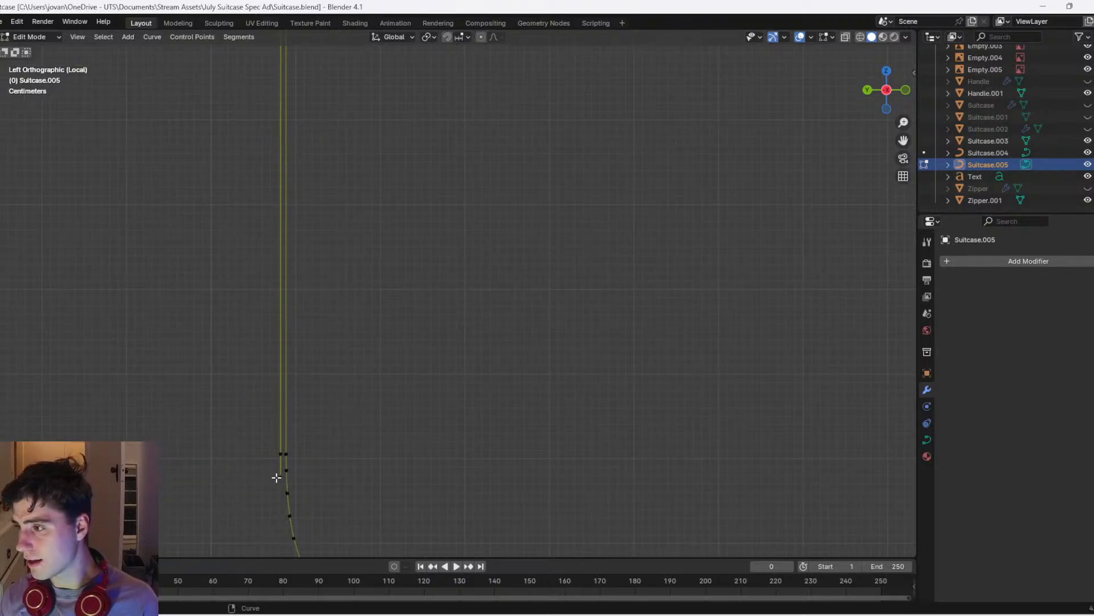
pyautogui.moveTo(284, 482)
pyautogui.mouseDown()
pyautogui.moveTo(269, 75)
pyautogui.moveTo(244, 75)
pyautogui.mouseUp()
pyautogui.keyDown('shift'); pyautogui.moveTo(254, 76); pyautogui.dragTo(361, 336, button='middle'); pyautogui.keyUp('shift')
pyautogui.moveTo(342, 94)
pyautogui.keyDown('shift'); pyautogui.mouseDown(button='middle')
pyautogui.moveTo(338, 340)
pyautogui.moveTo(386, 181)
pyautogui.moveTo(386, 261)
pyautogui.mouseUp(button='middle'); pyautogui.keyUp('shift')
# Try to delete the vertices at the notch halfway up the curve's left edge
pyautogui.moveTo(397, 257); pyautogui.dragTo(378, 171)
pyautogui.press('x')
pyautogui.click(378, 171)
pyautogui.scroll(-4, 432, 160)
pyautogui.keyDown('shift'); pyautogui.moveTo(436, 145); pyautogui.dragTo(435, 404, button='middle'); pyautogui.keyUp('shift')
pyautogui.hotkey('ctrl', 'z')
# Move the left edge's end point up along Z to just below the end of the upper-left corner arc
pyautogui.press('g')
pyautogui.press('z')
pyautogui.click(459, 123)
pyautogui.keyDown('shift'); pyautogui.moveTo(464, 147); pyautogui.dragTo(462, 359, button='middle'); pyautogui.keyUp('shift')
pyautogui.press('g')
pyautogui.press('z')
pyautogui.click(466, 193)
pyautogui.scroll(5, 463, 222)
pyautogui.press('g')
pyautogui.press('z')
pyautogui.click(410, 251)
# Try to connect the left edge's end point to the corner arc's end point with Make Segment and Extrude Curve and Move
pyautogui.keyDown('shift'); pyautogui.click(394, 228); pyautogui.keyUp('shift')
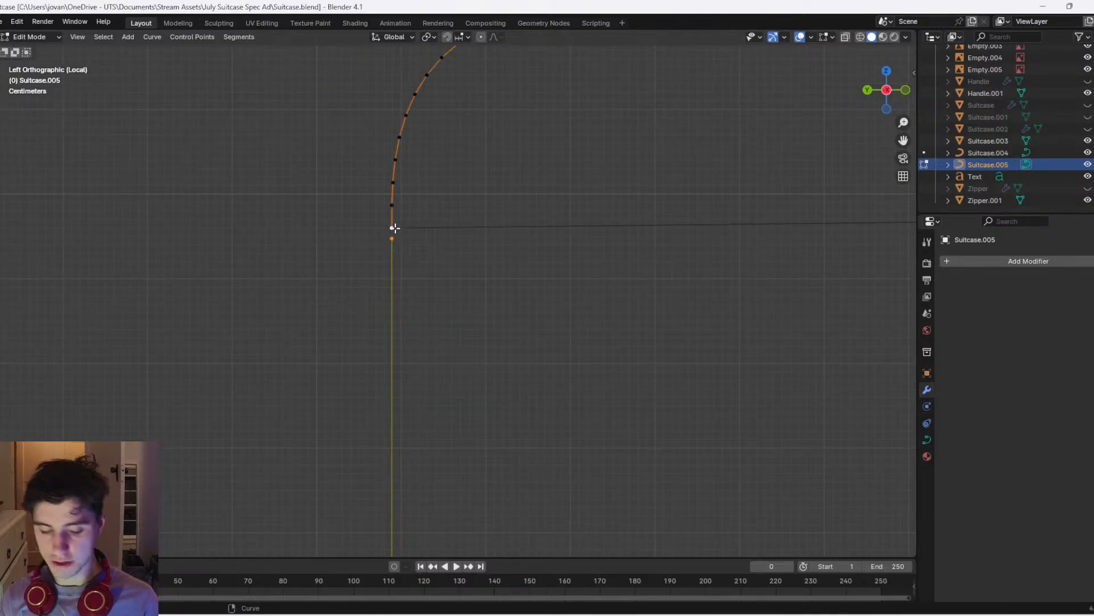
pyautogui.rightClick(395, 228)
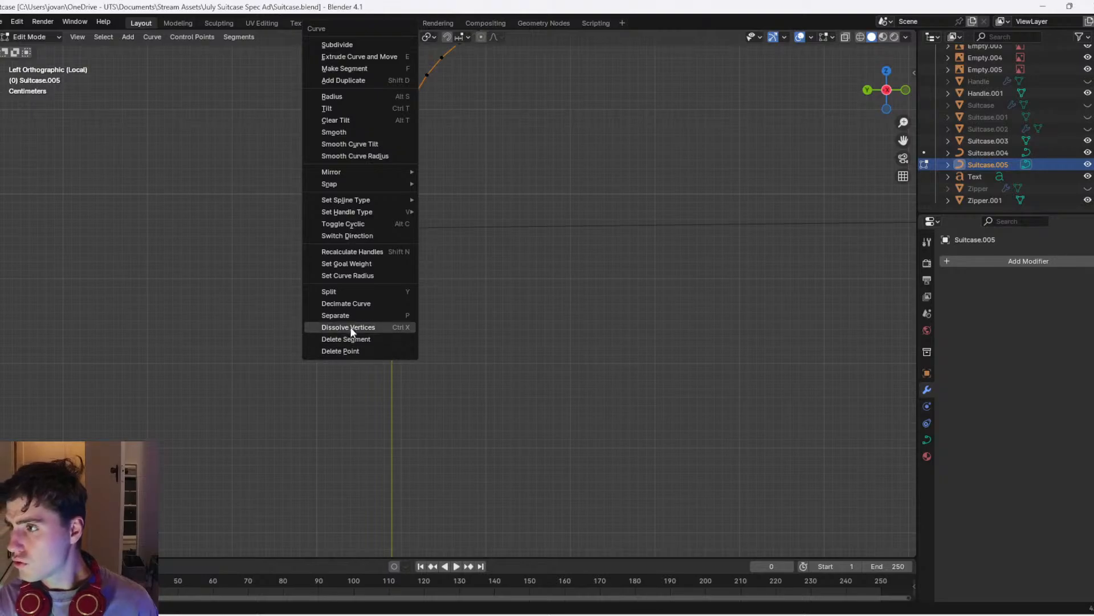
pyautogui.click(349, 68)
pyautogui.scroll(4, 392, 251)
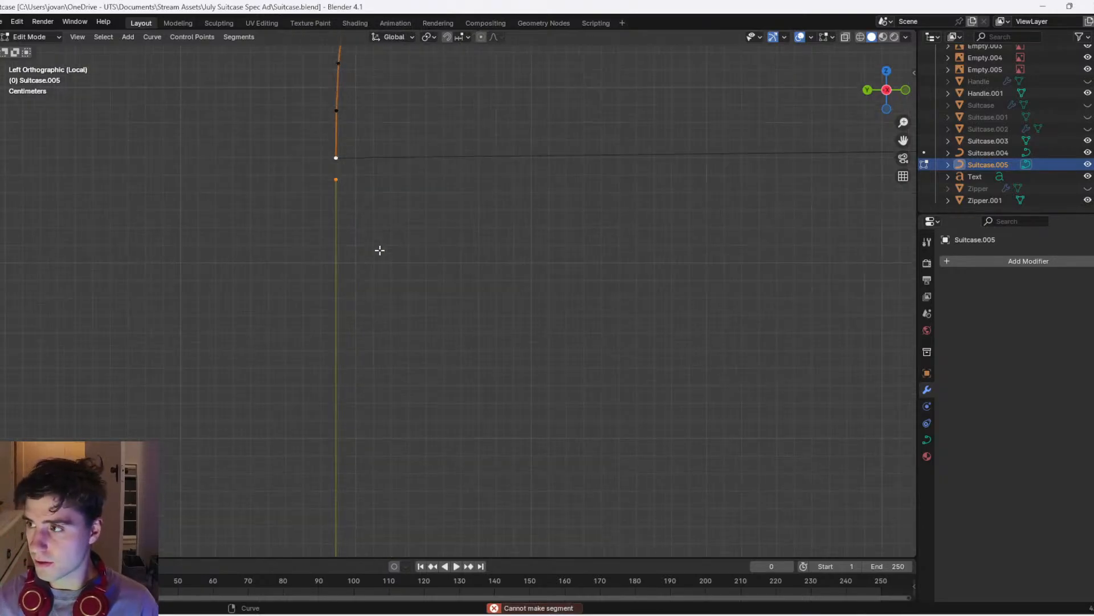
pyautogui.rightClick(365, 222)
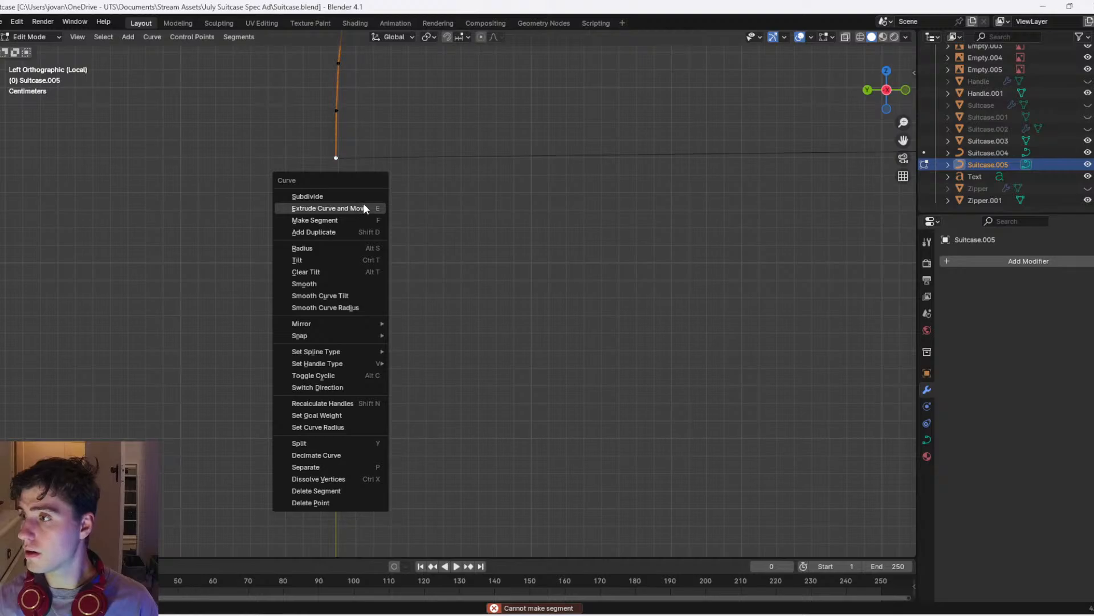
pyautogui.click(364, 205)
pyautogui.rightClick(369, 186)
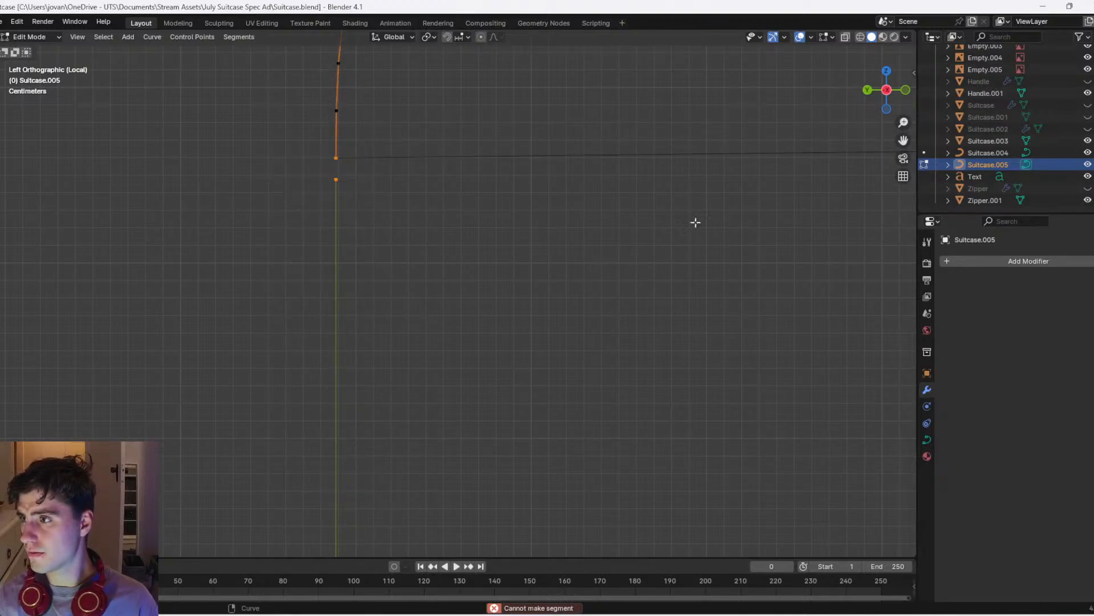
pyautogui.moveTo(321, 206); pyautogui.dragTo(415, 219, button='middle')
pyautogui.scroll(-8, 583, 228)
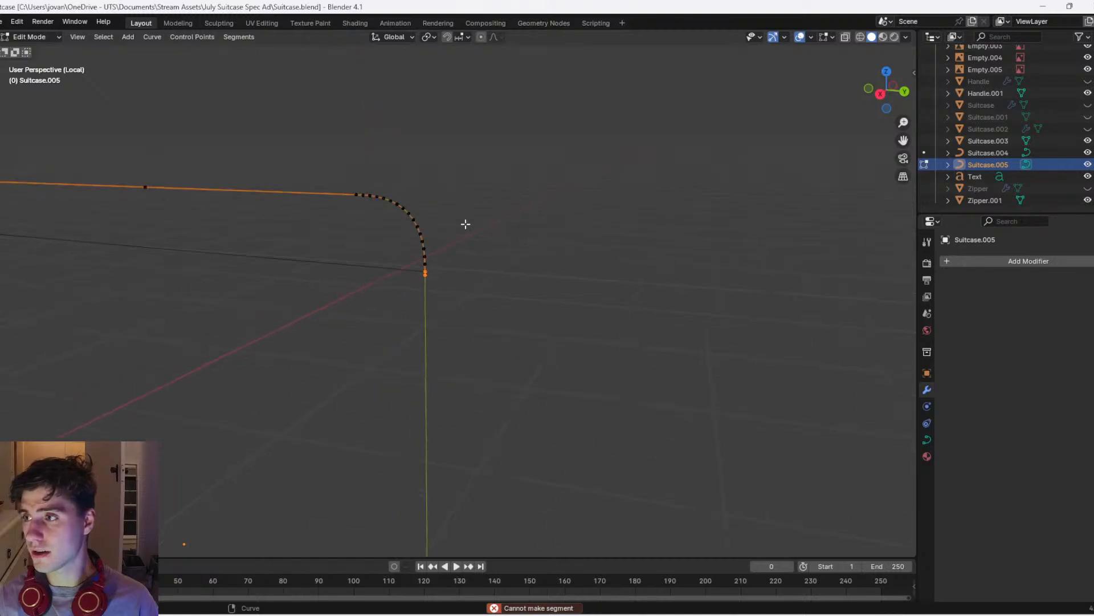
pyautogui.keyDown('shift'); pyautogui.moveTo(354, 270); pyautogui.dragTo(632, 289, button='middle'); pyautogui.keyUp('shift')
pyautogui.click(705, 287)
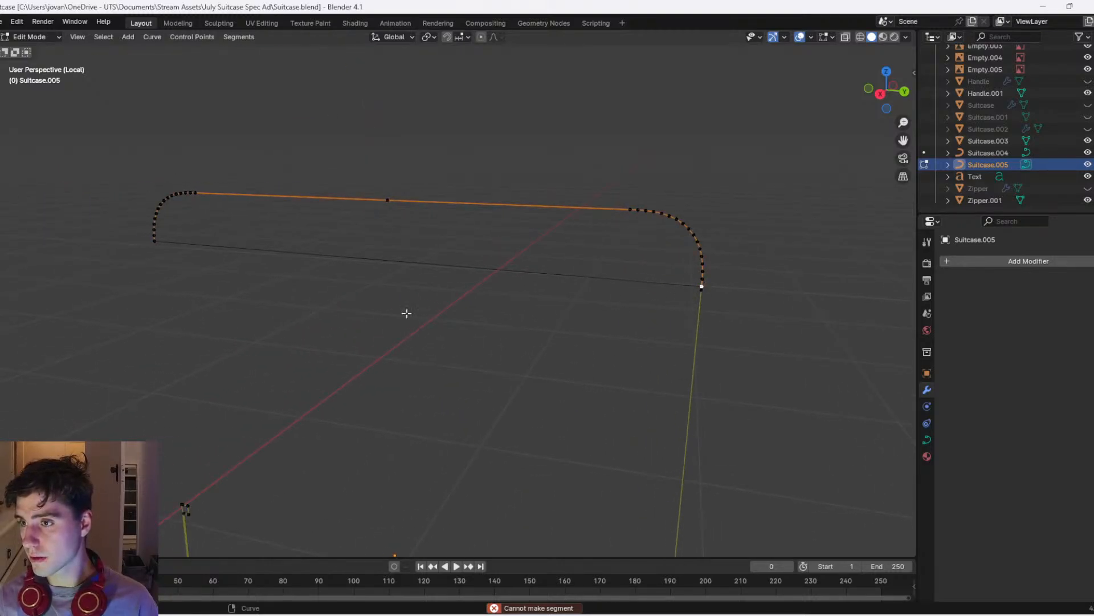
pyautogui.press('x')
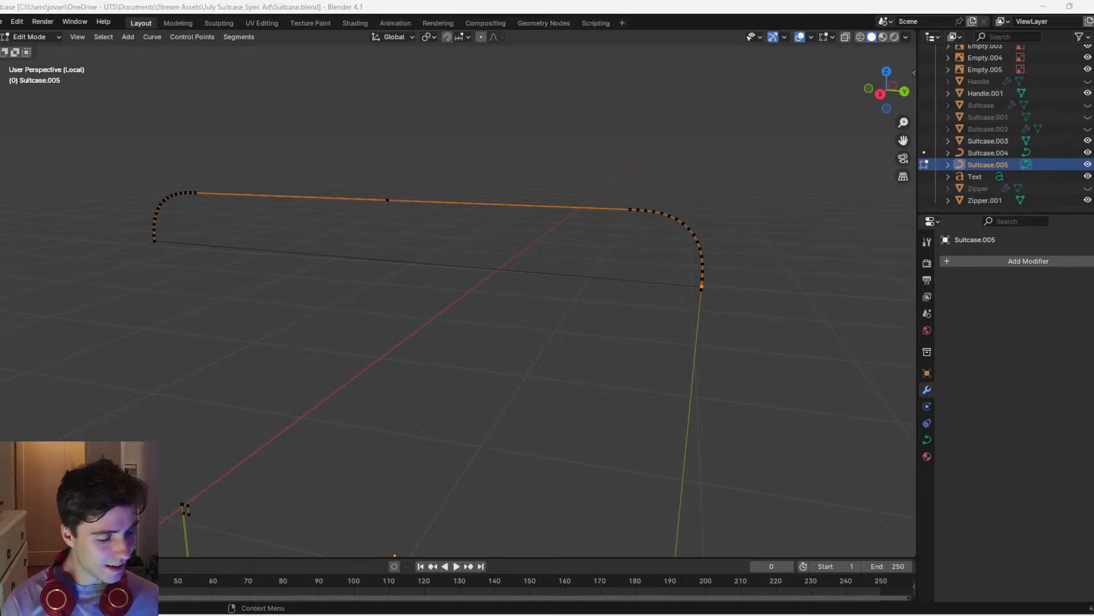
# Try to select the corner arc's lower end point together with the vertical edge's end point beneath it for joining
pyautogui.scroll(-4, 820, 122)
pyautogui.click(880, 94)
pyautogui.scroll(3, 593, 294)
pyautogui.scroll(5, 560, 318)
pyautogui.keyDown('shift'); pyautogui.moveTo(561, 318); pyautogui.dragTo(461, 279, button='middle'); pyautogui.keyUp('shift')
pyautogui.scroll(3, 463, 277)
pyautogui.moveTo(515, 245); pyautogui.dragTo(475, 175)
pyautogui.scroll(4, 497, 177)
pyautogui.keyDown('shift'); pyautogui.moveTo(538, 207); pyautogui.dragTo(471, 400, button='middle'); pyautogui.keyUp('shift')
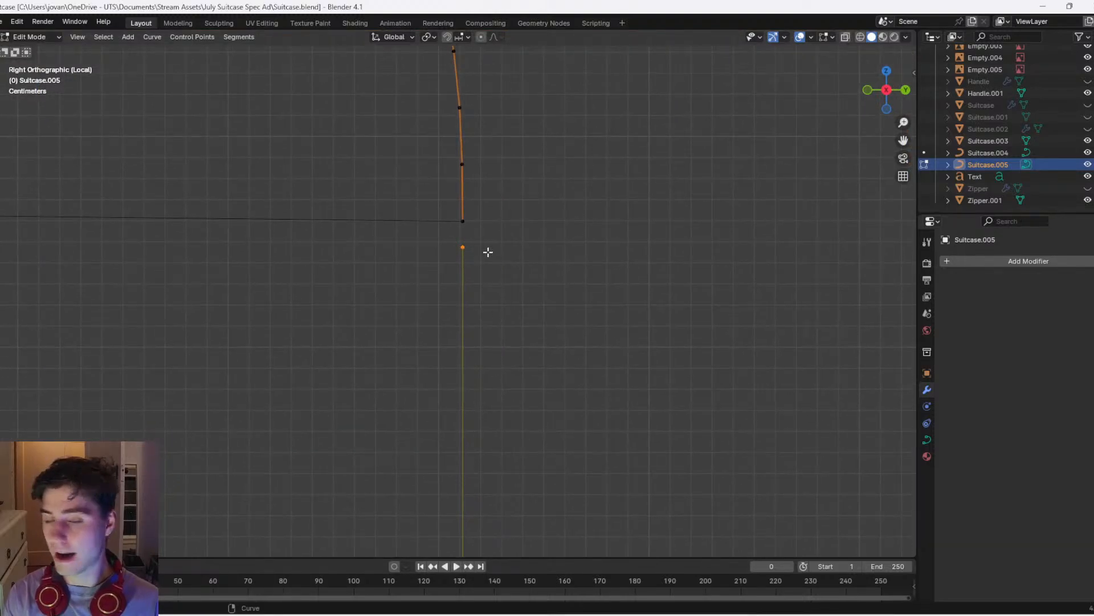
pyautogui.scroll(5, 490, 253)
pyautogui.keyDown('shift'); pyautogui.moveTo(469, 187); pyautogui.dragTo(472, 302, button='middle'); pyautogui.keyUp('shift')
pyautogui.keyDown('shift'); pyautogui.click(508, 240); pyautogui.keyUp('shift')
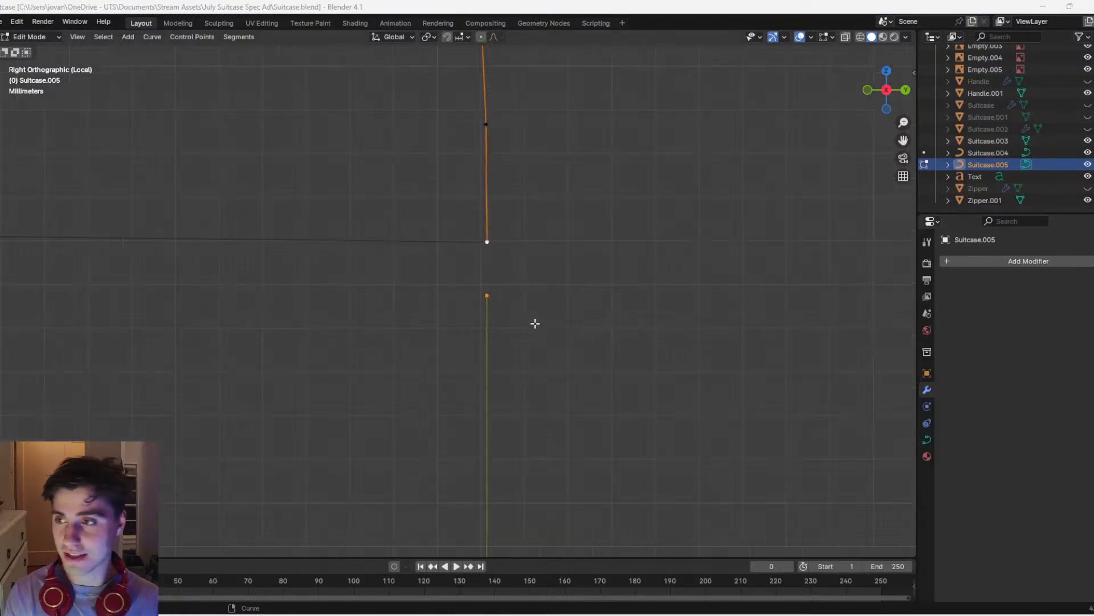
pyautogui.scroll(-7, 439, 308)
pyautogui.scroll(5, 440, 308)
pyautogui.keyDown('shift'); pyautogui.click(491, 298); pyautogui.keyUp('shift')
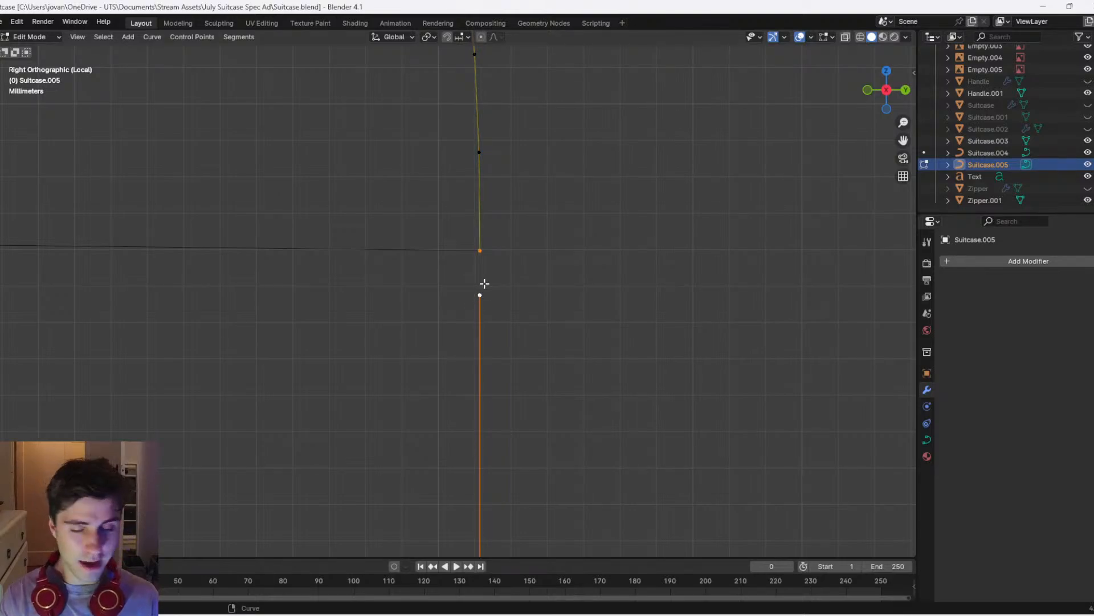
pyautogui.scroll(-2, 409, 302)
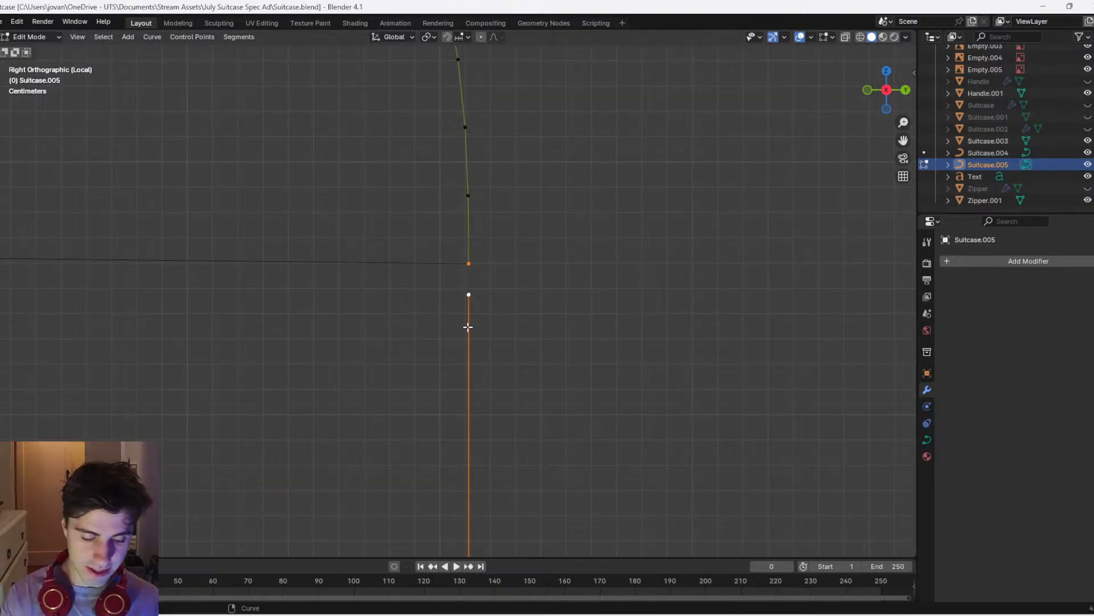
# Convert the Suitcase.005 curve to a mesh and open it for editing
pyautogui.scroll(-3, 506, 276)
pyautogui.press('Tab')
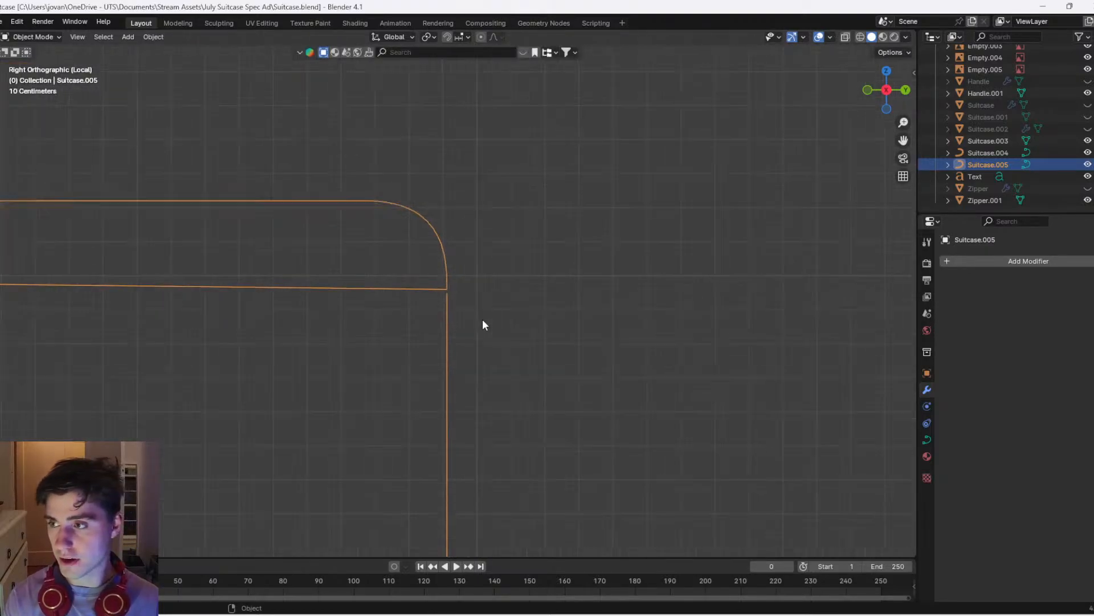
pyautogui.press('F3')
pyautogui.write('mesh')
pyautogui.press('Return')
pyautogui.press('Tab')
# Delete the long straight edge that crosses the outline between the two upper corner arcs' ends
pyautogui.scroll(5, 448, 295)
pyautogui.scroll(1, 435, 288)
pyautogui.press('2')
pyautogui.click(435, 285)
pyautogui.press('x')
pyautogui.click(412, 299)
# Merge the corner arc's end vertex with the vertical edge's end vertex just below it
pyautogui.click(452, 287)
pyautogui.scroll(4, 490, 300)
pyautogui.press('1')
pyautogui.click(469, 269)
pyautogui.keyDown('shift'); pyautogui.click(468, 295); pyautogui.keyUp('shift')
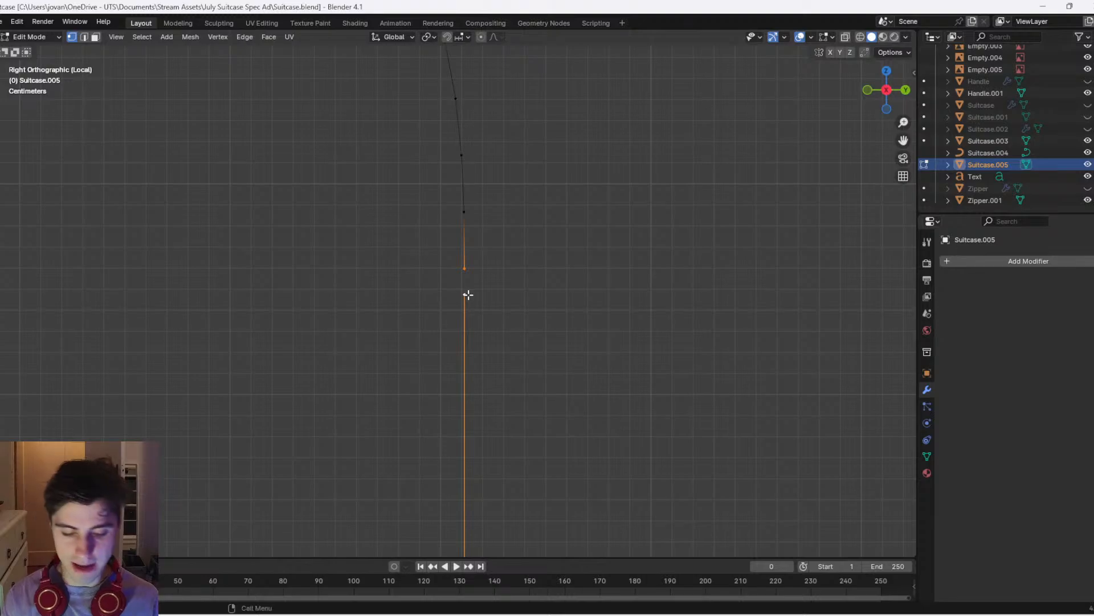
pyautogui.press('m')
pyautogui.click(429, 347)
# Extrude the end vertex of the opposite upper corner arc and move it down along Z
pyautogui.scroll(-6, 290, 355)
pyautogui.keyDown('shift'); pyautogui.moveTo(284, 356); pyautogui.dragTo(361, 287, button='middle'); pyautogui.keyUp('shift')
pyautogui.click(385, 186)
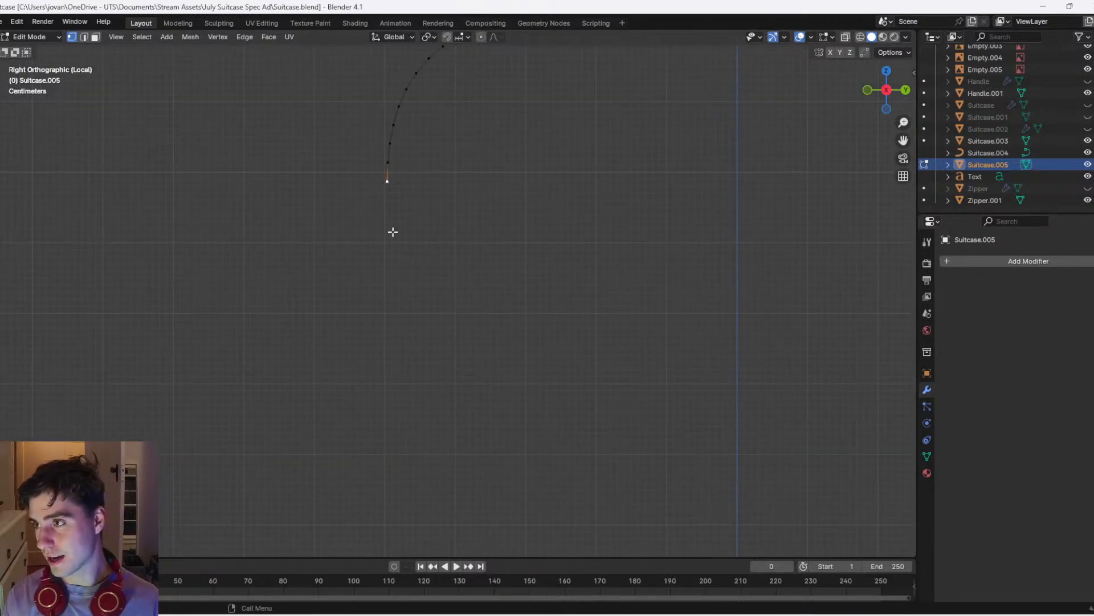
pyautogui.press('e')
pyautogui.rightClick(424, 235)
pyautogui.scroll(-5, 430, 222)
pyautogui.press('g')
pyautogui.press('z')
pyautogui.click(486, 439)
# Move the extruded vertex further down along Z to just above the notch in the side edge
pyautogui.keyDown('shift'); pyautogui.moveTo(487, 417); pyautogui.dragTo(508, 160, button='middle'); pyautogui.keyUp('shift')
pyautogui.press('g')
pyautogui.press('z')
pyautogui.click(485, 342)
pyautogui.keyDown('shift'); pyautogui.moveTo(481, 403); pyautogui.dragTo(487, 201, button='middle'); pyautogui.keyUp('shift')
pyautogui.scroll(4, 486, 200)
pyautogui.press('g')
pyautogui.press('z')
pyautogui.click(491, 198)
# Merge the extruded vertex with the vertex directly below it on the notch's upper edge
pyautogui.keyDown('shift'); pyautogui.moveTo(481, 160); pyautogui.dragTo(443, 371, button='middle'); pyautogui.keyUp('shift')
pyautogui.keyDown('shift'); pyautogui.click(438, 339); pyautogui.keyUp('shift')
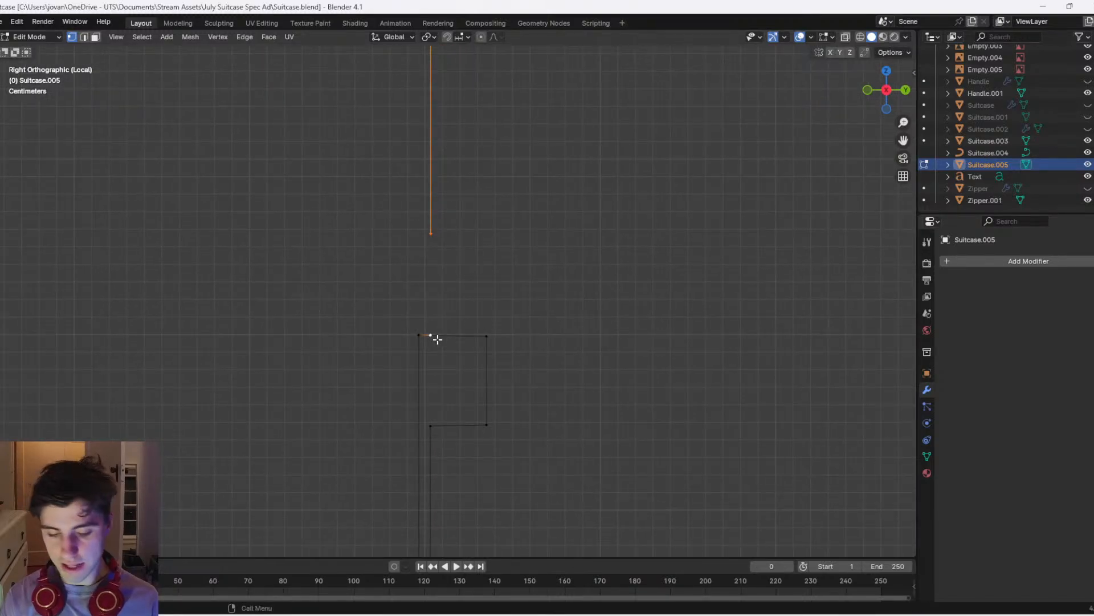
pyautogui.press('m')
pyautogui.click(436, 338)
# Delete the duplicate outer edge running down beside the notch and the lower side edge
pyautogui.scroll(-5, 439, 342)
pyautogui.scroll(-1, 436, 372)
pyautogui.keyDown('shift'); pyautogui.moveTo(410, 391); pyautogui.dragTo(464, 213, button='middle'); pyautogui.keyUp('shift')
pyautogui.press('2')
pyautogui.click(445, 311)
pyautogui.scroll(4, 464, 213)
pyautogui.keyDown('shift'); pyautogui.moveTo(511, 145); pyautogui.dragTo(518, 71, button='middle'); pyautogui.keyUp('shift')
pyautogui.scroll(2, 515, 191)
pyautogui.keyDown('shift'); pyautogui.moveTo(515, 190); pyautogui.dragTo(467, 362, button='middle'); pyautogui.keyUp('shift')
pyautogui.press('x')
pyautogui.click(461, 343)
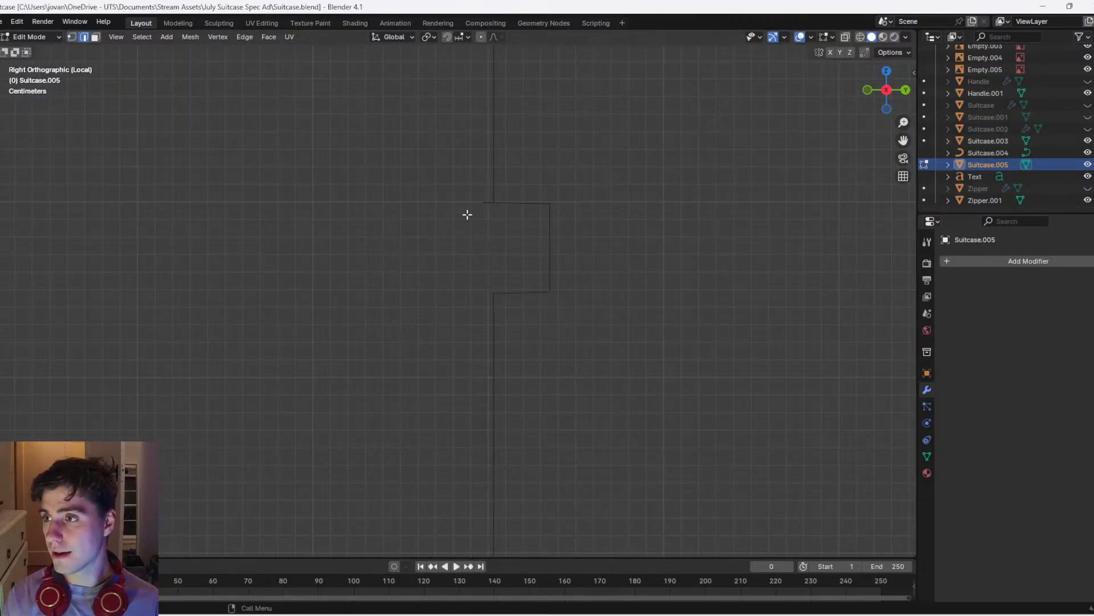
# Delete the leftover vertices at the outer end of the notch's upper edge
pyautogui.press('1')
pyautogui.click(473, 200)
pyautogui.press('x')
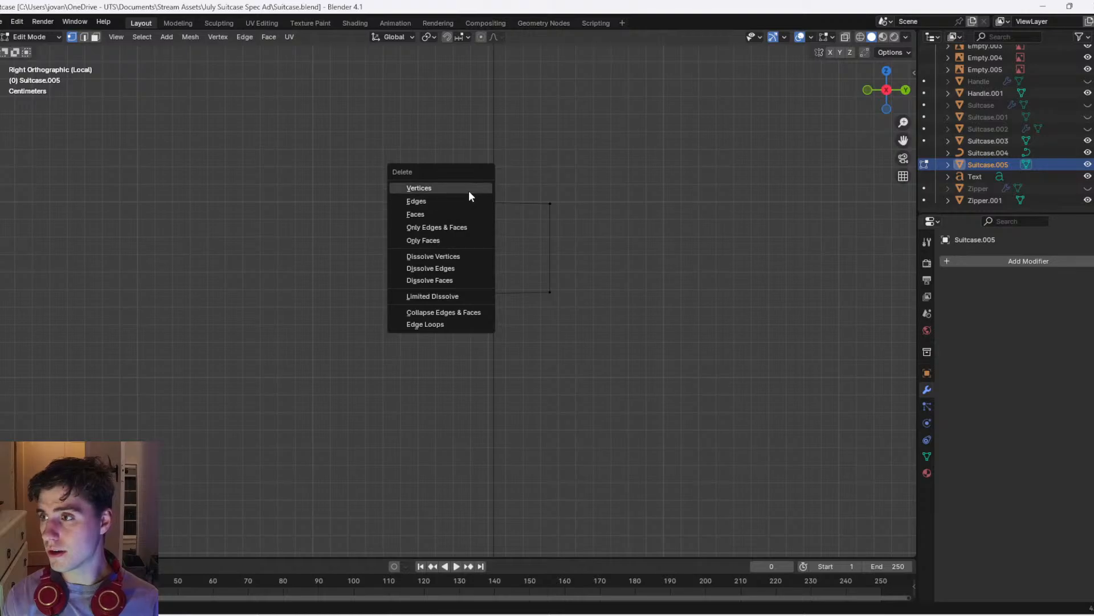
pyautogui.click(469, 190)
pyautogui.scroll(-3, 481, 242)
pyautogui.scroll(3, 481, 242)
pyautogui.moveTo(469, 175); pyautogui.dragTo(483, 235)
pyautogui.press('x')
pyautogui.click(491, 214)
# Inspect the outline's lower corners, opposite side and upper part for stray or duplicate vertices
pyautogui.scroll(-15, 491, 222)
pyautogui.keyDown('shift'); pyautogui.moveTo(494, 296); pyautogui.dragTo(426, 123, button='middle'); pyautogui.keyUp('shift')
pyautogui.keyDown('shift'); pyautogui.moveTo(442, 407); pyautogui.dragTo(399, 228, button='middle'); pyautogui.keyUp('shift')
pyautogui.scroll(3, 414, 259)
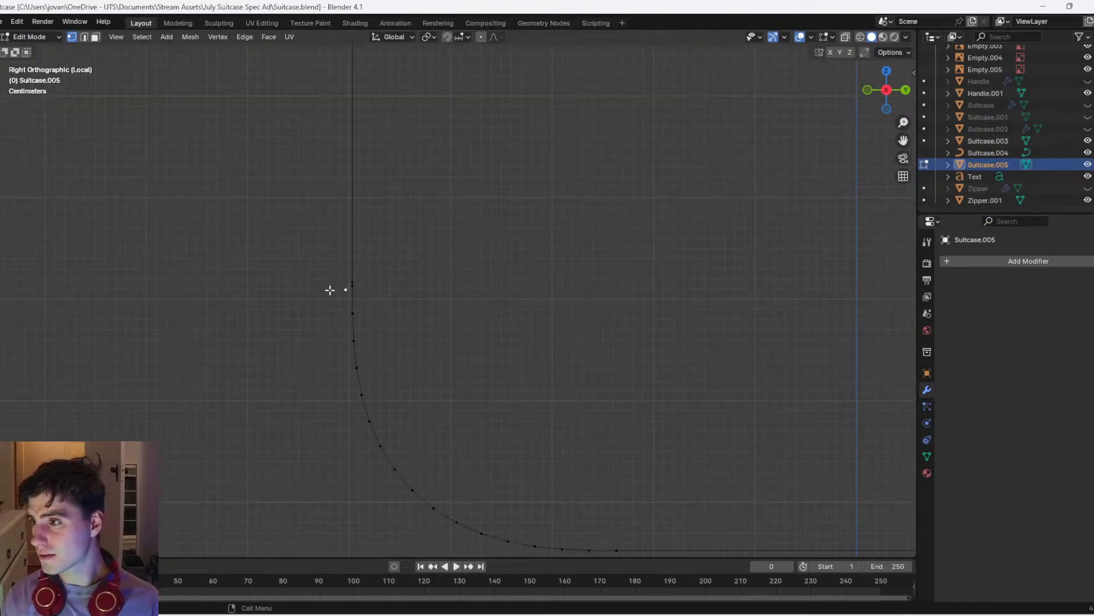
pyautogui.scroll(-6, 332, 289)
pyautogui.keyDown('shift'); pyautogui.moveTo(684, 342); pyautogui.dragTo(173, 345, button='middle'); pyautogui.keyUp('shift')
pyautogui.keyDown('shift'); pyautogui.moveTo(525, 277); pyautogui.dragTo(626, 527, button='middle'); pyautogui.keyUp('shift')
pyautogui.keyDown('shift'); pyautogui.moveTo(583, 117); pyautogui.dragTo(631, 515, button='middle'); pyautogui.keyUp('shift')
pyautogui.keyDown('shift'); pyautogui.moveTo(650, 153); pyautogui.dragTo(686, 229, button='middle'); pyautogui.keyUp('shift')
pyautogui.scroll(-6, 600, 101)
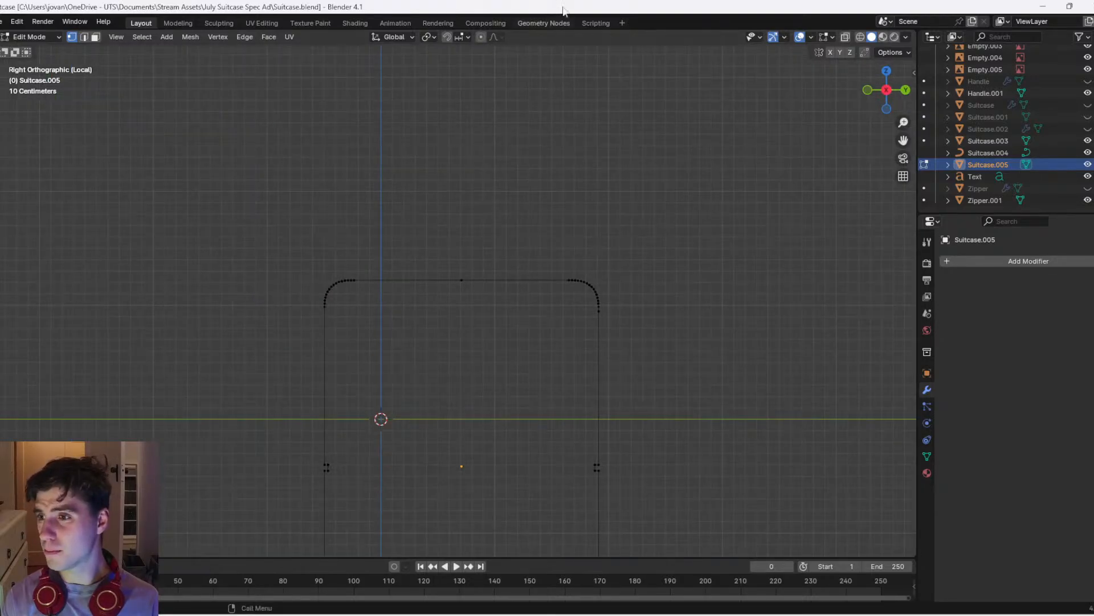
# Convert the Suitcase.005 mesh outline back to a curve and check it in Edit Mode
pyautogui.scroll(-4, 496, 392)
pyautogui.press('Tab')
pyautogui.press('F3')
pyautogui.write('cur')
pyautogui.press('Return')
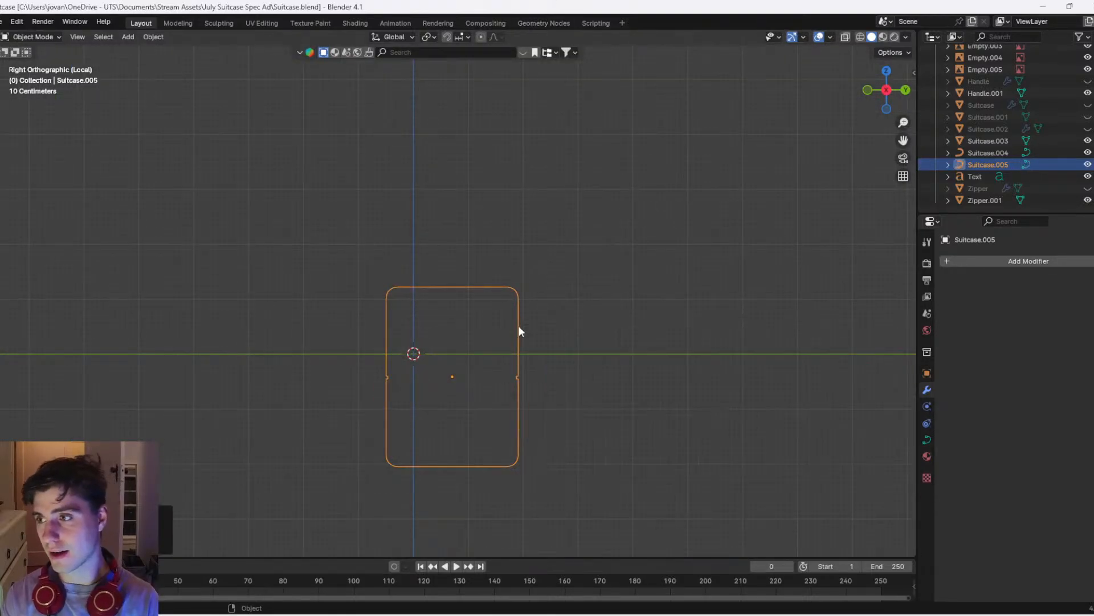
pyautogui.press('Tab')
pyautogui.scroll(1, 518, 326)
pyautogui.scroll(4, 505, 325)
pyautogui.scroll(-4, 469, 325)
pyautogui.press('Tab')
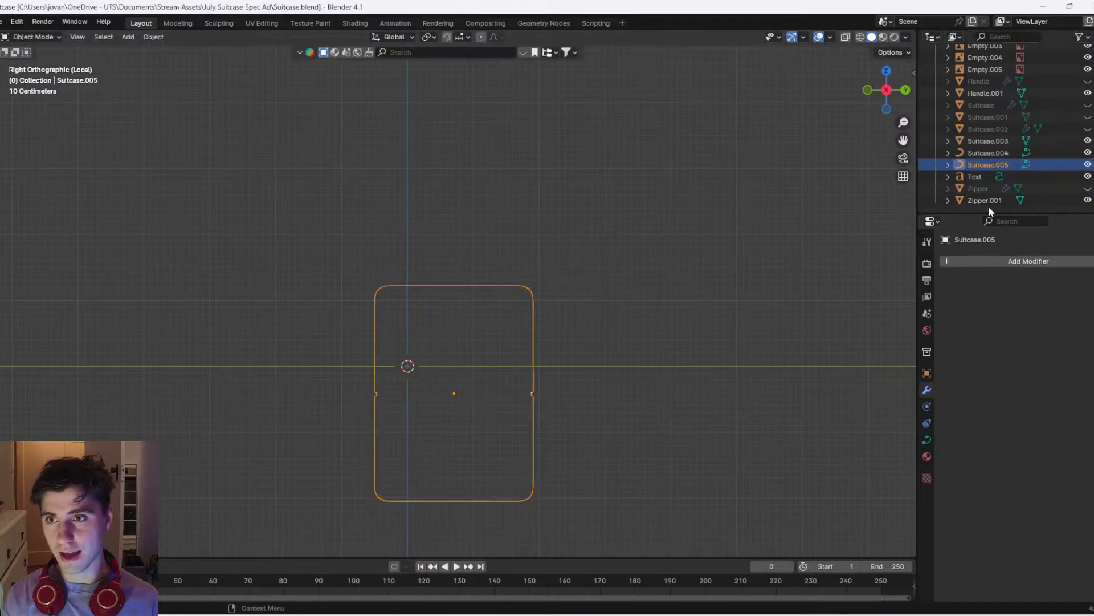
# Add an Array modifier to the zipper tooth object Zipper.001
pyautogui.click(986, 200)
pyautogui.scroll(6, 481, 251)
pyautogui.moveTo(467, 298); pyautogui.dragTo(578, 323, button='middle')
pyautogui.press('KP_Decimal')
pyautogui.scroll(-8, 603, 302)
pyautogui.scroll(3, 604, 302)
pyautogui.click(883, 93)
pyautogui.scroll(6, 561, 297)
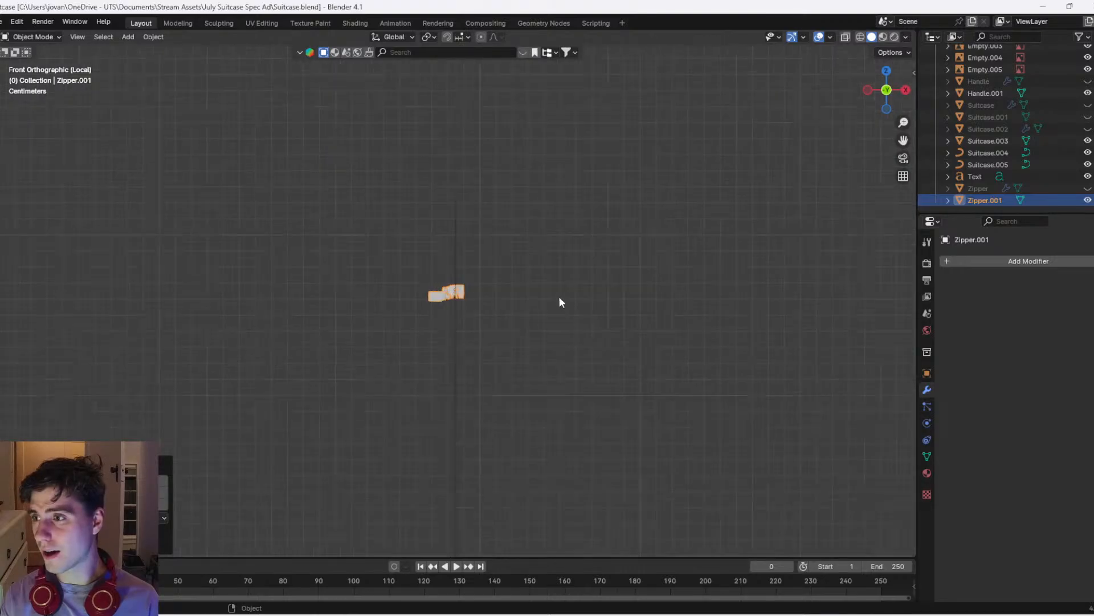
pyautogui.click(973, 261)
pyautogui.write('ar')
pyautogui.click(952, 285)
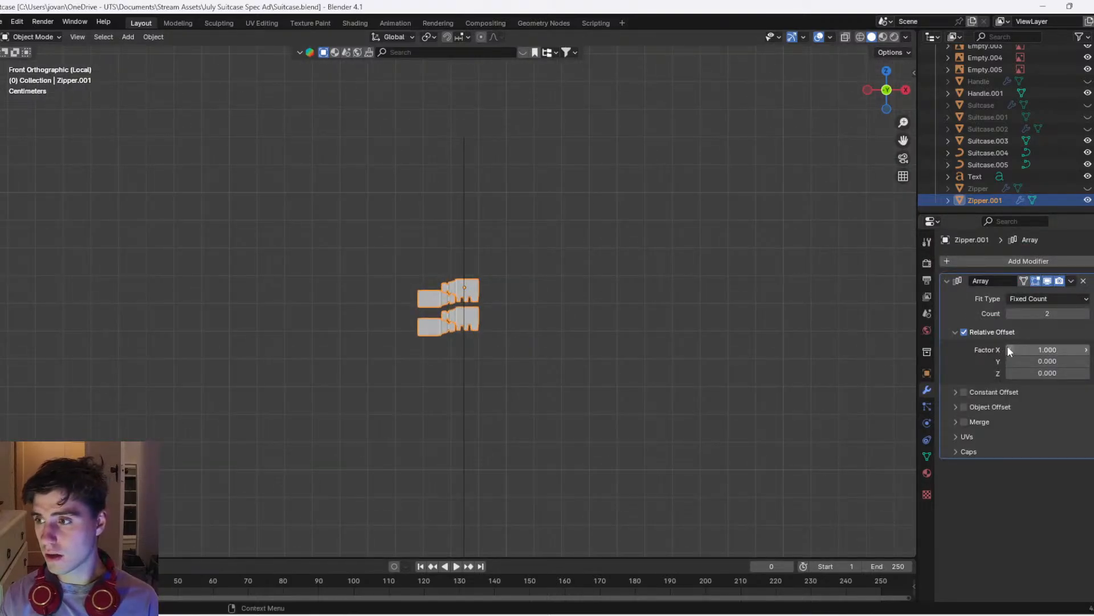
# Set the array's relative offset Factor X to 0.8 and its count to 17
pyautogui.moveTo(1008, 348); pyautogui.dragTo(1082, 351)
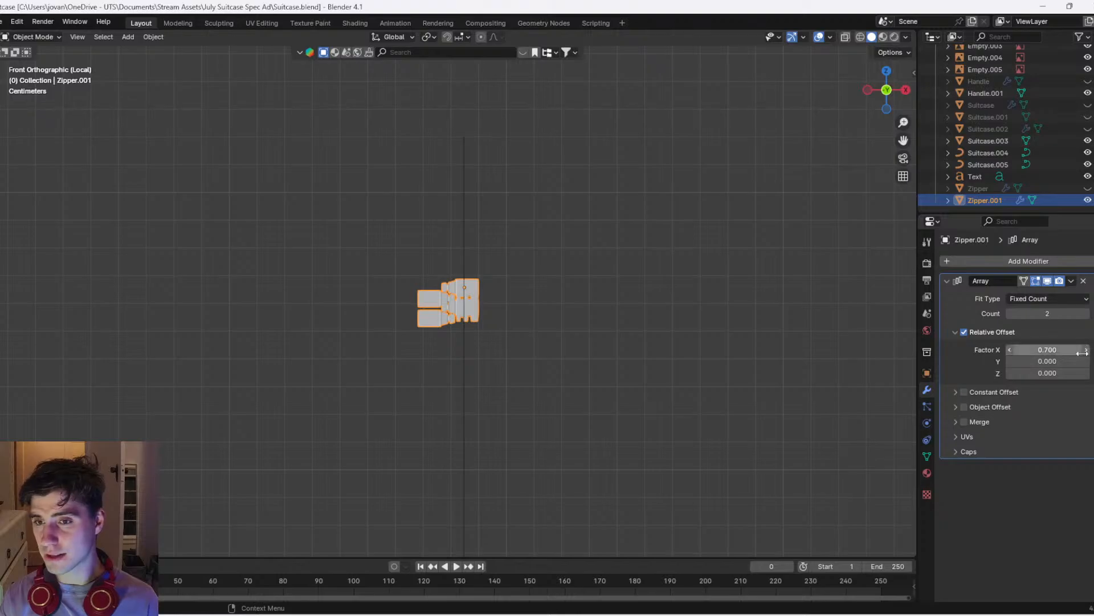
pyautogui.click(1087, 350)
pyautogui.click(1087, 350)
pyautogui.click(1011, 351)
pyautogui.moveTo(1037, 314); pyautogui.dragTo(1042, 316)
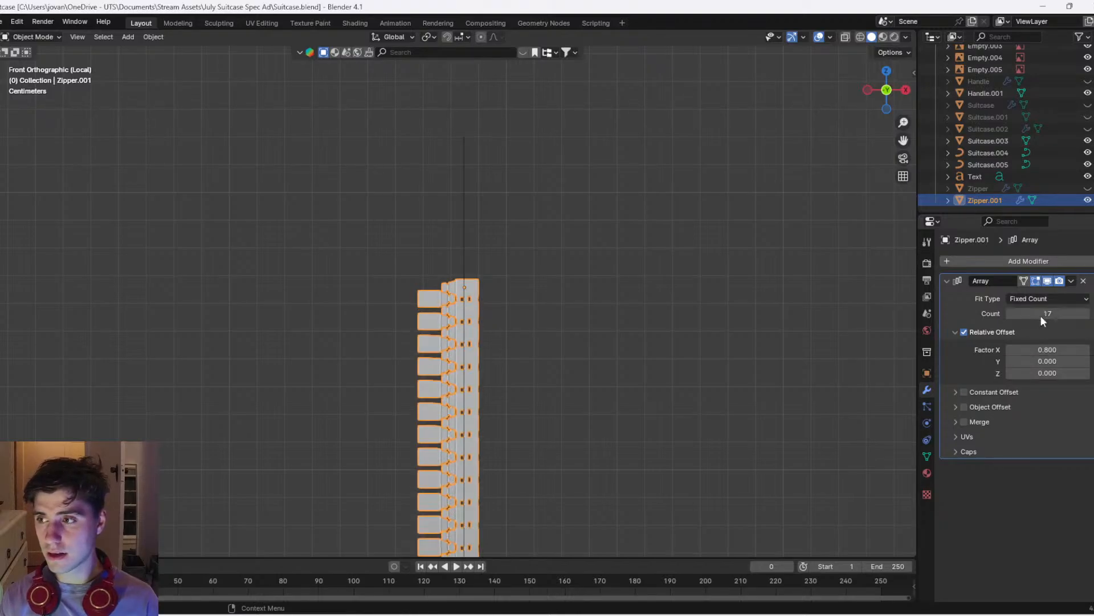
# Add a Curve modifier to Zipper.001 with Suitcase.005 as its curve object
pyautogui.click(1044, 261)
pyautogui.write('c')
pyautogui.click(985, 279)
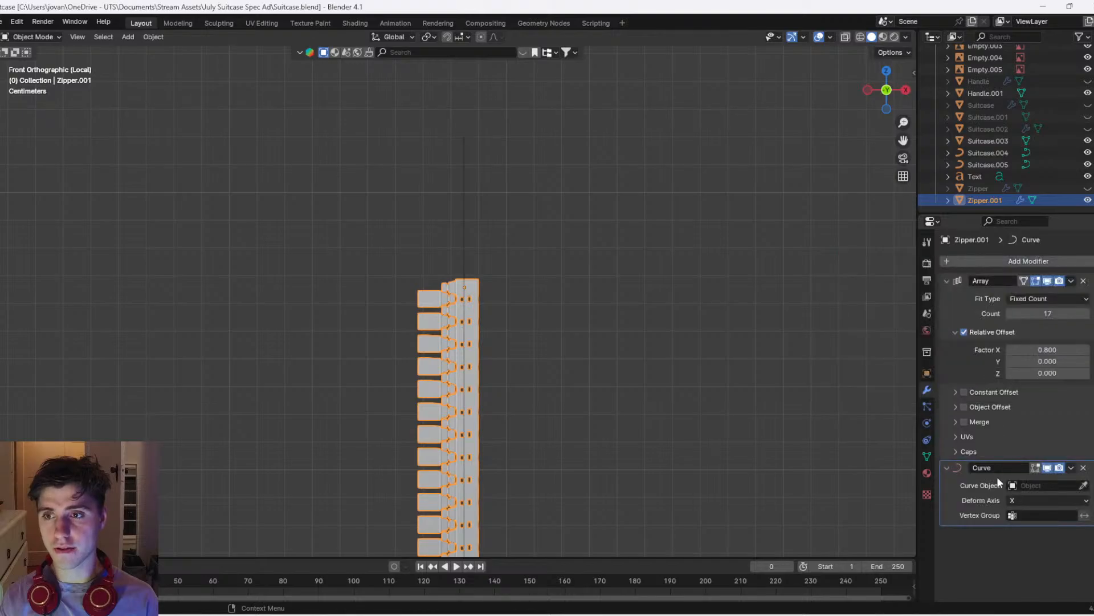
pyautogui.click(1032, 485)
pyautogui.click(1017, 373)
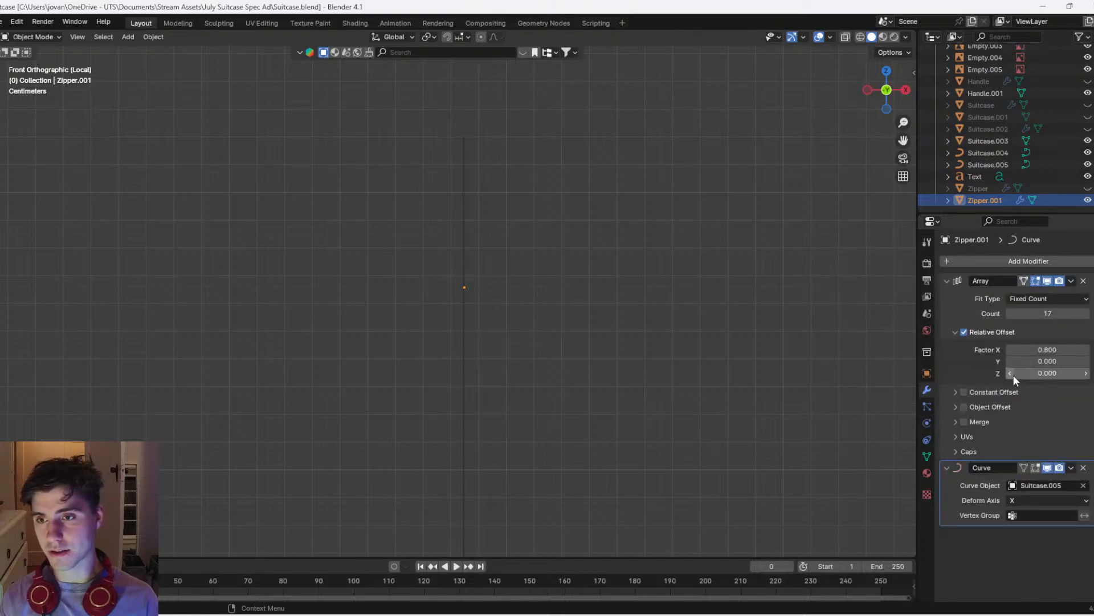
# Set the X, Y and Z location of Zipper.001 to 0 m
pyautogui.click(905, 89)
pyautogui.scroll(-4, 497, 367)
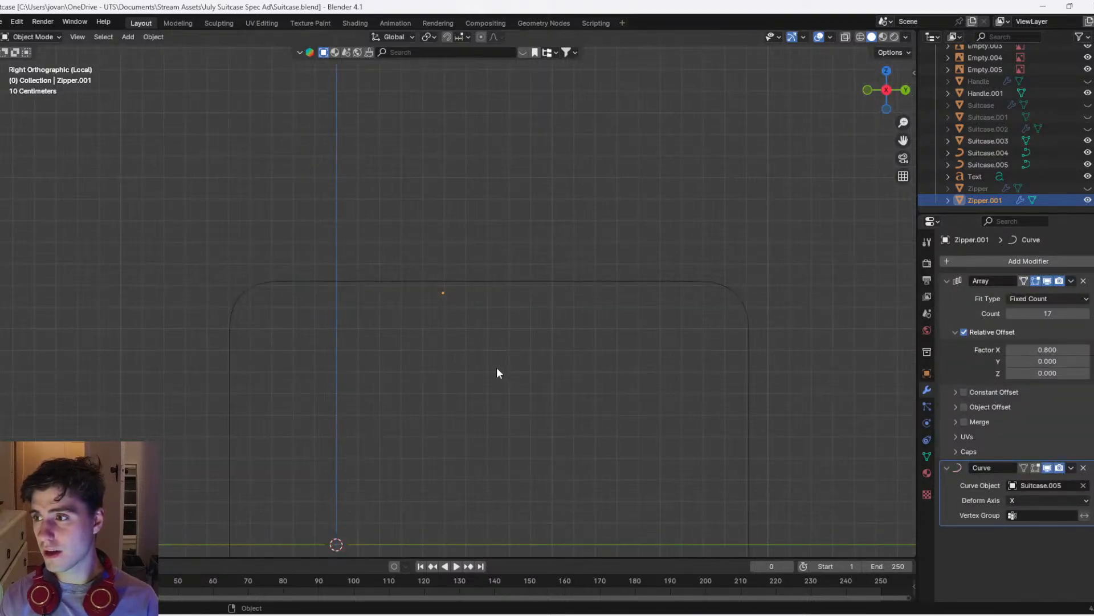
pyautogui.scroll(3, 354, 444)
pyautogui.click(927, 373)
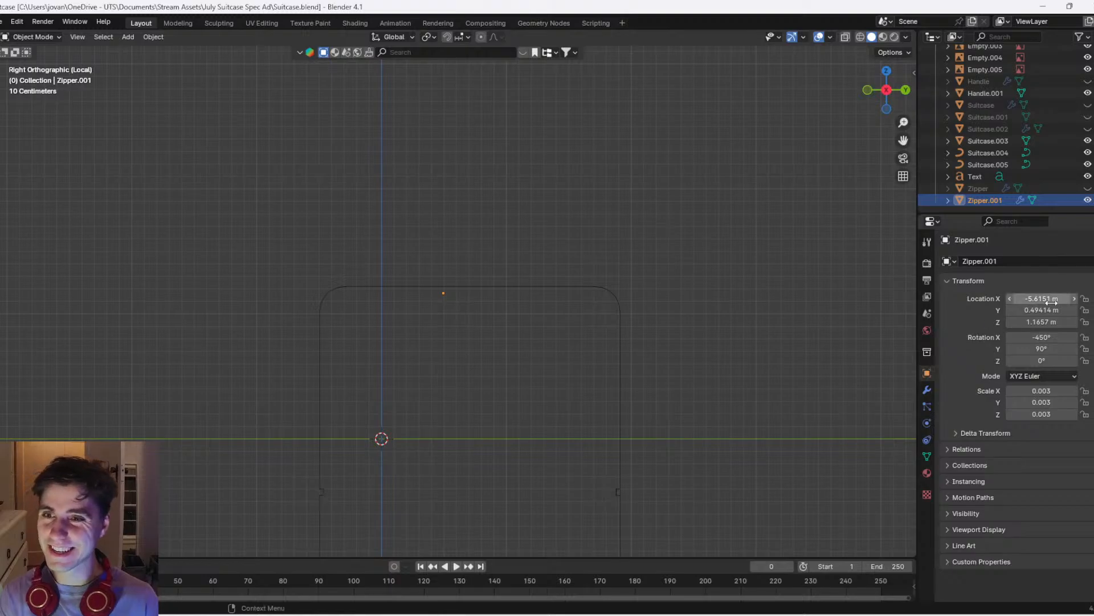
pyautogui.click(1052, 298)
pyautogui.write('0')
pyautogui.press('Return')
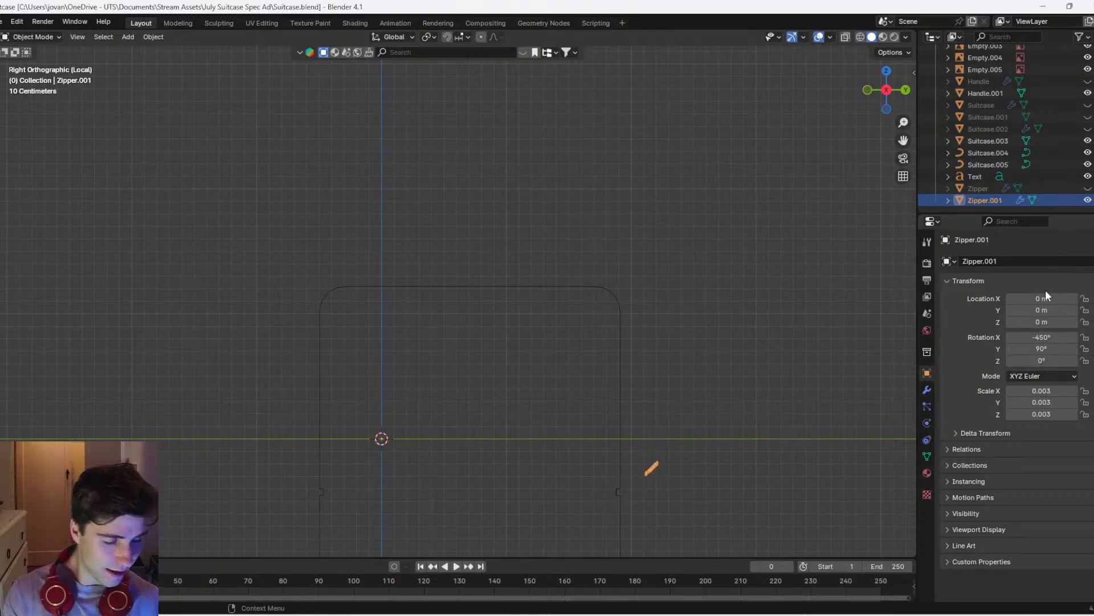
# Set the X and Y rotation of Zipper.001 to 0°
pyautogui.click(1045, 335)
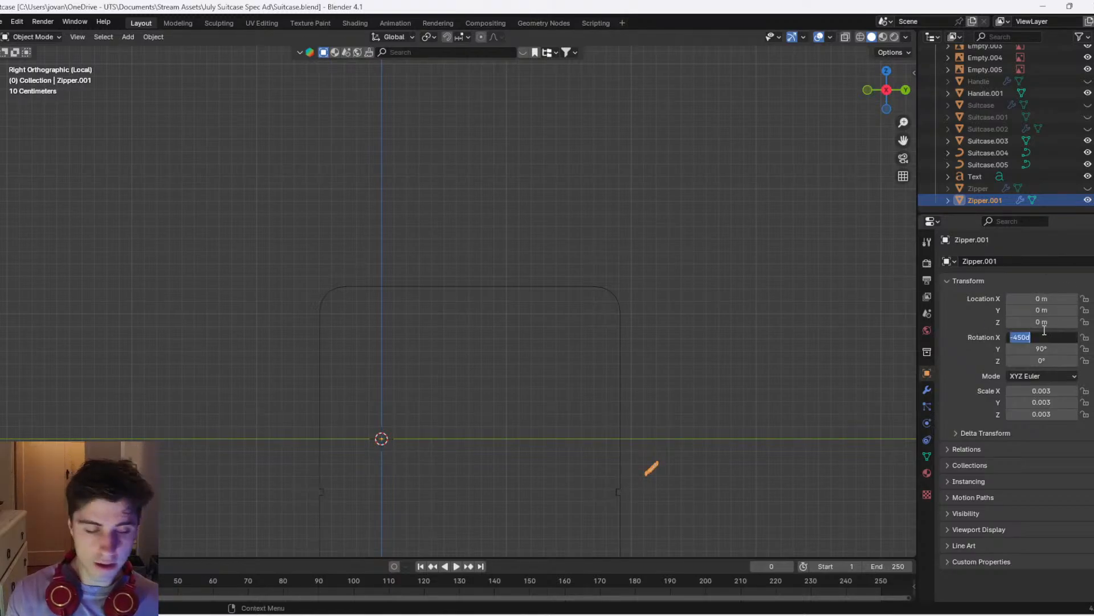
pyautogui.write('0')
pyautogui.press('Return')
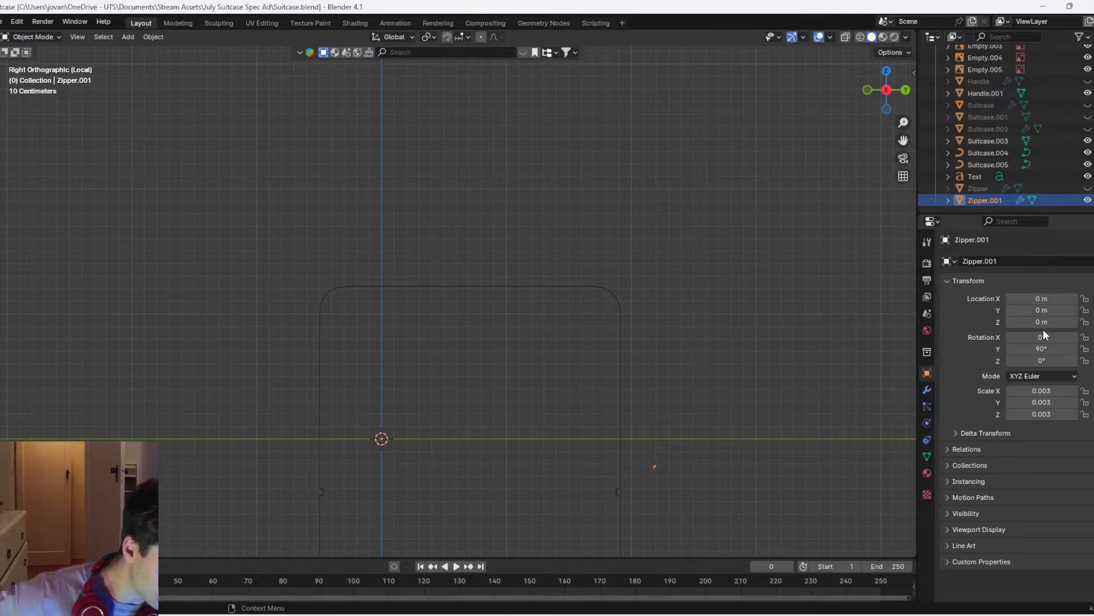
pyautogui.click(1040, 349)
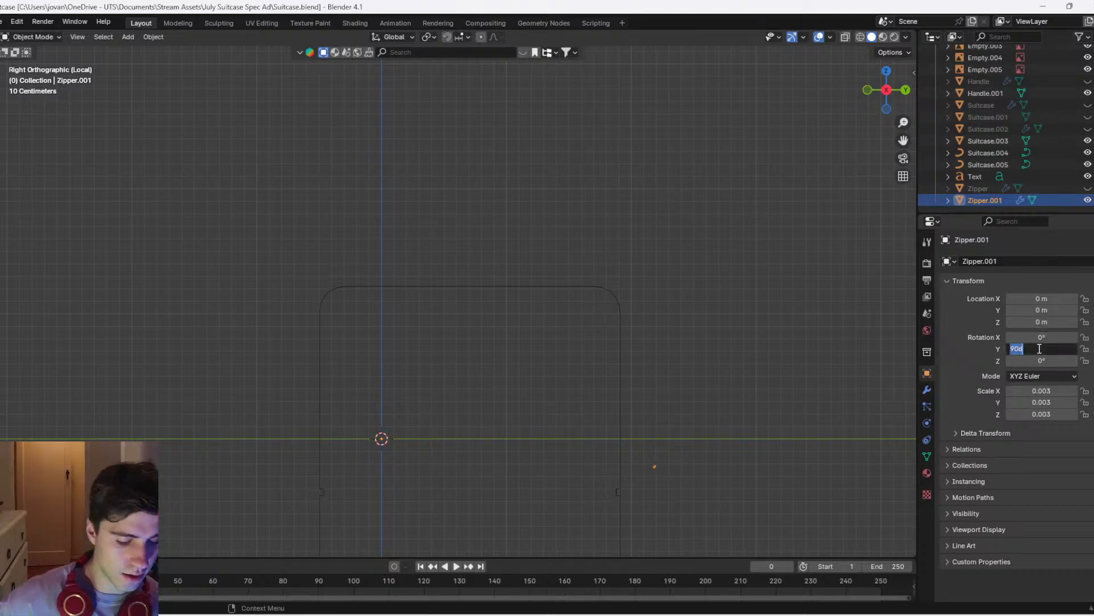
pyautogui.write('0')
pyautogui.press('Return')
# Examine the tooth strip's position beside the curve and the Array modifier's UVs and Caps settings
pyautogui.scroll(3, 536, 353)
pyautogui.keyDown('shift'); pyautogui.moveTo(630, 420); pyautogui.dragTo(466, 162, button='middle'); pyautogui.keyUp('shift')
pyautogui.scroll(2, 712, 329)
pyautogui.moveTo(713, 333); pyautogui.dragTo(689, 337, button='middle')
pyautogui.scroll(-5, 713, 349)
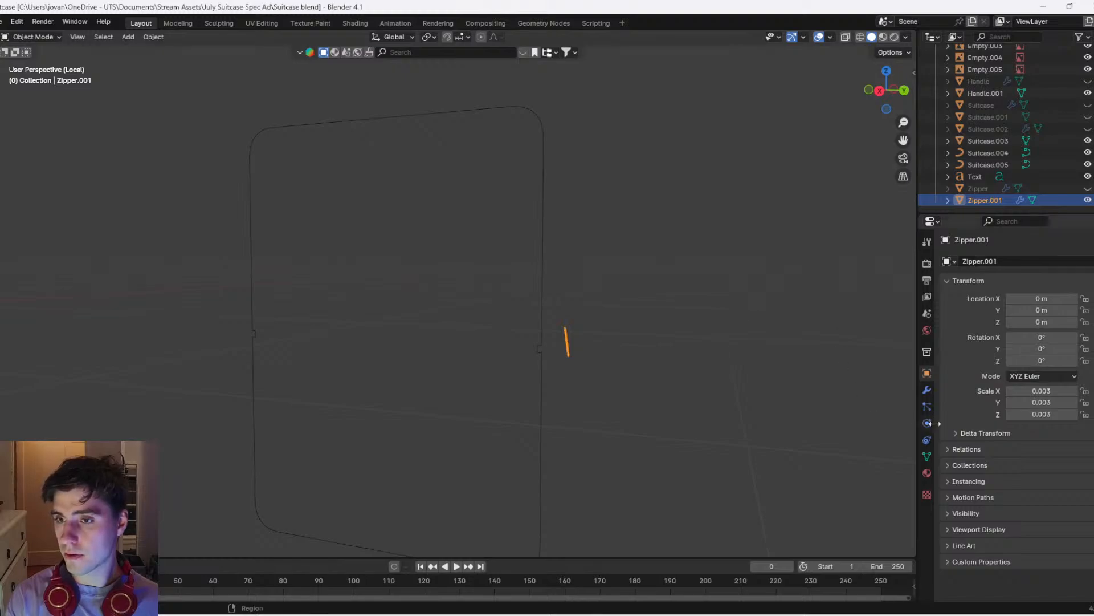
pyautogui.click(927, 390)
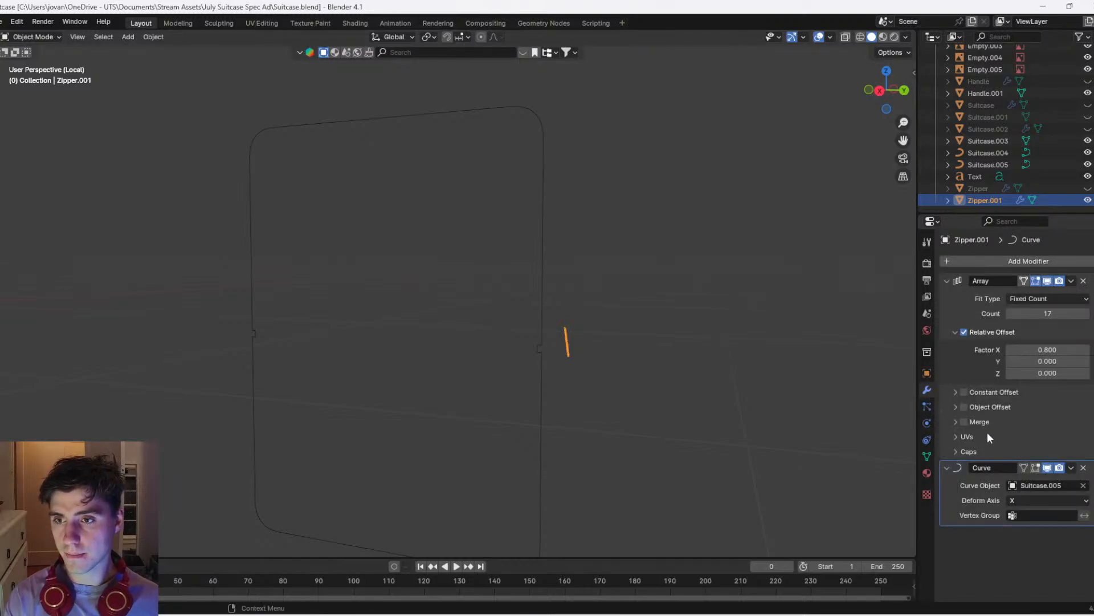
pyautogui.click(971, 449)
pyautogui.click(973, 436)
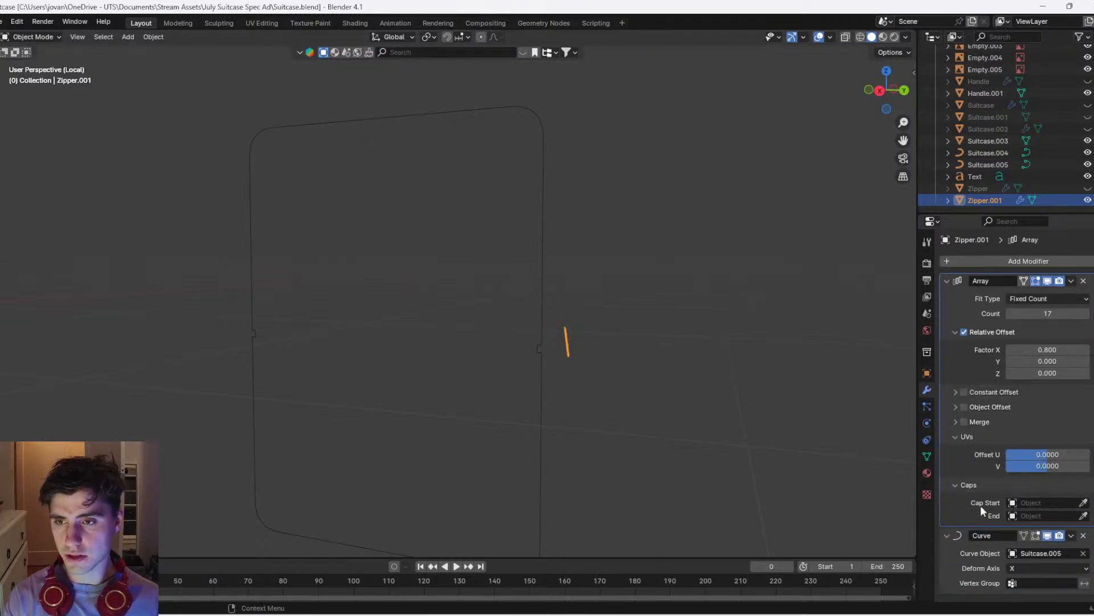
pyautogui.scroll(3, 741, 304)
pyautogui.click(880, 91)
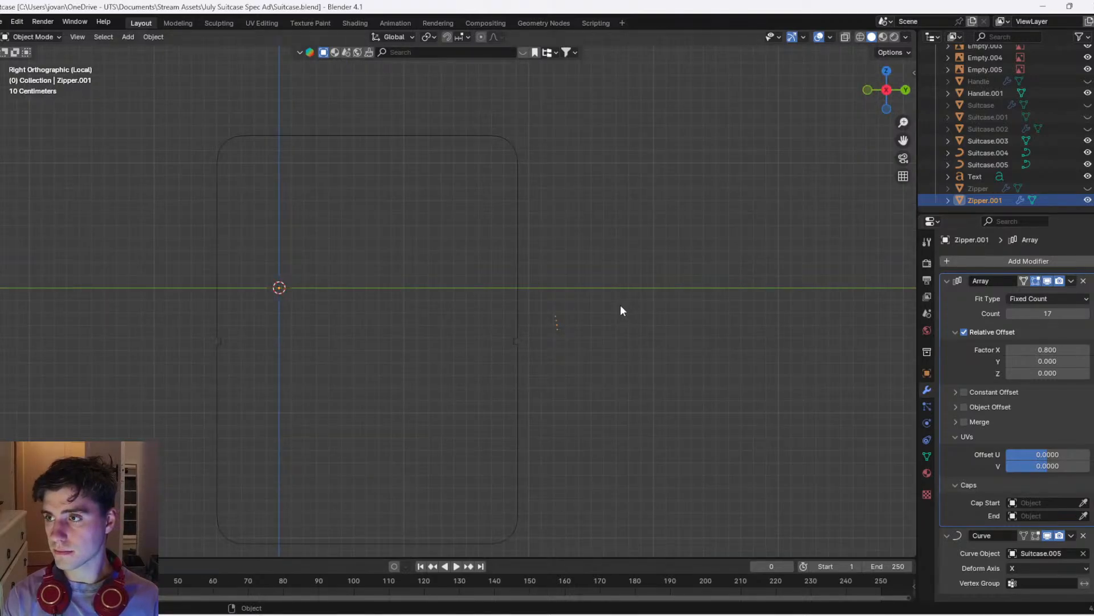
# Try the Fit Curve fit type on the array with Suitcase.005 as the curve
pyautogui.click(1054, 298)
pyautogui.click(1029, 338)
pyautogui.click(1011, 314)
pyautogui.click(1006, 342)
pyautogui.scroll(4, 655, 307)
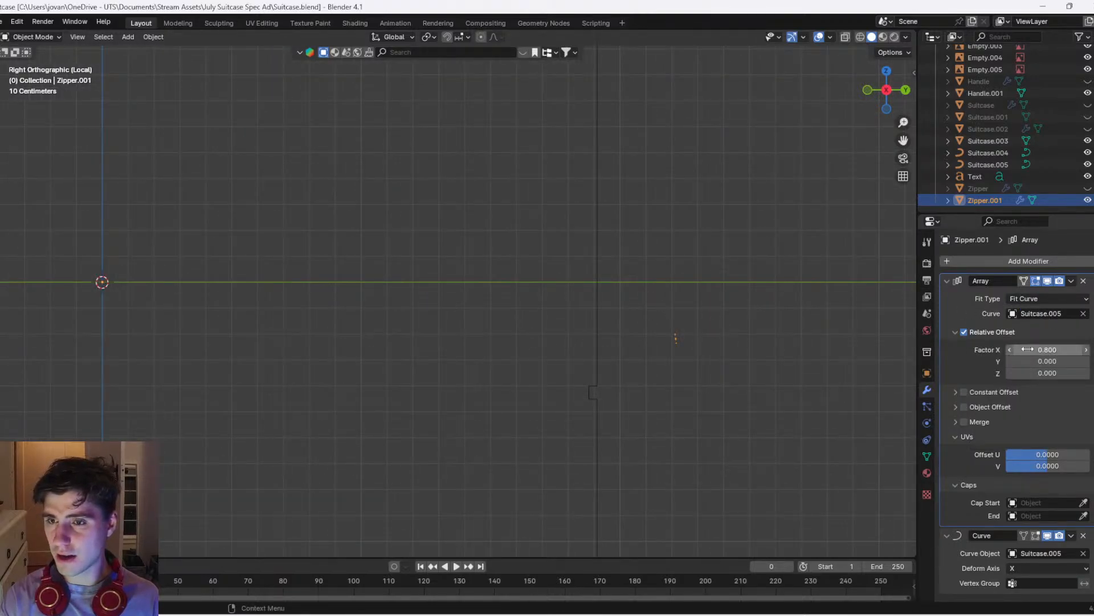
pyautogui.moveTo(732, 347); pyautogui.dragTo(703, 359, button='middle')
# Set the array's fit type to Fixed Count with a count of 243 and view it from the right
pyautogui.click(1035, 300)
pyautogui.click(1032, 312)
pyautogui.moveTo(1004, 315); pyautogui.dragTo(1077, 315)
pyautogui.click(866, 98)
pyautogui.click(872, 94)
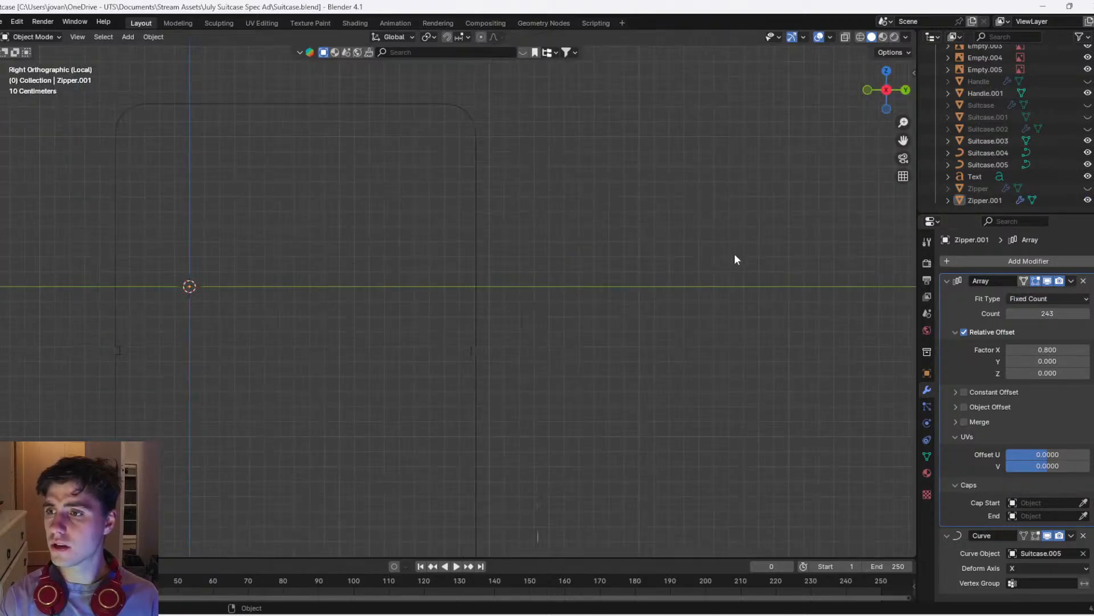
# Raise the array's count to 897 while viewing the scene in wireframe
pyautogui.scroll(3, 633, 337)
pyautogui.press('z')
pyautogui.click(420, 318)
pyautogui.scroll(1, 613, 382)
pyautogui.scroll(-4, 613, 387)
pyautogui.scroll(-1, 662, 364)
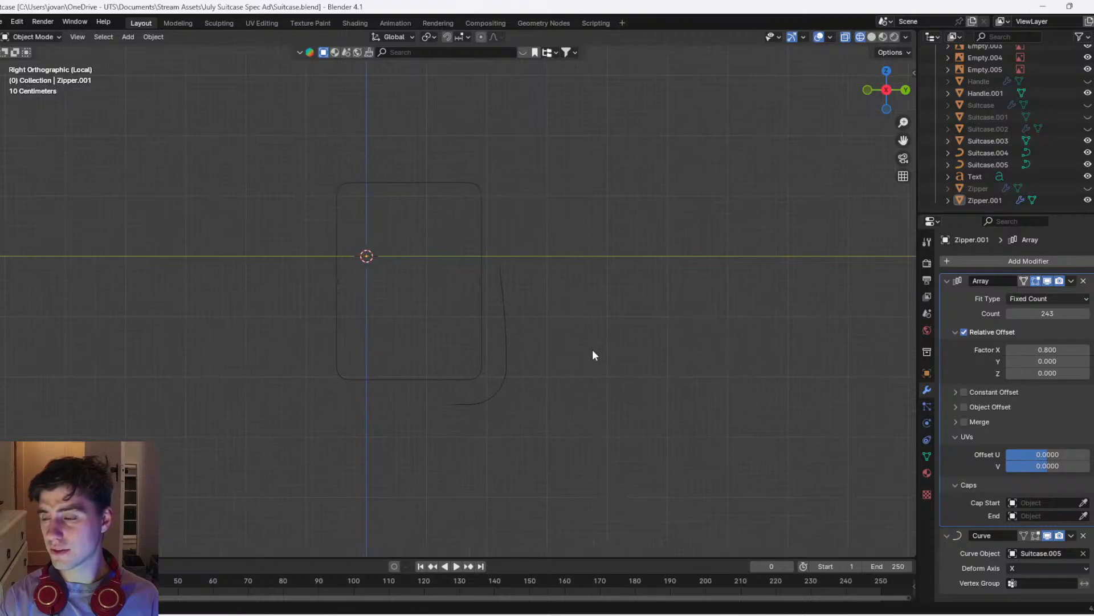
pyautogui.moveTo(1047, 313)
pyautogui.mouseDown()
pyautogui.moveTo(1072, 314)
pyautogui.moveTo(1032, 312)
pyautogui.mouseUp()
pyautogui.moveTo(541, 337); pyautogui.dragTo(771, 412, button='middle')
# Try the Y and Z deform axes on the Curve modifier of Zipper.001
pyautogui.click(1021, 566)
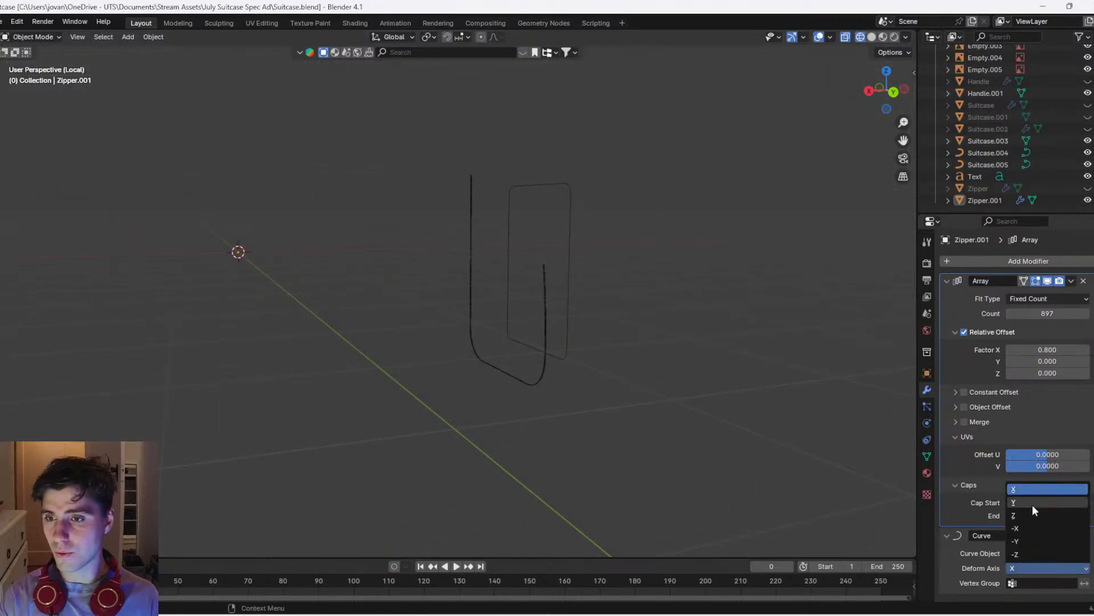
pyautogui.click(1033, 505)
pyautogui.click(1029, 559)
pyautogui.click(1029, 518)
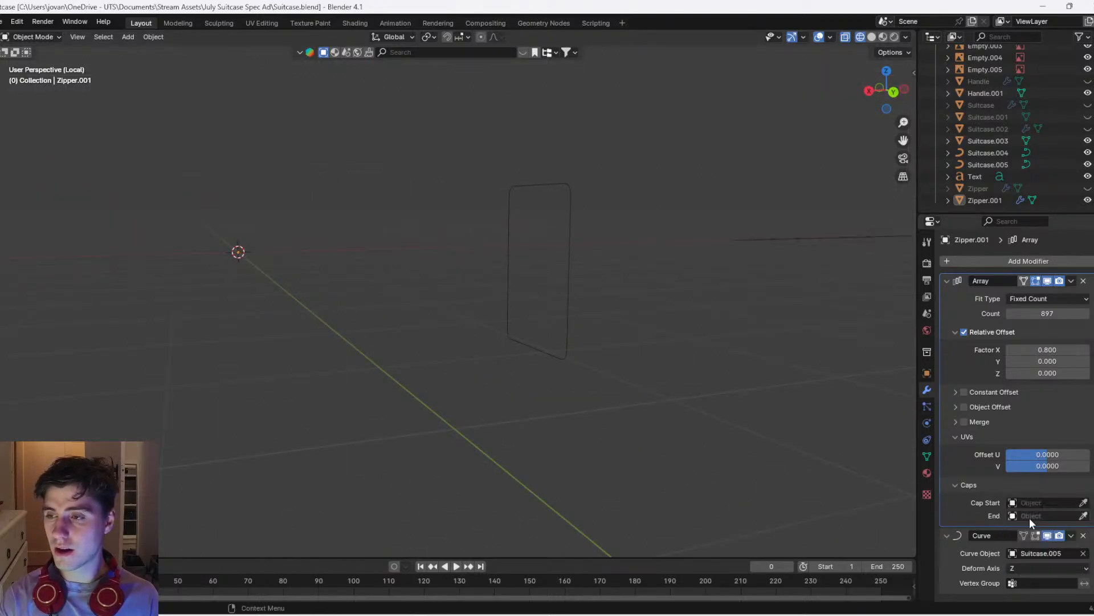
# Try moving the Zipper.001 strip and rotating it 90° about the Z, X and Y axes
pyautogui.moveTo(771, 375); pyautogui.dragTo(819, 166, button='middle')
pyautogui.click(811, 116)
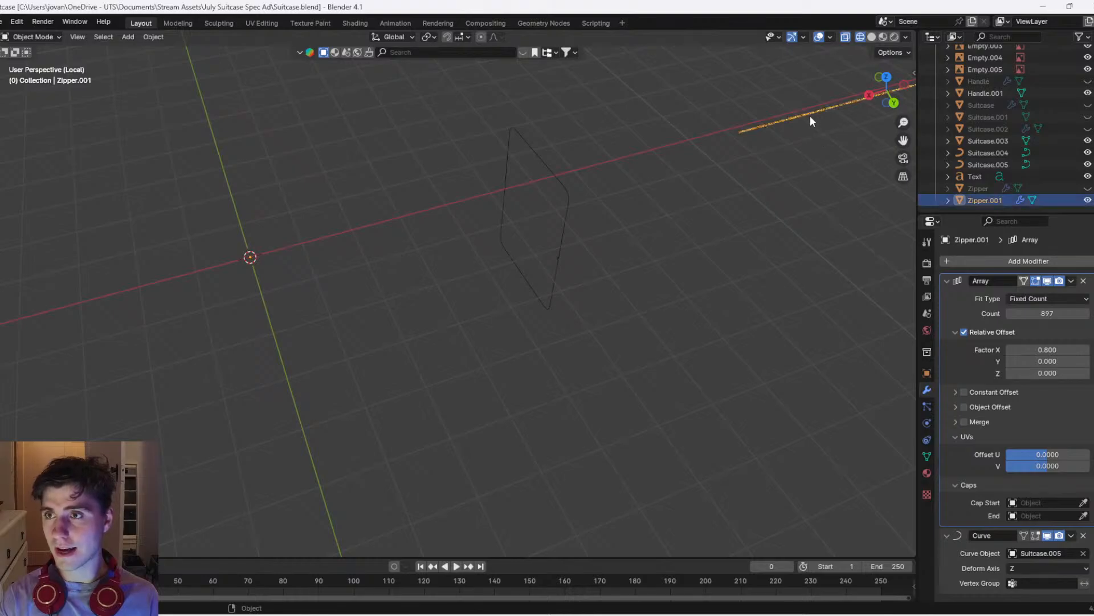
pyautogui.press('g')
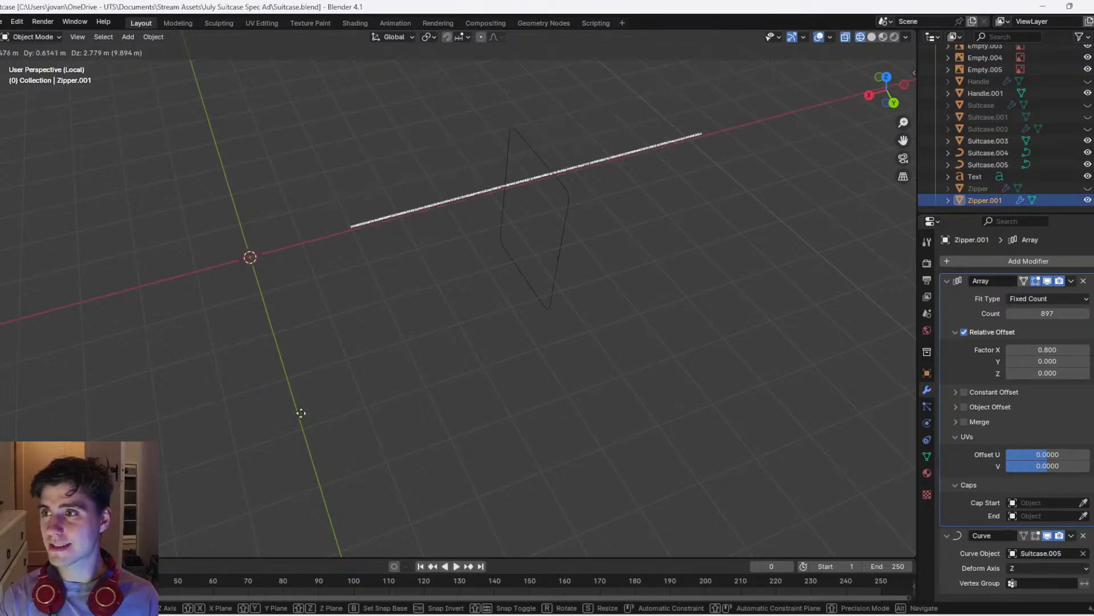
pyautogui.press('Escape')
pyautogui.write('rz90')
pyautogui.press('Escape')
pyautogui.write('rx90y')
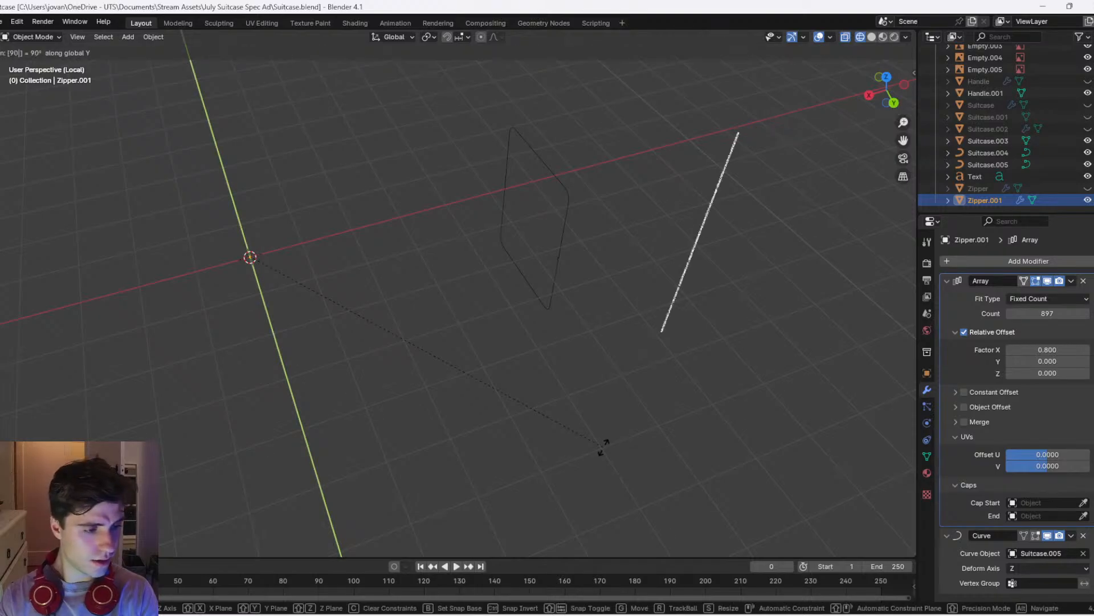
pyautogui.press('Return')
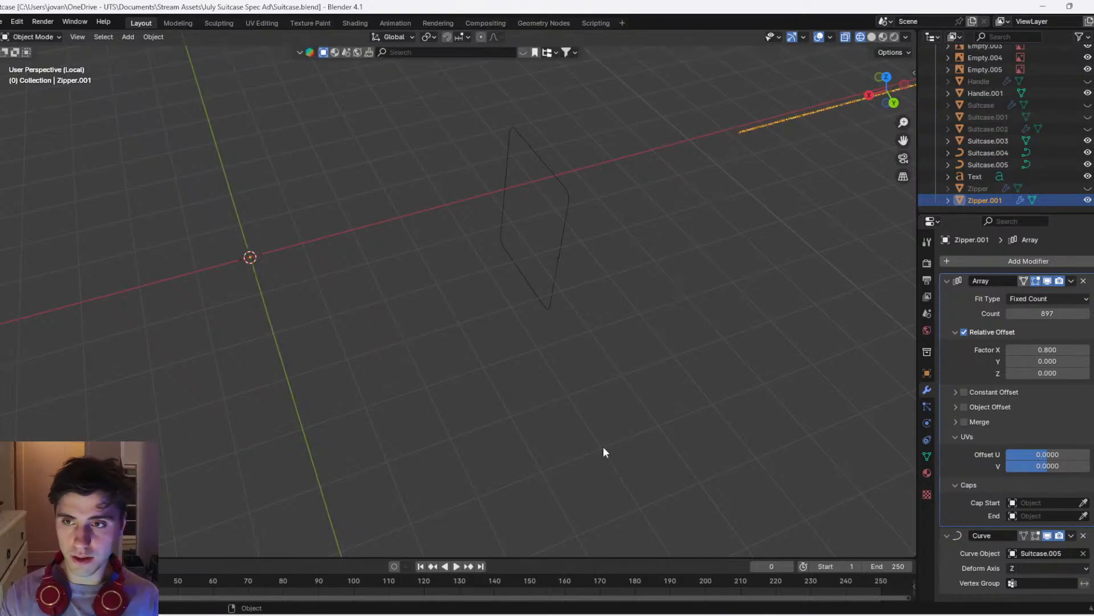
# Enable Cyclic U on the active spline of the Suitcase.005 curve
pyautogui.click(566, 220)
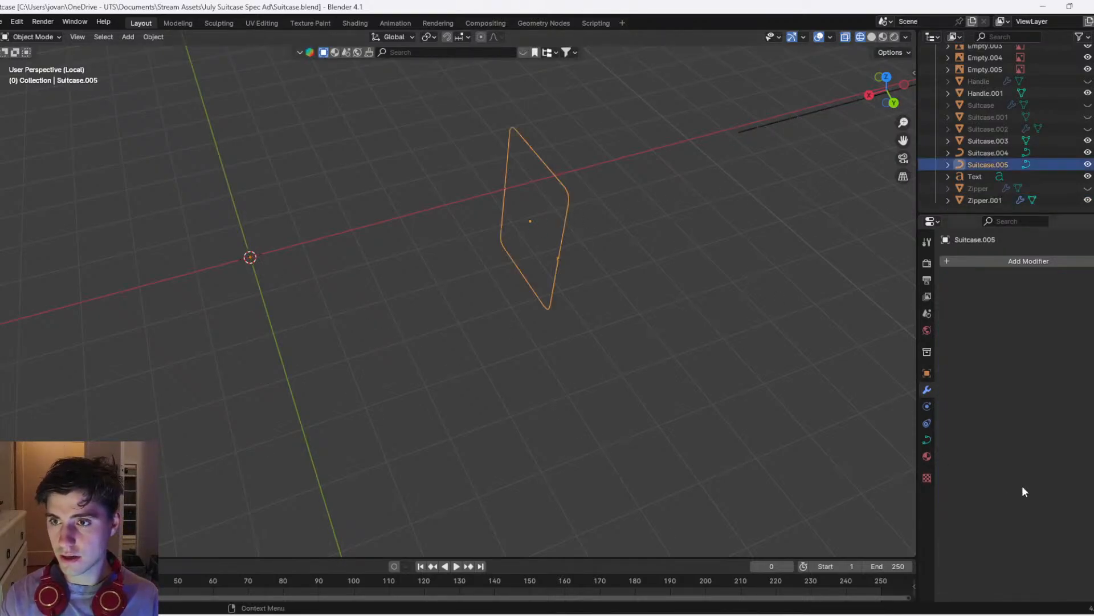
pyautogui.click(927, 440)
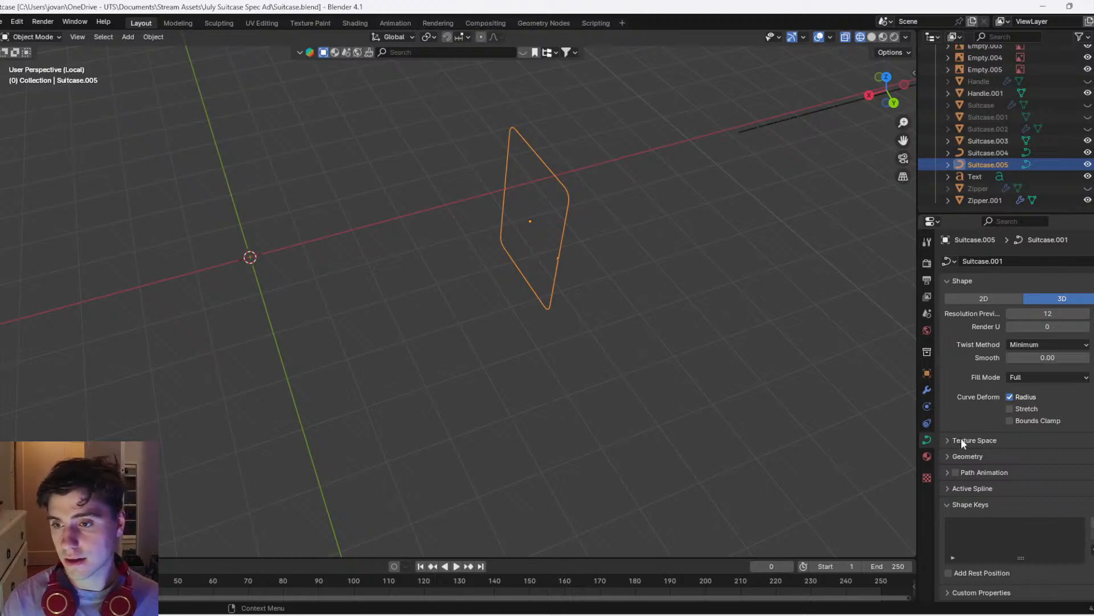
pyautogui.click(983, 488)
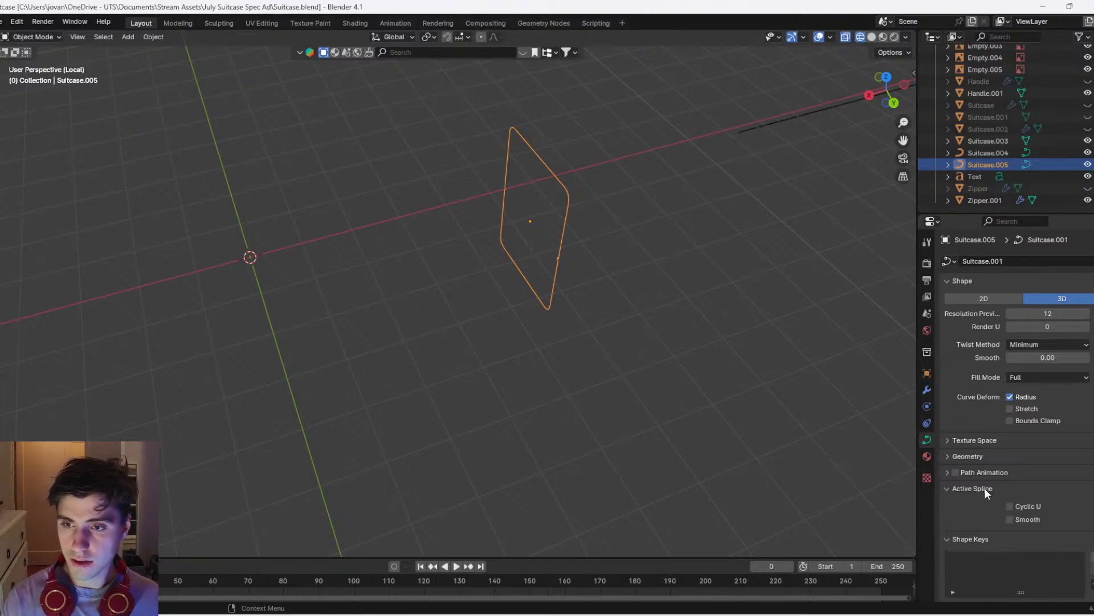
pyautogui.click(995, 472)
pyautogui.click(980, 457)
pyautogui.click(970, 440)
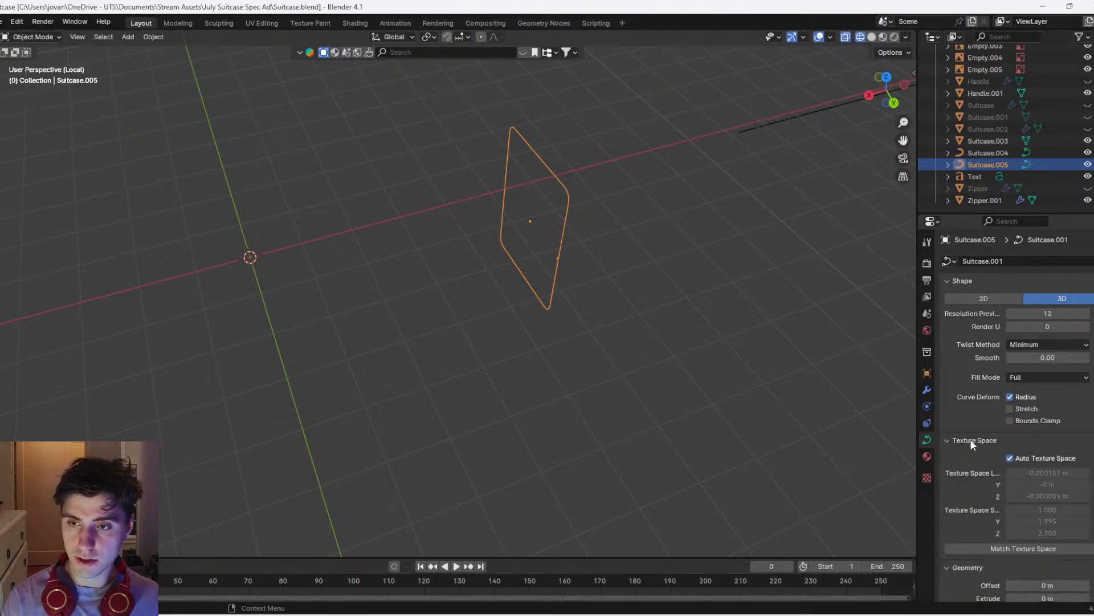
pyautogui.write('cyc')
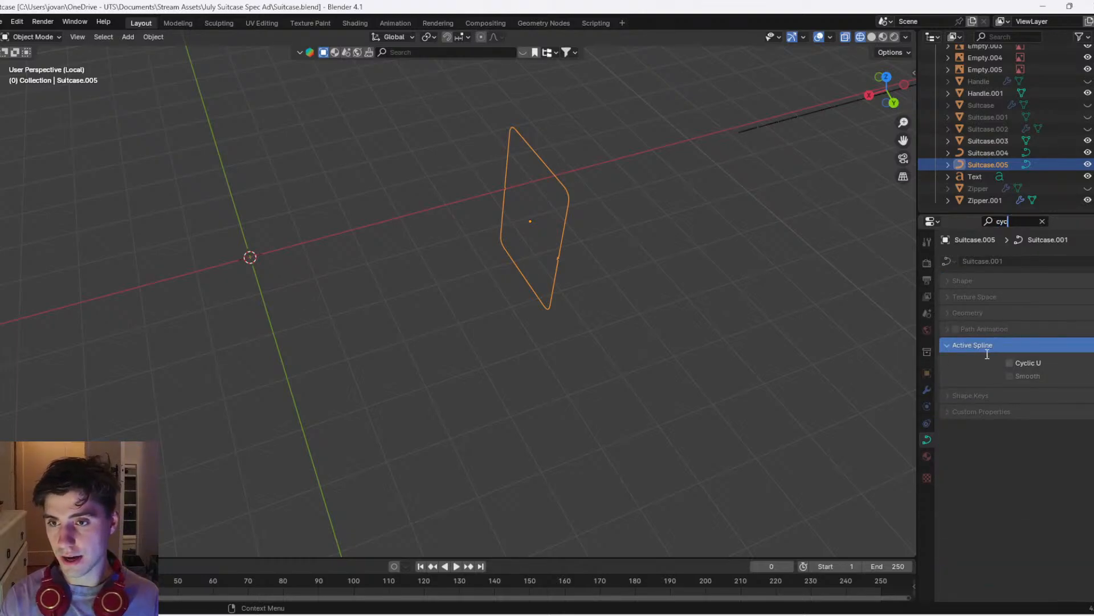
pyautogui.click(1009, 363)
# Check the tooth strip's position and look up the Active Spline settings of Suitcase.005
pyautogui.click(745, 130)
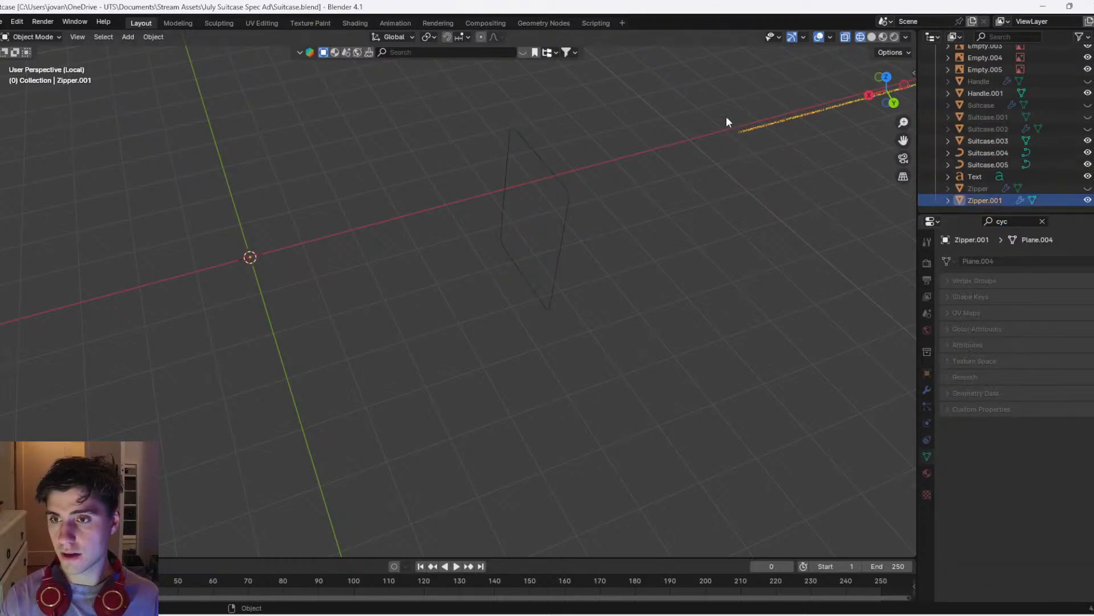
pyautogui.press('g')
pyautogui.press('Escape')
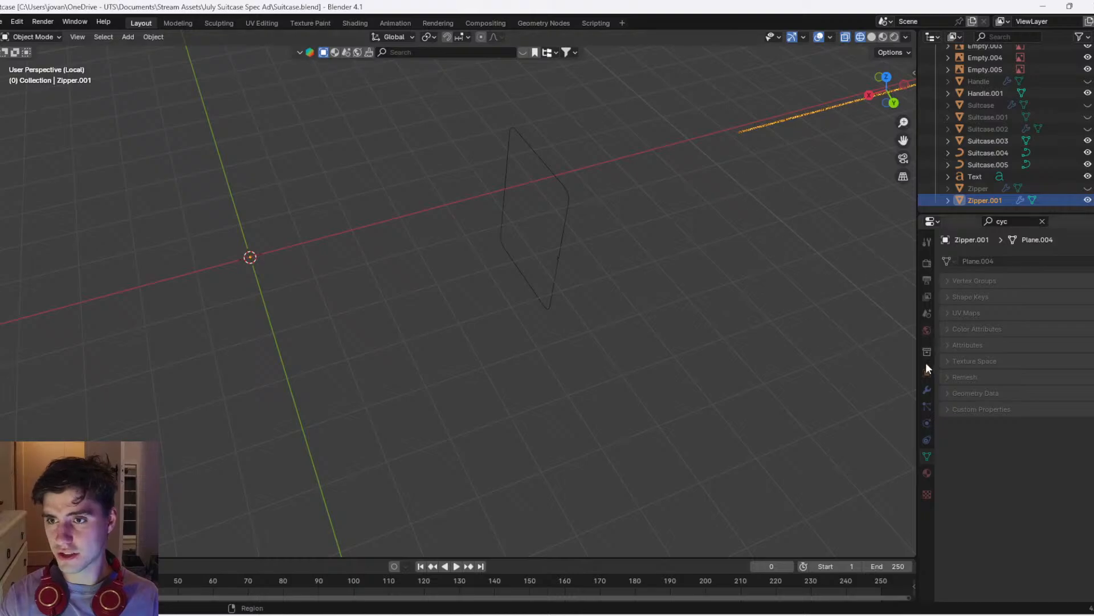
pyautogui.click(1043, 221)
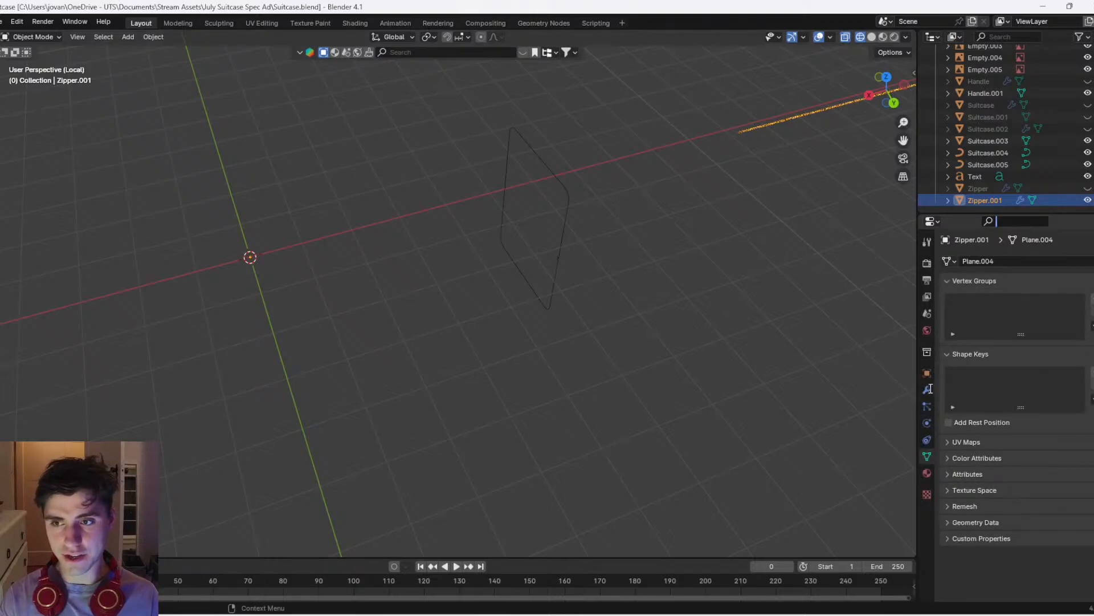
pyautogui.click(547, 182)
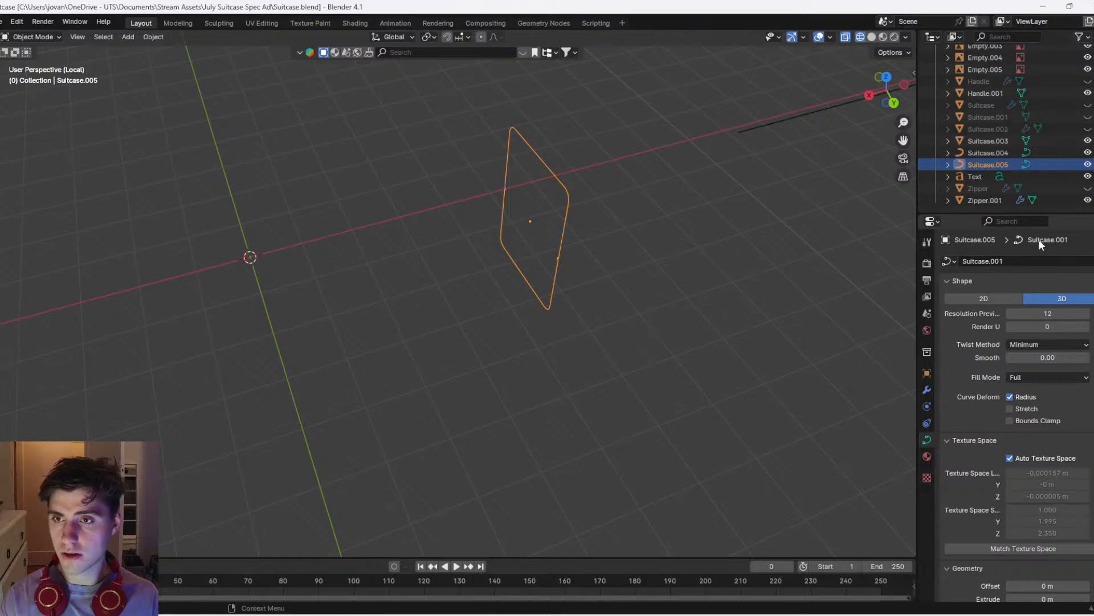
pyautogui.click(1014, 221)
pyautogui.write('act')
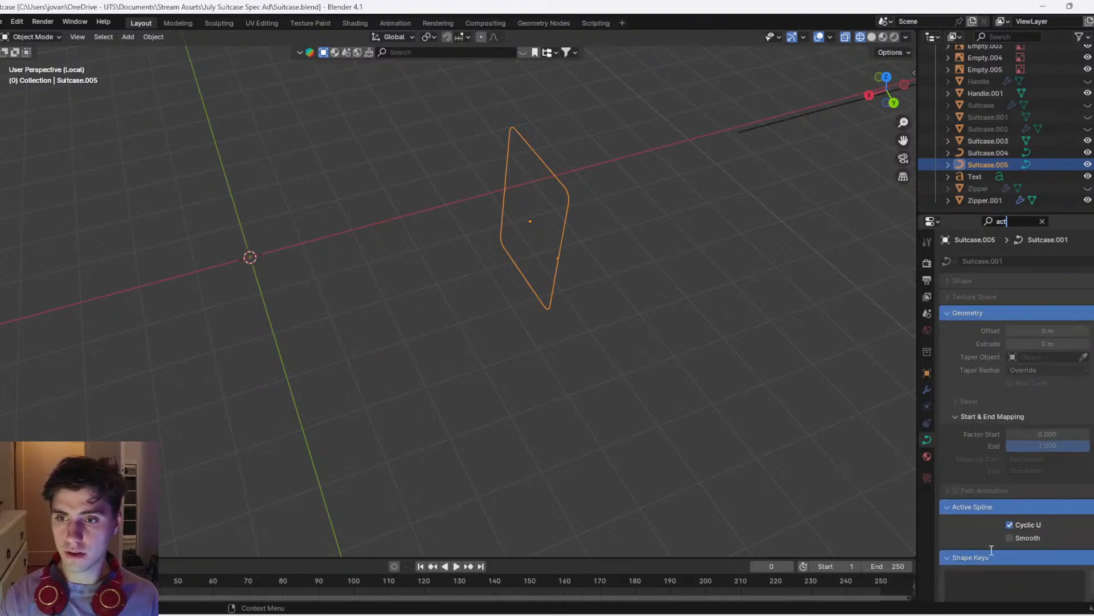
pyautogui.click(1042, 221)
# Remove the Array and Curve modifiers from Zipper.001
pyautogui.moveTo(481, 246); pyautogui.dragTo(609, 196, button='middle')
pyautogui.scroll(3, 706, 166)
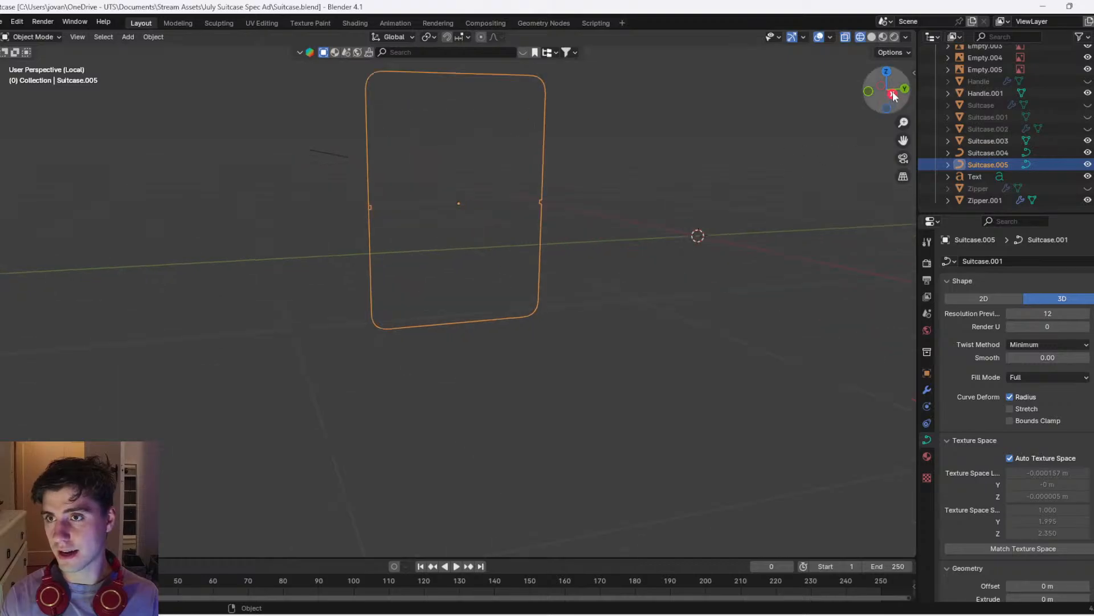
pyautogui.click(892, 95)
pyautogui.click(1004, 200)
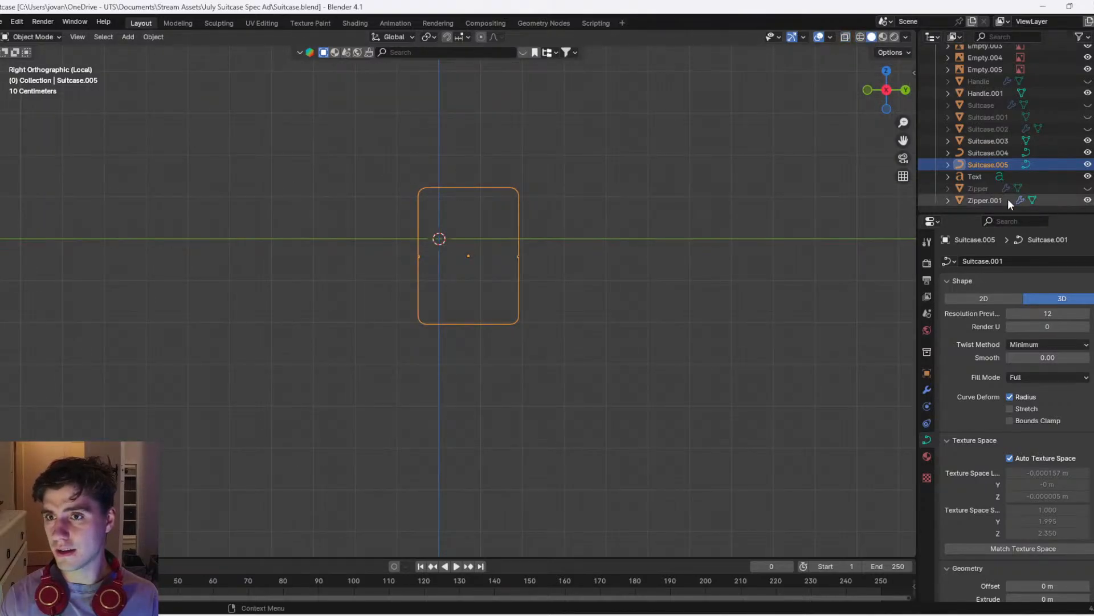
pyautogui.click(928, 391)
pyautogui.click(1086, 281)
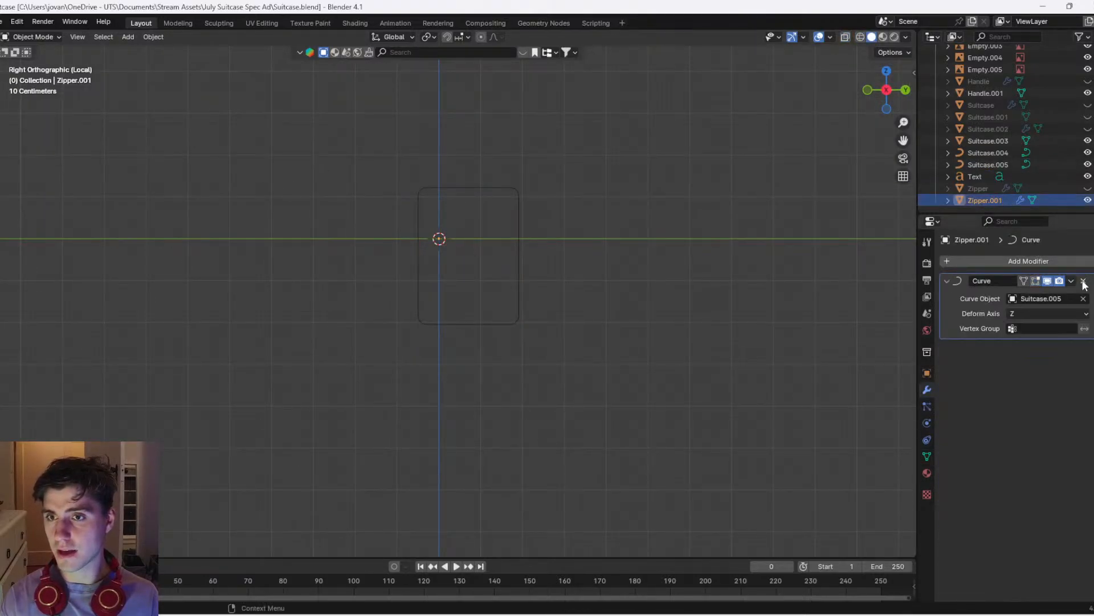
pyautogui.click(1086, 282)
# Move the single Zipper.001 tooth next to the side edge of the Suitcase.005 outline, positioning it in right and back views
pyautogui.scroll(3, 555, 215)
pyautogui.press('g')
pyautogui.click(741, 238)
pyautogui.scroll(5, 719, 241)
pyautogui.press('g')
pyautogui.click(677, 229)
pyautogui.click(905, 90)
pyautogui.scroll(-6, 391, 279)
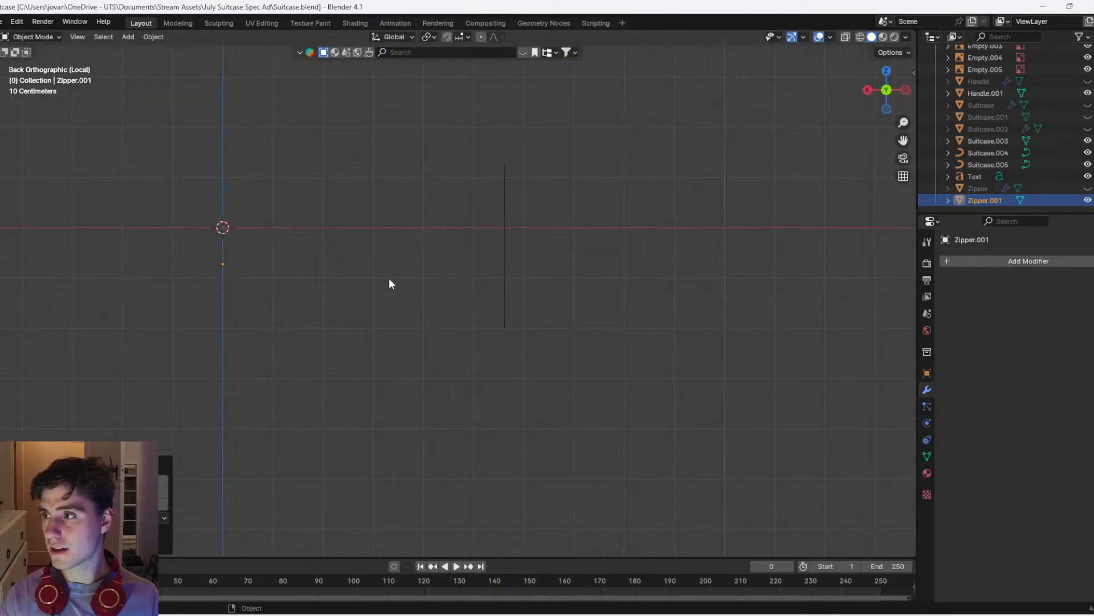
pyautogui.scroll(3, 440, 292)
pyautogui.press('g')
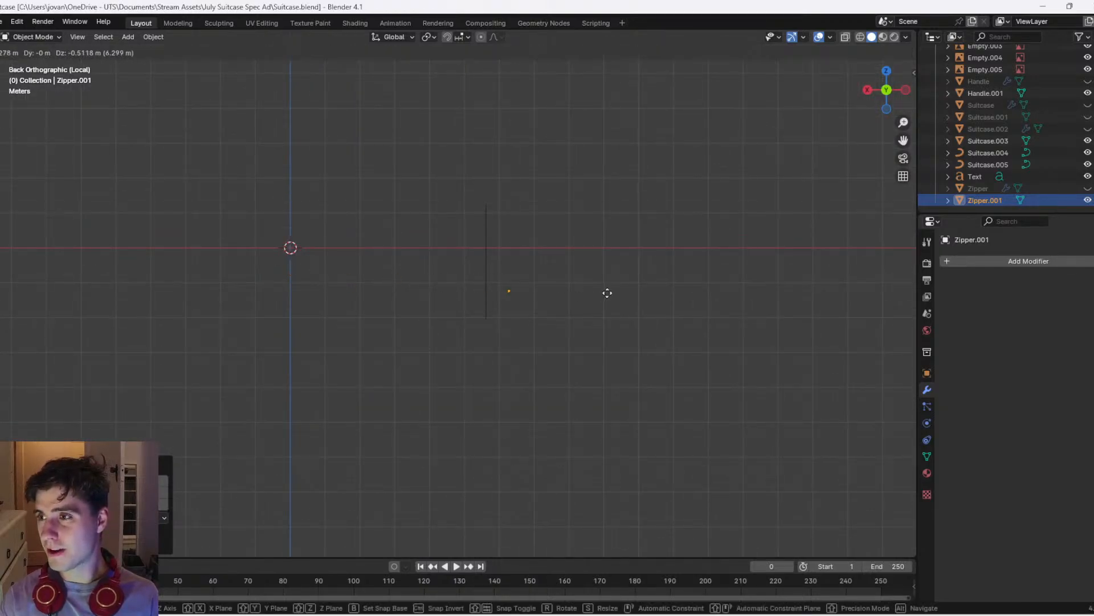
pyautogui.click(584, 280)
# Try rotating the Zipper.001 tooth 90° about the Z and X axes in right view
pyautogui.click(867, 90)
pyautogui.scroll(4, 564, 285)
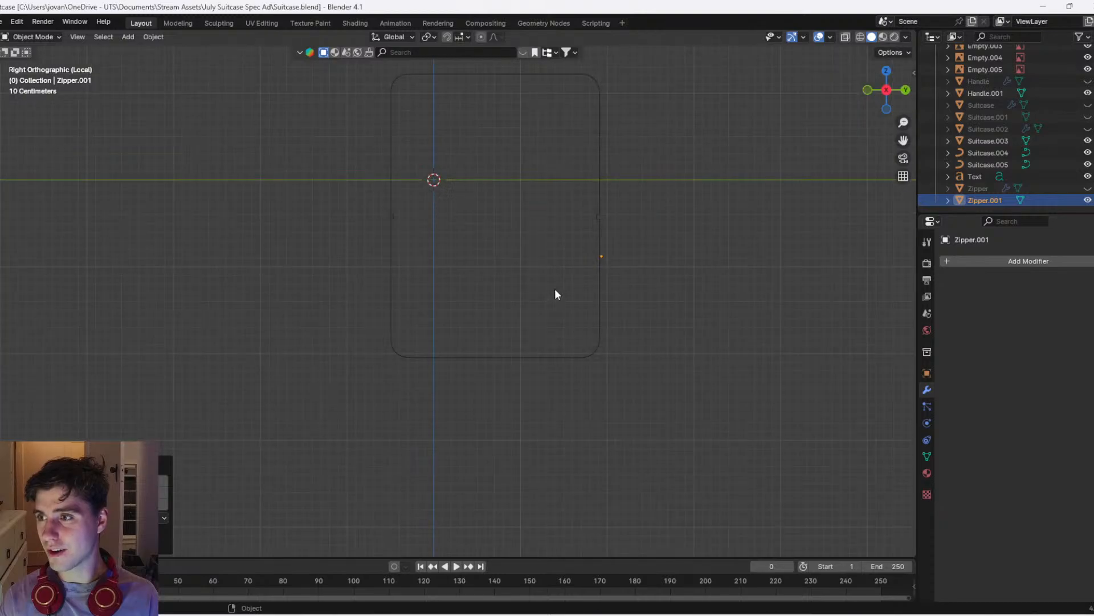
pyautogui.press('KP_Decimal')
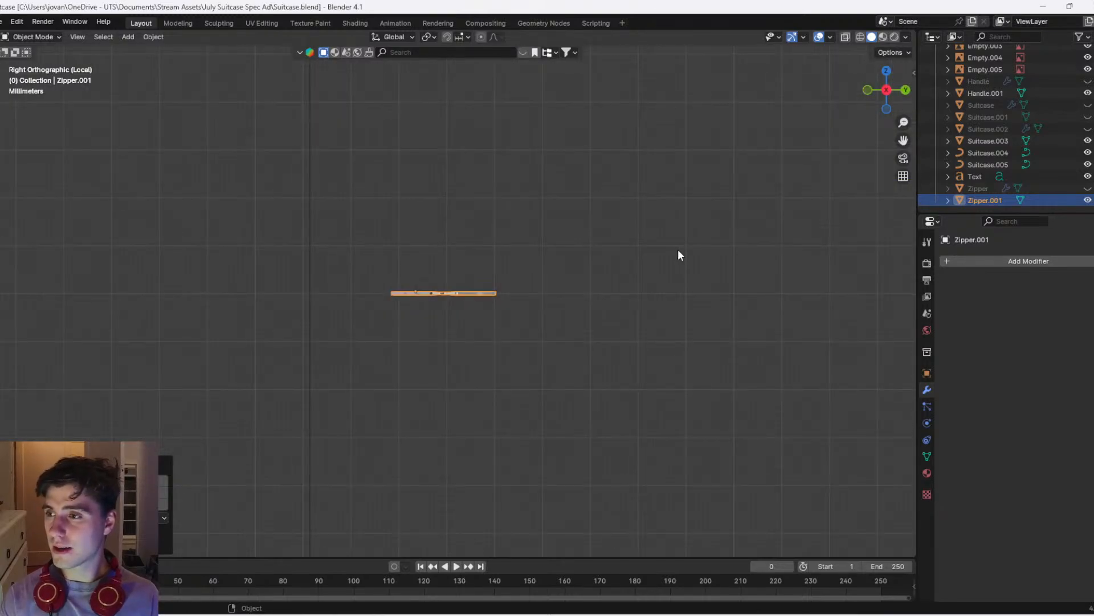
pyautogui.write('rz90')
pyautogui.press('Escape')
pyautogui.write('rx90')
pyautogui.press('Escape')
pyautogui.press('Tab')
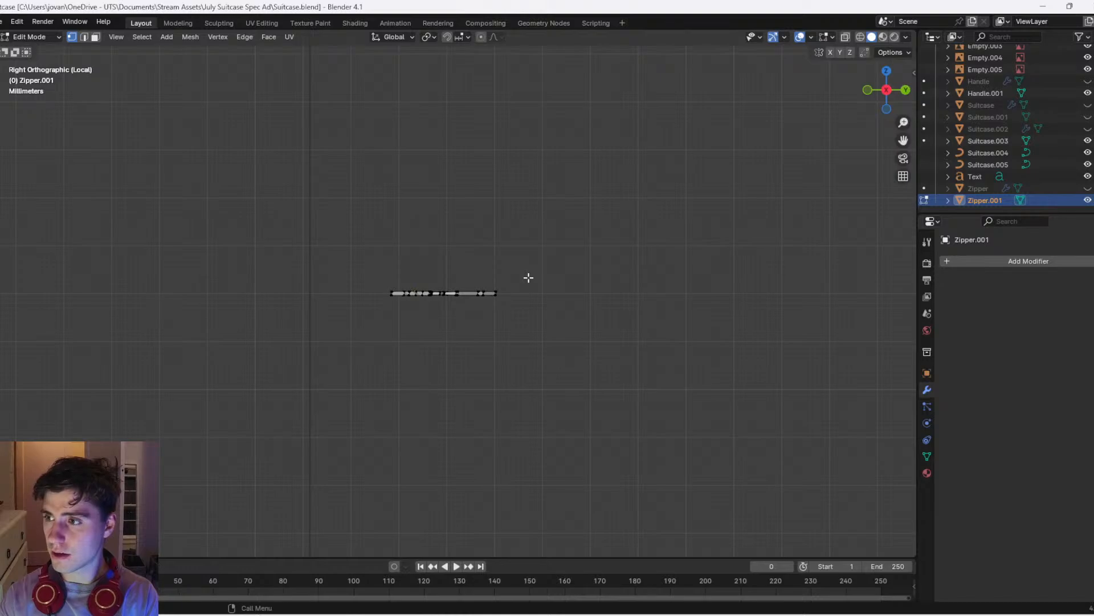
pyautogui.press('Tab')
# Set the Y location of Zipper.001 to -5.6127 m, the same value as its X location
pyautogui.click(927, 374)
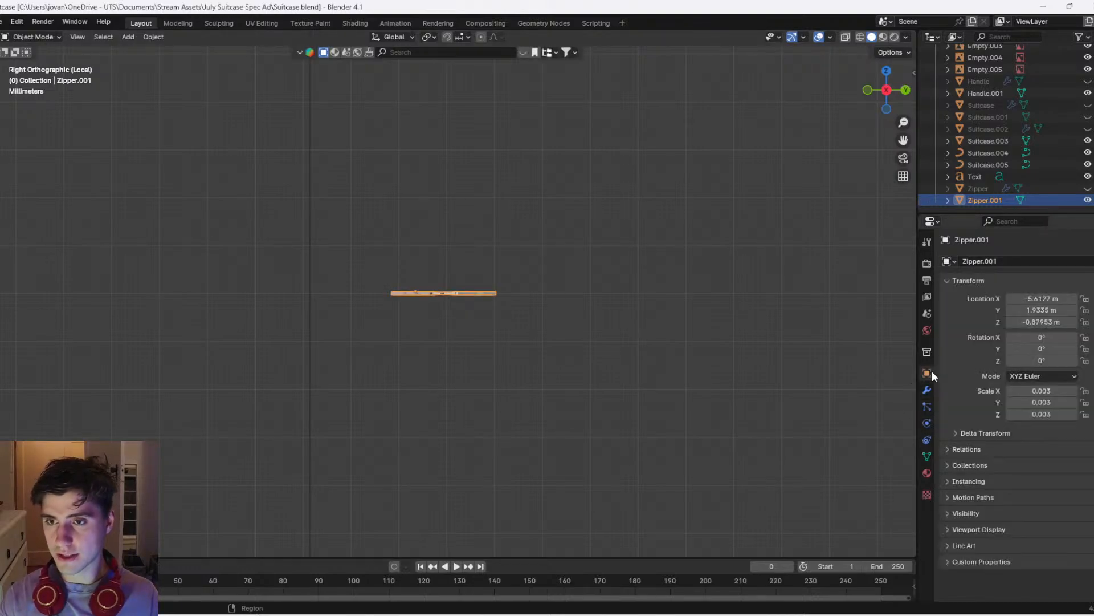
pyautogui.moveTo(1013, 298); pyautogui.dragTo(1014, 311)
pyautogui.press('Return')
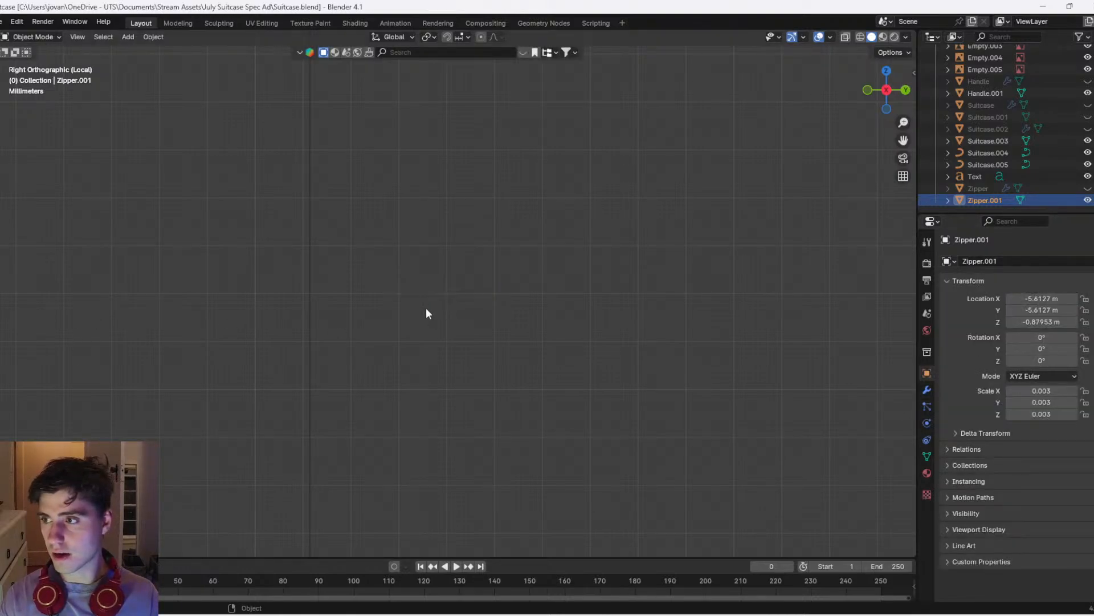
pyautogui.click(428, 298)
pyautogui.moveTo(429, 293); pyautogui.dragTo(245, 337)
pyautogui.hotkey('ctrl', 'z')
pyautogui.hotkey('ctrl', 'z')
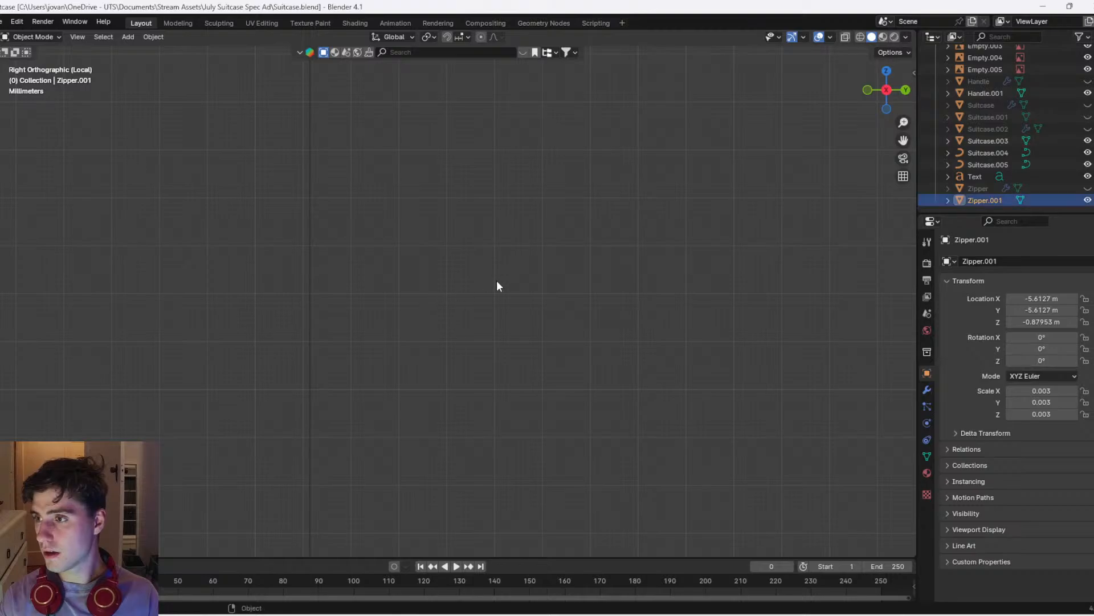
pyautogui.scroll(-4, 604, 275)
pyautogui.scroll(7, 521, 296)
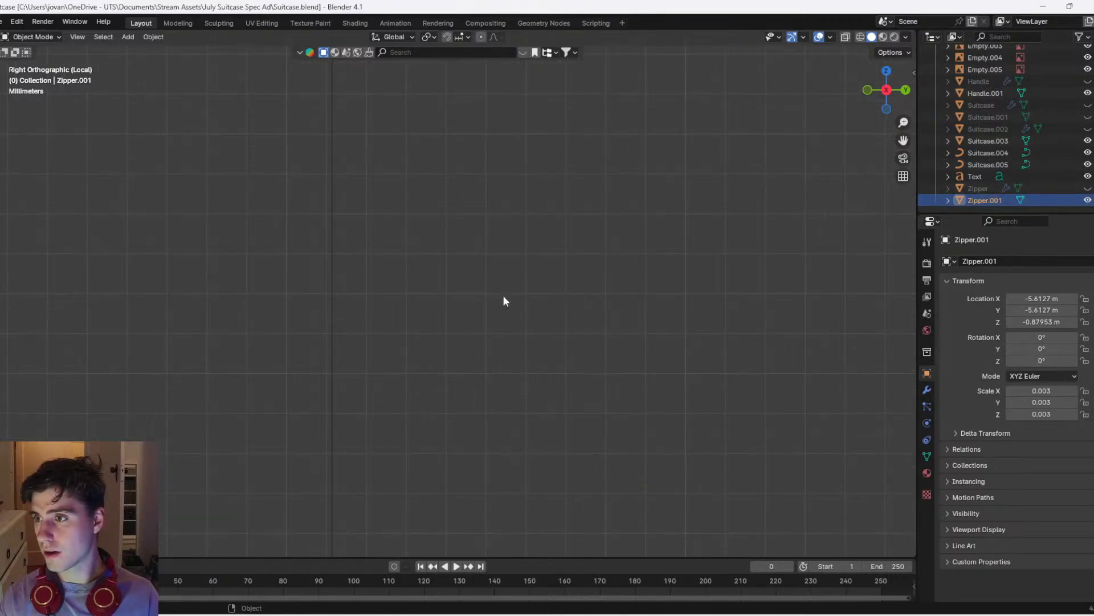
# Snap the Zipper.001 tooth to the origin of the Suitcase.005 curve with Selection to Active
pyautogui.keyDown('shift'); pyautogui.click(217, 306); pyautogui.keyUp('shift')
pyautogui.rightClick(218, 305)
pyautogui.moveTo(231, 304)
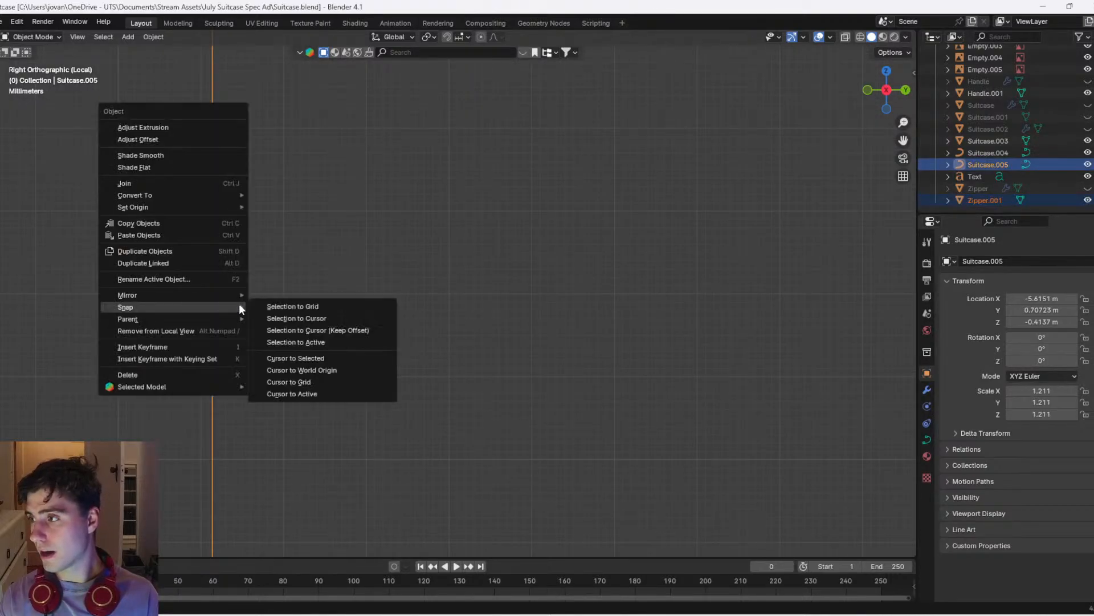
pyautogui.click(292, 339)
pyautogui.scroll(-15, 305, 391)
pyautogui.moveTo(331, 390)
pyautogui.keyDown('shift'); pyautogui.mouseDown(button='middle')
pyautogui.moveTo(373, 337)
pyautogui.moveTo(434, 354)
pyautogui.moveTo(410, 269)
pyautogui.mouseUp(button='middle'); pyautogui.keyUp('shift')
pyautogui.hotkey('shift', 'z')
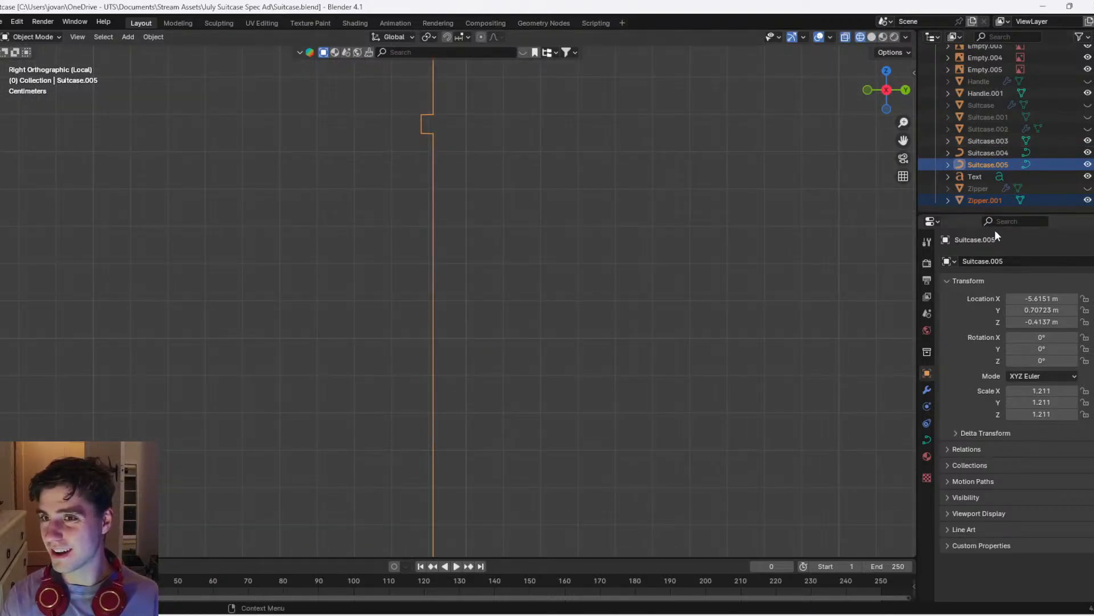
# Rotate the entire Zipper.001 mesh a quarter turn in Edit Mode, in left view, so the tooth stands upright
pyautogui.click(975, 202)
pyautogui.press('ctrl+KP_3')
pyautogui.press('KP_Decimal')
pyautogui.scroll(-8, 539, 335)
pyautogui.press('z')
pyautogui.scroll(-9, 456, 351)
pyautogui.scroll(5, 539, 340)
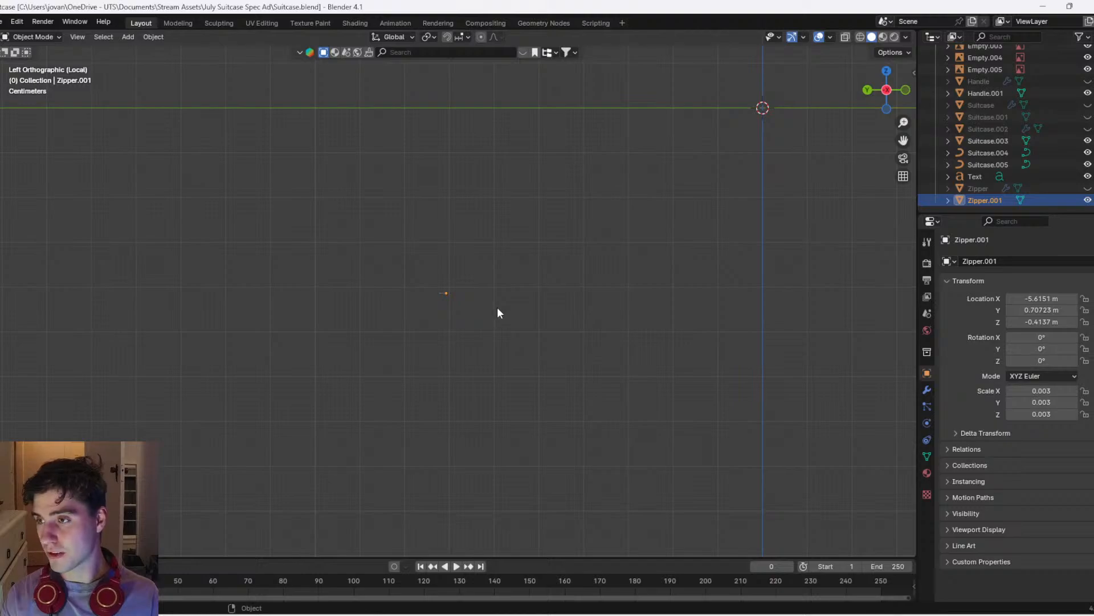
pyautogui.press('Tab')
pyautogui.press('a')
pyautogui.press('g')
pyautogui.press('z')
pyautogui.press('y')
pyautogui.press('Return')
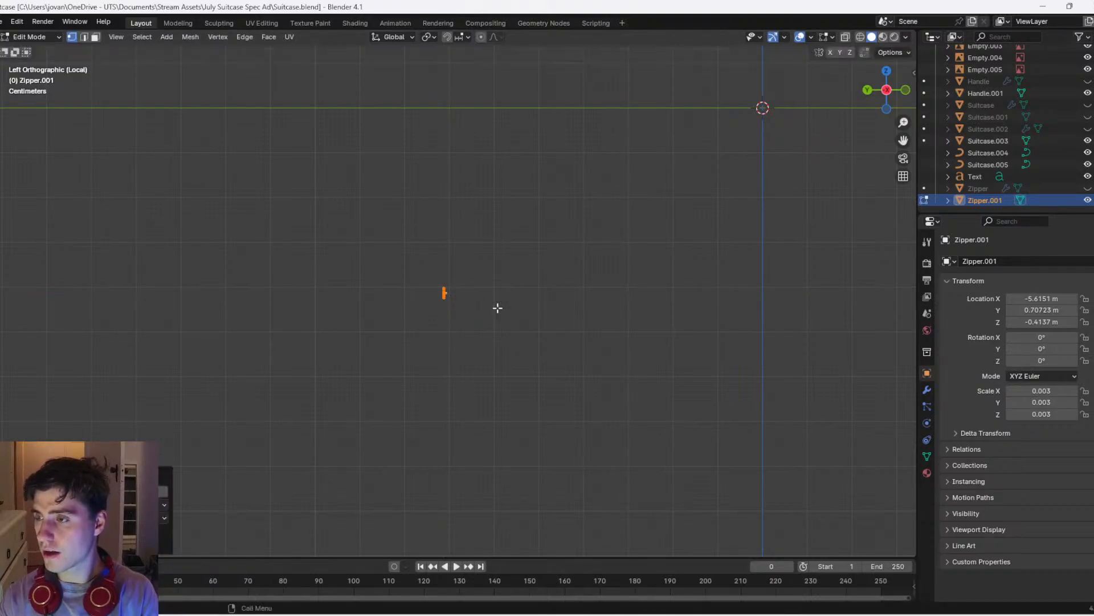
# Move the Zipper.001 tooth along the Y axis to about Y 0.1425 m
pyautogui.press('Tab')
pyautogui.press('g')
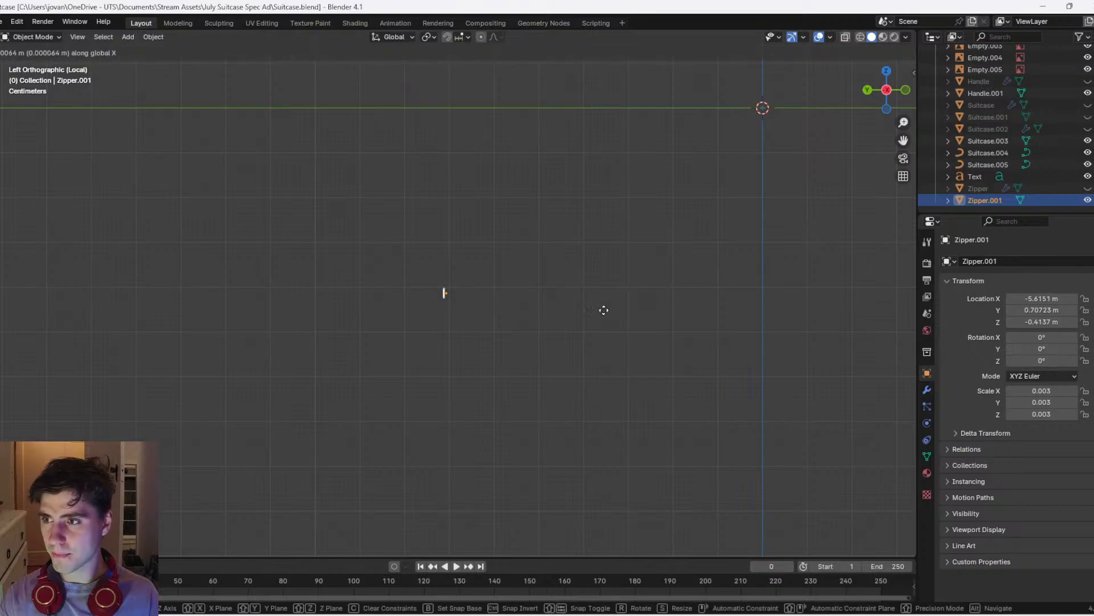
pyautogui.press('y')
pyautogui.click(791, 286)
pyautogui.keyDown('shift'); pyautogui.moveTo(702, 296); pyautogui.dragTo(511, 372, button='middle'); pyautogui.keyUp('shift')
pyautogui.scroll(-2, 597, 352)
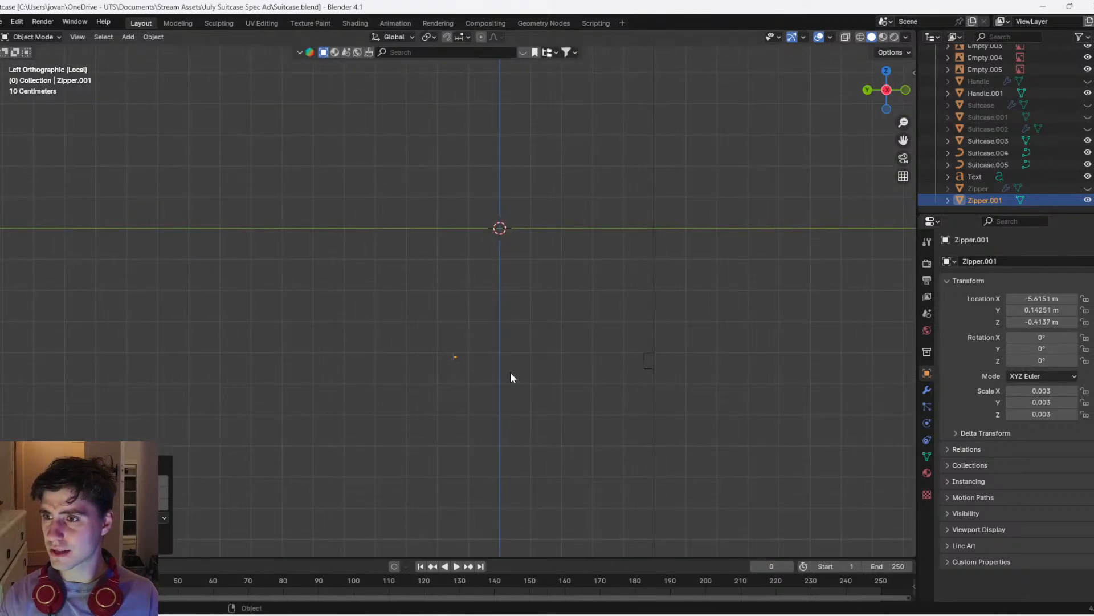
# Move the Zipper.001 tooth onto the side edge of the Suitcase.005 curve, at about Y -0.5004 m and Z -0.3391 m
pyautogui.press('g')
pyautogui.press('y')
pyautogui.click(710, 347)
pyautogui.press('g')
pyautogui.press('z')
pyautogui.click(714, 331)
pyautogui.press('KP_Decimal')
pyautogui.scroll(-5, 604, 324)
pyautogui.moveTo(654, 325); pyautogui.dragTo(562, 340, button='middle')
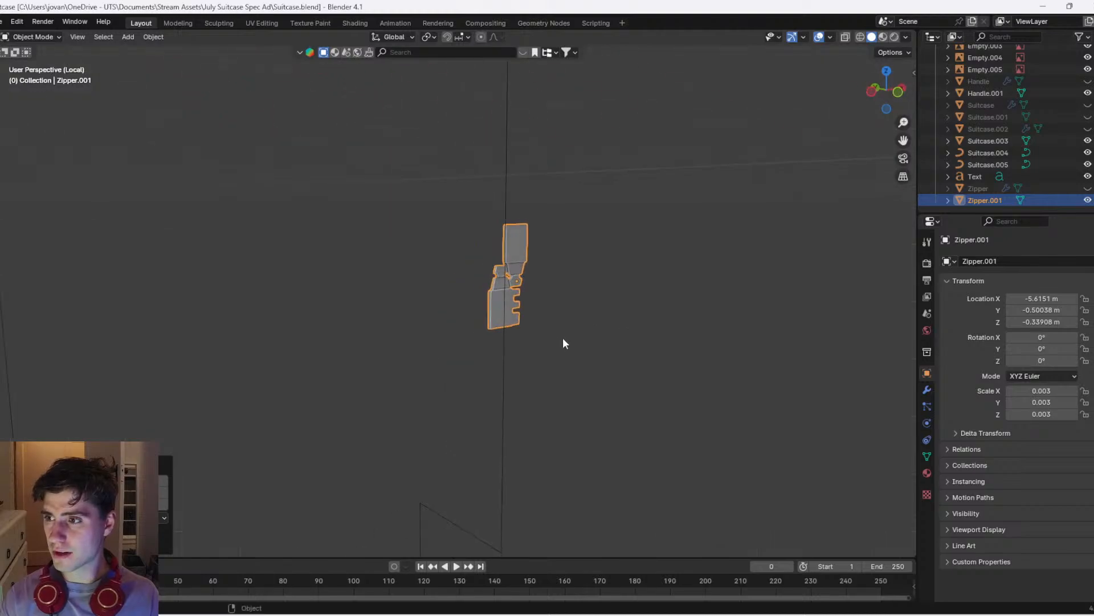
pyautogui.press('g')
pyautogui.press('x')
pyautogui.click(539, 288)
# Rotate the whole Zipper.001 mesh 90° about the Y axis in Edit Mode
pyautogui.press('Tab')
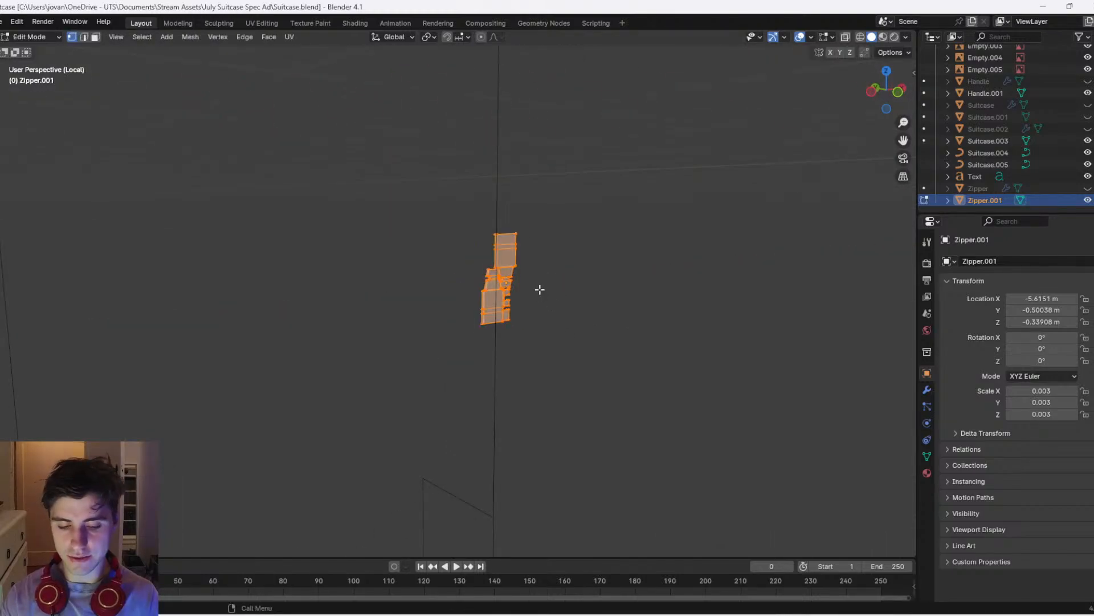
pyautogui.write('rz90')
pyautogui.press('Escape')
pyautogui.write('rx90')
pyautogui.press('Escape')
pyautogui.write('ry90')
pyautogui.press('Return')
pyautogui.press('Tab')
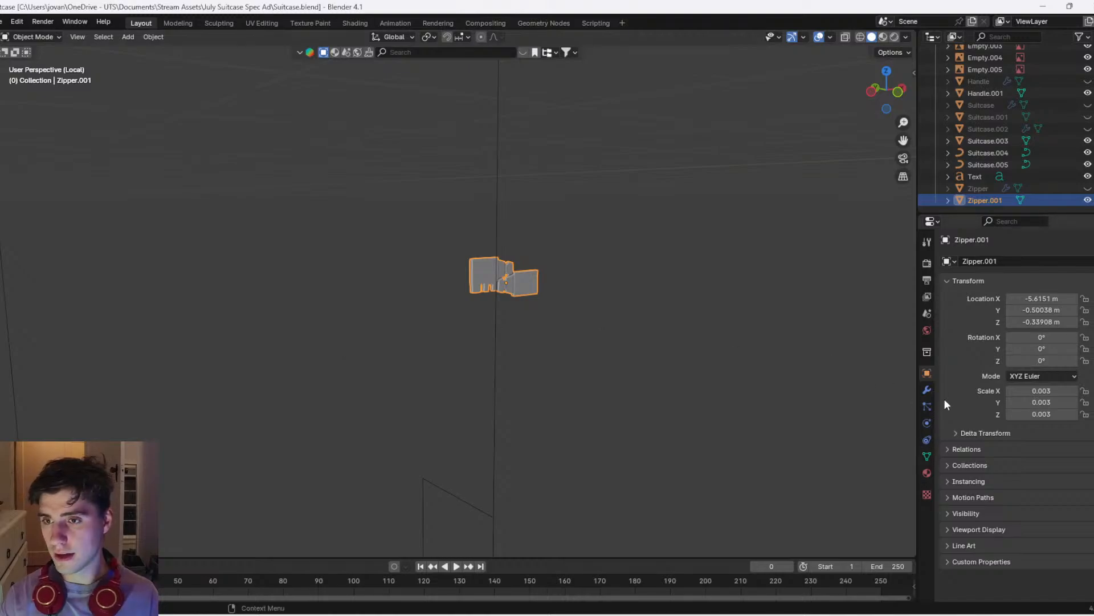
# Add an Array modifier to Zipper.001 with relative offset factors X 0, Y 0 and Z 1
pyautogui.click(928, 390)
pyautogui.click(960, 262)
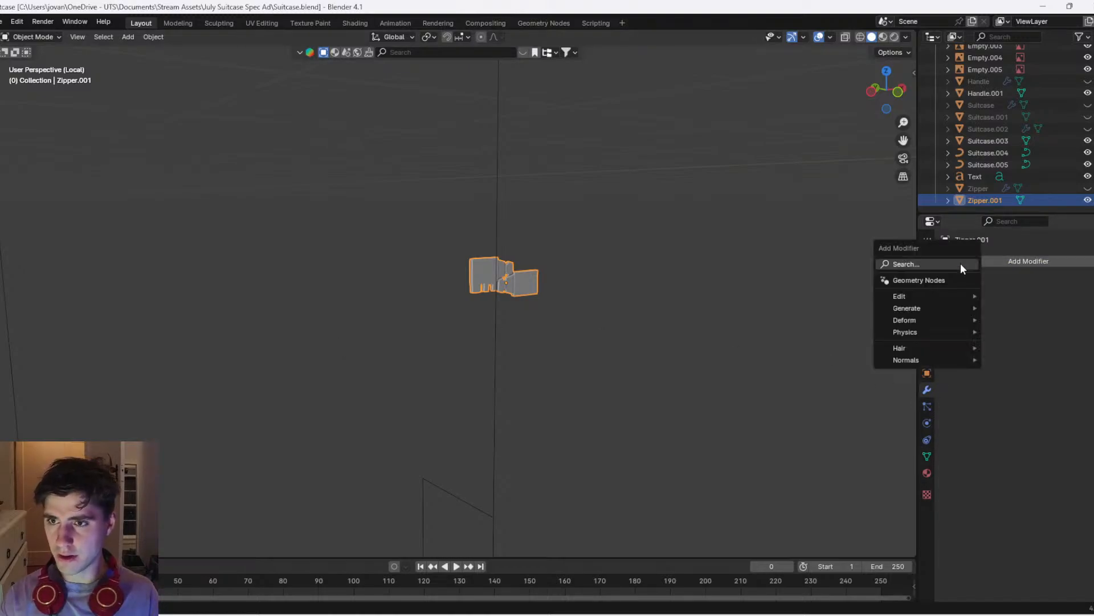
pyautogui.write('ar')
pyautogui.click(884, 285)
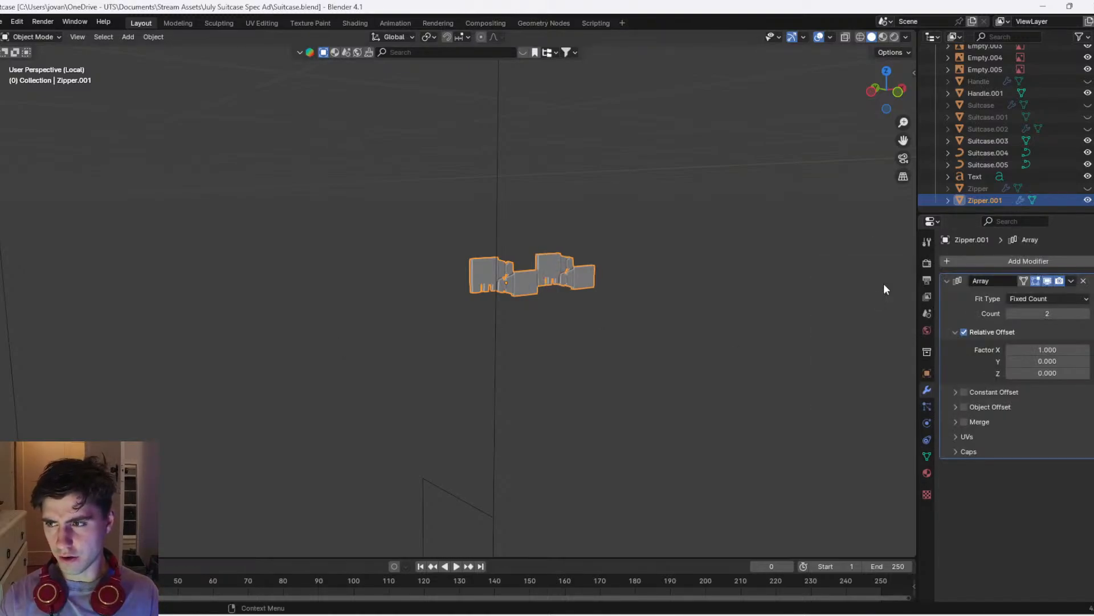
pyautogui.click(1041, 350)
pyautogui.write('0')
pyautogui.press('Tab')
pyautogui.press('Tab')
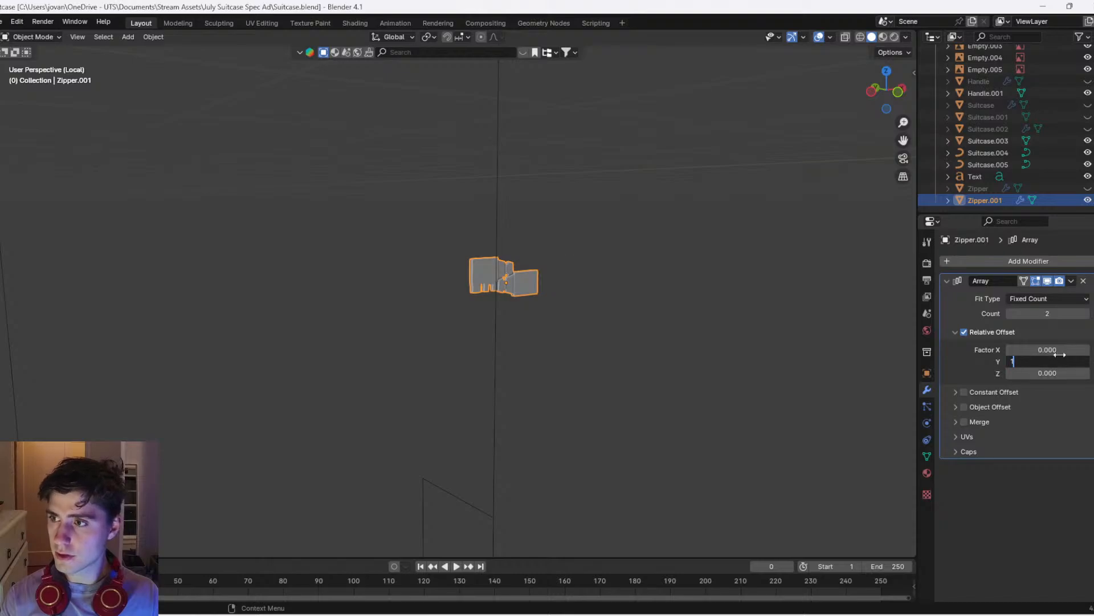
pyautogui.write('1')
pyautogui.press('Return')
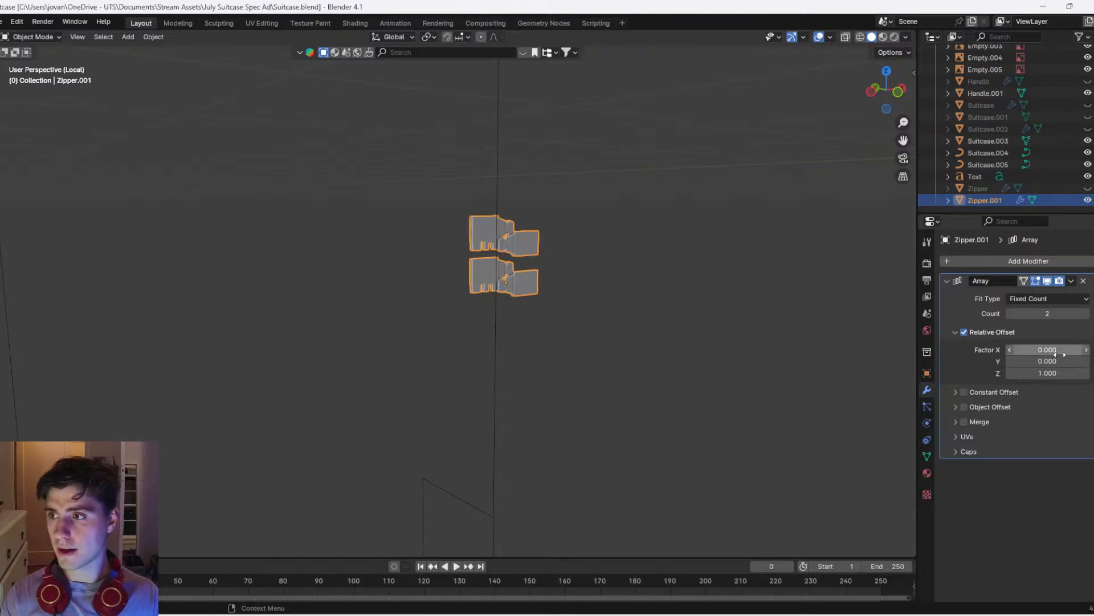
# Set the Zipper.001 array's relative Z offset to 0.8 and its count to 28
pyautogui.moveTo(1022, 373); pyautogui.dragTo(1010, 373)
pyautogui.moveTo(1033, 314); pyautogui.dragTo(1092, 314)
pyautogui.scroll(-15, 539, 236)
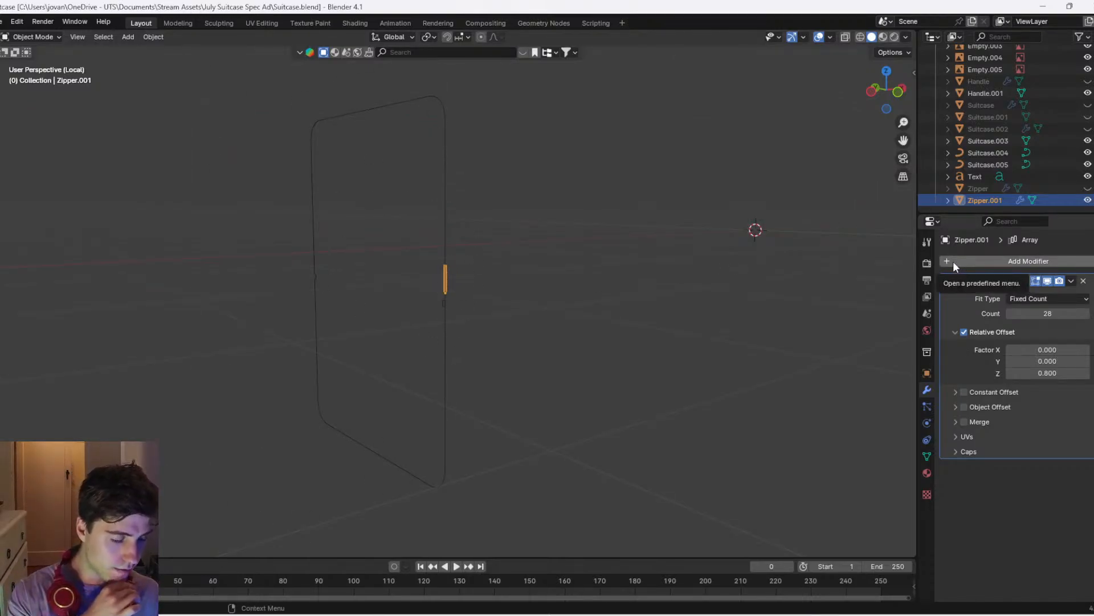
# Set the location of both the Suitcase.005 curve and the Zipper.001 object to 0 m on all three axes
pyautogui.click(447, 349)
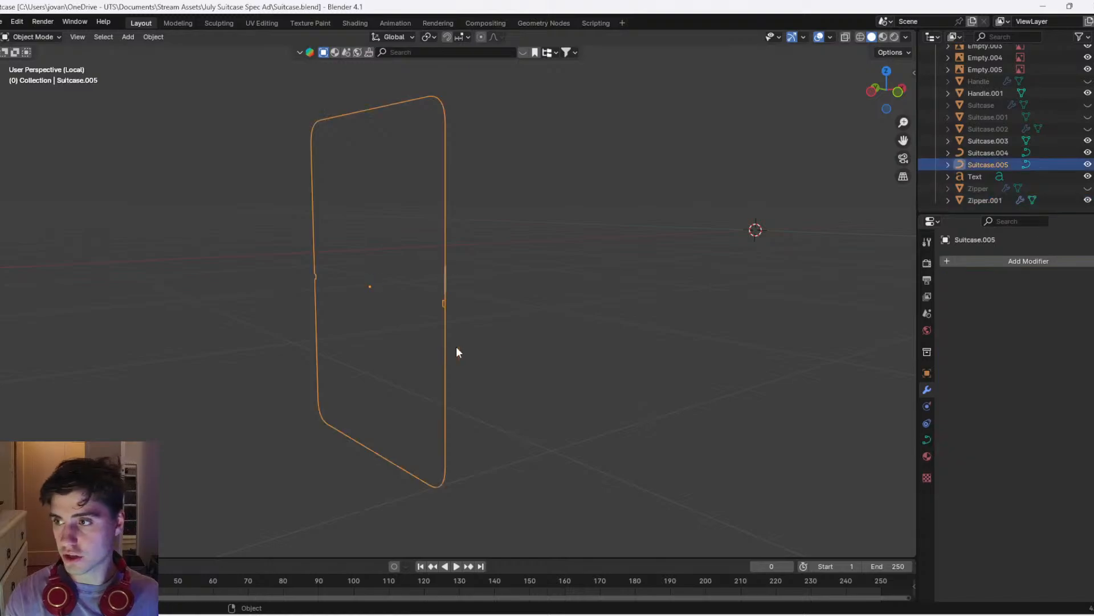
pyautogui.click(928, 374)
pyautogui.click(1055, 282)
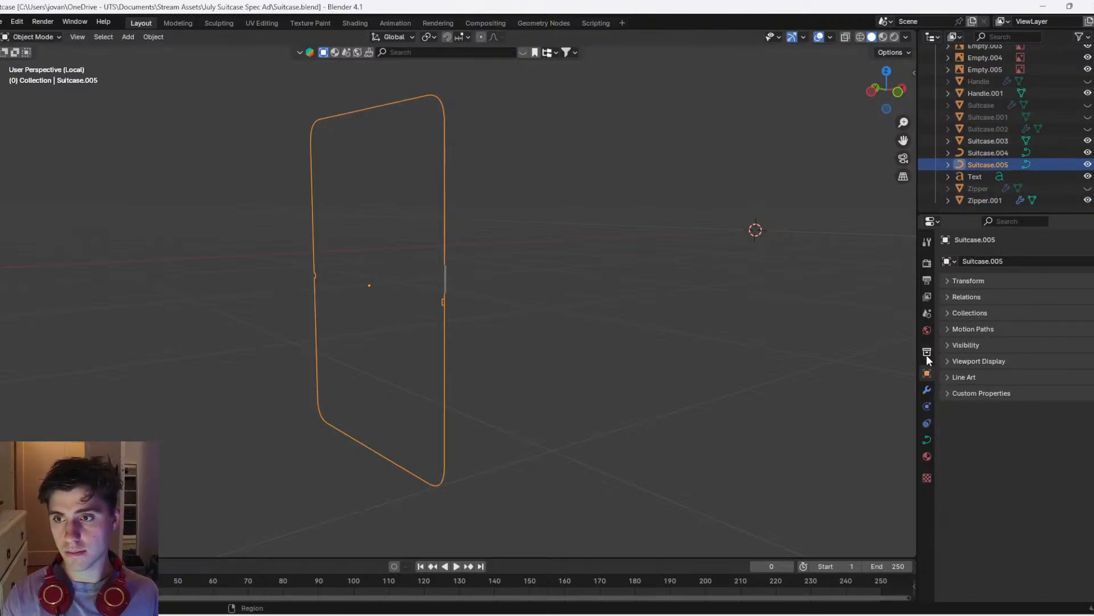
pyautogui.click(974, 281)
pyautogui.moveTo(1053, 298); pyautogui.dragTo(1053, 322)
pyautogui.click(1053, 279)
pyautogui.write('0')
pyautogui.press('Return')
pyautogui.click(446, 283)
pyautogui.write('0')
pyautogui.press('Return')
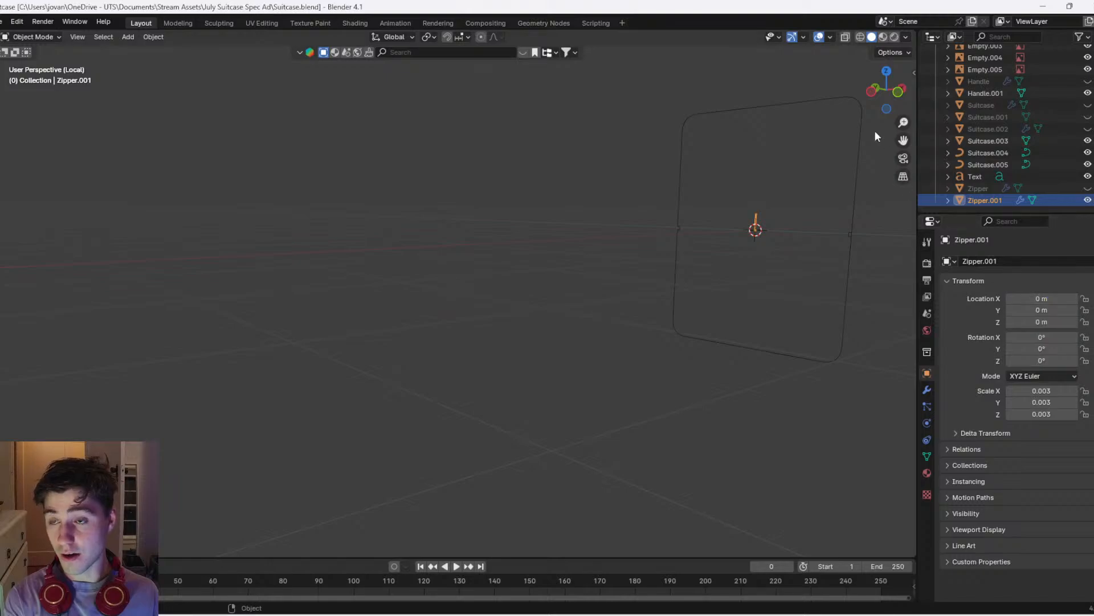
# Add a Curve modifier to Zipper.001 with Suitcase.005 as its curve object
pyautogui.click(870, 93)
pyautogui.press('KP_Decimal')
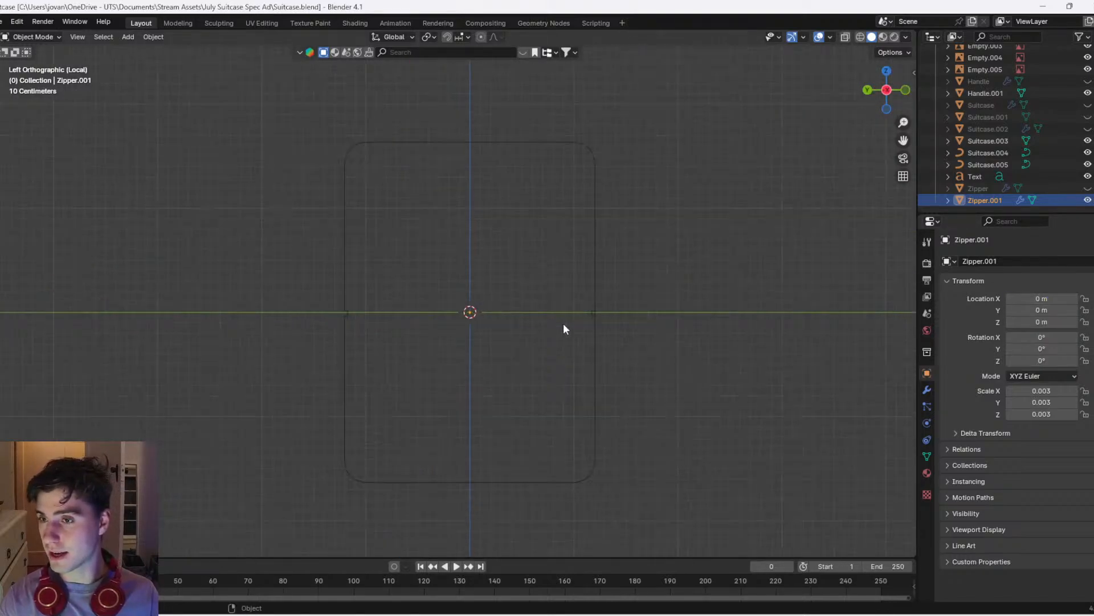
pyautogui.click(927, 390)
pyautogui.click(1007, 264)
pyautogui.write('c')
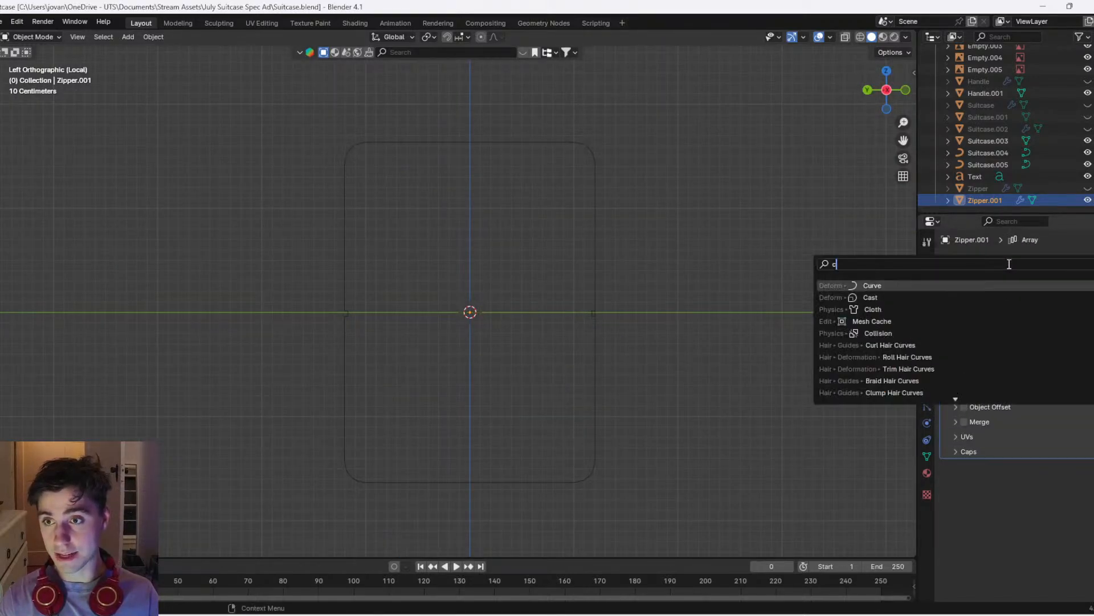
pyautogui.click(957, 286)
pyautogui.click(1032, 485)
pyautogui.click(1008, 372)
# Set the Curve modifier's deform axis to Z so the teeth follow the suitcase outline upward
pyautogui.scroll(3, 651, 303)
pyautogui.keyDown('shift'); pyautogui.moveTo(688, 343); pyautogui.dragTo(500, 340, button='middle'); pyautogui.keyUp('shift')
pyautogui.scroll(3, 499, 341)
pyautogui.moveTo(630, 319); pyautogui.dragTo(656, 319, button='middle')
pyautogui.press('KP_7')
pyautogui.press('KP_Decimal')
pyautogui.scroll(-7, 604, 226)
pyautogui.moveTo(559, 248); pyautogui.dragTo(587, 174, button='middle')
pyautogui.click(1026, 501)
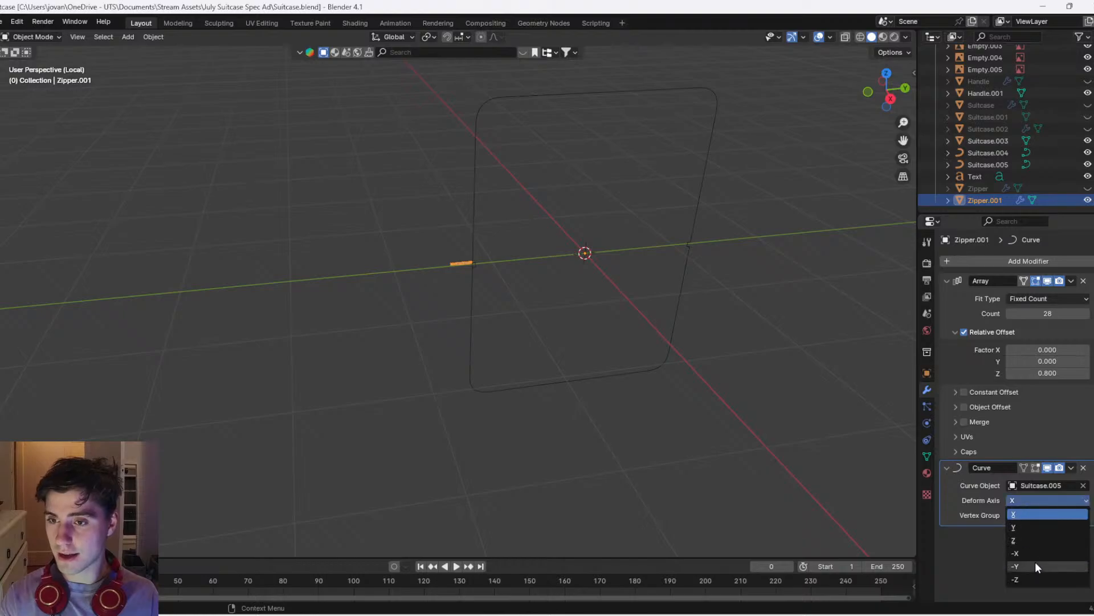
pyautogui.click(1018, 537)
# Raise the Zipper.001 array count to 1000 while viewing the outline in wireframe from the right
pyautogui.click(868, 93)
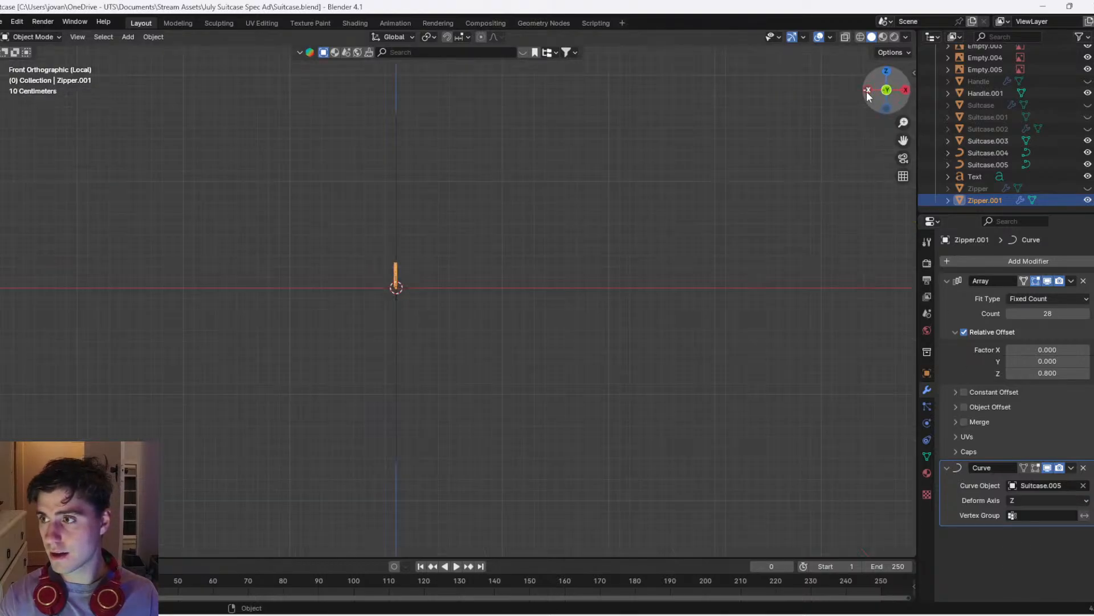
pyautogui.click(906, 90)
pyautogui.click(1047, 313)
pyautogui.write('72')
pyautogui.press('Return')
pyautogui.press('z')
pyautogui.click(604, 279)
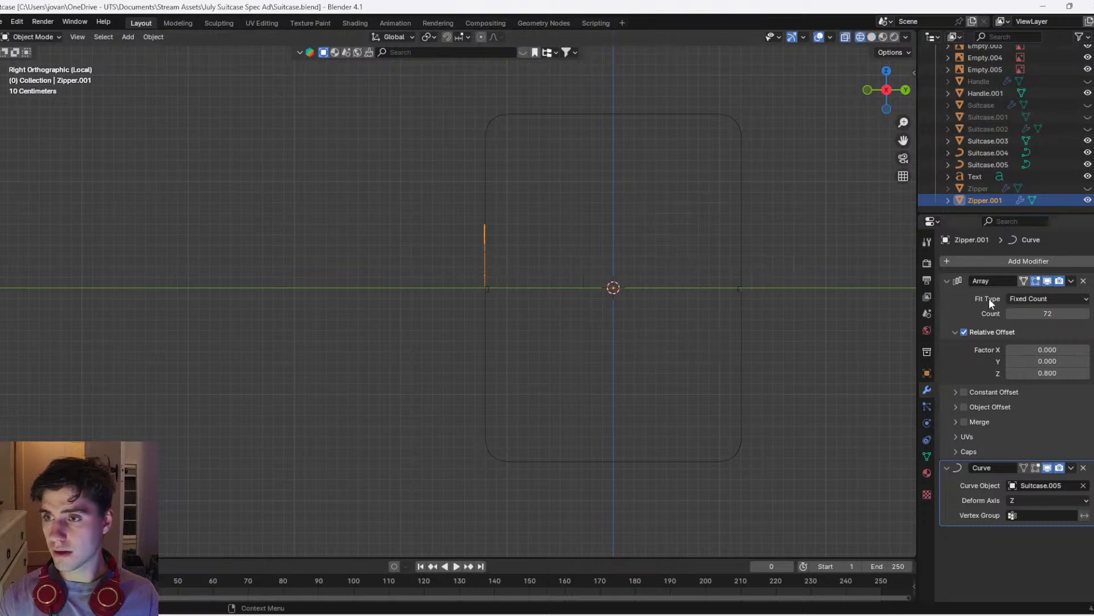
pyautogui.moveTo(1028, 312); pyautogui.dragTo(1076, 313)
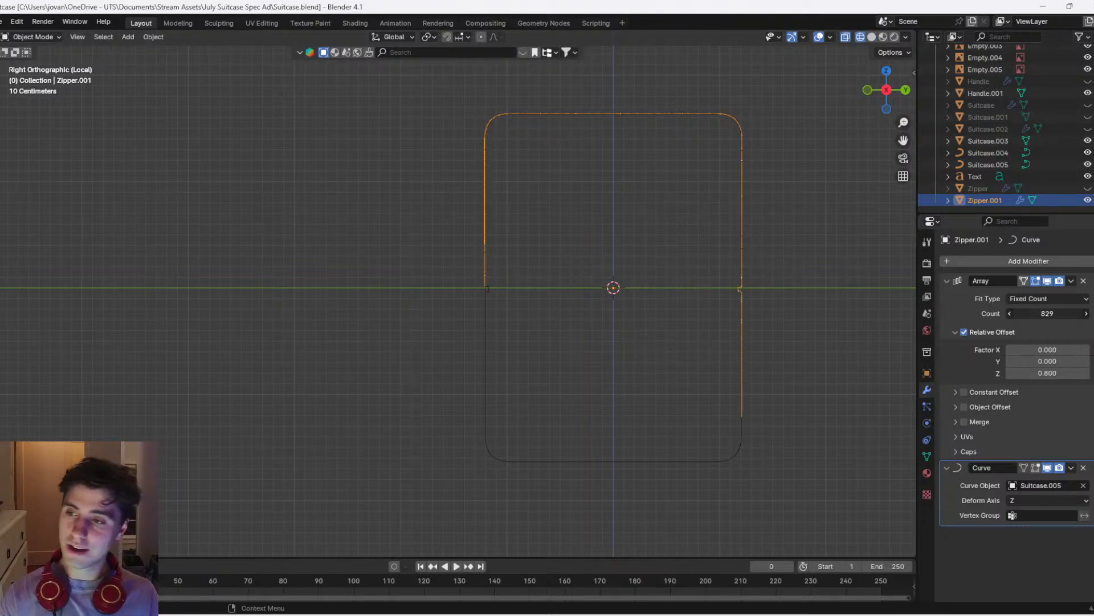
# Examine the arrayed zipper teeth along the curve in solid shading, up close and from several angles
pyautogui.moveTo(440, 274); pyautogui.dragTo(508, 281, button='middle')
pyautogui.scroll(5, 352, 264)
pyautogui.moveTo(352, 264); pyautogui.dragTo(549, 357, button='middle')
pyautogui.click(450, 299)
pyautogui.moveTo(450, 299); pyautogui.dragTo(655, 327, button='middle')
pyautogui.press('z')
pyautogui.click(864, 337)
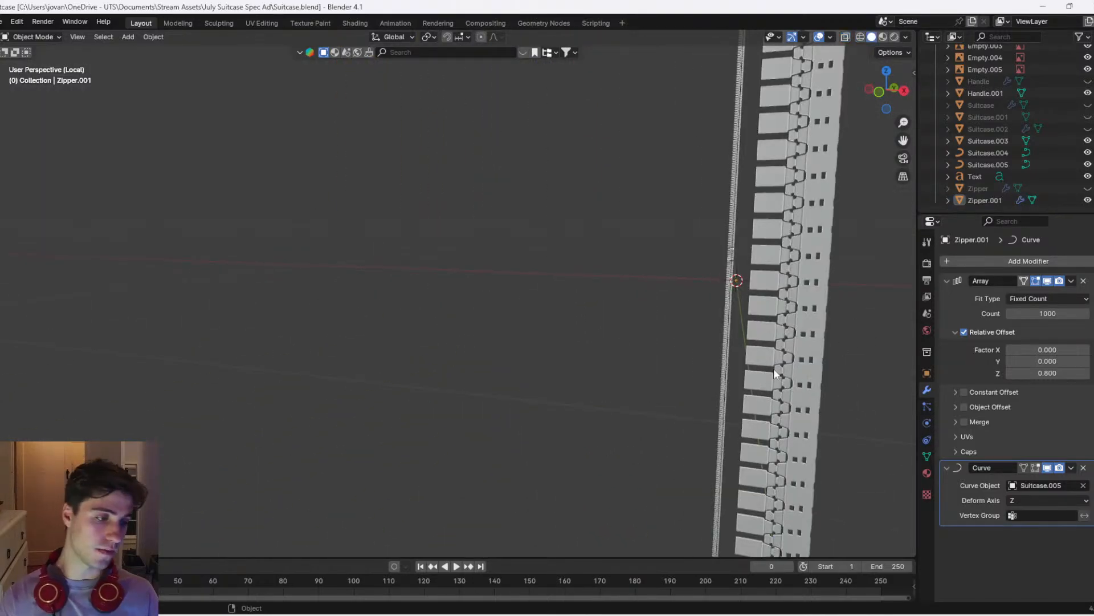
pyautogui.scroll(-4, 774, 369)
pyautogui.click(881, 92)
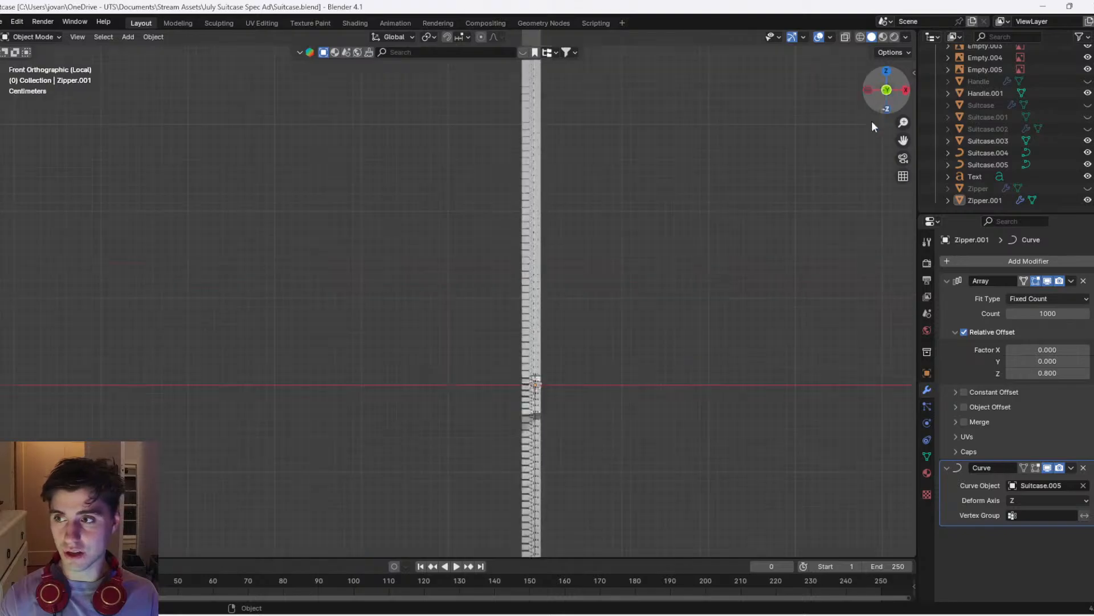
pyautogui.moveTo(818, 355); pyautogui.dragTo(856, 296, button='middle')
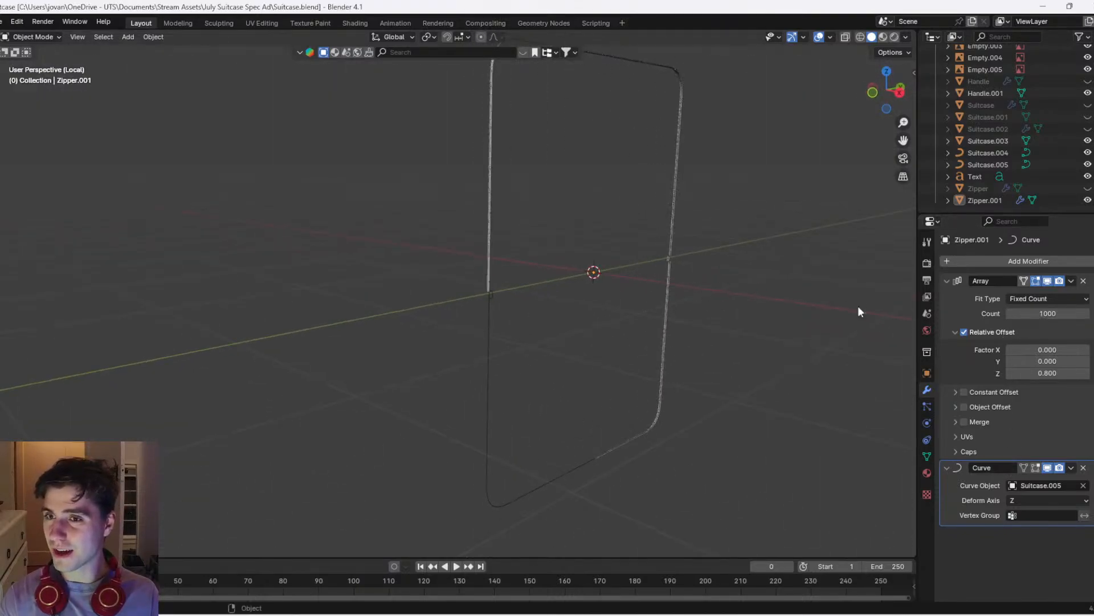
pyautogui.click(899, 94)
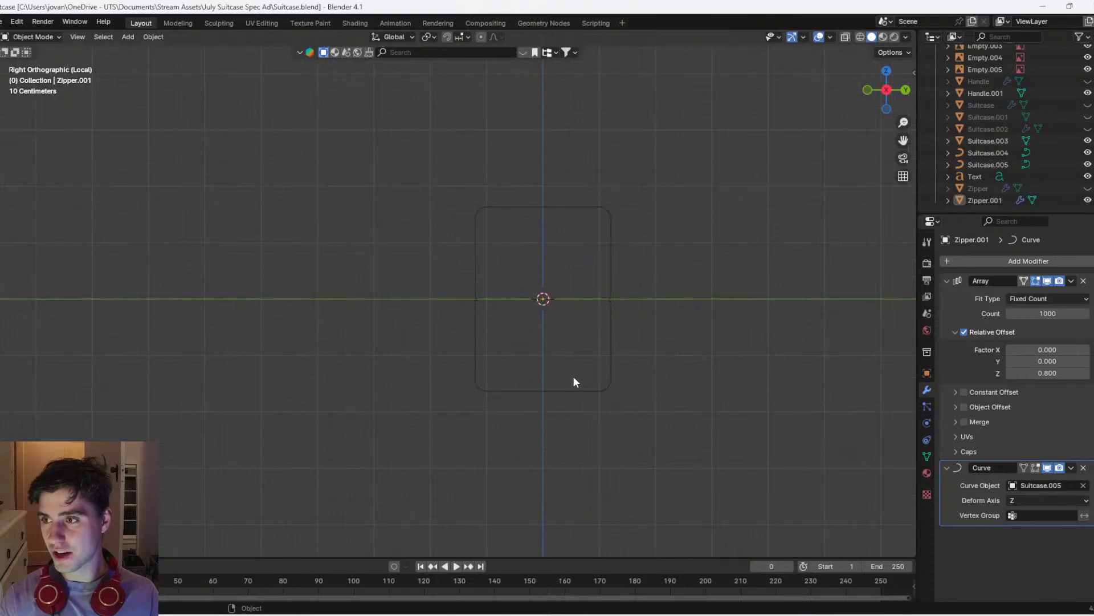
pyautogui.moveTo(574, 377); pyautogui.dragTo(660, 388, button='middle')
pyautogui.scroll(3, 660, 388)
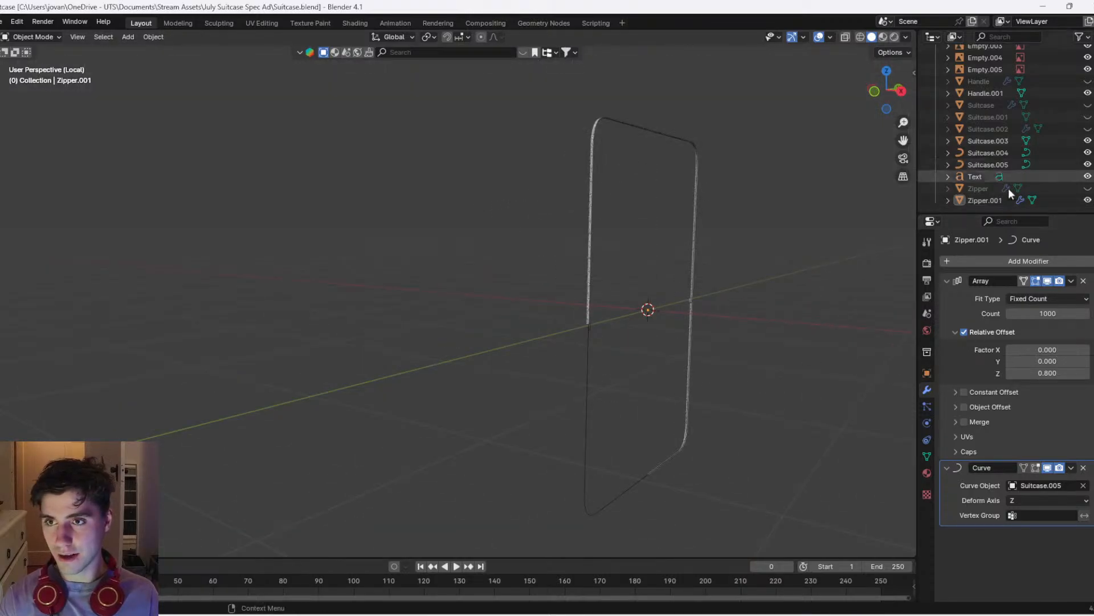
# Duplicate Zipper.001 in place
pyautogui.click(987, 200)
pyautogui.hotkey('shift', 'd')
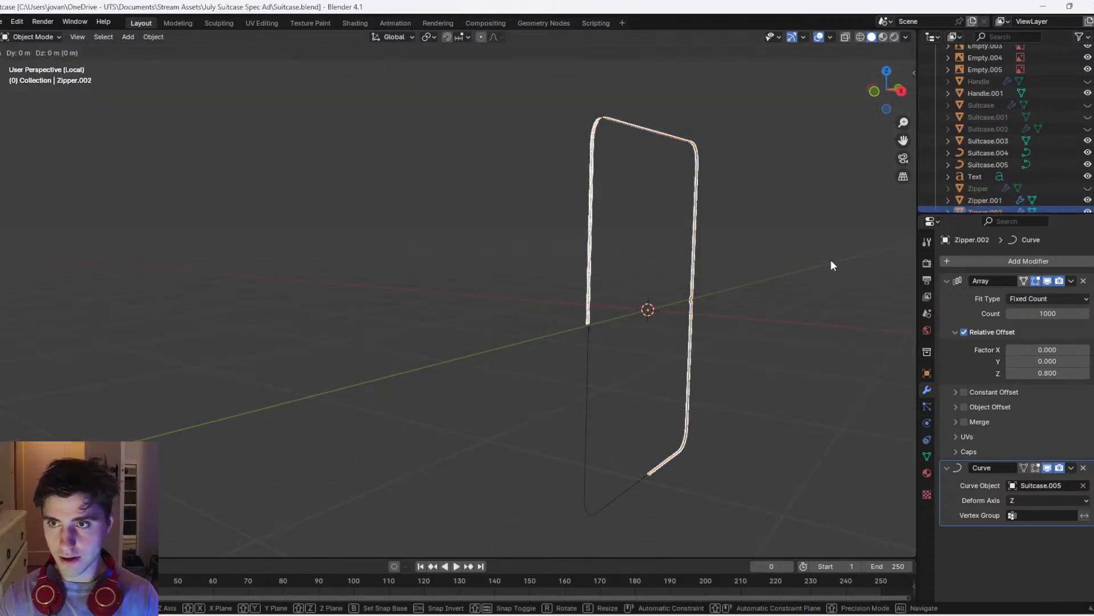
pyautogui.rightClick(830, 265)
# Try hiding Zipper.001 and applying the Array modifier of the duplicate Zipper.002, and undo both
pyautogui.scroll(-1, 1001, 194)
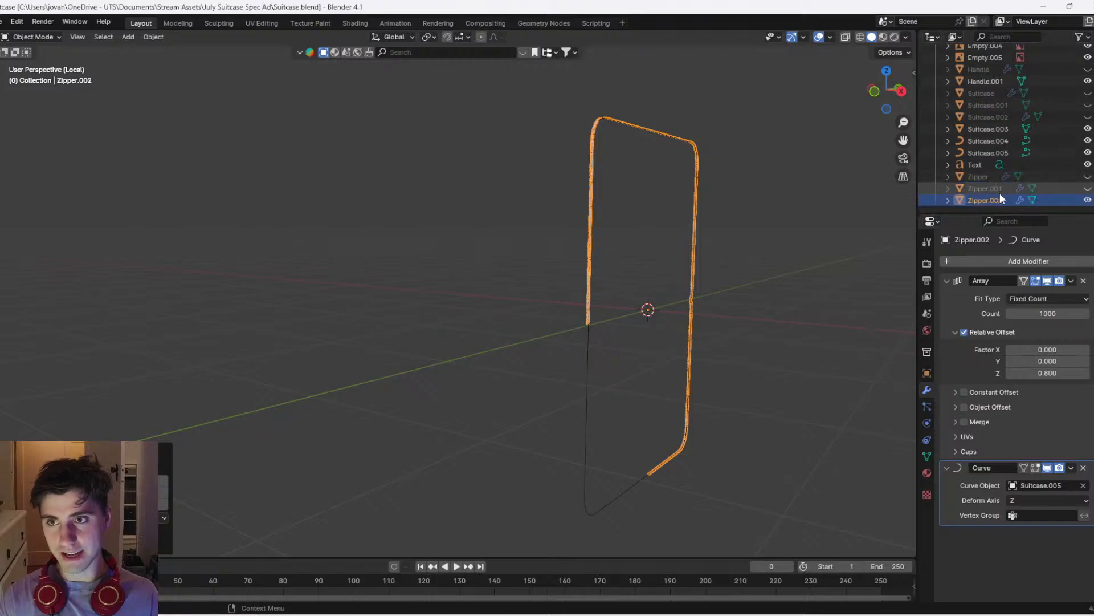
pyautogui.hotkey('ctrl', 'a')
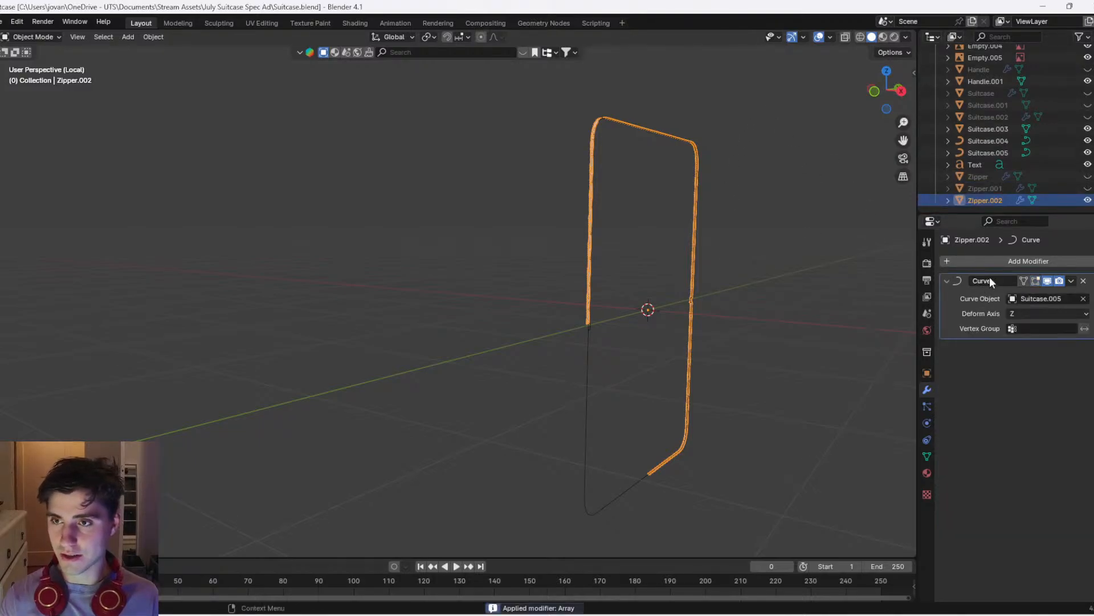
pyautogui.hotkey('ctrl', 'z')
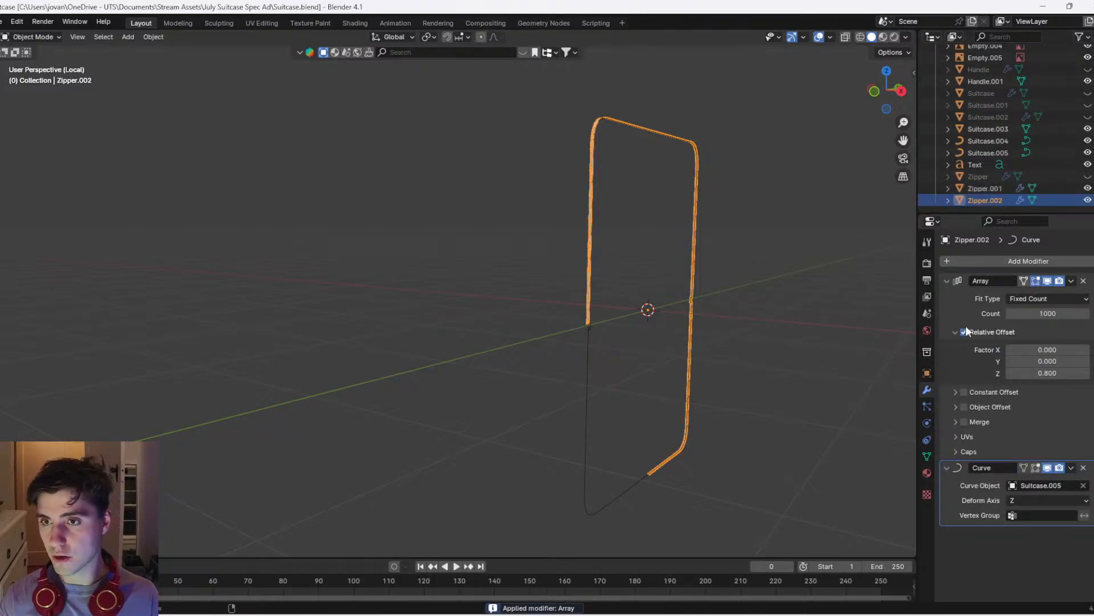
# Hide Zipper.001 and lower the Zipper.002 array count to 722, checking it in wireframe right view
pyautogui.moveTo(1044, 315); pyautogui.dragTo(1026, 316)
pyautogui.click(1088, 189)
pyautogui.click(1088, 189)
pyautogui.click(898, 91)
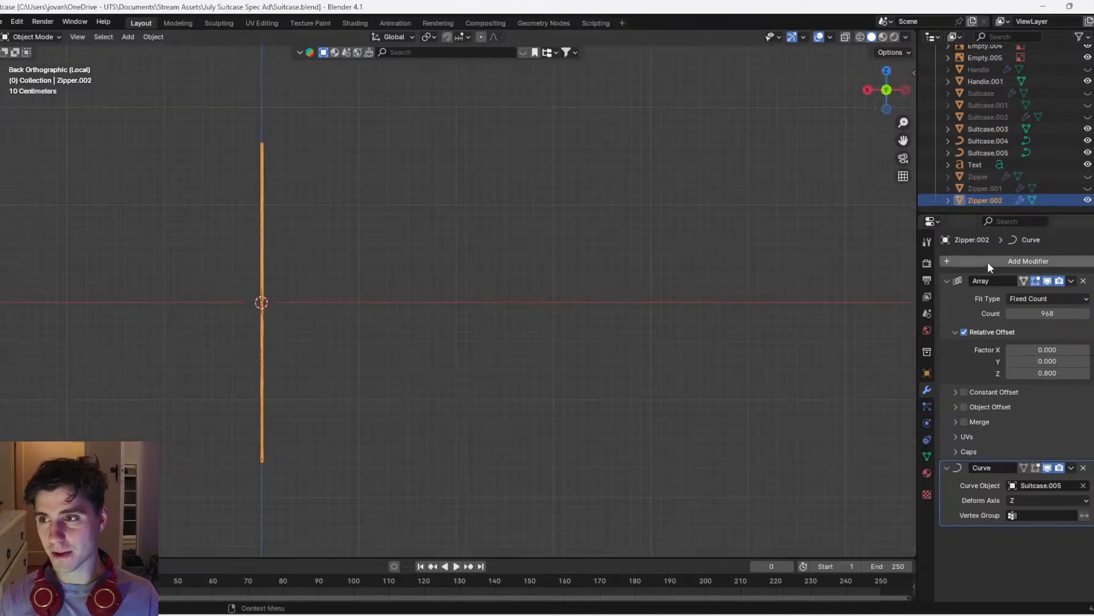
pyautogui.click(867, 80)
pyautogui.moveTo(1051, 315); pyautogui.dragTo(1021, 314)
pyautogui.press('z')
pyautogui.click(190, 320)
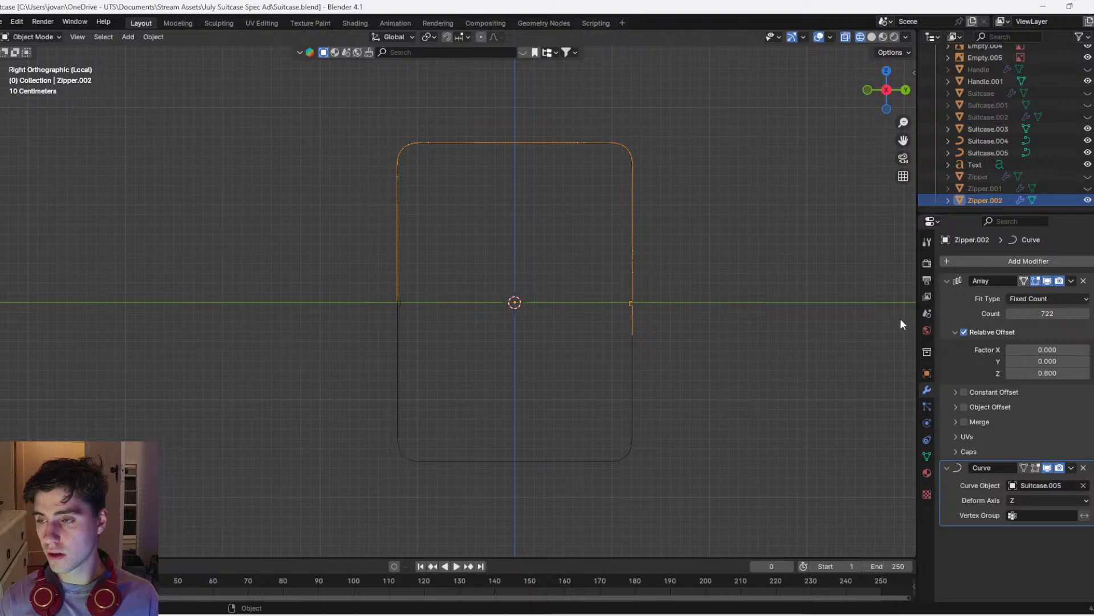
# Lower the Zipper.002 array count further until the teeth cover only the upper half of the curve
pyautogui.click(1005, 314)
pyautogui.click(1009, 314)
pyautogui.click(1009, 315)
pyautogui.click(1009, 314)
pyautogui.moveTo(1008, 313); pyautogui.dragTo(980, 314)
# Try a second Array modifier on Zipper.002 with relative offset factors X 0, Y 0 and Z 1, and remove it
pyautogui.click(1033, 264)
pyautogui.write('arr')
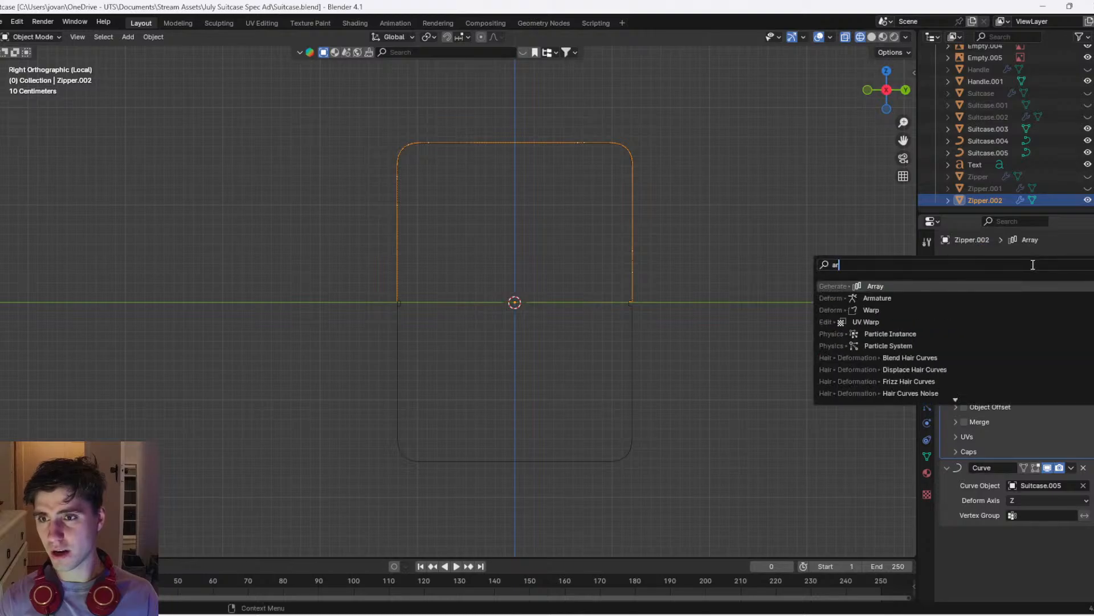
pyautogui.press('Return')
pyautogui.scroll(-5, 1006, 513)
pyautogui.click(1047, 492)
pyautogui.write('0')
pyautogui.press('Tab')
pyautogui.press('Tab')
pyautogui.write('1')
pyautogui.press('Return')
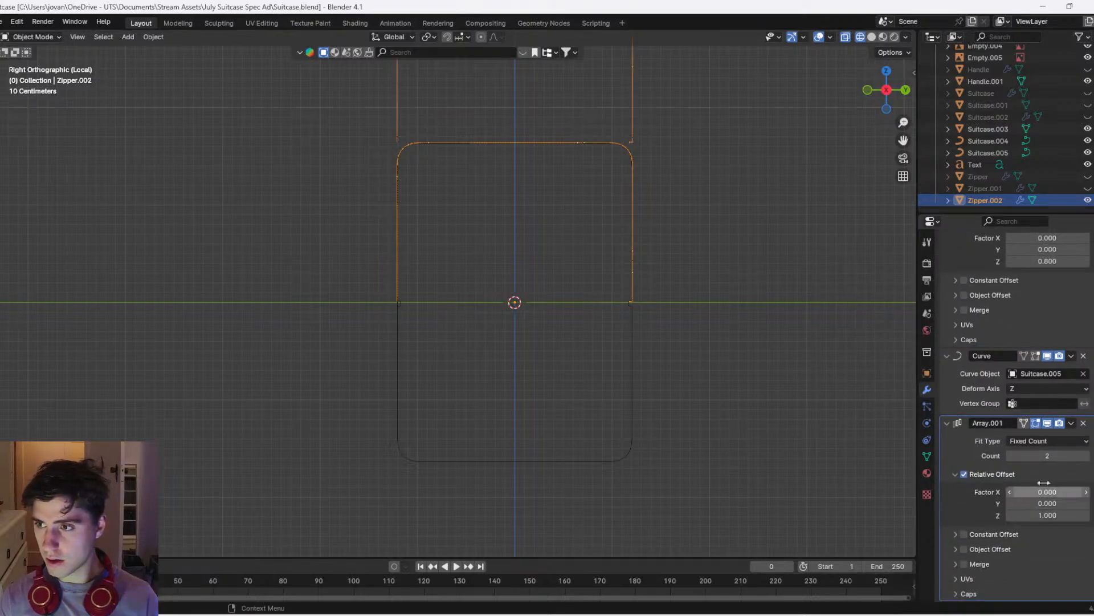
pyautogui.scroll(-3, 816, 329)
pyautogui.scroll(2, 1020, 422)
pyautogui.scroll(-2, 1020, 422)
pyautogui.click(1083, 429)
pyautogui.scroll(9, 727, 337)
pyautogui.keyDown('ctrl'); pyautogui.scroll(-2, 722, 324); pyautogui.keyUp('ctrl')
pyautogui.press('g')
pyautogui.press('z')
pyautogui.rightClick(495, 278)
# Nudge the Zipper.002 array count up a few teeth at the notch, and apply its Array and Curve modifiers
pyautogui.keyDown('shift'); pyautogui.moveTo(709, 309); pyautogui.dragTo(333, 310, button='middle'); pyautogui.keyUp('shift')
pyautogui.click(1087, 317)
pyautogui.click(1087, 318)
pyautogui.click(1087, 318)
pyautogui.hotkey('ctrl', 'a')
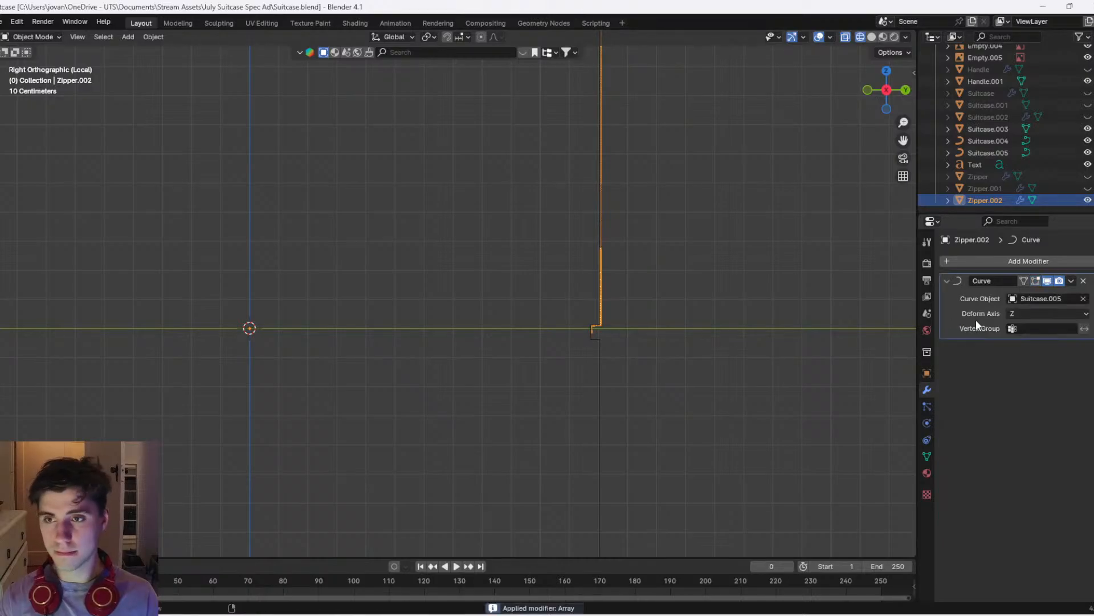
pyautogui.hotkey('ctrl', 'a')
# Duplicate the whole Zipper.002 mesh in Edit Mode and rotate the copy 180° about the Y axis
pyautogui.press('Tab')
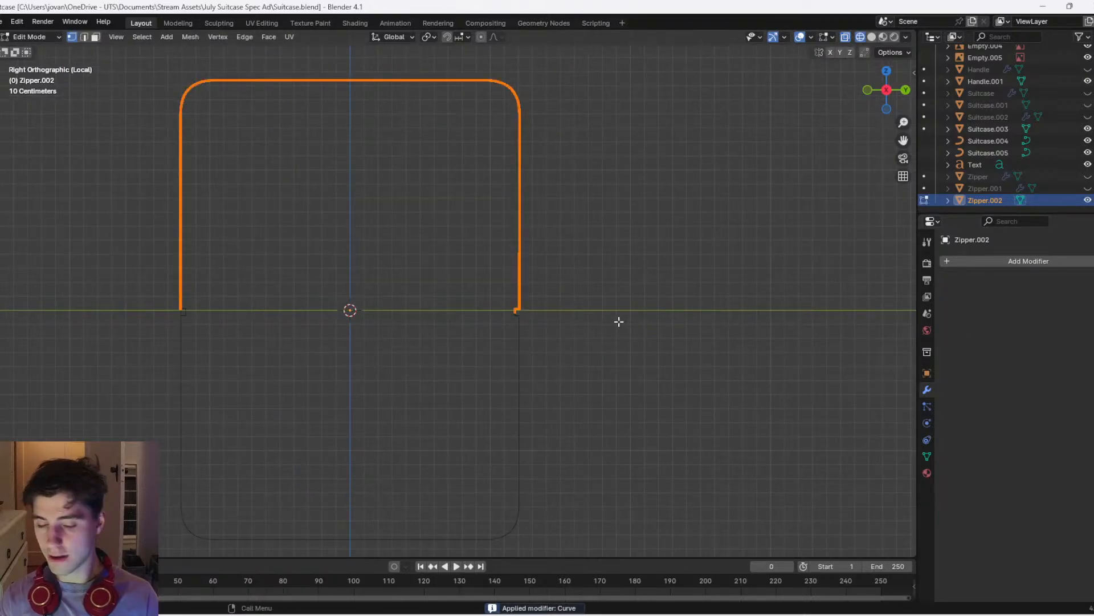
pyautogui.write('rz180y')
pyautogui.press('Return')
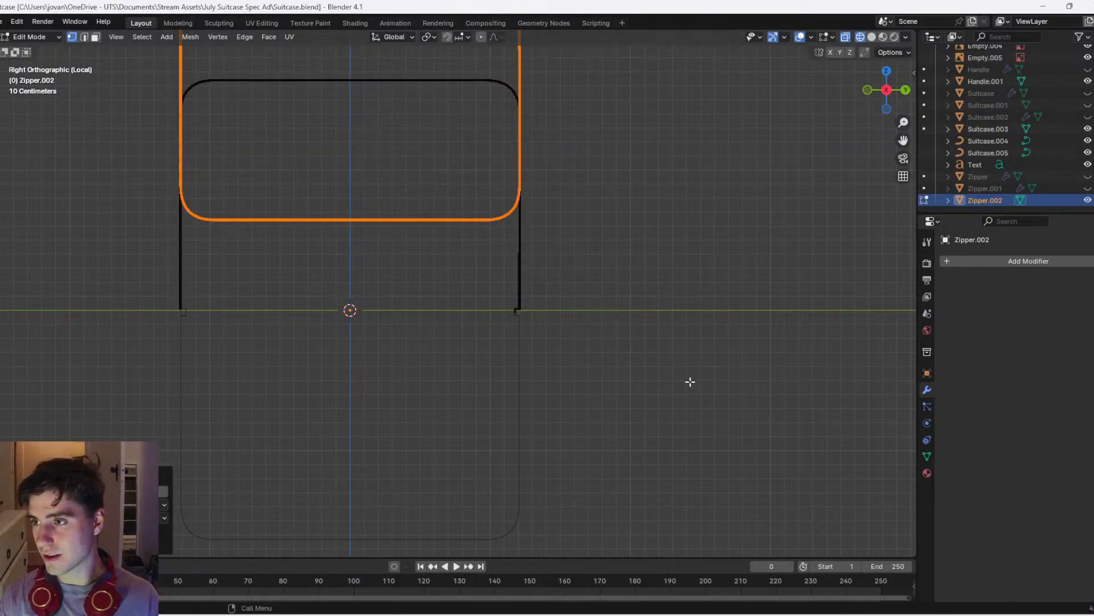
# Move the rotated zipper half down along the Z axis until it sits just below the upper half's notch
pyautogui.press('g')
pyautogui.press('z')
pyautogui.click(593, 505)
pyautogui.scroll(4, 605, 493)
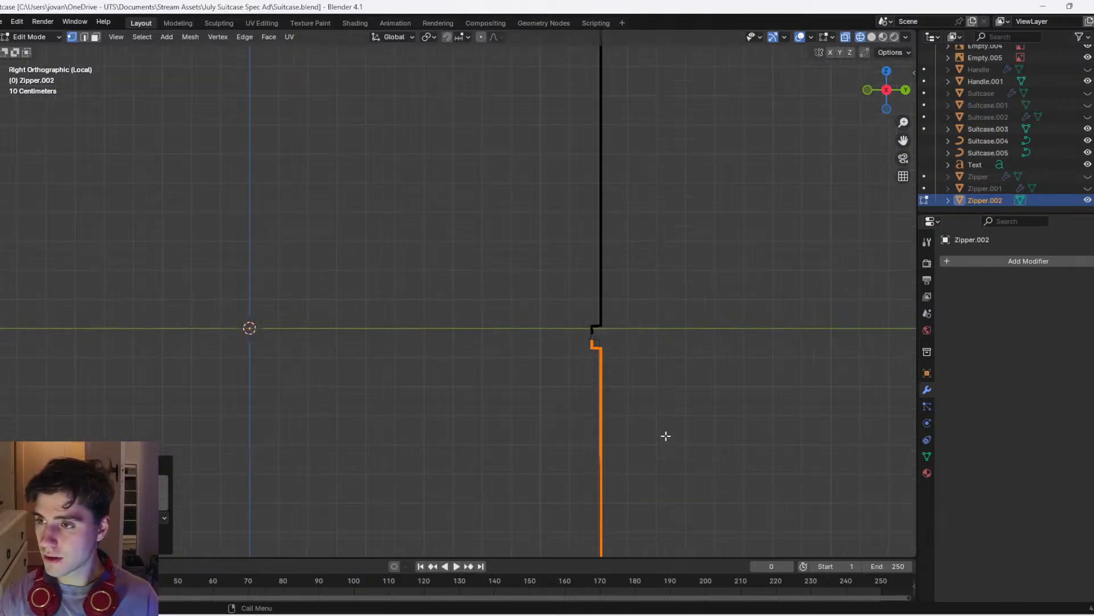
pyautogui.scroll(4, 678, 425)
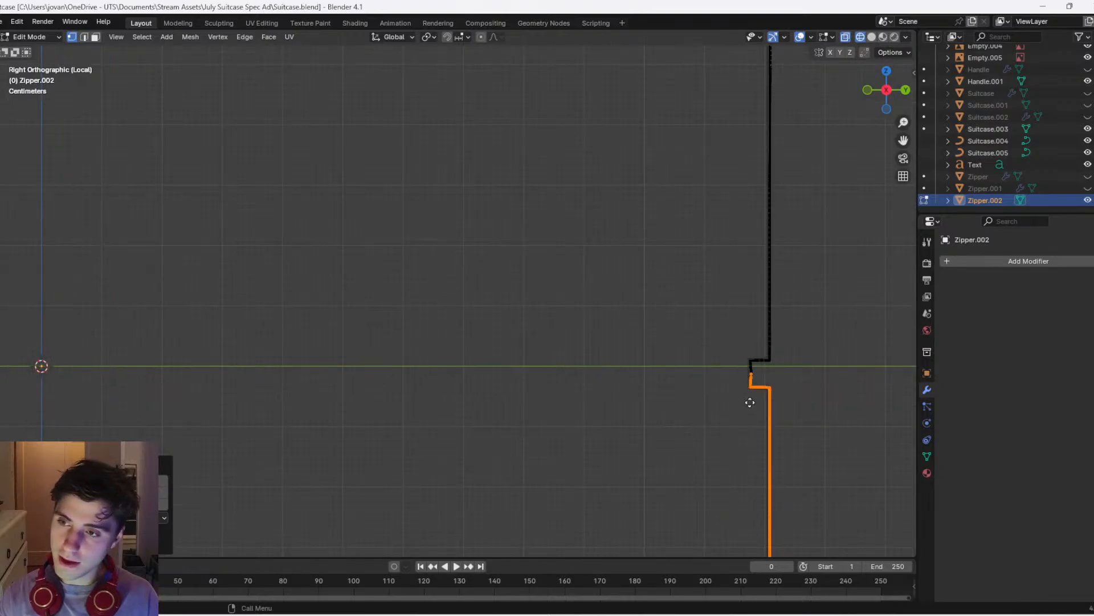
# Check the joints between the upper and lower zipper halves in solid shading, and reopen Zipper.002 for mesh editing
pyautogui.press('Tab')
pyautogui.scroll(-6, 741, 399)
pyautogui.press('z')
pyautogui.click(706, 370)
pyautogui.moveTo(278, 299); pyautogui.dragTo(349, 314, button='middle')
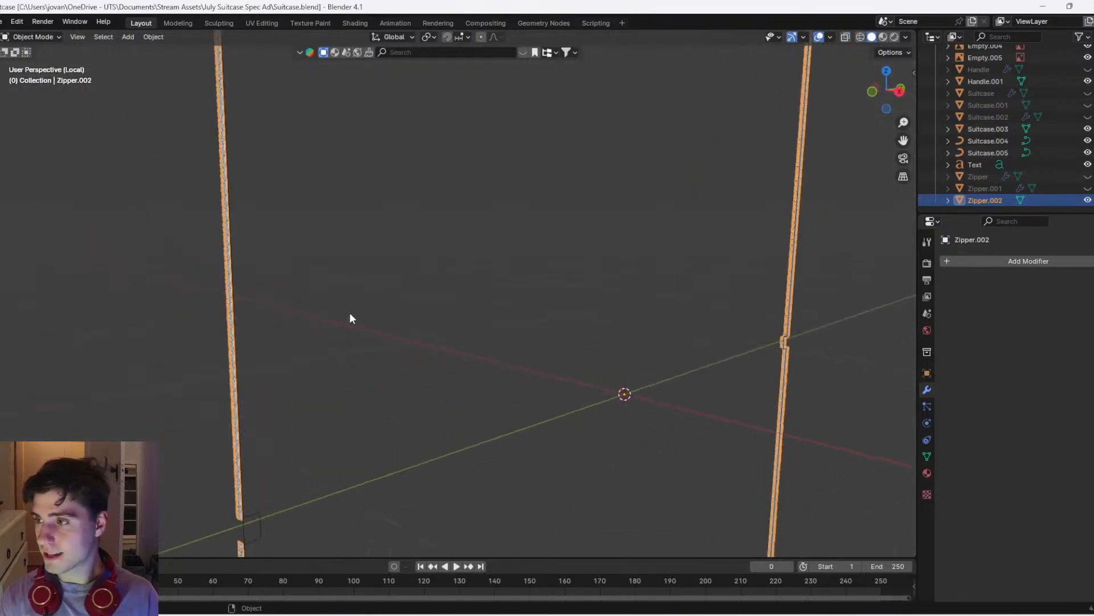
pyautogui.press('Tab')
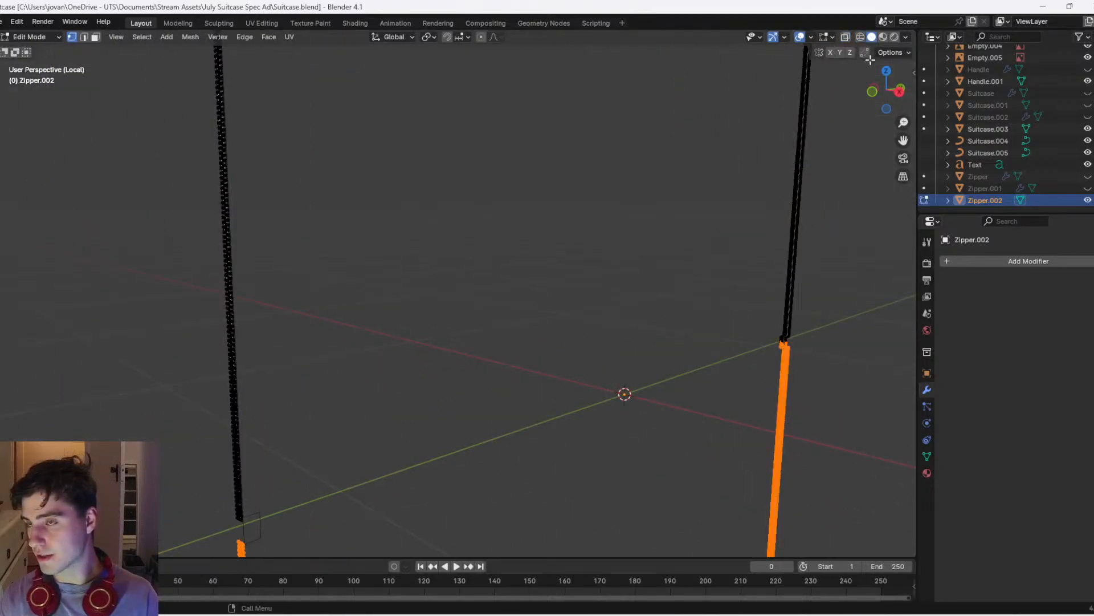
# Leave mesh editing and the isolated view of the zipper, and save the file
pyautogui.press('Tab')
pyautogui.press('KP_Divide')
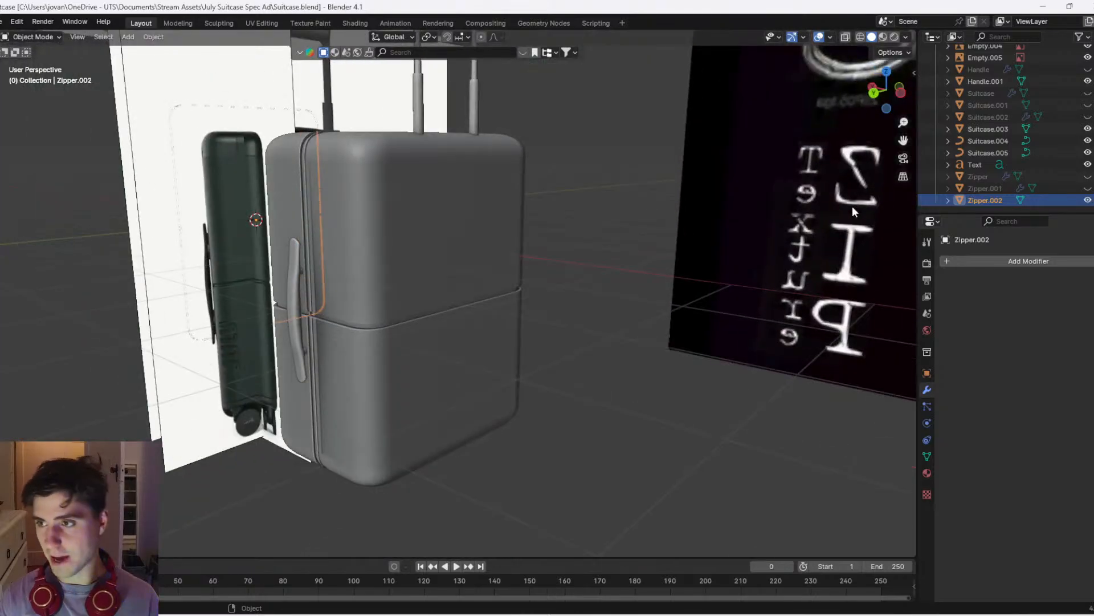
pyautogui.scroll(3, 270, 354)
pyautogui.hotkey('ctrl', 's')
pyautogui.scroll(-4, 270, 354)
# Move the zipper along the X axis to the suitcase and view it straight from the back
pyautogui.press('g')
pyautogui.press('x')
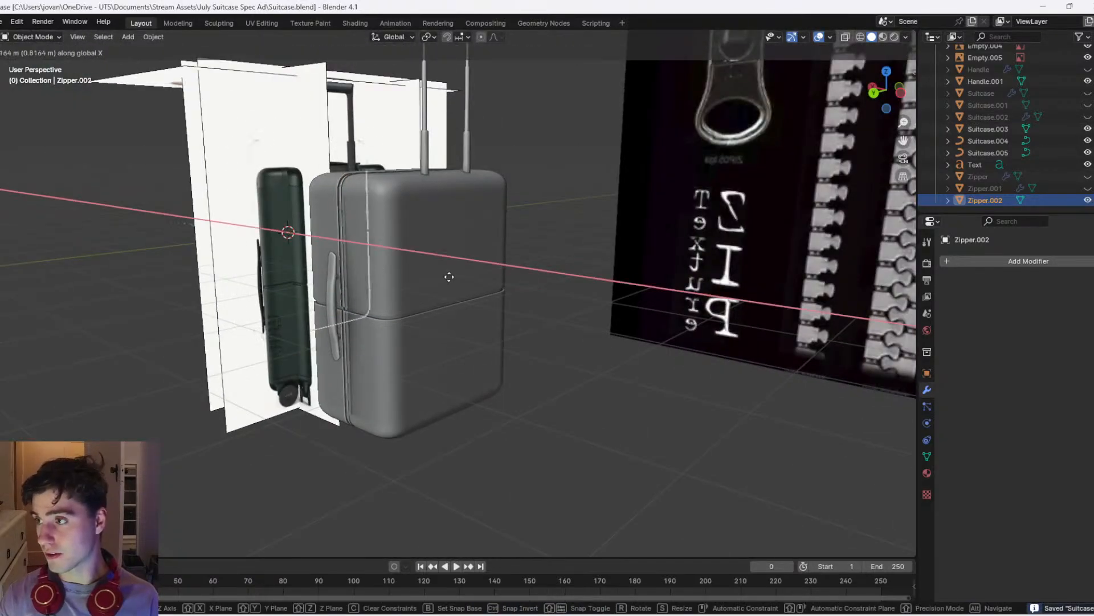
pyautogui.click(561, 256)
pyautogui.click(874, 93)
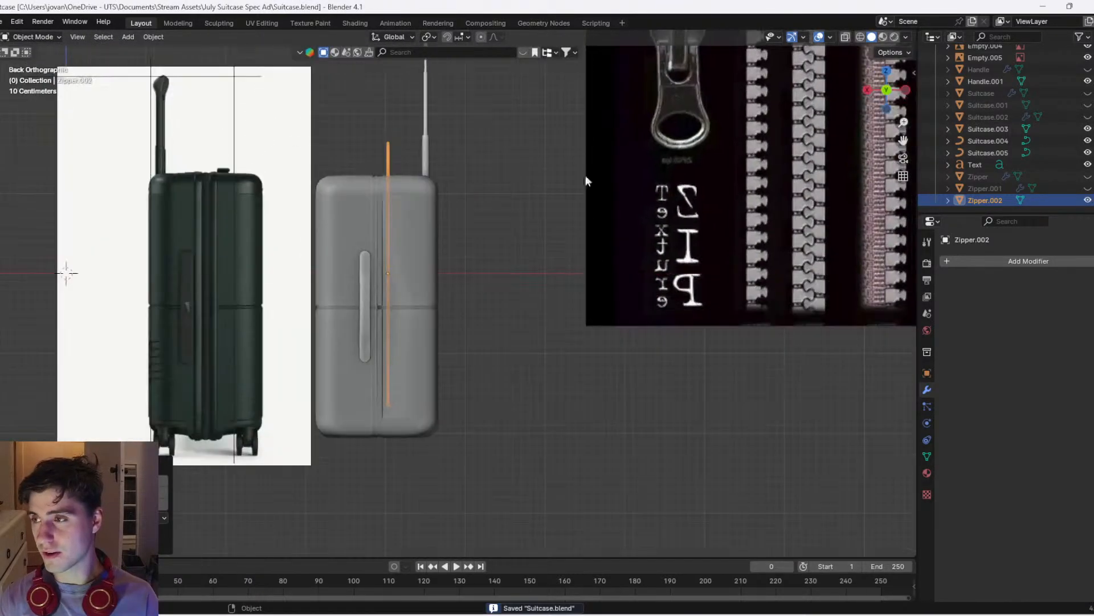
# Snap the zipper to the suitcase body's origin, using the suitcase as the active object
pyautogui.keyDown('shift'); pyautogui.click(427, 218); pyautogui.keyUp('shift')
pyautogui.rightClick(429, 216)
pyautogui.moveTo(429, 216)
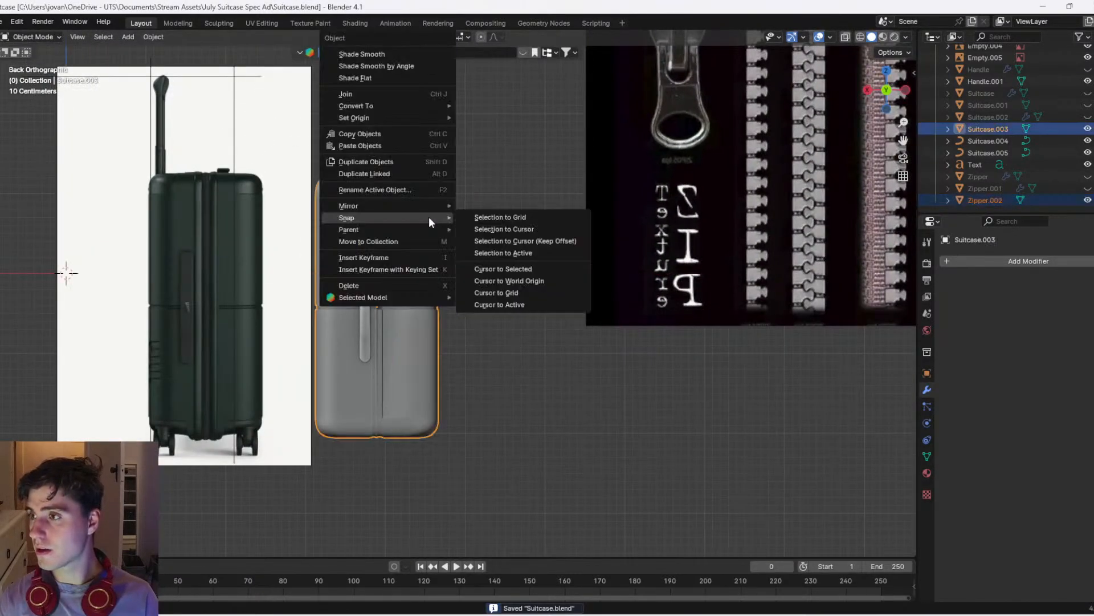
pyautogui.click(484, 249)
pyautogui.click(375, 214)
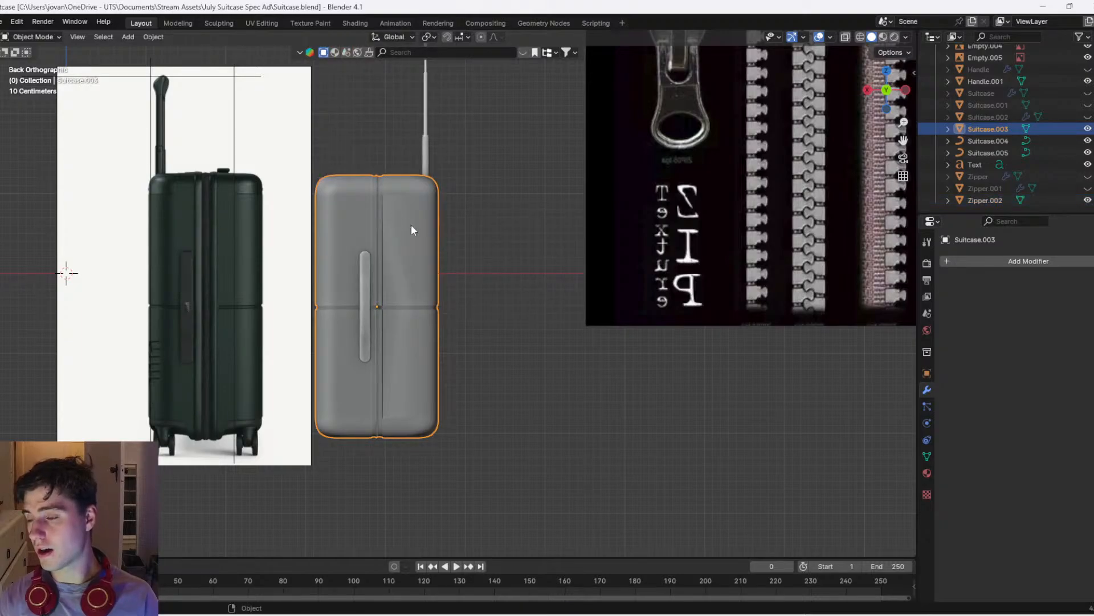
# Move the zipper along the X axis within the vertical seam of the suitcase
pyautogui.hotkey('shift', '`')
pyautogui.press('w')
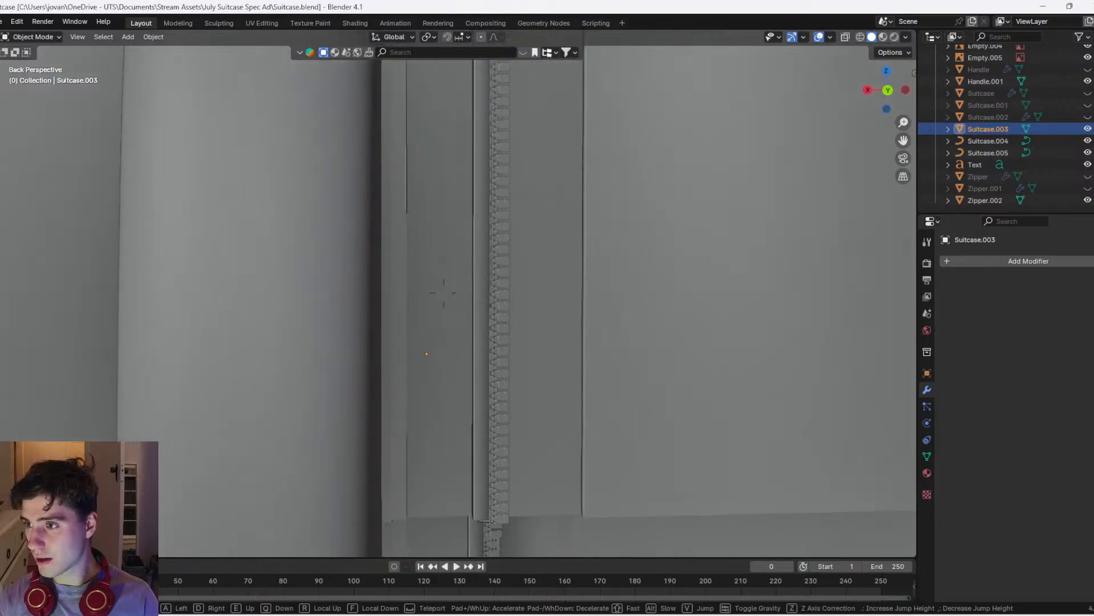
pyautogui.click(317, 252)
pyautogui.click(482, 233)
pyautogui.press('g')
pyautogui.press('x')
pyautogui.press('Escape')
pyautogui.press('g')
pyautogui.press('x')
pyautogui.click(538, 269)
pyautogui.click(598, 281)
pyautogui.scroll(2, 536, 278)
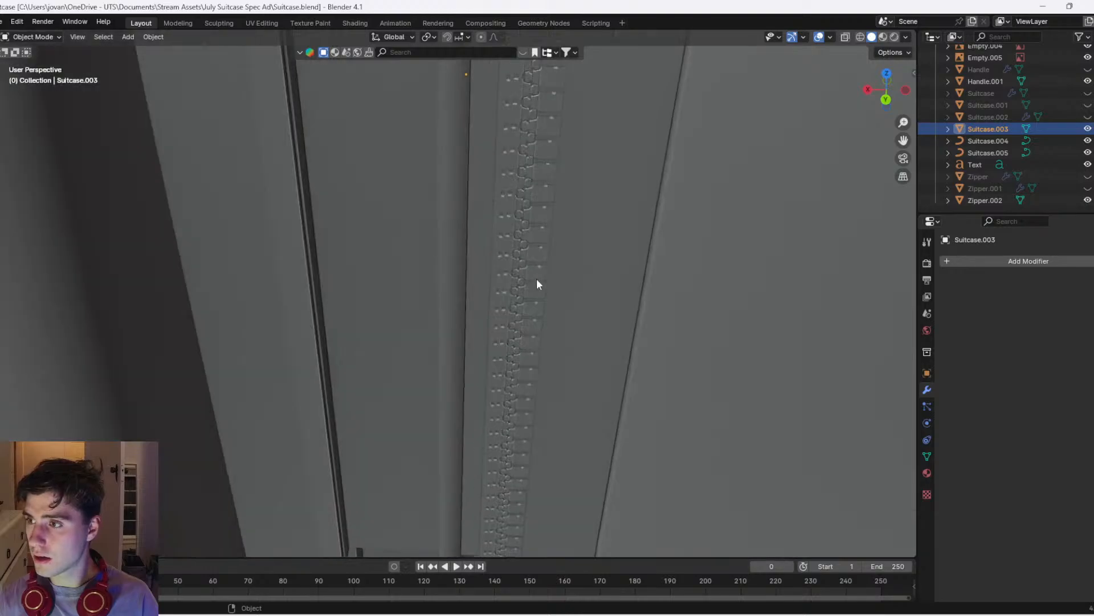
# Nudge the zipper further along the X axis, close to the inner edge of the seam
pyautogui.click(535, 278)
pyautogui.press('g')
pyautogui.press('x')
pyautogui.click(531, 280)
pyautogui.click(533, 278)
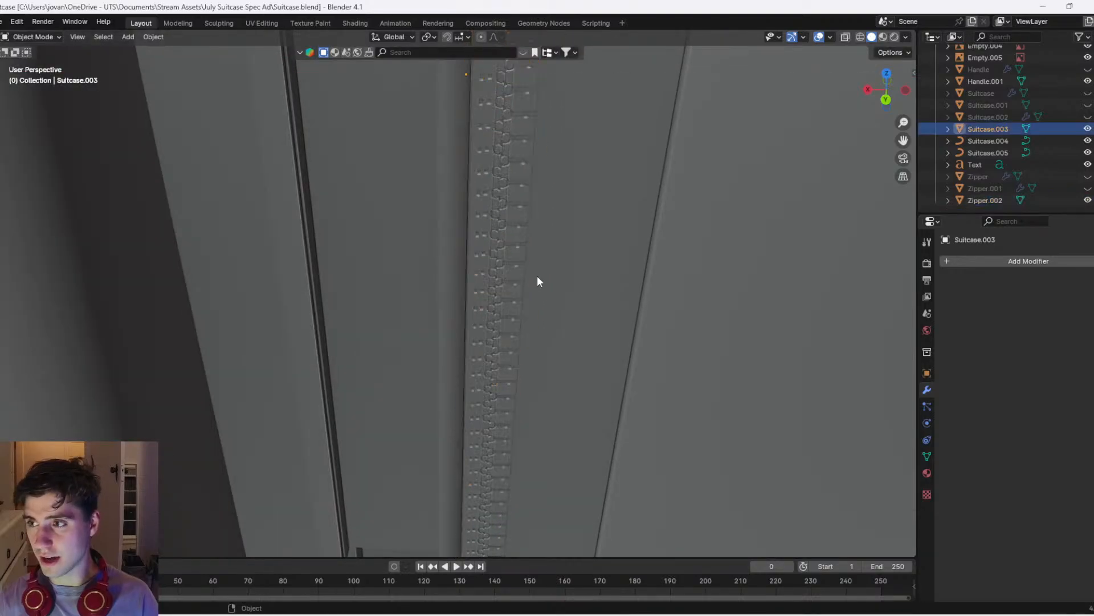
# Examine the zipper's fit along the suitcase's seam, underside and horizontal groove
pyautogui.hotkey('shift', '`')
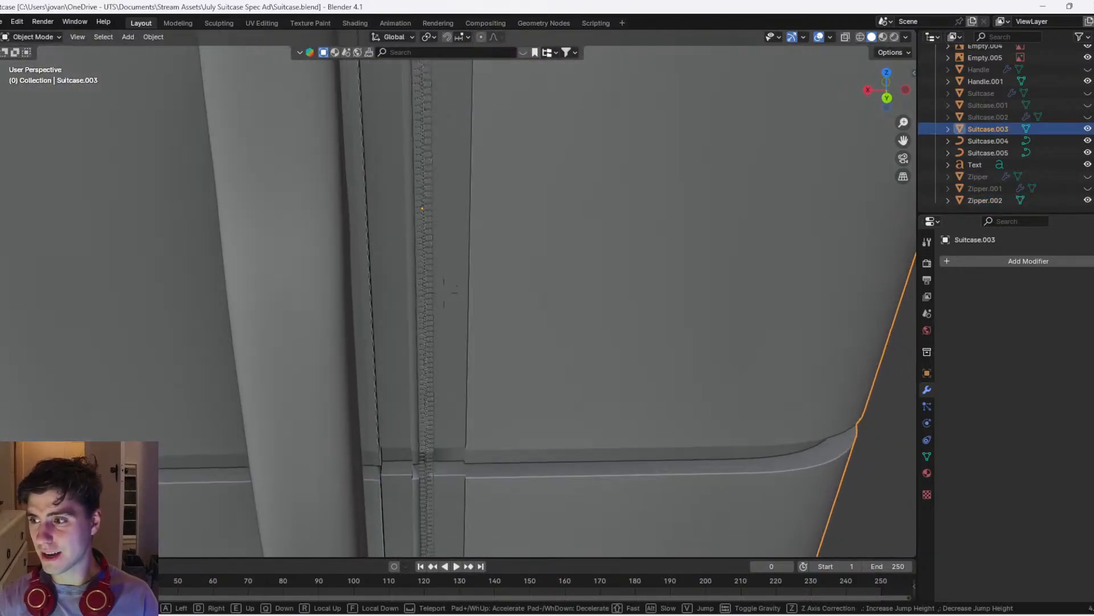
pyautogui.press('q')
pyautogui.press('q')
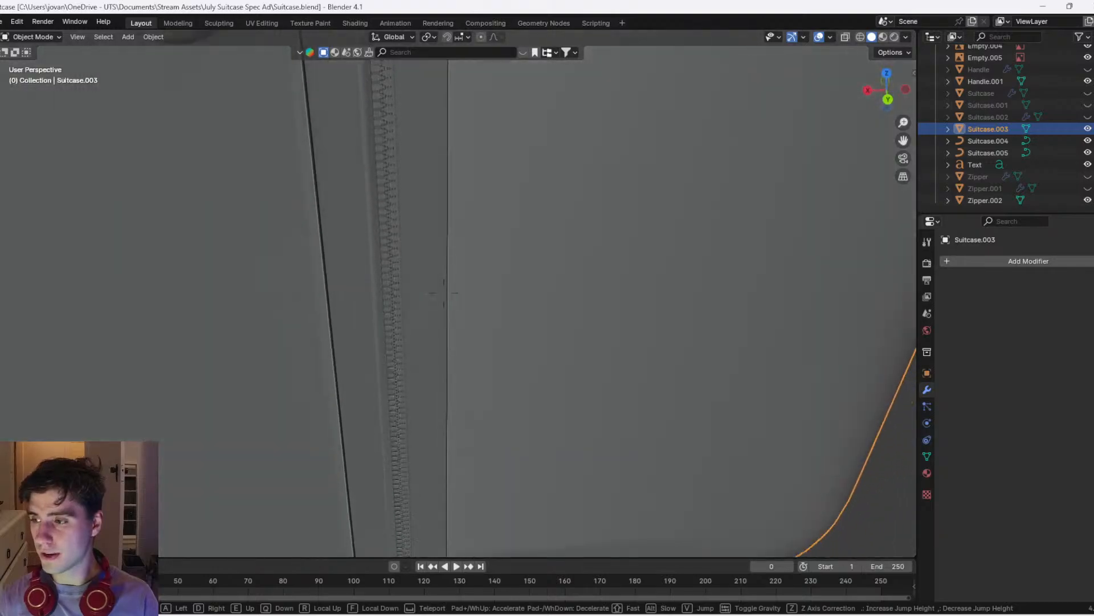
pyautogui.press('w')
pyautogui.press('s')
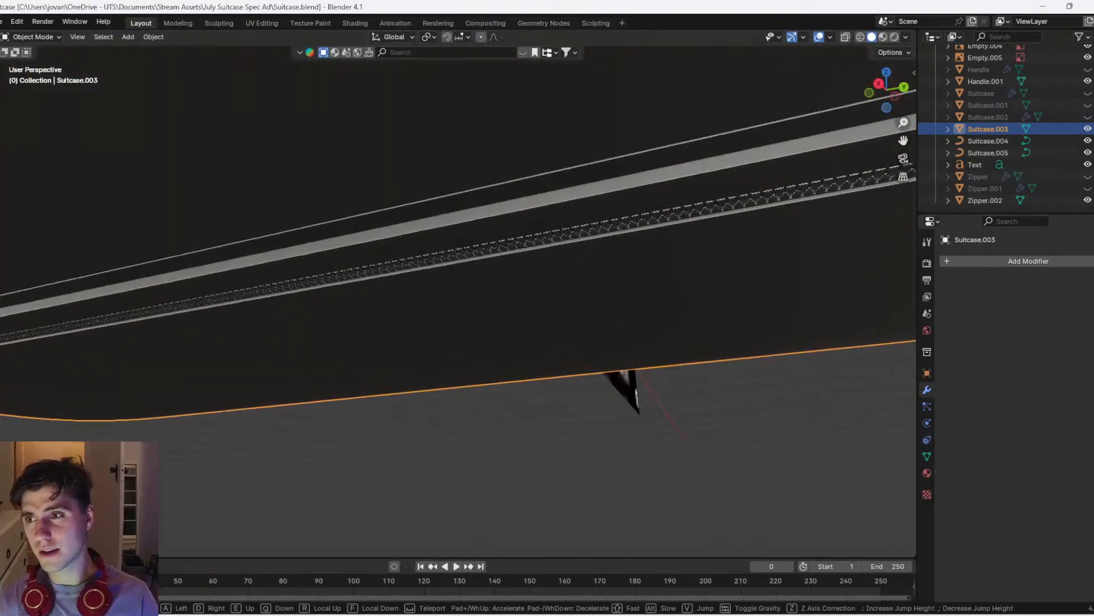
pyautogui.press('e')
pyautogui.press('q')
pyautogui.press('e')
pyautogui.press('q')
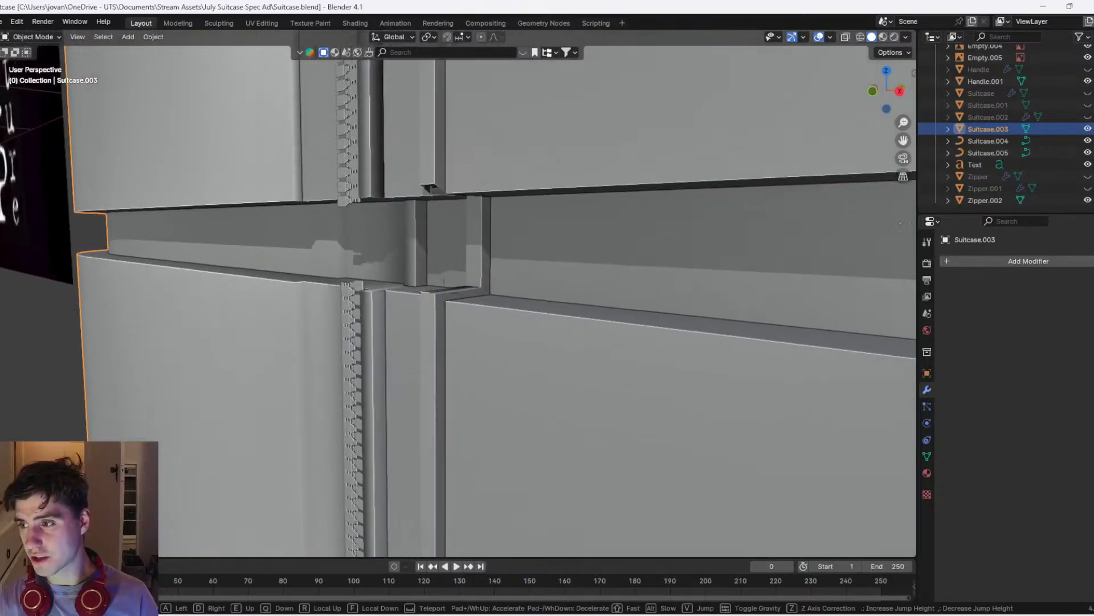
pyautogui.press('a')
pyautogui.click(473, 266)
# Open the zipper mesh for editing at the horizontal groove and clear its vertex selection
pyautogui.click(436, 258)
pyautogui.press('Tab')
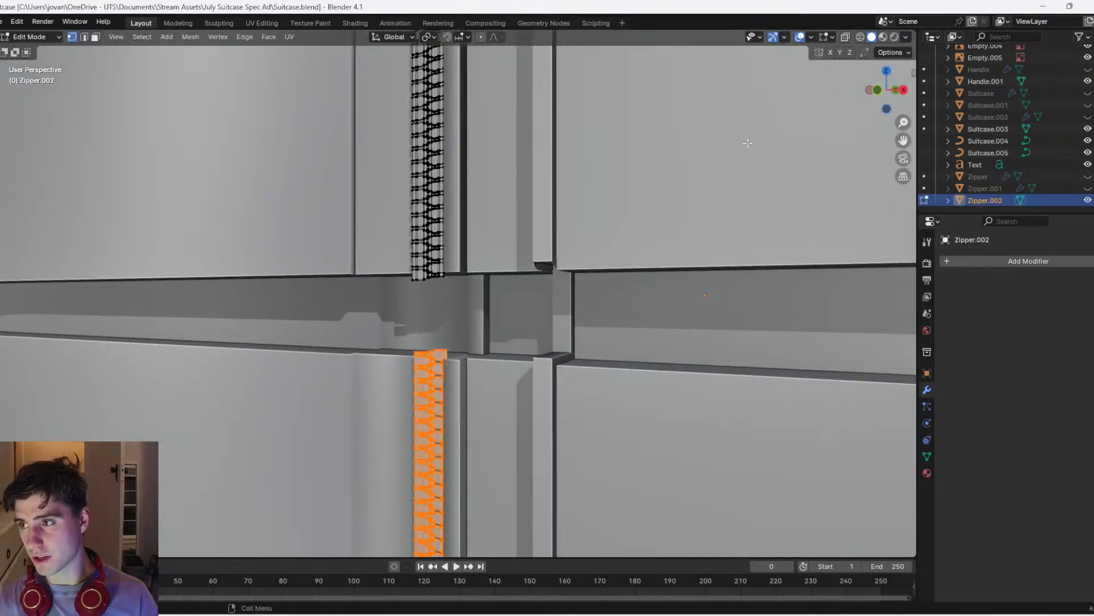
pyautogui.scroll(1, 507, 396)
pyautogui.hotkey('shift', 'z')
pyautogui.moveTo(376, 361); pyautogui.dragTo(479, 434)
pyautogui.click(878, 91)
pyautogui.hotkey('alt', 'a')
pyautogui.scroll(5, 485, 416)
pyautogui.moveTo(487, 443)
pyautogui.mouseDown(button='middle')
pyautogui.moveTo(557, 442)
pyautogui.moveTo(540, 441)
pyautogui.mouseUp(button='middle')
pyautogui.scroll(-6, 513, 433)
pyautogui.hotkey('shift', 'z')
# Select the topmost linked teeth of the lower zipper section and duplicate them upward along Z to fill the gap at the groove
pyautogui.click(509, 375)
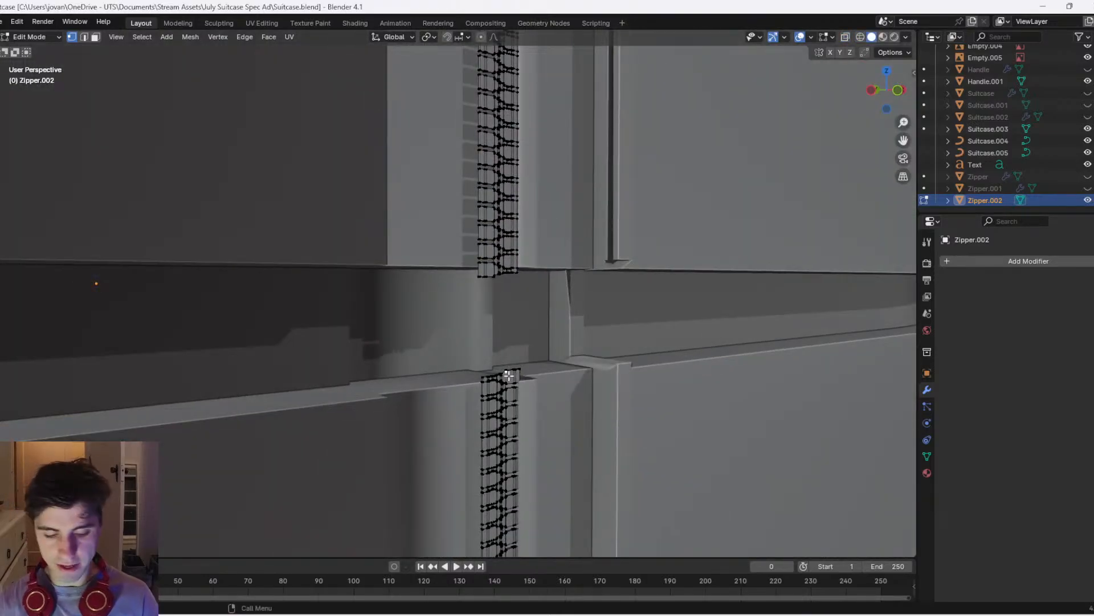
pyautogui.press('l')
pyautogui.press('l')
pyautogui.press('l')
pyautogui.press('l')
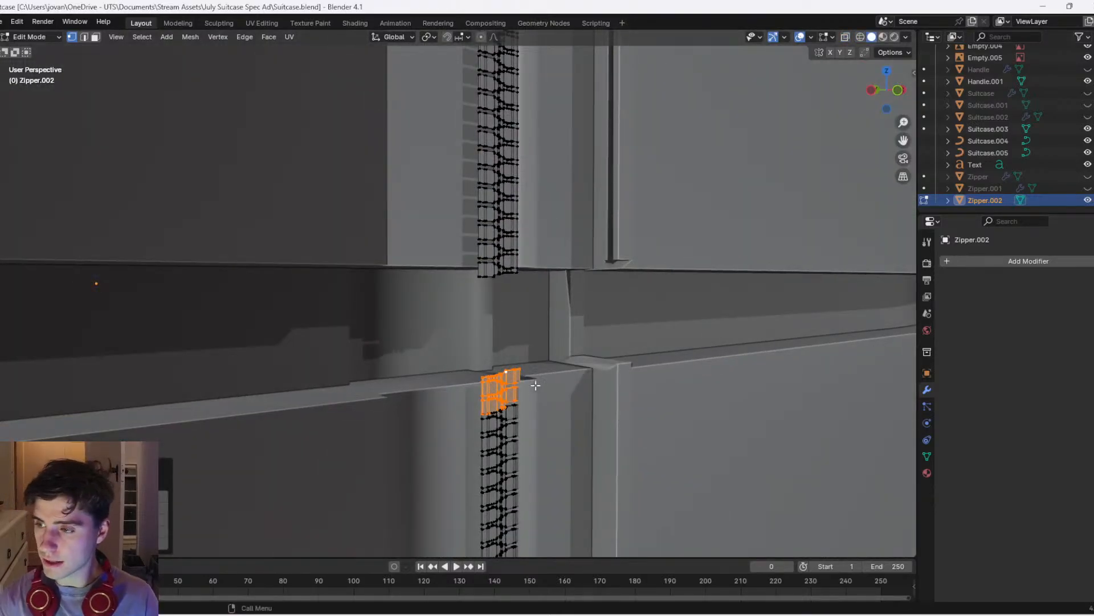
pyautogui.press('g')
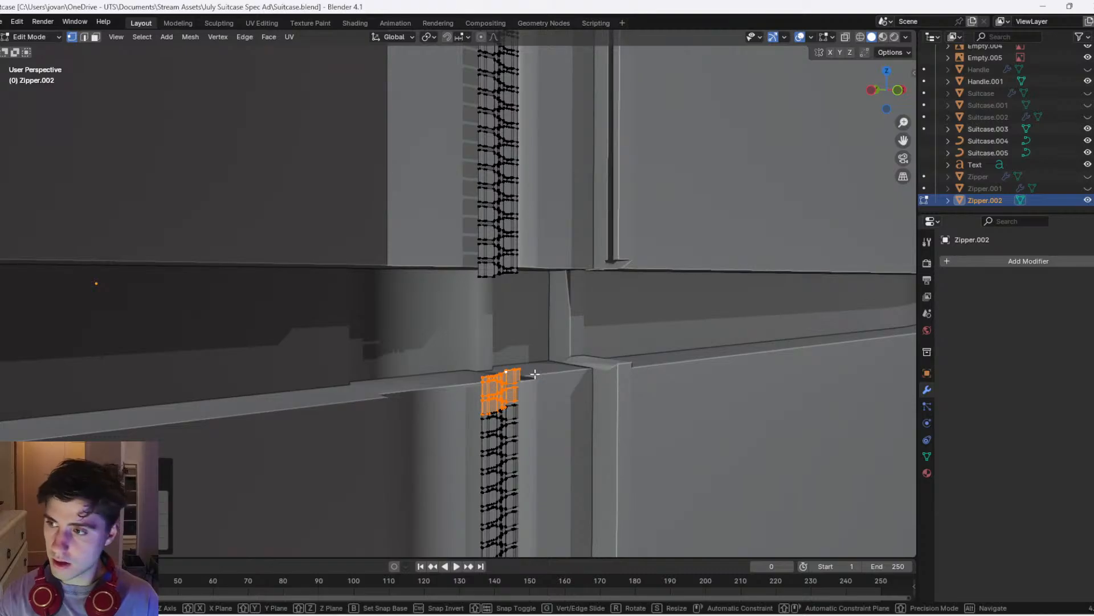
pyautogui.press('z')
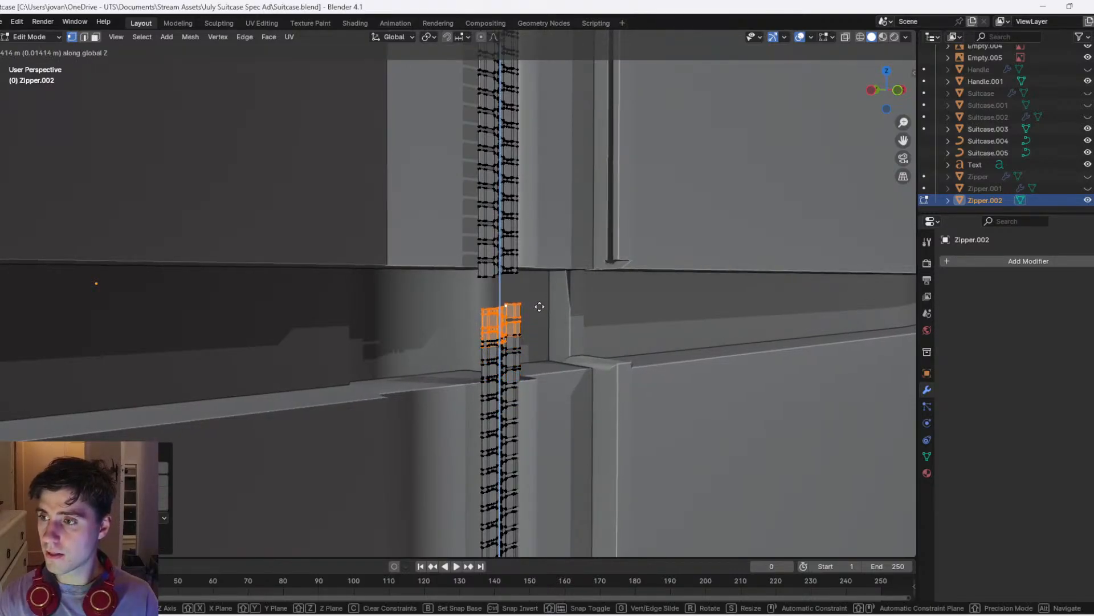
pyautogui.click(547, 275)
pyautogui.press('z')
pyautogui.click(617, 270)
pyautogui.press('Tab')
# Inspect the extended zipper on the suitcase and the rest of the scene
pyautogui.moveTo(491, 251); pyautogui.dragTo(595, 288, button='middle')
pyautogui.scroll(-11, 595, 287)
pyautogui.scroll(-4, 579, 315)
pyautogui.click(577, 316)
pyautogui.moveTo(386, 295); pyautogui.dragTo(331, 257, button='middle')
pyautogui.scroll(4, 357, 277)
pyautogui.scroll(-7, 406, 272)
pyautogui.scroll(-5, 645, 341)
pyautogui.scroll(1, 645, 341)
# Delete the word "zipper" from the to-do text object and save the file in the right-side view
pyautogui.click(637, 321)
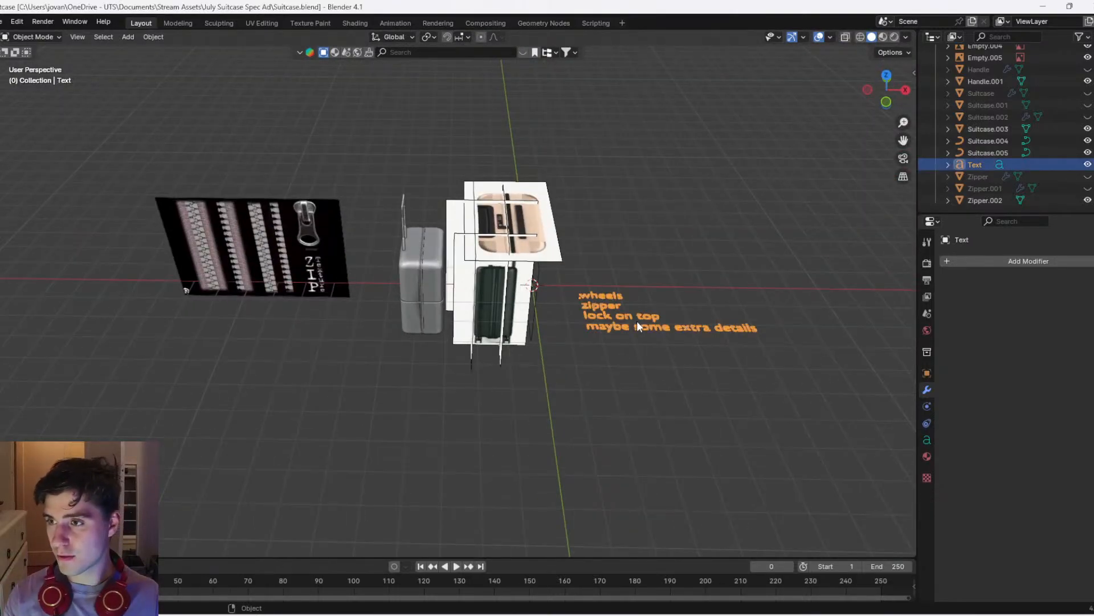
pyautogui.press('Tab')
pyautogui.doubleClick(621, 306)
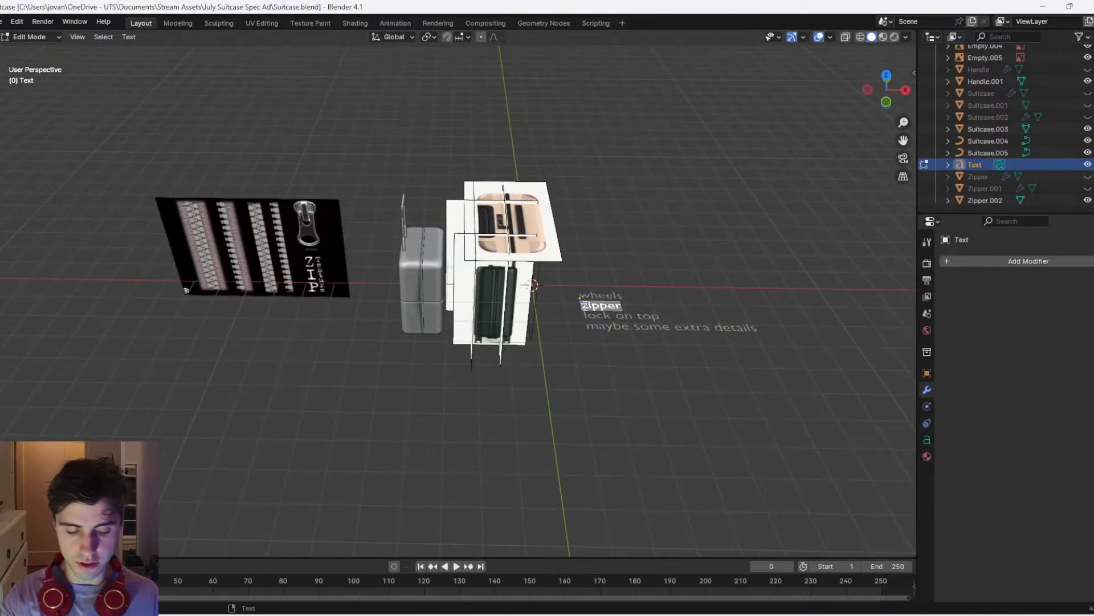
pyautogui.press('BackSpace')
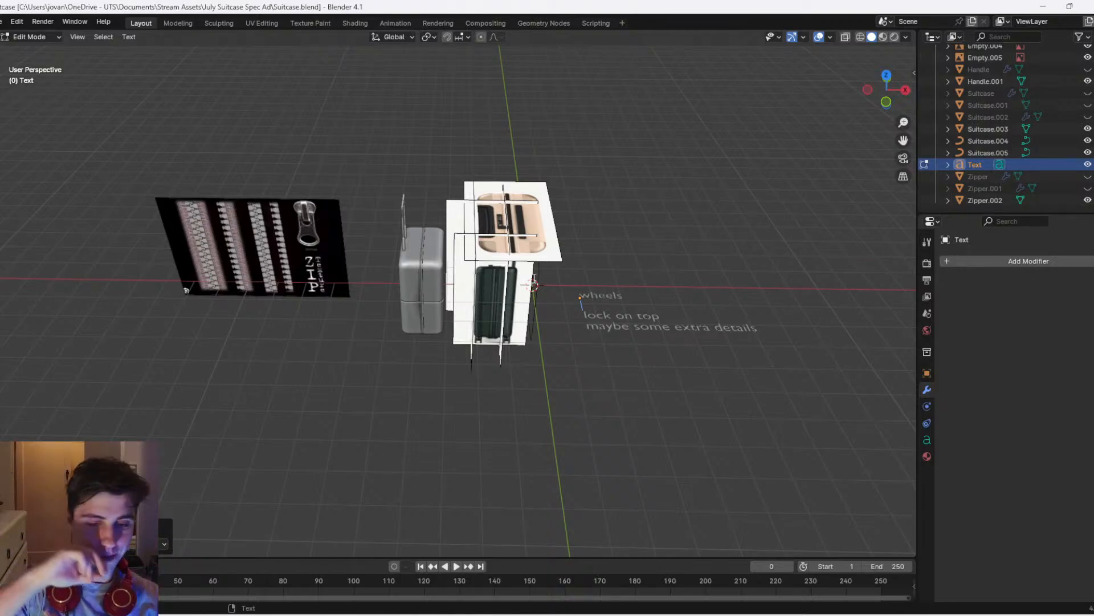
pyautogui.press('Tab')
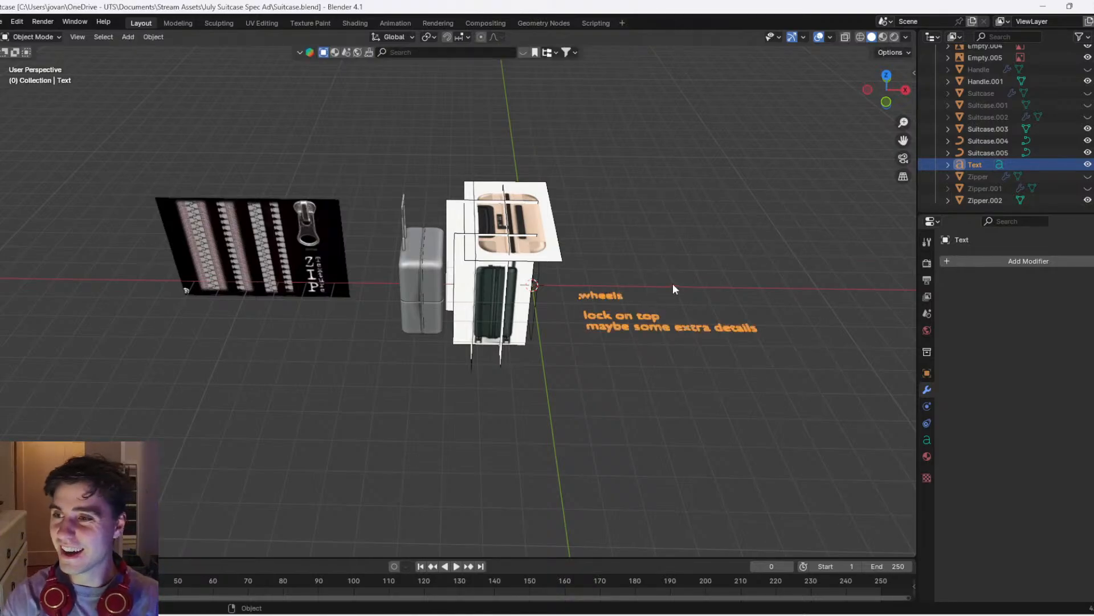
pyautogui.click(906, 89)
pyautogui.hotkey('ctrl', 's')
# Examine the wheels and their housings in the suitcase's side reference image
pyautogui.scroll(5, 474, 275)
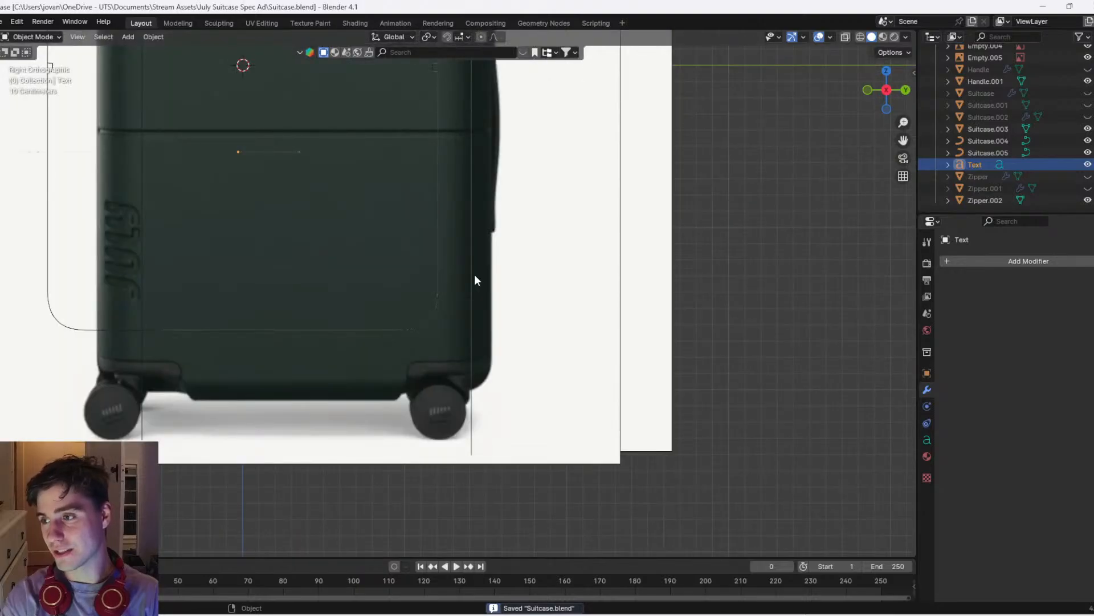
pyautogui.scroll(4, 474, 275)
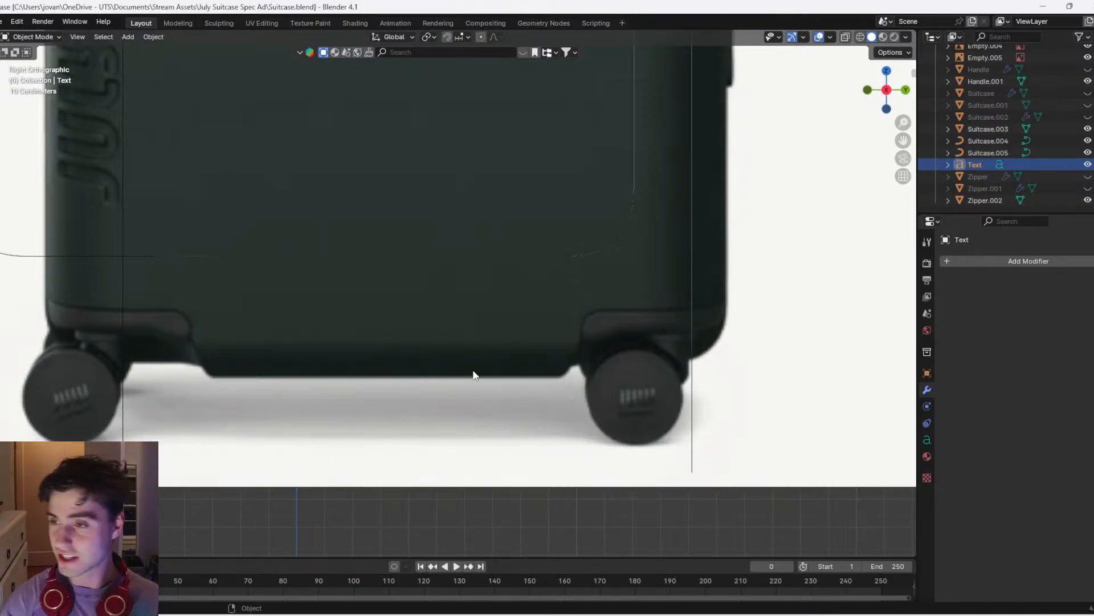
pyautogui.scroll(-3, 477, 351)
pyautogui.scroll(-4, 478, 325)
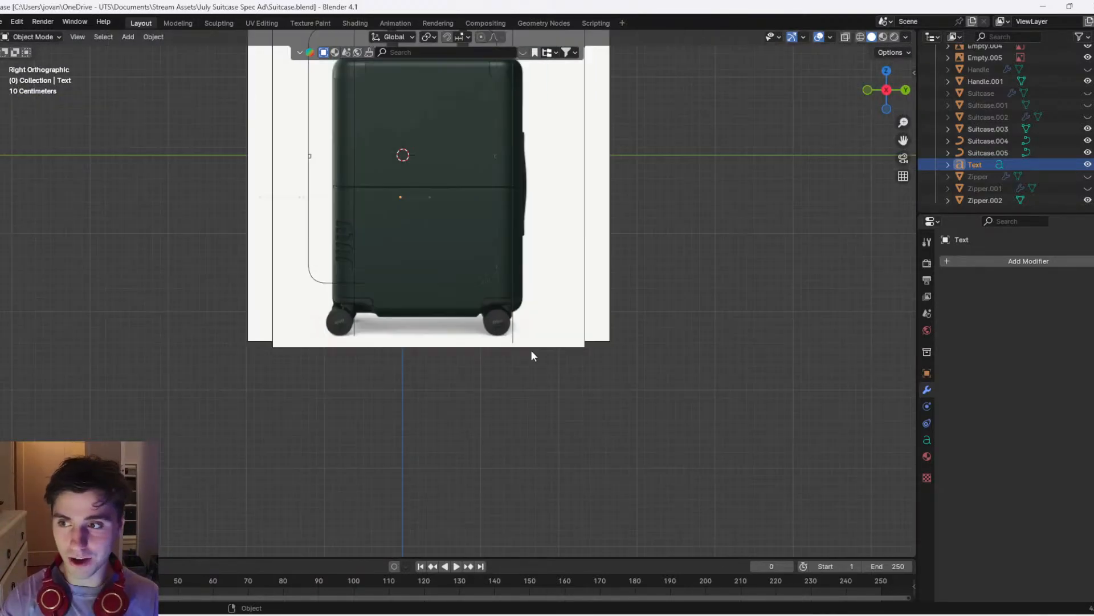
pyautogui.scroll(3, 533, 354)
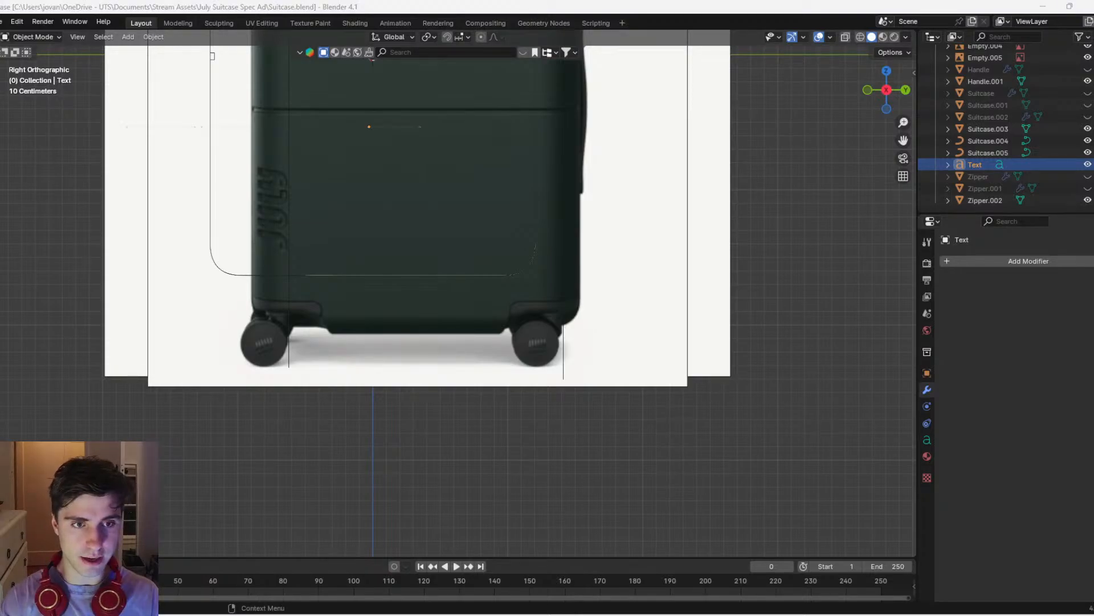
# Switch to the browser's July Carry On page and open the gallery close-up showing the open zipper corner and wheels
pyautogui.moveTo(547, 79); pyautogui.dragTo(378, 149)
pyautogui.doubleClick(379, 149)
pyautogui.click(532, 579)
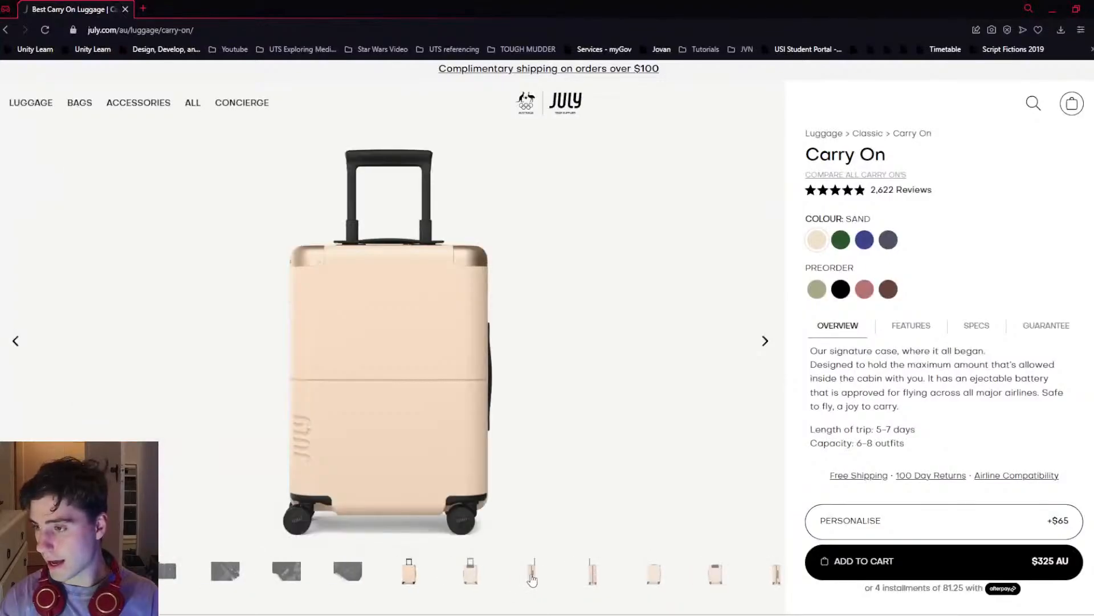
pyautogui.click(354, 580)
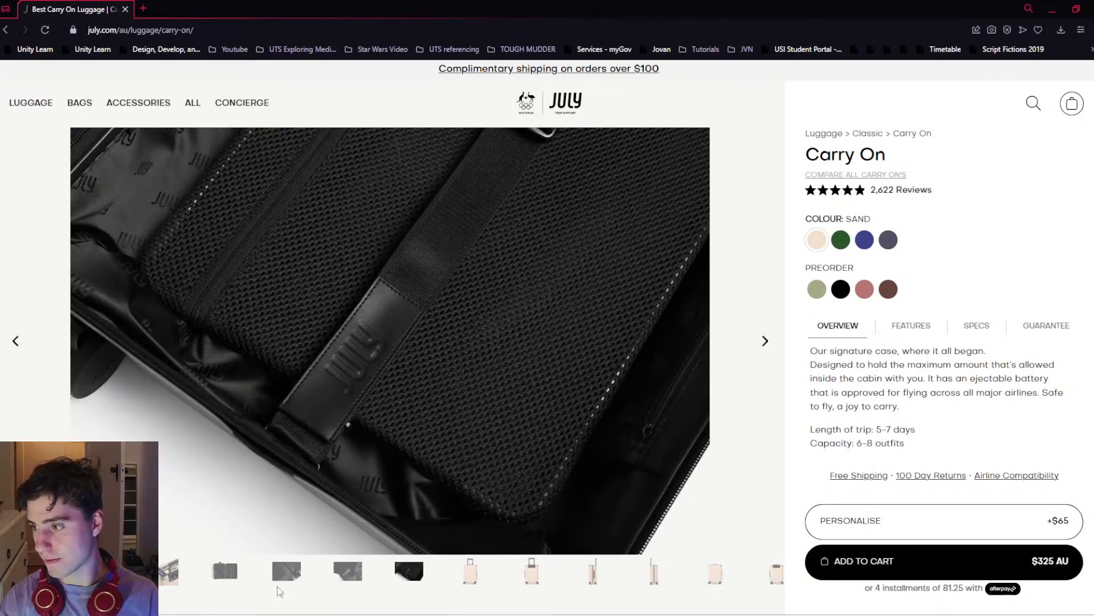
pyautogui.click(231, 580)
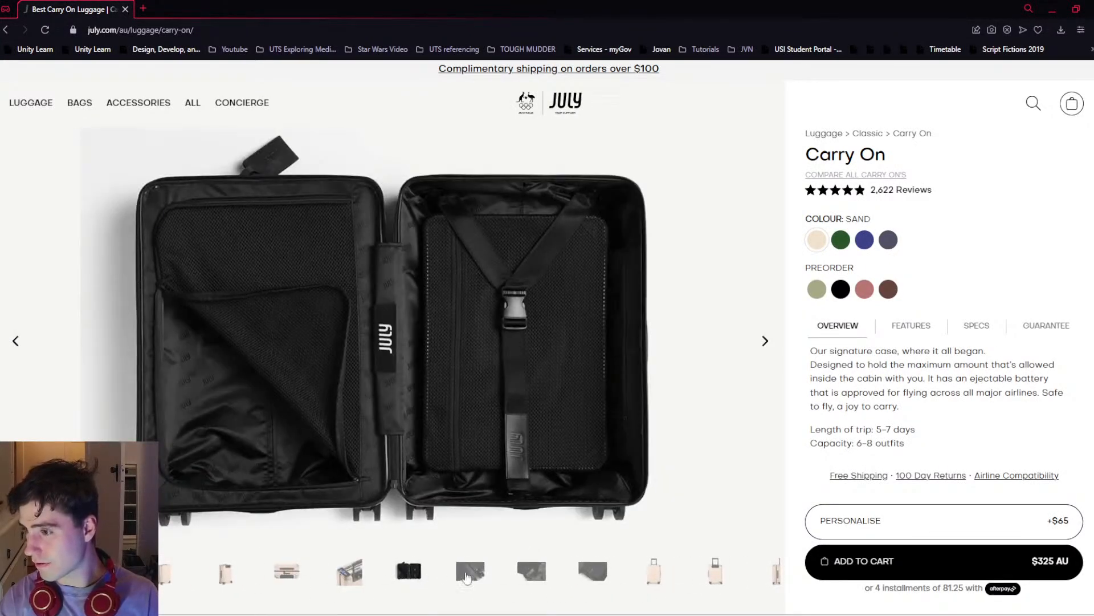
pyautogui.click(469, 572)
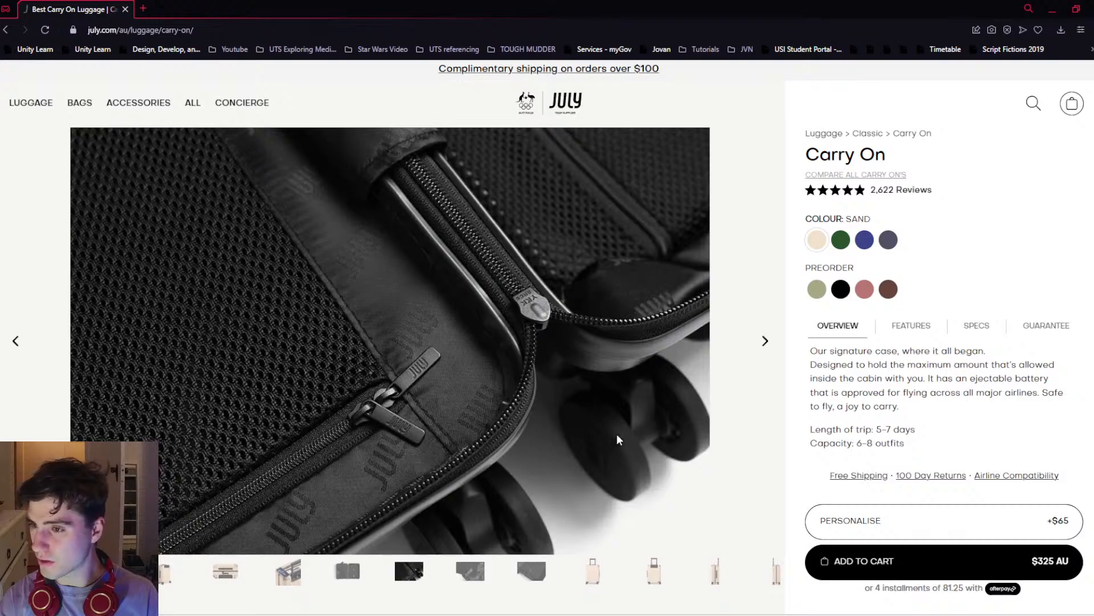
# Open Snipping Tool and capture the area of the product photo around the wheels
pyautogui.press('super')
pyautogui.write('snip')
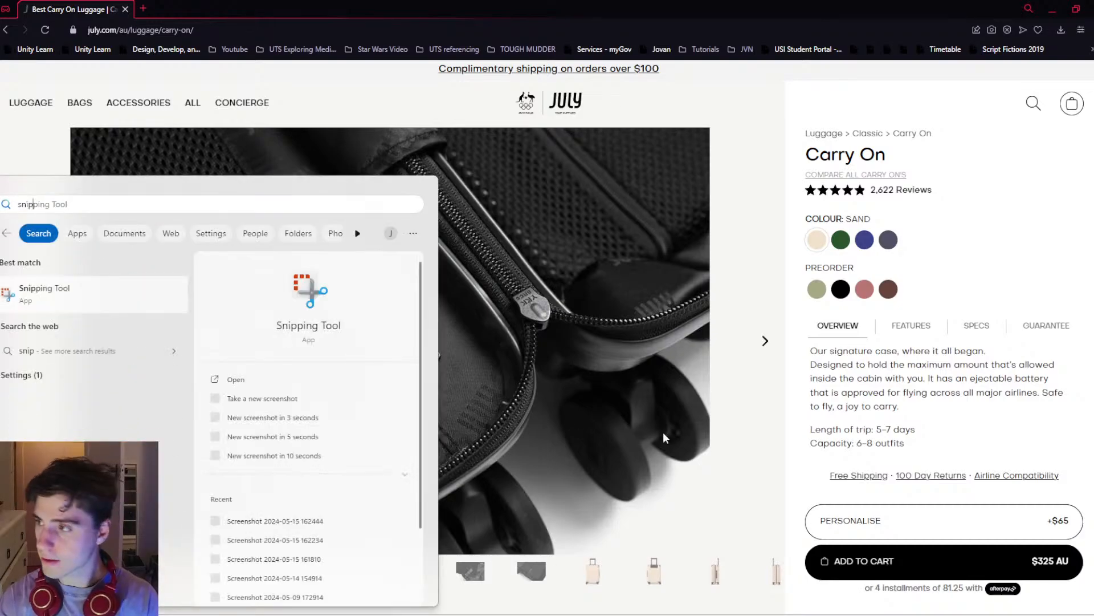
pyautogui.press('Return')
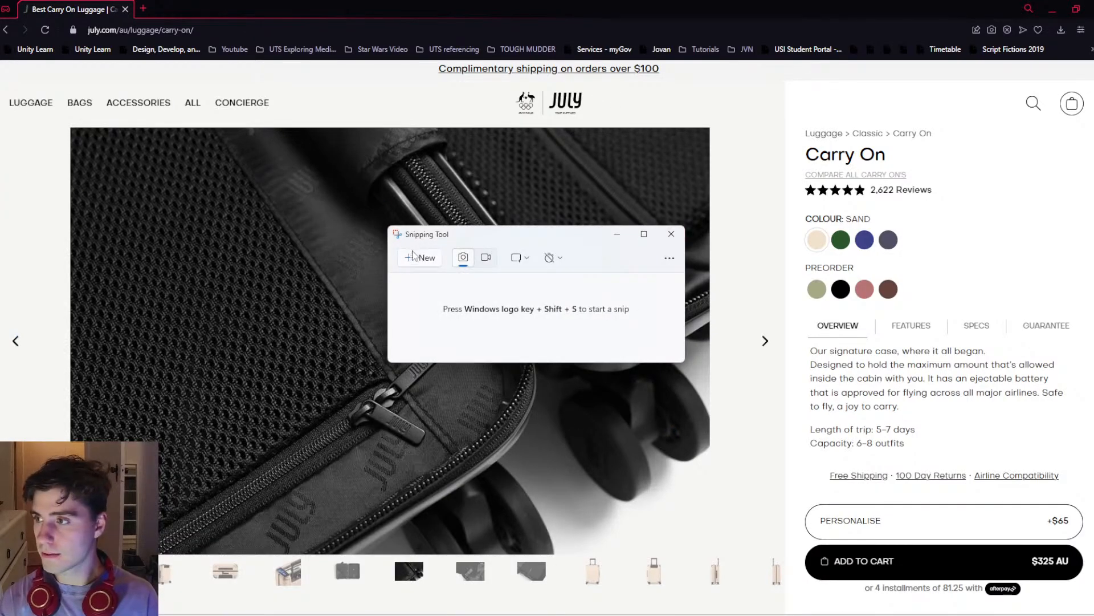
pyautogui.click(416, 256)
pyautogui.moveTo(432, 272); pyautogui.dragTo(707, 512)
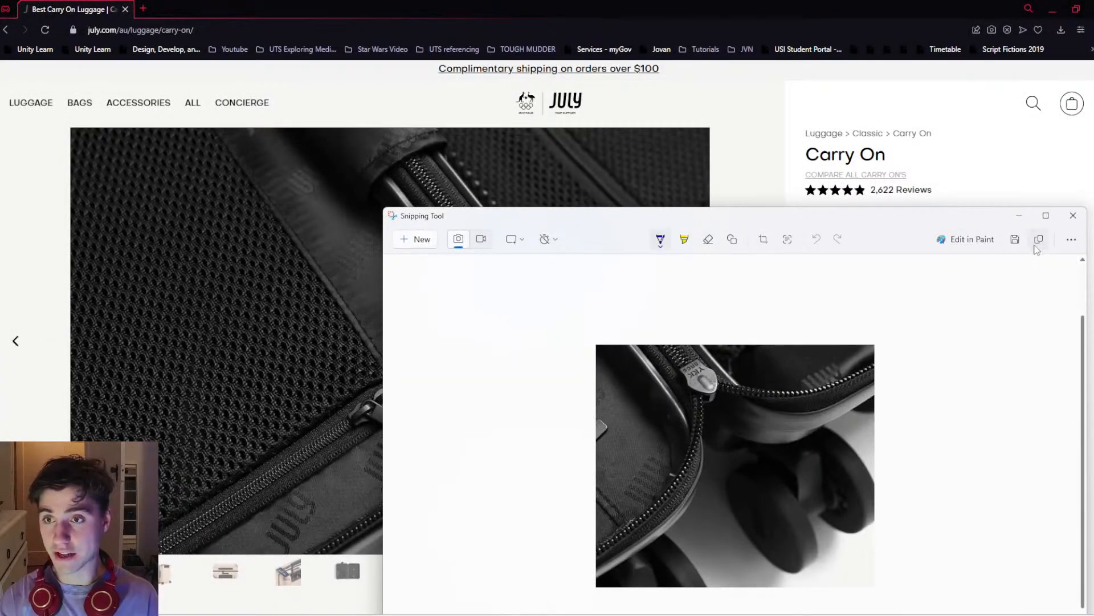
# Save the capture as a PNG named "wheels" in the July Suitcase Spec Ad folder
pyautogui.click(1015, 239)
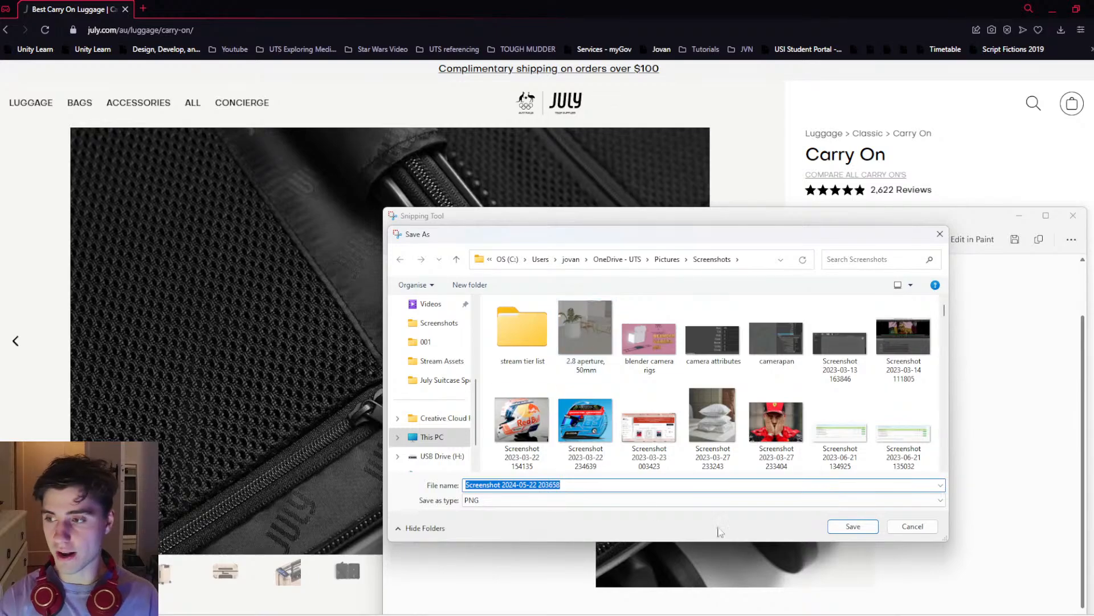
pyautogui.click(452, 380)
pyautogui.click(513, 484)
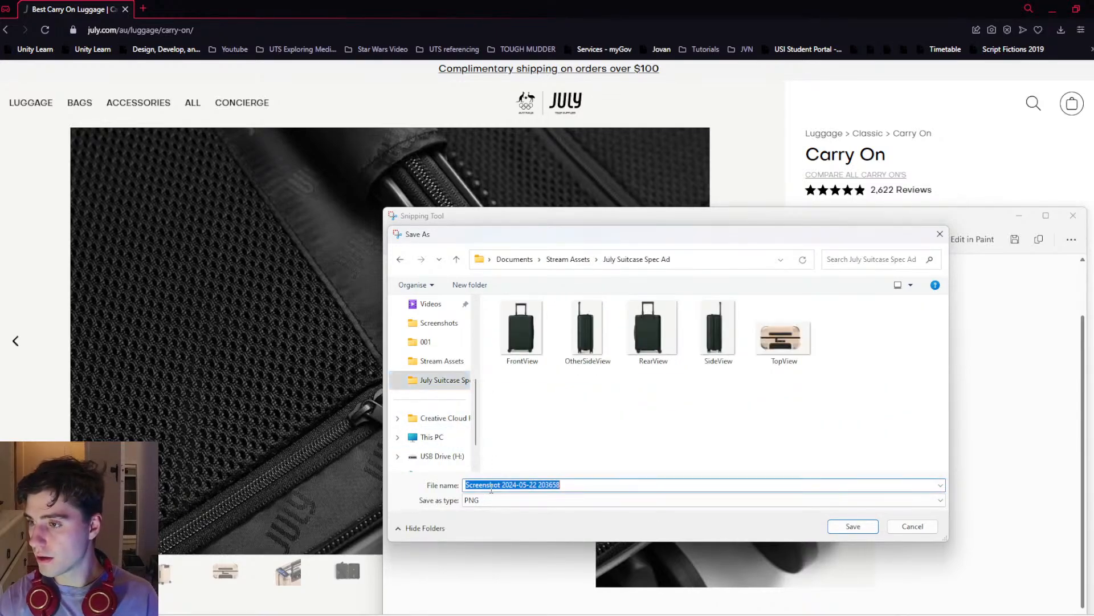
pyautogui.write('wheels')
pyautogui.press('Return')
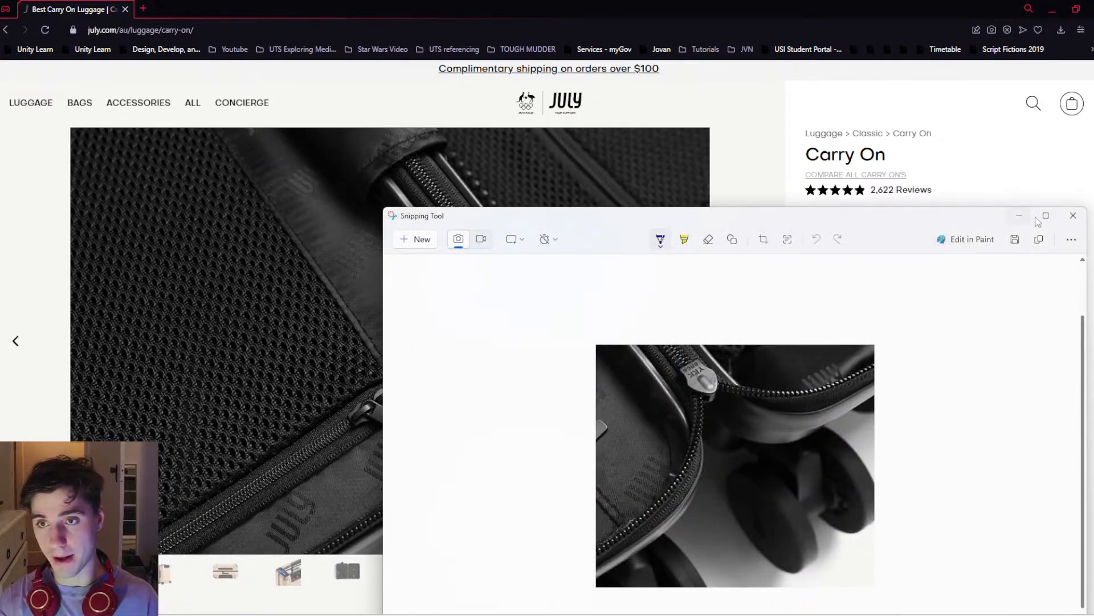
# Close the Snipping Tool and the July product page, and return to the suitcase scene in Blender
pyautogui.click(1073, 215)
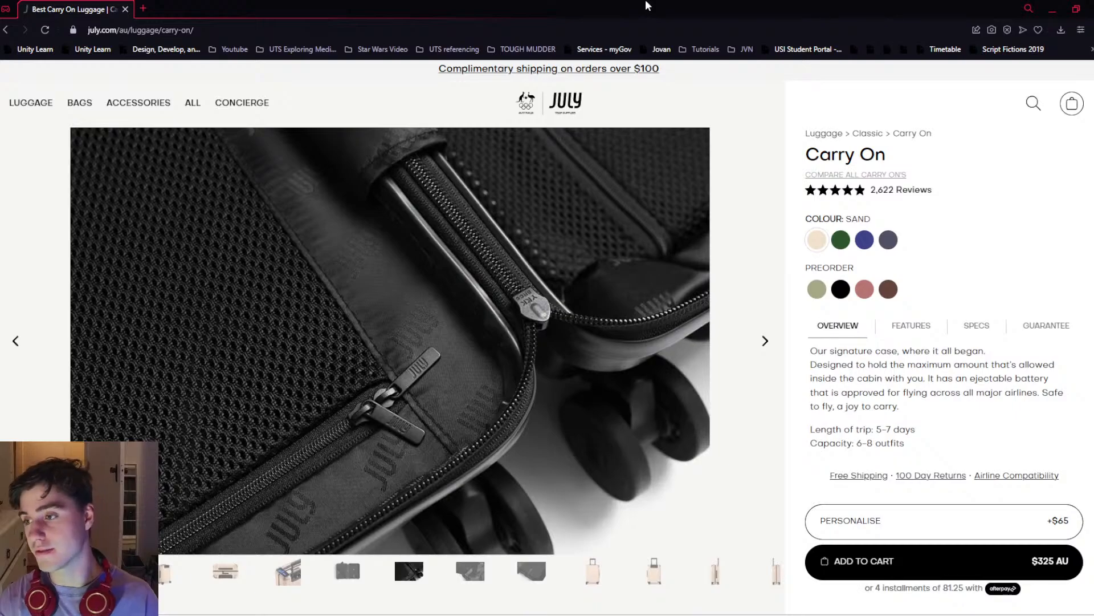
pyautogui.hotkey('ctrl', 'w')
pyautogui.hotkey('ctrl', 'w')
pyautogui.scroll(4, 584, 344)
pyautogui.scroll(-4, 618, 333)
pyautogui.click(908, 334)
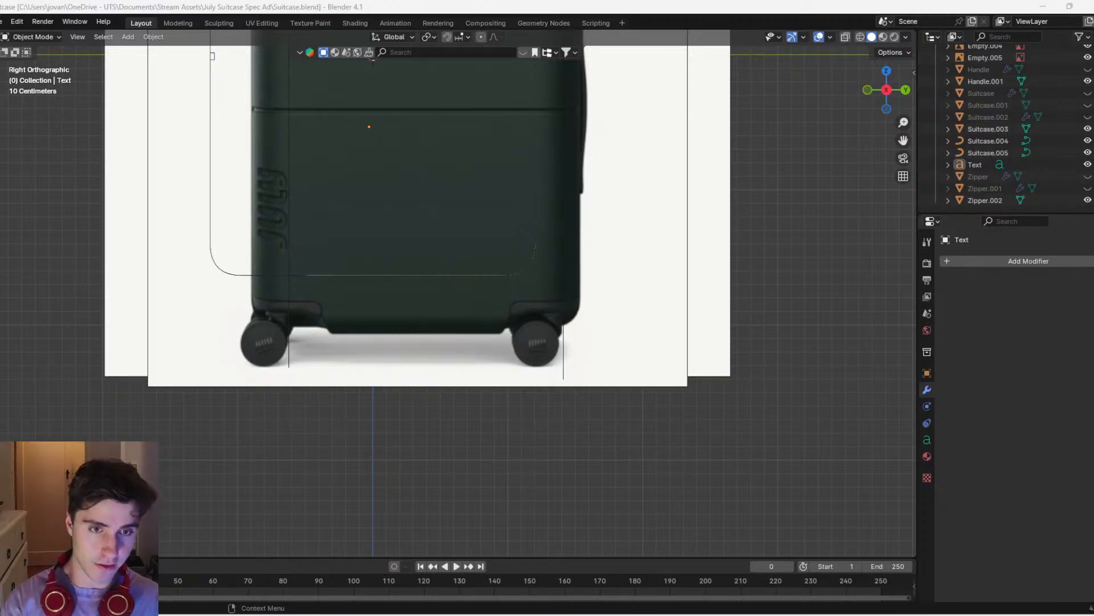
# Import the wheels close-up as a reference image beside the suitcase's side view and scale it to 0.331
pyautogui.moveTo(868, 257); pyautogui.dragTo(864, 257)
pyautogui.scroll(-3, 844, 278)
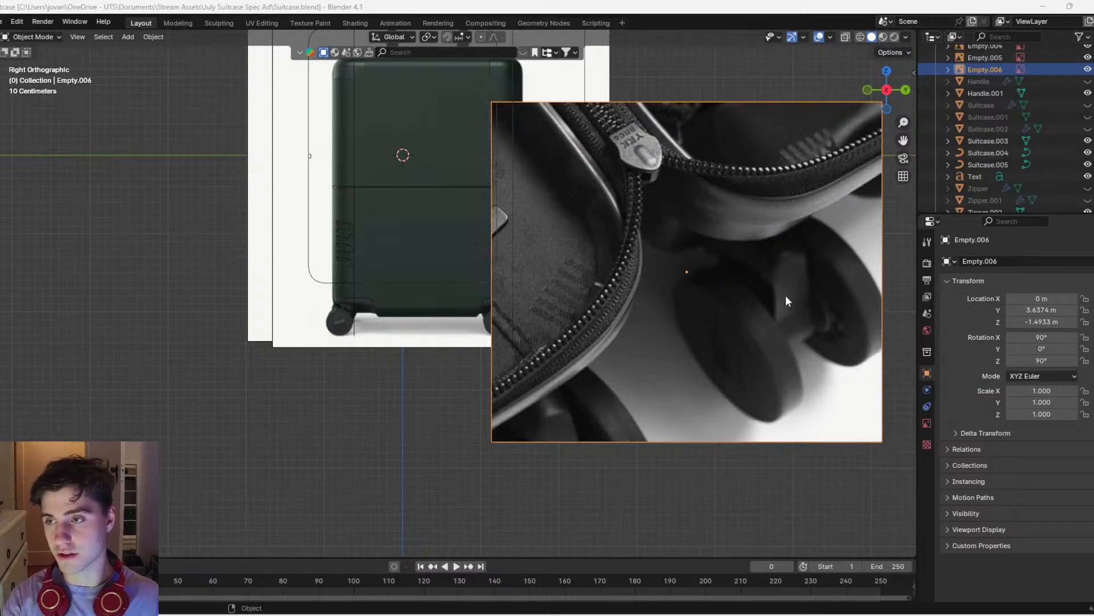
pyautogui.press('s')
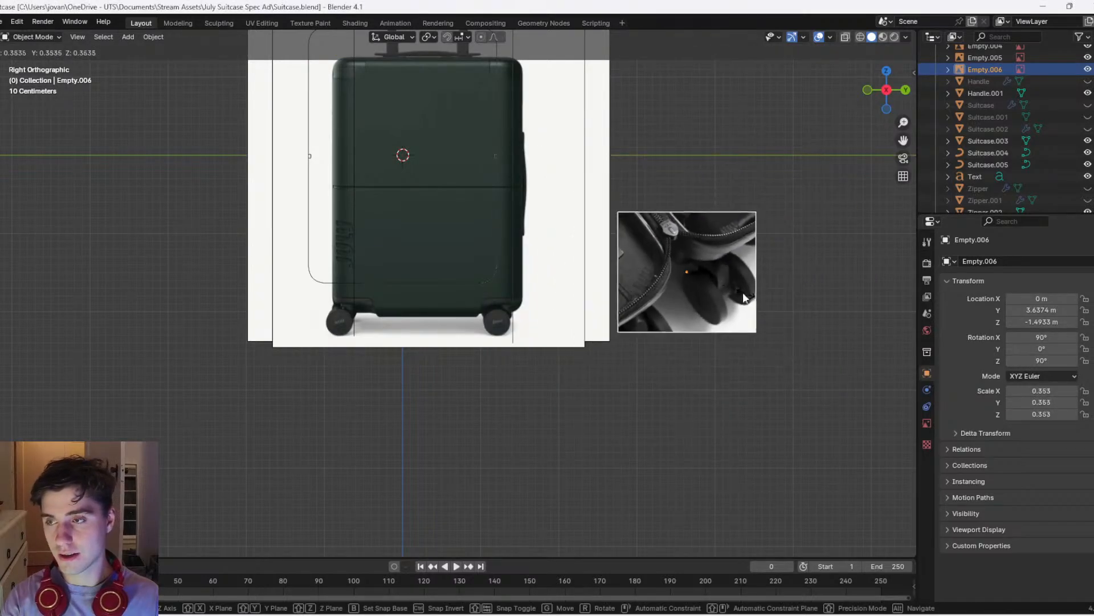
pyautogui.click(744, 292)
# Move the wheels reference image close to the suitcase side view, to about Y 3.21 m and Z -1.26 m
pyautogui.scroll(3, 821, 281)
pyautogui.press('g')
pyautogui.click(808, 261)
pyautogui.keyDown('shift'); pyautogui.moveTo(667, 279); pyautogui.dragTo(491, 301, button='middle'); pyautogui.keyUp('shift')
pyautogui.press('g')
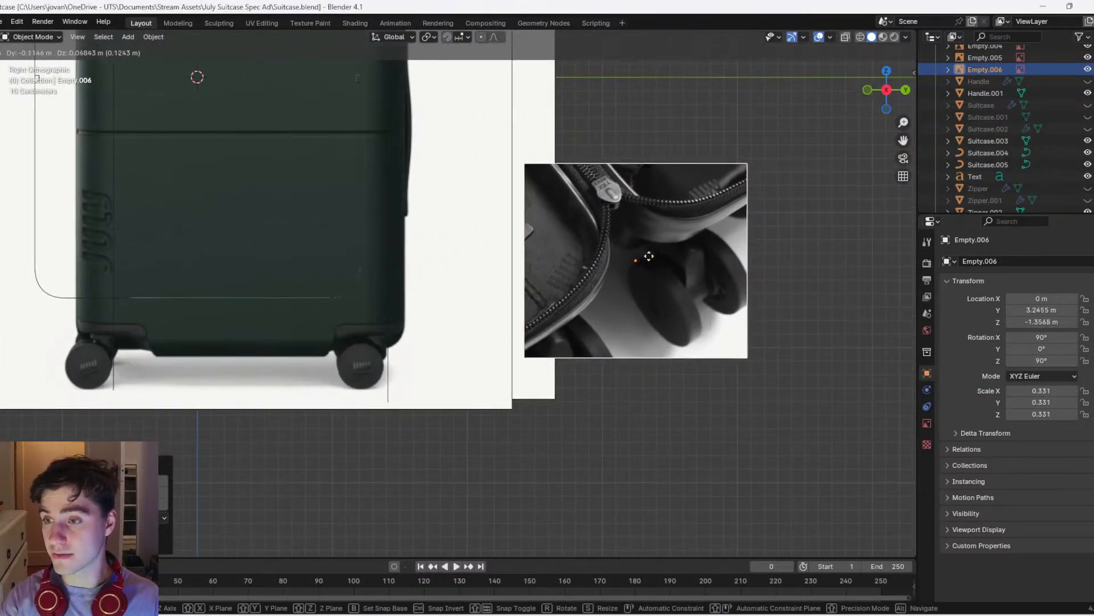
pyautogui.click(643, 242)
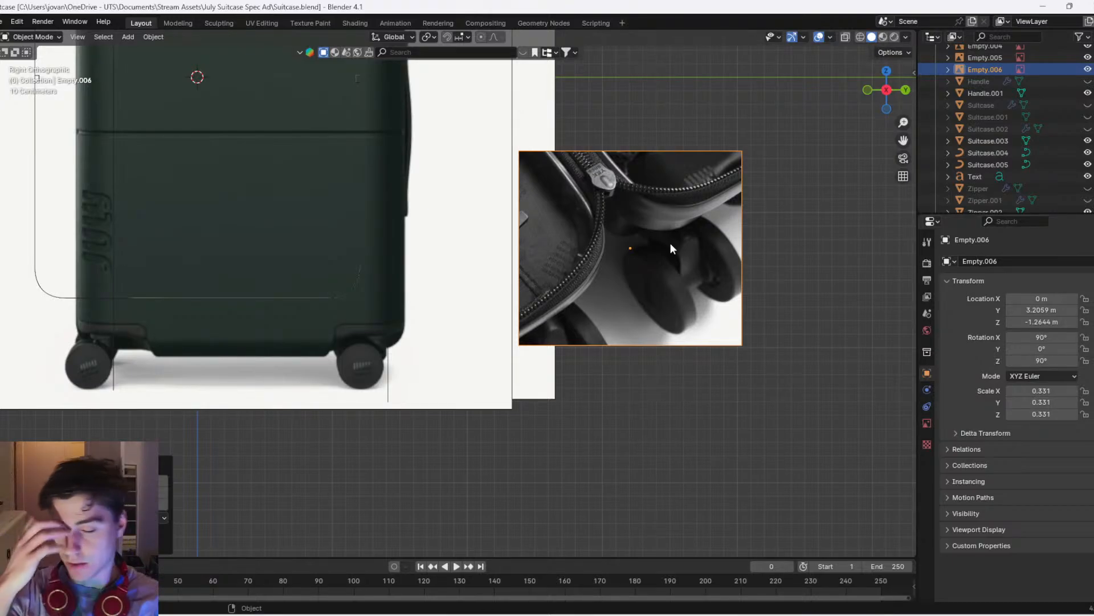
pyautogui.scroll(2, 704, 210)
pyautogui.press('g')
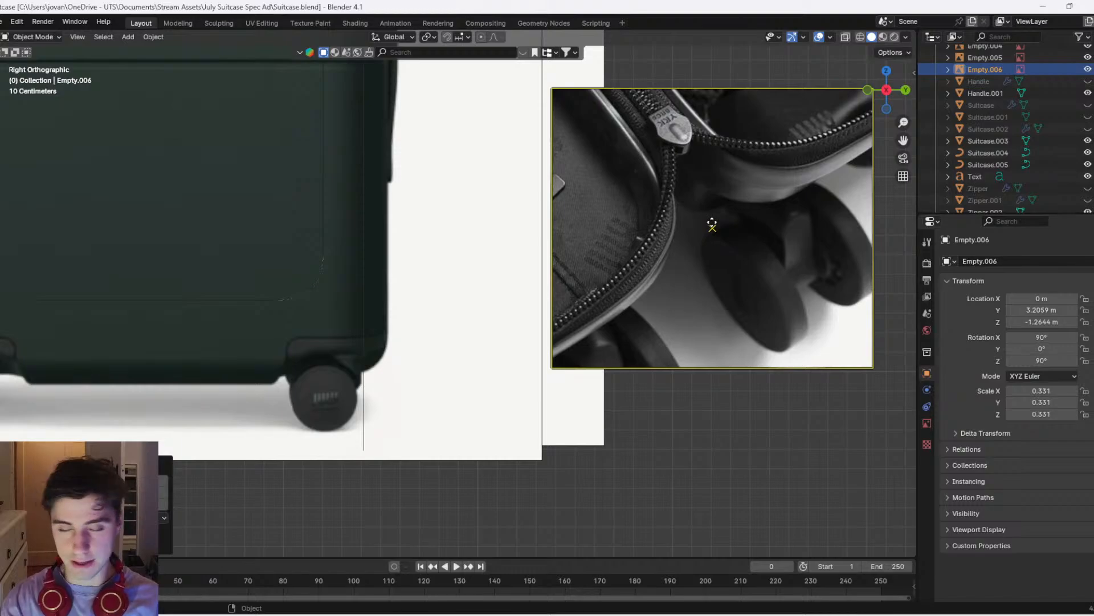
pyautogui.click(713, 221)
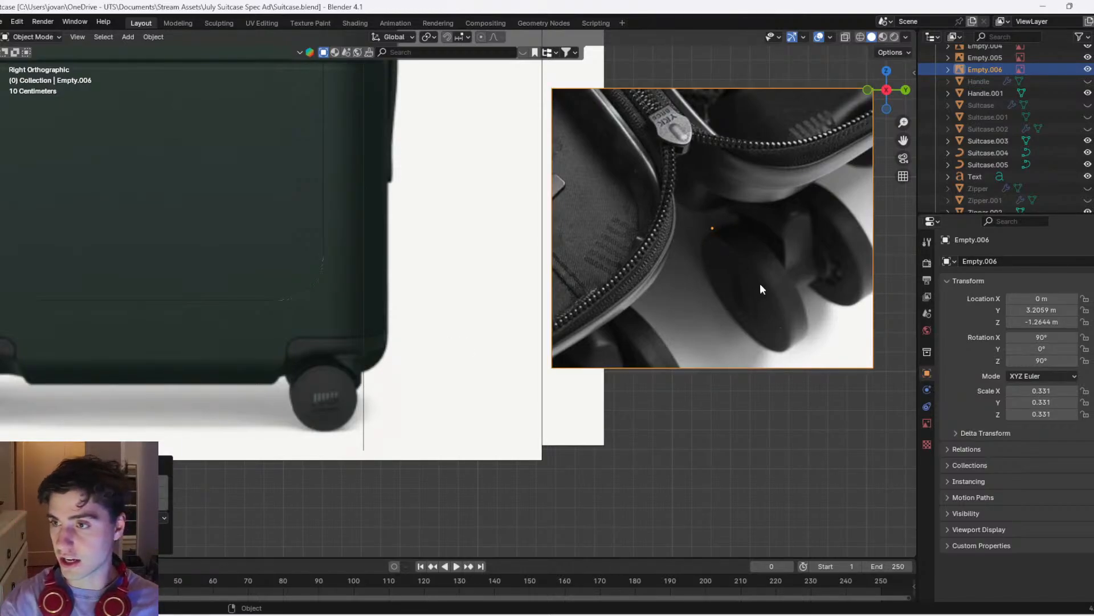
# Enlarge the wheels reference image slightly and place it clear of the side reference at about Y 3.67 m, Z -1.12 m
pyautogui.keyDown('shift'); pyautogui.moveTo(681, 278); pyautogui.dragTo(667, 306, button='middle'); pyautogui.keyUp('shift')
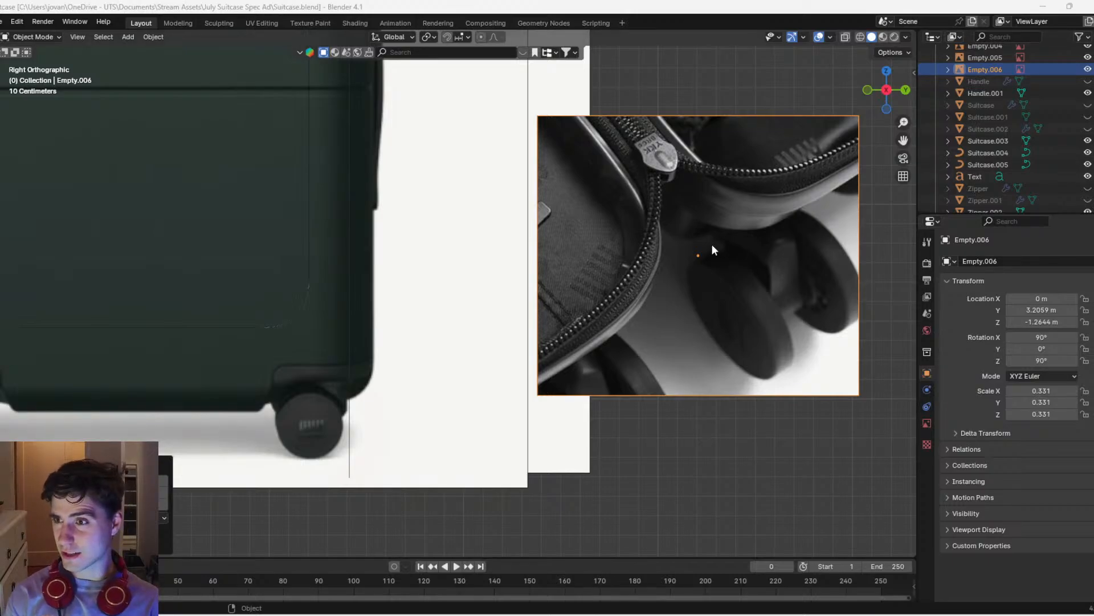
pyautogui.scroll(-2, 673, 434)
pyautogui.moveTo(707, 333); pyautogui.dragTo(769, 316)
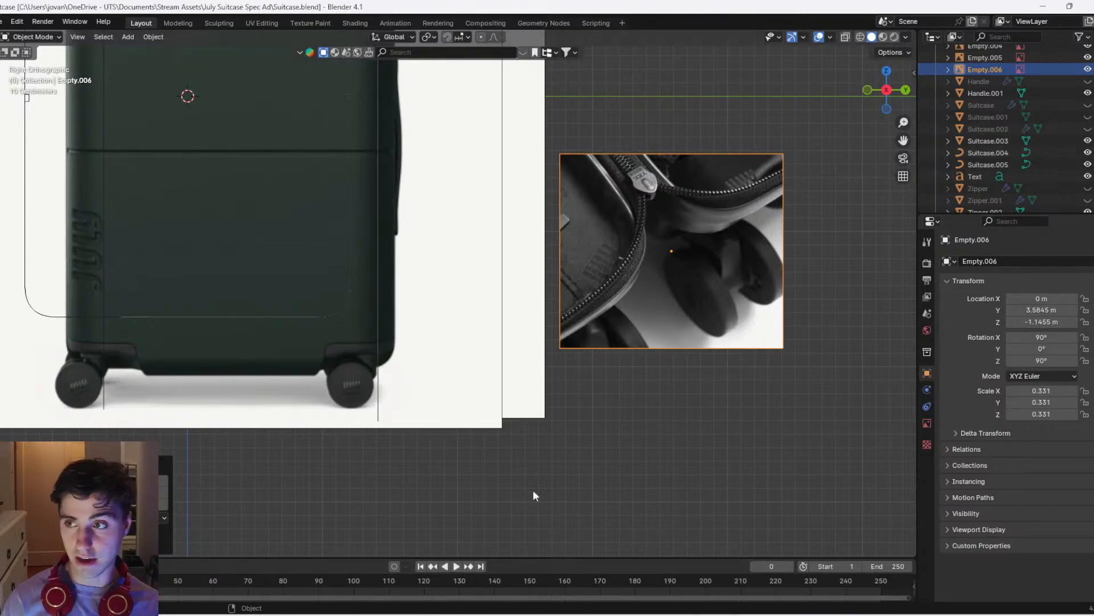
pyautogui.click(814, 337)
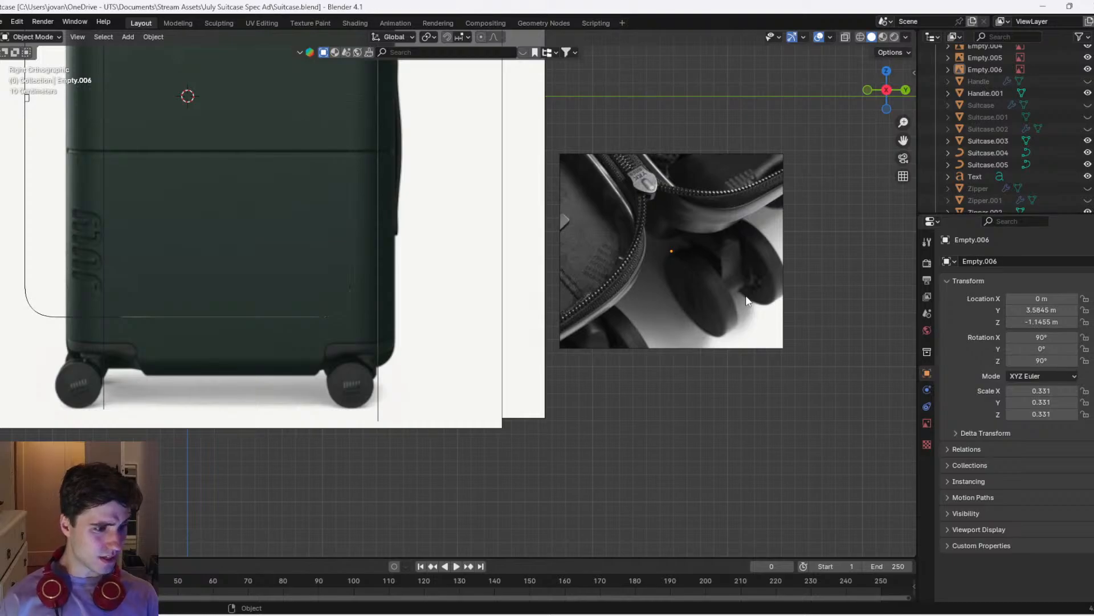
pyautogui.click(746, 307)
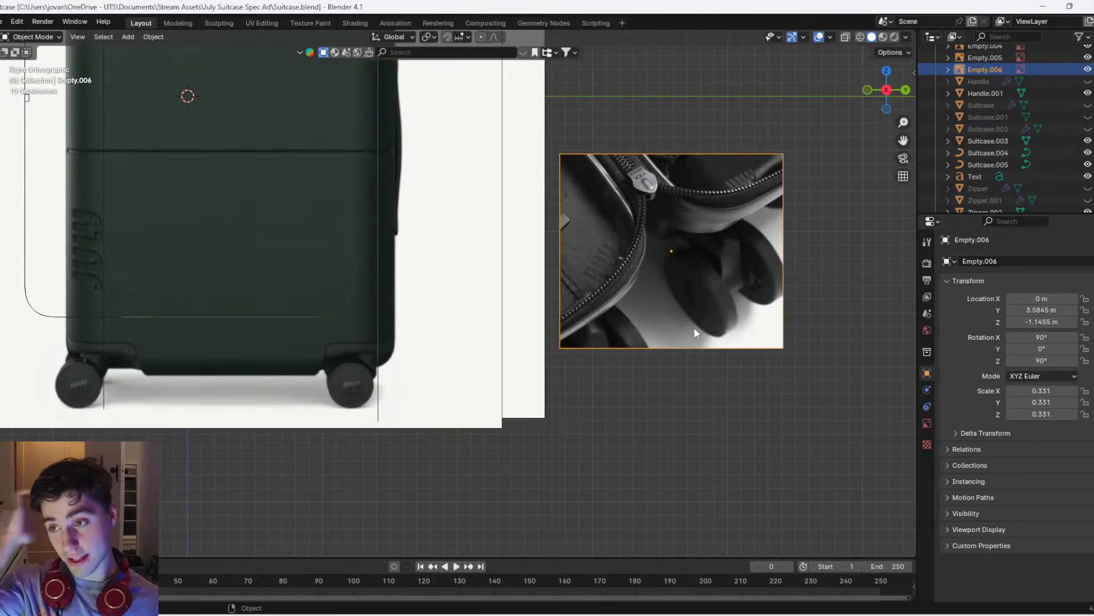
pyautogui.click(743, 364)
pyautogui.moveTo(764, 348); pyautogui.dragTo(784, 381)
pyautogui.click(640, 271)
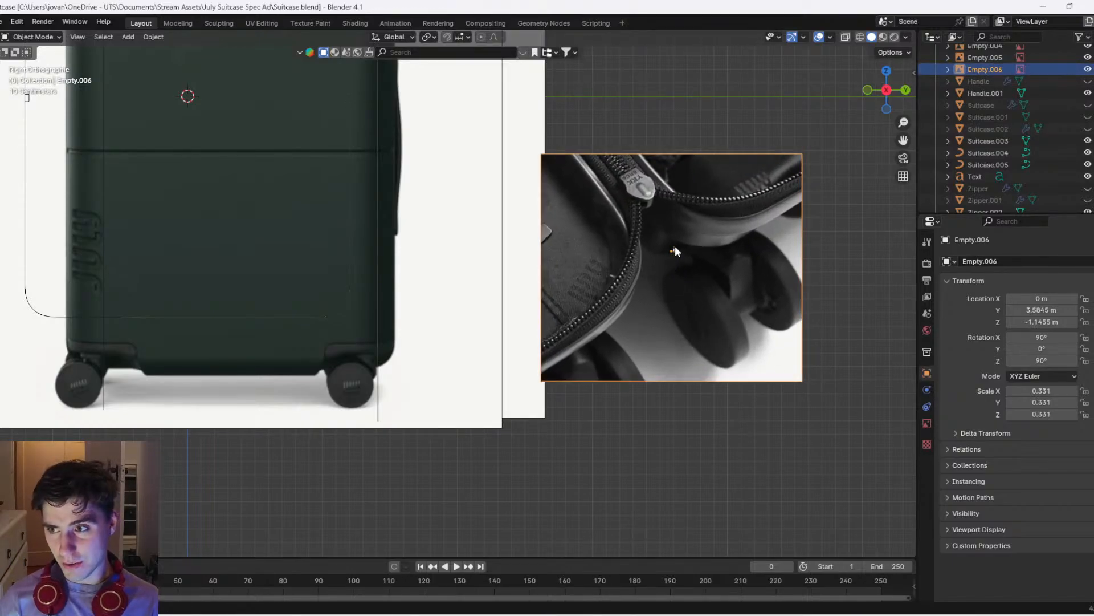
pyautogui.moveTo(624, 289); pyautogui.dragTo(656, 290)
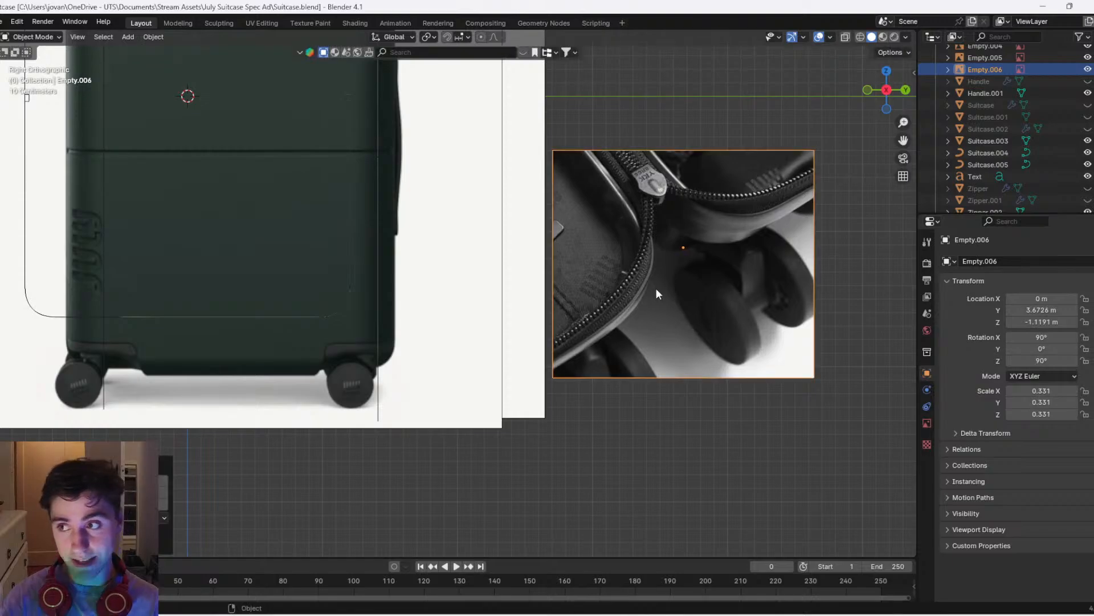
# Add a mesh circle with 128 vertices
pyautogui.scroll(2, 405, 378)
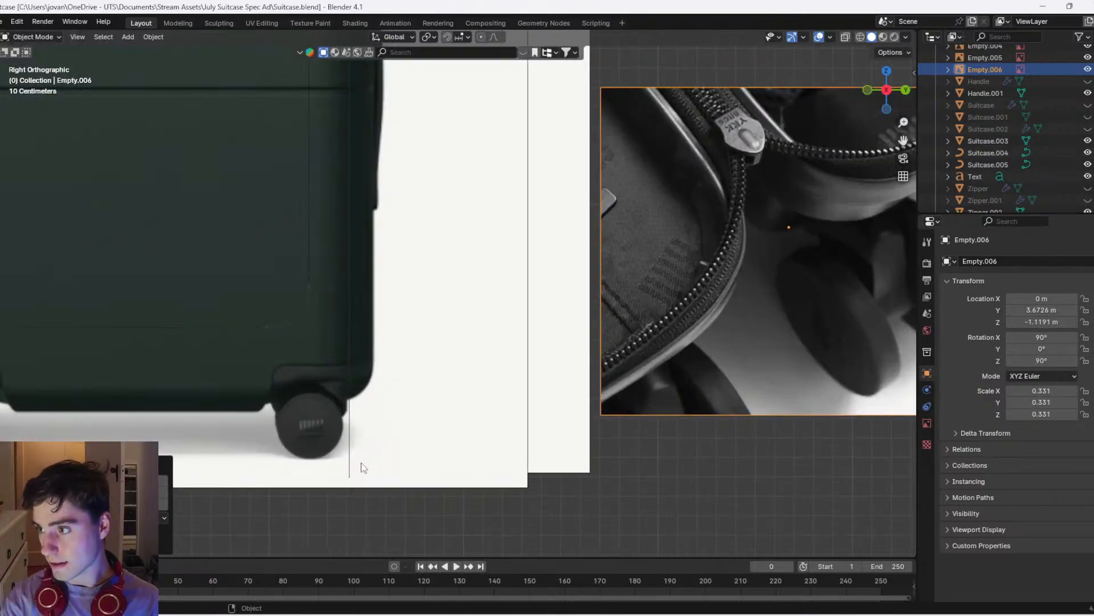
pyautogui.scroll(2, 342, 399)
pyautogui.hotkey('shift', 'a')
pyautogui.moveTo(433, 379)
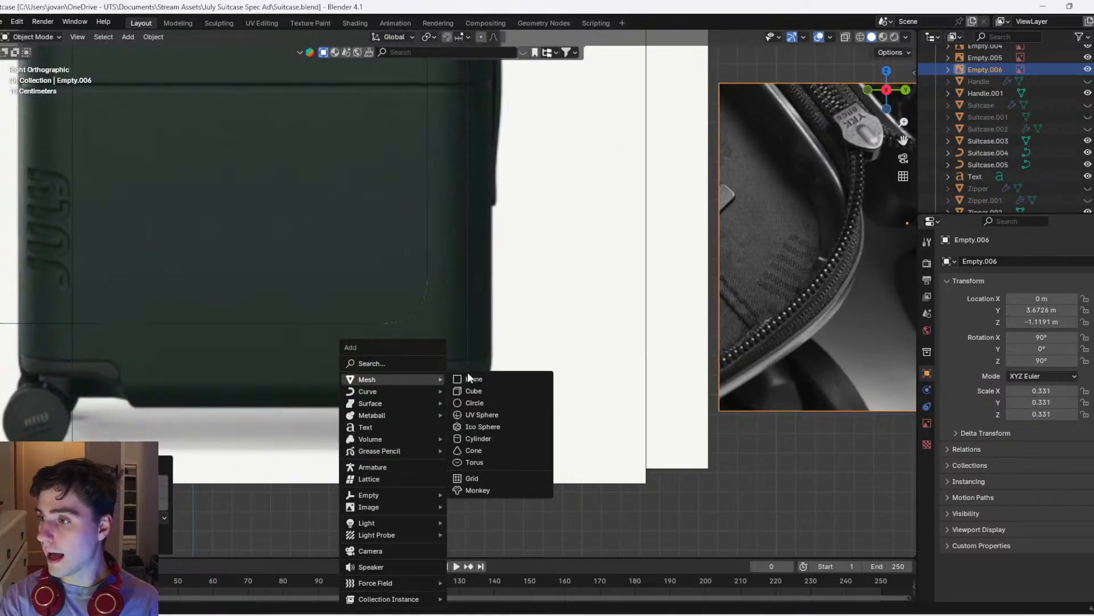
pyautogui.click(481, 403)
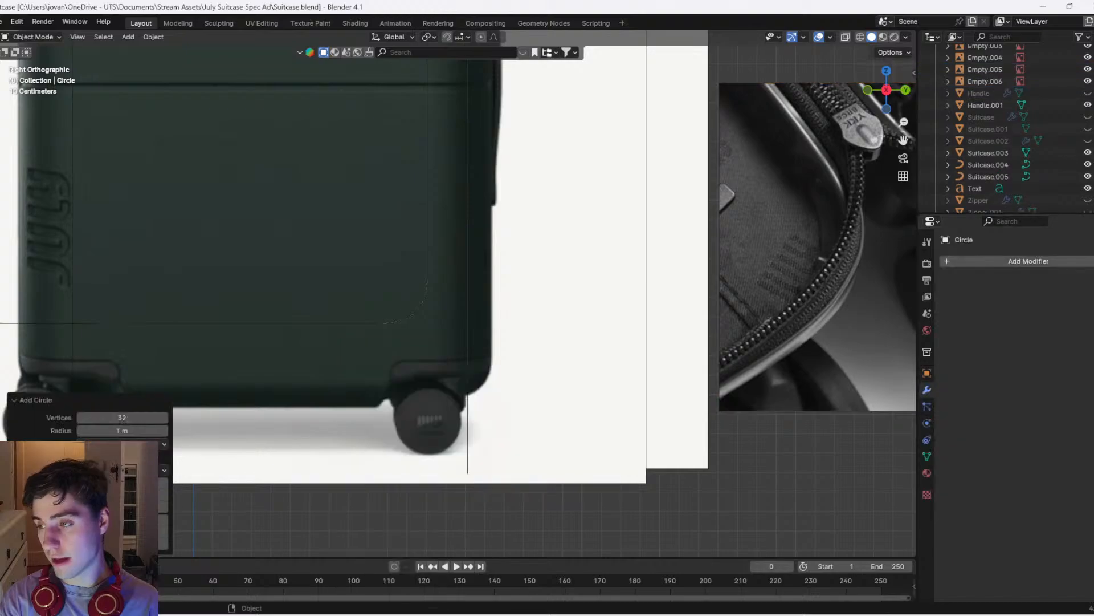
pyautogui.scroll(-5, 385, 274)
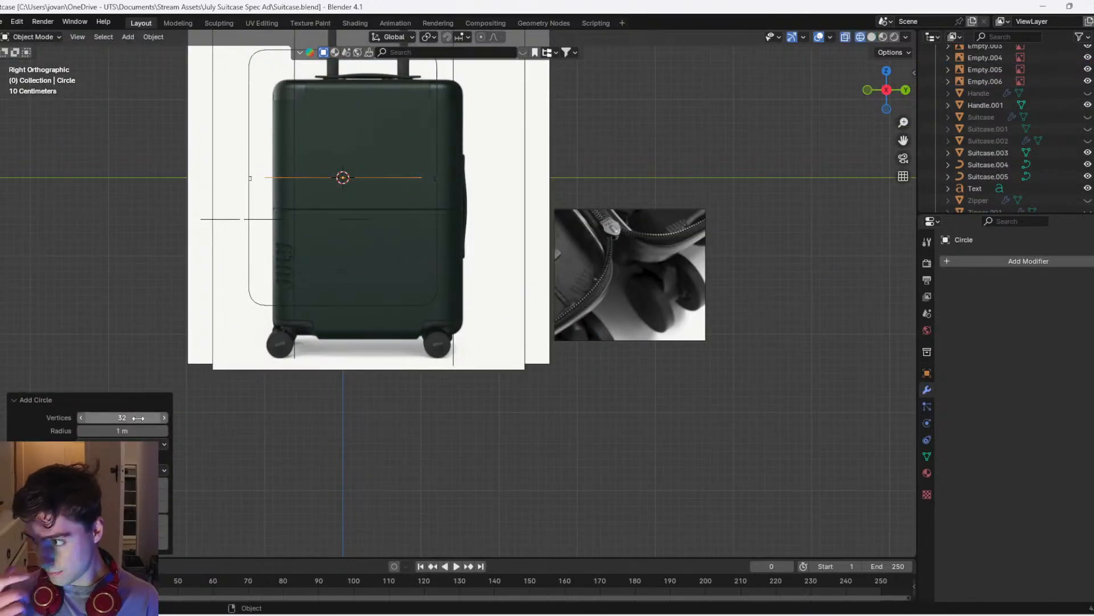
pyautogui.click(155, 416)
pyautogui.write('128')
pyautogui.press('Return')
# Rotate the circle 90° about the Y axis so it faces the side view
pyautogui.write('sz90')
pyautogui.press('Escape')
pyautogui.write('rx90')
pyautogui.press('Escape')
pyautogui.write('ry90')
pyautogui.press('Return')
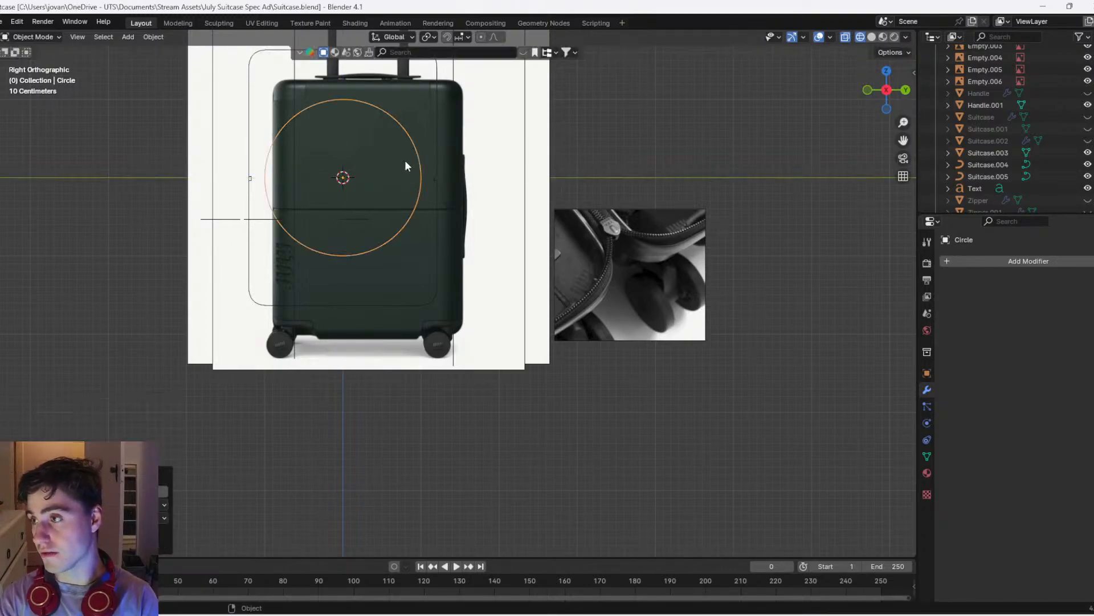
# Scale down the circle and fit it over the wheel below the handle side of the suitcase in the side reference image
pyautogui.press('s')
pyautogui.click(399, 179)
pyautogui.scroll(2, 399, 184)
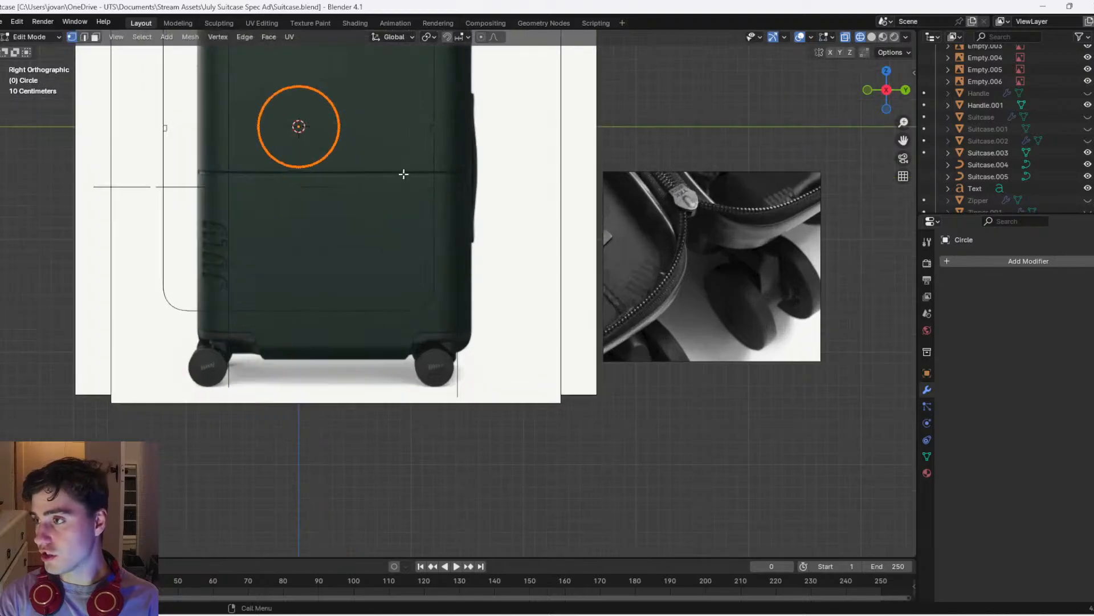
pyautogui.press('g')
pyautogui.scroll(3, 519, 399)
pyautogui.press('s')
pyautogui.click(529, 438)
pyautogui.press('g')
pyautogui.click(498, 416)
pyautogui.press('s')
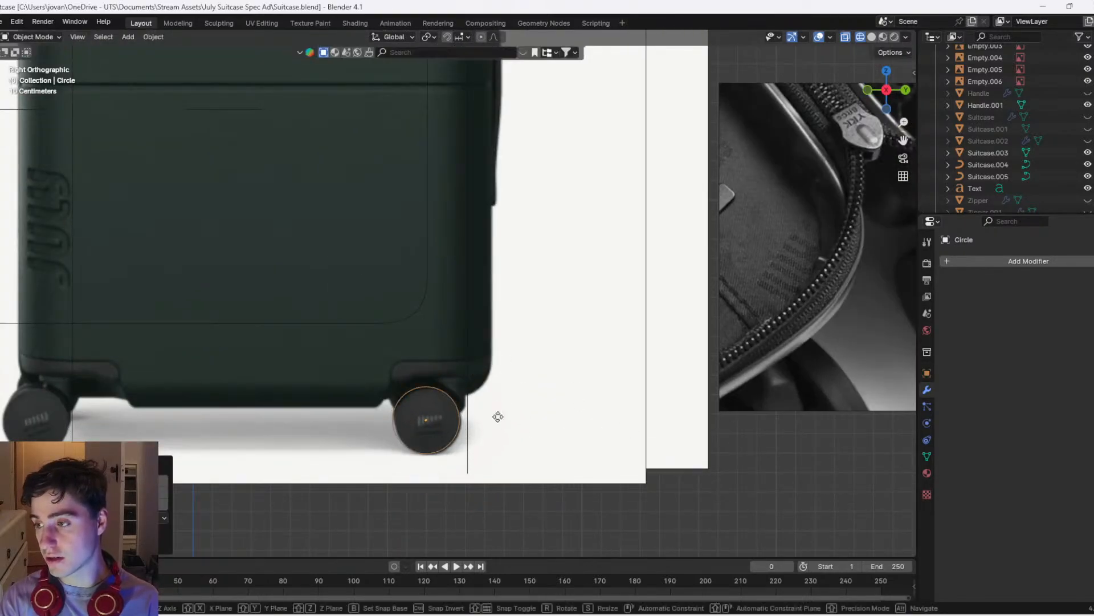
pyautogui.click(500, 422)
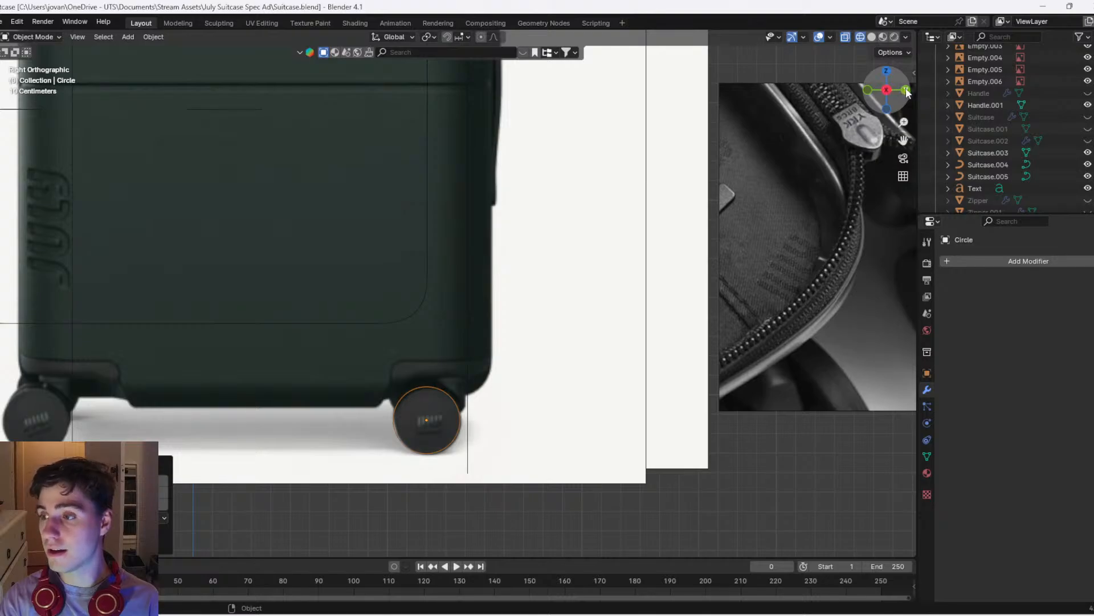
# In the back view, move the circle along X to the outermost wheel beneath the July lettering and adjust its size
pyautogui.click(906, 90)
pyautogui.scroll(-4, 570, 285)
pyautogui.press('g')
pyautogui.press('x')
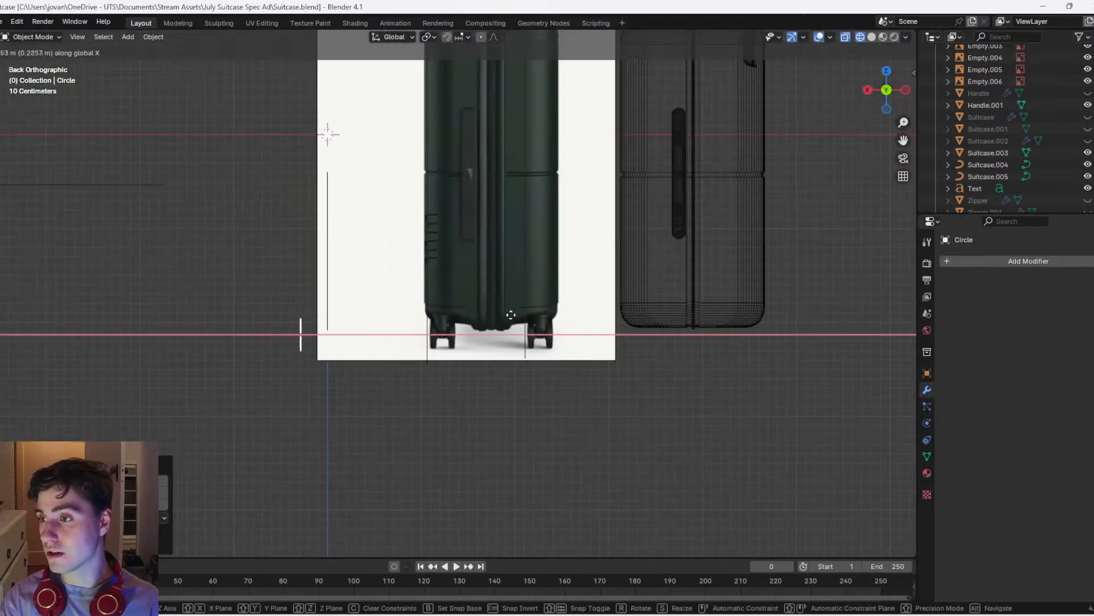
pyautogui.click(665, 298)
pyautogui.scroll(4, 630, 300)
pyautogui.press('s')
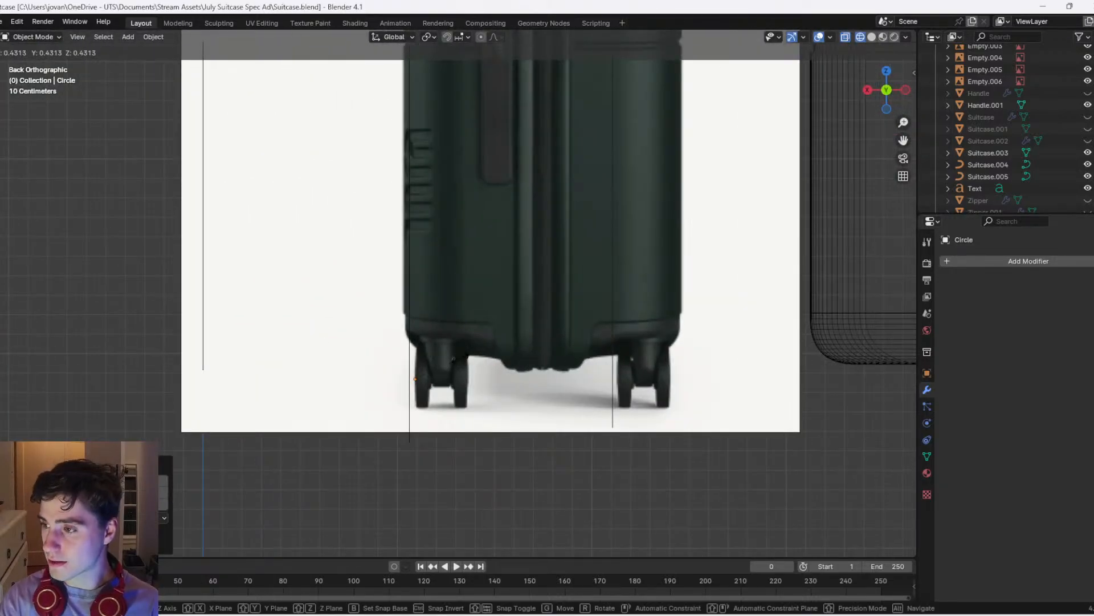
pyautogui.click(446, 359)
# Hide the viewport overlays and extrude the circle in Edit Mode to give the wheel its thickness
pyautogui.scroll(5, 434, 324)
pyautogui.scroll(-3, 525, 298)
pyautogui.keyDown('shift'); pyautogui.moveTo(591, 341); pyautogui.dragTo(670, 282, button='middle'); pyautogui.keyUp('shift')
pyautogui.click(879, 92)
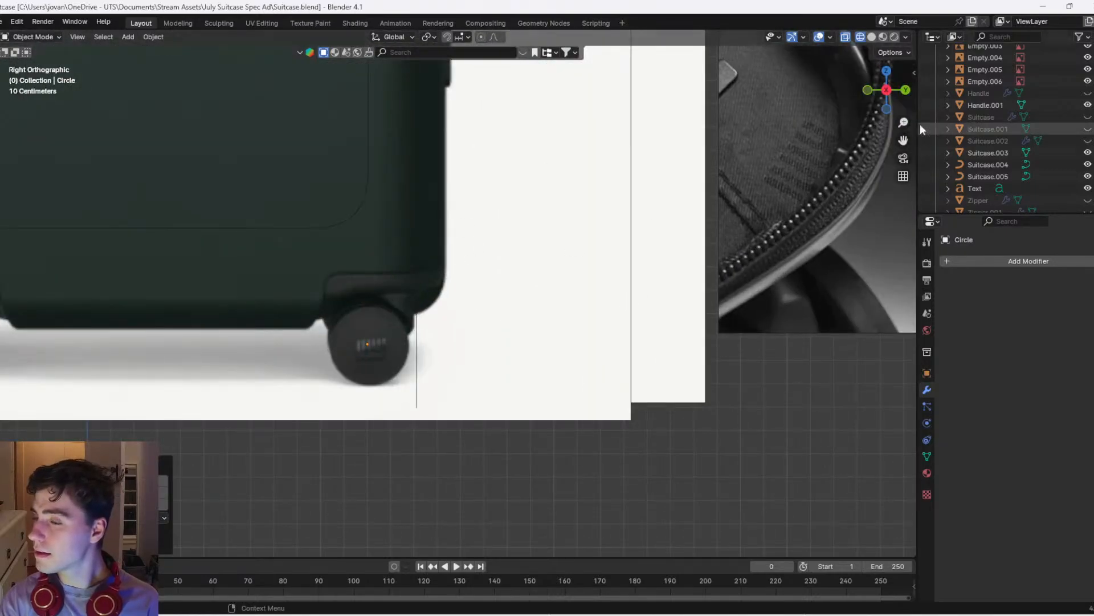
pyautogui.click(906, 90)
pyautogui.press('Tab')
pyautogui.keyDown('shift'); pyautogui.moveTo(327, 309); pyautogui.dragTo(633, 340, button='middle'); pyautogui.keyUp('shift')
pyautogui.click(801, 39)
pyautogui.scroll(-6, 601, 227)
pyautogui.scroll(2, 501, 257)
pyautogui.moveTo(436, 308); pyautogui.dragTo(488, 325, button='middle')
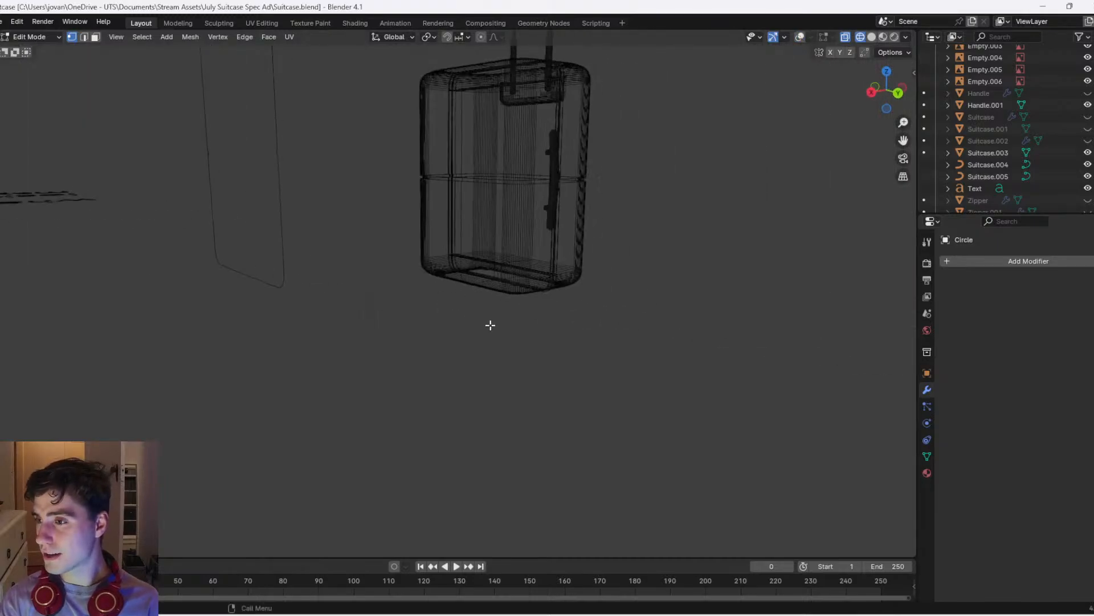
pyautogui.press('e')
pyautogui.click(391, 283)
pyautogui.press('Tab')
pyautogui.scroll(3, 398, 302)
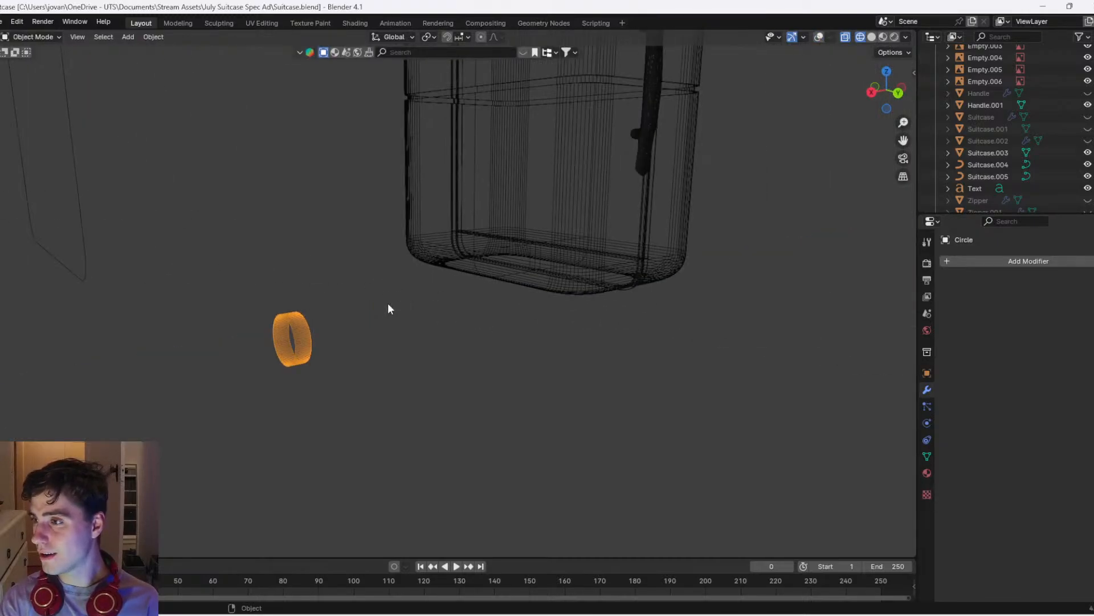
# Show the viewport overlays again and display the scene in solid shading
pyautogui.click(821, 39)
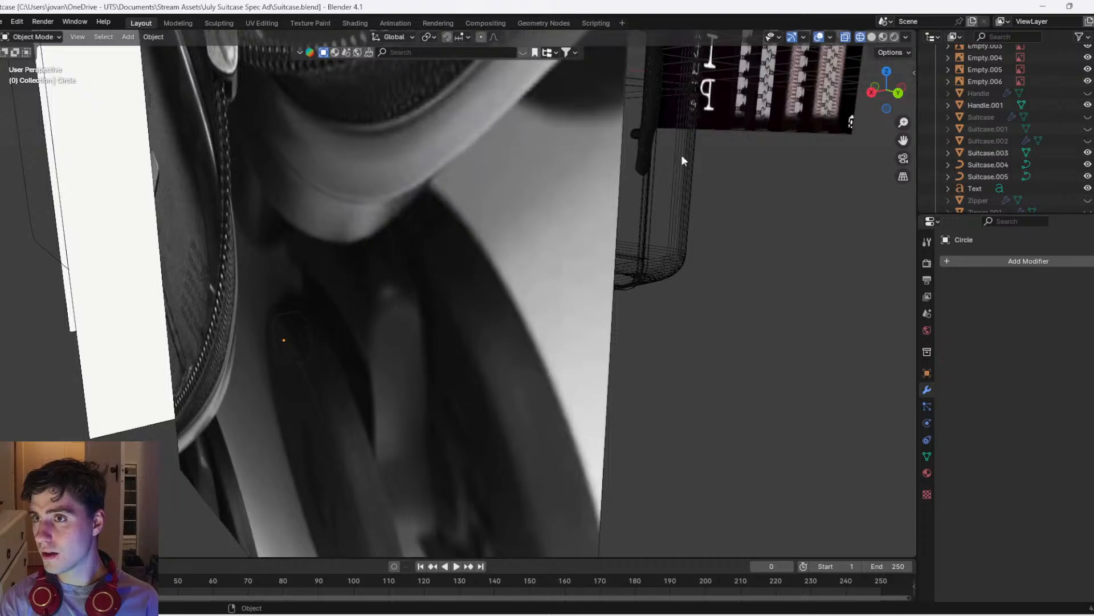
pyautogui.scroll(-7, 718, 128)
pyautogui.press('z')
pyautogui.click(623, 229)
# Move the wheel disc along the X axis, out in front of the suitcase reference images
pyautogui.moveTo(516, 251)
pyautogui.mouseDown(button='middle')
pyautogui.moveTo(587, 281)
pyautogui.moveTo(599, 384)
pyautogui.moveTo(552, 389)
pyautogui.mouseUp(button='middle')
pyautogui.scroll(4, 567, 289)
pyautogui.press('g')
pyautogui.press('x')
pyautogui.click(576, 303)
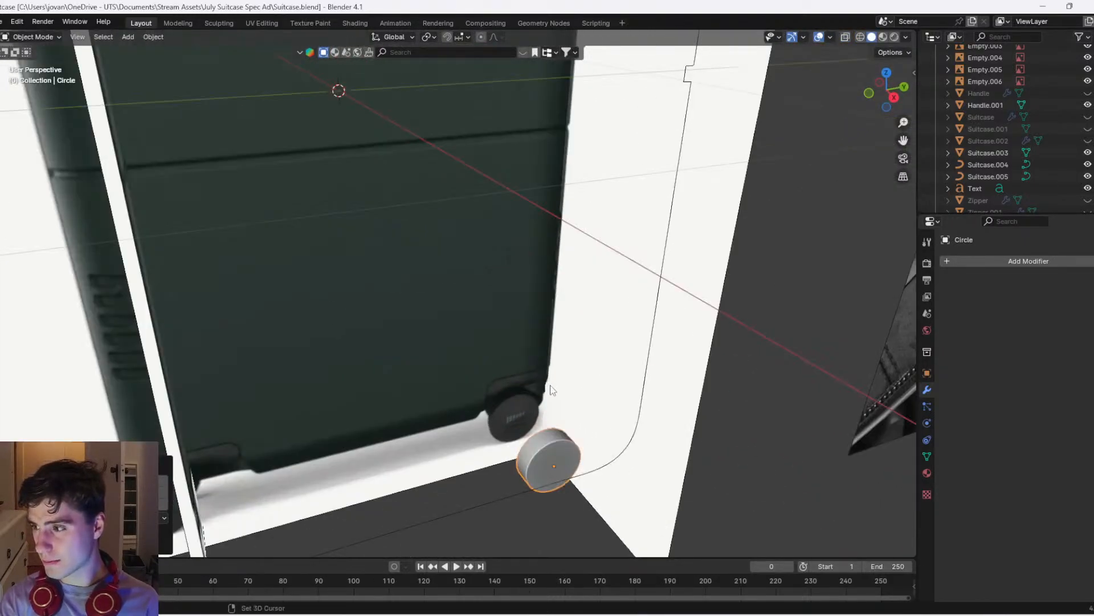
pyautogui.keyDown('shift'); pyautogui.moveTo(514, 351); pyautogui.dragTo(383, 330, button='middle'); pyautogui.keyUp('shift')
pyautogui.scroll(-5, 406, 349)
pyautogui.scroll(2, 408, 354)
pyautogui.press('g')
pyautogui.press('x')
pyautogui.click(516, 412)
pyautogui.keyDown('shift'); pyautogui.moveTo(483, 402); pyautogui.dragTo(488, 368, button='middle'); pyautogui.keyUp('shift')
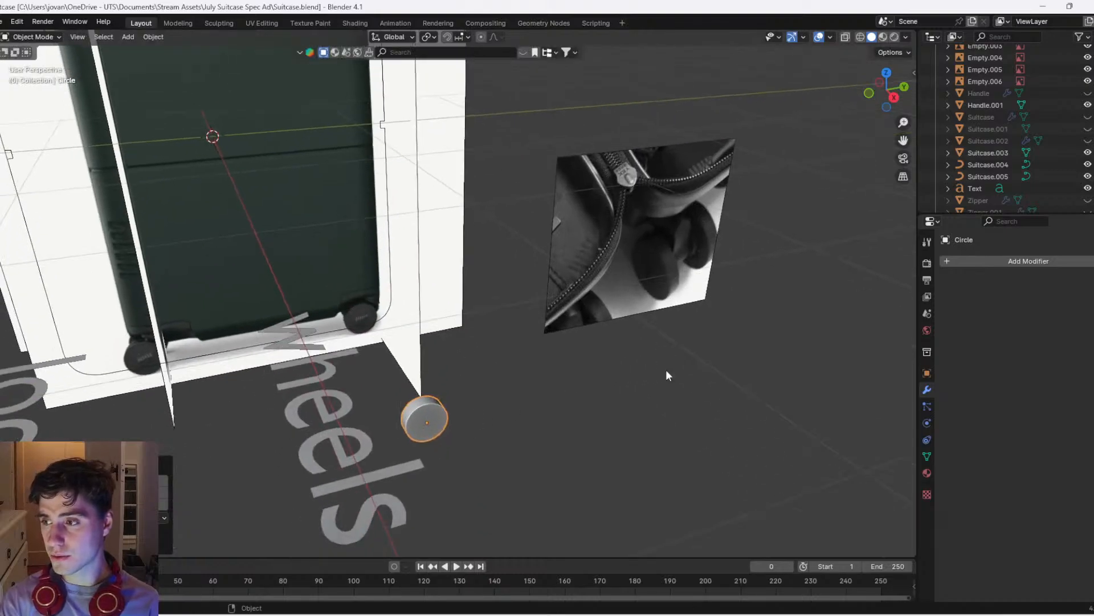
# Add a Mirror modifier to the wheel disc and move its whole mesh along X away from the object's origin
pyautogui.click(987, 261)
pyautogui.write('mir')
pyautogui.press('Return')
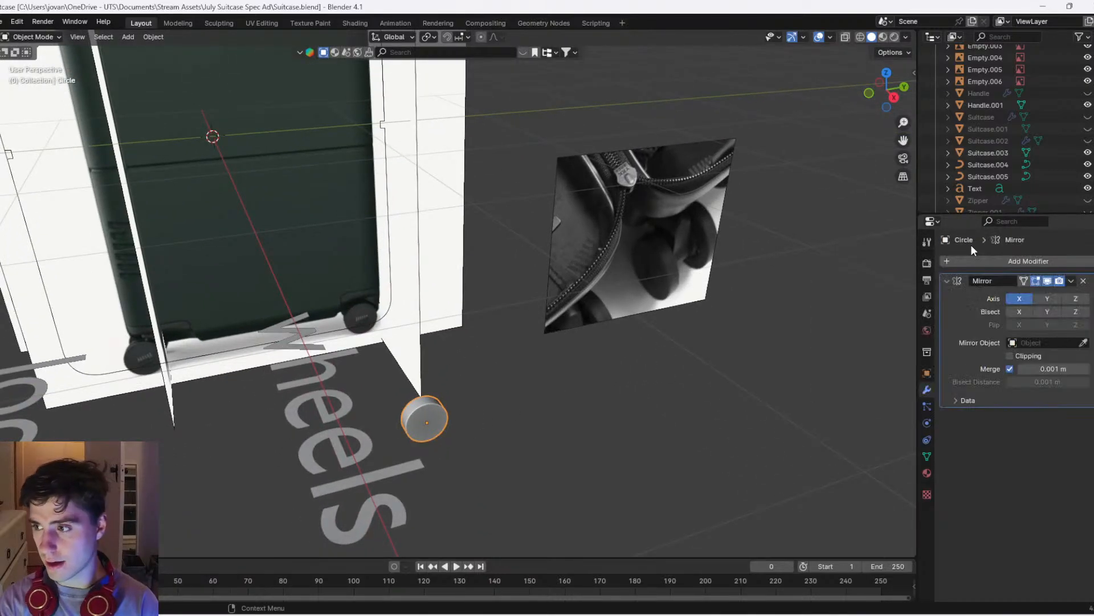
pyautogui.press('Tab')
pyautogui.press('a')
pyautogui.press('g')
pyautogui.press('x')
pyautogui.click(617, 452)
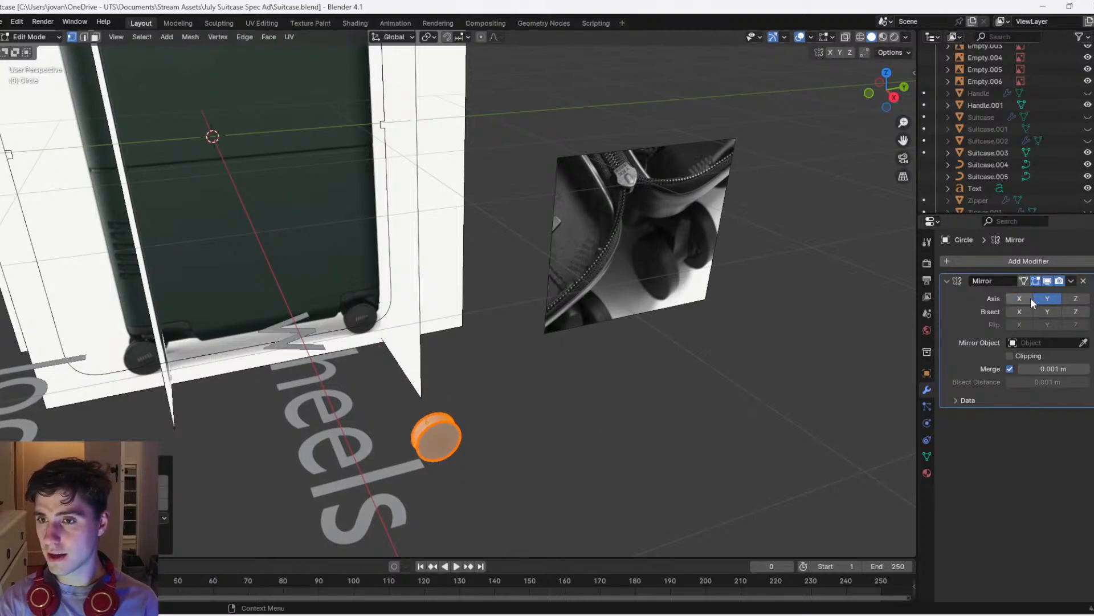
# Shift the wheel mesh further along X and set the Mirror modifier's axis back to X only
pyautogui.press('g')
pyautogui.press('x')
pyautogui.click(538, 448)
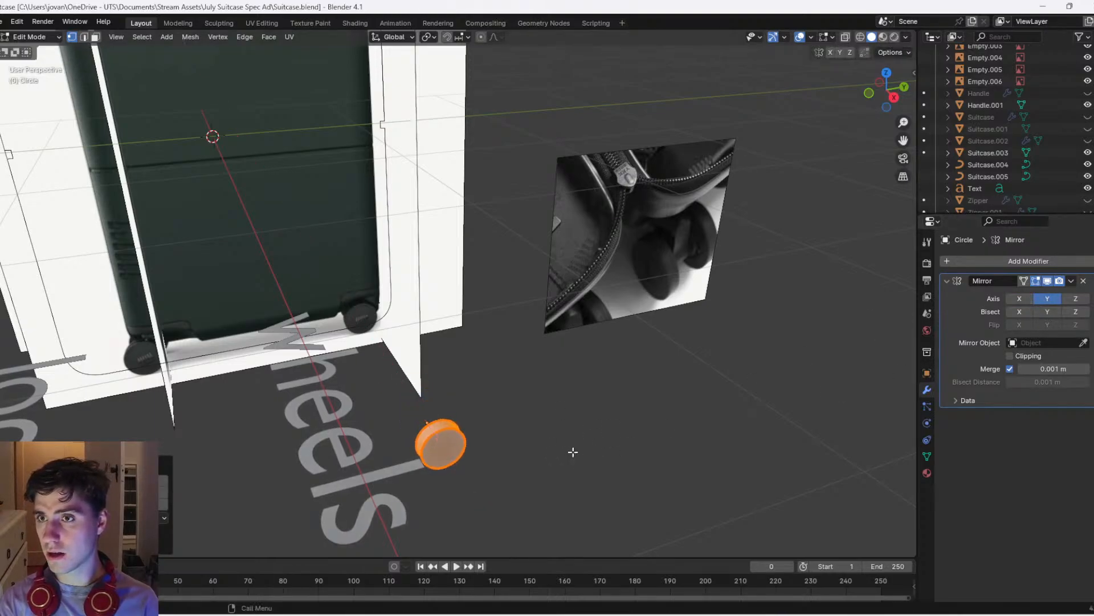
pyautogui.click(1028, 302)
pyautogui.press('g')
pyautogui.press('x')
pyautogui.click(488, 391)
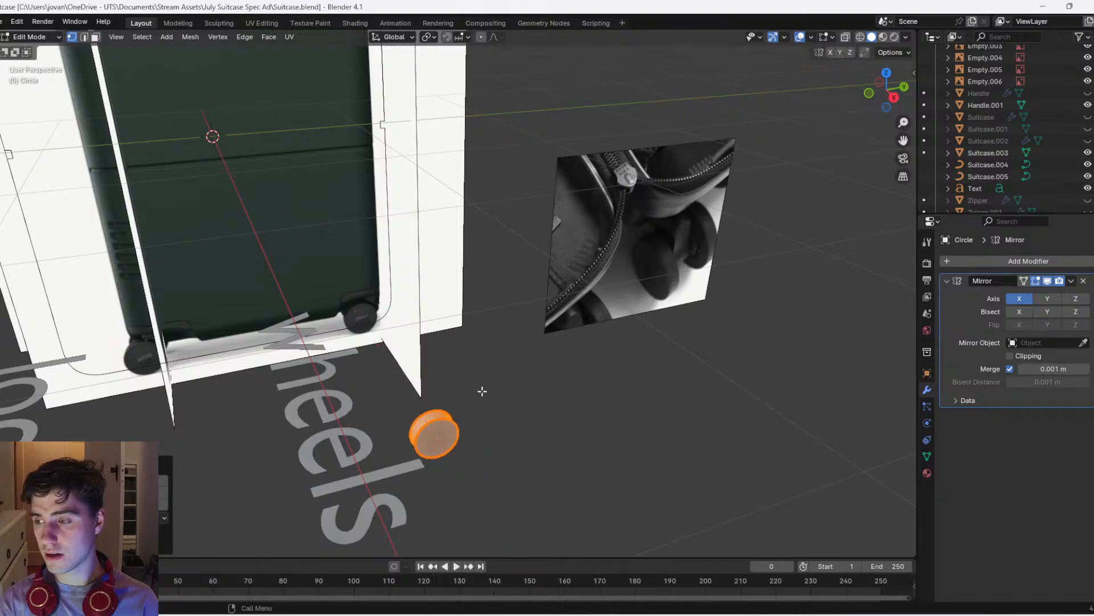
# Switch to wireframe shading, leave Edit Mode and move the wheel object along X farther away from the reference images
pyautogui.scroll(-4, 486, 391)
pyautogui.press('z')
pyautogui.scroll(-4, 340, 317)
pyautogui.moveTo(500, 281); pyautogui.dragTo(373, 264, button='middle')
pyautogui.press('Tab')
pyautogui.press('g')
pyautogui.press('x')
pyautogui.click(467, 298)
pyautogui.scroll(2, 464, 302)
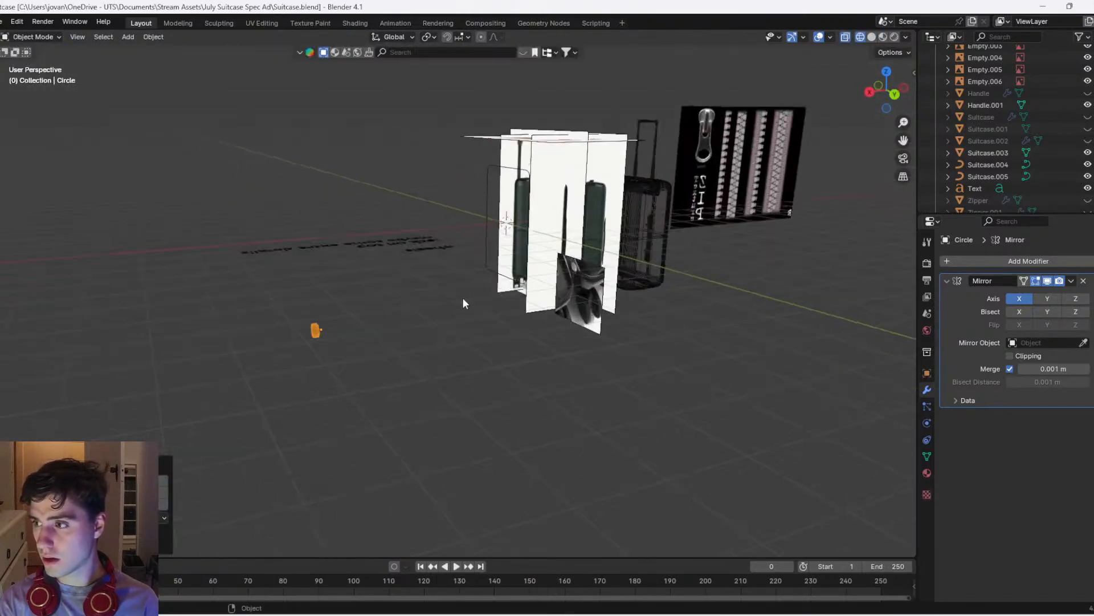
# Toggle the Mirror modifier's X axis off and on again while moving the wheel mesh along X relative to its origin
pyautogui.click(1014, 300)
pyautogui.scroll(1, 282, 304)
pyautogui.scroll(2, 328, 311)
pyautogui.press('Tab')
pyautogui.press('g')
pyautogui.press('x')
pyautogui.click(427, 310)
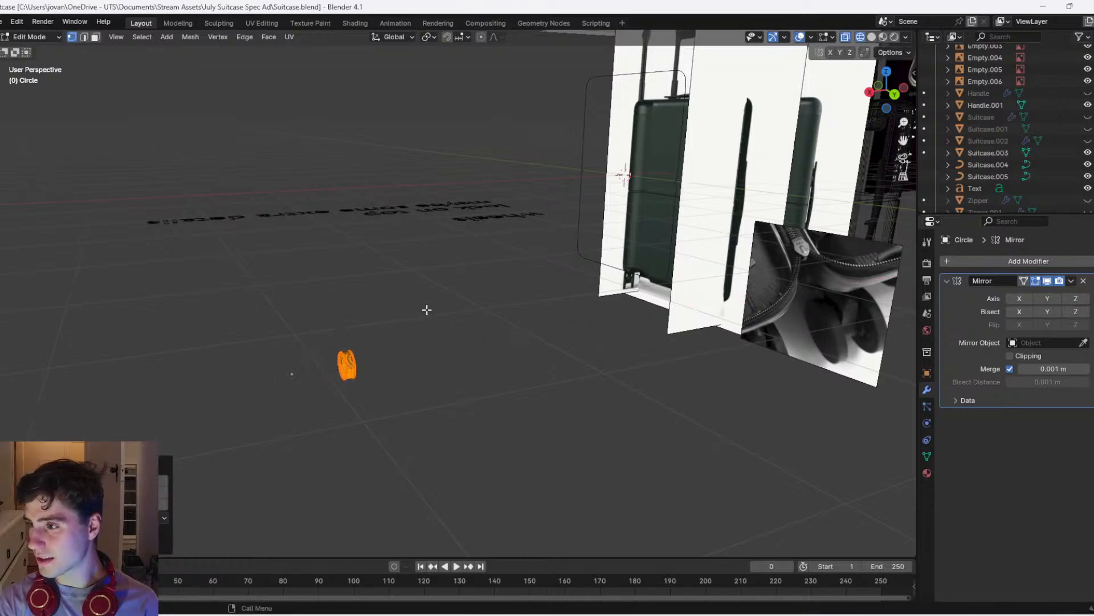
pyautogui.click(1019, 299)
pyautogui.press('g')
pyautogui.press('x')
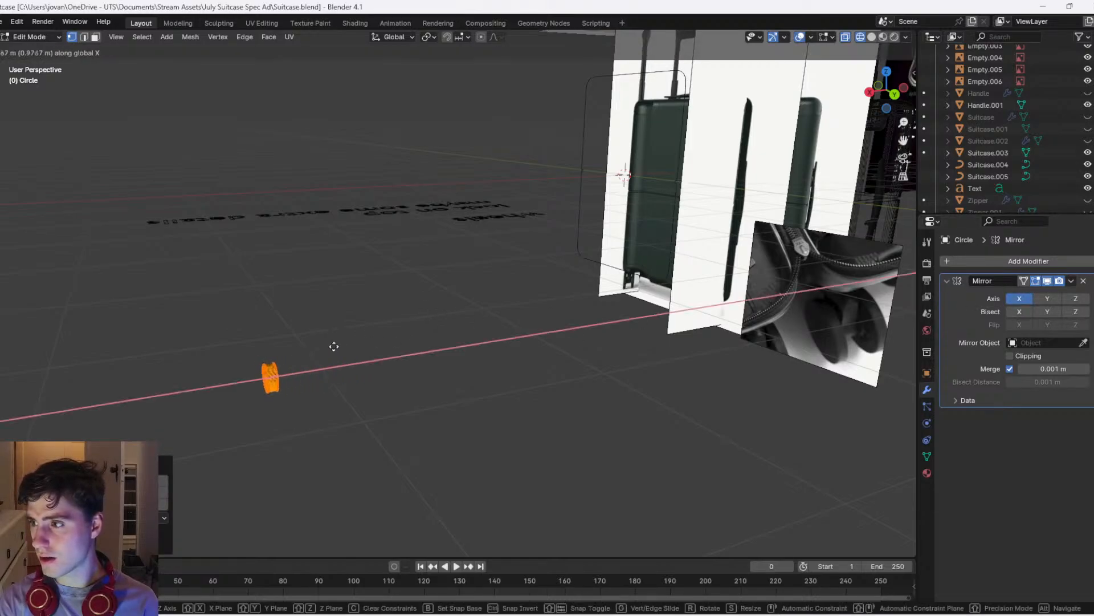
pyautogui.click(490, 338)
pyautogui.press('Tab')
# Remove the Mirror modifier, set the wheel's origin to its center of mass (volume) and add a fresh Mirror modifier
pyautogui.click(1084, 281)
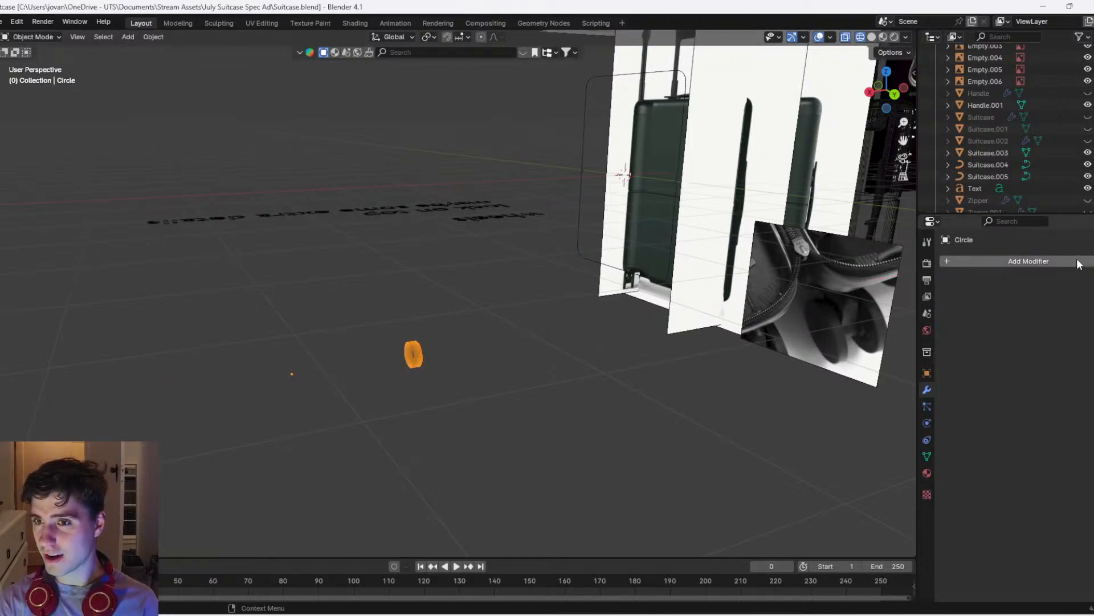
pyautogui.rightClick(540, 332)
pyautogui.moveTo(502, 233)
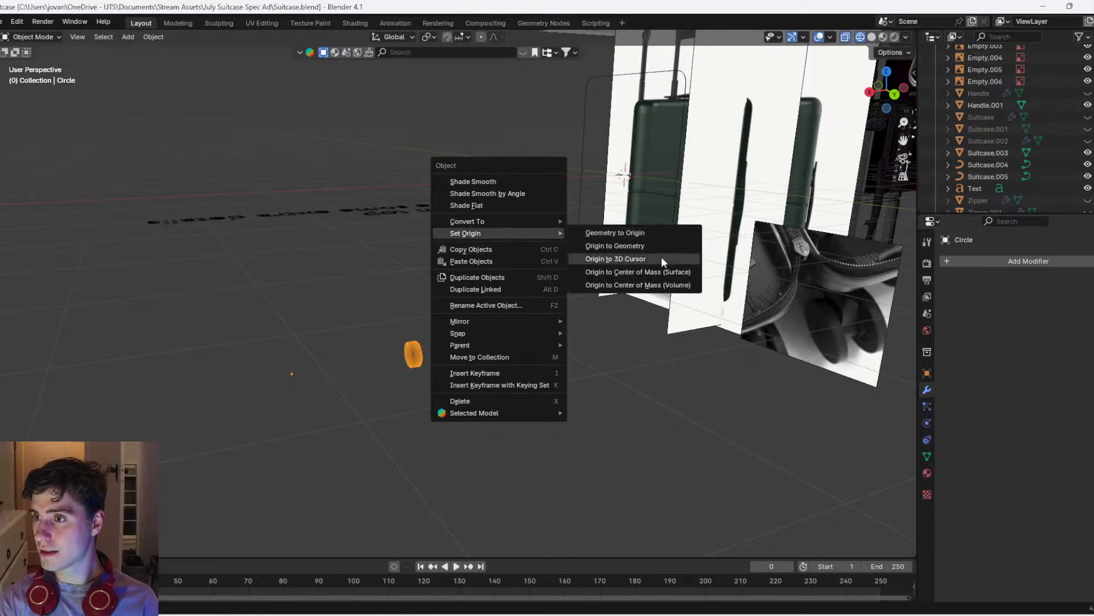
pyautogui.click(648, 285)
pyautogui.click(971, 261)
pyautogui.write('mi')
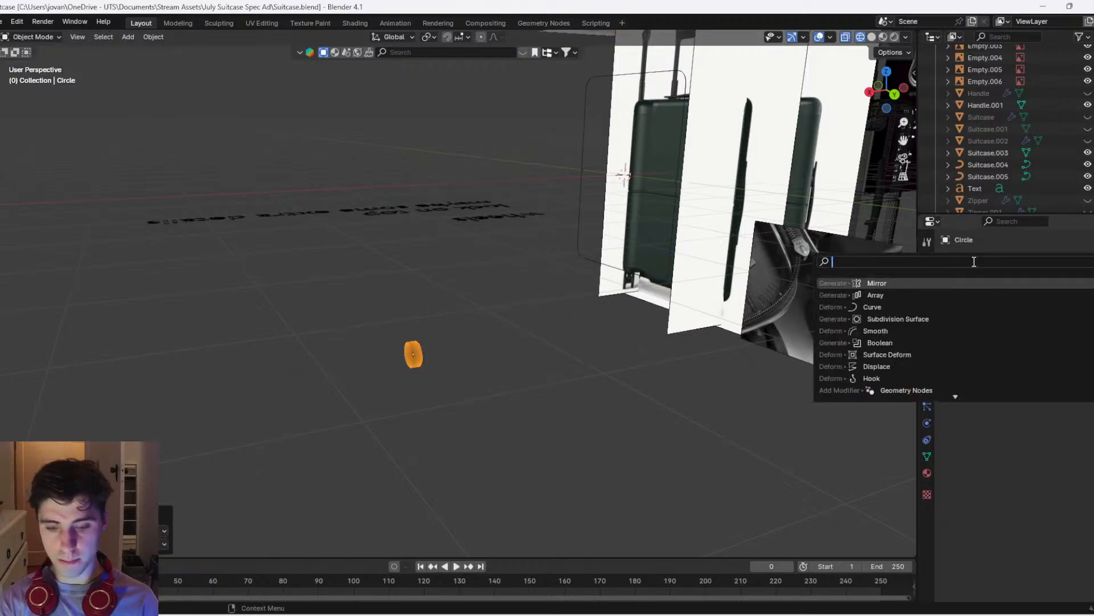
pyautogui.click(943, 283)
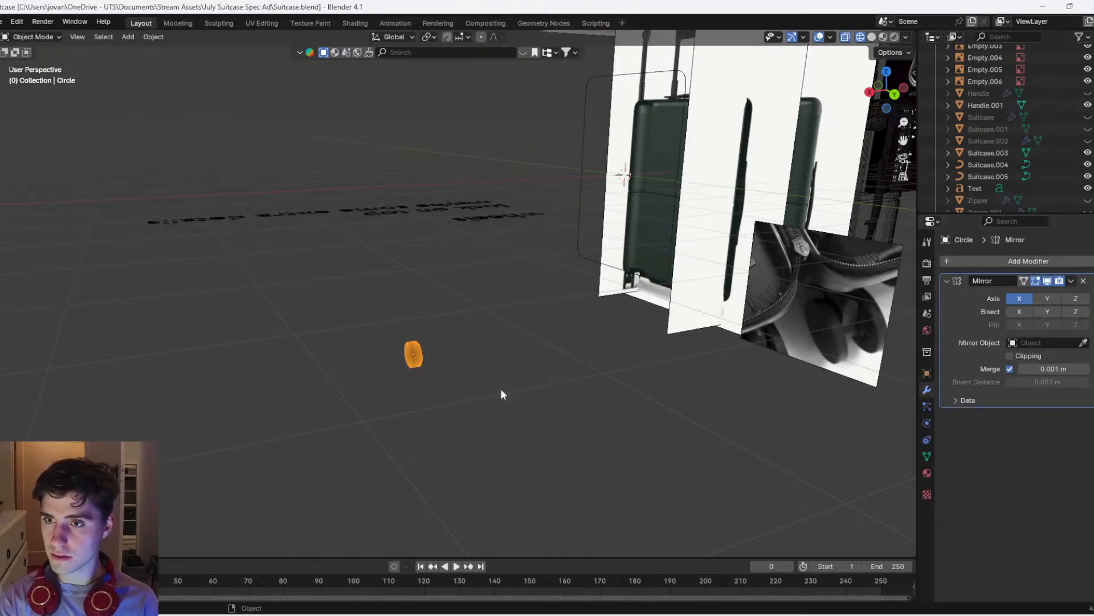
# Change the wheel's Mirror modifier axis from X to Z only
pyautogui.press('Tab')
pyautogui.press('g')
pyautogui.press('x')
pyautogui.press('x')
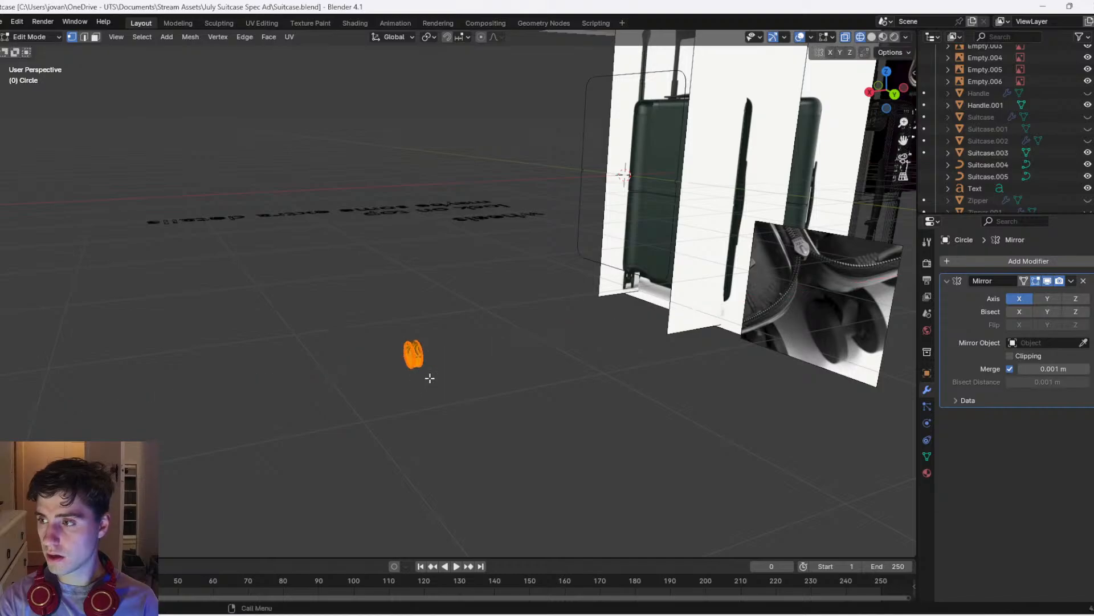
pyautogui.rightClick(533, 390)
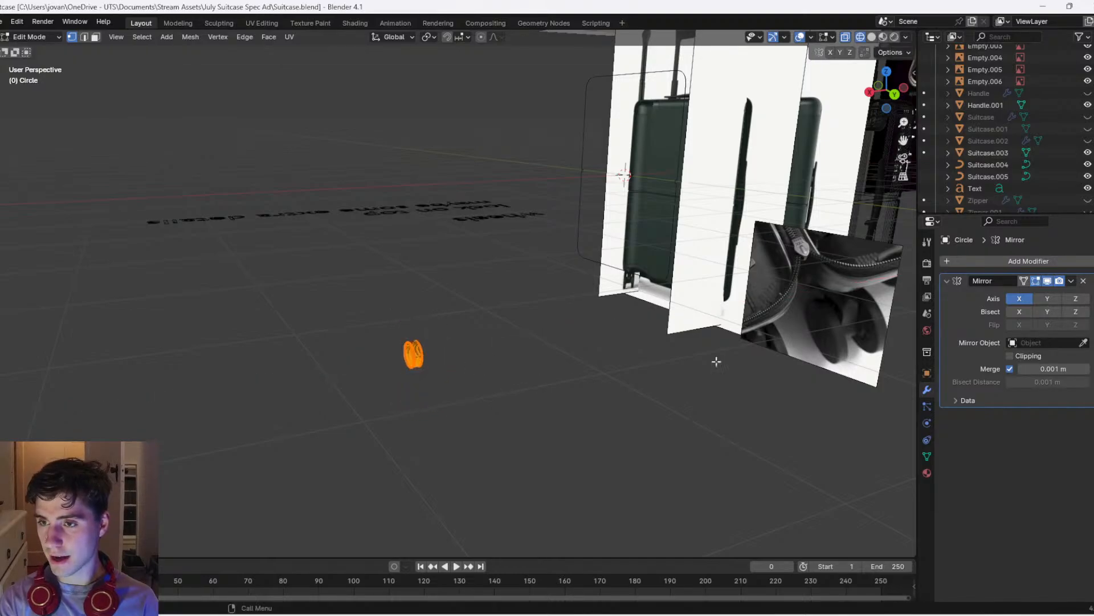
pyautogui.click(1026, 300)
pyautogui.click(1076, 298)
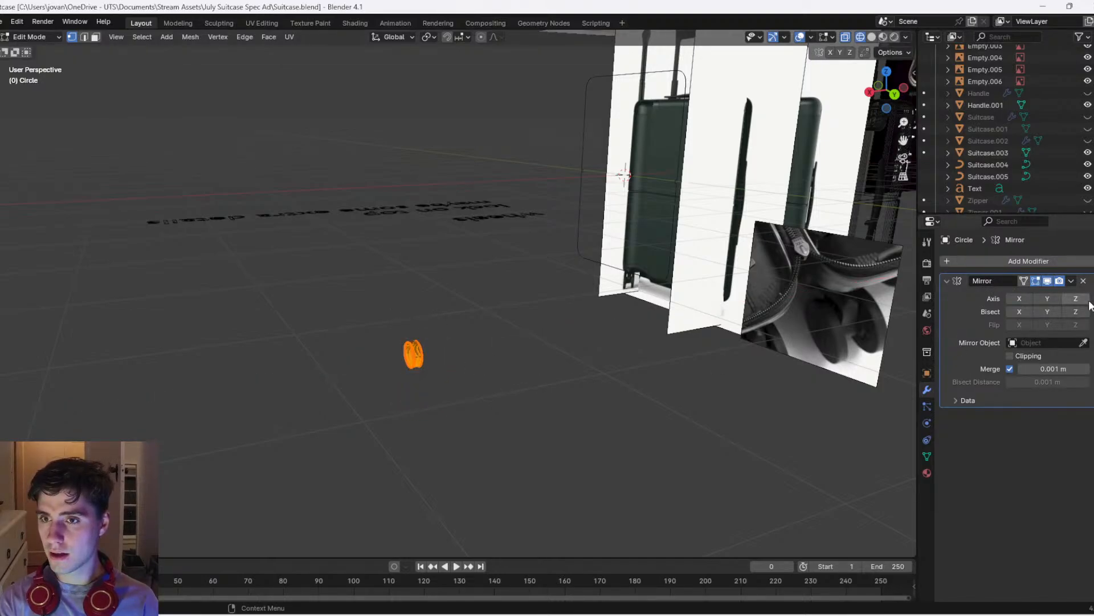
# Move the wheel mesh along X away from its origin so it separates from its mirrored copy
pyautogui.press('g')
pyautogui.press('x')
pyautogui.click(375, 312)
pyautogui.scroll(3, 399, 325)
pyautogui.press('g')
pyautogui.press('x')
pyautogui.click(413, 346)
# Switch to solid shading and fine-tune the gap between the two wheel discs along X
pyautogui.hotkey('shift', 'z')
pyautogui.scroll(2, 465, 374)
pyautogui.keyDown('shift'); pyautogui.moveTo(465, 375); pyautogui.dragTo(538, 305, button='middle'); pyautogui.keyUp('shift')
pyautogui.press('g')
pyautogui.press('x')
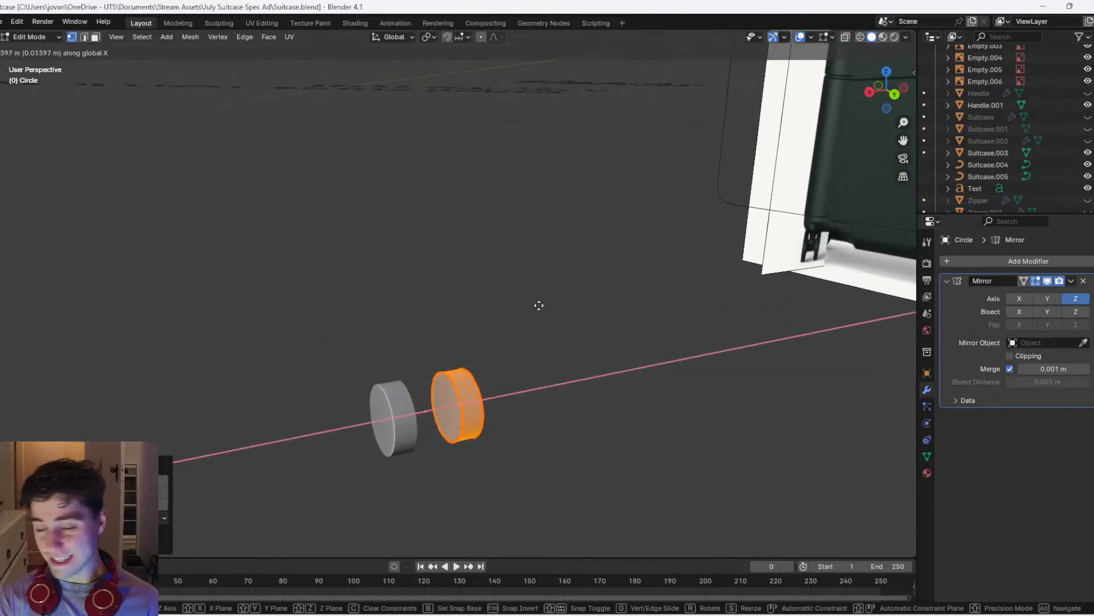
pyautogui.click(534, 307)
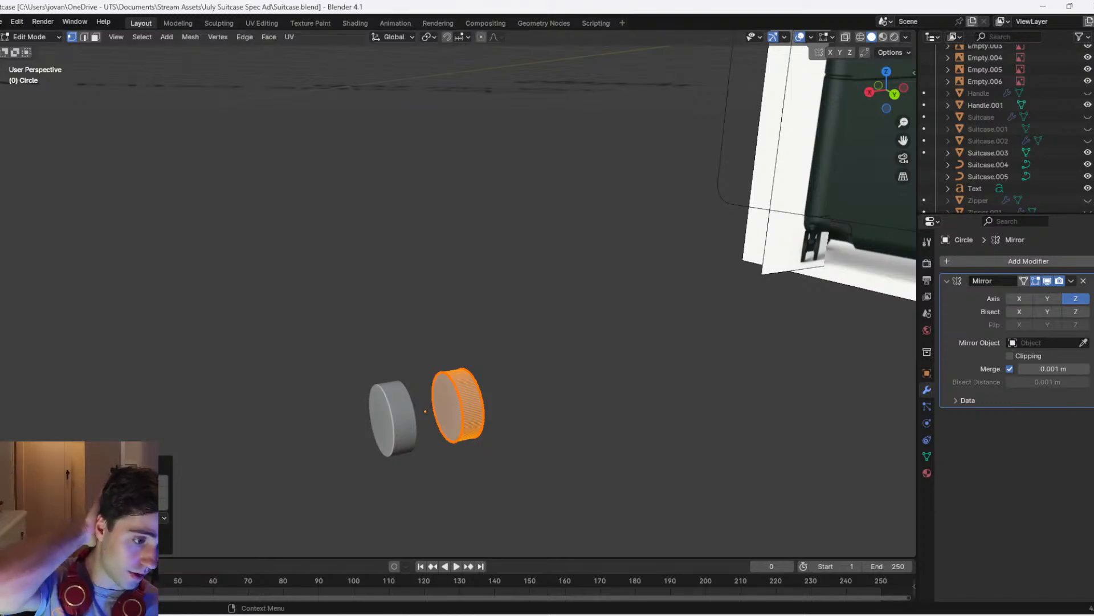
pyautogui.moveTo(536, 387); pyautogui.dragTo(515, 429, button='middle')
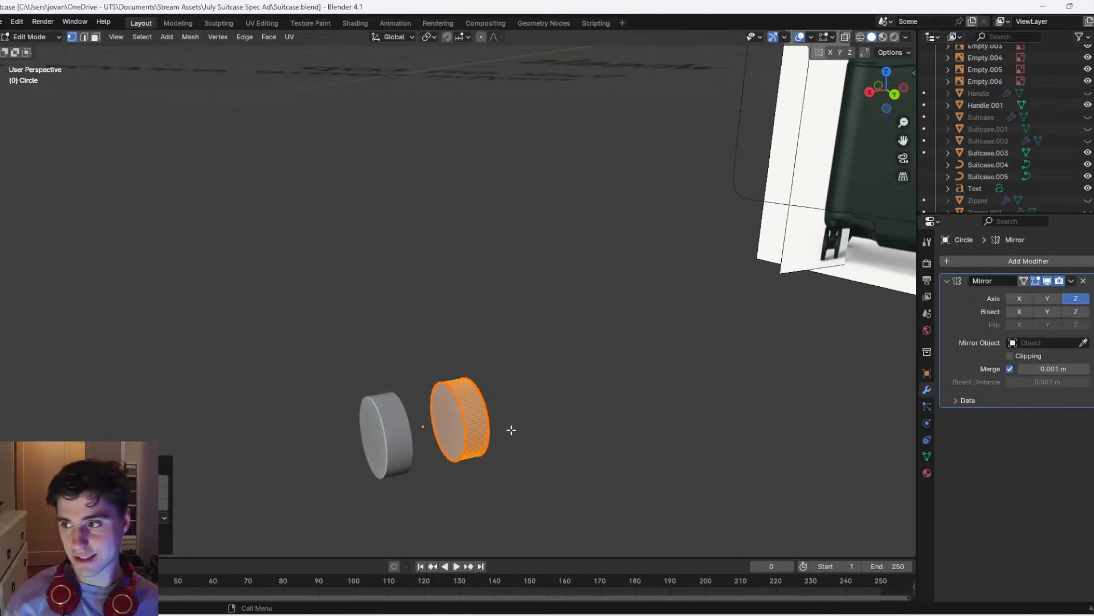
pyautogui.press('Tab')
pyautogui.moveTo(450, 436); pyautogui.dragTo(470, 420, button='middle')
pyautogui.press('Tab')
pyautogui.hotkey('shift', 'a')
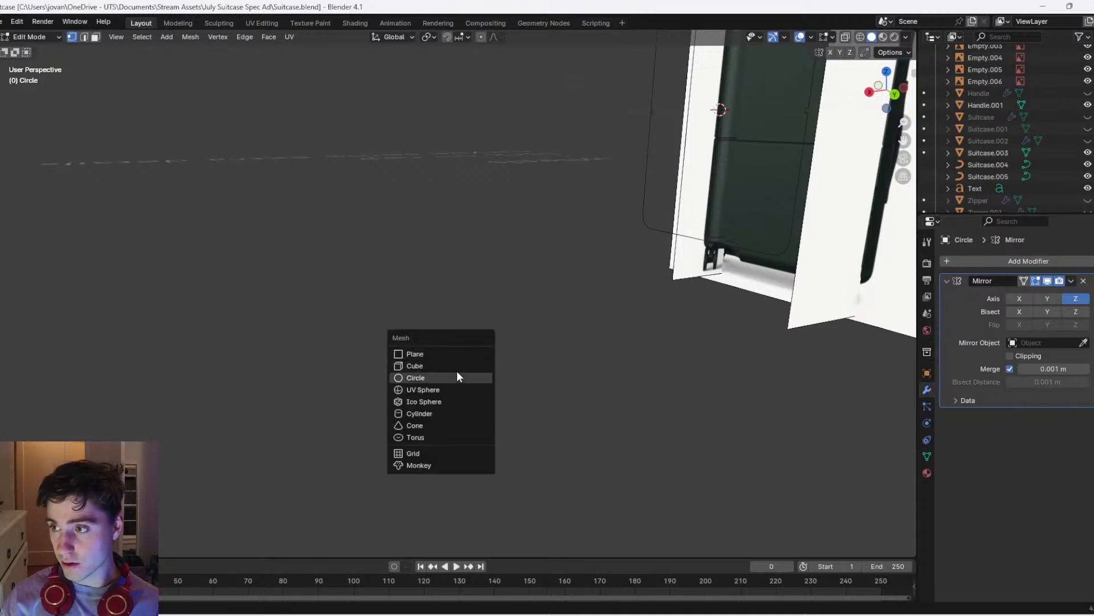
pyautogui.click(449, 364)
pyautogui.press('x')
pyautogui.click(576, 310)
pyautogui.press('Tab')
# Add a cube as a separate object and snap it to the origin of the wheel object
pyautogui.moveTo(576, 310); pyautogui.dragTo(471, 364, button='middle')
pyautogui.hotkey('shift', 'a')
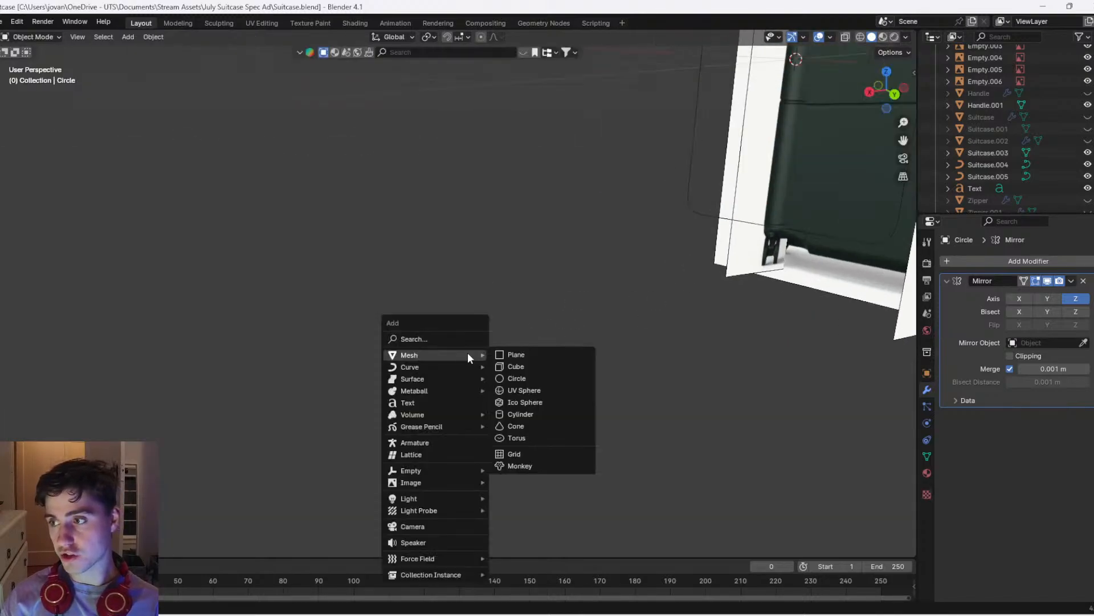
pyautogui.click(521, 368)
pyautogui.rightClick(457, 397)
pyautogui.moveTo(458, 400)
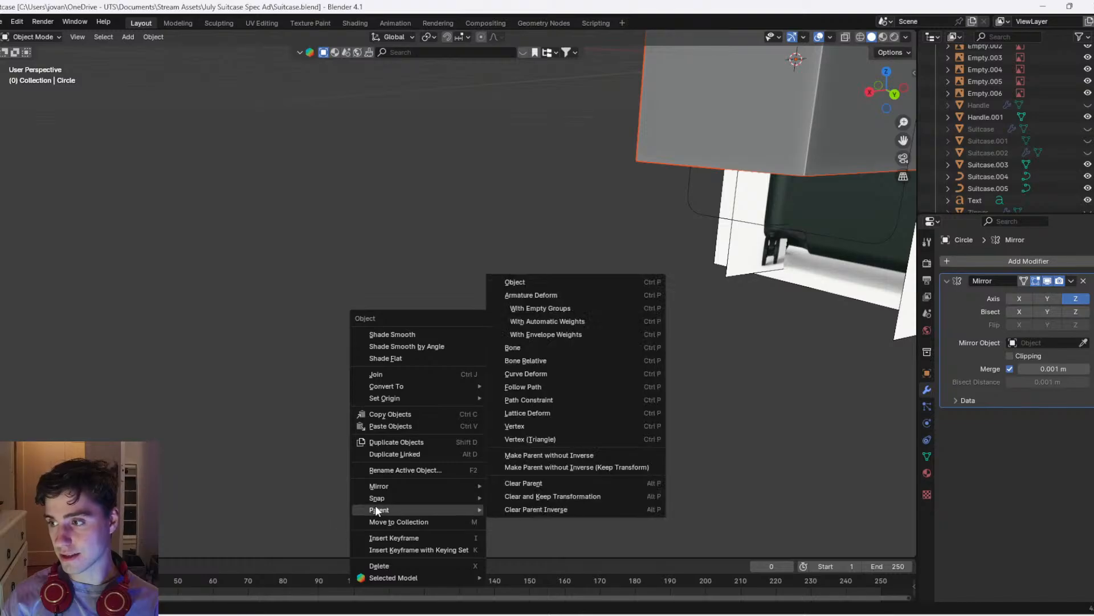
pyautogui.moveTo(383, 498)
pyautogui.click(539, 533)
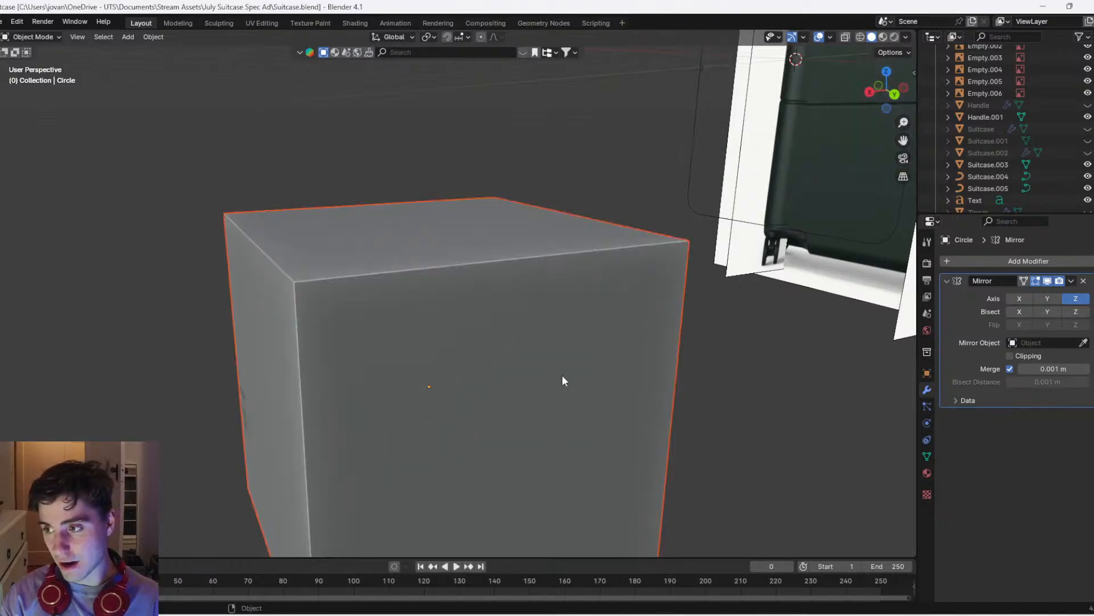
# Scale the cube down to fit between the discs and stretch it along X into an axle connecting them
pyautogui.click(564, 379)
pyautogui.press('s')
pyautogui.click(456, 387)
pyautogui.scroll(4, 471, 393)
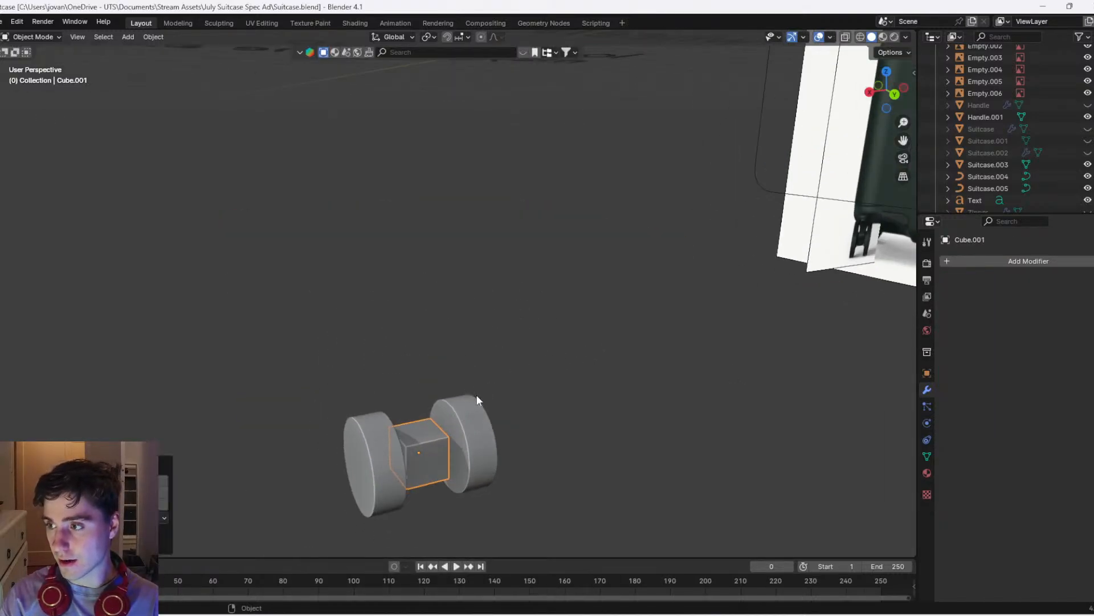
pyautogui.press('s')
pyautogui.press('x')
pyautogui.click(542, 424)
pyautogui.press('s')
pyautogui.press('x')
pyautogui.click(539, 423)
# Divide the axle block into three sections with loop cuts and extrude its middle top face upward about 0.23 m
pyautogui.press('Tab')
pyautogui.press('3')
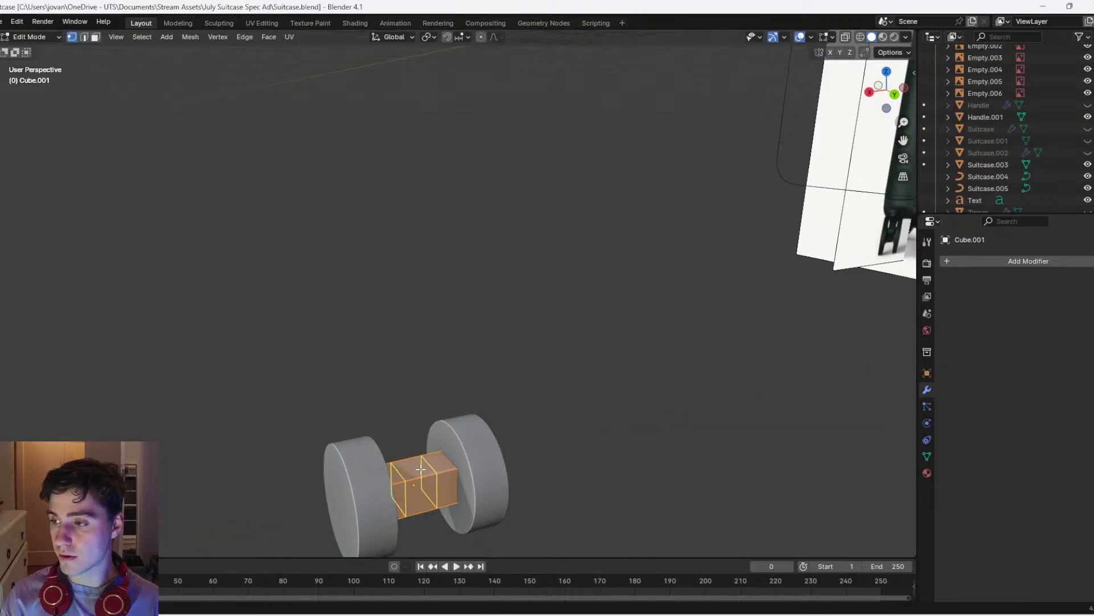
pyautogui.click(414, 472)
pyautogui.press('e')
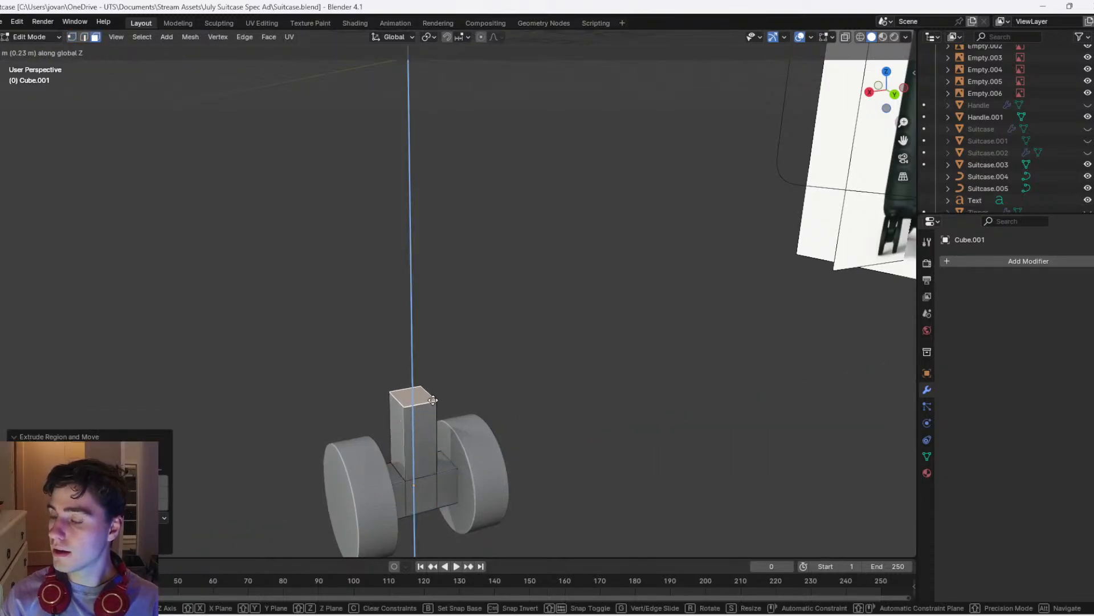
pyautogui.click(422, 399)
# Adjust the height of the extruded top face along Z and shift it along Y so the bracket leans
pyautogui.moveTo(422, 399); pyautogui.dragTo(537, 436, button='middle')
pyautogui.press('g')
pyautogui.press('z')
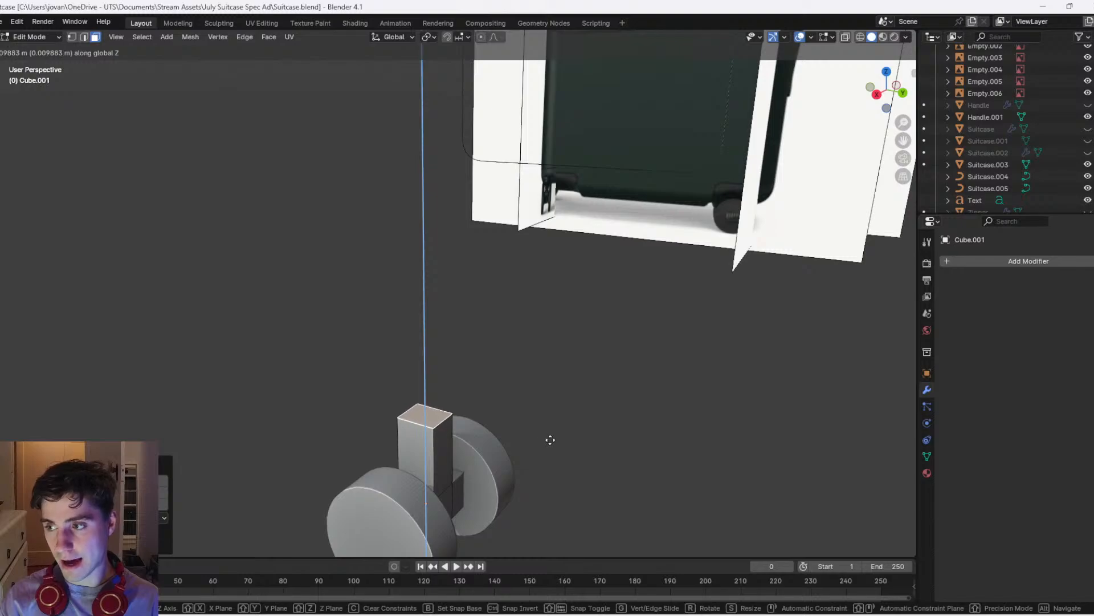
pyautogui.click(536, 455)
pyautogui.press('g')
pyautogui.press('y')
pyautogui.click(551, 453)
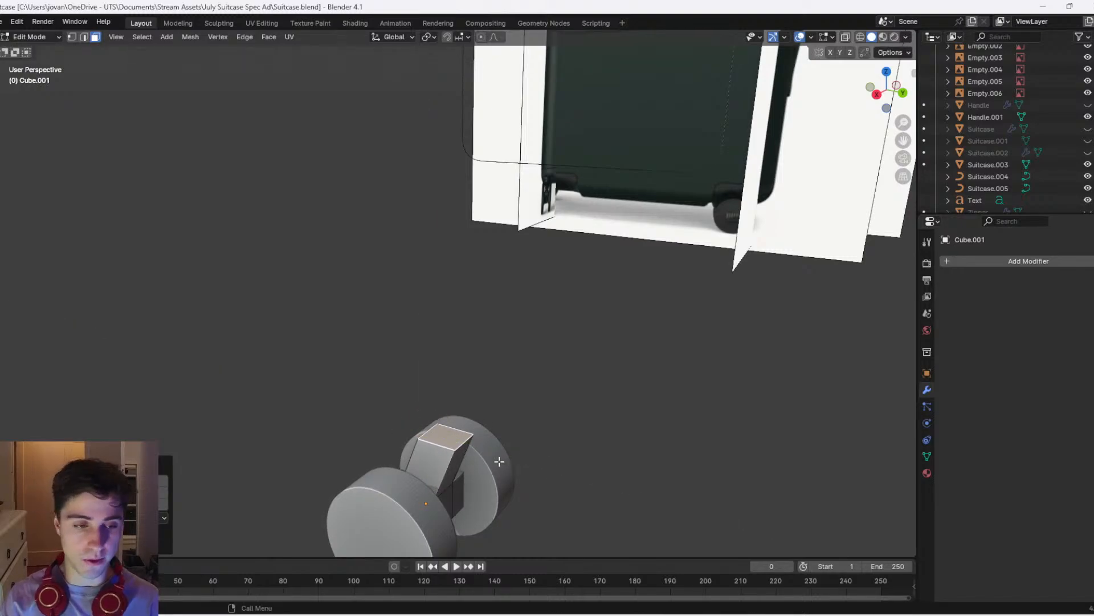
# Apply the Mirror modifier on the wheel discs and join them with the axle bracket into one object
pyautogui.press('Tab')
pyautogui.scroll(-4, 444, 395)
pyautogui.click(483, 389)
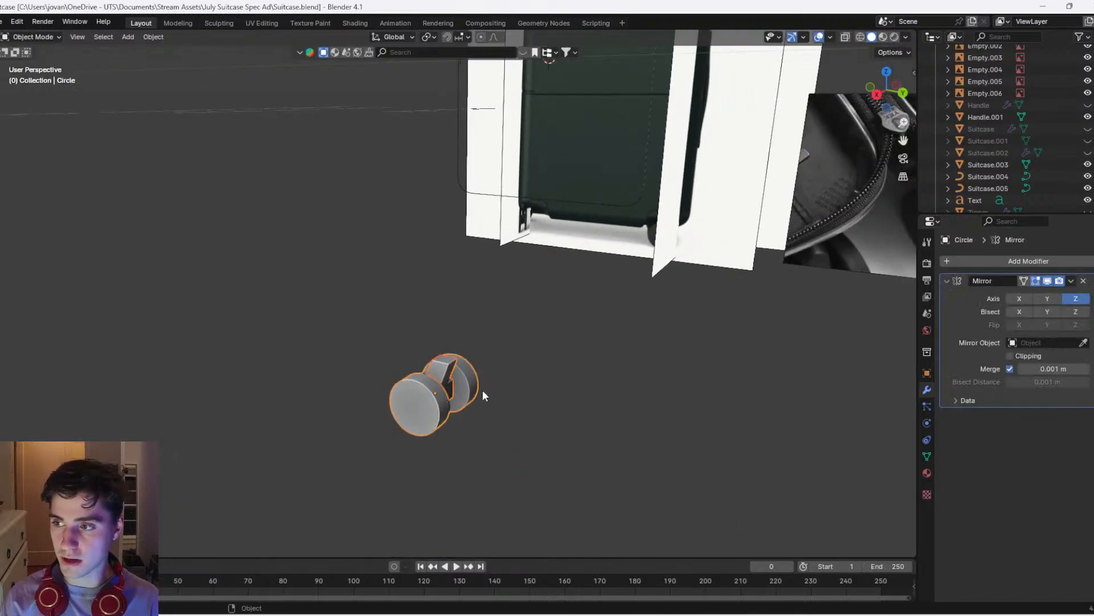
pyautogui.hotkey('ctrl', 'a')
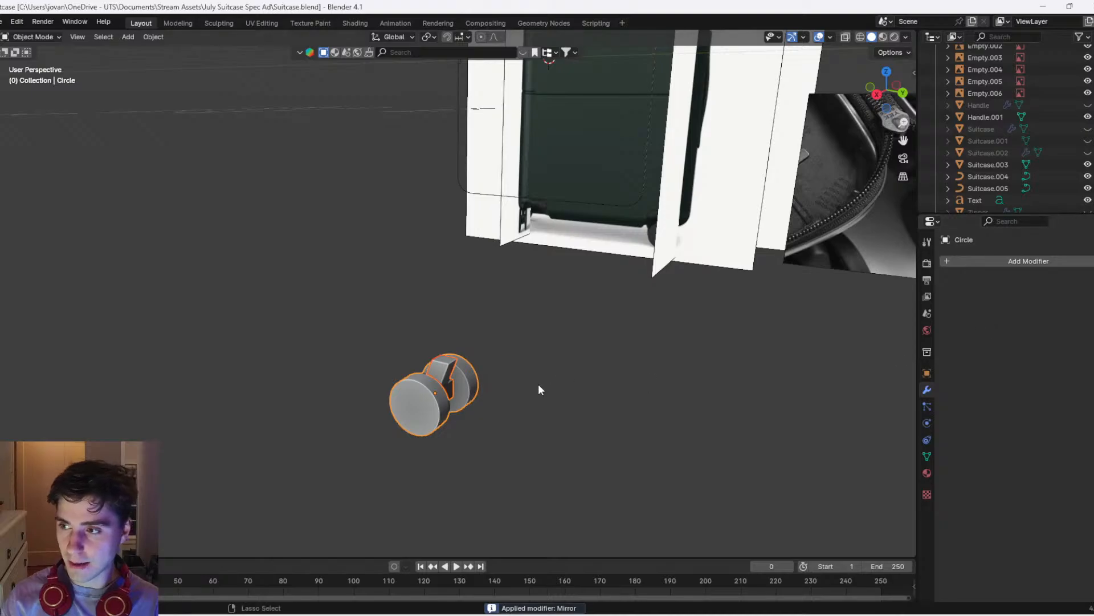
pyautogui.hotkey('ctrl', 'j')
# Bevel the two lower edges of the axle with a width of 0.168 m and 7 segments, then leave Edit Mode
pyautogui.scroll(2, 496, 395)
pyautogui.scroll(-1, 517, 396)
pyautogui.scroll(-2, 517, 401)
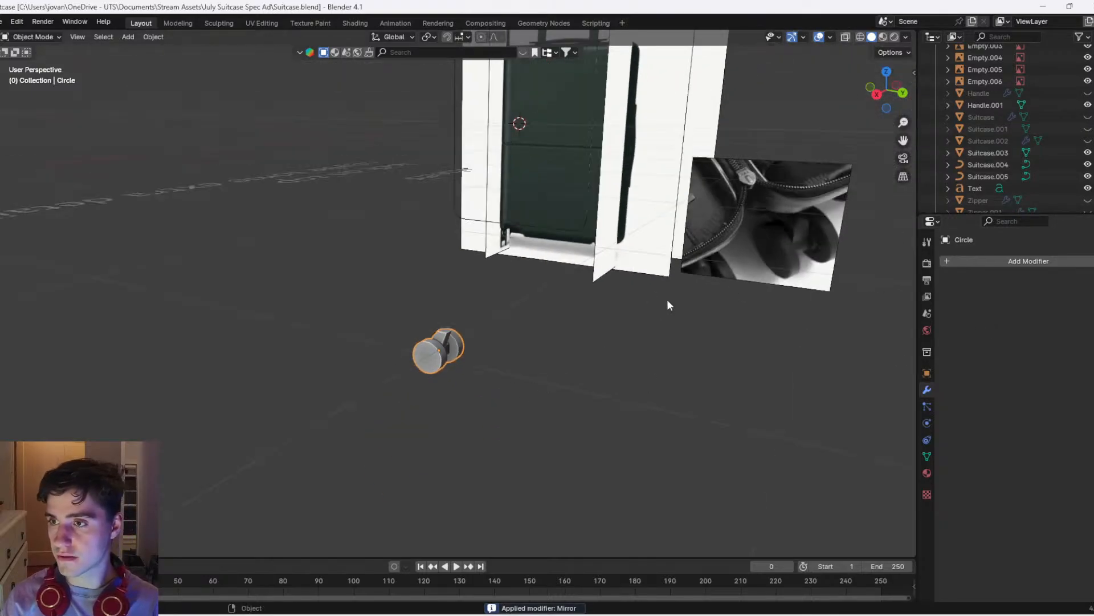
pyautogui.moveTo(605, 329); pyautogui.dragTo(444, 428, button='middle')
pyautogui.press('Tab')
pyautogui.press('2')
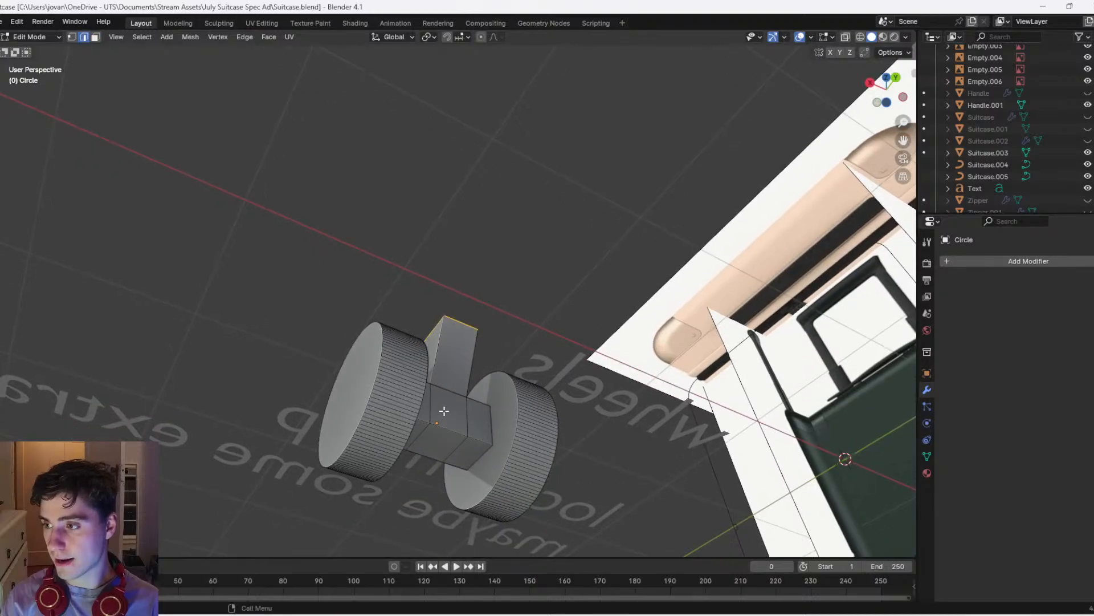
pyautogui.click(444, 429)
pyautogui.keyDown('shift'); pyautogui.click(438, 461); pyautogui.keyUp('shift')
pyautogui.hotkey('ctrl', 'b')
pyautogui.click(536, 410)
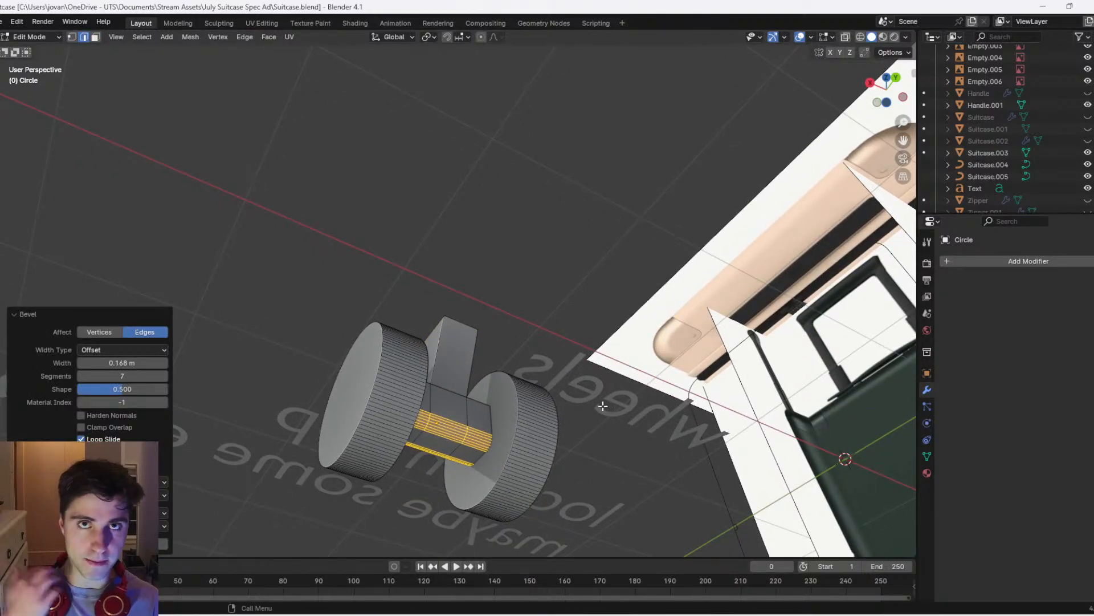
pyautogui.scroll(-5, 594, 403)
pyautogui.press('Tab')
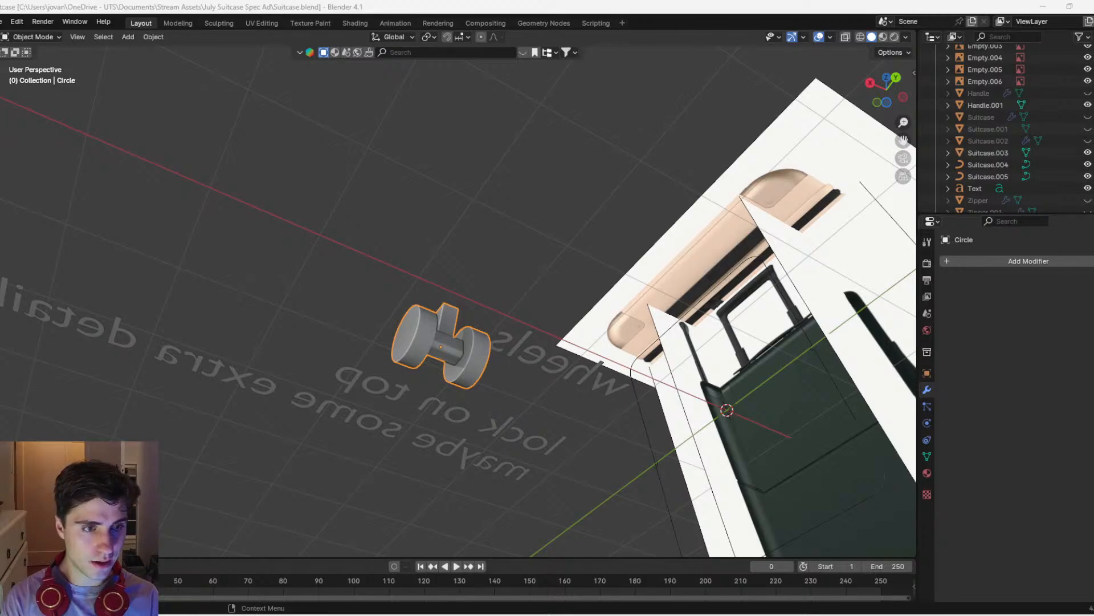
# Switch to the web browser and preview several of the first image results for "facebook ai memes"
pyautogui.moveTo(0, 12); pyautogui.dragTo(463, 35)
pyautogui.doubleClick(463, 34)
pyautogui.click(139, 212)
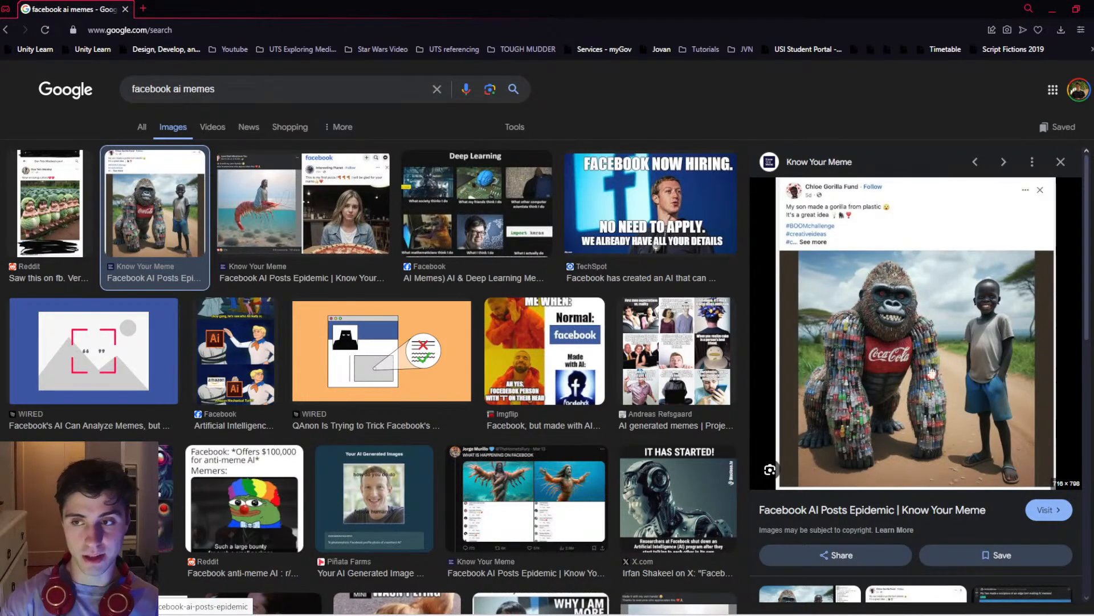
pyautogui.press('Right')
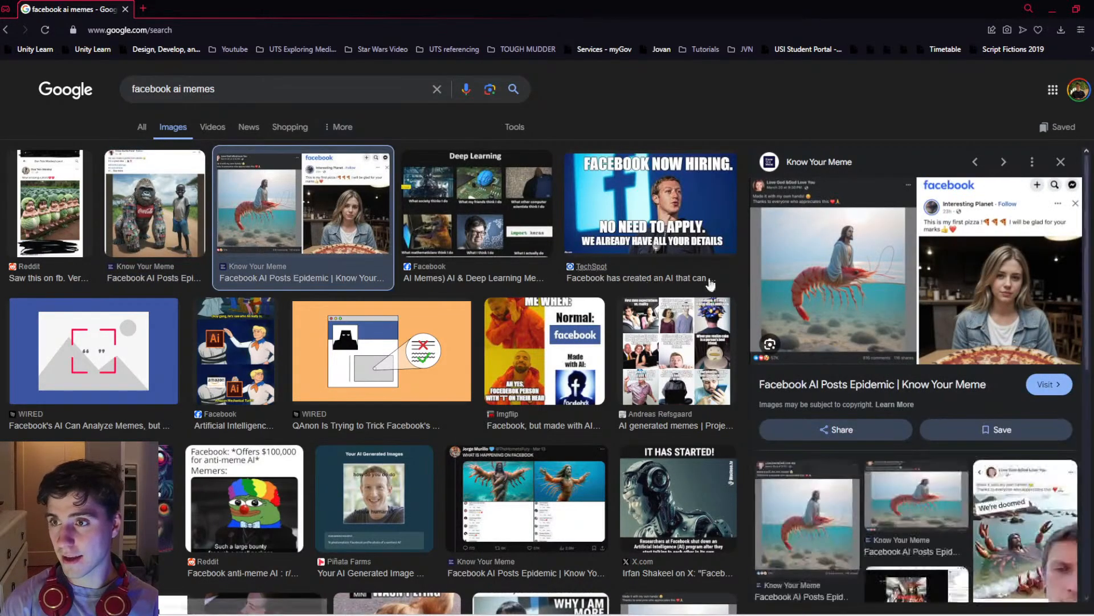
pyautogui.click(35, 224)
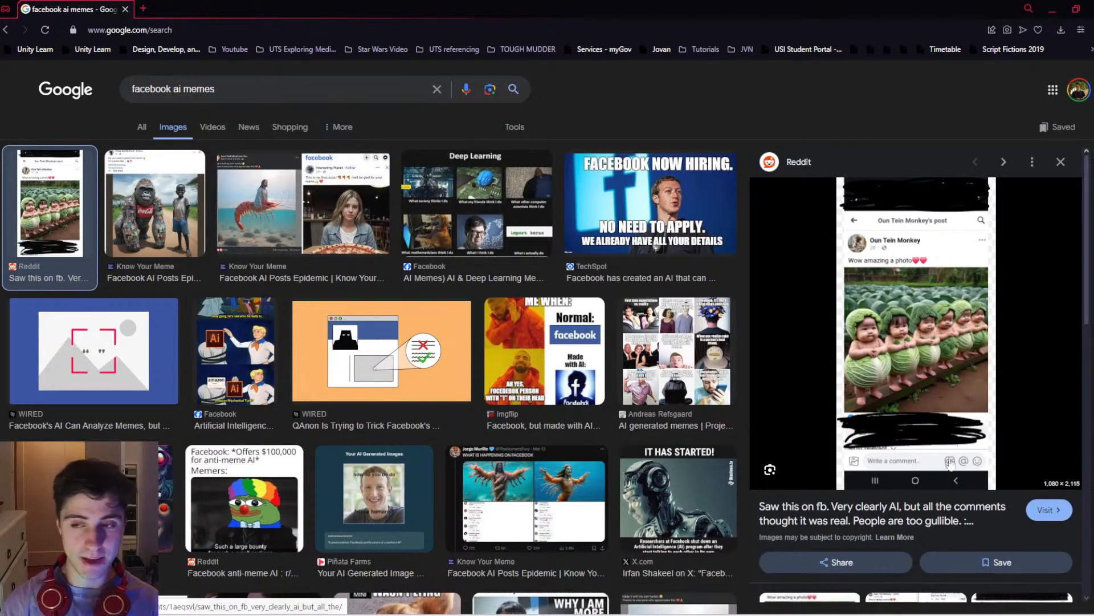
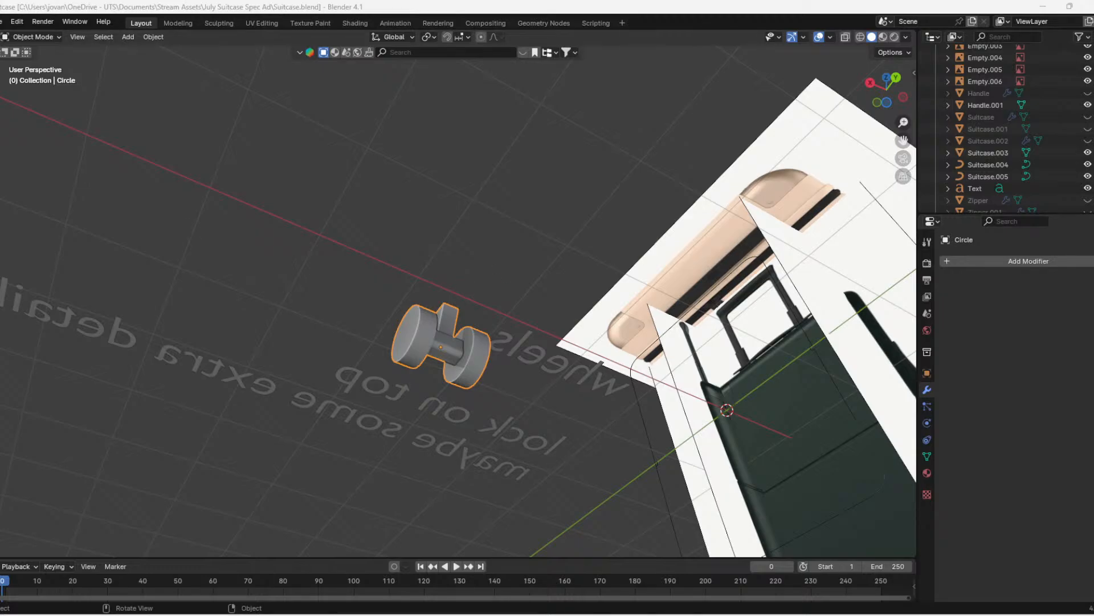
# Return to Blender and, from the back view, move the half of the wheel assembly nearer the suitcase references along X
pyautogui.moveTo(439, 223); pyautogui.dragTo(496, 359, button='middle')
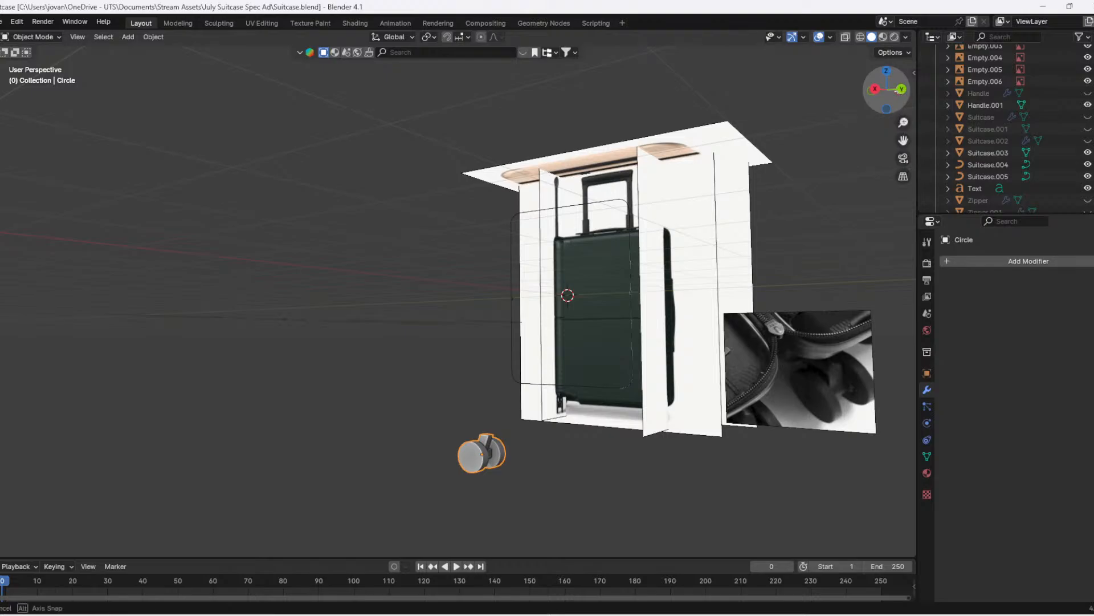
pyautogui.click(903, 89)
pyautogui.scroll(-3, 712, 284)
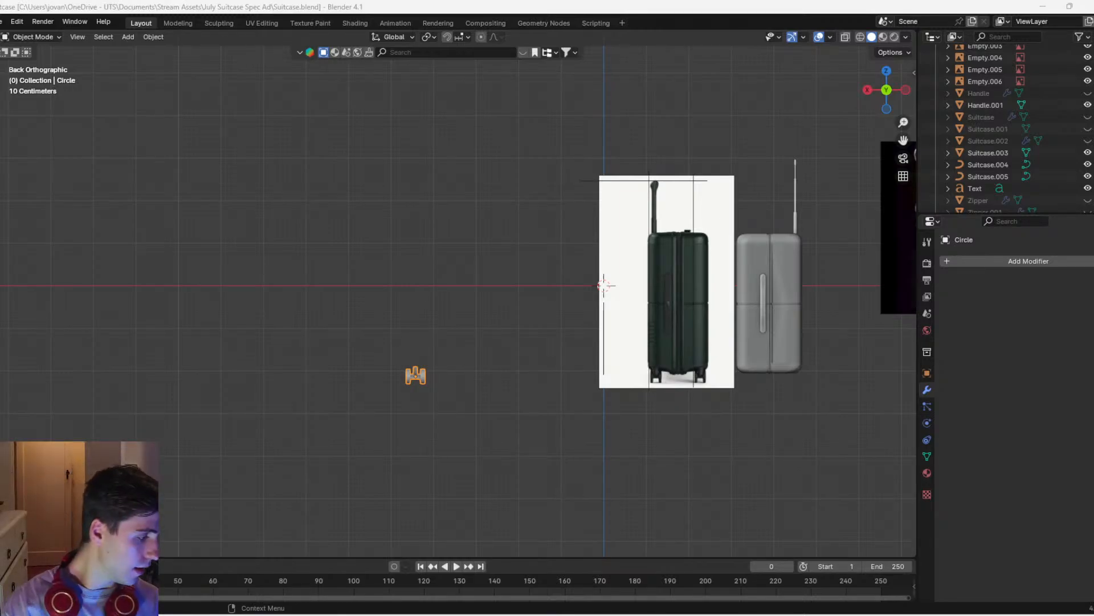
pyautogui.scroll(3, 850, 342)
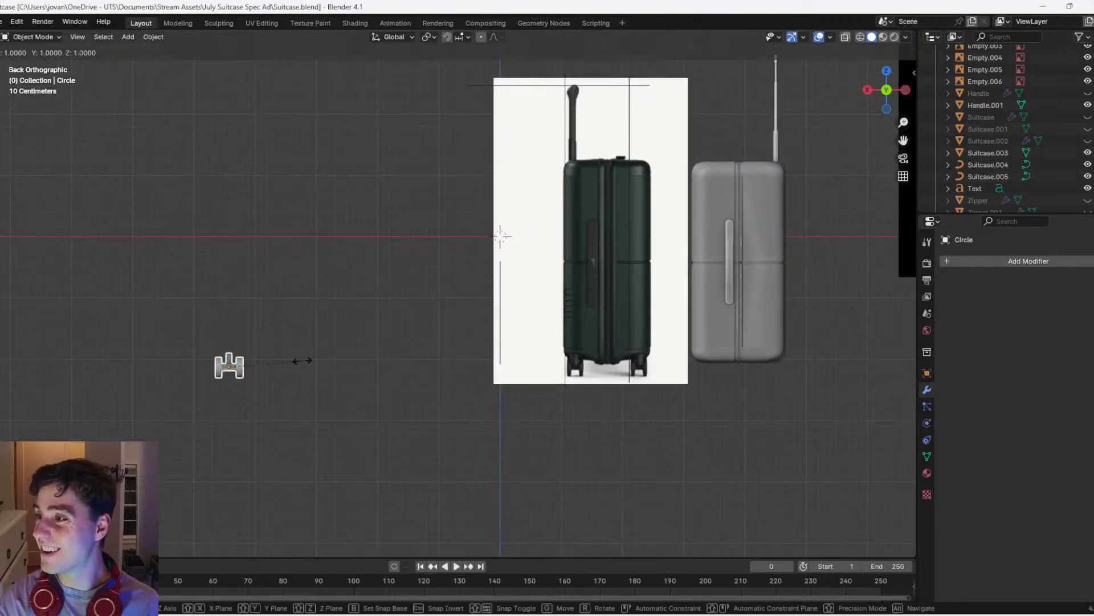
pyautogui.scroll(3, 268, 370)
pyautogui.keyDown('shift'); pyautogui.moveTo(256, 374); pyautogui.dragTo(600, 285, button='middle'); pyautogui.keyUp('shift')
pyautogui.press('Tab')
pyautogui.moveTo(460, 411); pyautogui.dragTo(377, 285)
pyautogui.press('g')
pyautogui.press('x')
pyautogui.click(459, 296)
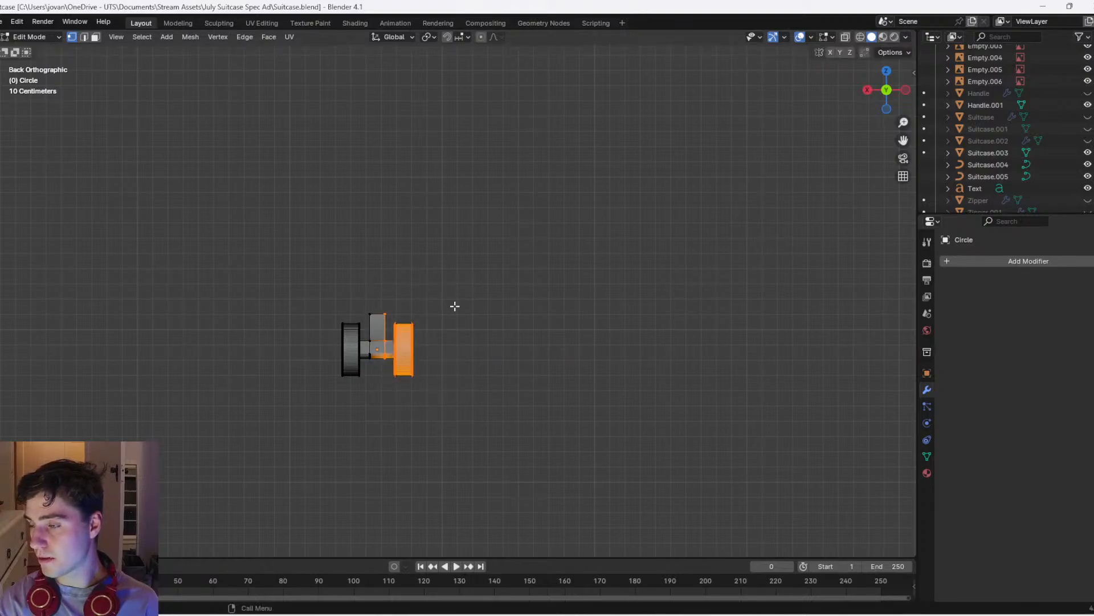
# Move the selected half of the wheel assembly about 0.05 m along X to narrow the caster, then leave Edit Mode
pyautogui.moveTo(469, 417); pyautogui.dragTo(378, 289)
pyautogui.press('g')
pyautogui.press('x')
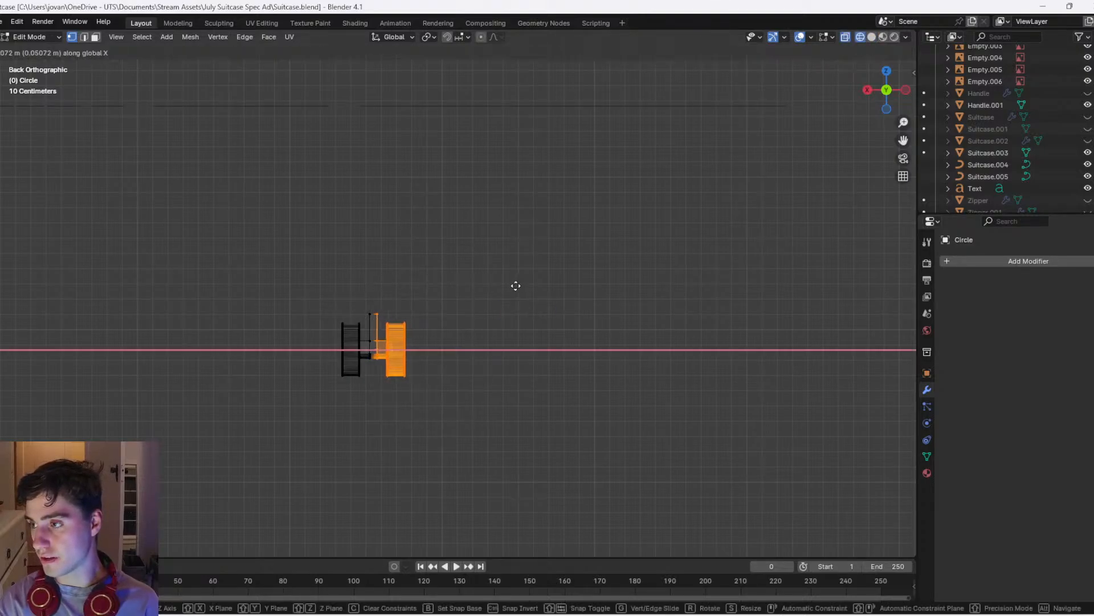
pyautogui.click(514, 287)
pyautogui.press('Tab')
# Move the caster along X and Z to sit beneath the modelled suitcase's lower corner beside the reference image
pyautogui.scroll(-5, 479, 314)
pyautogui.press('g')
pyautogui.press('x')
pyautogui.click(796, 322)
pyautogui.keyDown('shift'); pyautogui.moveTo(795, 322); pyautogui.dragTo(501, 344, button='middle'); pyautogui.keyUp('shift')
pyautogui.press('g')
pyautogui.press('x')
pyautogui.click(636, 336)
pyautogui.scroll(3, 639, 336)
pyautogui.press('g')
pyautogui.press('z')
pyautogui.click(659, 339)
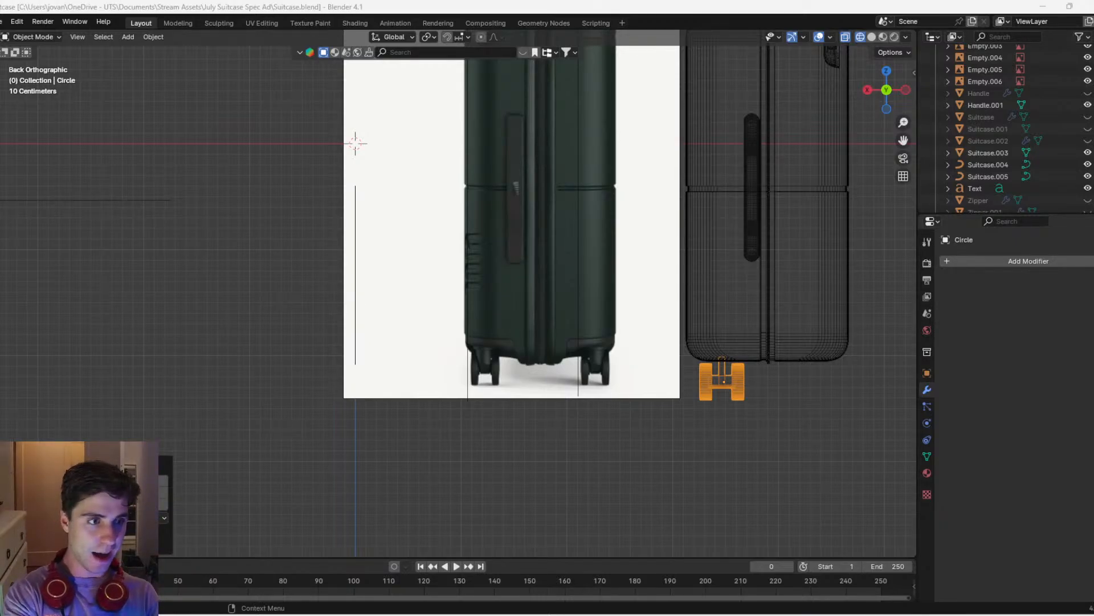
# Bring up the Twitch Stream Manager in the web browser, look at the stream chat, and return to Blender
pyautogui.moveTo(1093, 123); pyautogui.dragTo(492, 126)
pyautogui.doubleClick(604, 137)
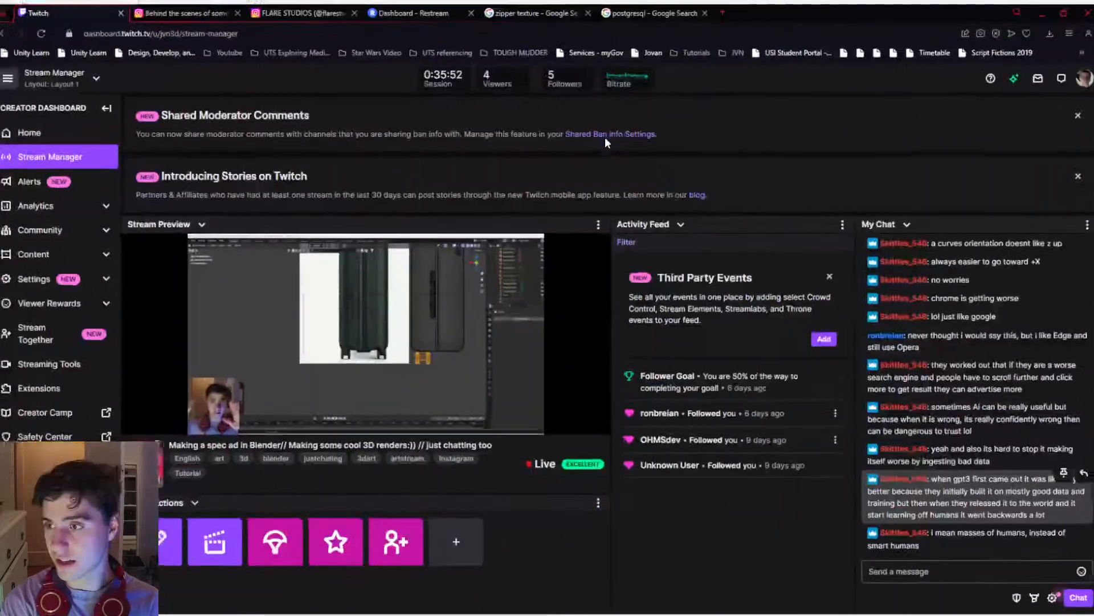
pyautogui.click(1034, 15)
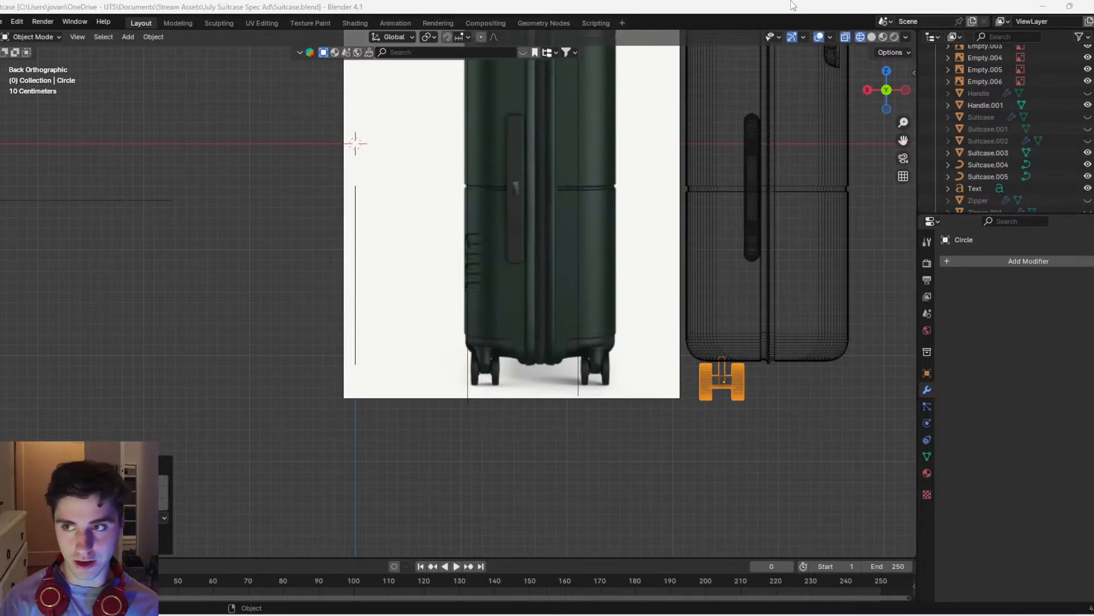
# Lower the caster slightly along Z beneath the suitcase's base
pyautogui.scroll(2, 785, 410)
pyautogui.click(844, 406)
pyautogui.press('g')
pyautogui.press('z')
pyautogui.click(847, 409)
# Move the top vertices of the caster's bracket along Z to reach into the suitcase's base
pyautogui.press('Tab')
pyautogui.moveTo(851, 400); pyautogui.dragTo(838, 379)
pyautogui.press('g')
pyautogui.press('z')
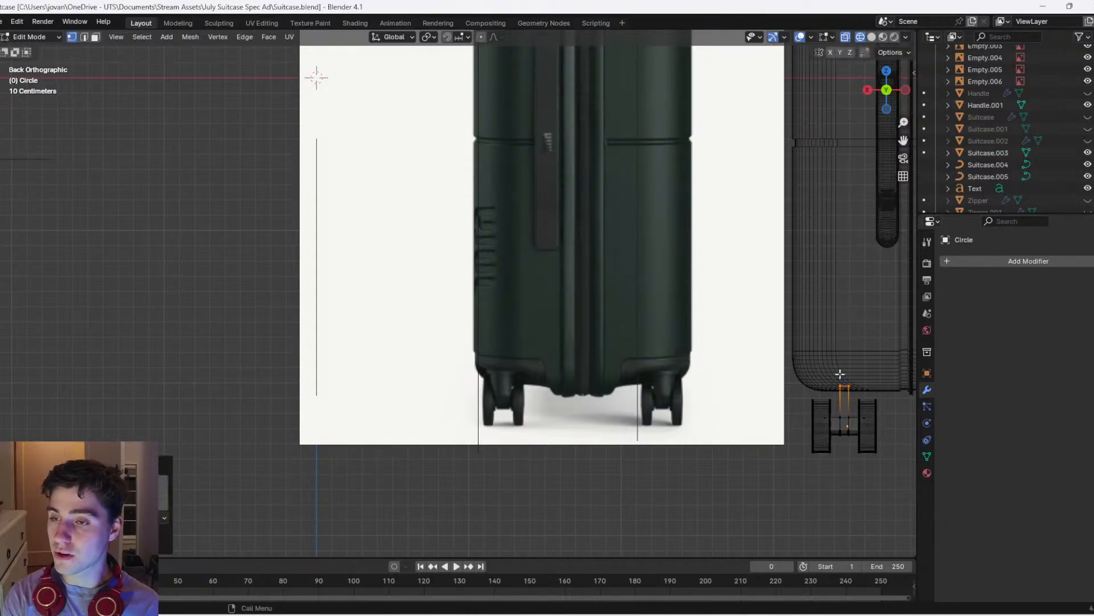
pyautogui.click(838, 383)
pyautogui.press('Tab')
# From the left view, move the caster along Y to line up with the wheel in the side reference
pyautogui.scroll(-4, 838, 385)
pyautogui.click(907, 93)
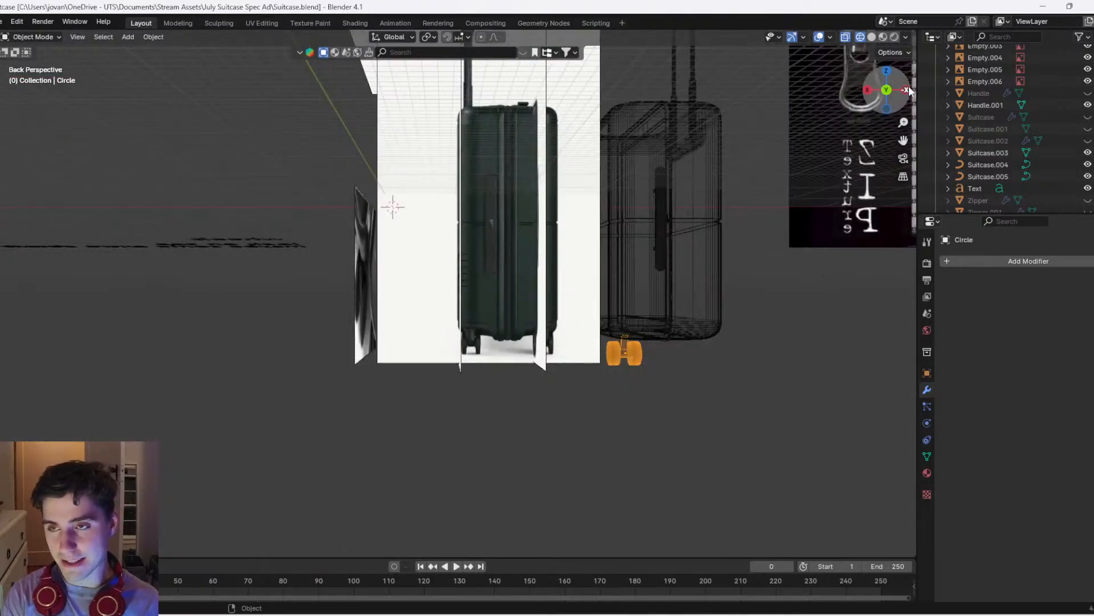
pyautogui.press('g')
pyautogui.press('x')
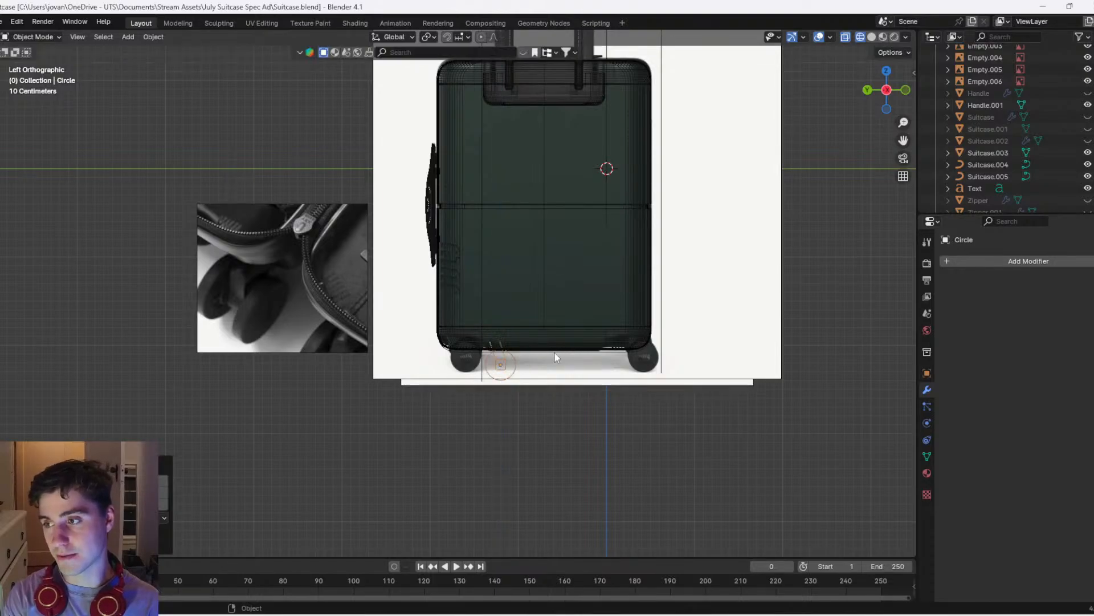
pyautogui.press('y')
pyautogui.click(528, 360)
# Duplicate the whole caster mesh about 0.92 m along X to the suitcase's opposite lower corner
pyautogui.press('Tab')
pyautogui.press('a')
pyautogui.click(868, 91)
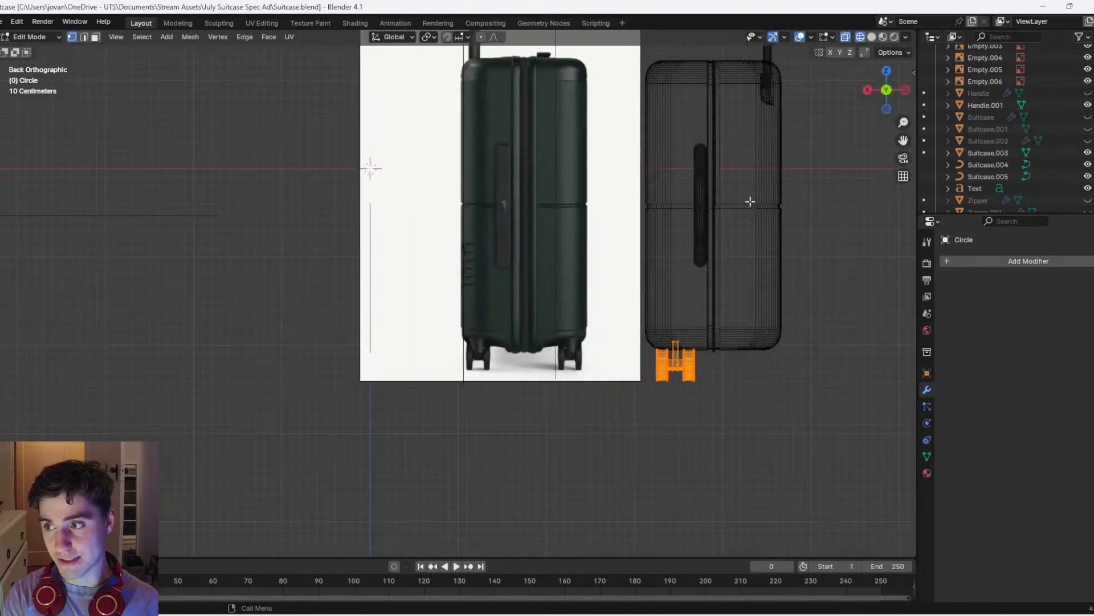
pyautogui.keyDown('shift'); pyautogui.moveTo(730, 344); pyautogui.dragTo(633, 344, button='middle'); pyautogui.keyUp('shift')
pyautogui.hotkey('shift', 'd')
pyautogui.click(721, 342)
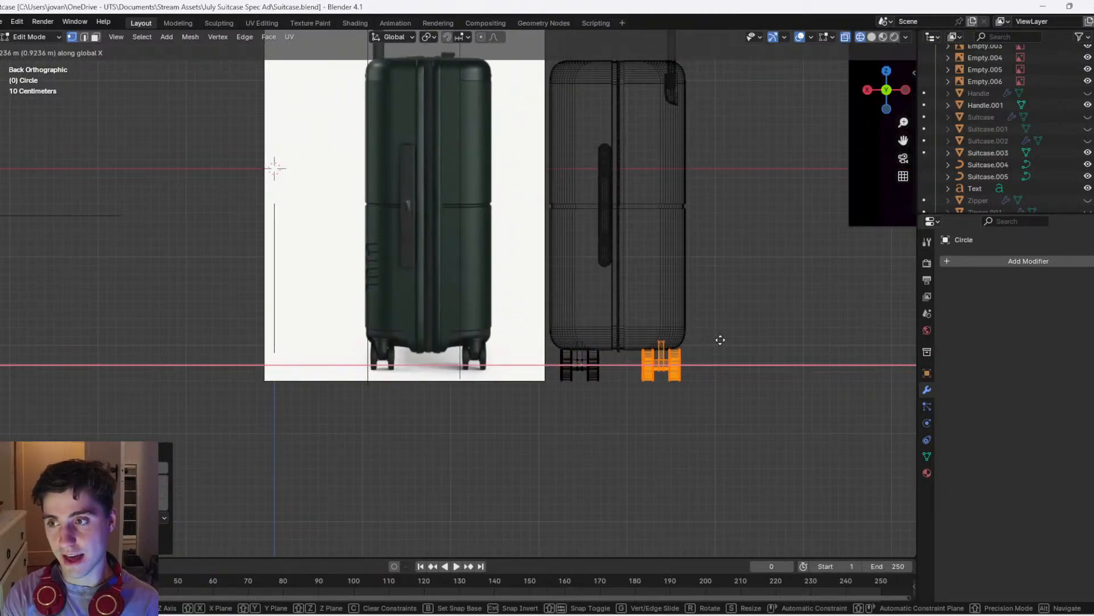
pyautogui.press('Tab')
# Lower both casters slightly along Z beneath the suitcase
pyautogui.press('g')
pyautogui.press('z')
pyautogui.click(726, 357)
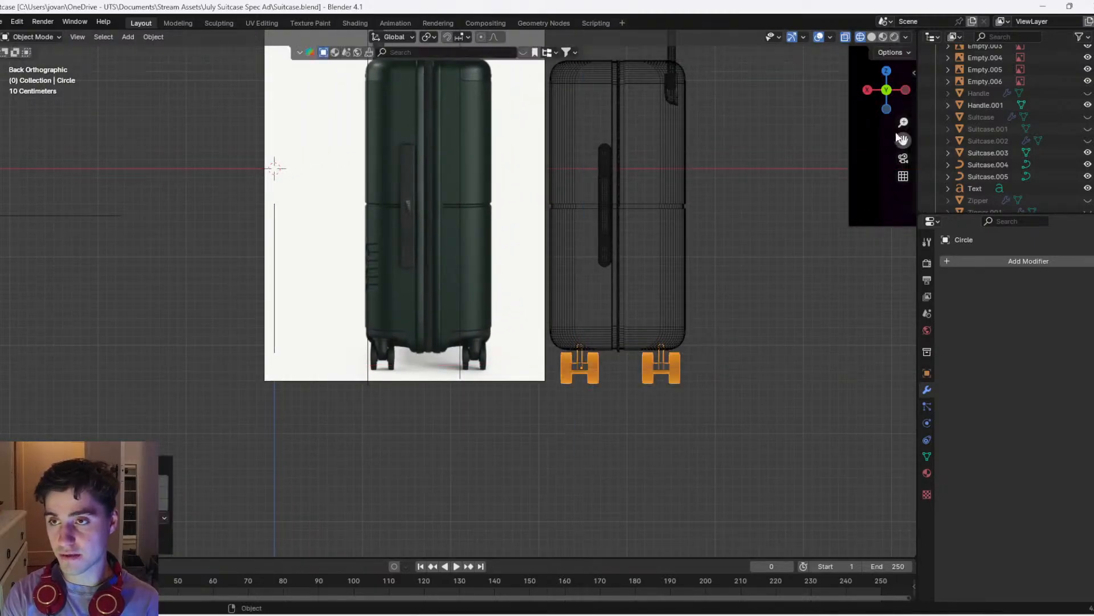
# Try to rotate the pair of casters by 180 degrees about Z in Edit Mode from the left view
pyautogui.click(905, 91)
pyautogui.press('Tab')
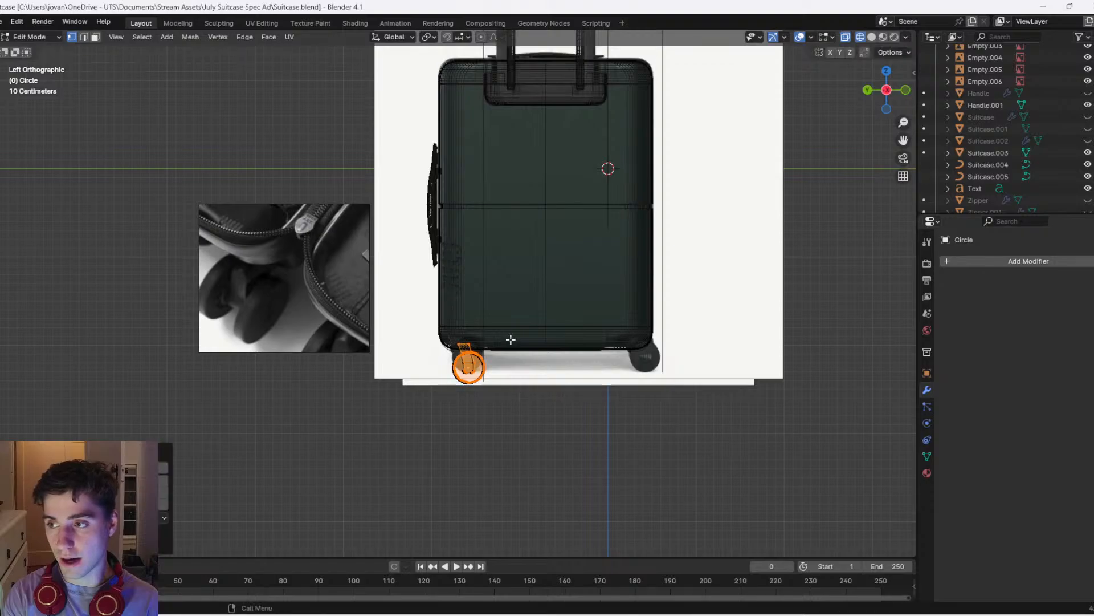
pyautogui.press('r')
pyautogui.press('z')
pyautogui.press('1')
pyautogui.press('8')
pyautogui.press('0')
pyautogui.press('Return')
pyautogui.press('g')
pyautogui.press('x')
pyautogui.rightClick(614, 344)
# Duplicate the pair of casters along Y to the far end of the suitcase and leave Edit Mode
pyautogui.hotkey('shift', 'd')
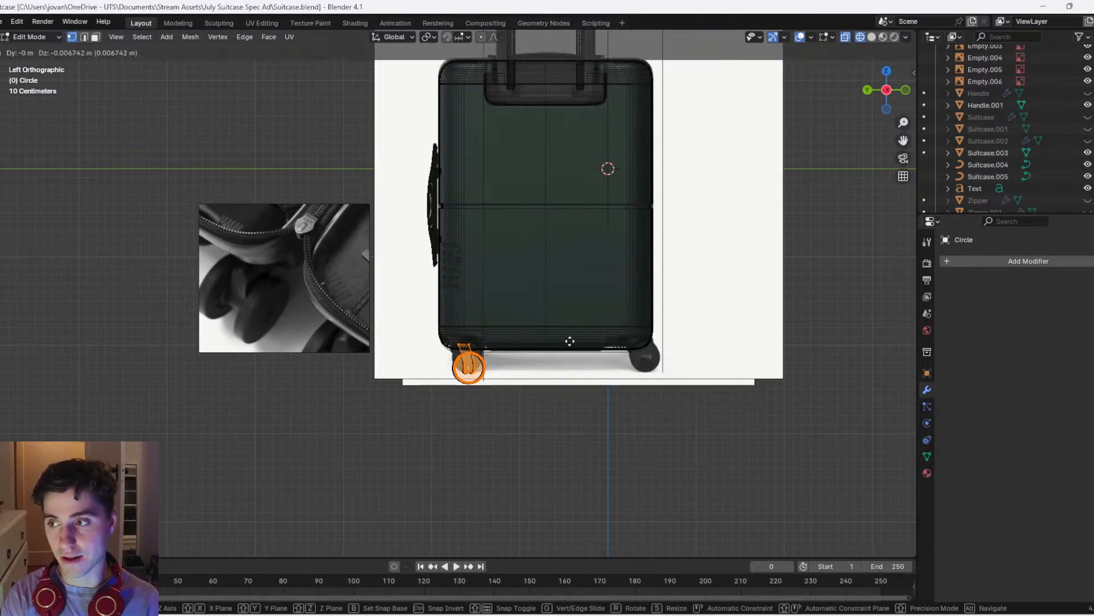
pyautogui.press('y')
pyautogui.click(740, 331)
pyautogui.press('Tab')
# Adjust the height of all casters along Z against the suitcase's base, viewing them in solid shading
pyautogui.click(500, 429)
pyautogui.moveTo(500, 428)
pyautogui.mouseDown(button='middle')
pyautogui.moveTo(590, 406)
pyautogui.moveTo(535, 398)
pyautogui.moveTo(538, 378)
pyautogui.moveTo(487, 403)
pyautogui.mouseUp(button='middle')
pyautogui.hotkey('shift', 'z')
pyautogui.click(487, 398)
pyautogui.press('g')
pyautogui.press('z')
pyautogui.click(486, 397)
pyautogui.scroll(2, 486, 396)
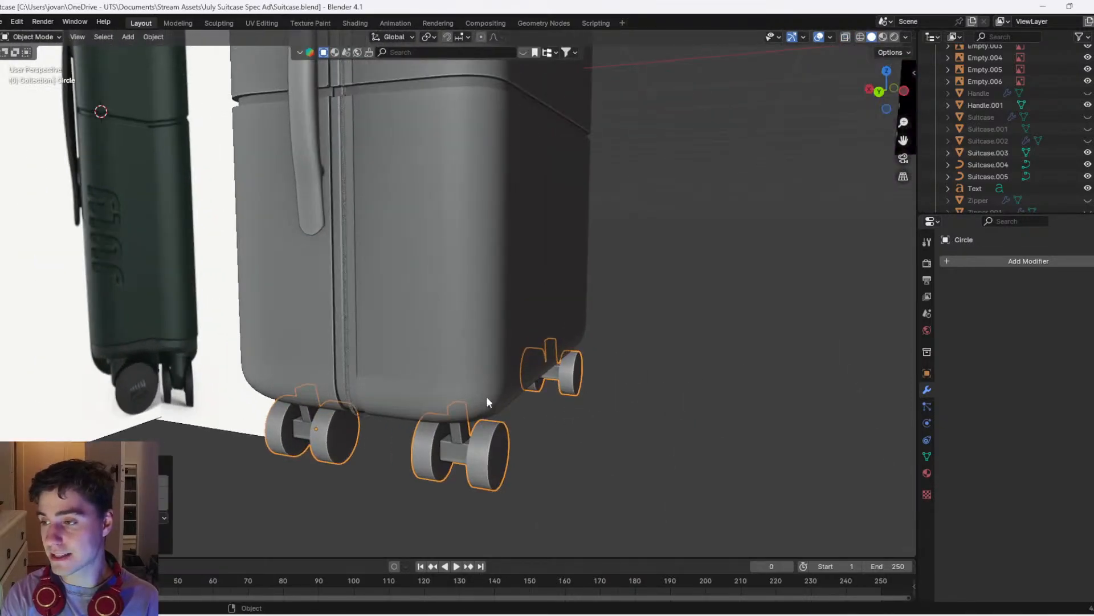
# Delete the duplicated casters' vertices in wireframe, keeping only the original caster at one corner of the suitcase
pyautogui.scroll(-4, 504, 418)
pyautogui.hotkey('shift', 'z')
pyautogui.press('Tab')
pyautogui.moveTo(503, 384); pyautogui.dragTo(532, 401, button='middle')
pyautogui.press('z')
pyautogui.click(433, 418)
pyautogui.moveTo(538, 422); pyautogui.dragTo(406, 270)
pyautogui.press('x')
pyautogui.click(410, 275)
pyautogui.moveTo(453, 328); pyautogui.dragTo(435, 339, button='middle')
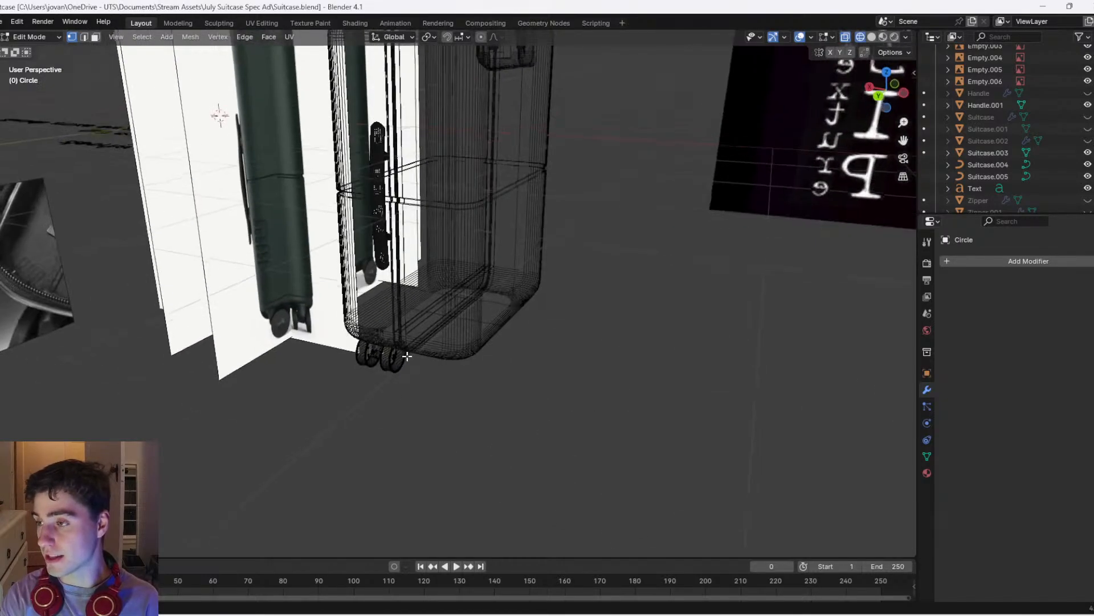
# Add a Mirror modifier to the caster, set its axis to Y instead of X, and select the whole mesh
pyautogui.press('Tab')
pyautogui.click(965, 260)
pyautogui.write('mirr')
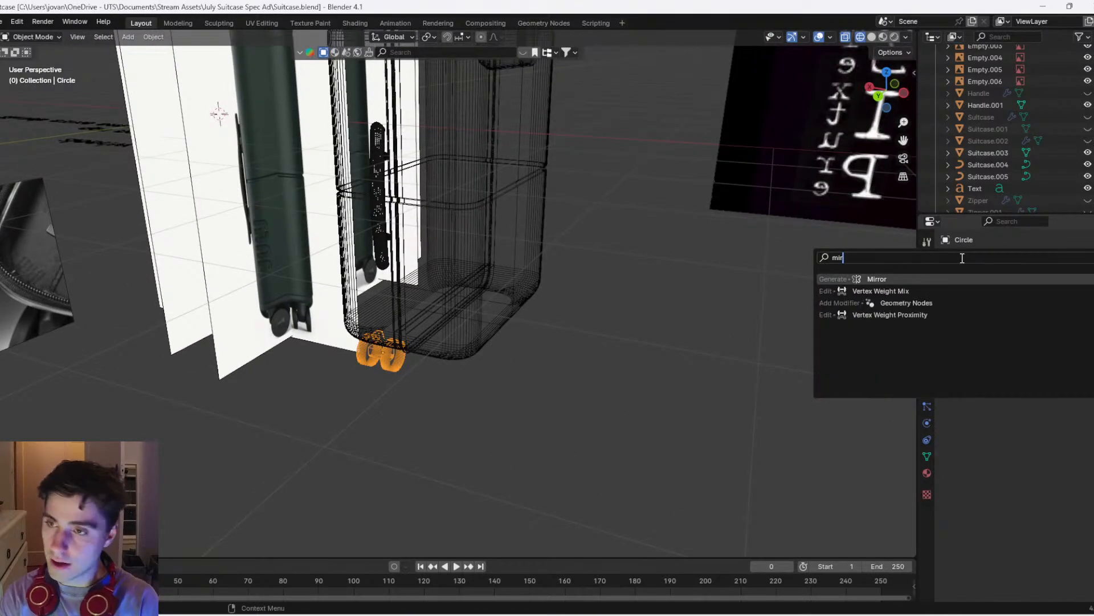
pyautogui.press('Return')
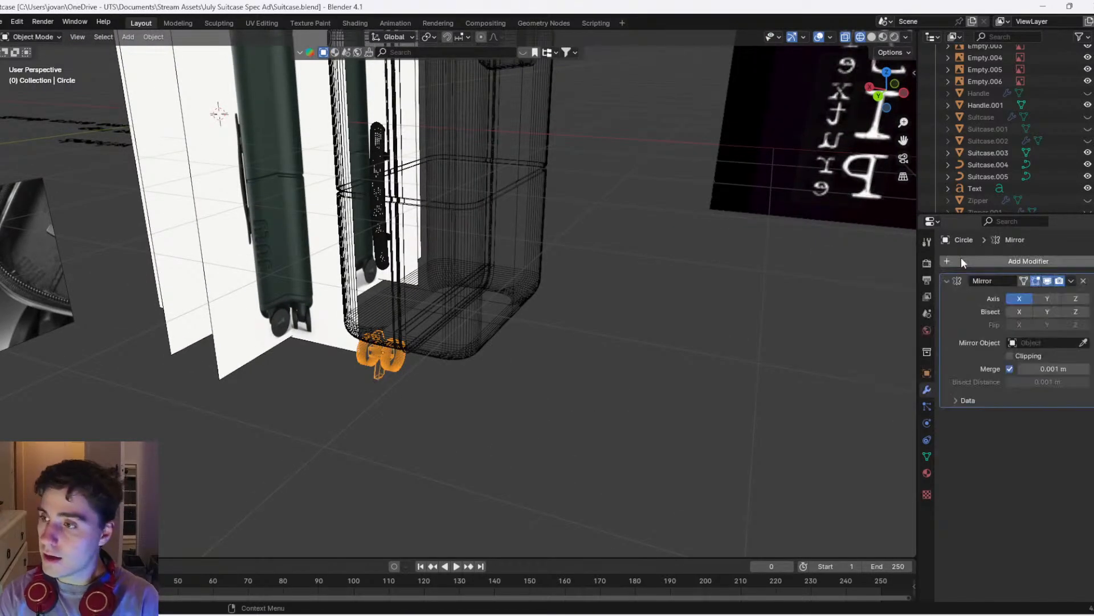
pyautogui.click(1020, 311)
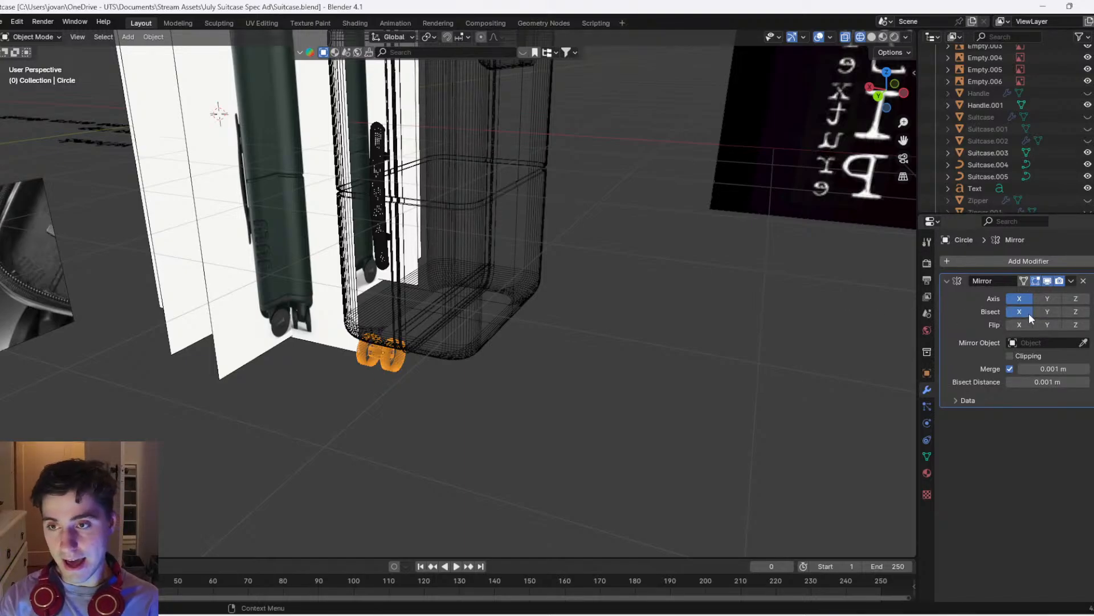
pyautogui.click(1028, 312)
pyautogui.click(1024, 299)
pyautogui.click(878, 96)
pyautogui.press('Tab')
pyautogui.press('a')
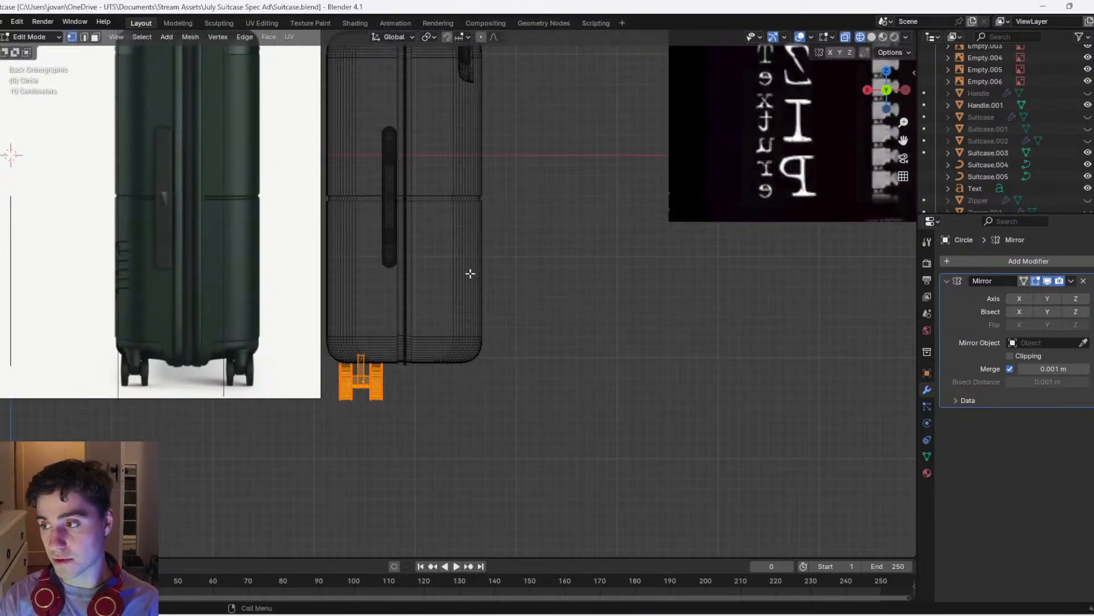
pyautogui.click(1047, 298)
pyautogui.press('g')
pyautogui.press('x')
pyautogui.rightClick(539, 332)
pyautogui.press('g')
pyautogui.rightClick(516, 333)
pyautogui.moveTo(591, 314); pyautogui.dragTo(450, 341, button='middle')
pyautogui.press('g')
pyautogui.press('x')
pyautogui.rightClick(476, 355)
pyautogui.press('Tab')
pyautogui.press('g')
pyautogui.press('x')
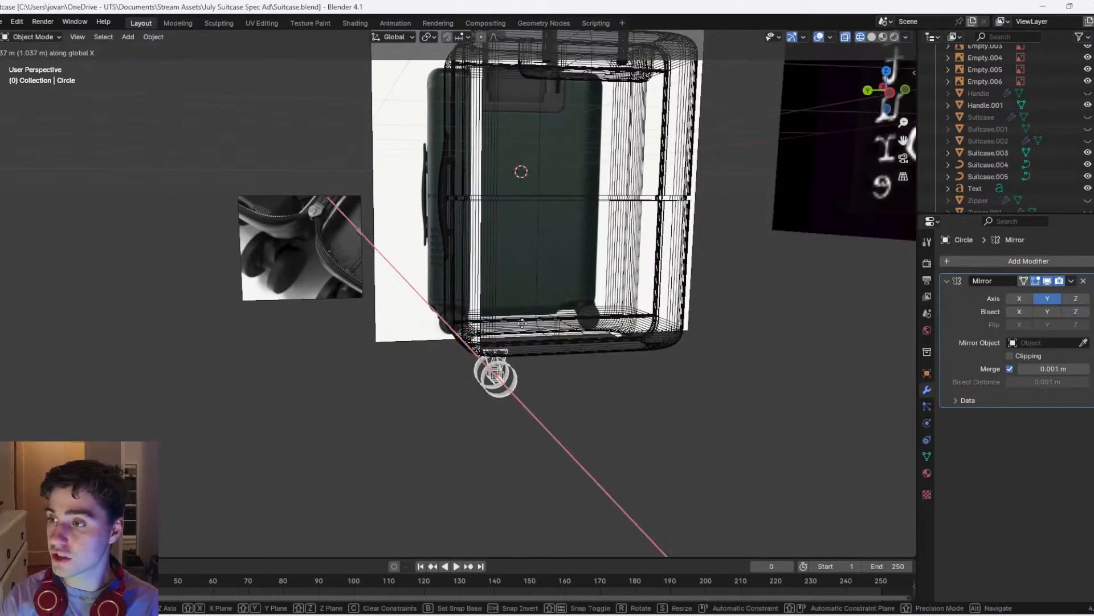
pyautogui.rightClick(521, 322)
pyautogui.press('Tab')
pyautogui.press('ctrl+KP_3')
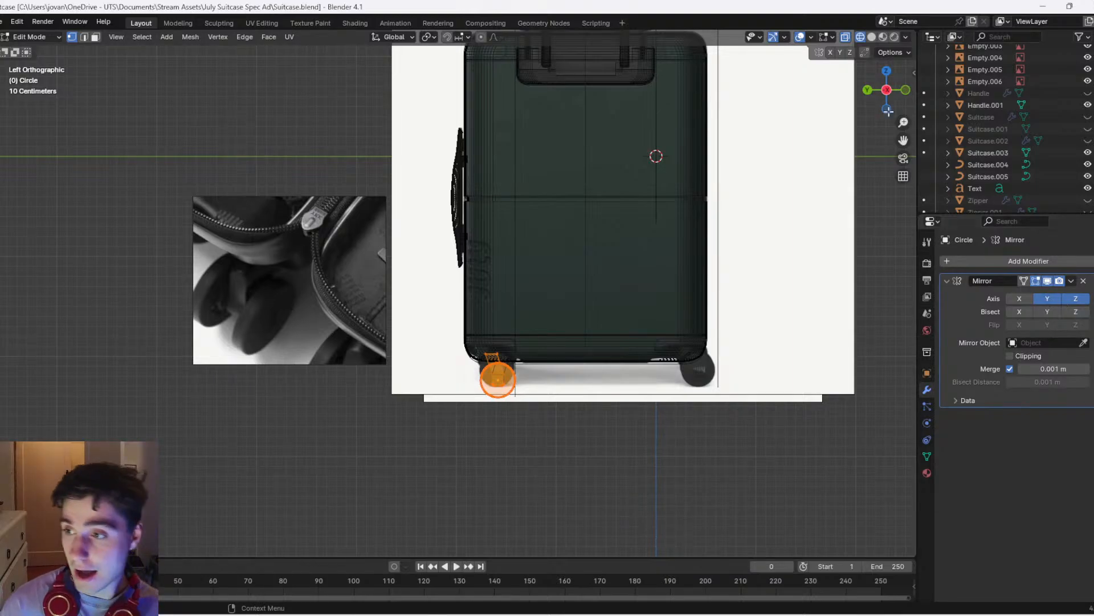
pyautogui.scroll(3, 445, 396)
pyautogui.press('h')
pyautogui.press('u')
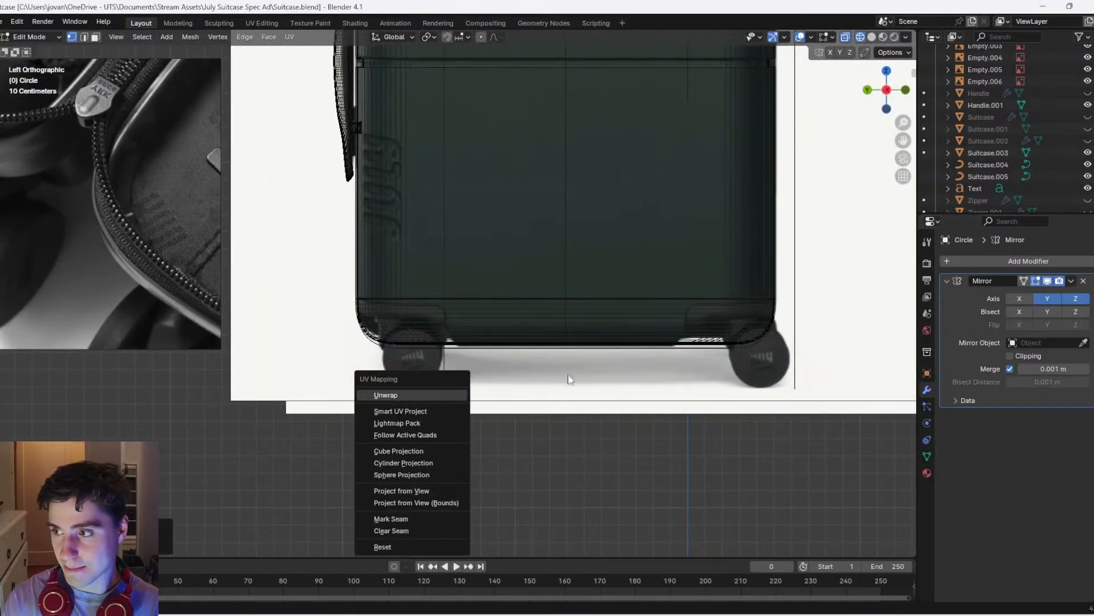
pyautogui.hotkey('ctrl', 'z')
pyautogui.press('g')
pyautogui.rightClick(443, 385)
# From the left view, move the caster mesh away from its origin along Y to separate it from its mirrored copy
pyautogui.moveTo(443, 386); pyautogui.dragTo(440, 396, button='middle')
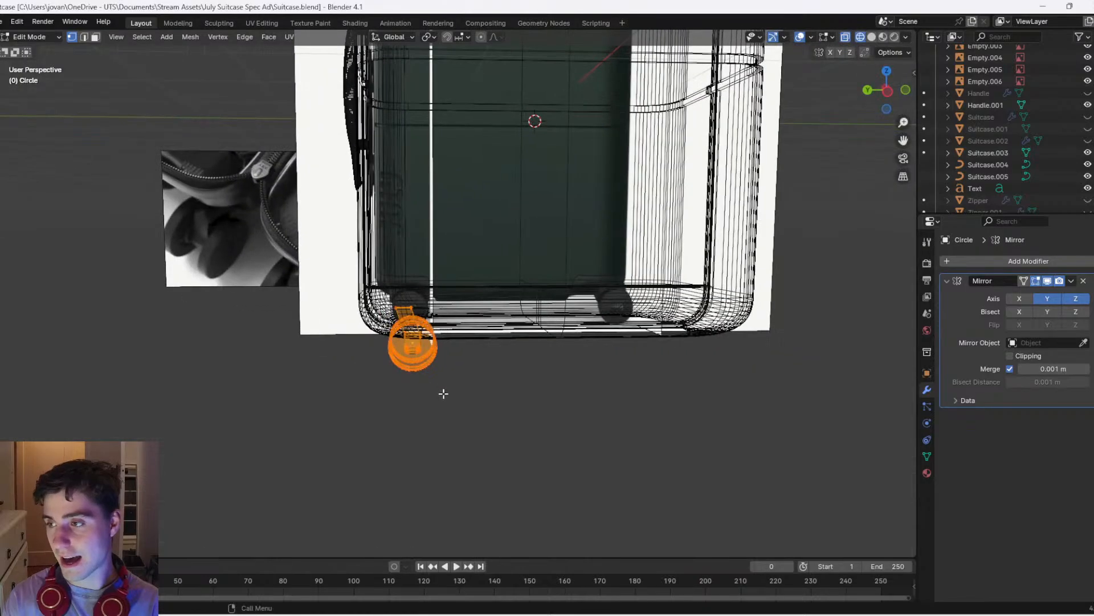
pyautogui.click(887, 92)
pyautogui.press('Tab')
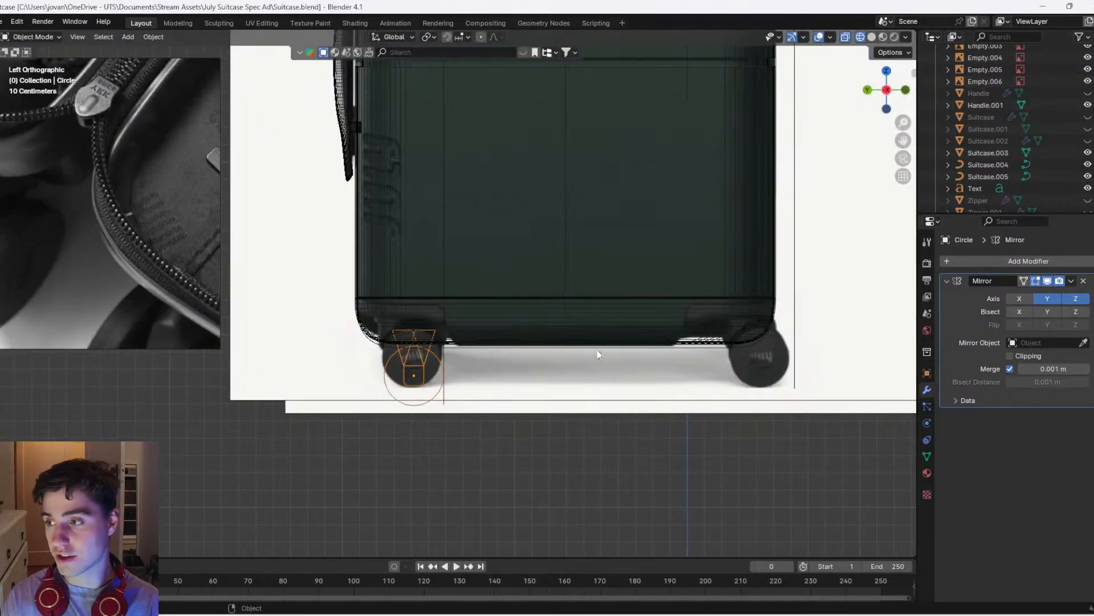
pyautogui.press('Tab')
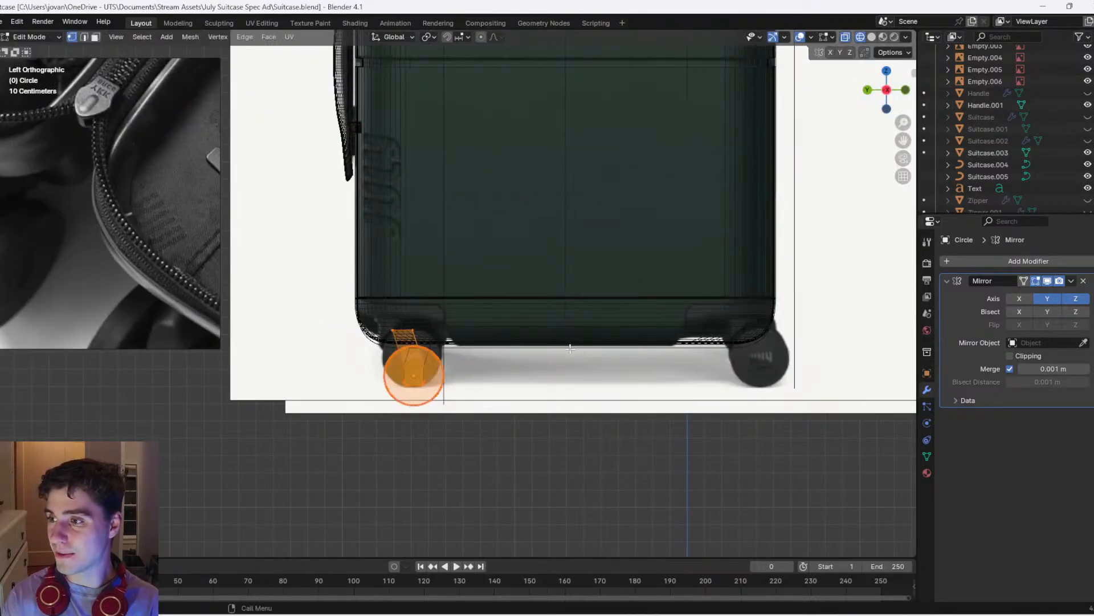
pyautogui.press('g')
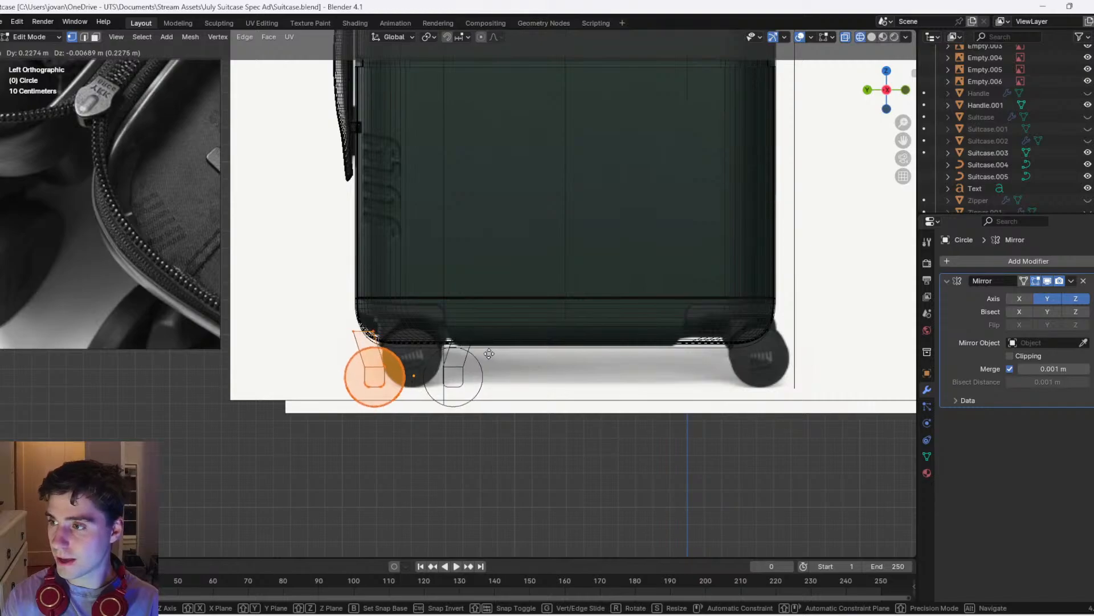
pyautogui.click(407, 356)
# Move the caster object towards the suitcase's centre and shift its mesh about 0.21 m along Y to widen the spacing
pyautogui.press('Tab')
pyautogui.press('g')
pyautogui.click(579, 356)
pyautogui.press('Tab')
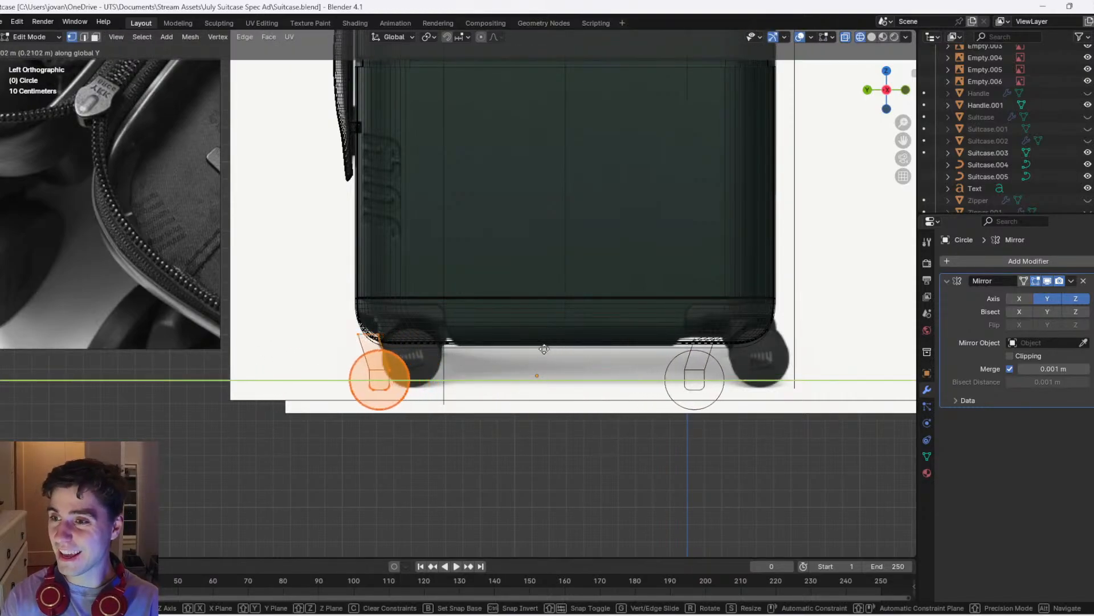
pyautogui.click(545, 350)
pyautogui.press('Tab')
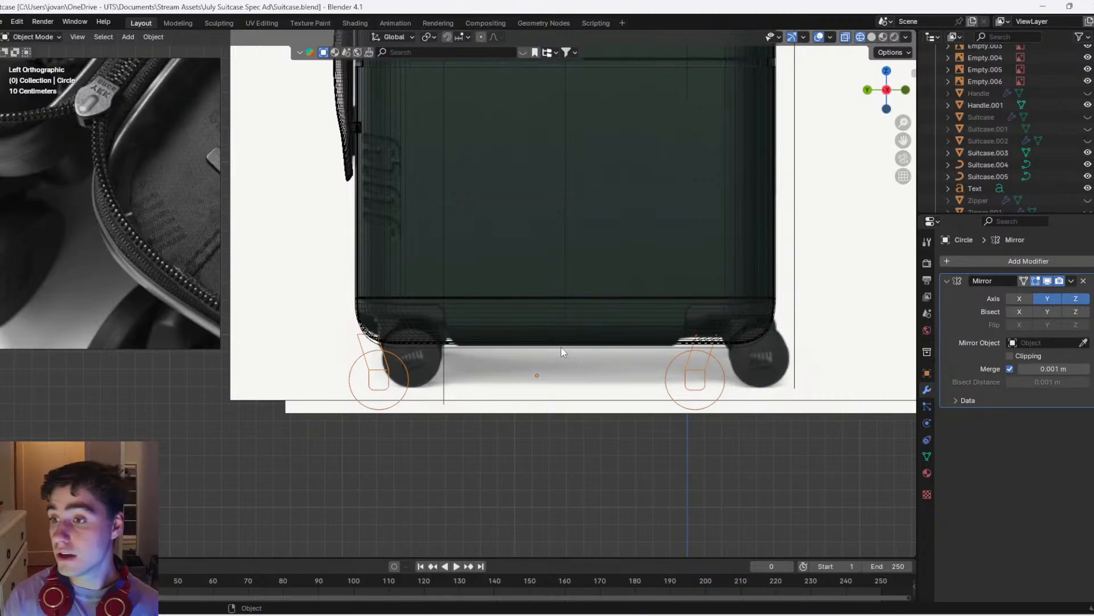
# Move the mirrored casters along Y and Z to align them with the wheels in the side reference
pyautogui.press('g')
pyautogui.press('y')
pyautogui.press('z')
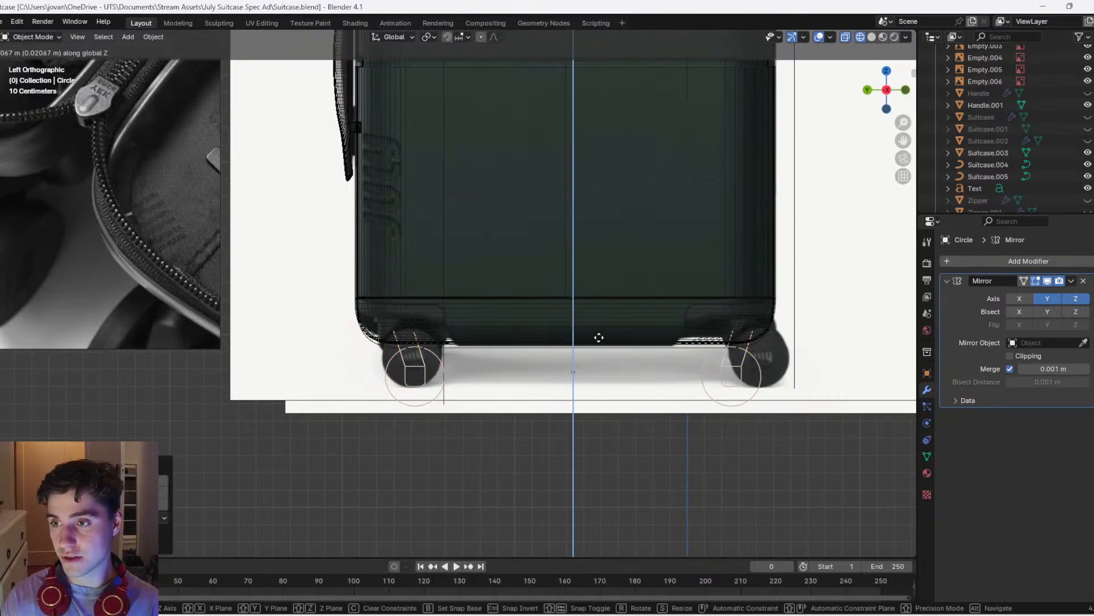
pyautogui.click(598, 344)
# From the back view, move the caster mesh away from its origin along X to separate the mirrored pair, then leave Edit Mode
pyautogui.click(867, 89)
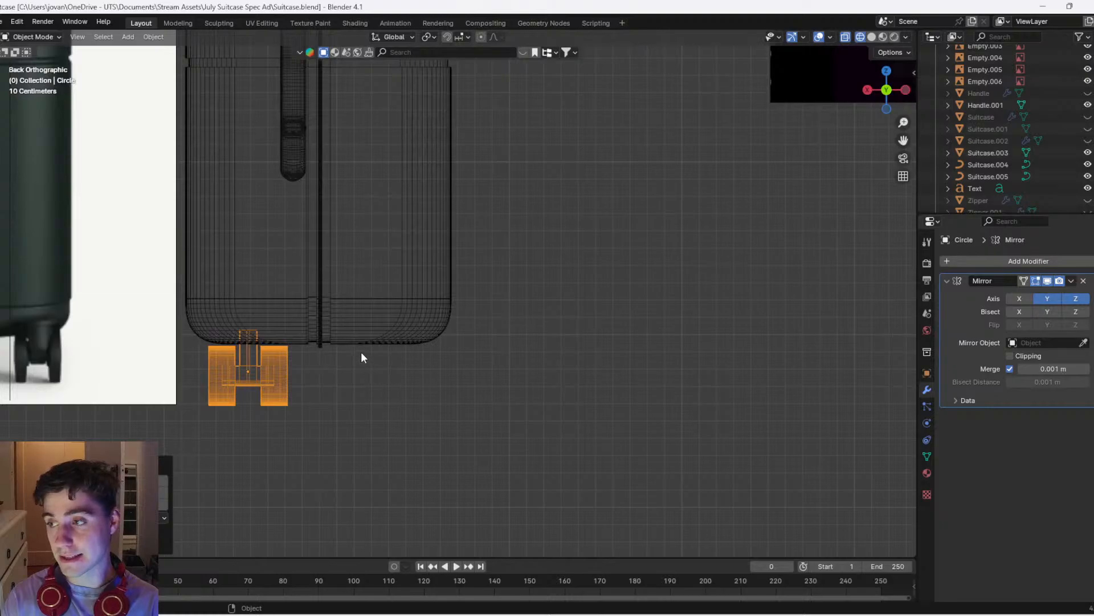
pyautogui.press('Tab')
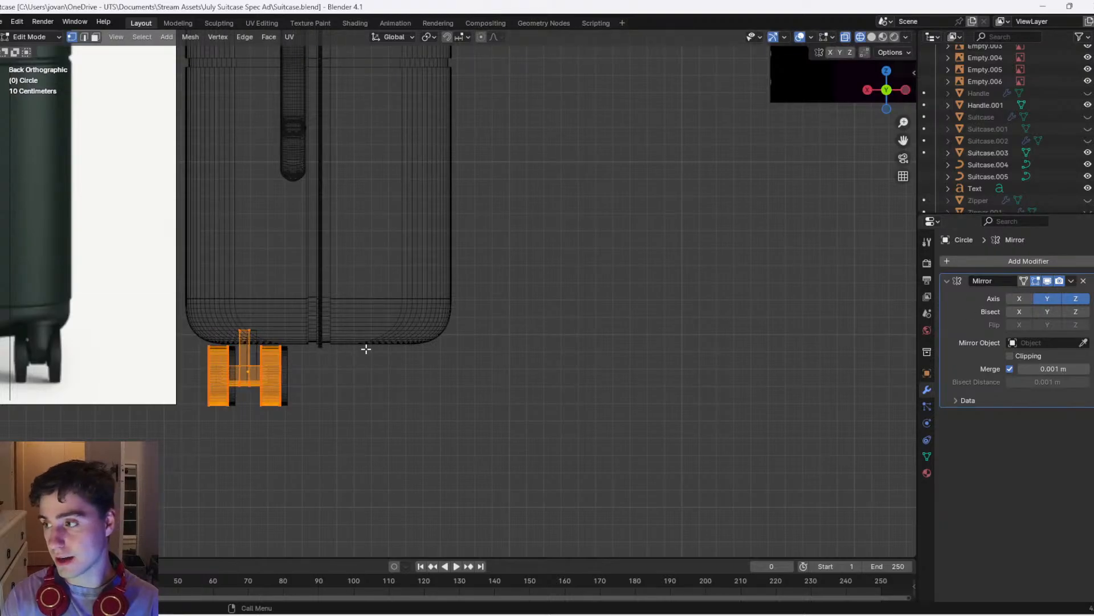
pyautogui.press('g')
pyautogui.press('x')
pyautogui.click(464, 342)
pyautogui.press('Tab')
# Centre the mirrored casters under the suitcase along X and lower them slightly along Z
pyautogui.press('g')
pyautogui.press('y')
pyautogui.press('x')
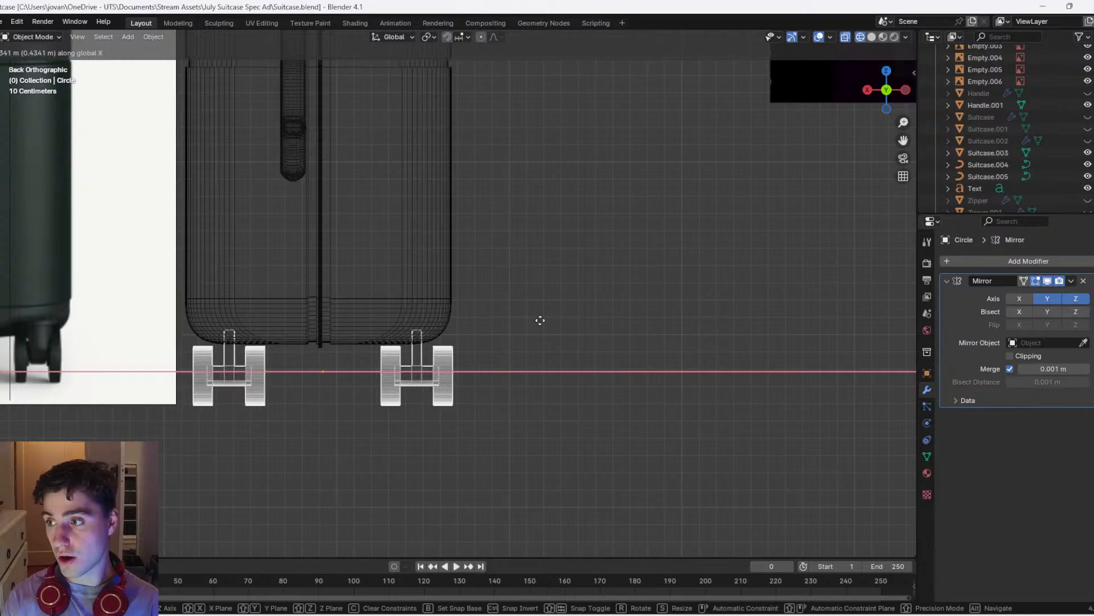
pyautogui.click(540, 320)
pyautogui.press('g')
pyautogui.press('x')
pyautogui.click(537, 320)
pyautogui.press('g')
pyautogui.press('z')
pyautogui.click(537, 323)
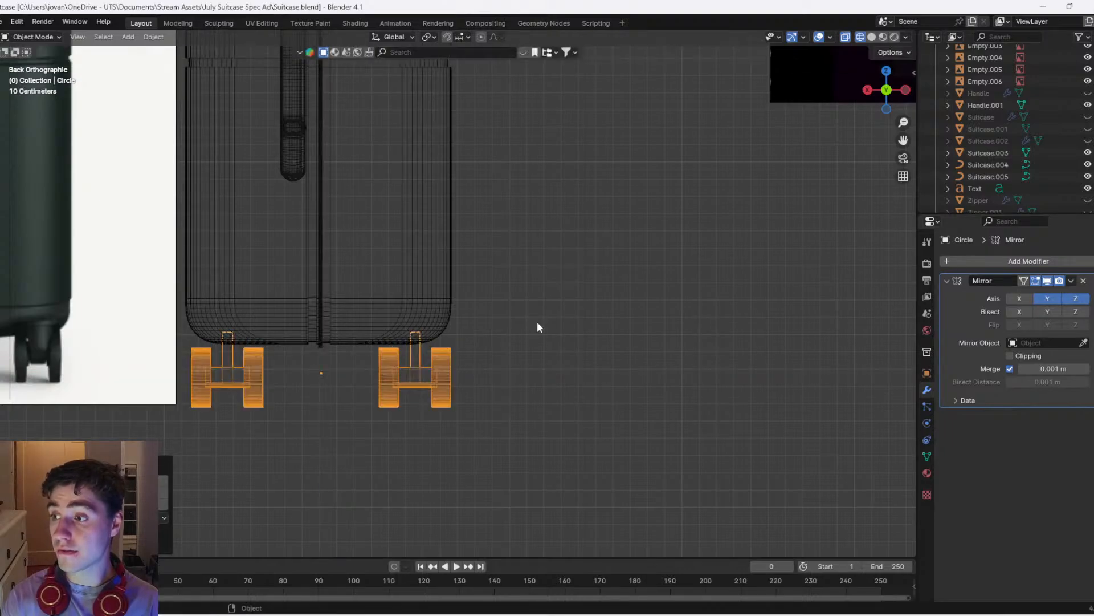
# Select both wheels of the source caster in Edit Mode, scale them down slightly and widen them along X
pyautogui.press('Tab')
pyautogui.moveTo(490, 438); pyautogui.dragTo(432, 328)
pyautogui.scroll(1, 472, 372)
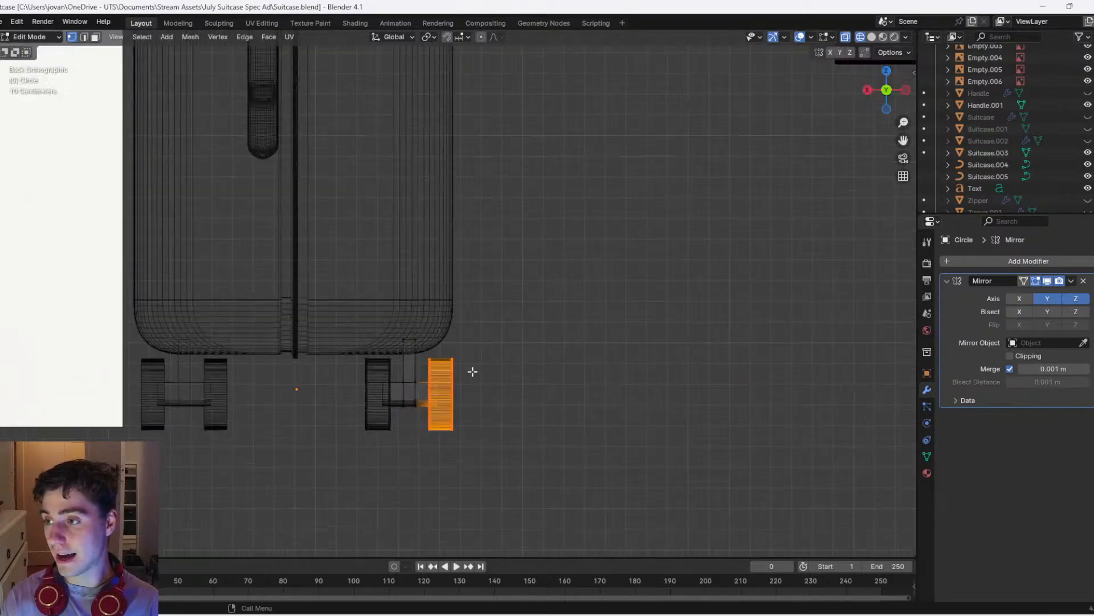
pyautogui.click(399, 439)
pyautogui.press('l')
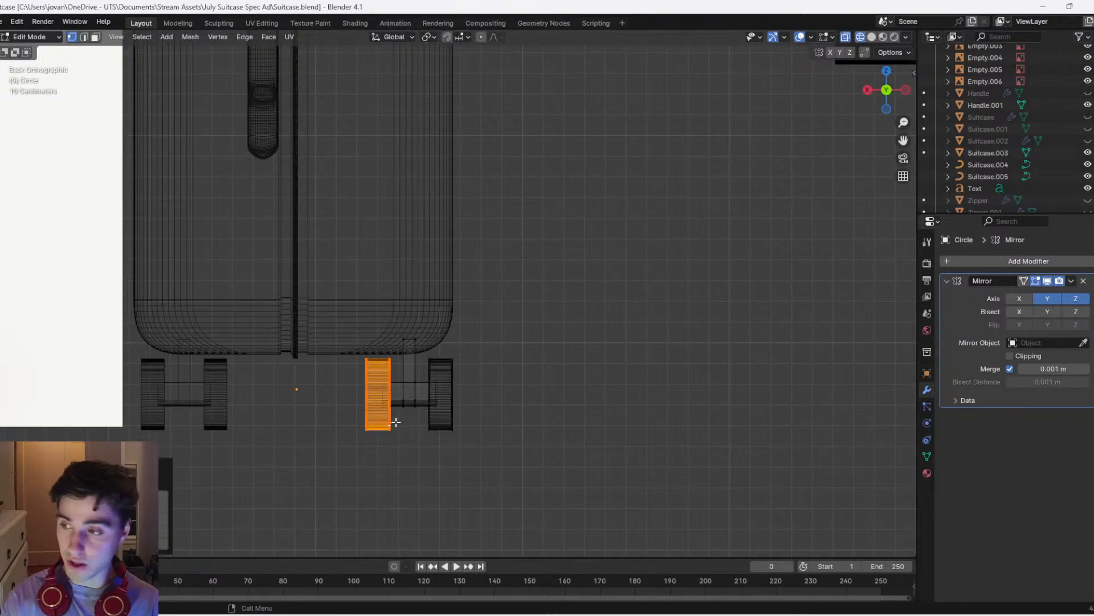
pyautogui.press('l')
pyautogui.press('s')
pyautogui.press('y')
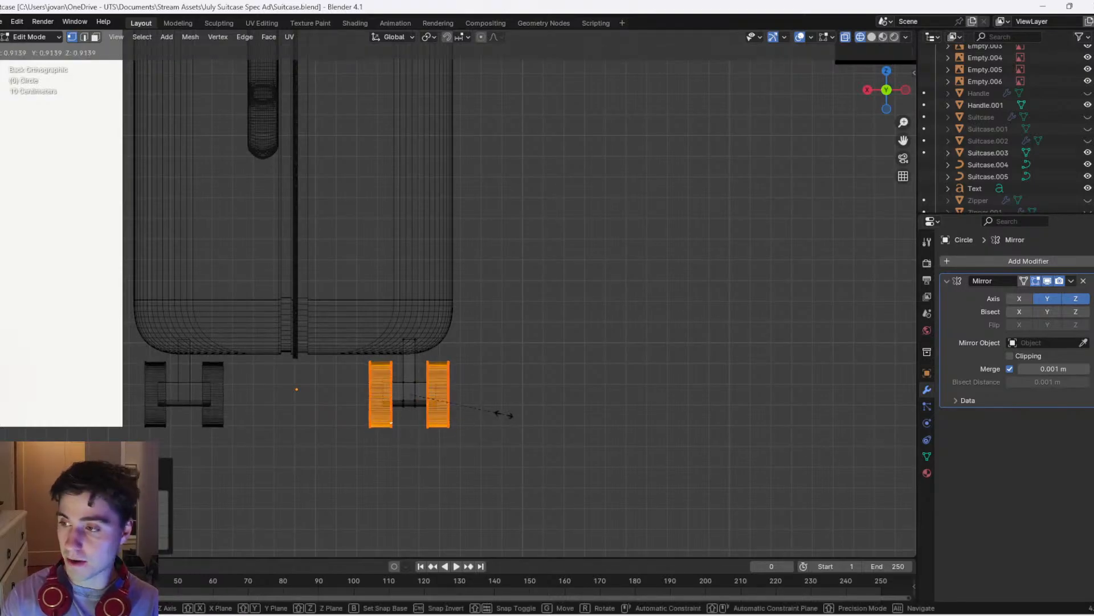
pyautogui.rightClick(502, 402)
pyautogui.press('s')
pyautogui.press('x')
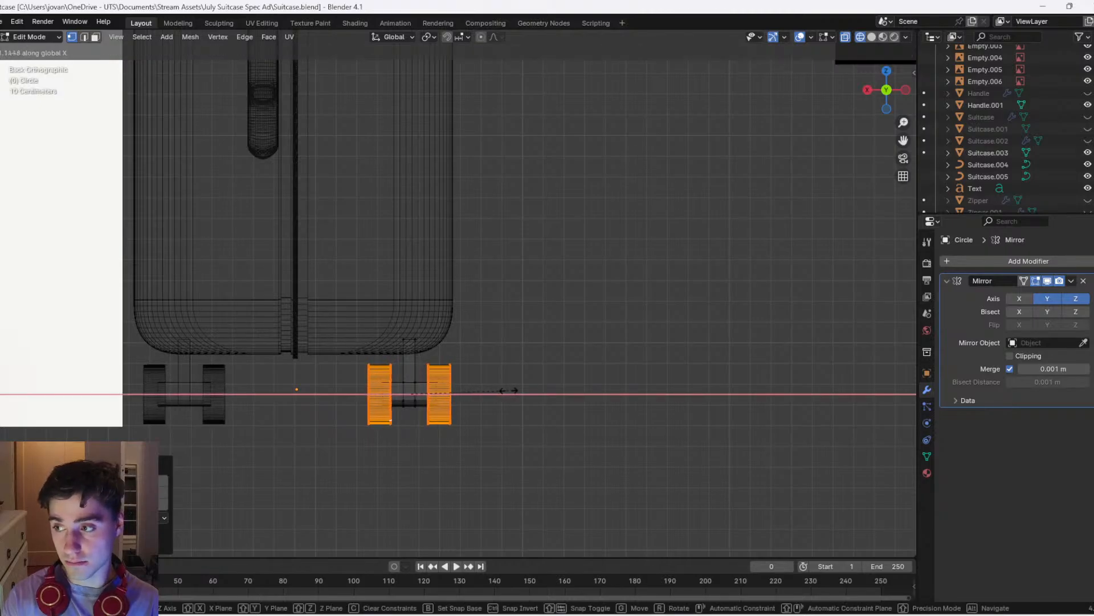
pyautogui.click(528, 383)
# Select the caster's outer wheel and move it along X closer to the strut
pyautogui.moveTo(496, 434); pyautogui.dragTo(429, 354)
pyautogui.scroll(3, 438, 476)
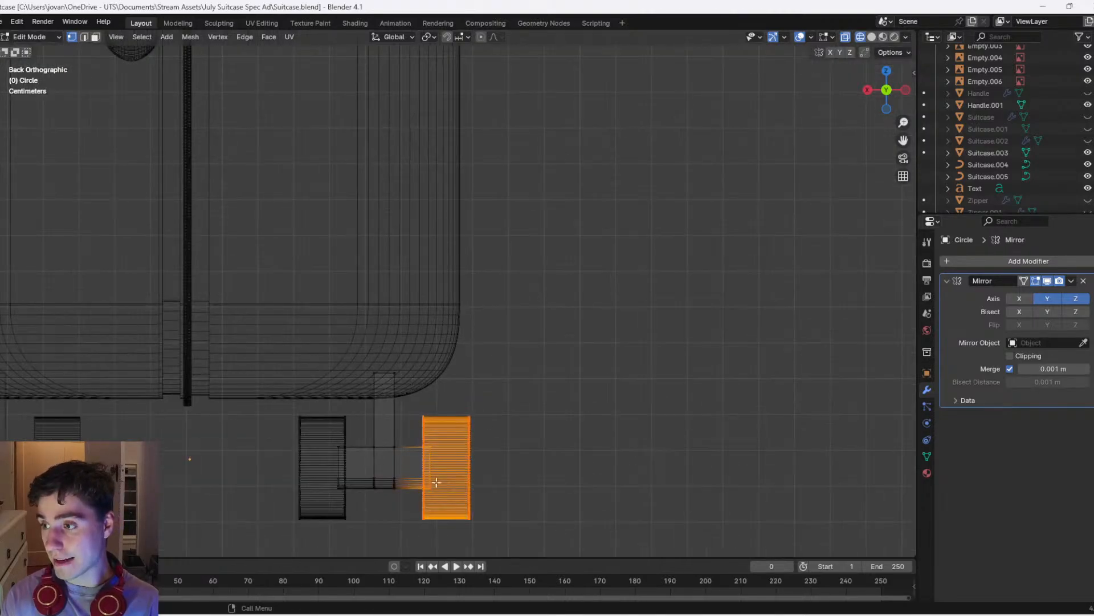
pyautogui.keyDown('ctrl'); pyautogui.keyDown('shift'); pyautogui.moveTo(436, 429); pyautogui.dragTo(435, 428, button='right'); pyautogui.keyUp('shift'); pyautogui.keyUp('ctrl')
pyautogui.press('g')
pyautogui.press('y')
pyautogui.rightClick(516, 451)
pyautogui.press('g')
pyautogui.press('y')
pyautogui.rightClick(449, 491)
pyautogui.press('g')
pyautogui.press('x')
pyautogui.click(430, 493)
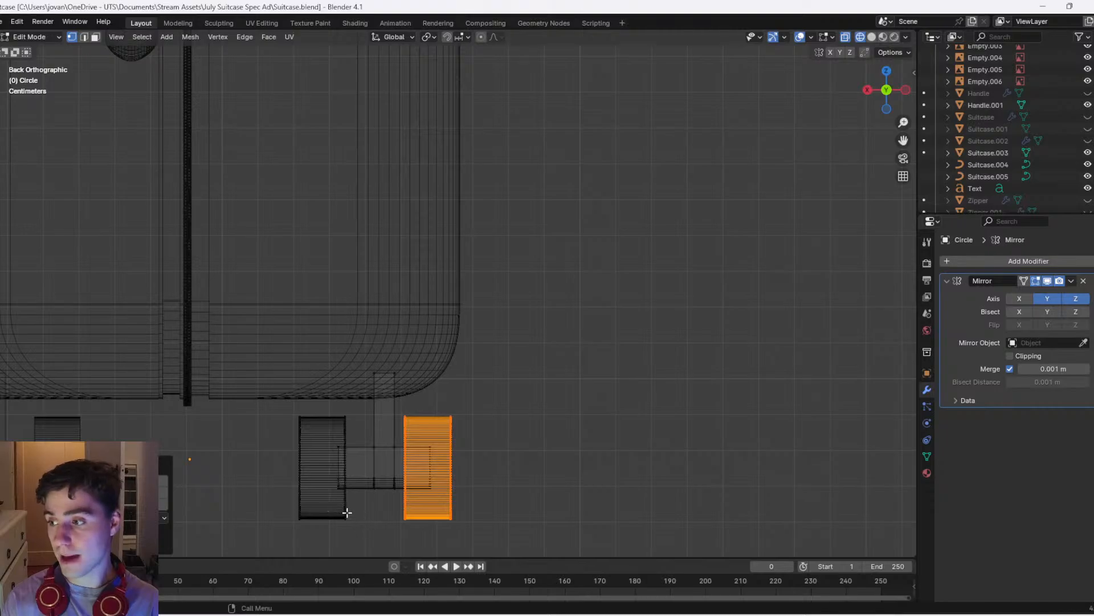
# Move the caster's inner wheel about 0.035 m along X towards the strut and leave Edit Mode
pyautogui.hotkey('alt', 'a')
pyautogui.press('l')
pyautogui.press('g')
pyautogui.press('x')
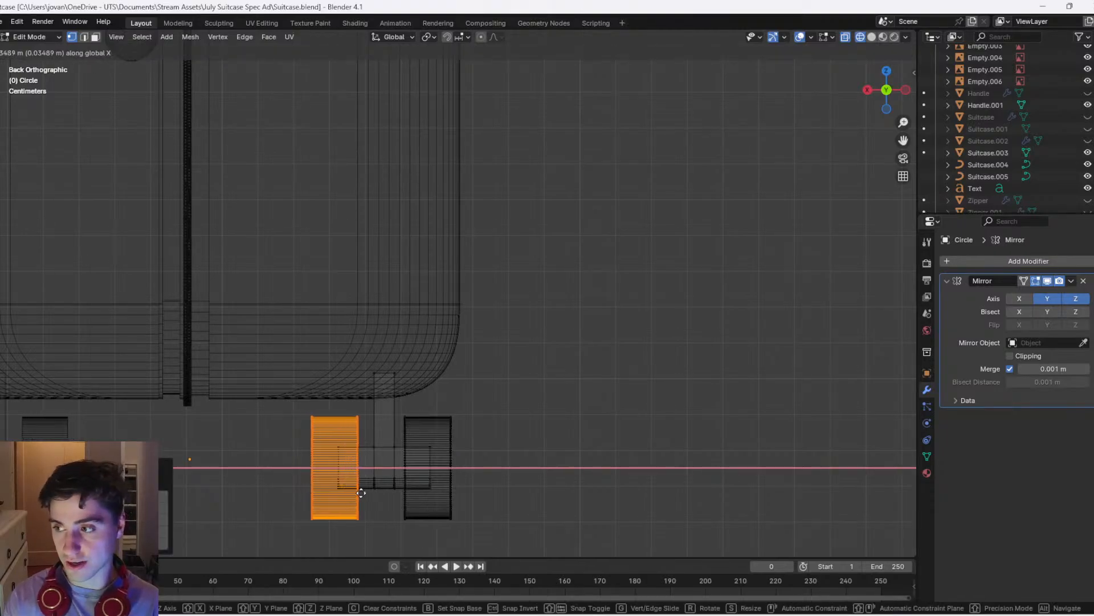
pyautogui.click(362, 486)
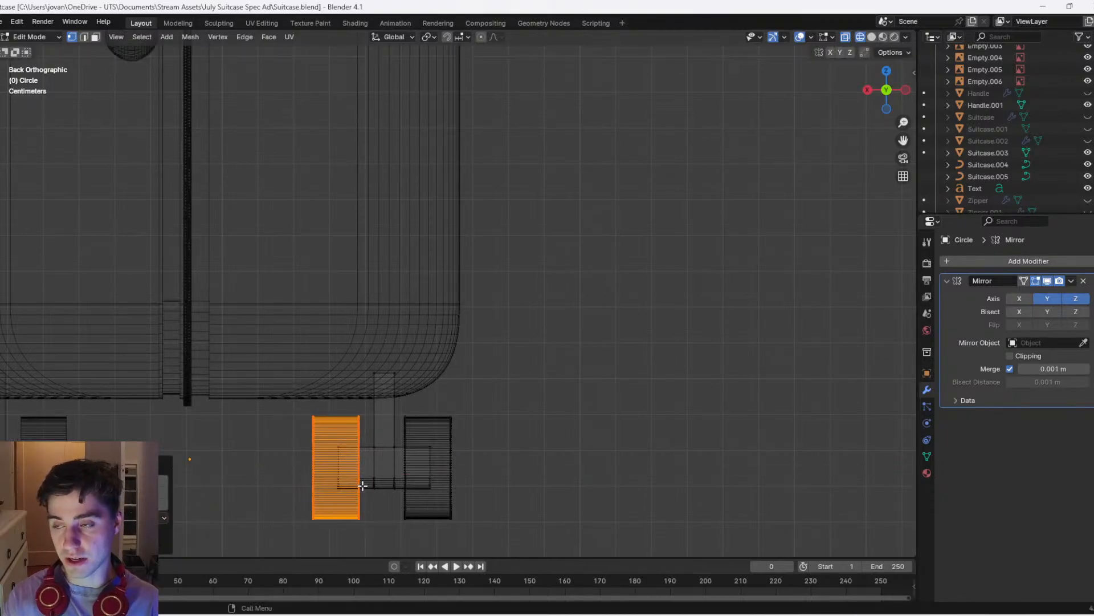
pyautogui.press('Tab')
pyautogui.scroll(-3, 459, 406)
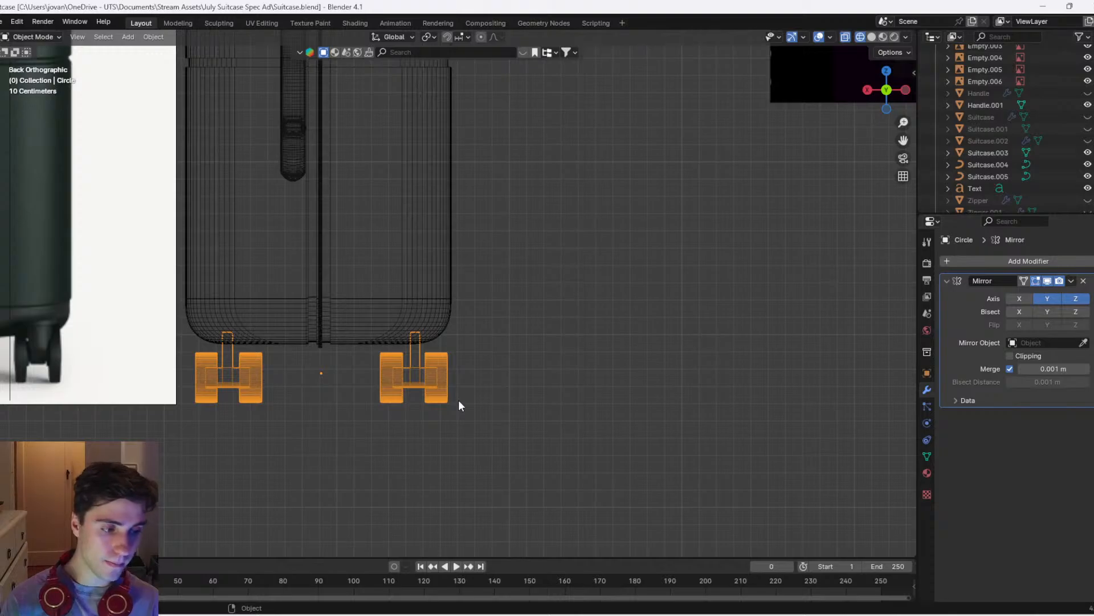
pyautogui.scroll(-3, 479, 391)
pyautogui.scroll(3, 469, 371)
# In solid shading, select the flat outward-facing faces of both wheels on the source caster
pyautogui.moveTo(470, 370); pyautogui.dragTo(497, 376, button='middle')
pyautogui.hotkey('shift', 'z')
pyautogui.scroll(6, 576, 372)
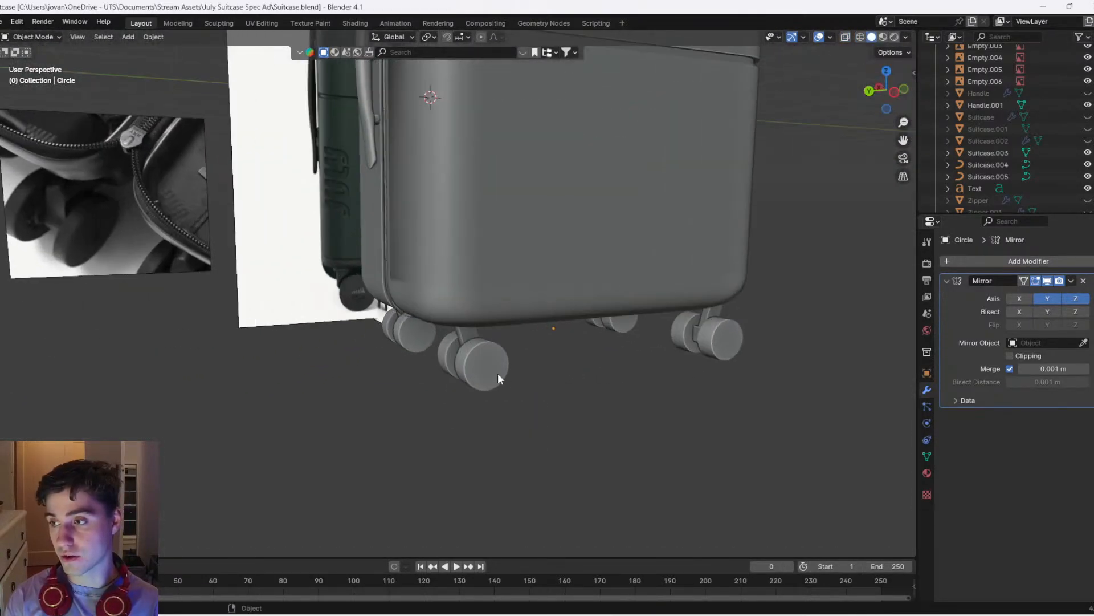
pyautogui.press('Tab')
pyautogui.press('3')
pyautogui.click(530, 411)
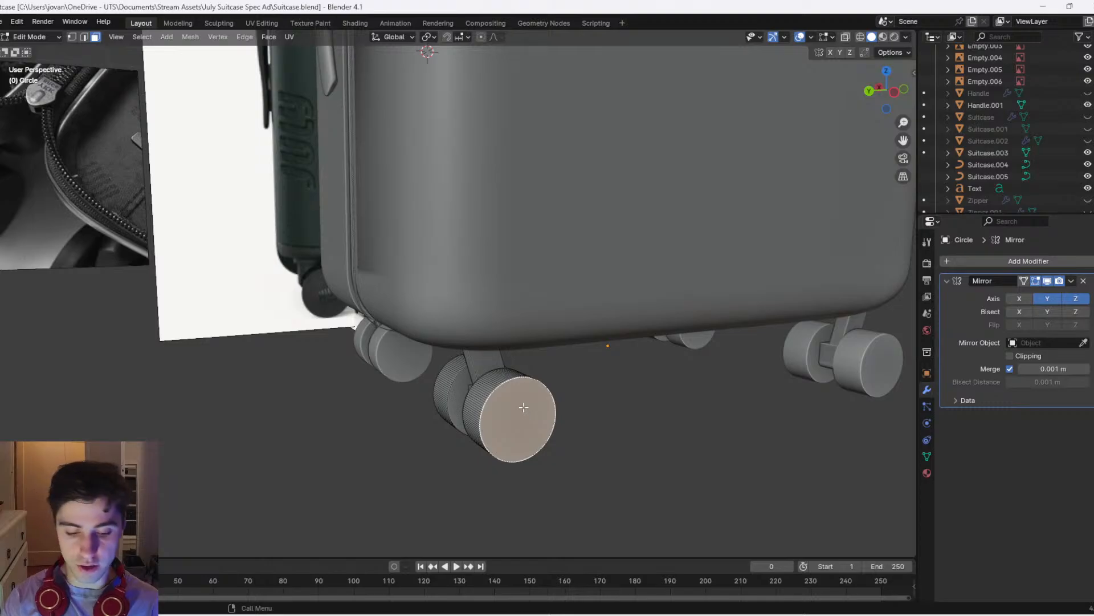
pyautogui.moveTo(549, 398); pyautogui.dragTo(699, 393, button='middle')
pyautogui.moveTo(510, 434); pyautogui.dragTo(541, 436, button='middle')
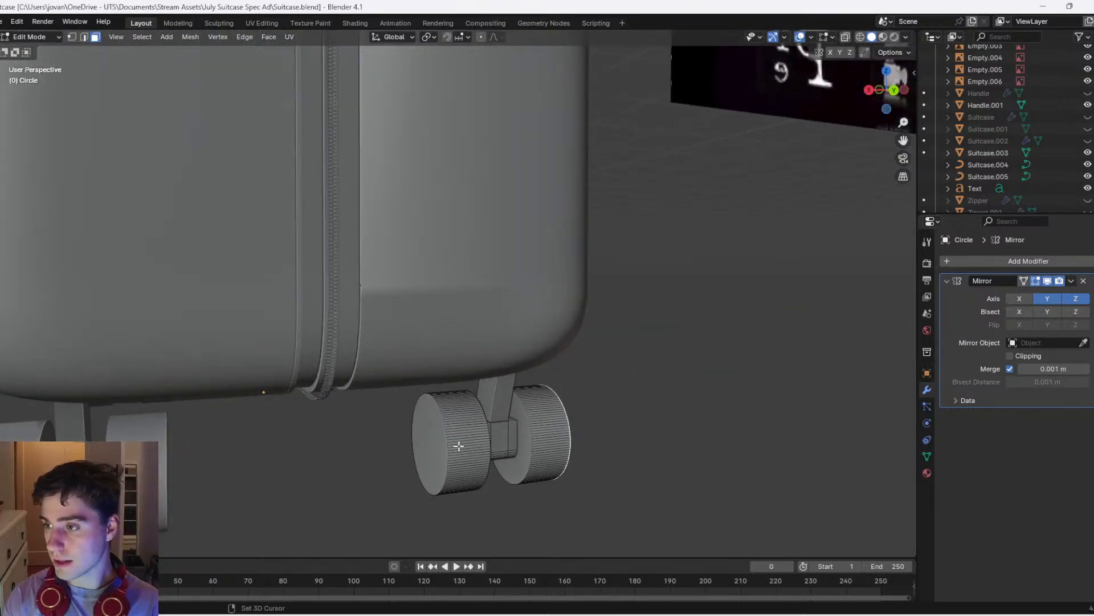
pyautogui.keyDown('shift'); pyautogui.click(429, 444); pyautogui.keyUp('shift')
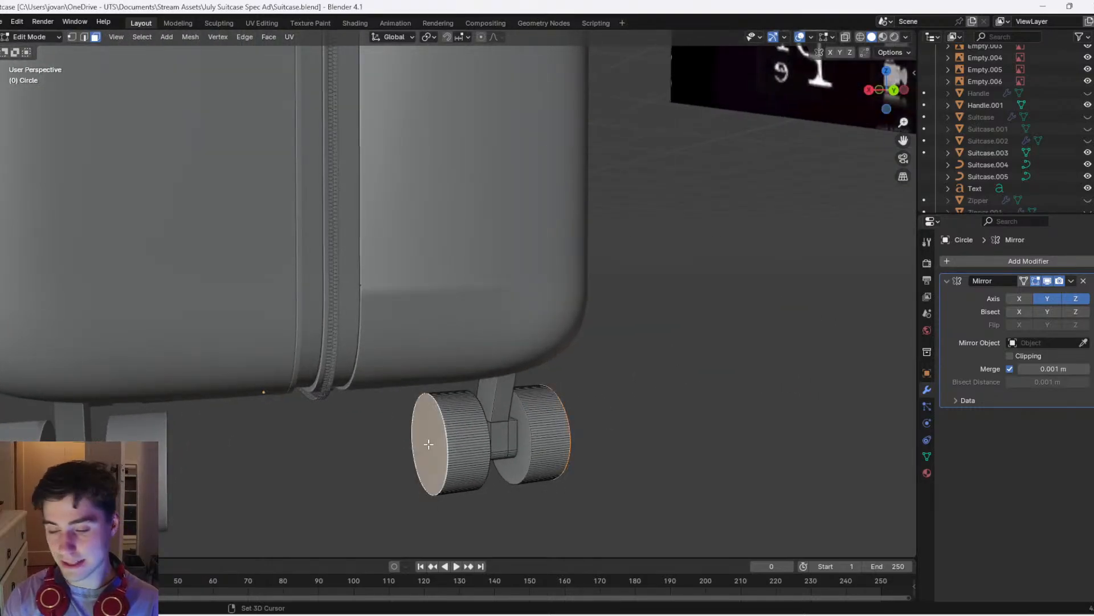
# Try to extrude, inset and scale the two outward-facing wheel faces around their shared median point
pyautogui.press('e')
pyautogui.rightClick(659, 415)
pyautogui.press('s')
pyautogui.click(655, 416)
pyautogui.press('e')
pyautogui.rightClick(655, 414)
pyautogui.press('g')
pyautogui.press('x')
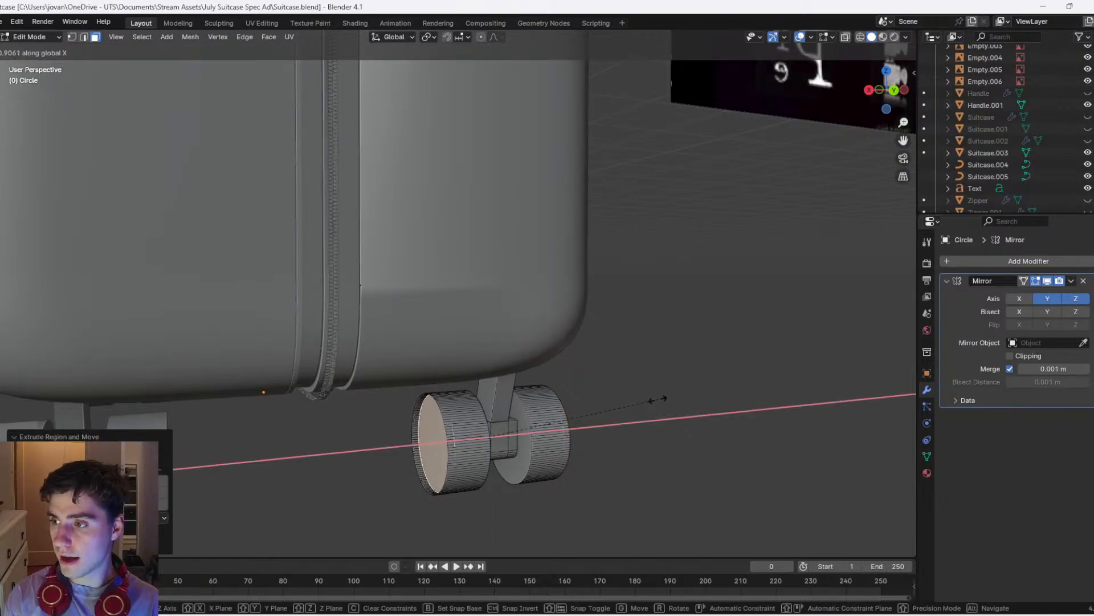
pyautogui.rightClick(660, 399)
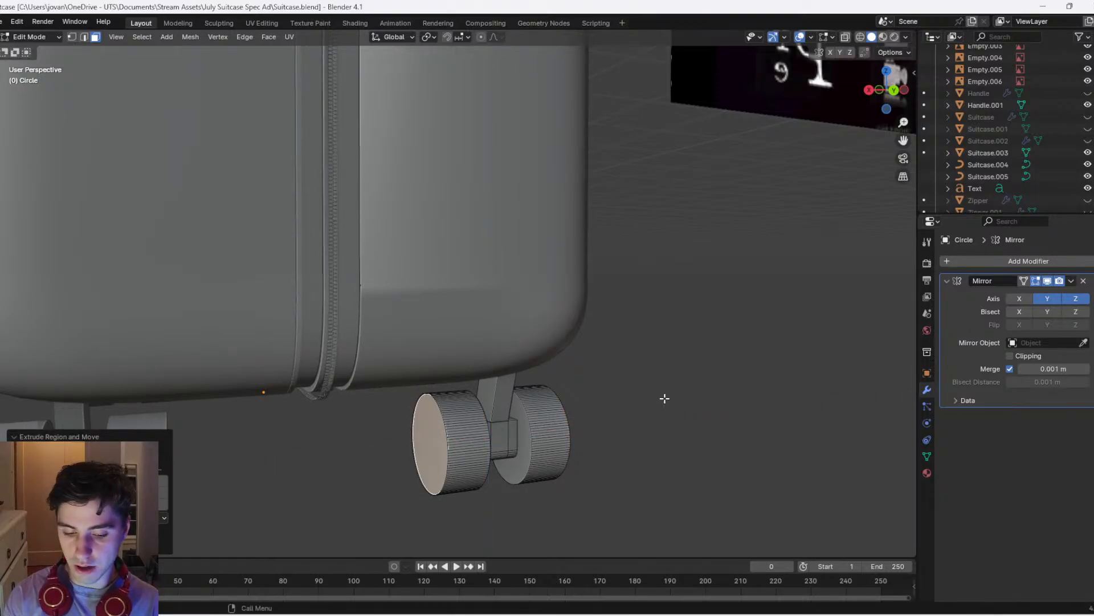
pyautogui.press('i')
pyautogui.rightClick(631, 400)
pyautogui.press('s')
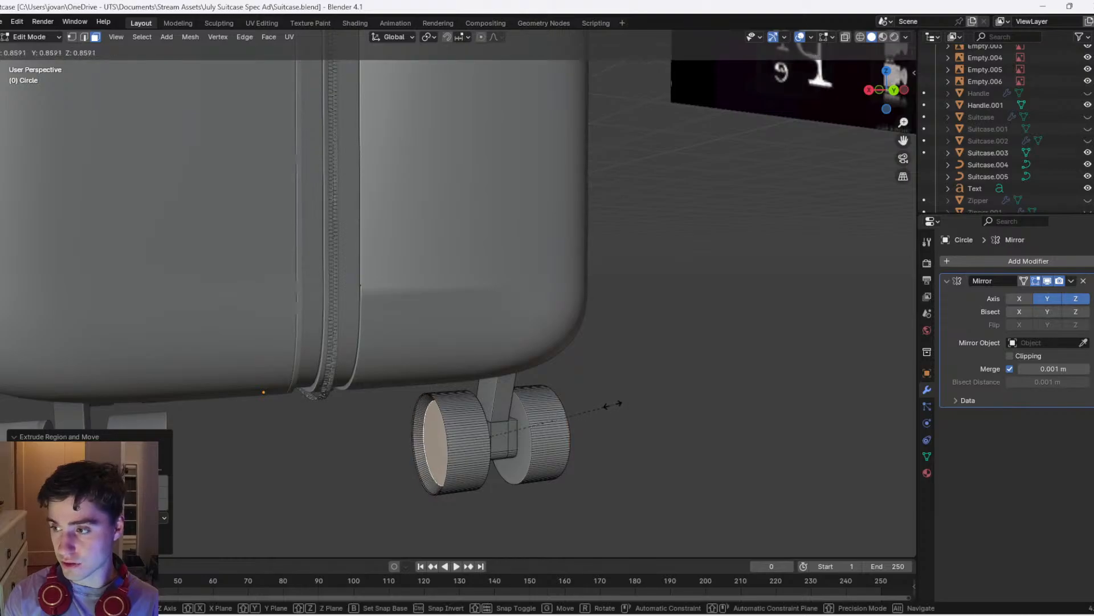
pyautogui.rightClick(619, 403)
# Set the pivot point to Individual Origins, shrink both outward-facing wheel faces and extrude them to form inset hubs
pyautogui.click(427, 37)
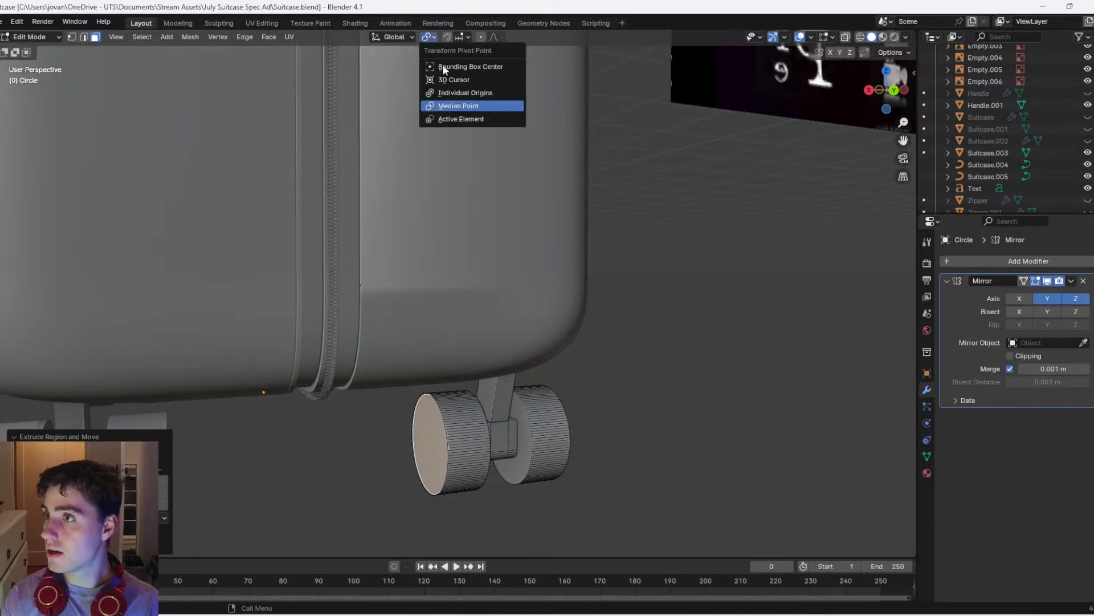
pyautogui.click(454, 89)
pyautogui.press('s')
pyautogui.rightClick(630, 423)
pyautogui.press('s')
pyautogui.press('x')
pyautogui.rightClick(668, 404)
pyautogui.press('e')
pyautogui.rightClick(670, 401)
pyautogui.press('Tab')
# Apply Shade Smooth by Angle to the caster object
pyautogui.moveTo(673, 400); pyautogui.dragTo(556, 396, button='middle')
pyautogui.scroll(-2, 557, 395)
pyautogui.click(490, 457)
pyautogui.click(551, 380)
pyautogui.rightClick(550, 381)
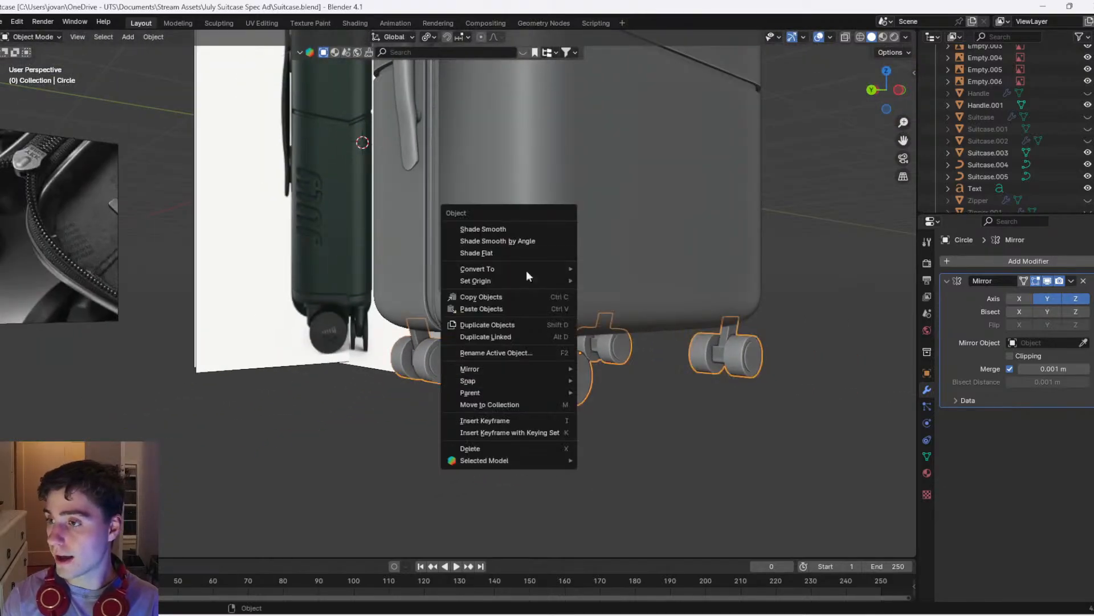
pyautogui.click(512, 243)
pyautogui.scroll(3, 551, 369)
# Select the vertical edges of the caster's strut, bevel them to round its corners and return to Object Mode
pyautogui.press('Tab')
pyautogui.moveTo(593, 374); pyautogui.dragTo(606, 368, button='middle')
pyautogui.press('2')
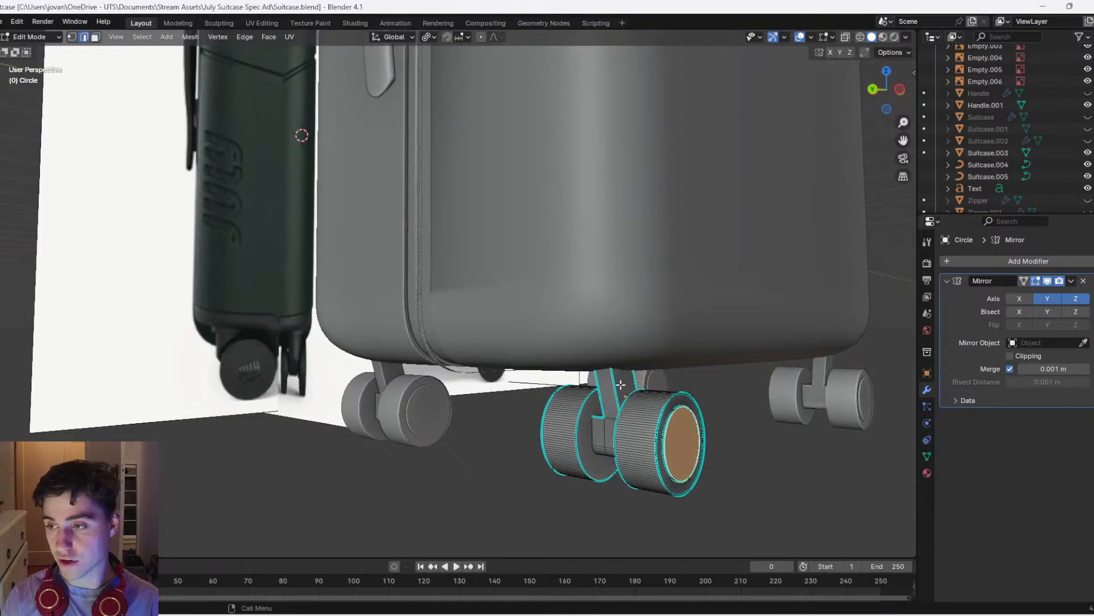
pyautogui.click(614, 383)
pyautogui.hotkey('alt', 'z')
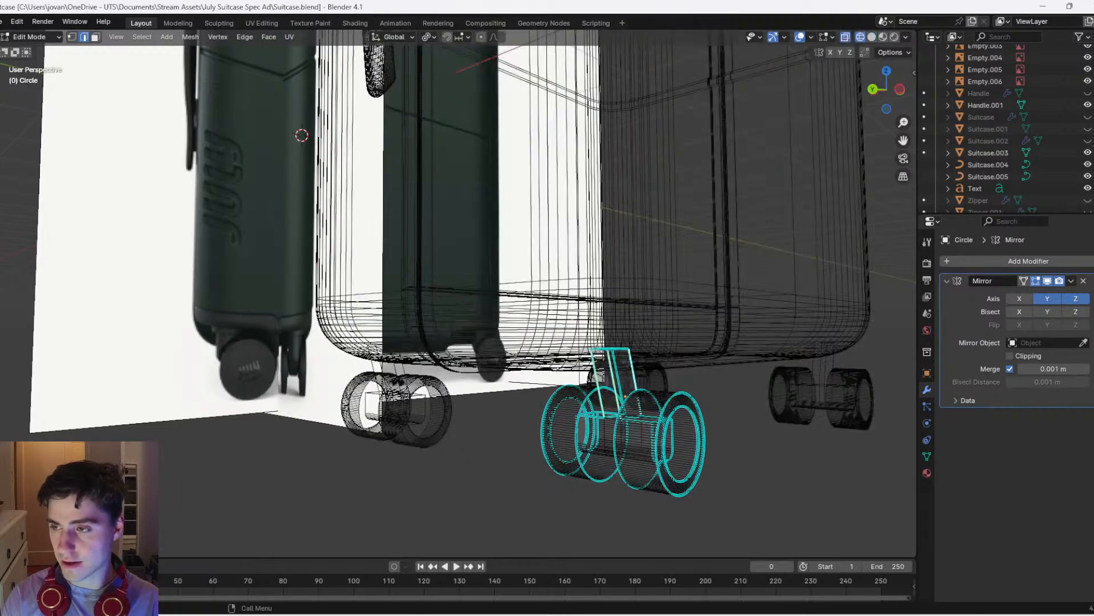
pyautogui.moveTo(616, 376); pyautogui.dragTo(684, 374, button='middle')
pyautogui.scroll(3, 648, 387)
pyautogui.press('z')
pyautogui.click(809, 380)
pyautogui.moveTo(809, 381)
pyautogui.mouseDown(button='middle')
pyautogui.moveTo(786, 415)
pyautogui.moveTo(583, 452)
pyautogui.mouseUp(button='middle')
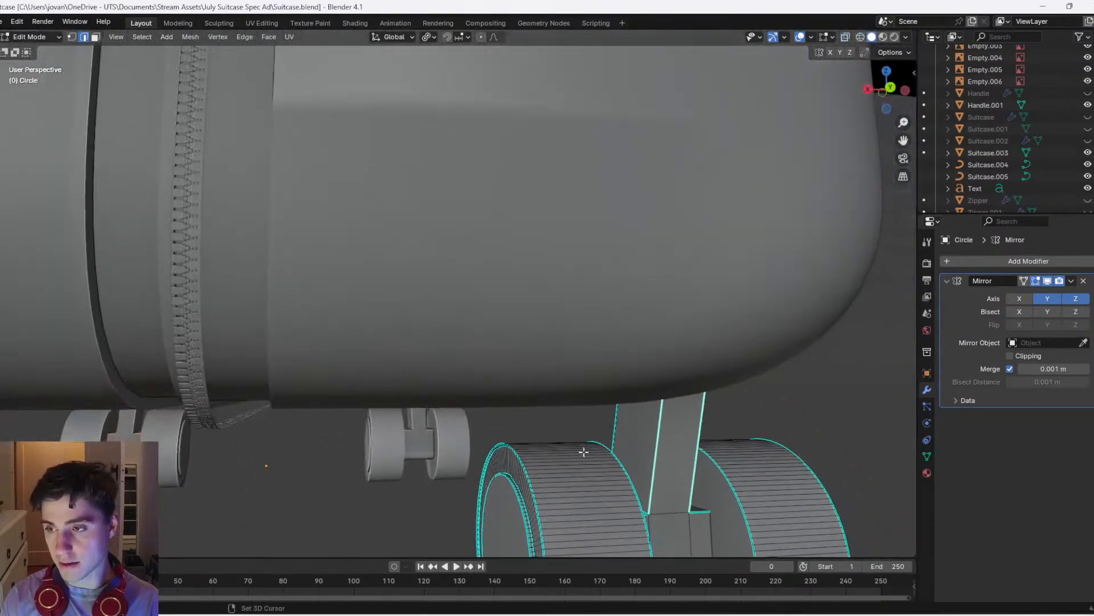
pyautogui.press('Tab')
pyautogui.moveTo(762, 369); pyautogui.dragTo(770, 388, button='middle')
pyautogui.rightClick(740, 378)
pyautogui.click(738, 378)
pyautogui.press('Tab')
pyautogui.keyDown('shift'); pyautogui.moveTo(660, 420); pyautogui.dragTo(417, 394, button='middle'); pyautogui.keyUp('shift')
pyautogui.scroll(2, 417, 393)
pyautogui.scroll(1, 418, 394)
pyautogui.press('1')
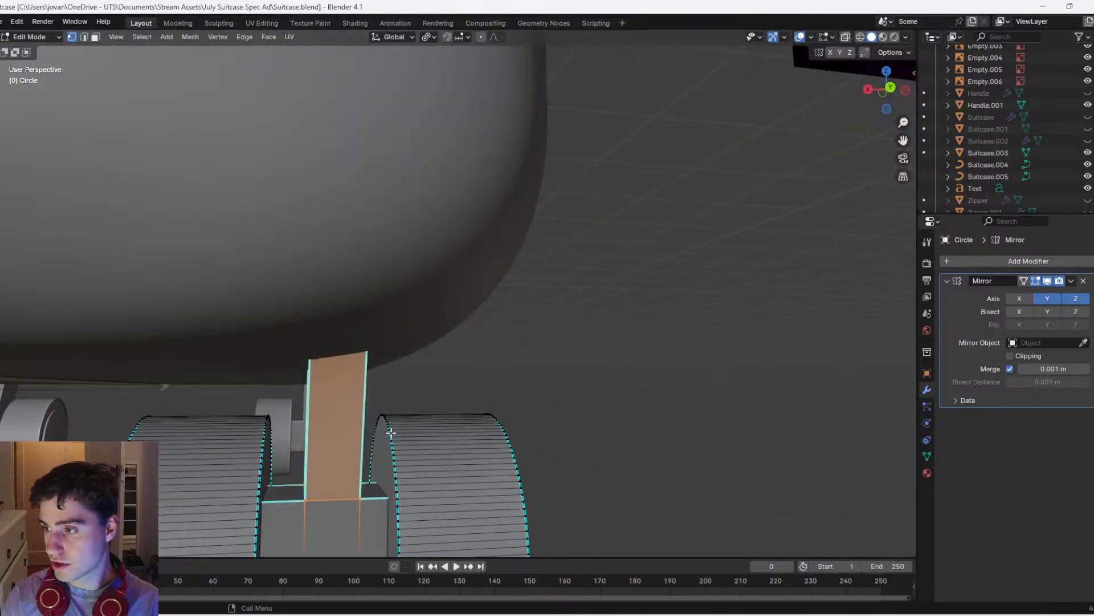
pyautogui.hotkey('ctrl', 'b')
pyautogui.click(461, 402)
pyautogui.press('Tab')
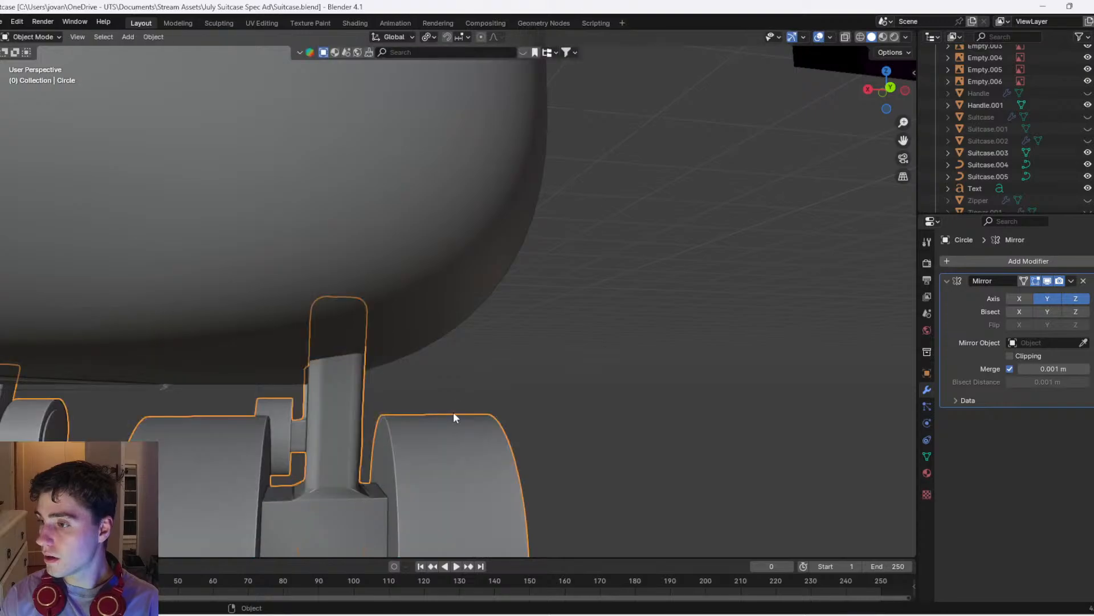
# Delete the completed "wheels" line from the to-do text object beside the reference images
pyautogui.scroll(-6, 594, 379)
pyautogui.moveTo(603, 392); pyautogui.dragTo(482, 399, button='middle')
pyautogui.scroll(2, 480, 321)
pyautogui.moveTo(480, 322); pyautogui.dragTo(542, 334, button='middle')
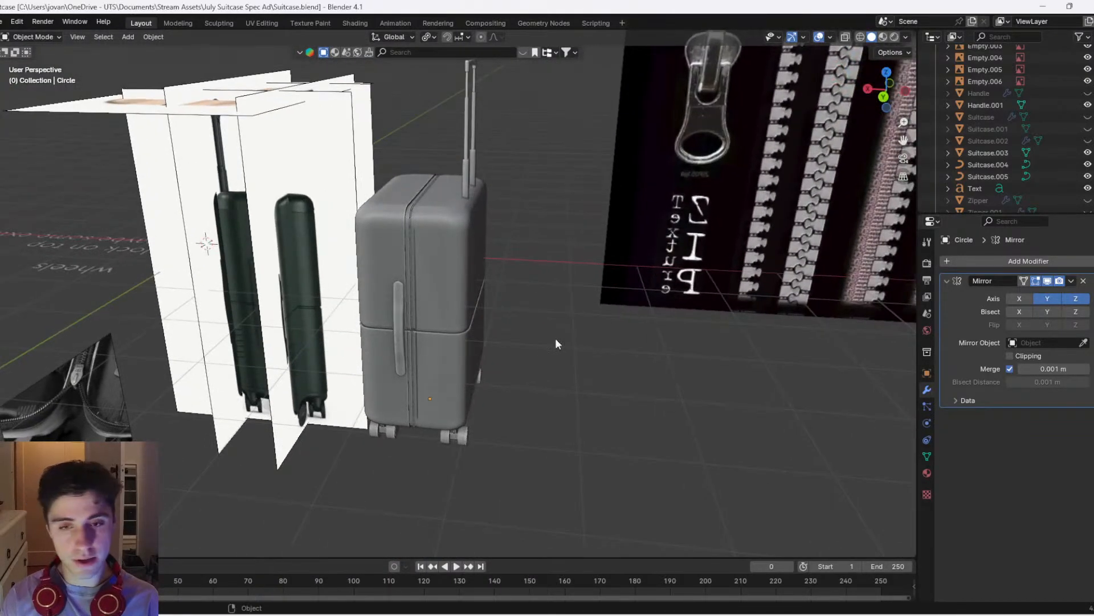
pyautogui.scroll(-5, 542, 334)
pyautogui.click(255, 280)
pyautogui.moveTo(255, 280); pyautogui.dragTo(247, 365, button='middle')
pyautogui.press('Tab')
pyautogui.press('Tab')
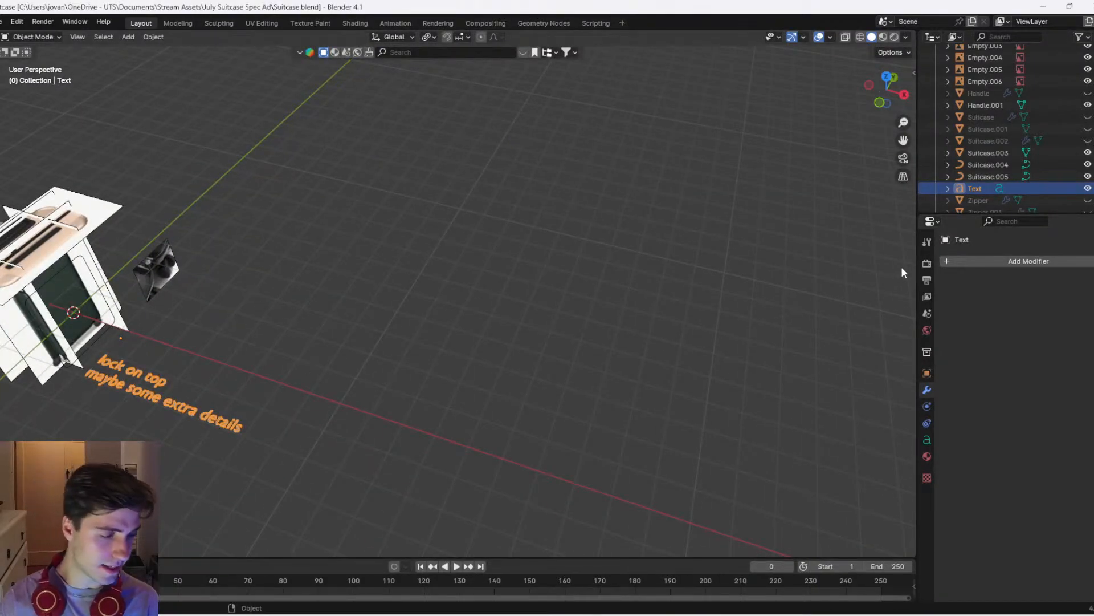
# From the top view, add a cube mesh for the lock and switch the viewport to wireframe
pyautogui.scroll(-3, 854, 223)
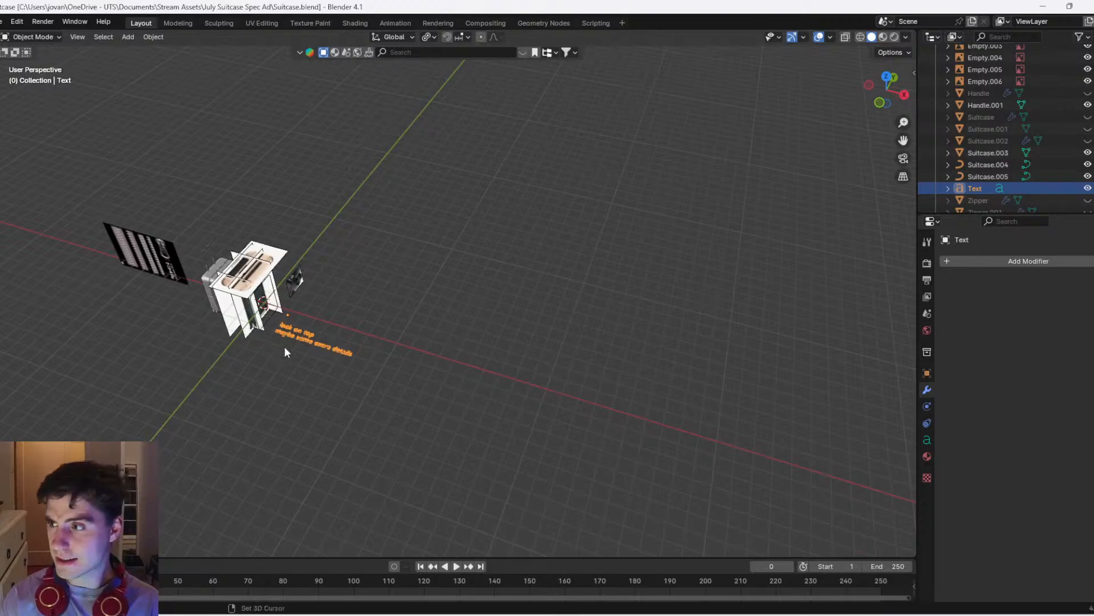
pyautogui.keyDown('shift'); pyautogui.moveTo(276, 349); pyautogui.dragTo(378, 361, button='middle'); pyautogui.keyUp('shift')
pyautogui.click(886, 77)
pyautogui.scroll(8, 556, 308)
pyautogui.scroll(4, 456, 320)
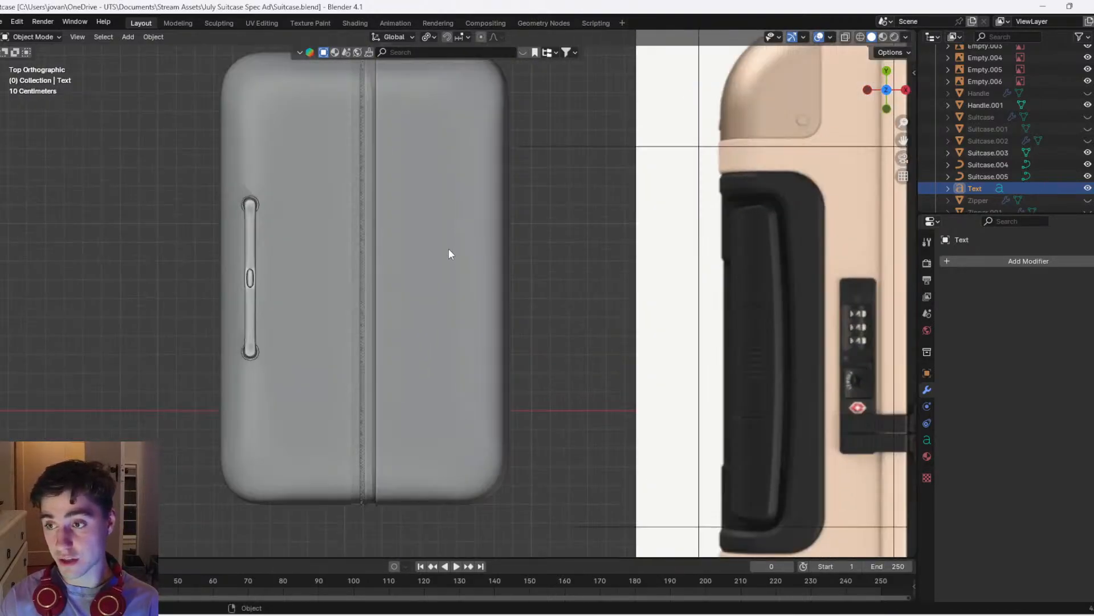
pyautogui.scroll(-2, 421, 268)
pyautogui.hotkey('shift', 'a')
pyautogui.moveTo(399, 241)
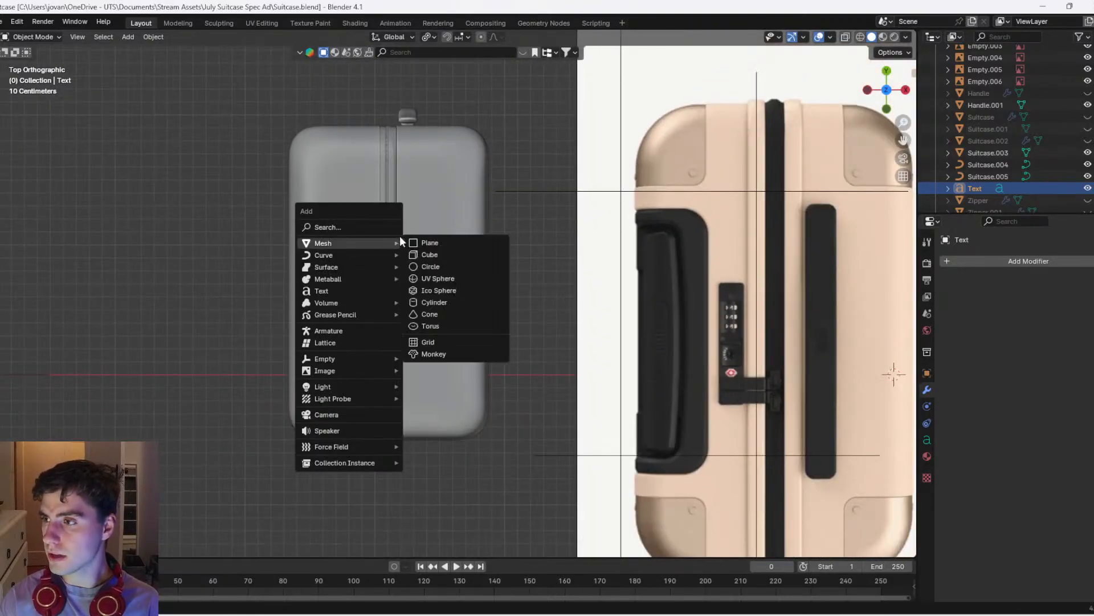
pyautogui.click(434, 254)
pyautogui.press('z')
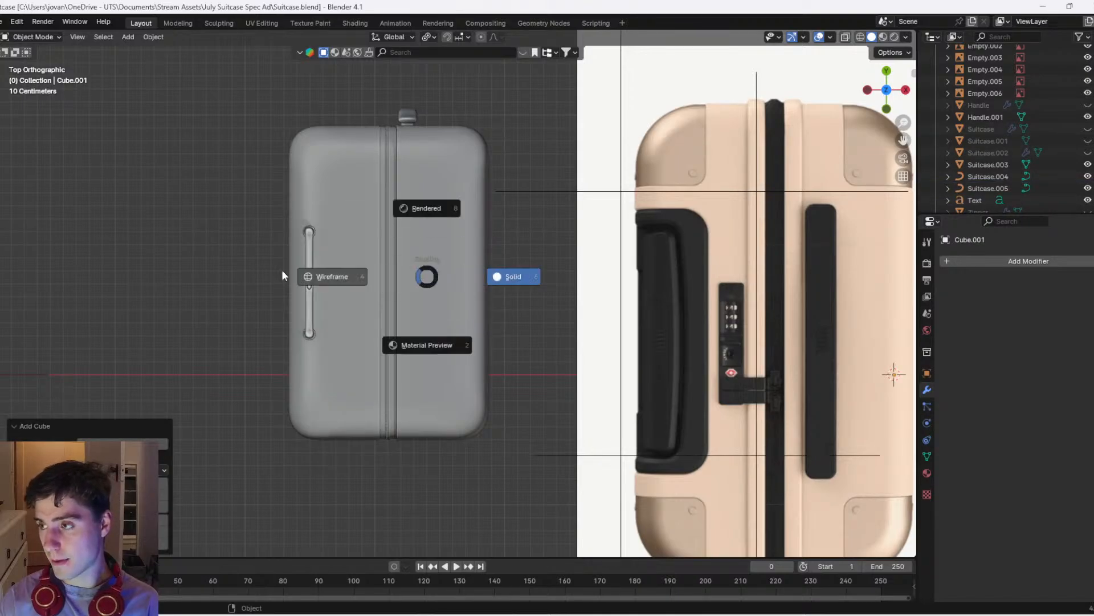
pyautogui.click(282, 272)
# Snap the new cube to the suitcase body's origin and scale it down to fit within the body
pyautogui.scroll(-3, 505, 296)
pyautogui.click(465, 288)
pyautogui.rightClick(466, 286)
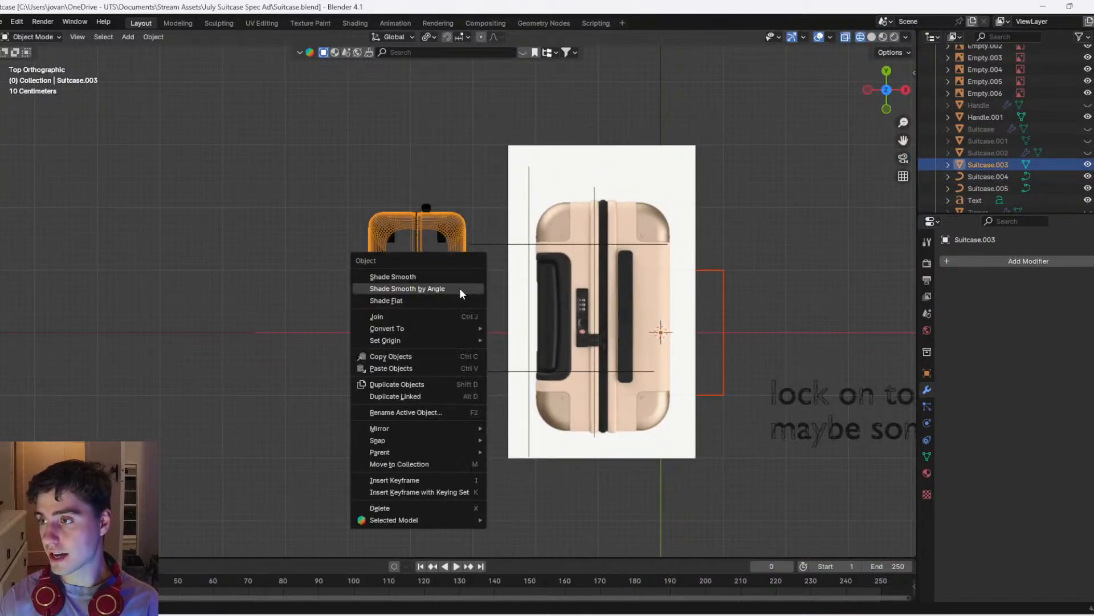
pyautogui.moveTo(374, 440)
pyautogui.click(542, 475)
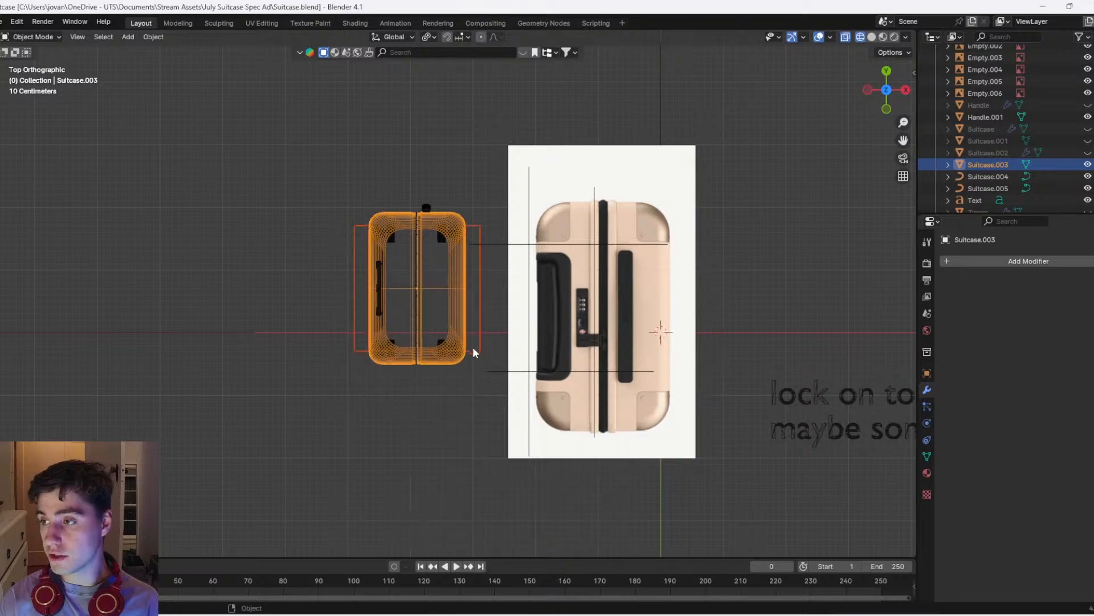
pyautogui.click(472, 346)
pyautogui.press('s')
pyautogui.click(456, 296)
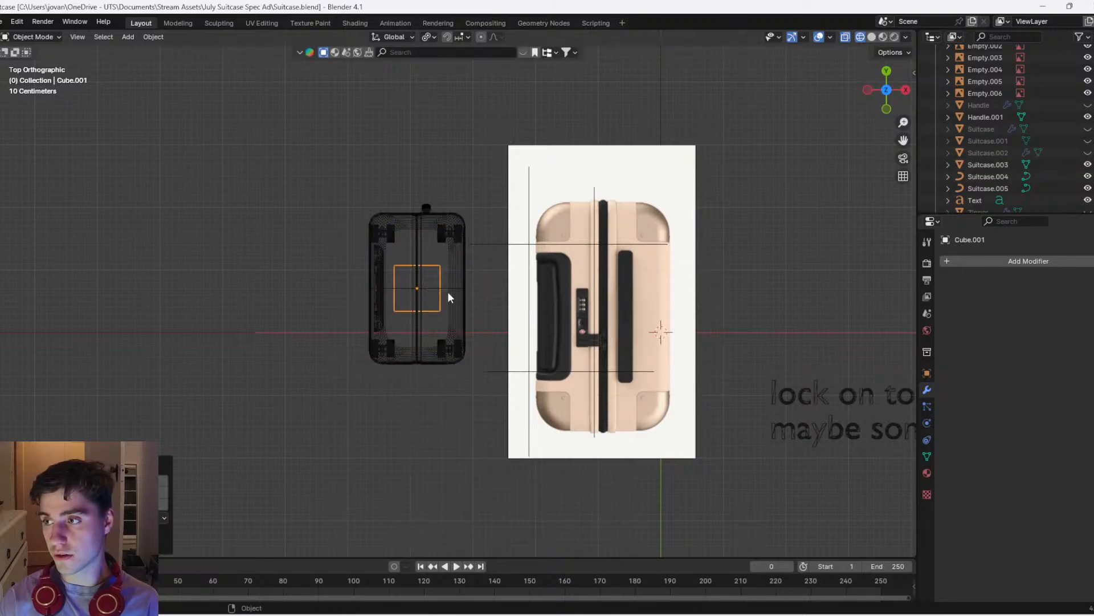
# From the front view, raise the cube along Z so it sits at the suitcase's upper surface
pyautogui.click(887, 108)
pyautogui.press('g')
pyautogui.press('z')
pyautogui.click(471, 227)
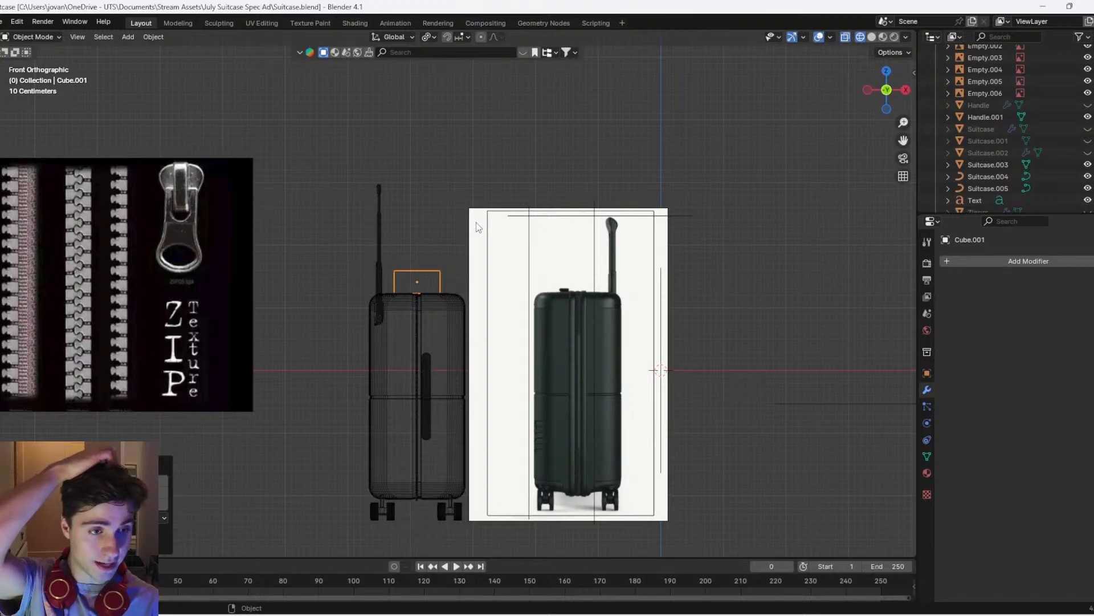
# Scale the cube down to lock size, align it along Z with the suitcase's upper surface and view it from above
pyautogui.scroll(6, 447, 241)
pyautogui.press('s')
pyautogui.click(424, 237)
pyautogui.press('g')
pyautogui.press('z')
pyautogui.click(414, 285)
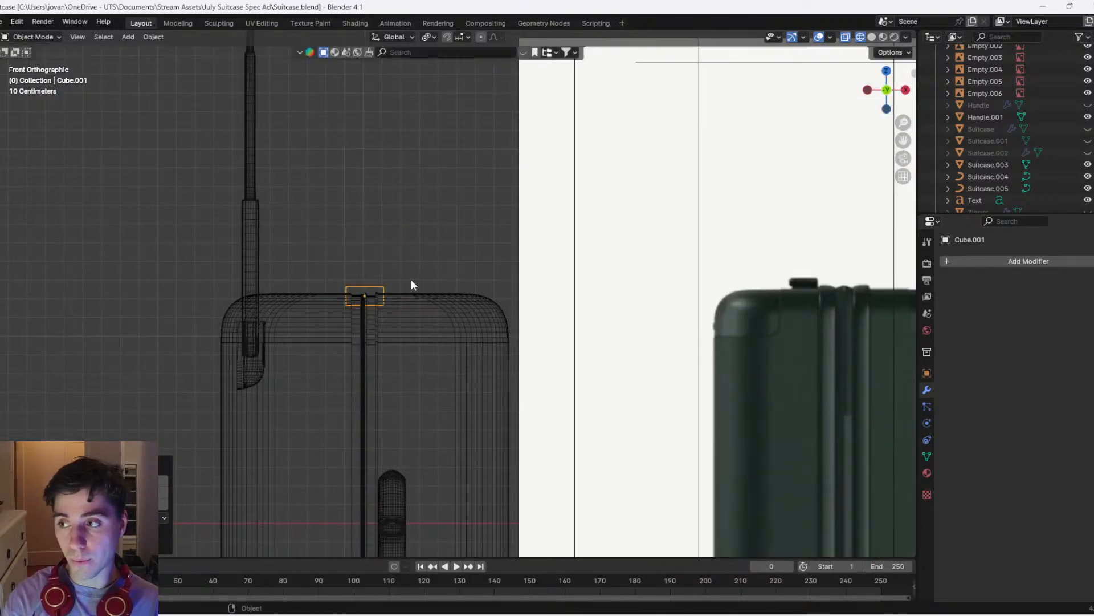
pyautogui.click(886, 71)
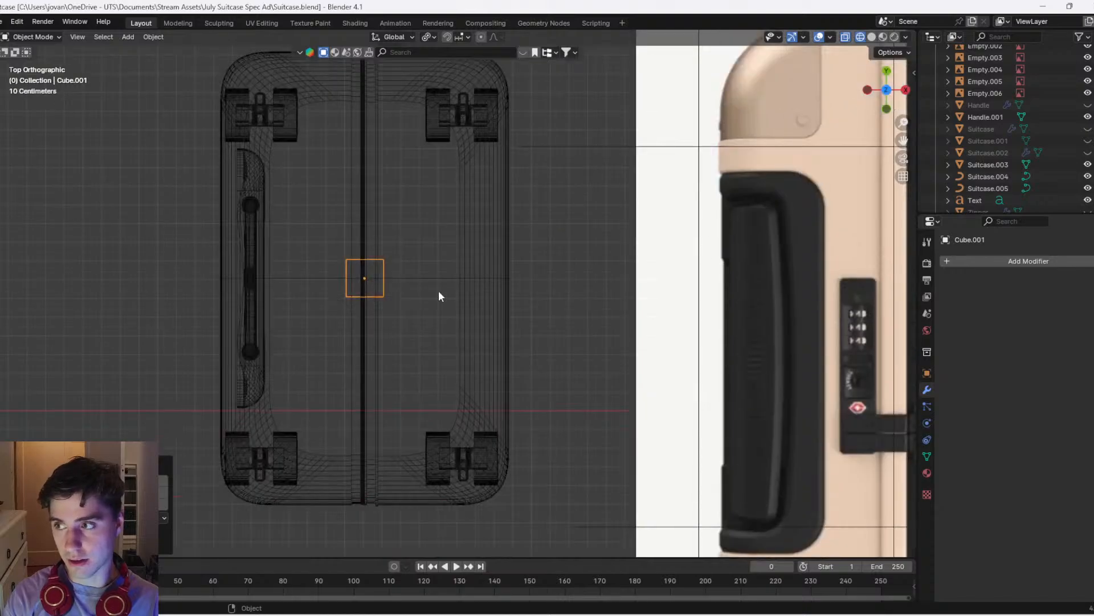
# Stretch the lock cube along Y into an elongated block matching the proportions of the reference lock
pyautogui.press('g')
pyautogui.press('x')
pyautogui.press('y')
pyautogui.click(609, 240)
pyautogui.press('g')
pyautogui.press('y')
pyautogui.click(448, 258)
# Display the model in solid shading and move the lock block along X to the handle side of the zipper
pyautogui.press('g')
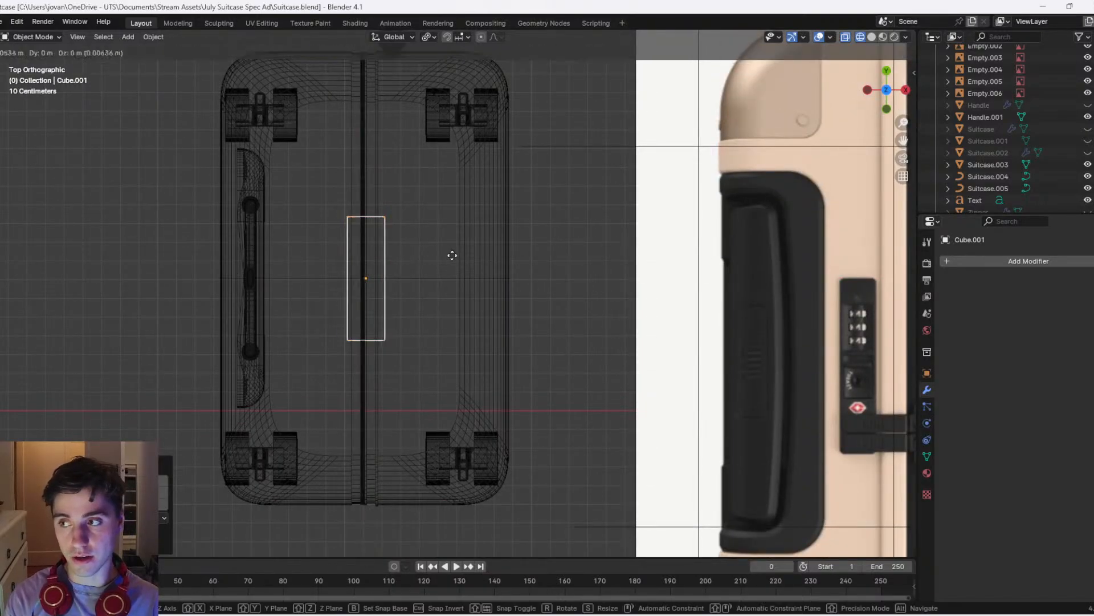
pyautogui.click(405, 254)
pyautogui.moveTo(405, 254); pyautogui.dragTo(434, 274, button='middle')
pyautogui.hotkey('shift', 'z')
pyautogui.moveTo(369, 331); pyautogui.dragTo(374, 256, button='middle')
pyautogui.scroll(2, 415, 313)
pyautogui.keyDown('shift'); pyautogui.moveTo(416, 313); pyautogui.dragTo(469, 338, button='middle'); pyautogui.keyUp('shift')
pyautogui.press('g')
pyautogui.press('x')
pyautogui.click(460, 327)
pyautogui.scroll(1, 458, 333)
# Try to bevel all edges of the lock block with 7 segments
pyautogui.press('Tab')
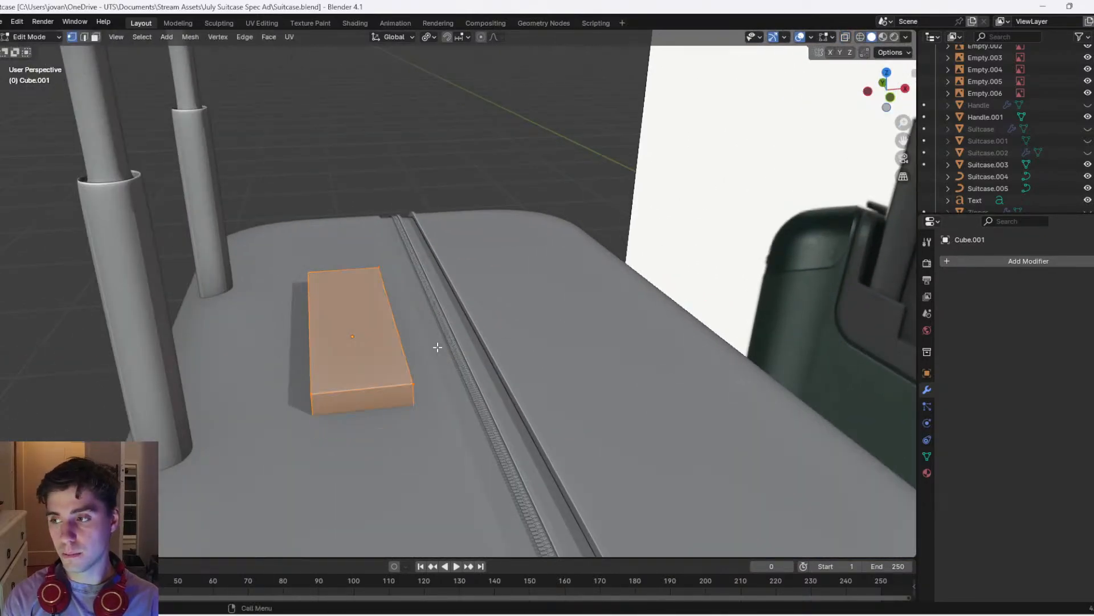
pyautogui.hotkey('ctrl', 'b')
pyautogui.scroll(6, 456, 342)
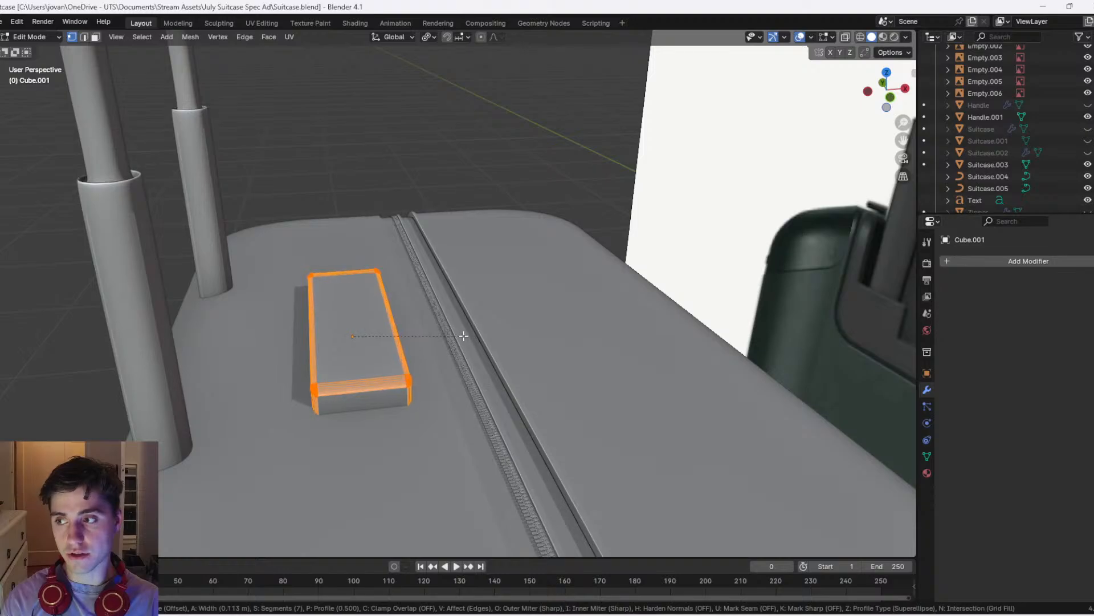
pyautogui.click(427, 354)
pyautogui.moveTo(428, 354); pyautogui.dragTo(408, 389, button='middle')
pyautogui.hotkey('ctrl', 'z')
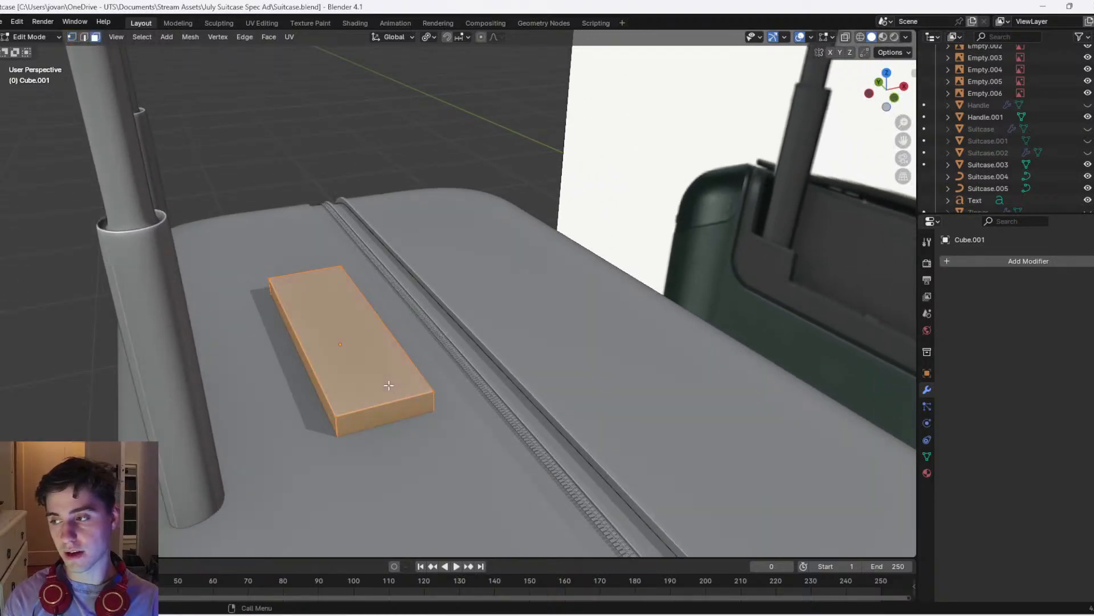
# Try to bevel only the edges of the block's top face, about 0.161 m wide with 7 segments
pyautogui.click(389, 385)
pyautogui.hotkey('ctrl', 'b')
pyautogui.click(464, 349)
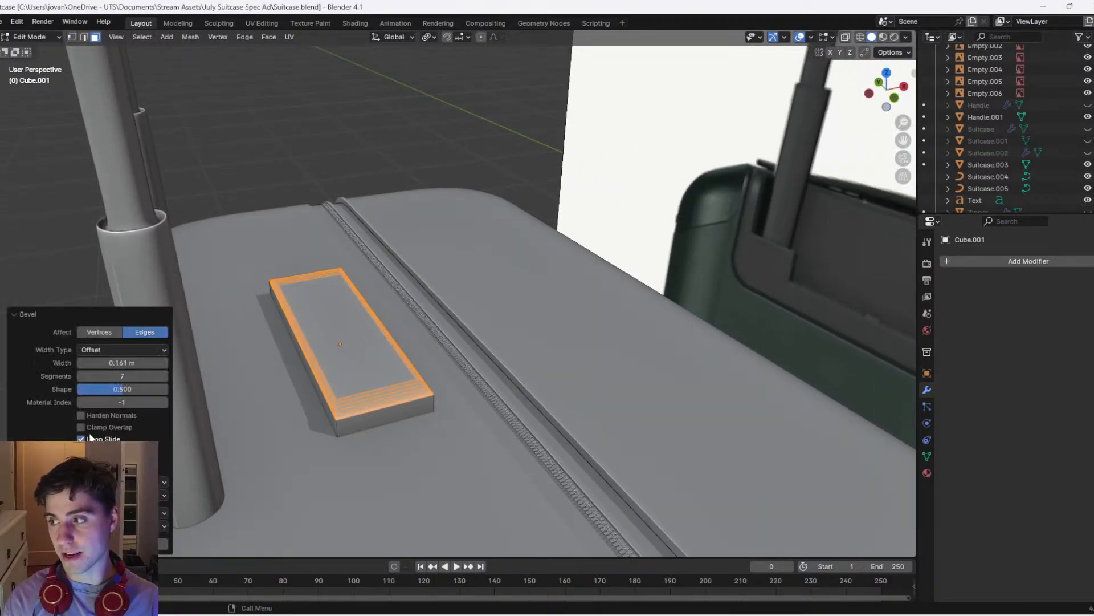
pyautogui.press('Tab')
pyautogui.moveTo(274, 378); pyautogui.dragTo(290, 352, button='middle')
pyautogui.hotkey('ctrl', 'z')
pyautogui.hotkey('ctrl', 'z')
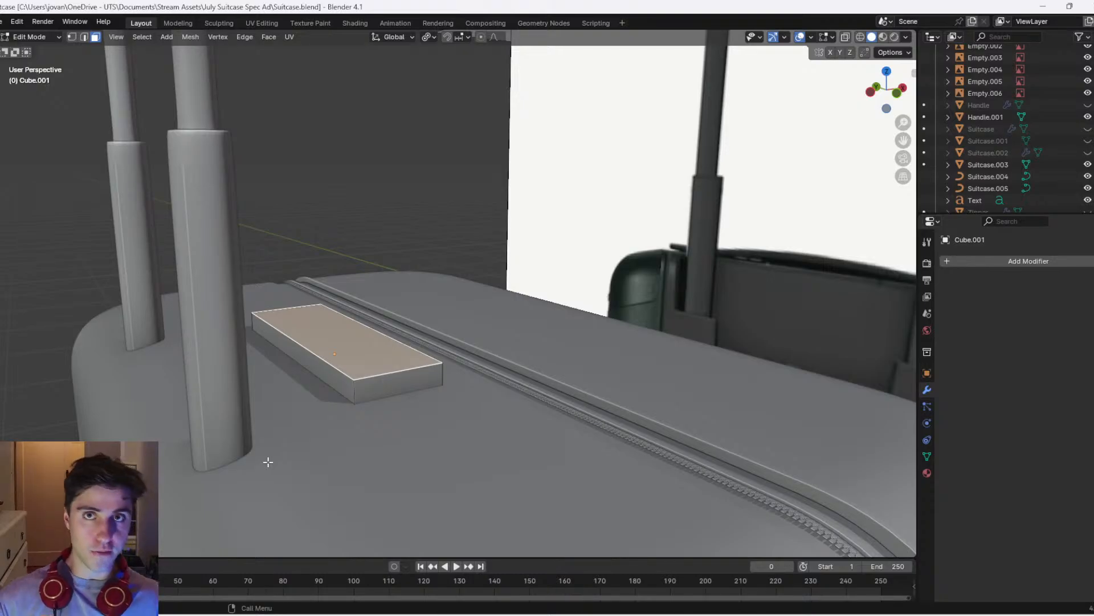
# Try insetting the block's top face and bevelling the inset edges about 0.143 m wide with 7 segments
pyautogui.scroll(2, 288, 453)
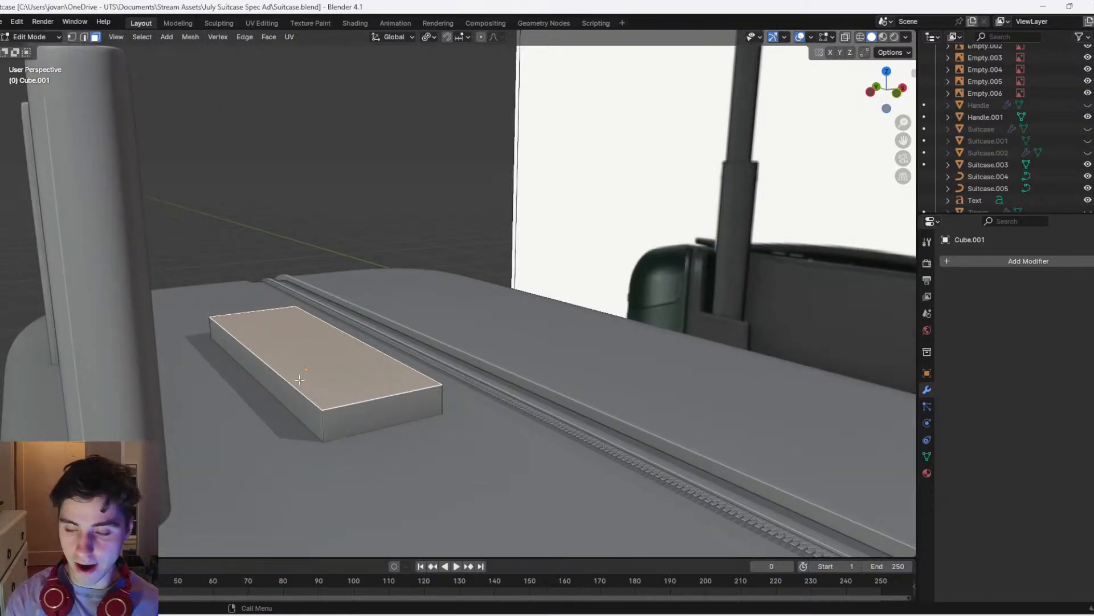
pyautogui.press('i')
pyautogui.click(494, 415)
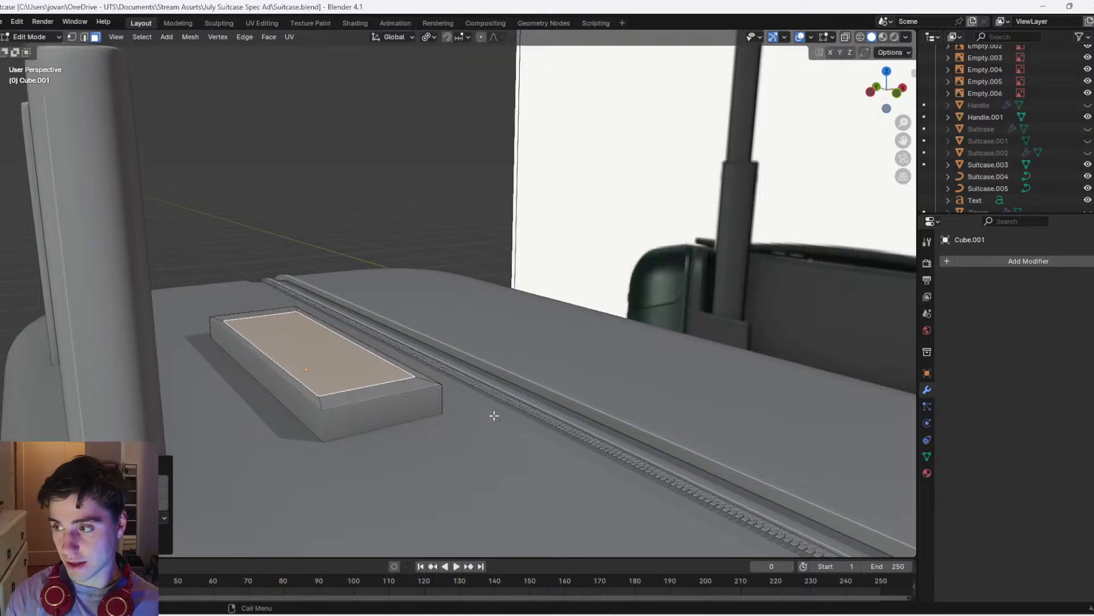
pyautogui.moveTo(464, 412); pyautogui.dragTo(429, 432, button='middle')
pyautogui.hotkey('ctrl', 'b')
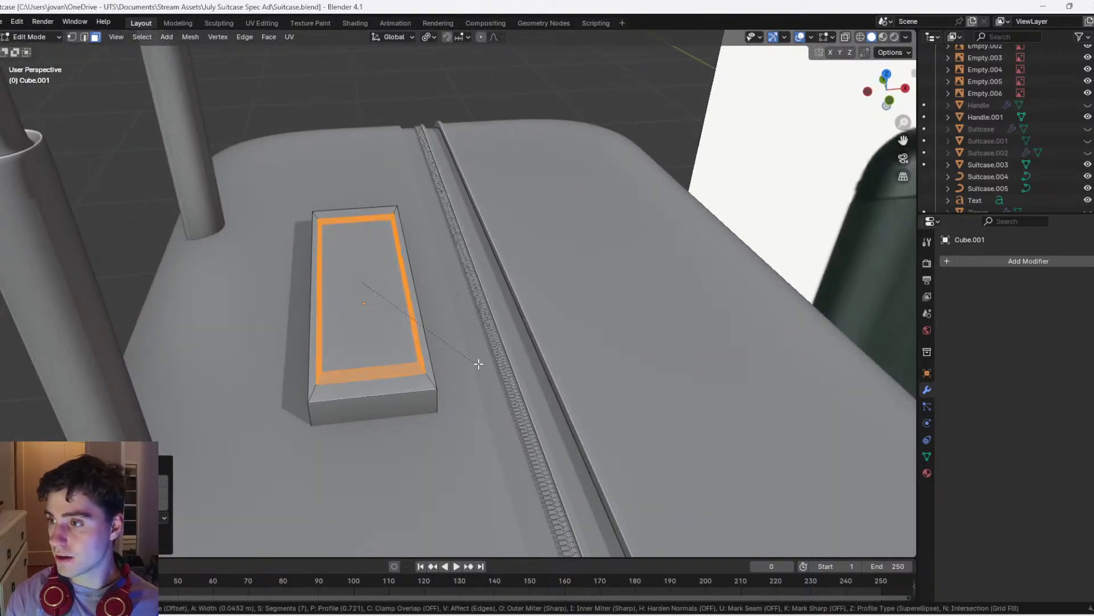
pyautogui.scroll(5, 499, 353)
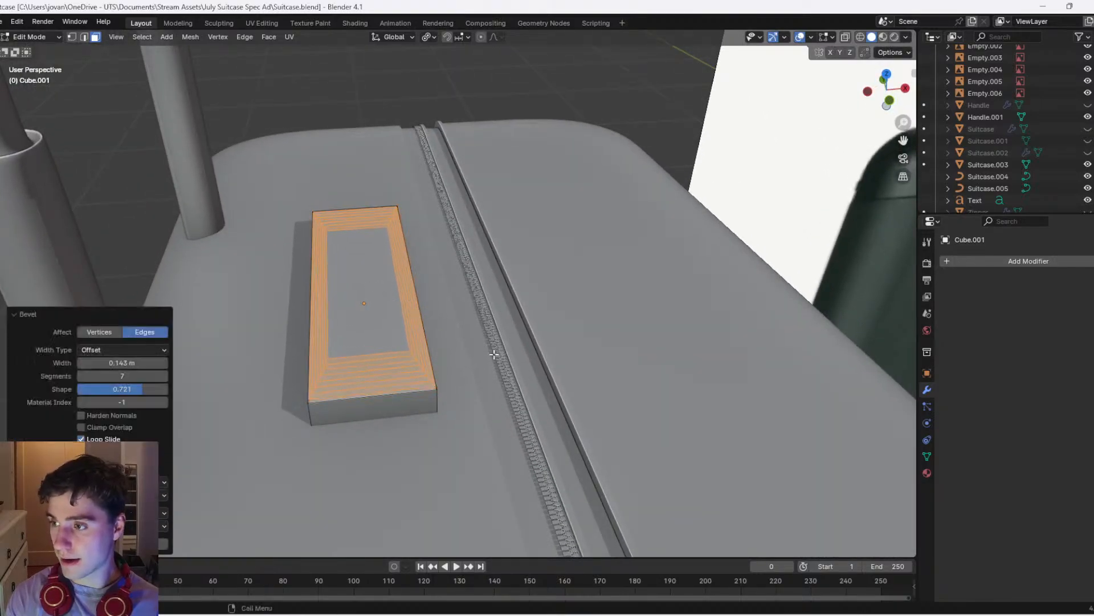
pyautogui.click(494, 354)
pyautogui.hotkey('ctrl', 'z')
# Bevel the top face's edges about 0.172 m wide with 7 segments and a custom Crown Molding profile
pyautogui.hotkey('ctrl', 'b')
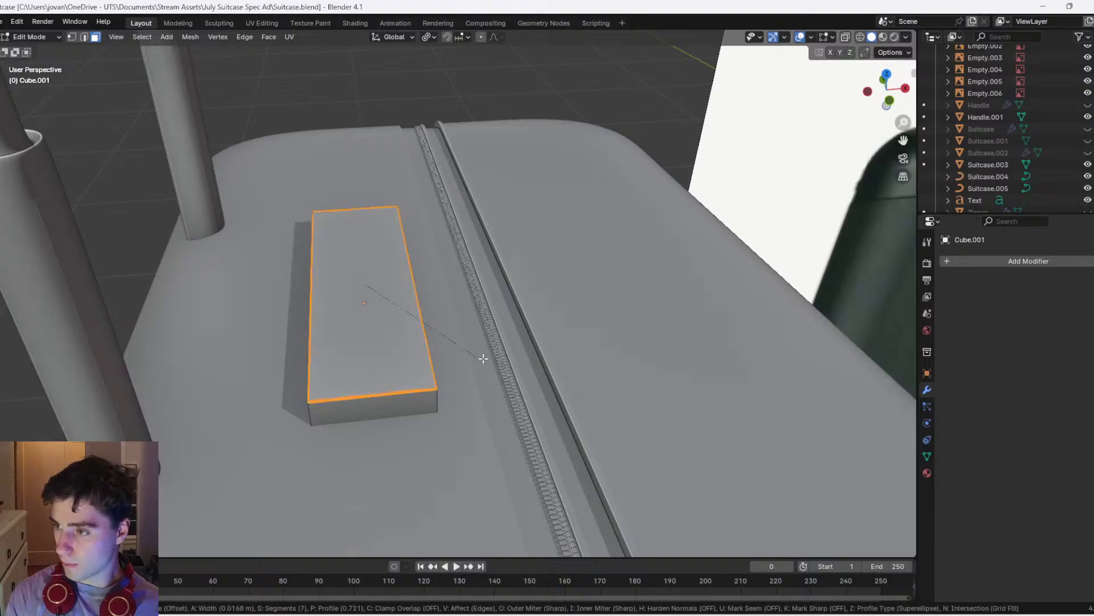
pyautogui.click(435, 400)
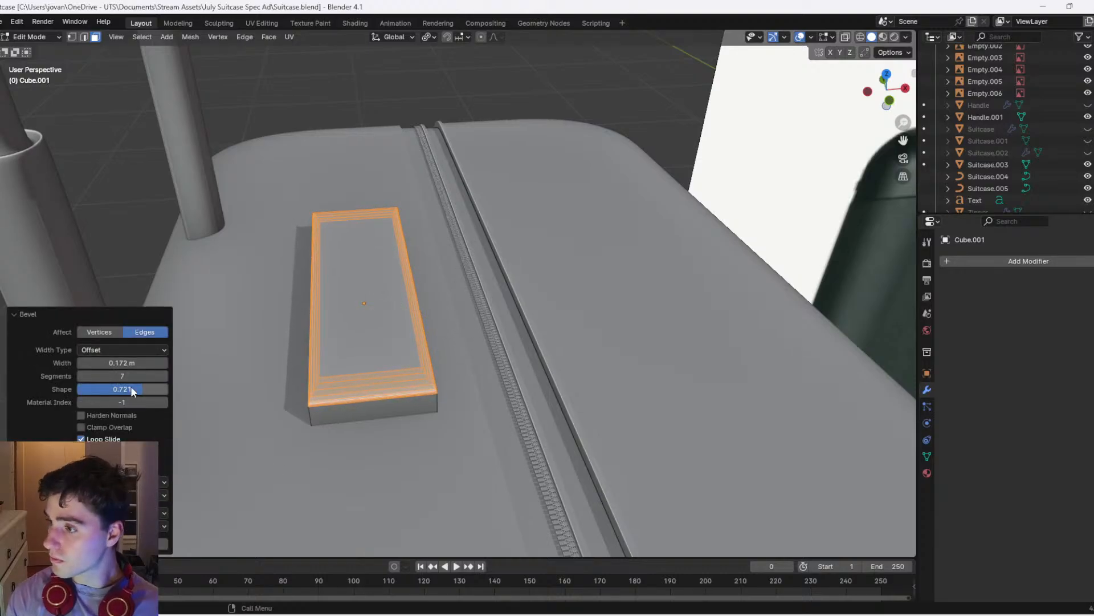
pyautogui.moveTo(104, 390); pyautogui.dragTo(76, 390)
pyautogui.moveTo(317, 349); pyautogui.dragTo(355, 332, button='middle')
pyautogui.moveTo(130, 388)
pyautogui.mouseDown()
pyautogui.moveTo(197, 385)
pyautogui.moveTo(148, 389)
pyautogui.mouseUp()
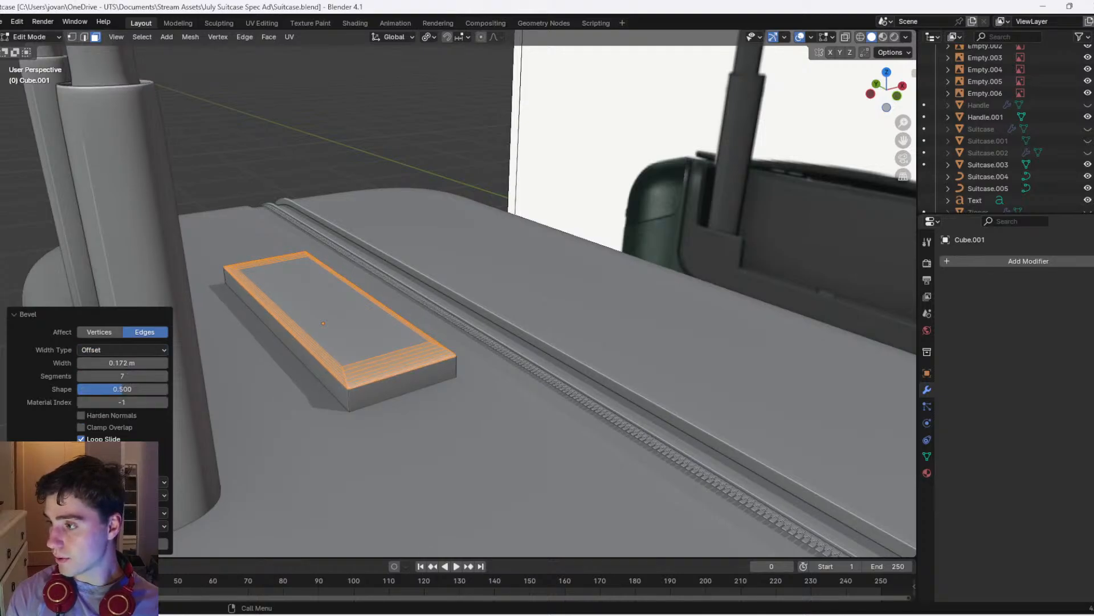
pyautogui.click(146, 544)
pyautogui.click(108, 345)
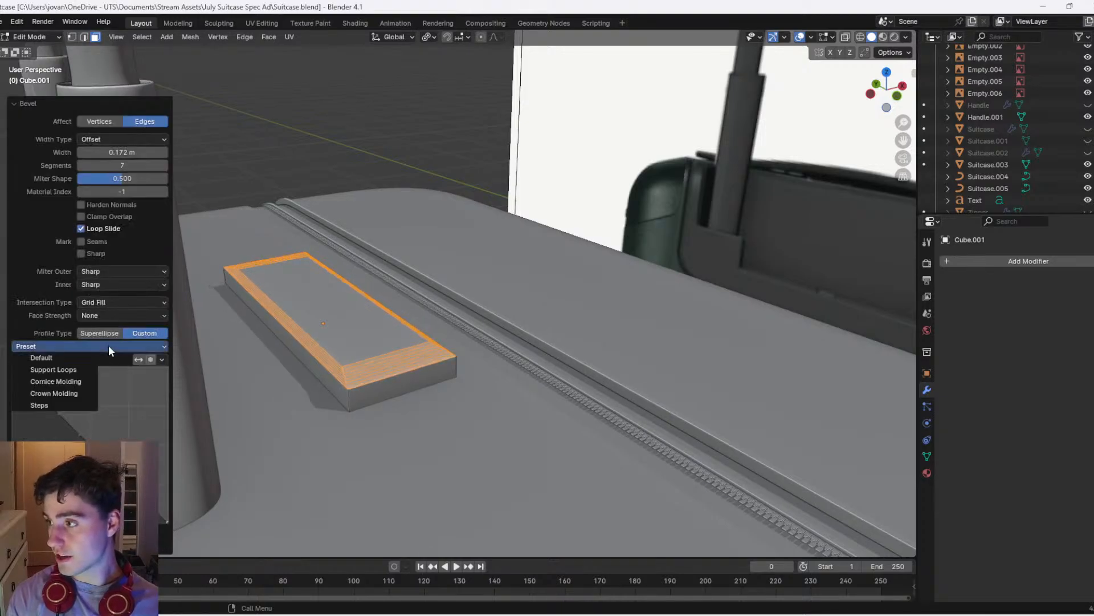
pyautogui.click(68, 390)
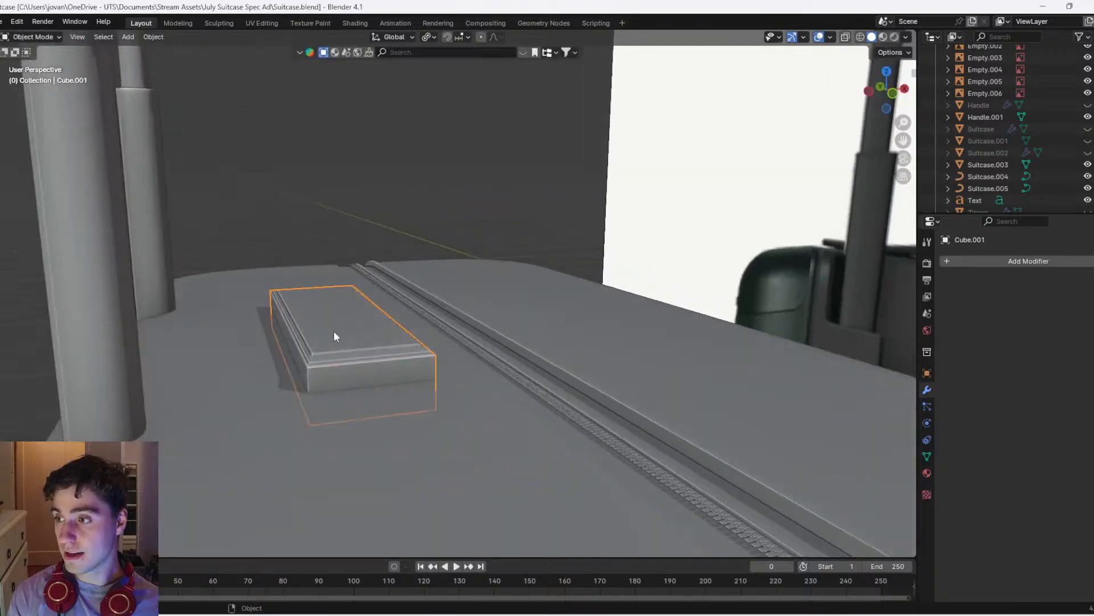
# Lower the lock along Z so it sits closer to the suitcase surface
pyautogui.press('g')
pyautogui.press('z')
pyautogui.click(362, 345)
# Inset the central top face of the lock and recess it inside the moulded frame
pyautogui.moveTo(361, 344)
pyautogui.mouseDown(button='middle')
pyautogui.moveTo(365, 373)
pyautogui.moveTo(348, 346)
pyautogui.mouseUp(button='middle')
pyautogui.press('Tab')
pyautogui.click(347, 345)
pyautogui.press('i')
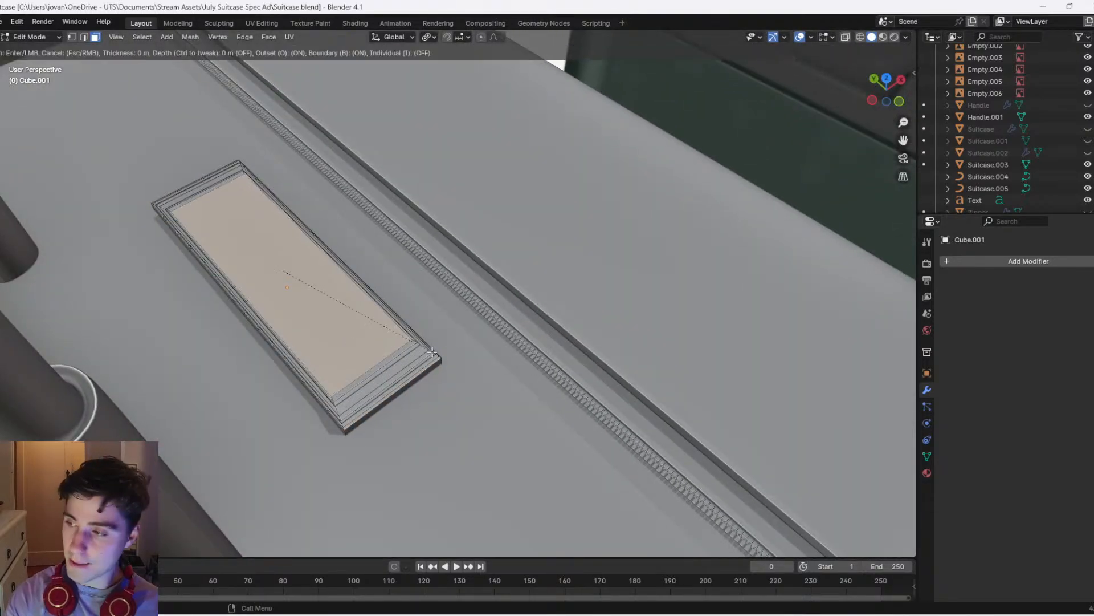
pyautogui.press('o')
pyautogui.rightClick(445, 343)
pyautogui.press('i')
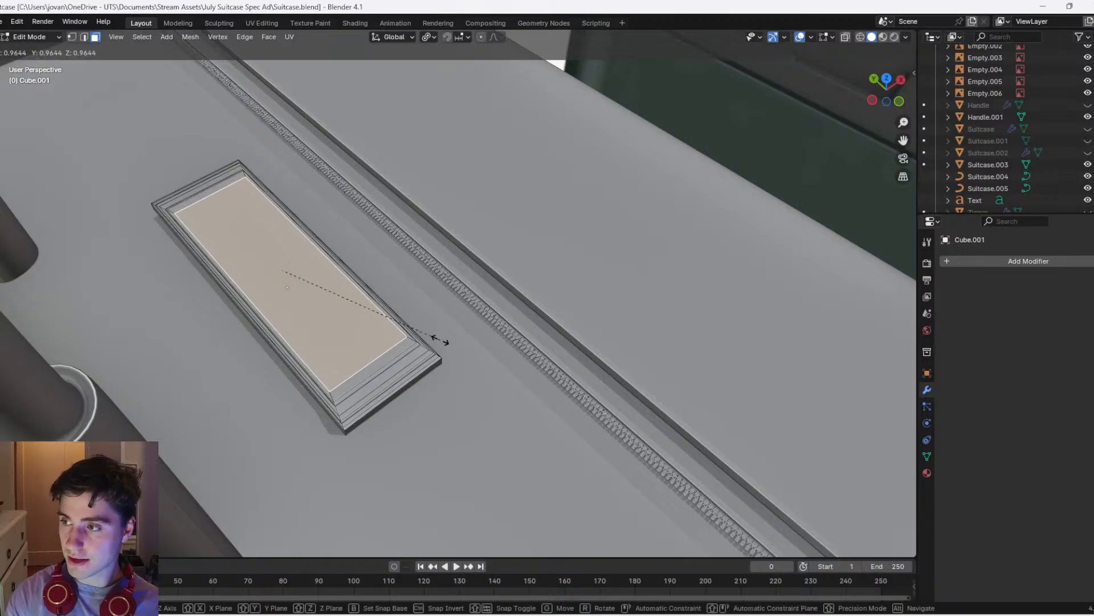
pyautogui.click(441, 342)
pyautogui.press('Tab')
# Examine the lock's size and frame profile on the suitcase in comparison with the reference image
pyautogui.moveTo(422, 306); pyautogui.dragTo(392, 250, button='middle')
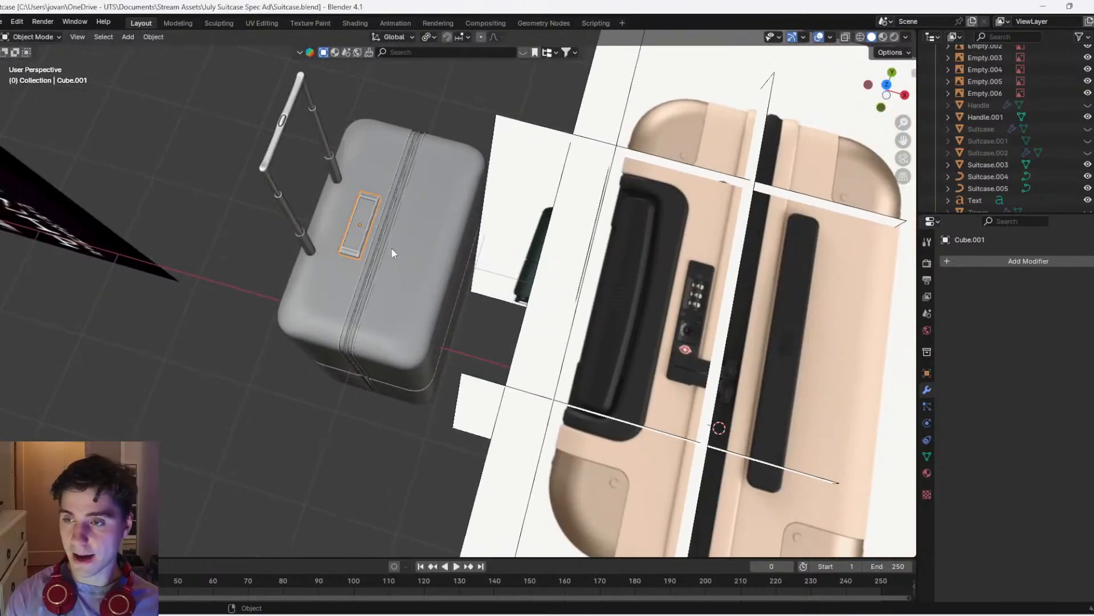
pyautogui.scroll(3, 342, 251)
pyautogui.press('Tab')
pyautogui.keyDown('shift'); pyautogui.moveTo(332, 191); pyautogui.dragTo(507, 318, button='middle'); pyautogui.keyUp('shift')
pyautogui.scroll(3, 507, 318)
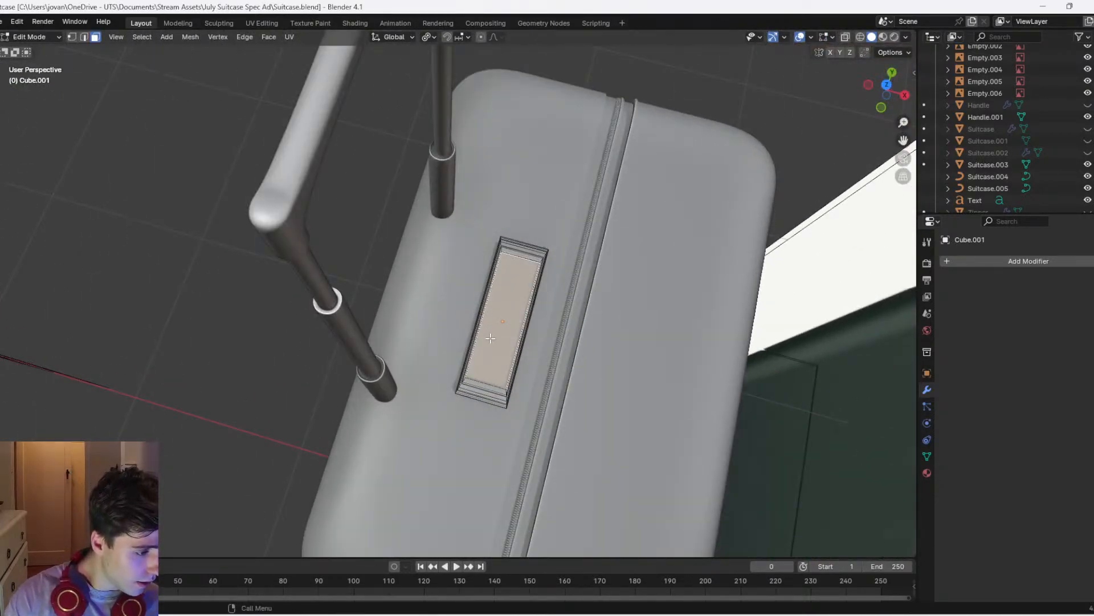
pyautogui.moveTo(490, 338); pyautogui.dragTo(448, 353, button='middle')
pyautogui.press('Tab')
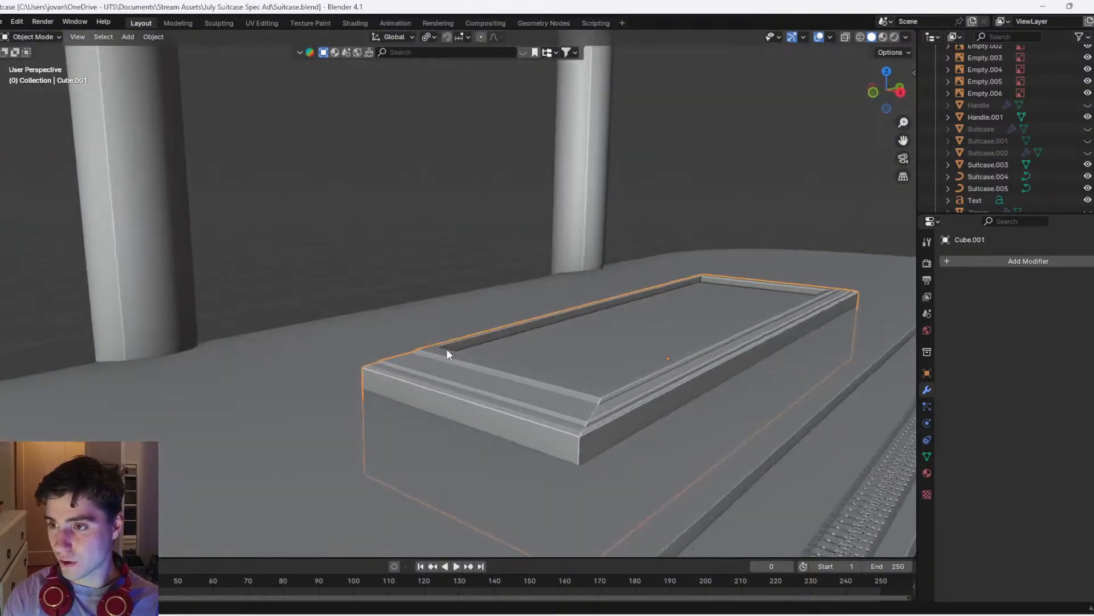
pyautogui.moveTo(518, 385); pyautogui.dragTo(502, 401, button='middle')
pyautogui.press('Tab')
pyautogui.moveTo(498, 436); pyautogui.dragTo(507, 452, button='middle')
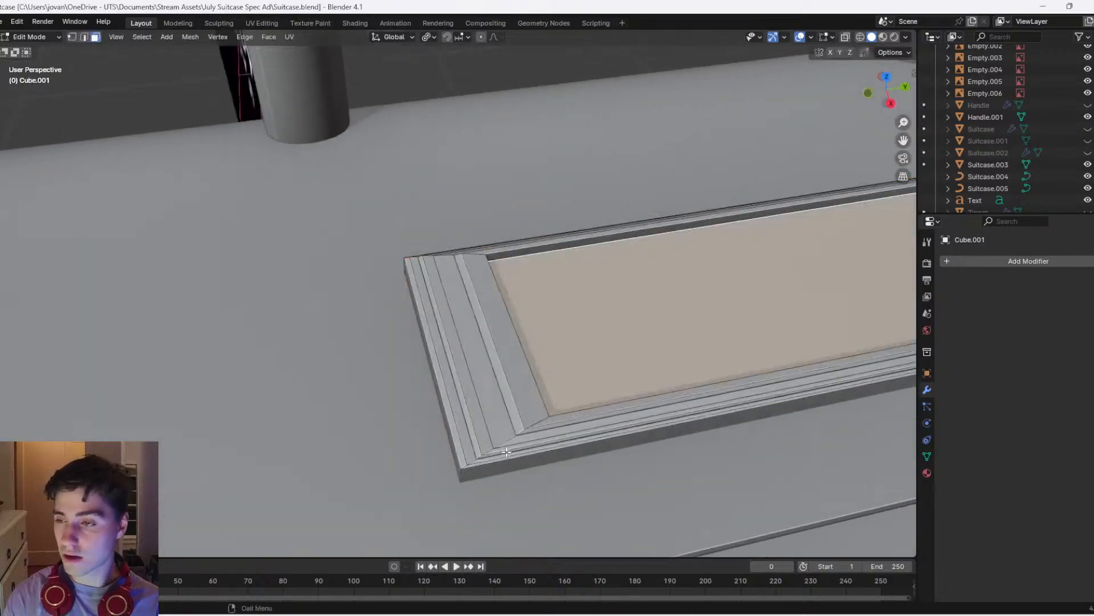
pyautogui.keyDown('shift'); pyautogui.moveTo(543, 356); pyautogui.dragTo(371, 379, button='middle'); pyautogui.keyUp('shift')
pyautogui.scroll(-3, 467, 367)
pyautogui.hotkey('ctrl', 'r')
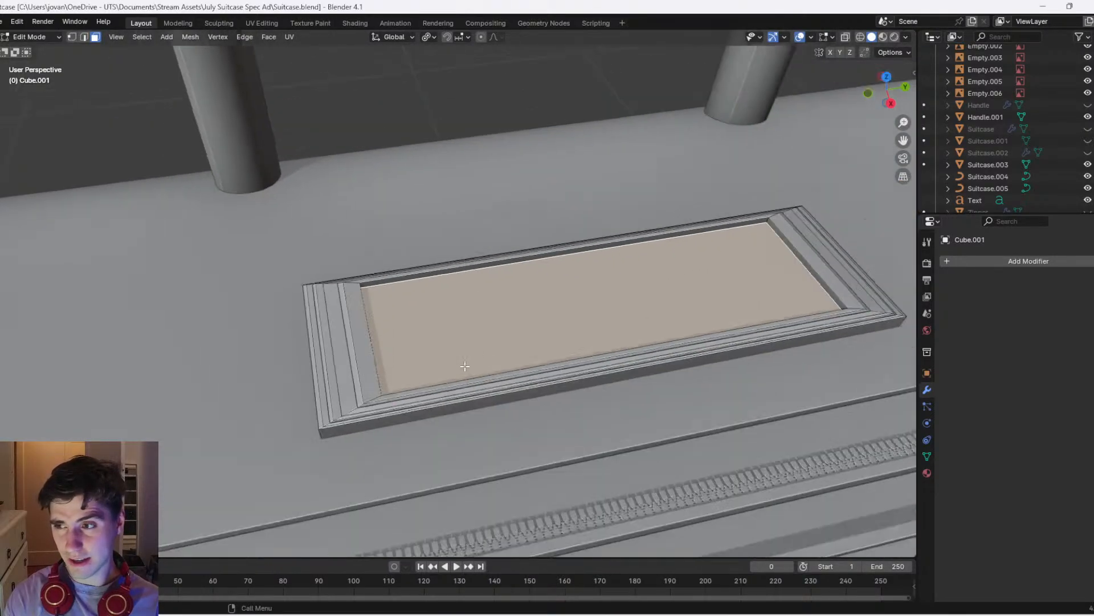
pyautogui.scroll(1, 561, 264)
pyautogui.scroll(3, 561, 264)
pyautogui.press('Escape')
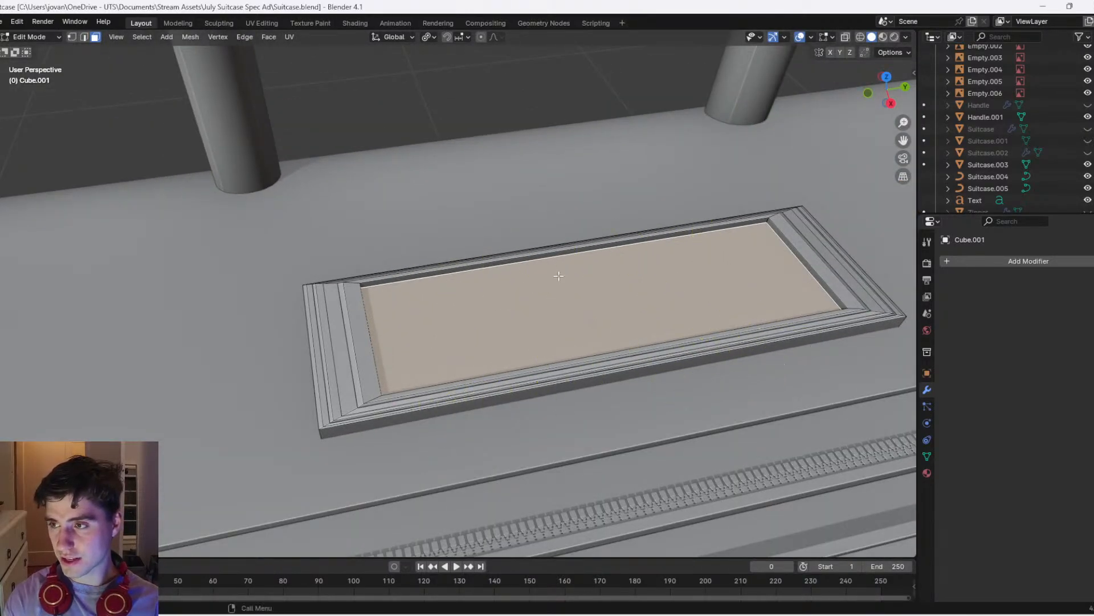
pyautogui.press('s')
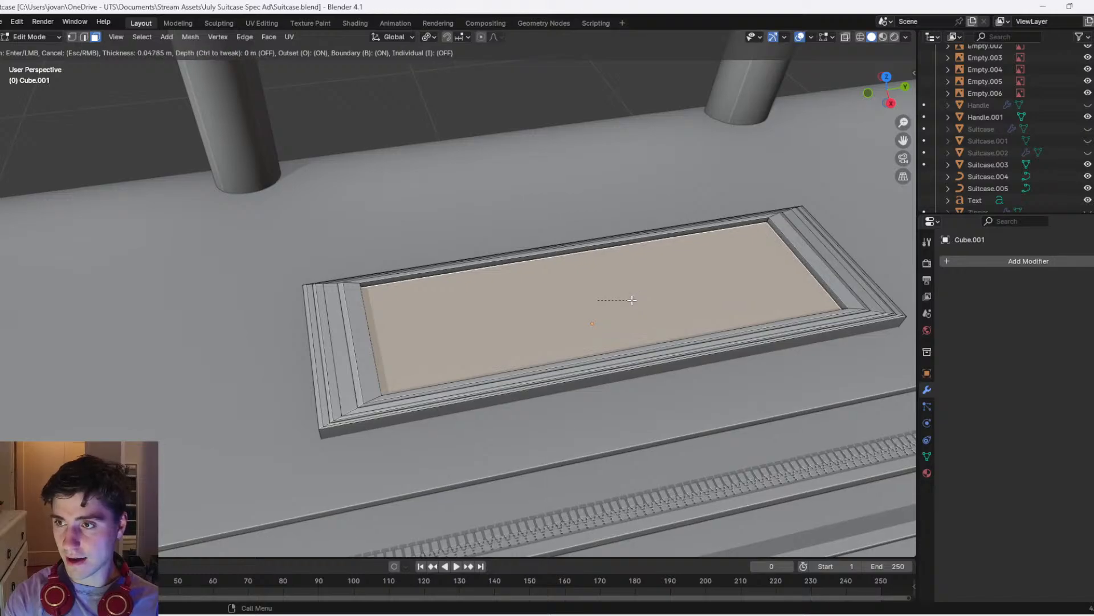
pyautogui.press('r')
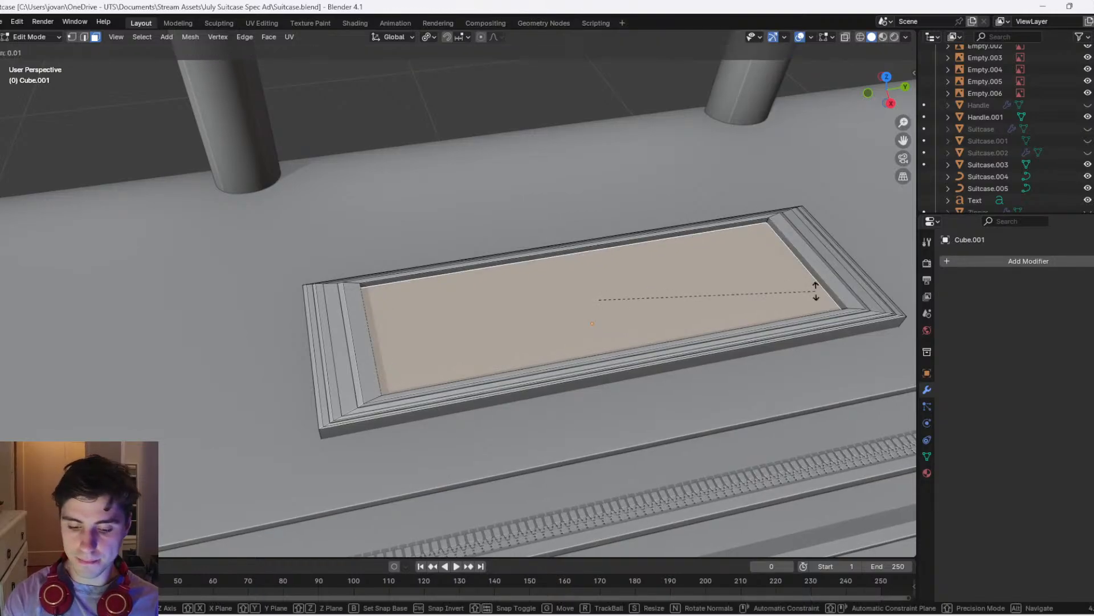
pyautogui.rightClick(816, 290)
# Inset the recessed face of the lock and scale the inner face down along Y to less than half its length
pyautogui.press('s')
pyautogui.click(807, 289)
pyautogui.press('s')
pyautogui.press('x')
pyautogui.click(834, 268)
pyautogui.press('e')
pyautogui.rightClick(836, 268)
pyautogui.press('s')
pyautogui.press('x')
pyautogui.rightClick(816, 273)
pyautogui.press('s')
pyautogui.press('y')
pyautogui.click(701, 273)
# Slide the inner face along Y to one end of the recess and scale it down slightly
pyautogui.press('g')
pyautogui.press('x')
pyautogui.press('y')
pyautogui.click(635, 282)
pyautogui.press('s')
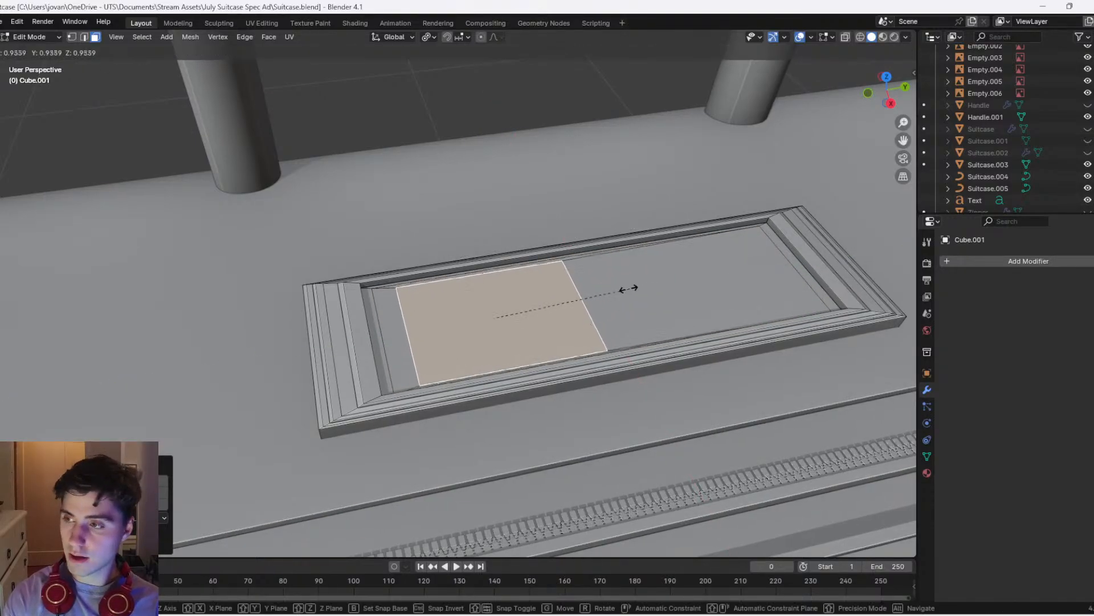
pyautogui.click(618, 287)
# Extrude the inner face downward along Z into a pocket and shrink its floor to taper the walls
pyautogui.press('e')
pyautogui.press('z')
pyautogui.click(608, 298)
pyautogui.moveTo(553, 331); pyautogui.dragTo(517, 346, button='middle')
pyautogui.scroll(1, 526, 343)
pyautogui.press('s')
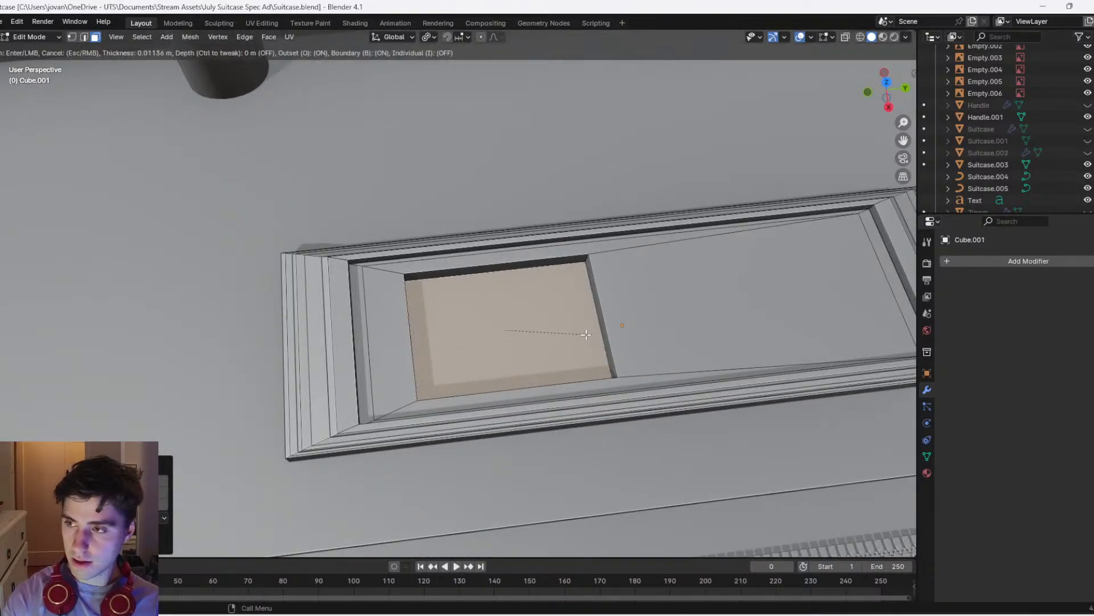
pyautogui.click(571, 321)
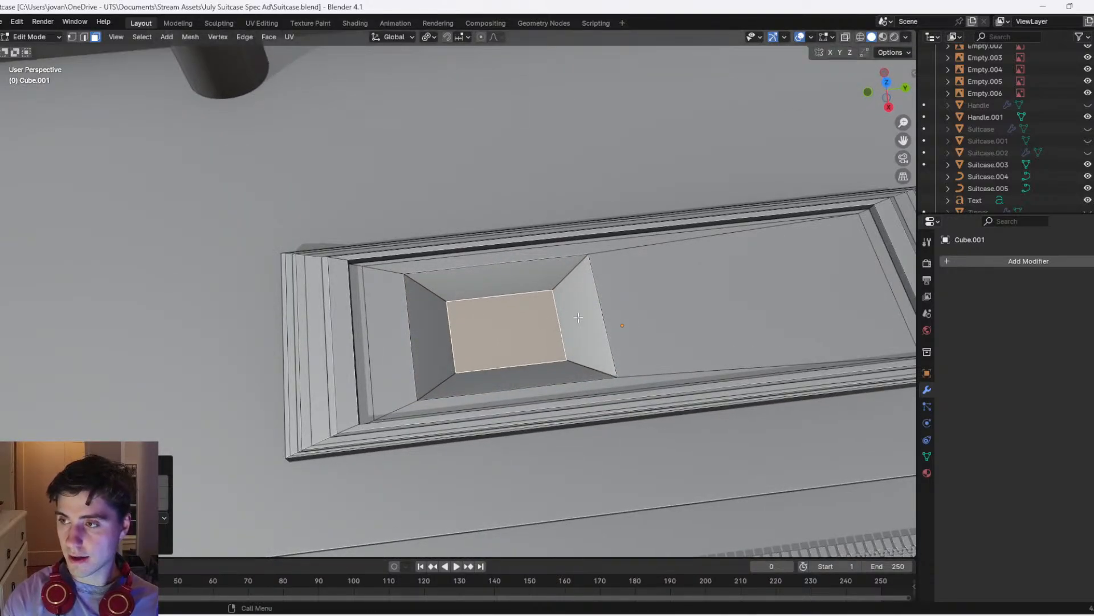
# Try subdividing the pocket floor with 3 cuts and rounding it with the LoopTools Circle operation
pyautogui.rightClick(578, 318)
pyautogui.click(534, 353)
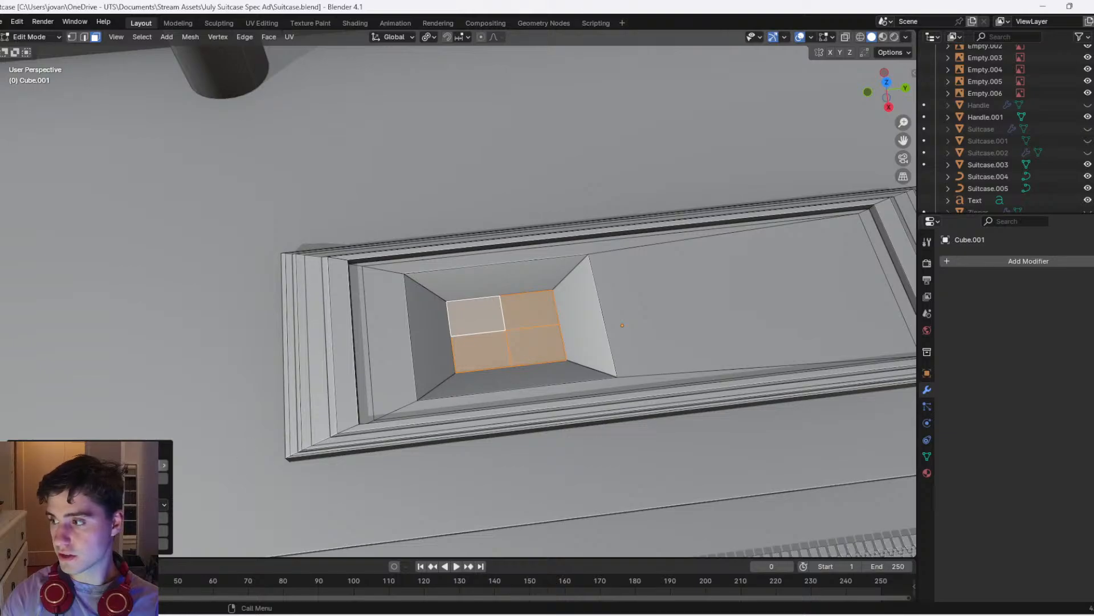
pyautogui.click(163, 465)
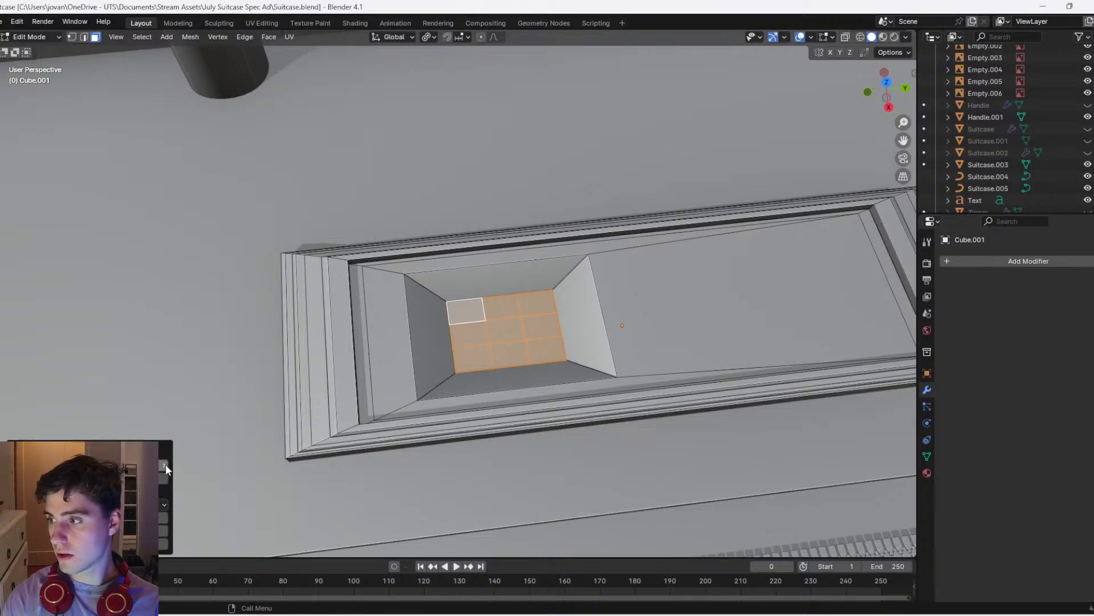
pyautogui.rightClick(602, 348)
pyautogui.moveTo(615, 302)
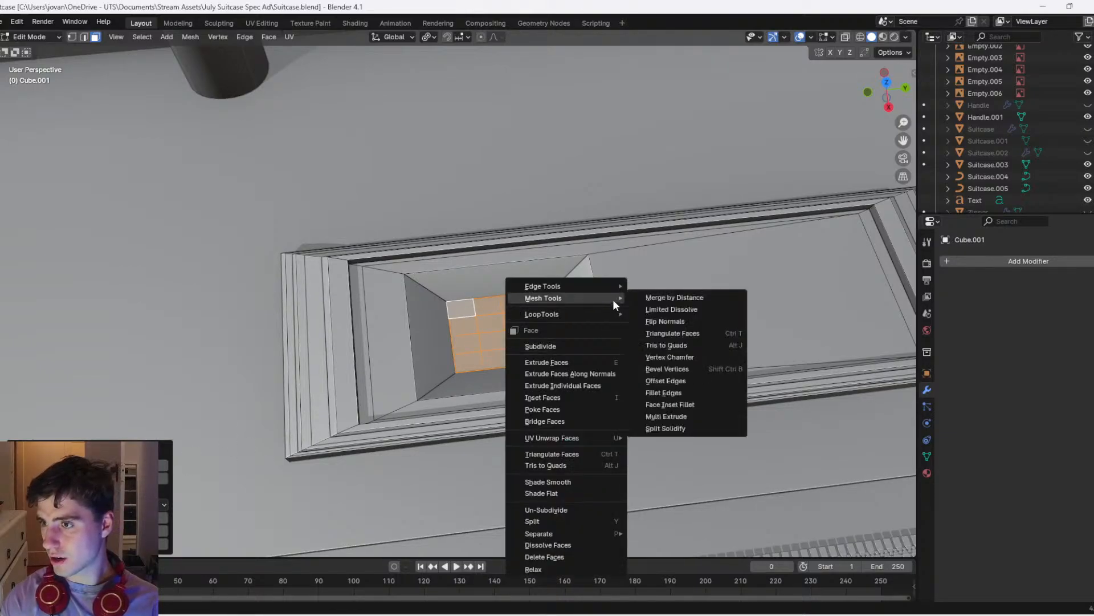
pyautogui.moveTo(593, 316)
pyautogui.click(652, 327)
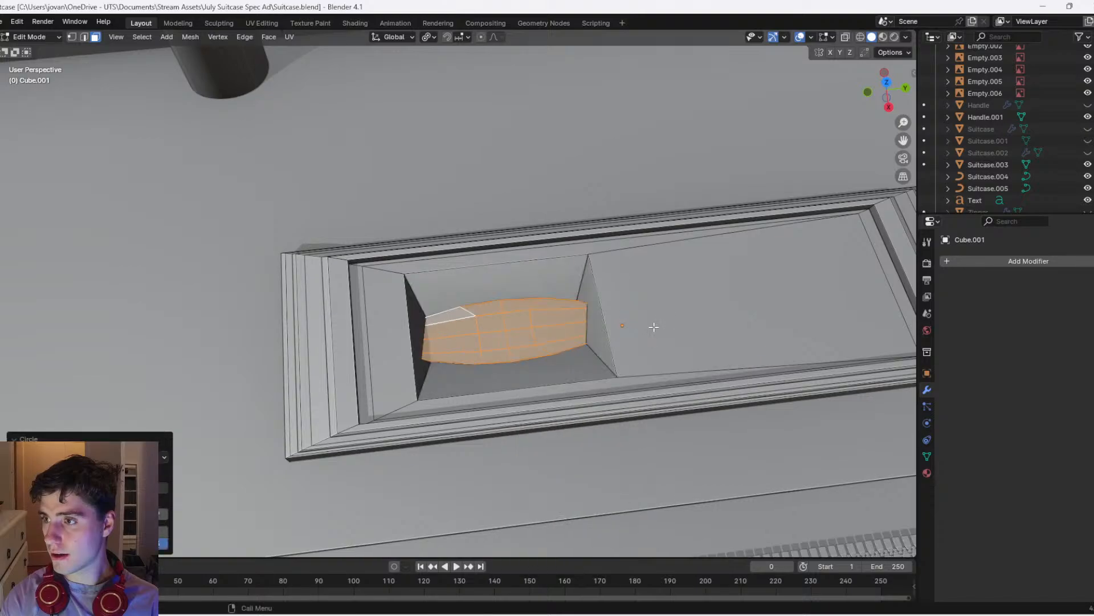
pyautogui.hotkey('ctrl', 'z')
pyautogui.moveTo(522, 337); pyautogui.dragTo(504, 384, button='middle')
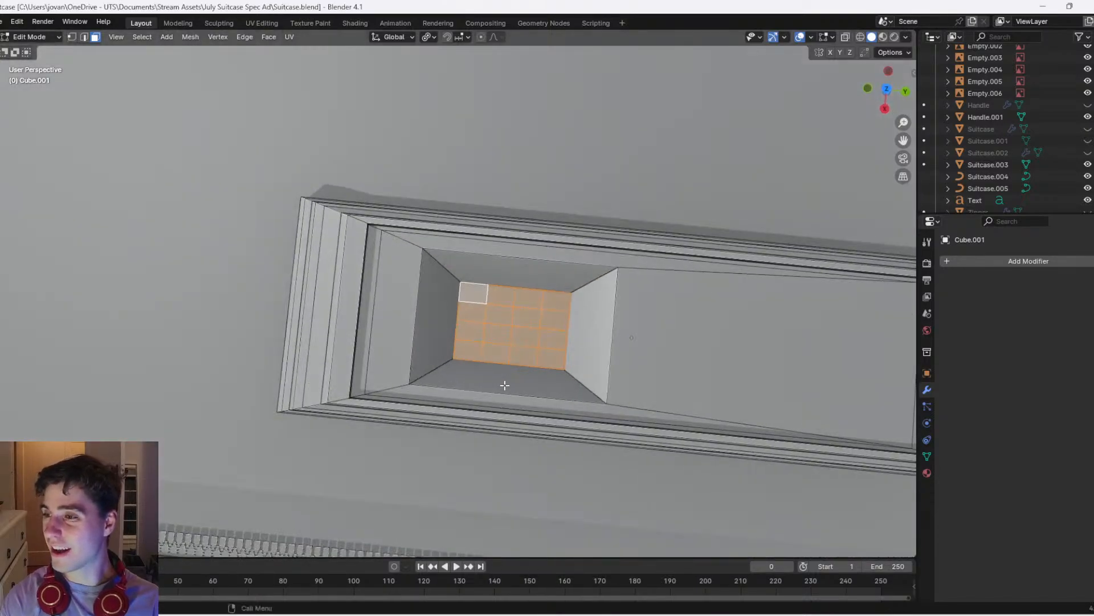
pyautogui.scroll(2, 564, 330)
pyautogui.hotkey('ctrl', 'z')
# Scale the pocket floor down along Y and apply the LoopTools Circle operation to the single face
pyautogui.press('s')
pyautogui.press('y')
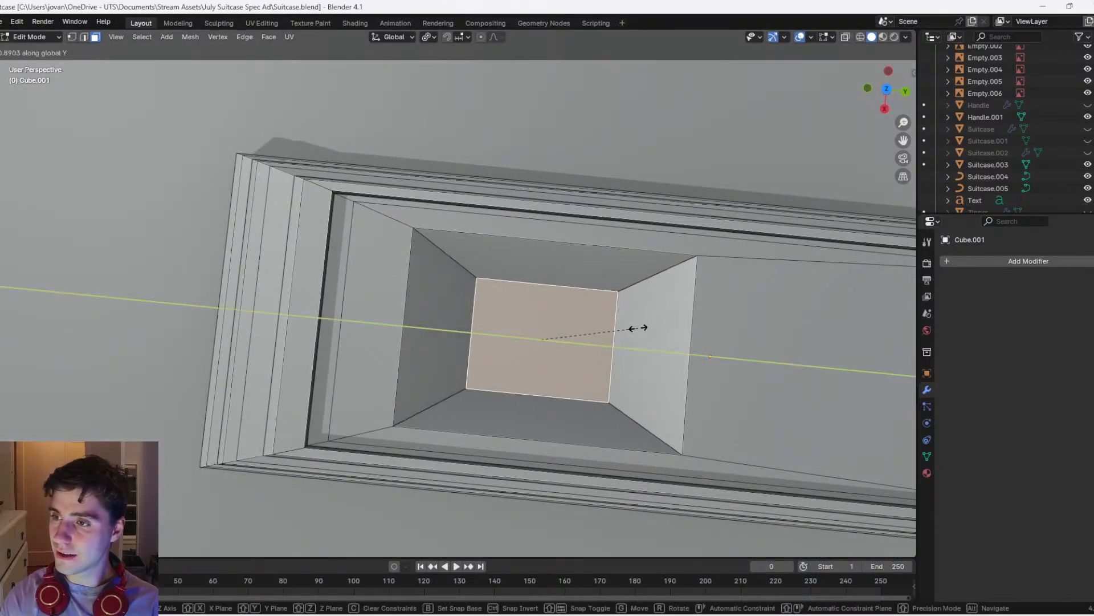
pyautogui.click(638, 325)
pyautogui.rightClick(635, 328)
pyautogui.moveTo(635, 330)
pyautogui.click(708, 341)
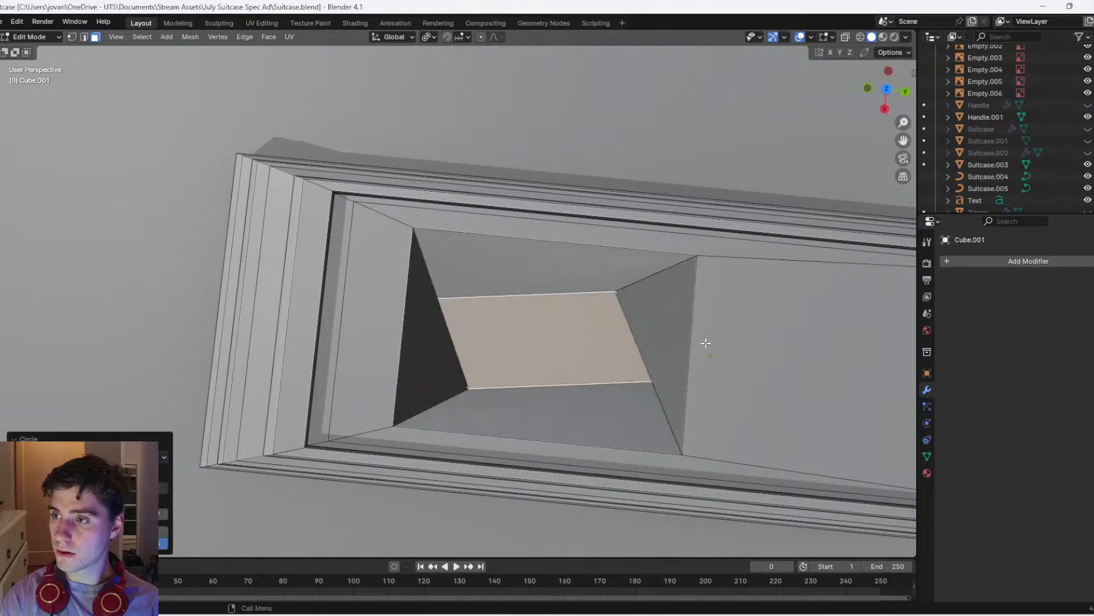
# Undo the tapered pocket, extrude the recess's end face in place and scale the new face inward
pyautogui.moveTo(708, 342); pyautogui.dragTo(704, 315, button='middle')
pyautogui.hotkey('ctrl', 'z')
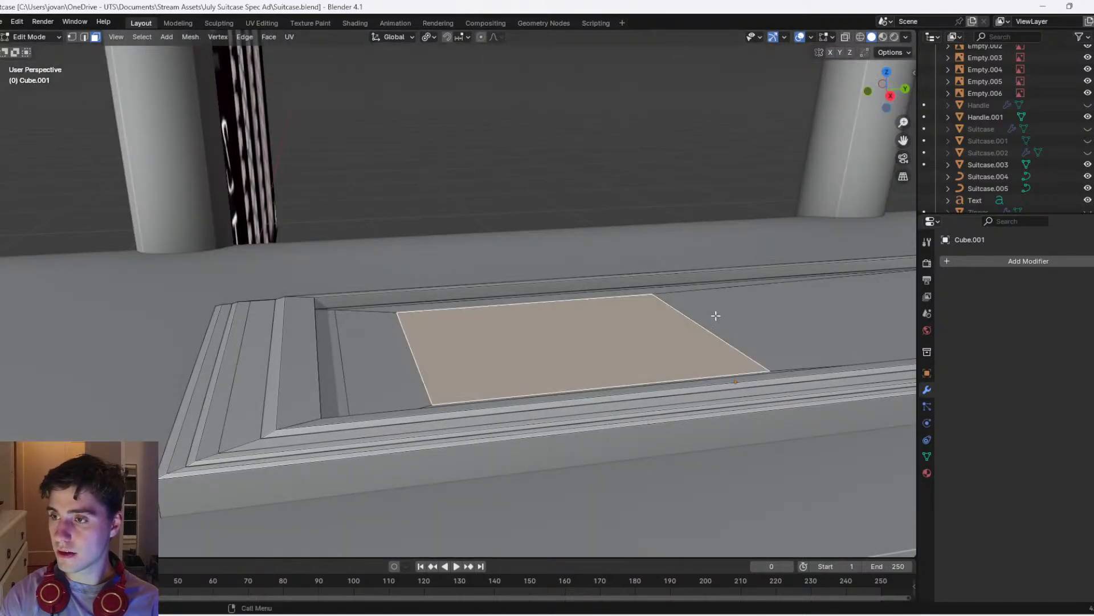
pyautogui.press('e')
pyautogui.rightClick(719, 310)
pyautogui.press('s')
pyautogui.click(670, 319)
pyautogui.moveTo(668, 320); pyautogui.dragTo(643, 366, button='middle')
# Subdivide the inner face into a grid and round it with the LoopTools Circle operation
pyautogui.rightClick(643, 366)
pyautogui.moveTo(644, 368)
pyautogui.click(609, 386)
pyautogui.click(163, 469)
pyautogui.click(163, 469)
pyautogui.click(163, 469)
pyautogui.rightClick(590, 357)
pyautogui.moveTo(613, 321)
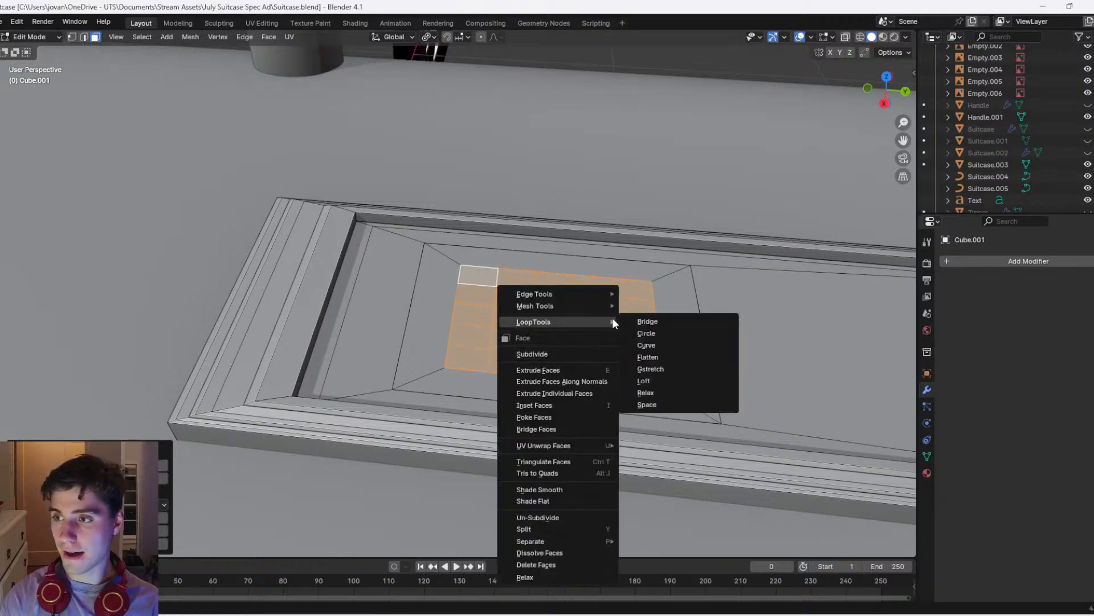
pyautogui.click(650, 333)
# Scale the rounded faces down along Y and extrude them downward along Z to form a round hole
pyautogui.press('s')
pyautogui.press('y')
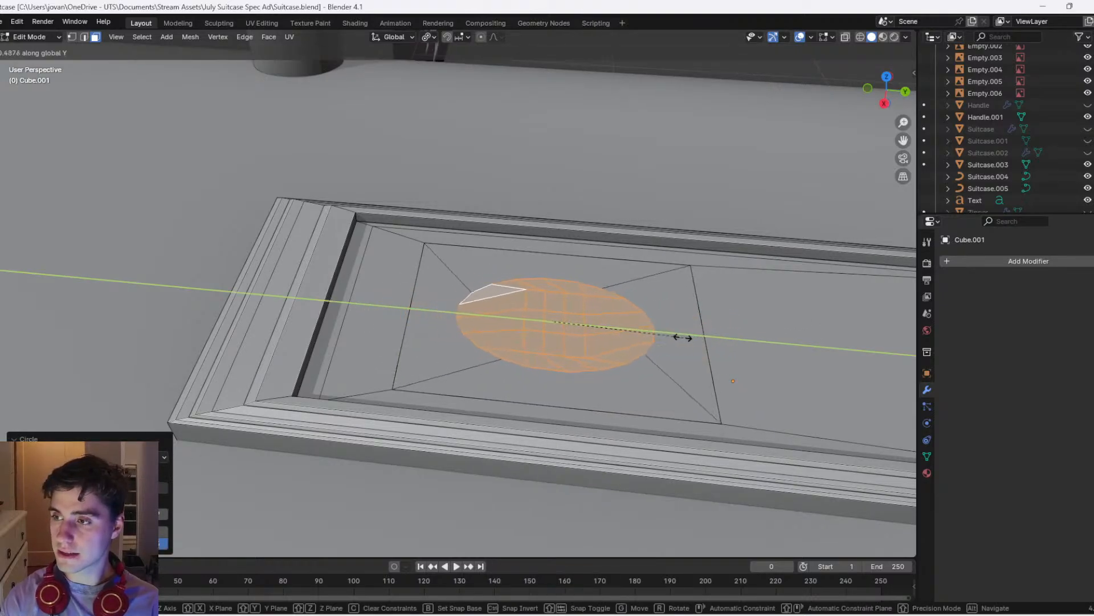
pyautogui.click(655, 335)
pyautogui.press('e')
pyautogui.press('z')
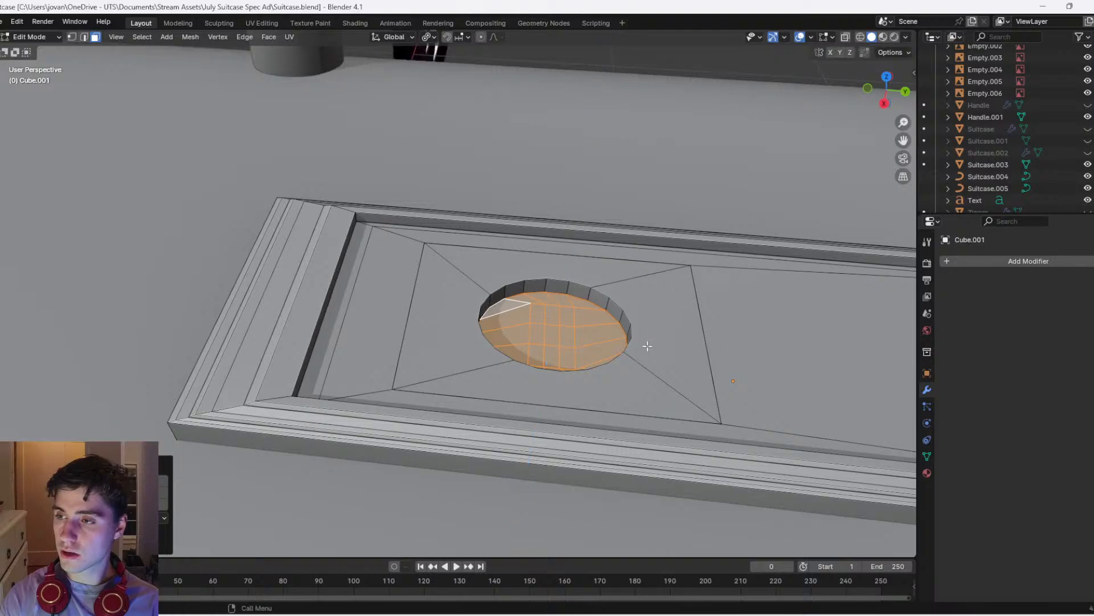
pyautogui.click(644, 336)
# Apply Shade Smooth by Angle to the lock plate
pyautogui.press('Tab')
pyautogui.scroll(-3, 647, 320)
pyautogui.rightClick(647, 320)
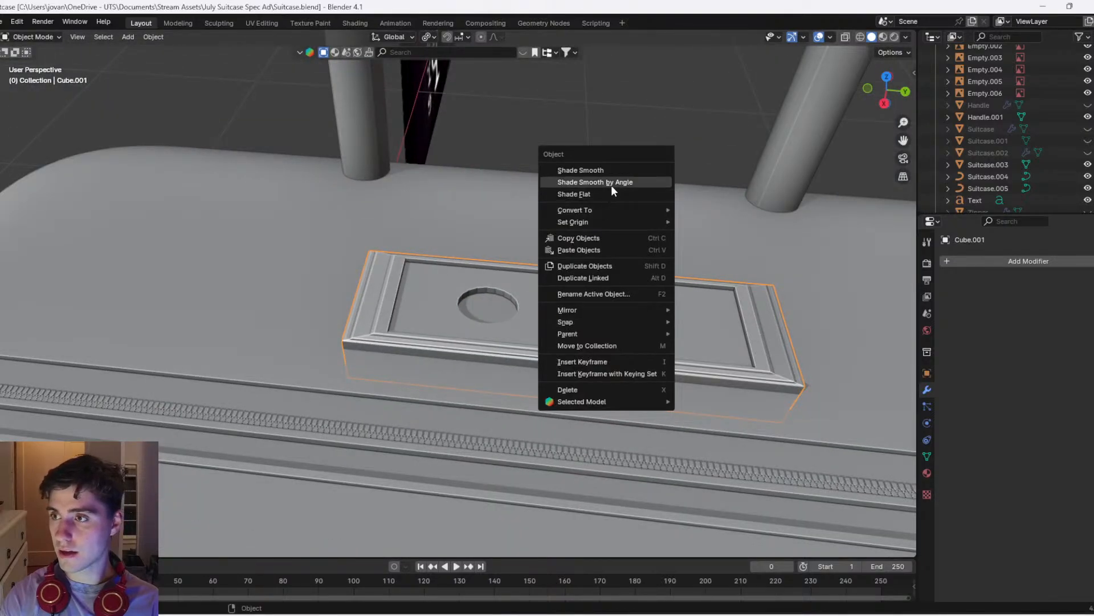
pyautogui.click(611, 184)
# Shift the selected floor faces of the round hole slightly along Y
pyautogui.moveTo(555, 311); pyautogui.dragTo(580, 299, button='middle')
pyautogui.press('Tab')
pyautogui.press('g')
pyautogui.press('y')
pyautogui.click(679, 286)
pyautogui.press('Tab')
pyautogui.scroll(-10, 579, 299)
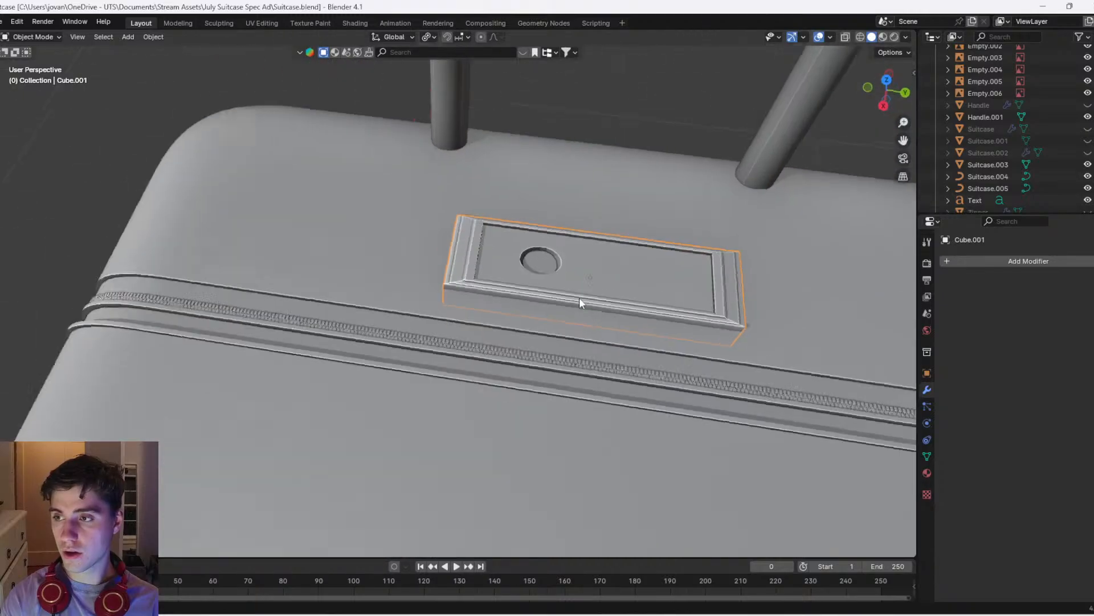
# Check the lock reference image, add a cube and snap it to the lock plate
pyautogui.moveTo(587, 370); pyautogui.dragTo(607, 311, button='middle')
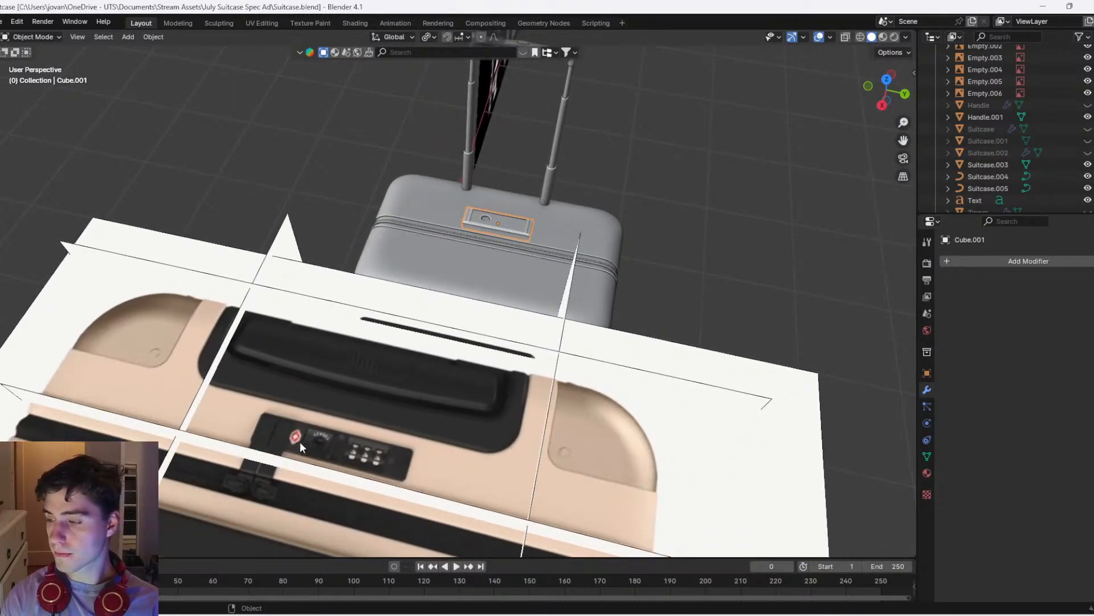
pyautogui.scroll(6, 603, 228)
pyautogui.moveTo(603, 229); pyautogui.dragTo(566, 222, button='middle')
pyautogui.scroll(6, 566, 222)
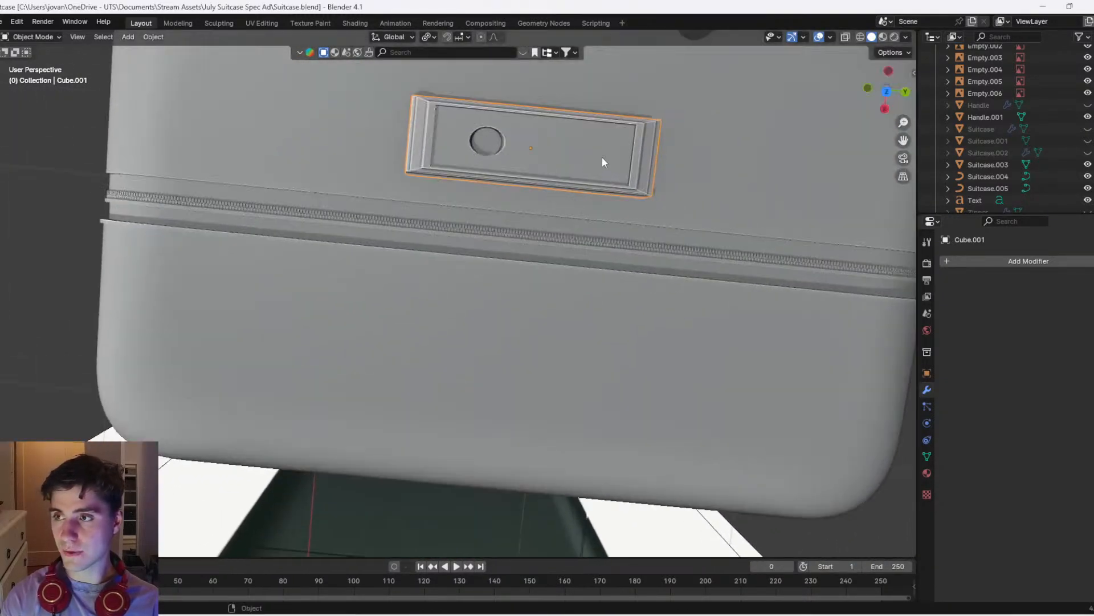
pyautogui.press('Tab')
pyautogui.press('Tab')
pyautogui.scroll(3, 491, 195)
pyautogui.hotkey('shift', 'a')
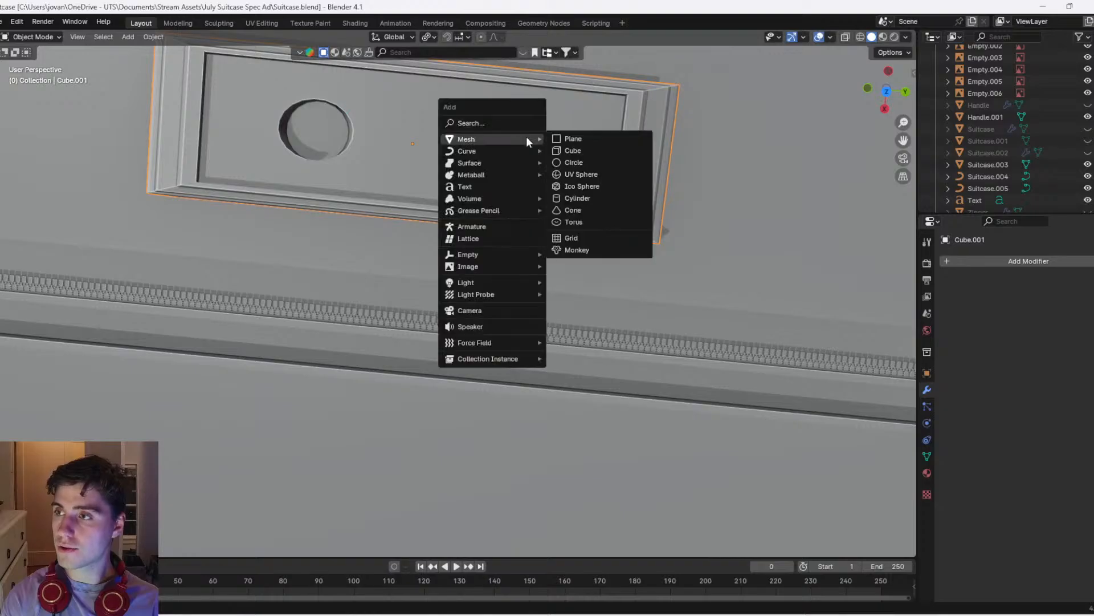
pyautogui.click(599, 150)
pyautogui.keyDown('shift'); pyautogui.click(530, 149); pyautogui.keyUp('shift')
pyautogui.rightClick(530, 149)
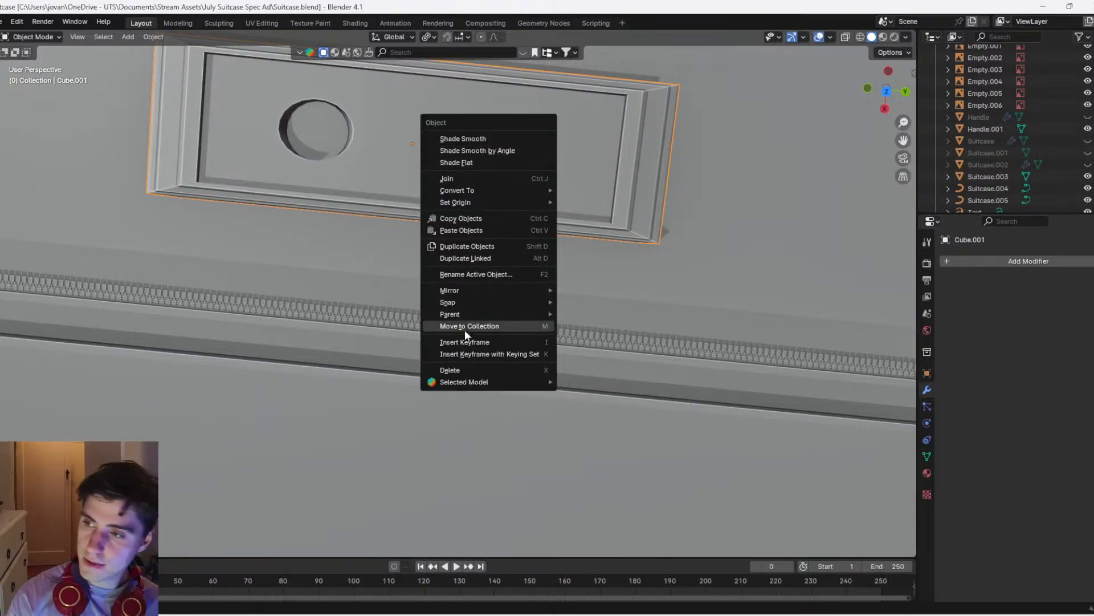
pyautogui.moveTo(498, 304)
pyautogui.click(604, 338)
pyautogui.scroll(-15, 566, 296)
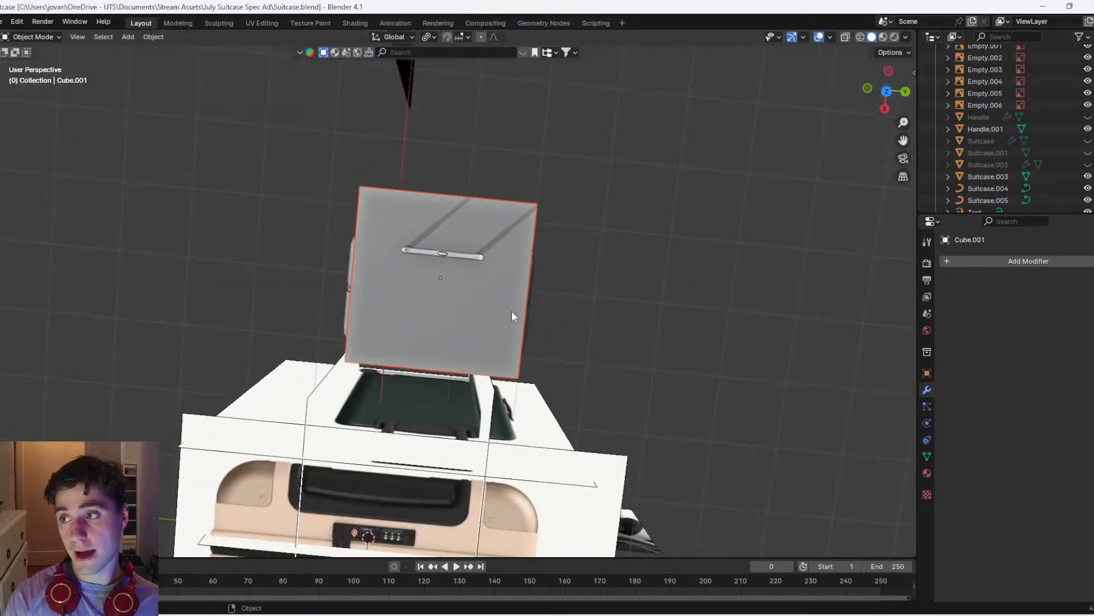
# Scale the new cube down to about 0.27 and move it along Z at the lock on the suitcase top
pyautogui.click(512, 312)
pyautogui.press('s')
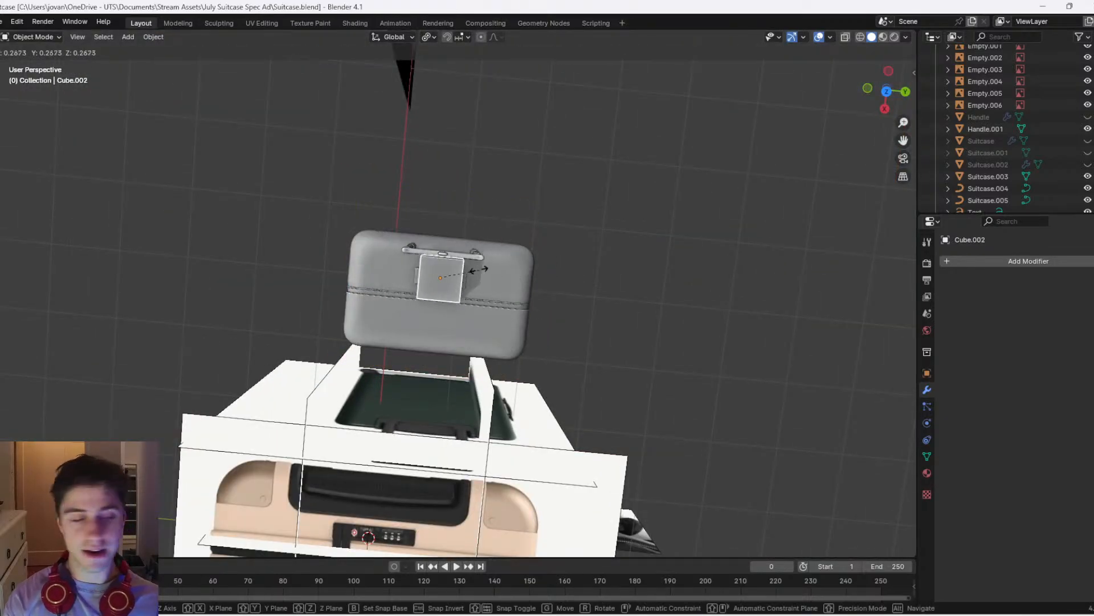
pyautogui.click(478, 268)
pyautogui.moveTo(515, 331); pyautogui.dragTo(527, 401, button='middle')
pyautogui.press('g')
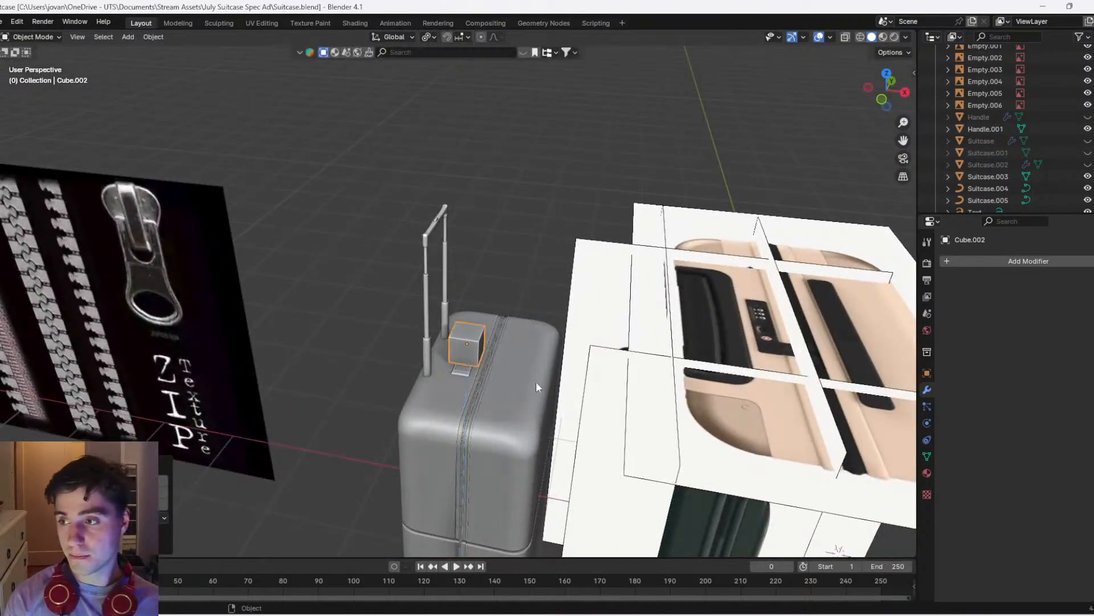
pyautogui.press('z')
pyautogui.click(498, 354)
# Shrink the cube to dial size and lower it along Z onto the lock plate's recess beside the hole
pyautogui.press('KP_Decimal')
pyautogui.moveTo(512, 337); pyautogui.dragTo(739, 375, button='middle')
pyautogui.scroll(-4, 740, 374)
pyautogui.press('s')
pyautogui.click(614, 368)
pyautogui.press('g')
pyautogui.press('z')
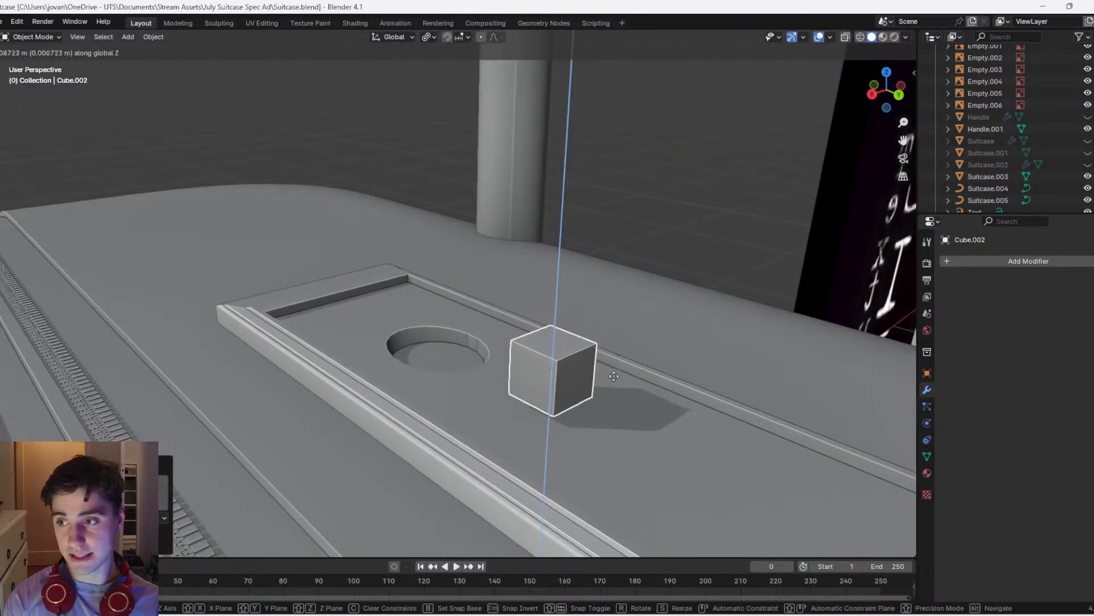
pyautogui.click(612, 386)
pyautogui.press('g')
pyautogui.press('z')
pyautogui.click(611, 392)
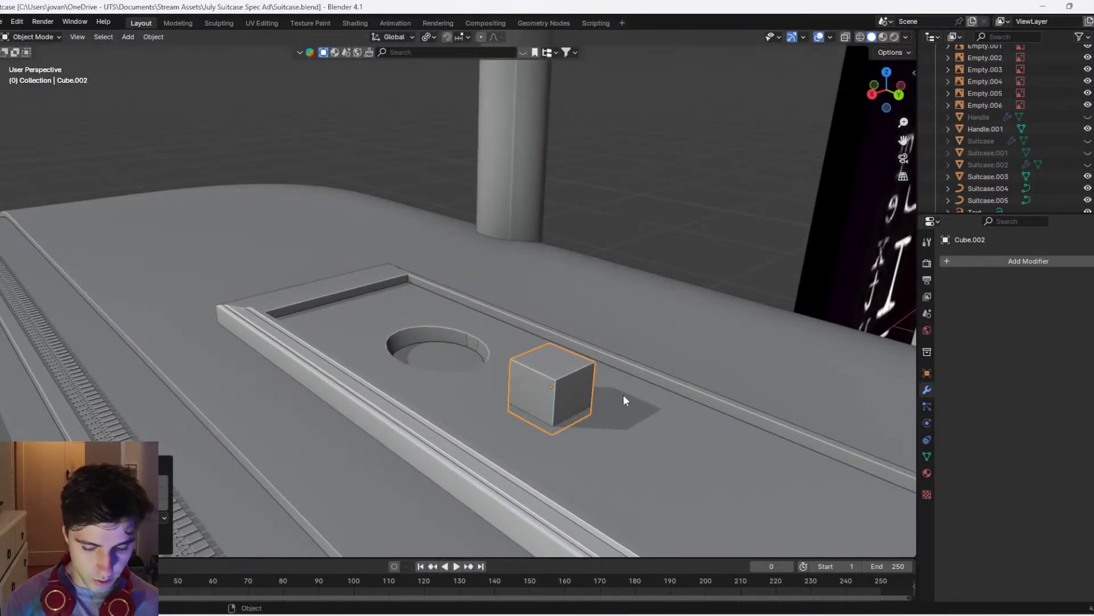
# Try stretching the cube along Y and bevelling its edges with 7 segments
pyautogui.press('Tab')
pyautogui.press('s')
pyautogui.press('y')
pyautogui.click(696, 375)
pyautogui.hotkey('ctrl', 'b')
pyautogui.scroll(6, 724, 373)
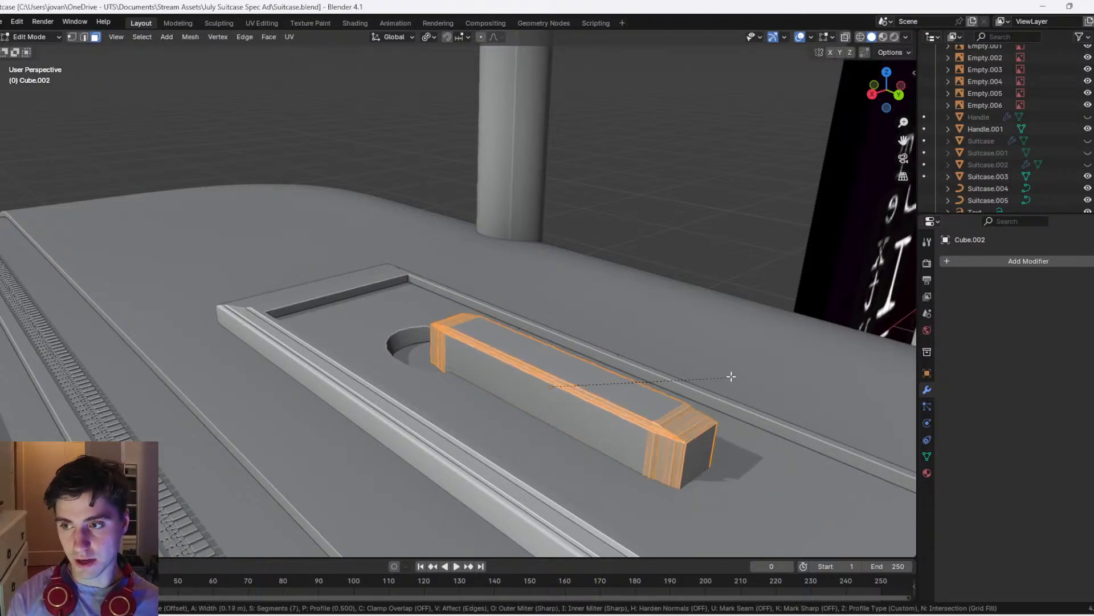
pyautogui.click(705, 376)
pyautogui.hotkey('ctrl', 'z')
pyautogui.hotkey('ctrl', 'z')
pyautogui.hotkey('ctrl', 'z')
pyautogui.hotkey('ctrl', 'z')
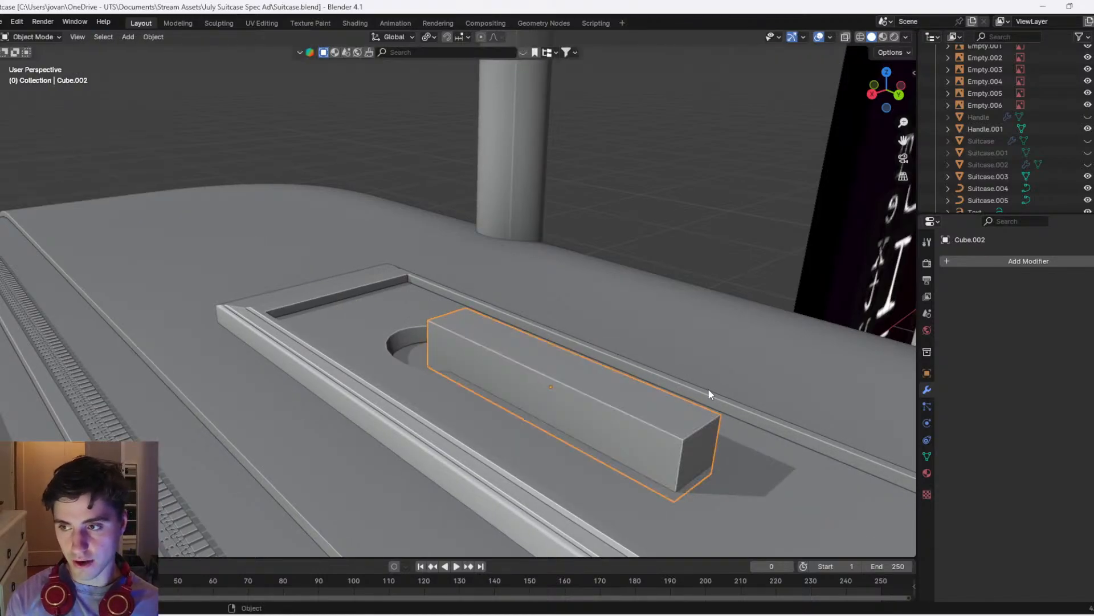
# Lengthen the small cube moderately along Y into a block
pyautogui.press('s')
pyautogui.press('x')
pyautogui.press('y')
pyautogui.click(723, 370)
pyautogui.press('Tab')
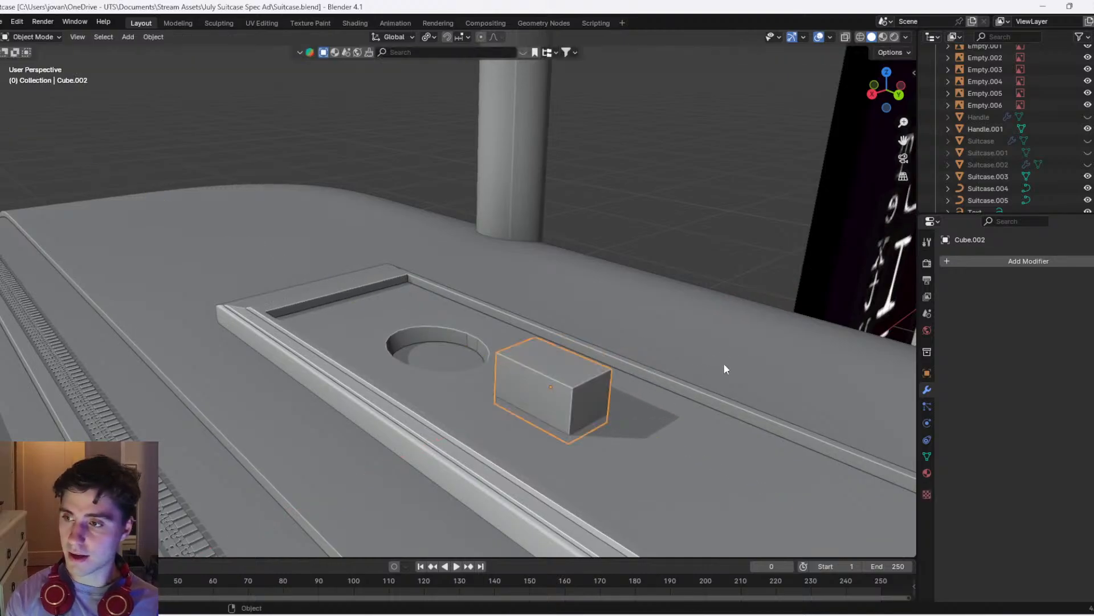
# Try bevelling the block's edges, undo the bevel and check the object's transform values
pyautogui.press('Tab')
pyautogui.hotkey('ctrl', 'b')
pyautogui.click(660, 372)
pyautogui.hotkey('ctrl', 'z')
pyautogui.press('Tab')
pyautogui.press('Tab')
pyautogui.click(926, 374)
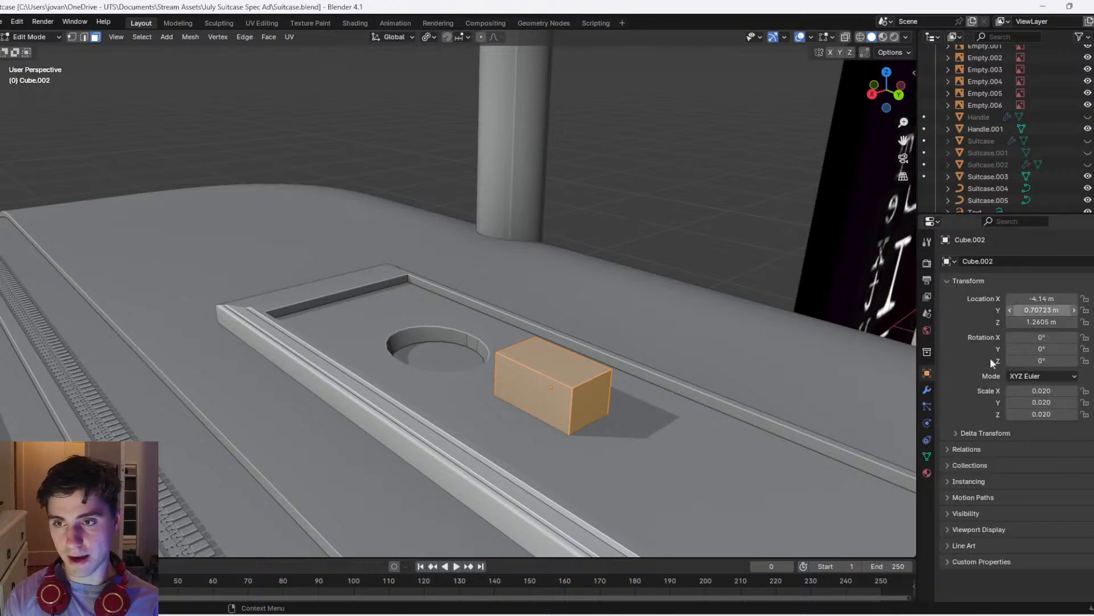
# Reshape the block into a thin bar by scaling it along Z, narrowing it along Y and widening it along X
pyautogui.scroll(3, 595, 383)
pyautogui.moveTo(596, 384); pyautogui.dragTo(771, 266, button='middle')
pyautogui.press('s')
pyautogui.press('z')
pyautogui.click(696, 335)
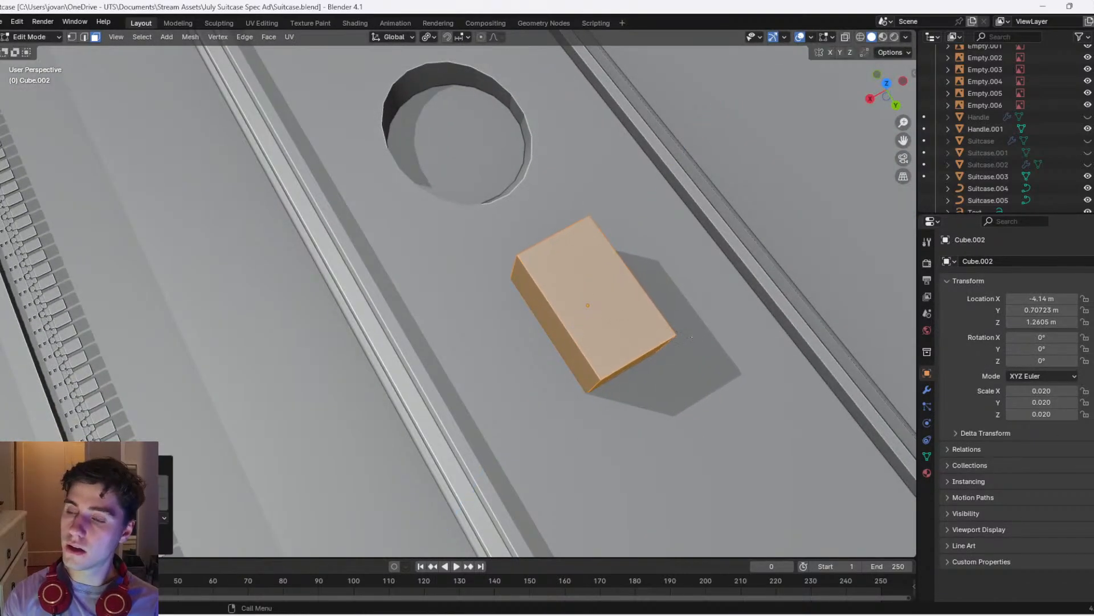
pyautogui.press('s')
pyautogui.press('y')
pyautogui.click(627, 302)
pyautogui.press('s')
pyautogui.press('x')
pyautogui.click(698, 279)
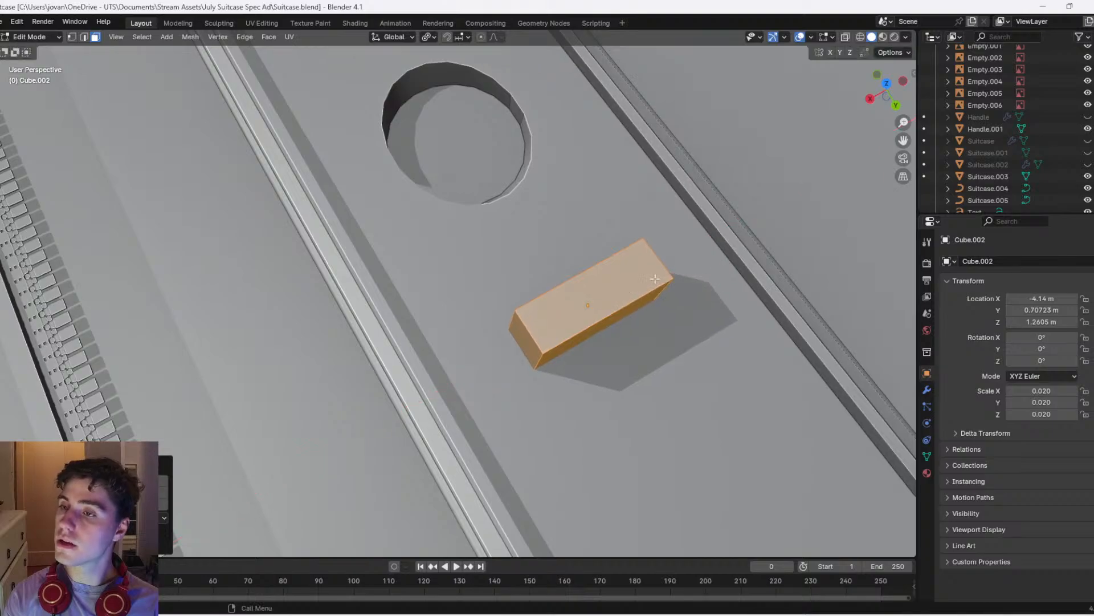
# Bevel all edges of the bar with a width of 0.372 m and 7 segments
pyautogui.moveTo(699, 279); pyautogui.dragTo(665, 254, button='middle')
pyautogui.hotkey('ctrl', 'b')
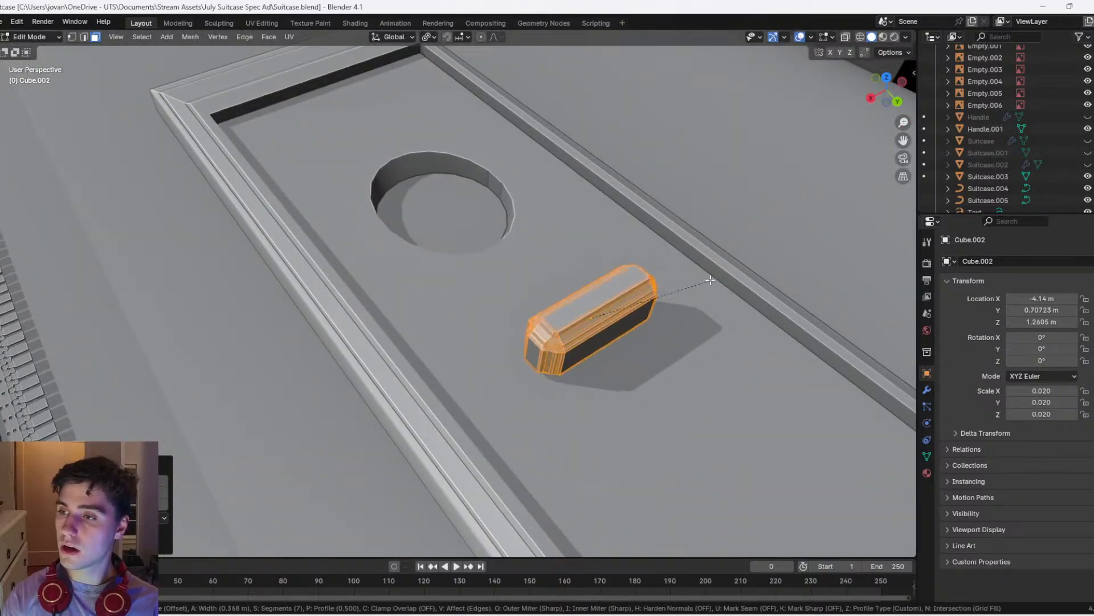
pyautogui.click(707, 283)
pyautogui.click(106, 334)
pyautogui.moveTo(728, 282); pyautogui.dragTo(692, 254, button='middle')
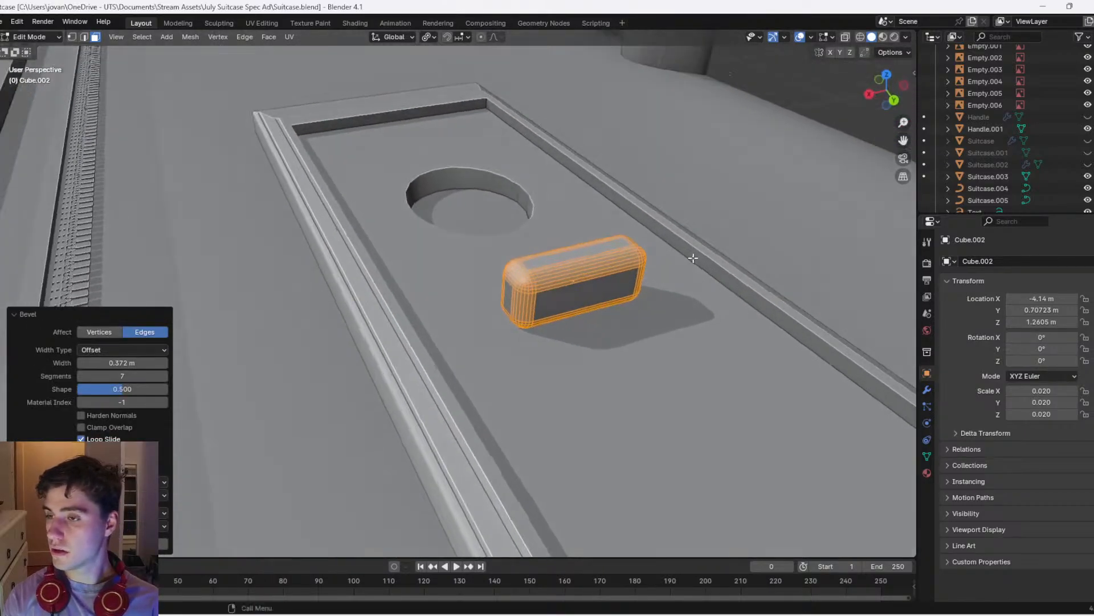
# Lower the rounded bar along Z to about 1.245 m so it sinks into the plate, and shade it smooth
pyautogui.press('Tab')
pyautogui.press('g')
pyautogui.press('z')
pyautogui.click(690, 283)
pyautogui.rightClick(691, 282)
pyautogui.click(649, 143)
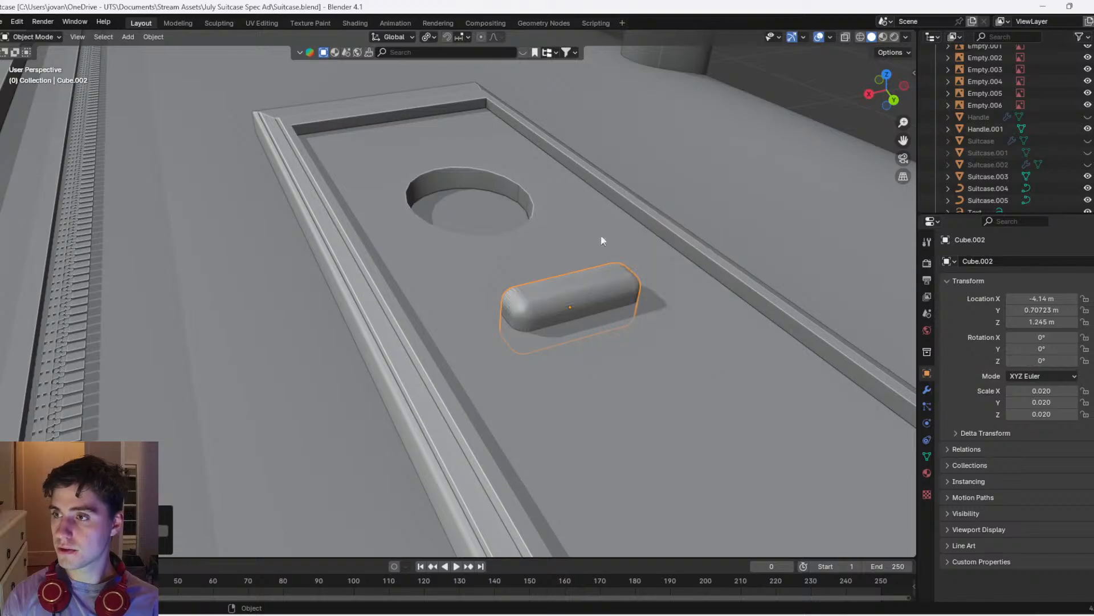
# Add an Array modifier to the rounded bar
pyautogui.moveTo(620, 220); pyautogui.dragTo(894, 330, button='middle')
pyautogui.click(927, 389)
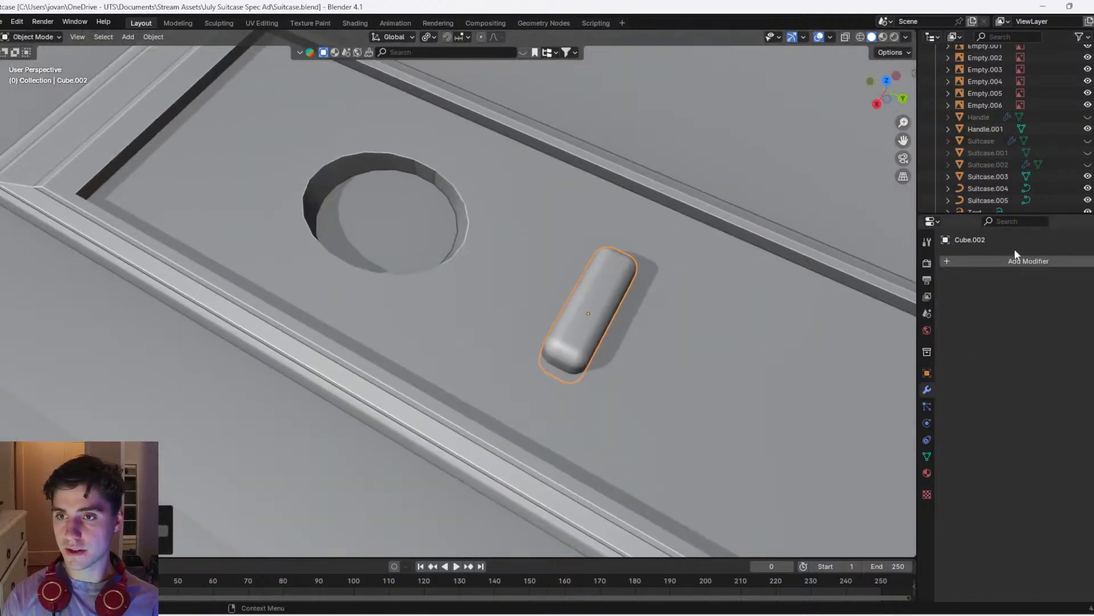
pyautogui.click(989, 264)
pyautogui.write('at')
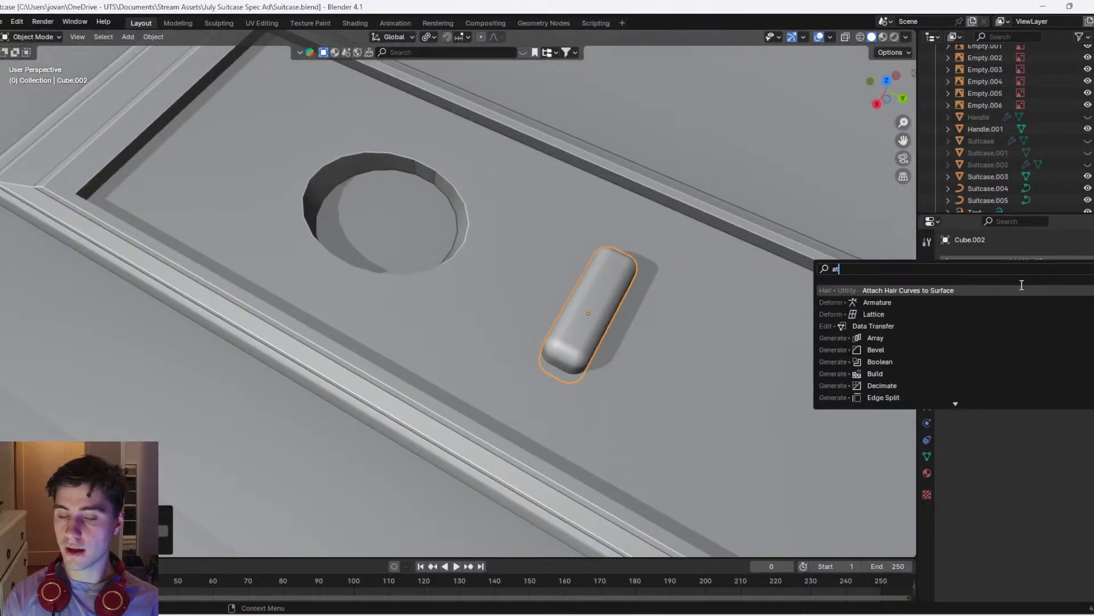
pyautogui.press('Return')
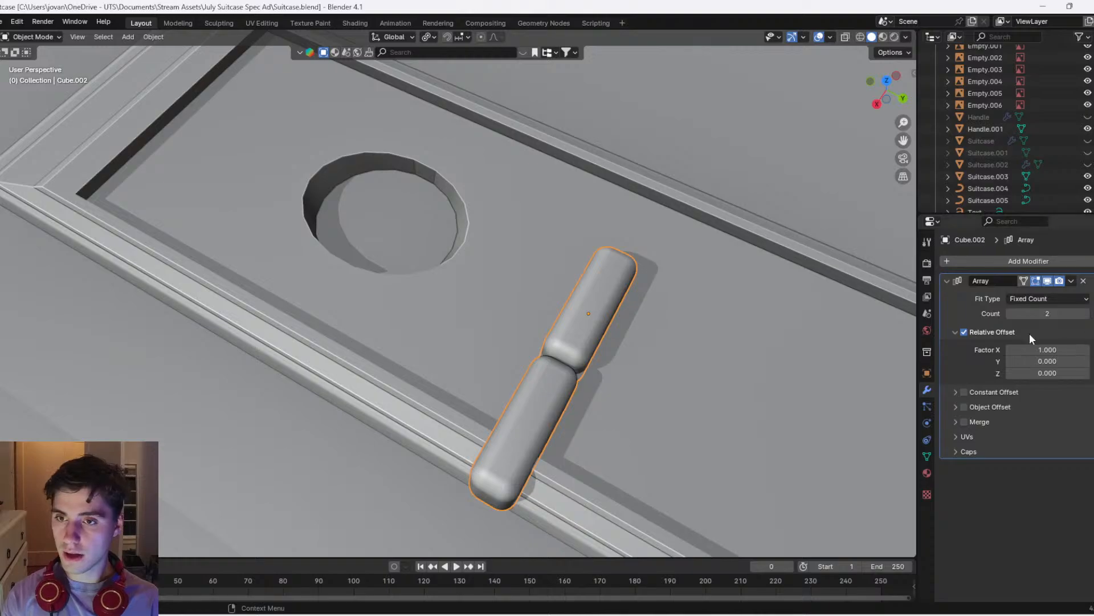
# Set the array's relative offset to X 0 and Y 2.5 with a count of 4
pyautogui.click(1030, 348)
pyautogui.write('0')
pyautogui.press('Tab')
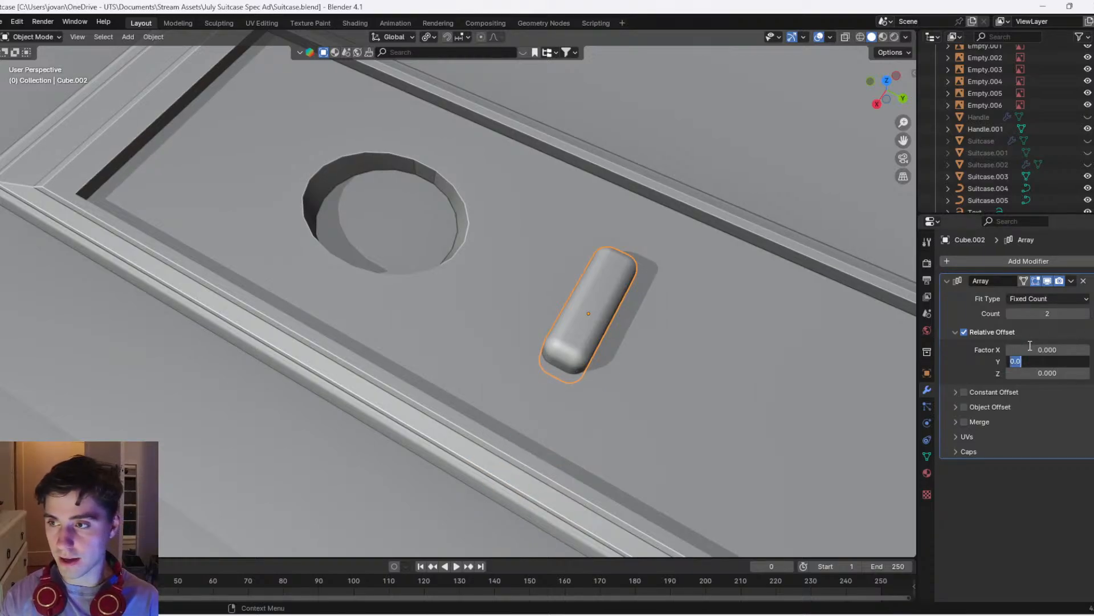
pyautogui.write('5')
pyautogui.press('Return')
pyautogui.click(1029, 348)
pyautogui.press('Tab')
pyautogui.write('2')
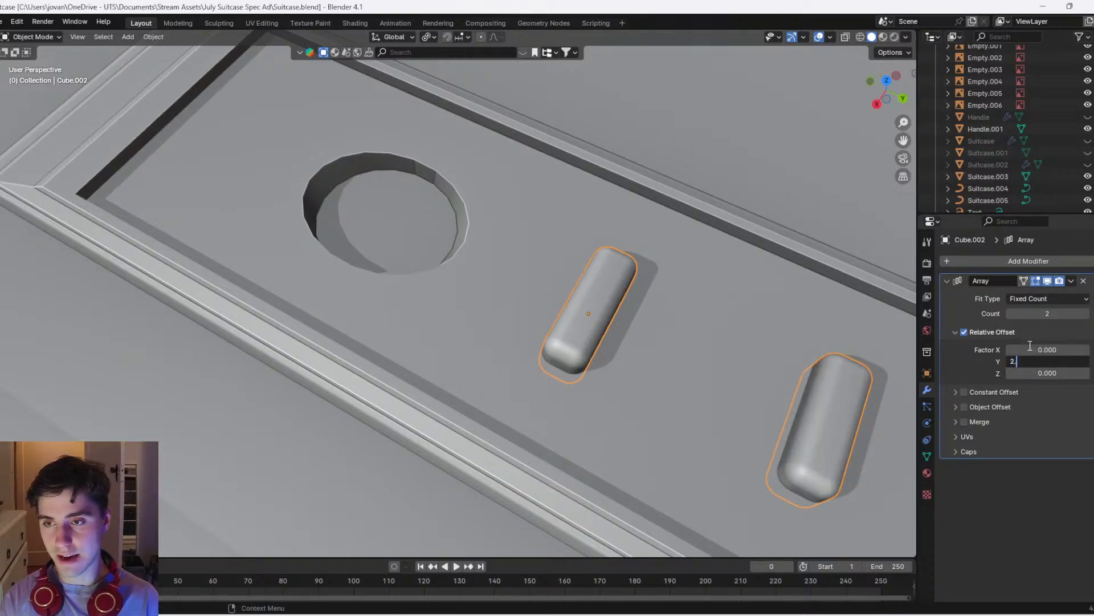
pyautogui.write('.5')
pyautogui.press('Return')
pyautogui.click(1086, 314)
pyautogui.click(1085, 314)
# Raise the bar's top middle face about 0.016 m along Z with smooth proportional editing to dome the dials
pyautogui.scroll(-4, 720, 364)
pyautogui.moveTo(721, 364); pyautogui.dragTo(507, 319, button='middle')
pyautogui.press('Tab')
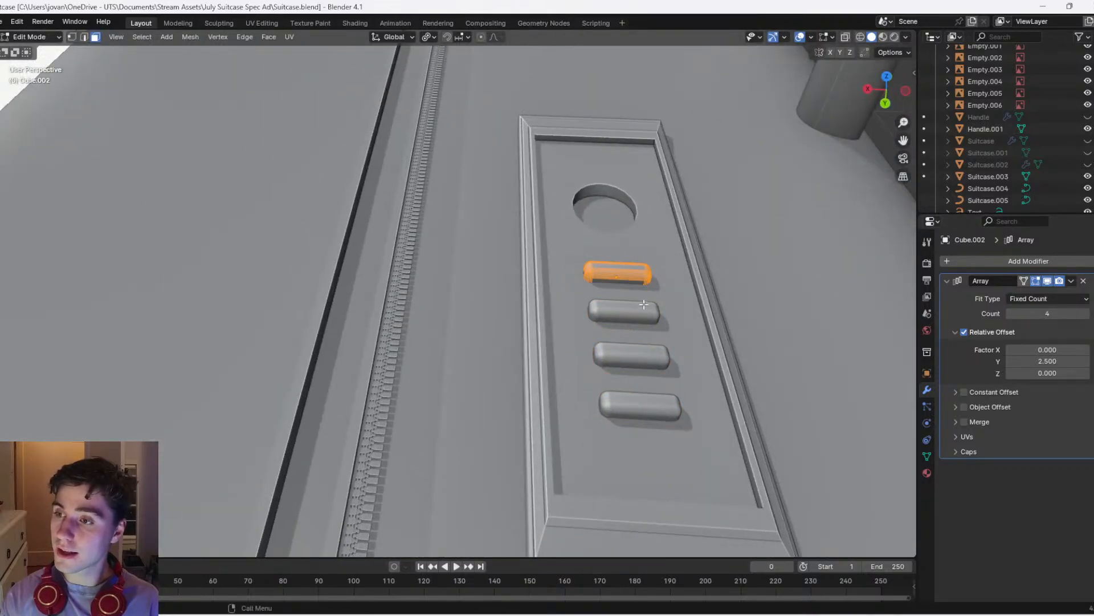
pyautogui.hotkey('alt', 'a')
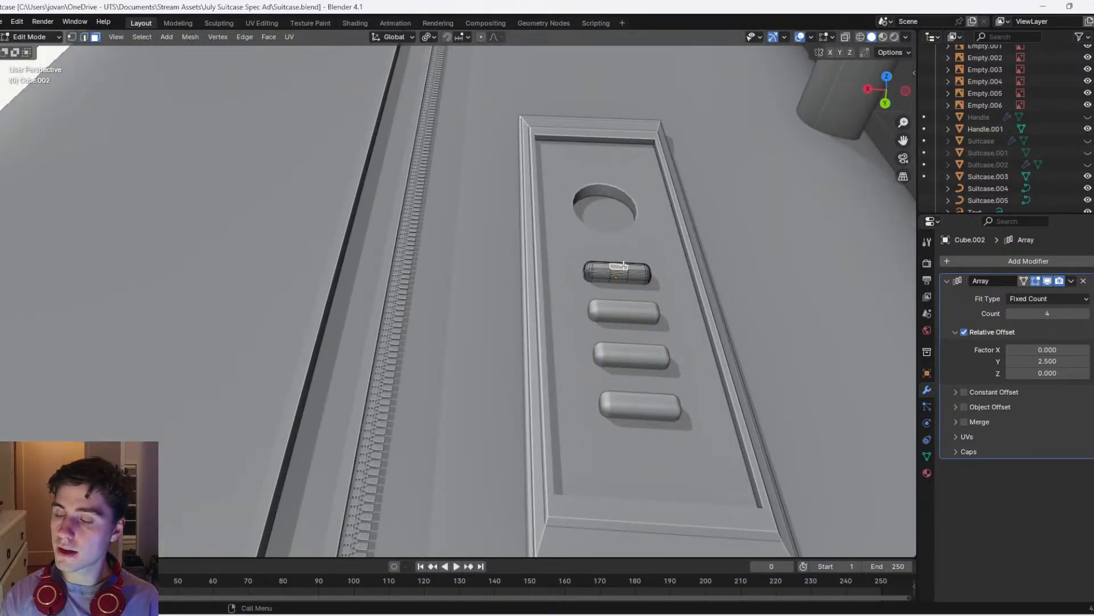
pyautogui.press('o')
pyautogui.press('g')
pyautogui.press('z')
pyautogui.scroll(4, 632, 279)
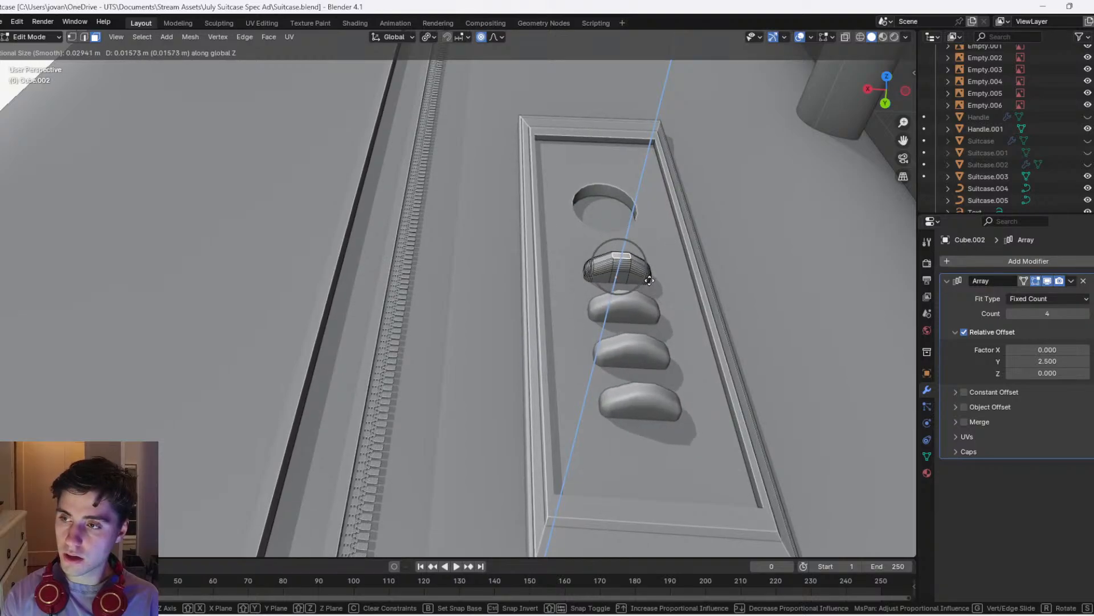
pyautogui.click(650, 281)
# Lower the arrayed row of domed dials along Z into the lock plate
pyautogui.press('Tab')
pyautogui.press('g')
pyautogui.press('z')
pyautogui.click(651, 289)
pyautogui.moveTo(651, 289); pyautogui.dragTo(754, 338, button='middle')
pyautogui.click(684, 318)
pyautogui.scroll(-5, 662, 336)
pyautogui.keyDown('shift'); pyautogui.moveTo(648, 381); pyautogui.dragTo(728, 361, button='middle'); pyautogui.keyUp('shift')
# Select the lock plate and save the suitcase file
pyautogui.click(569, 167)
pyautogui.scroll(-4, 576, 244)
pyautogui.scroll(-4, 604, 285)
pyautogui.hotkey('ctrl', 's')
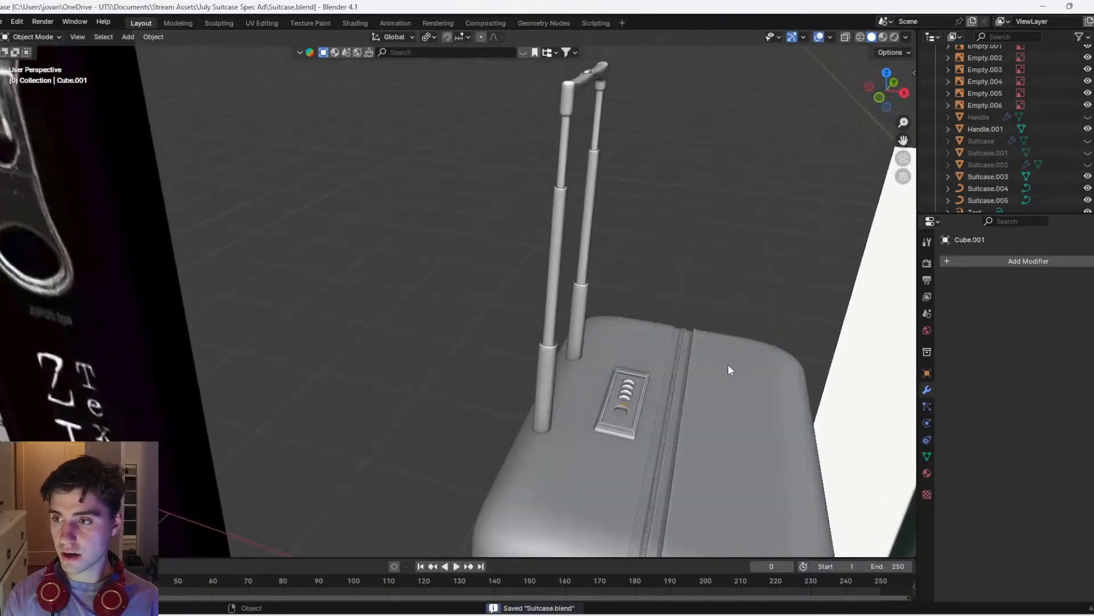
pyautogui.scroll(4, 590, 230)
pyautogui.scroll(-8, 590, 225)
pyautogui.moveTo(549, 164); pyautogui.dragTo(654, 406)
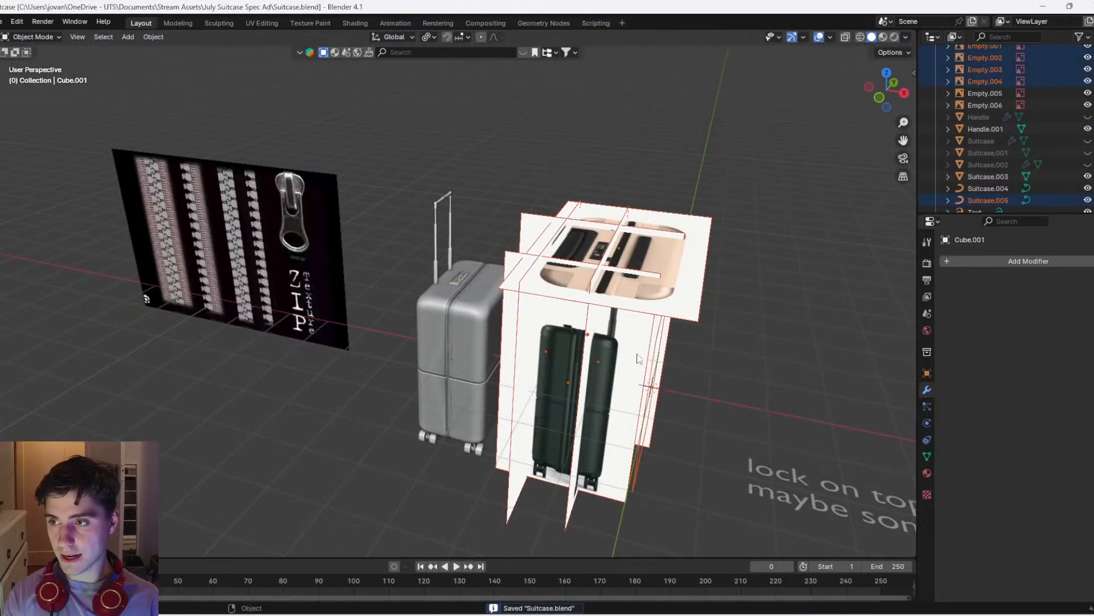
pyautogui.press('g')
pyautogui.rightClick(693, 286)
pyautogui.press('m')
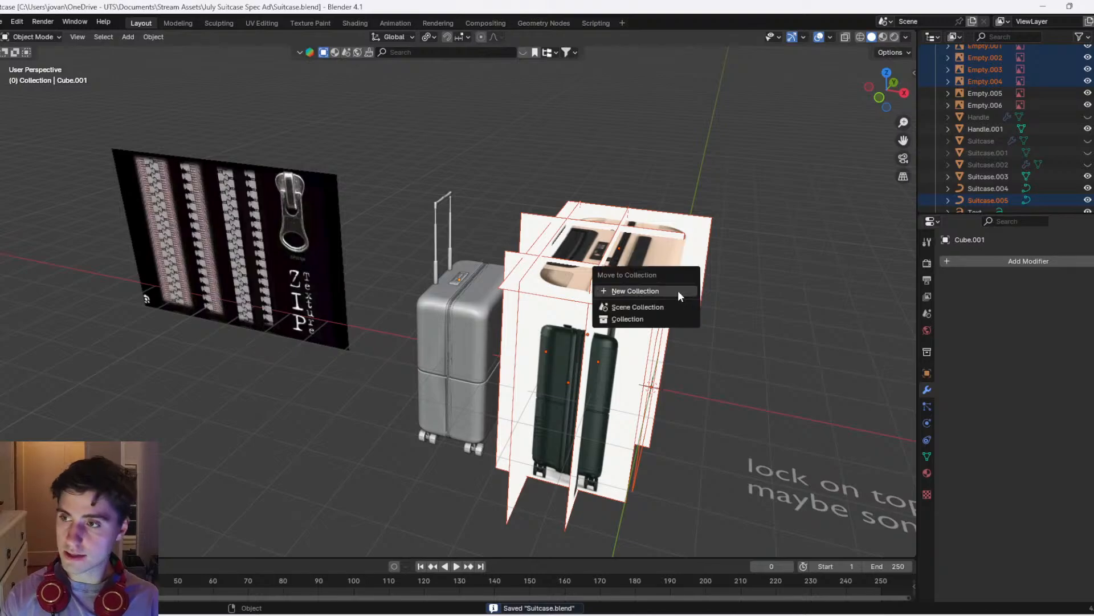
pyautogui.scroll(1, 991, 172)
pyautogui.scroll(-2, 991, 201)
pyautogui.keyDown('ctrl'); pyautogui.click(990, 179); pyautogui.keyUp('ctrl')
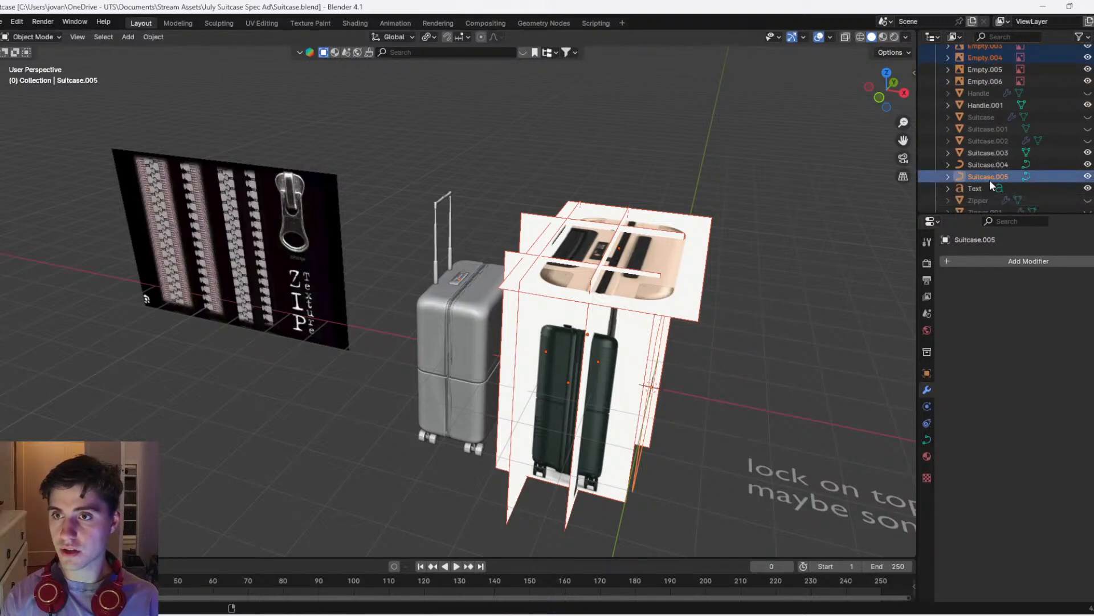
# Move all the image empties, from Empty to Empty.006, into a new collection named Reference Images
pyautogui.scroll(1, 989, 102)
pyautogui.click(993, 106)
pyautogui.scroll(3, 991, 115)
pyautogui.keyDown('shift'); pyautogui.click(987, 108); pyautogui.keyUp('shift')
pyautogui.press('m')
pyautogui.click(763, 208)
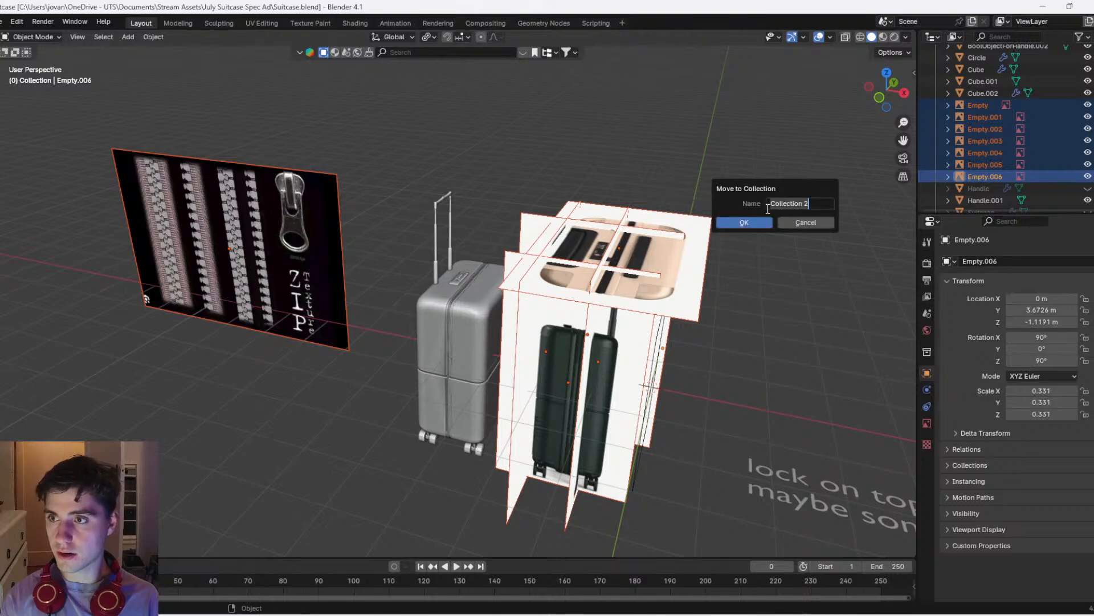
pyautogui.write('Reference Images')
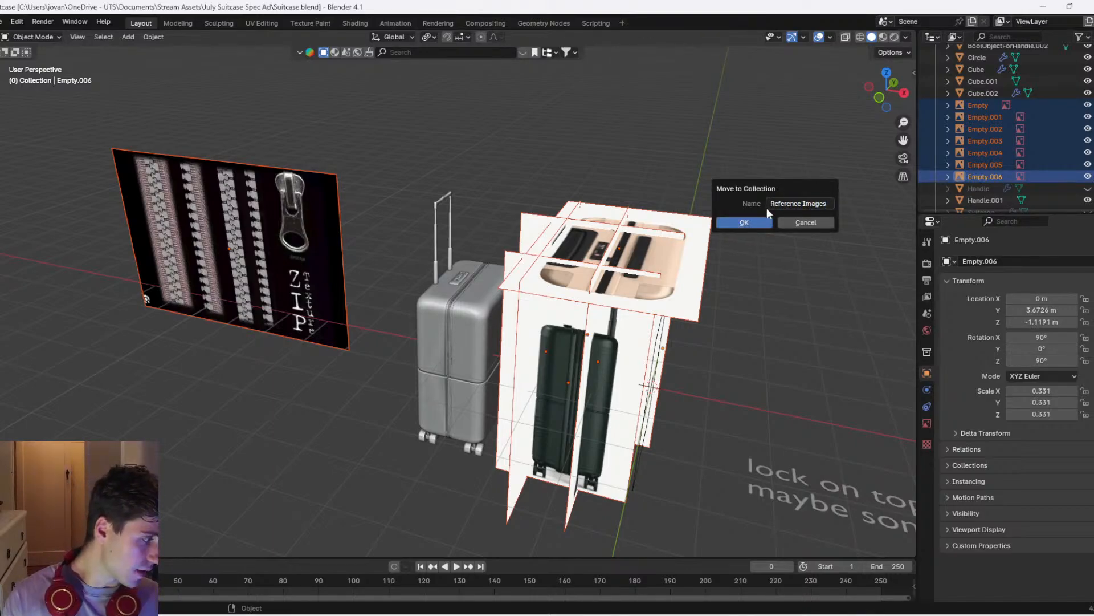
pyautogui.click(744, 222)
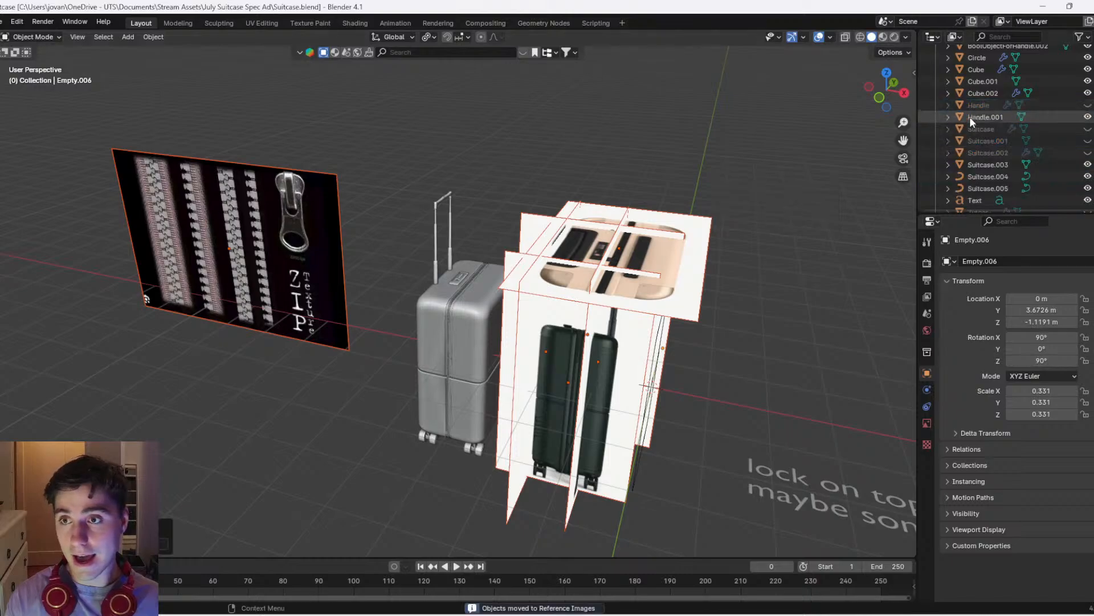
# Hide the Reference Images collection and the leftover Suitcase.005 outline curve at the world origin
pyautogui.scroll(-5, 1026, 160)
pyautogui.click(935, 158)
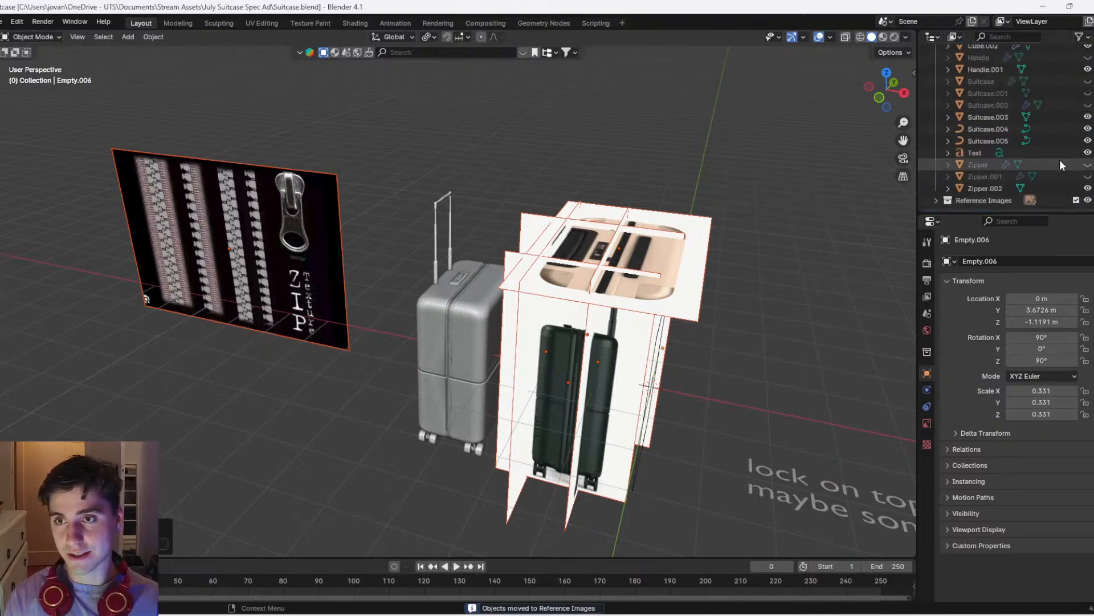
pyautogui.click(1088, 200)
pyautogui.moveTo(758, 235); pyautogui.dragTo(581, 279, button='middle')
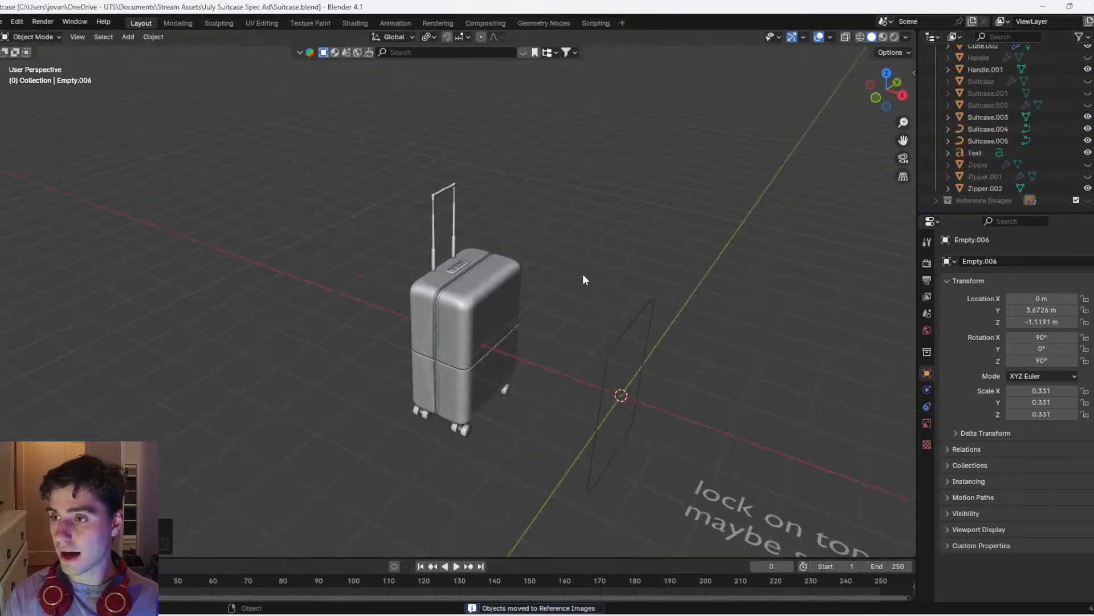
pyautogui.click(630, 319)
pyautogui.press('h')
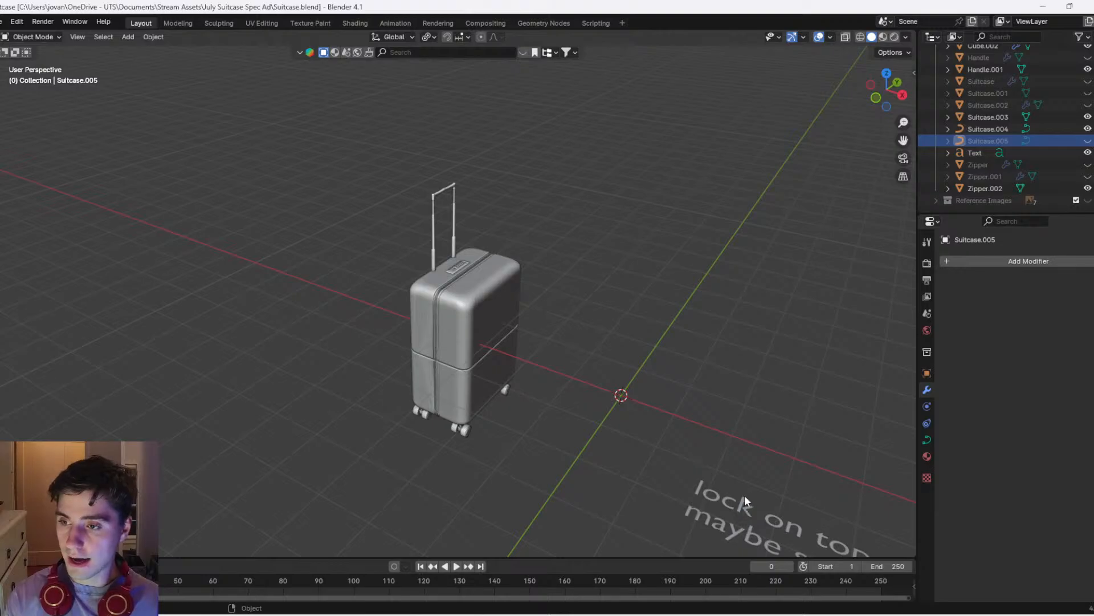
# Delete the "lock on top" line from the to-do text object, keeping only "maybe some extra details"
pyautogui.scroll(-4, 730, 484)
pyautogui.click(666, 437)
pyautogui.press('Tab')
pyautogui.moveTo(675, 438); pyautogui.dragTo(597, 406)
pyautogui.click(610, 411)
pyautogui.moveTo(675, 433); pyautogui.dragTo(592, 389)
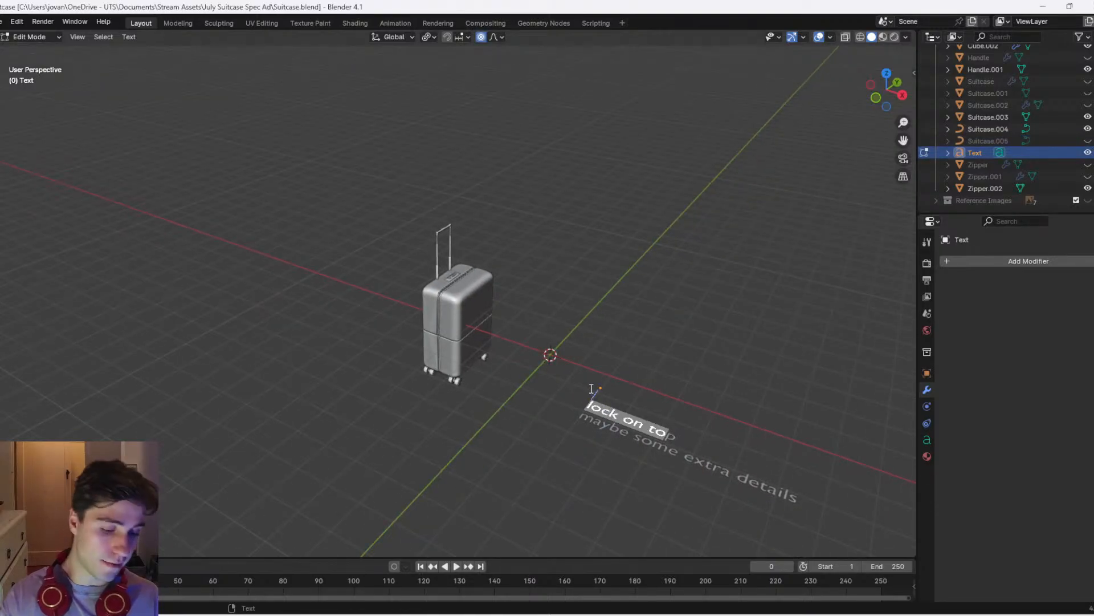
pyautogui.press('BackSpace')
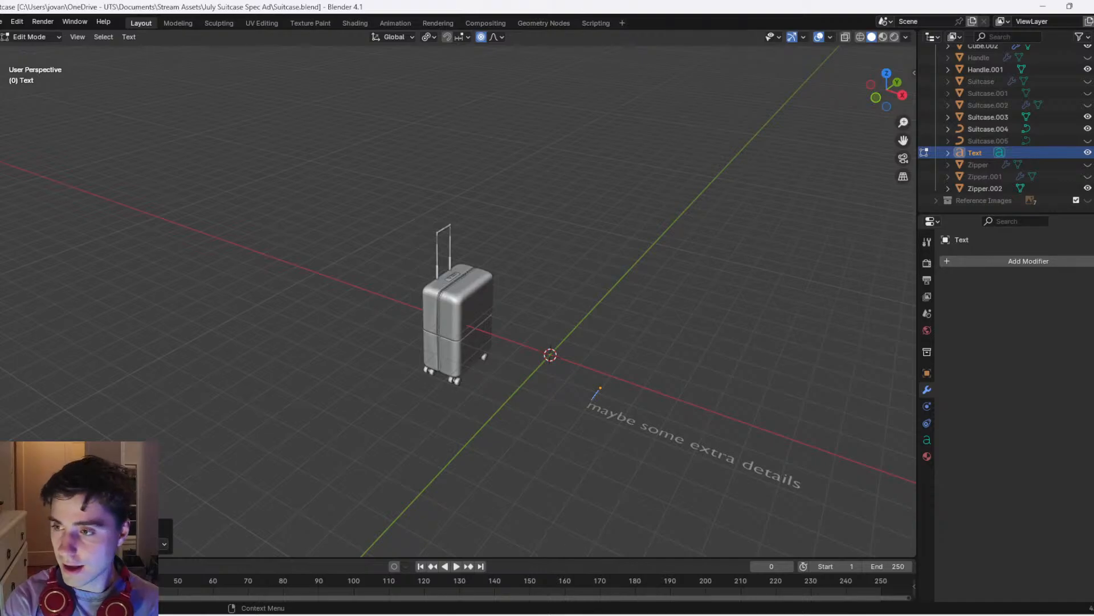
pyautogui.press('Delete')
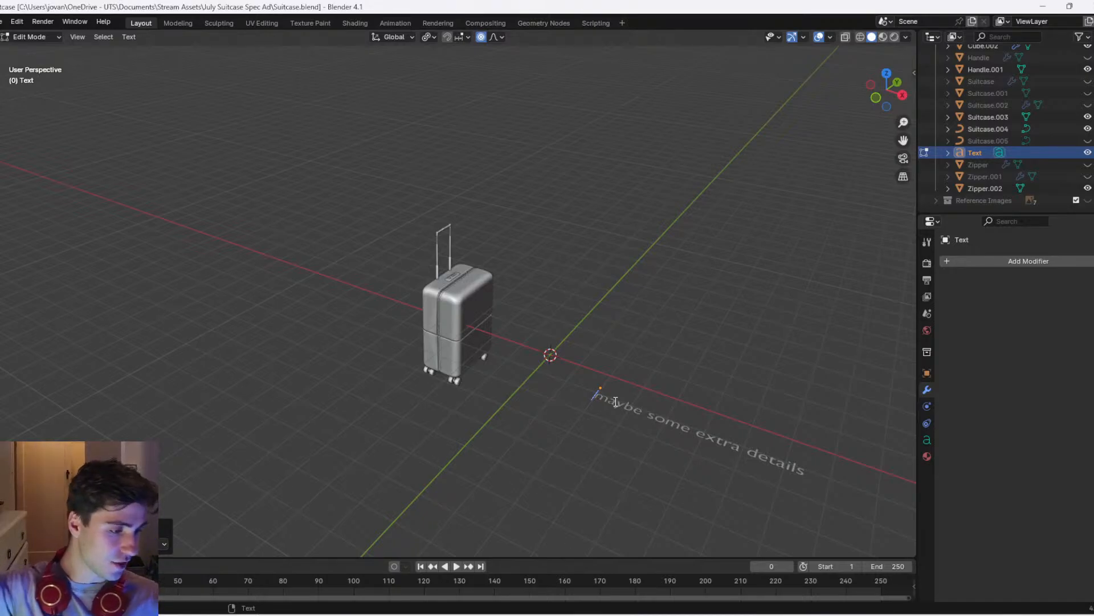
# Look over the whole suitcase for missing details and leave edit mode on the to-do text
pyautogui.scroll(8, 515, 332)
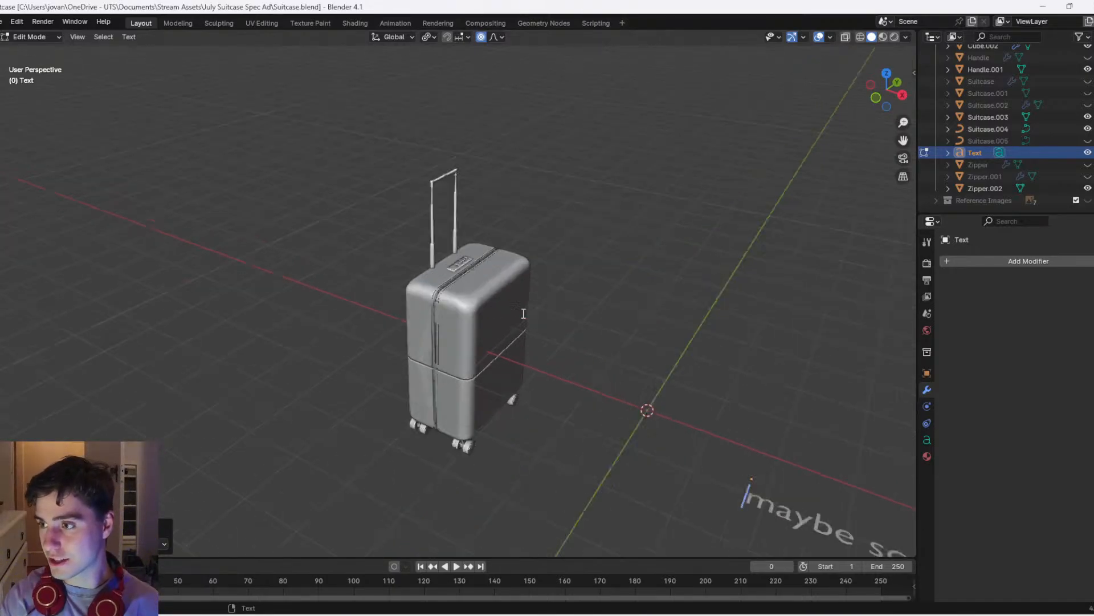
pyautogui.keyDown('shift'); pyautogui.moveTo(606, 327); pyautogui.dragTo(481, 159, button='middle'); pyautogui.keyUp('shift')
pyautogui.scroll(-3, 519, 348)
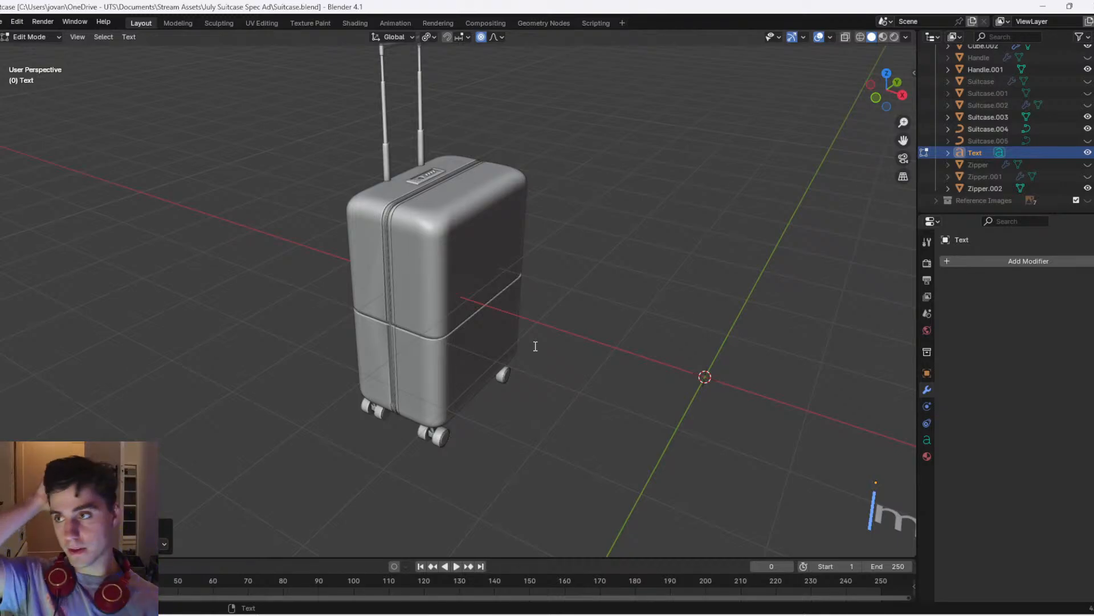
pyautogui.scroll(-8, 501, 211)
pyautogui.moveTo(545, 264); pyautogui.dragTo(576, 274, button='middle')
pyautogui.press('Tab')
pyautogui.press('Tab')
pyautogui.scroll(1, 615, 297)
pyautogui.press('BackSpace')
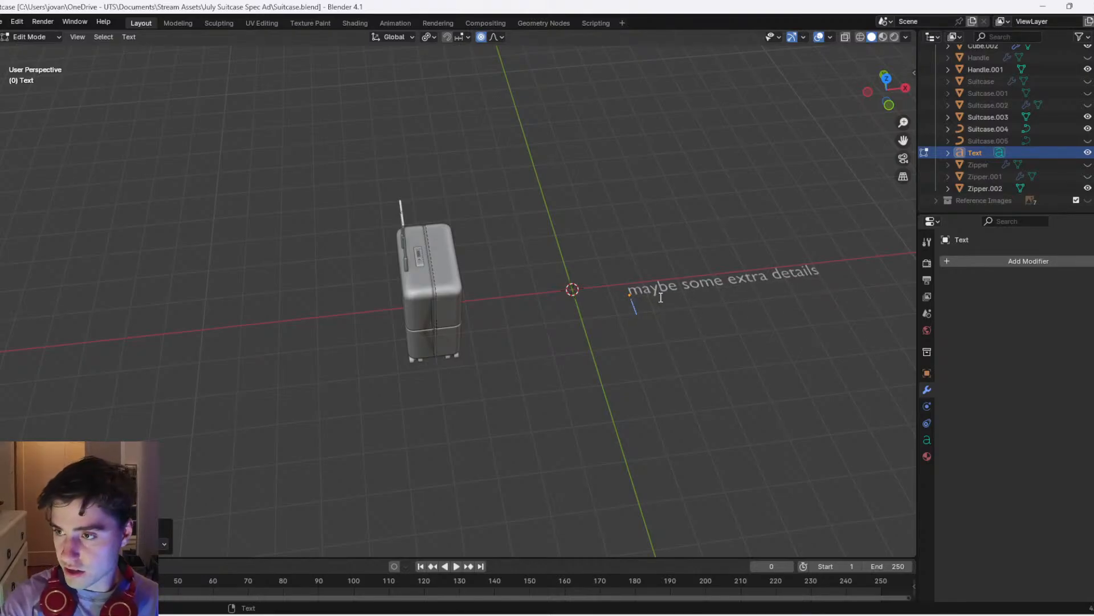
pyautogui.press('Tab')
# Scale the lock plate down slightly along the Y axis and save the suitcase file
pyautogui.moveTo(417, 342)
pyautogui.mouseDown(button='middle')
pyautogui.moveTo(408, 351)
pyautogui.moveTo(419, 351)
pyautogui.mouseUp(button='middle')
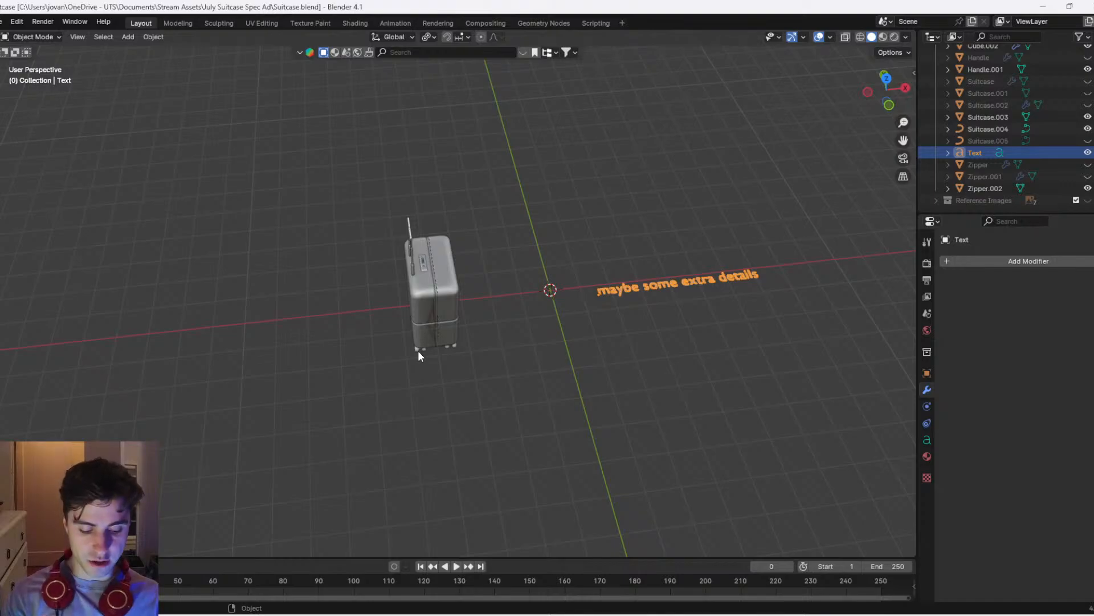
pyautogui.scroll(10, 345, 409)
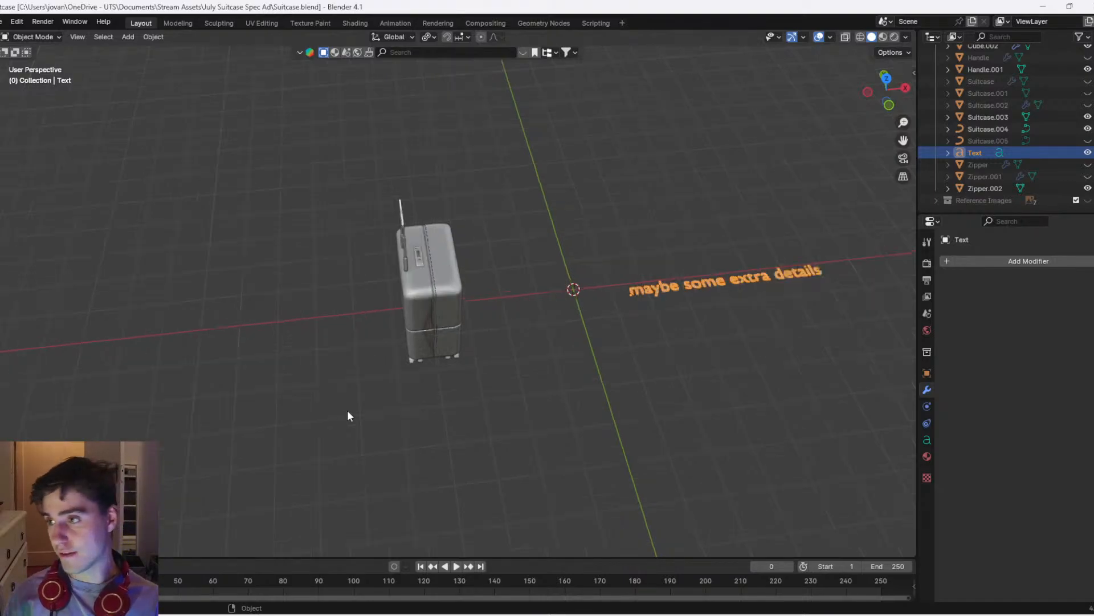
pyautogui.moveTo(393, 277); pyautogui.dragTo(309, 294, button='middle')
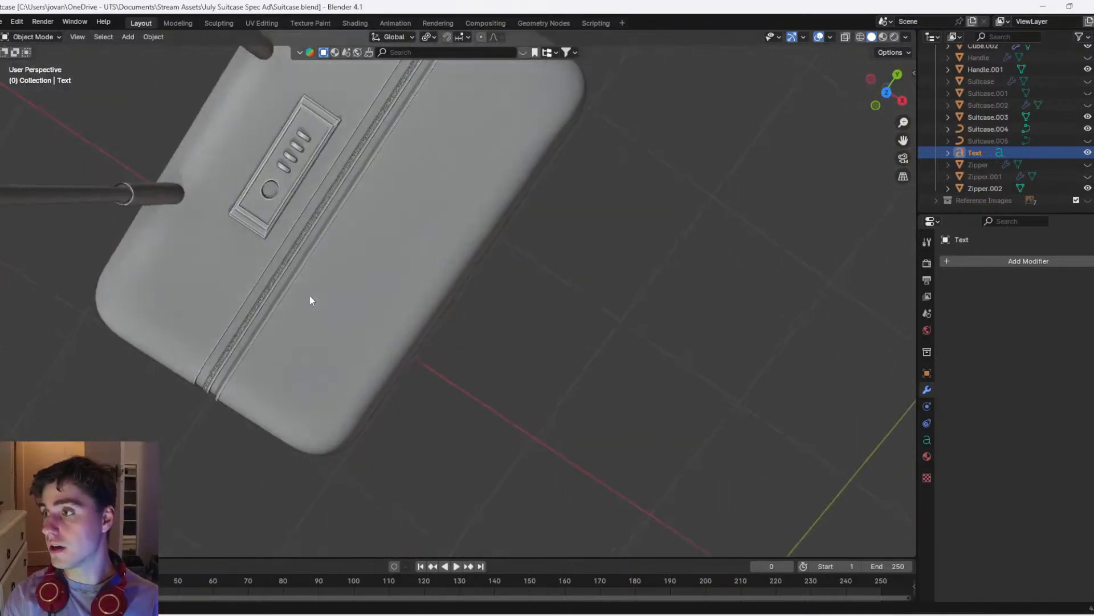
pyautogui.click(317, 132)
pyautogui.press('s')
pyautogui.press('y')
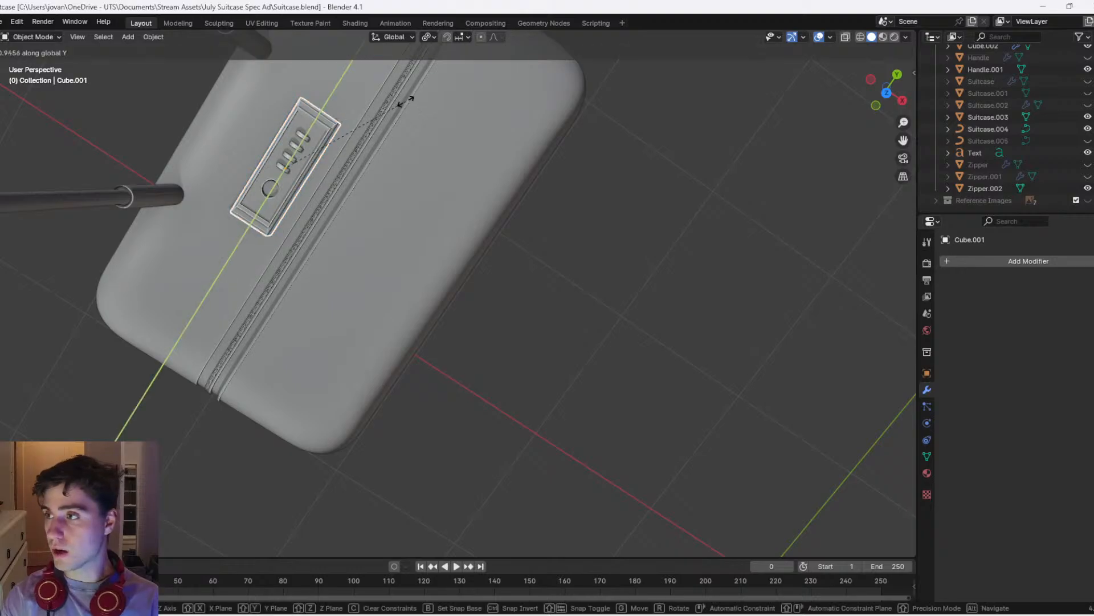
pyautogui.click(393, 106)
pyautogui.click(603, 253)
pyautogui.hotkey('ctrl', 's')
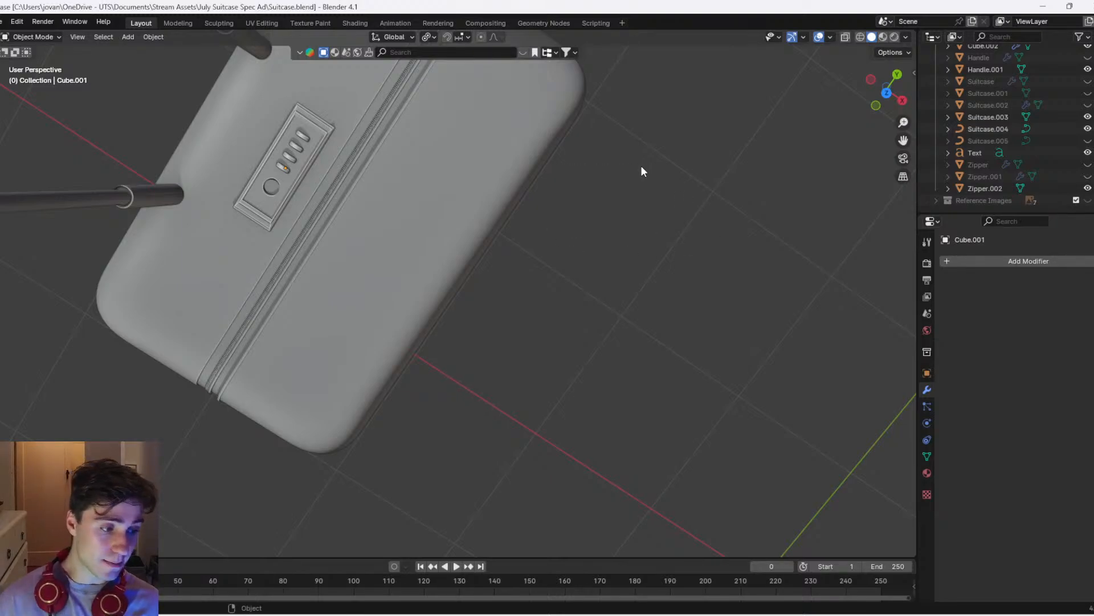
# Inspect the suitcase's lock, zipper line and overall shape from above and from the front corner
pyautogui.moveTo(662, 189); pyautogui.dragTo(620, 219)
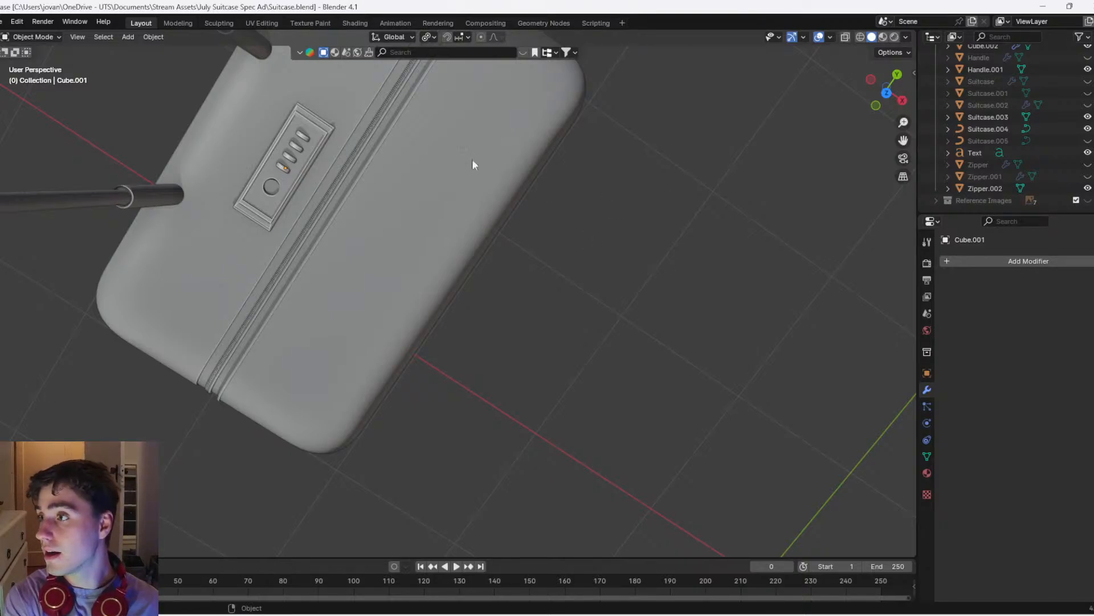
pyautogui.scroll(2, 296, 122)
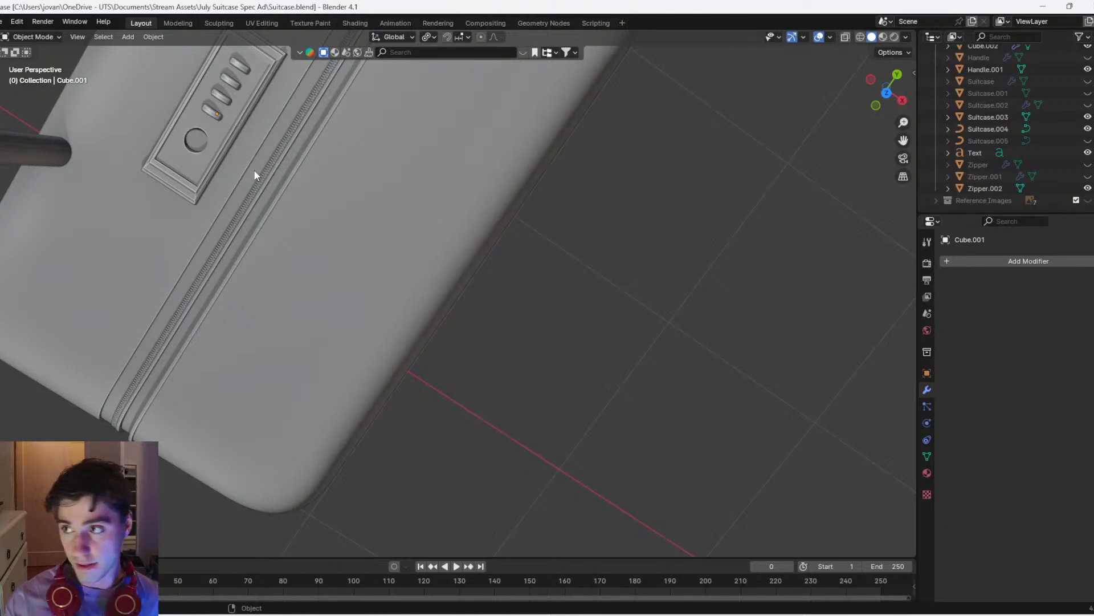
pyautogui.scroll(-5, 191, 135)
pyautogui.scroll(-2, 274, 224)
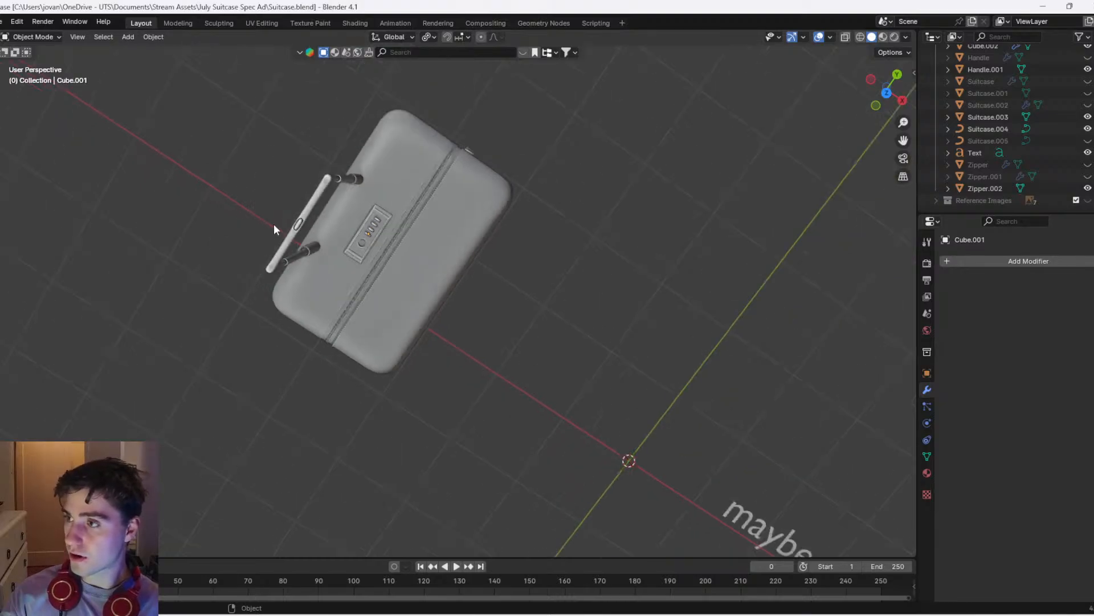
pyautogui.moveTo(274, 223); pyautogui.dragTo(279, 135, button='middle')
pyautogui.scroll(-2, 367, 258)
pyautogui.keyDown('shift'); pyautogui.moveTo(379, 265); pyautogui.dragTo(396, 200, button='middle'); pyautogui.keyUp('shift')
pyautogui.scroll(2, 549, 183)
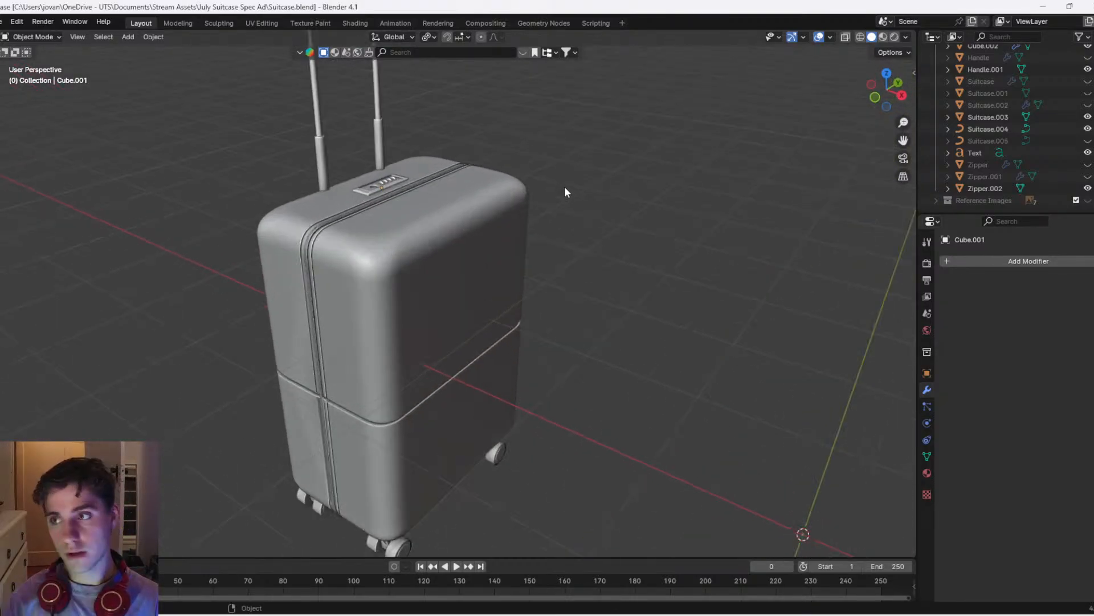
pyautogui.scroll(-3, 572, 193)
pyautogui.moveTo(367, 102); pyautogui.dragTo(581, 438)
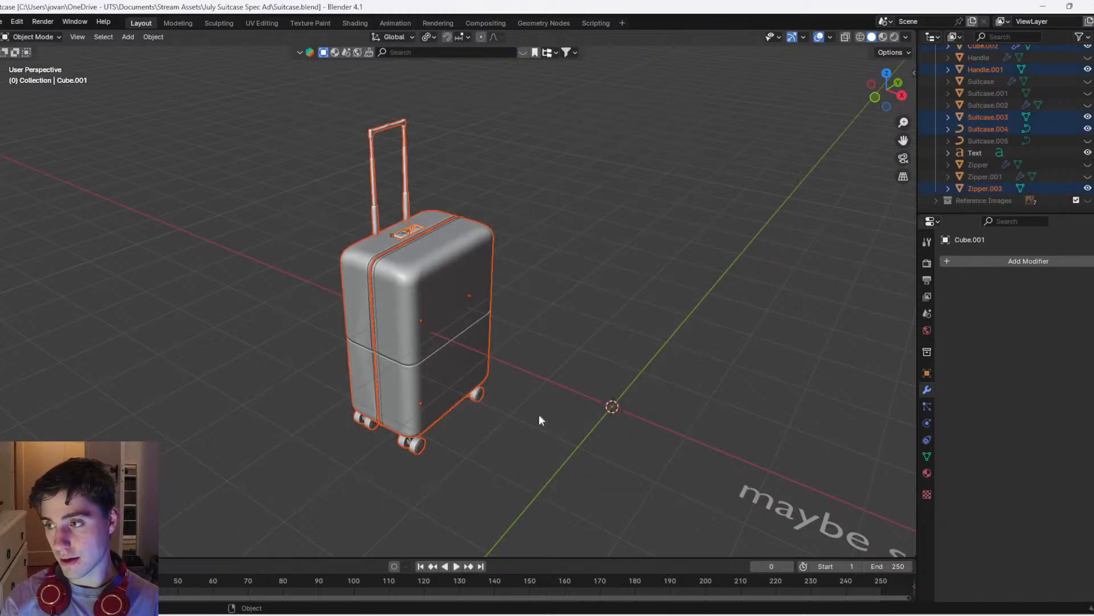
pyautogui.click(567, 314)
# Switch to Opera to view the Flare Studios suitcase render post on Instagram, and return to Blender
pyautogui.hotkey('alt', 'Tab')
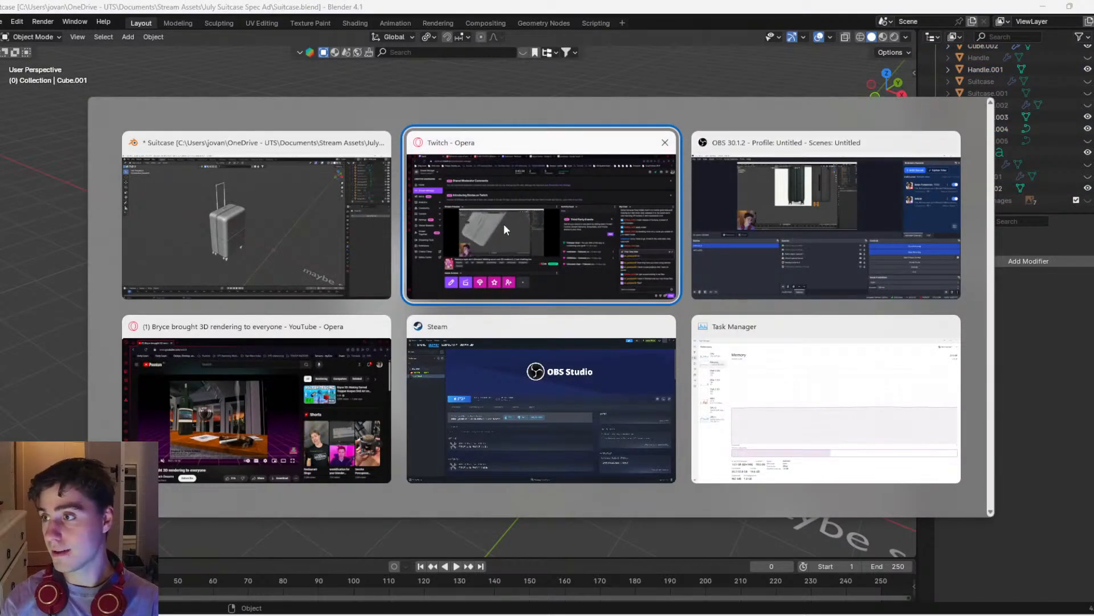
pyautogui.press('Escape')
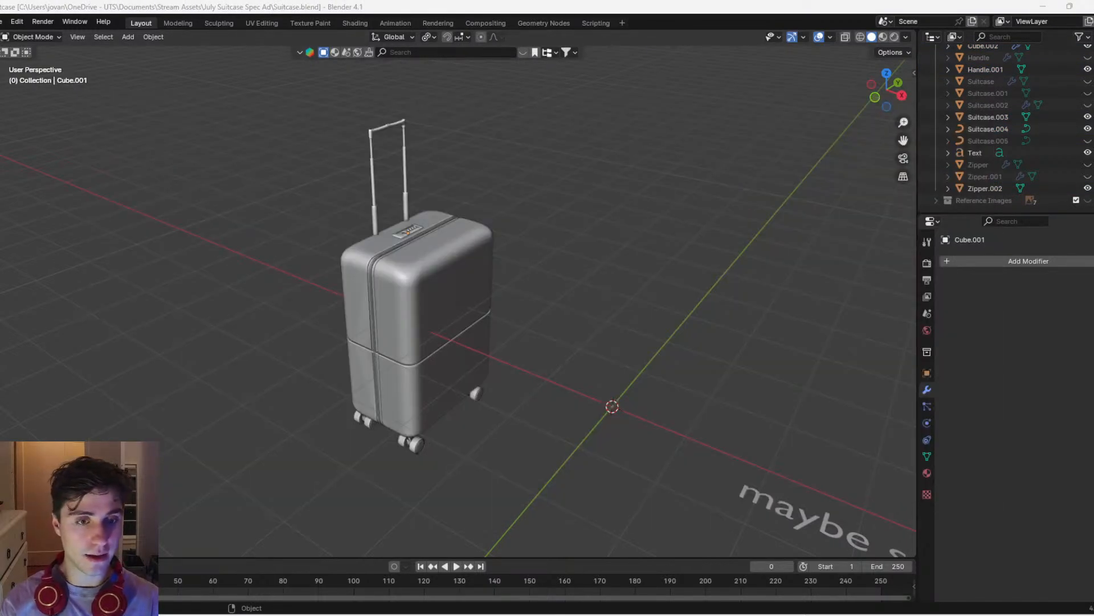
pyautogui.hotkey('alt', 'Tab')
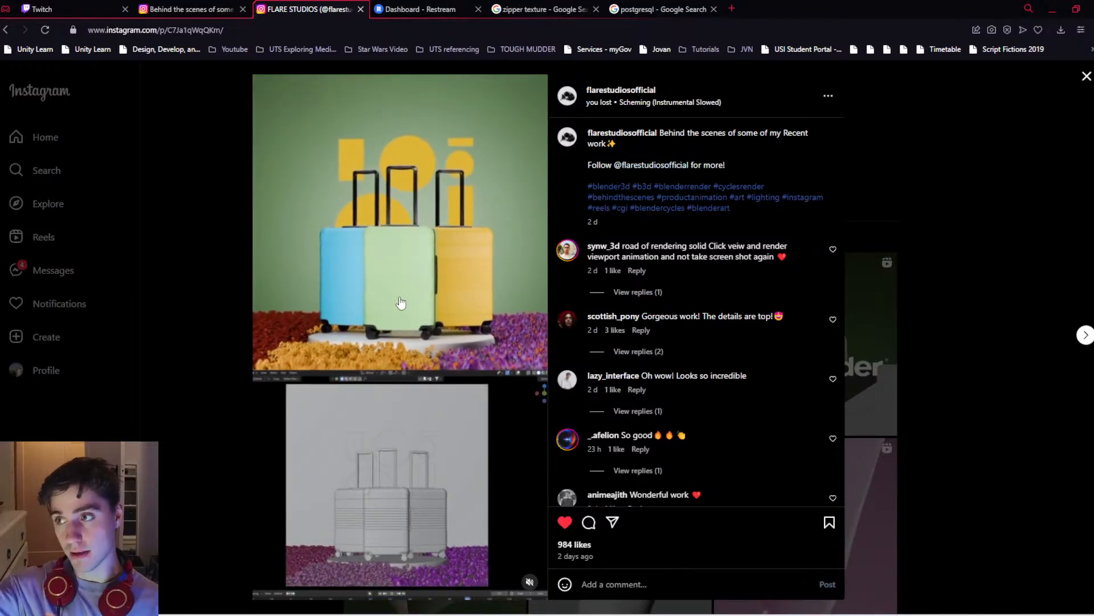
pyautogui.moveTo(858, 6); pyautogui.dragTo(1093, 239)
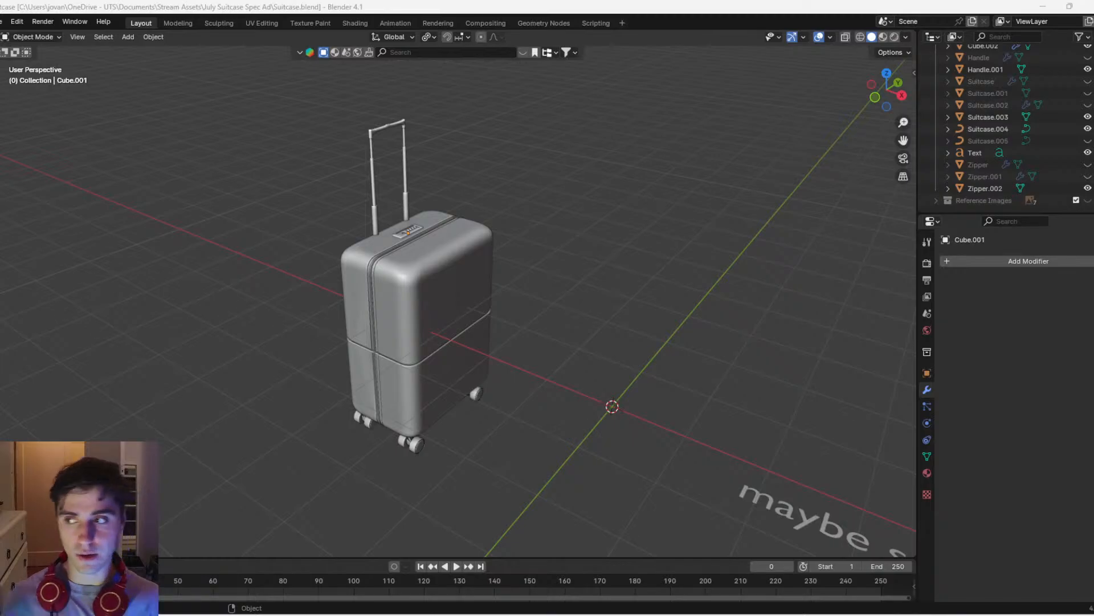
pyautogui.moveTo(693, 344); pyautogui.dragTo(623, 294)
pyautogui.moveTo(633, 467); pyautogui.dragTo(594, 378)
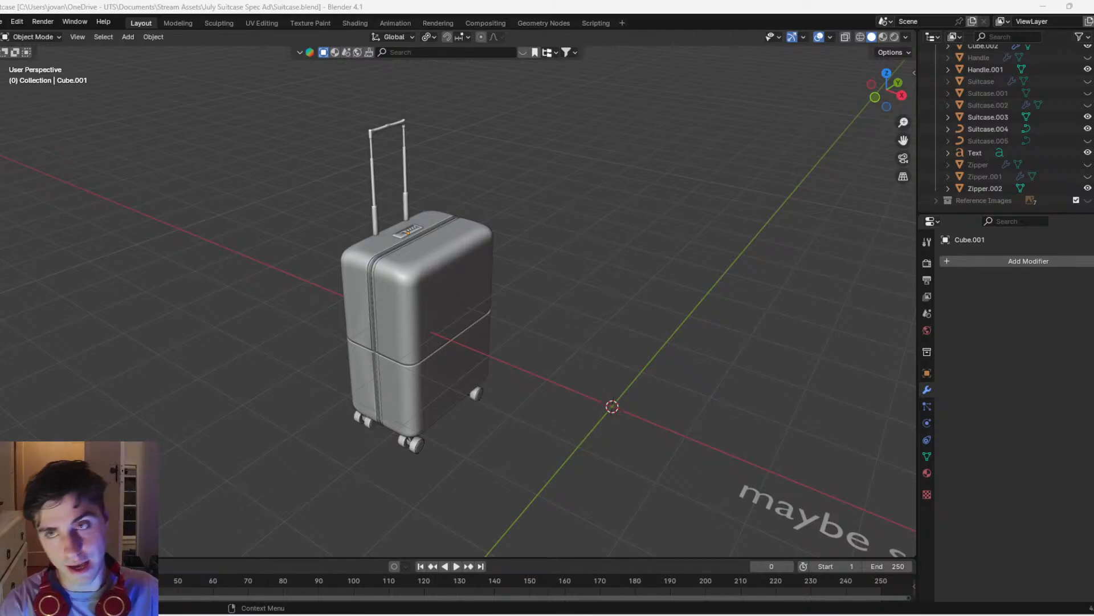
pyautogui.scroll(3, 558, 313)
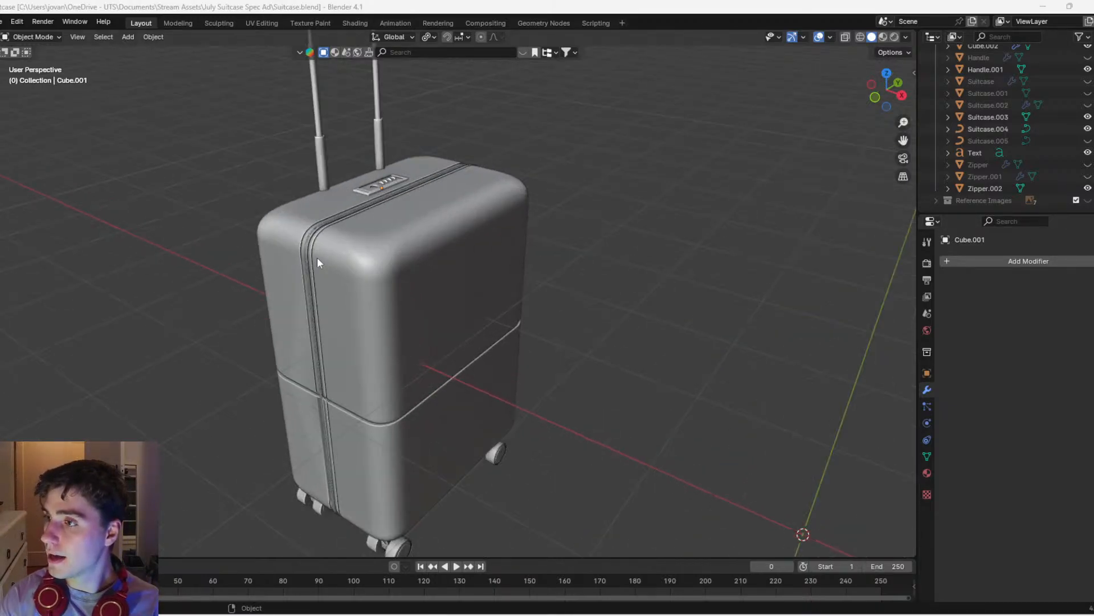
pyautogui.scroll(-5, 317, 258)
pyautogui.scroll(2, 414, 262)
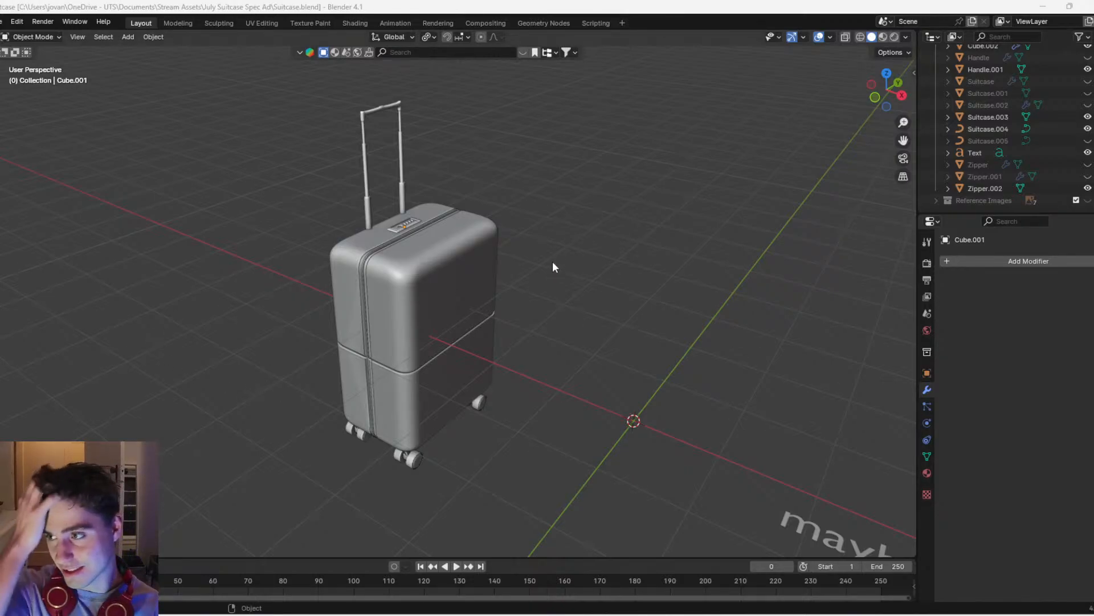
pyautogui.scroll(2, 490, 299)
pyautogui.moveTo(463, 316); pyautogui.dragTo(435, 330, button='middle')
pyautogui.scroll(2, 445, 319)
pyautogui.scroll(-6, 460, 297)
pyautogui.scroll(-3, 422, 301)
pyautogui.scroll(3, 453, 306)
# Select the suitcase body, align the view to its right side and save the file
pyautogui.click(453, 304)
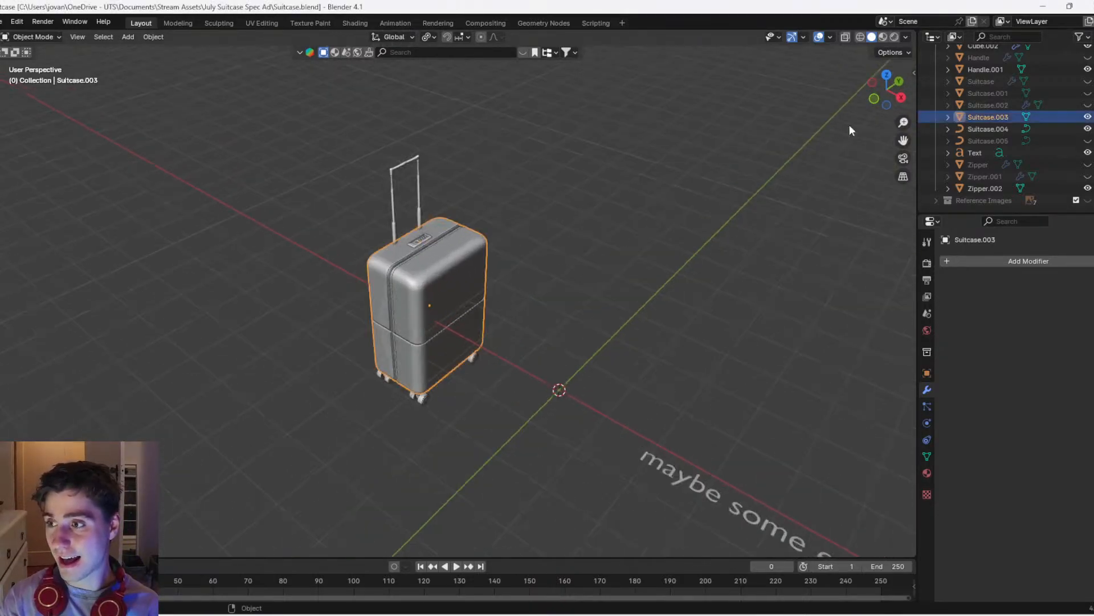
pyautogui.click(901, 98)
pyautogui.scroll(5, 456, 262)
pyautogui.hotkey('ctrl', 's')
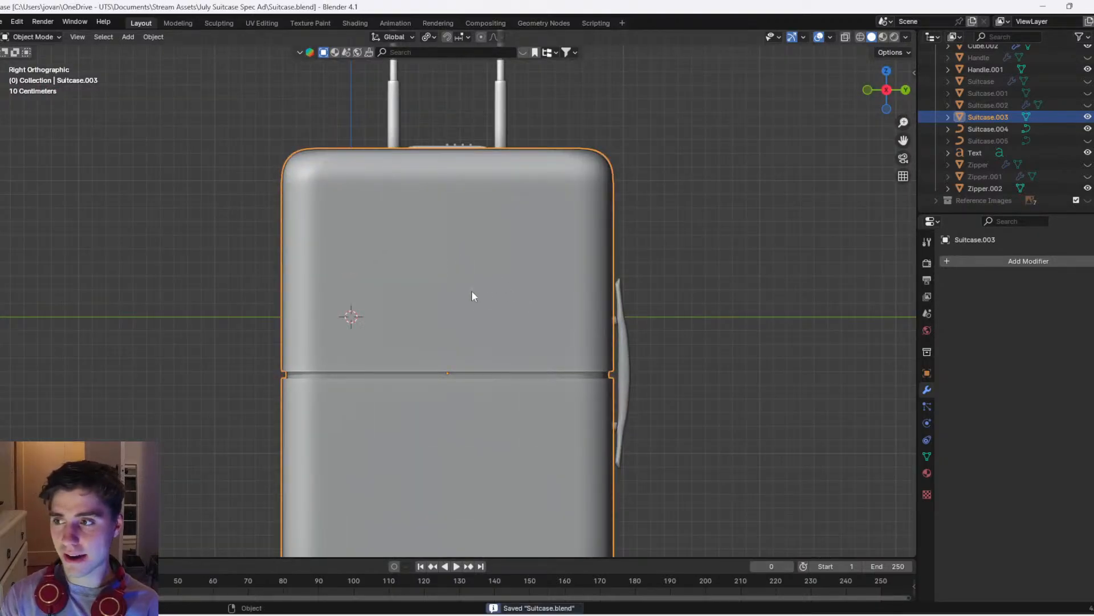
# Examine the suitcase body's mesh on its broad side and around the rounded top corners in Edit and Object Mode
pyautogui.press('Tab')
pyautogui.scroll(-2, 472, 295)
pyautogui.scroll(2, 473, 298)
pyautogui.click(474, 300)
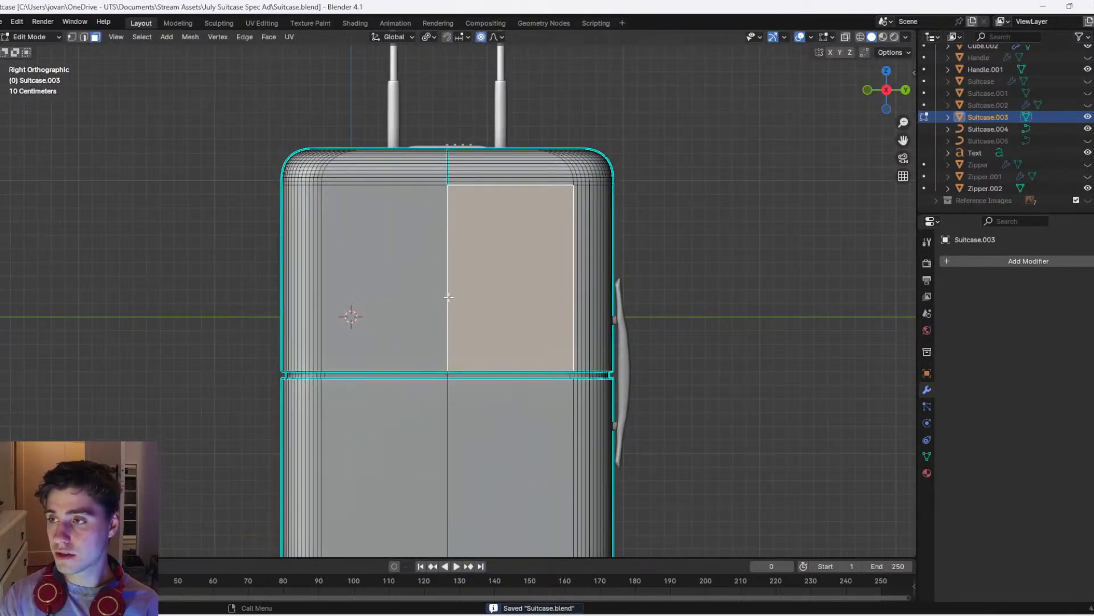
pyautogui.scroll(-1, 448, 297)
pyautogui.press('Tab')
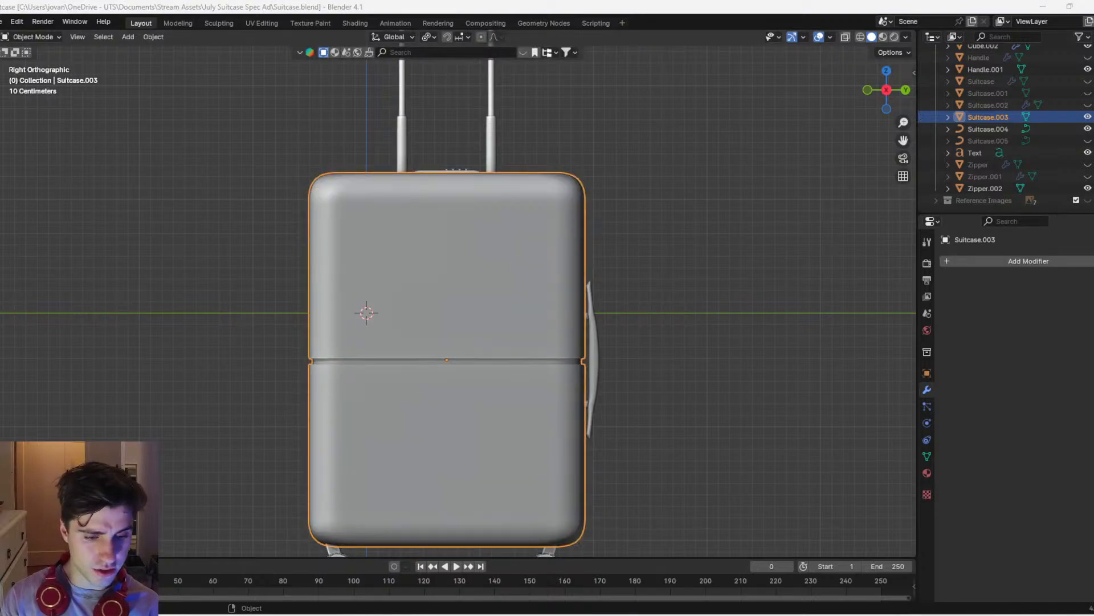
pyautogui.scroll(1, 602, 226)
pyautogui.scroll(-1, 583, 197)
pyautogui.scroll(1, 587, 204)
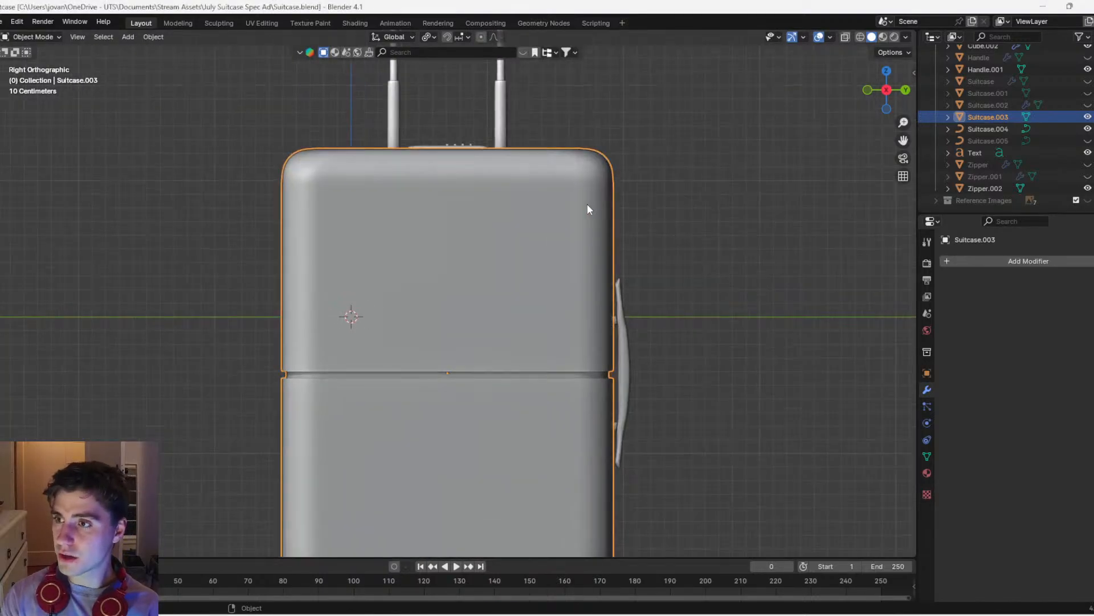
pyautogui.press('Tab')
pyautogui.moveTo(597, 195); pyautogui.dragTo(504, 257, button='middle')
pyautogui.scroll(-3, 504, 256)
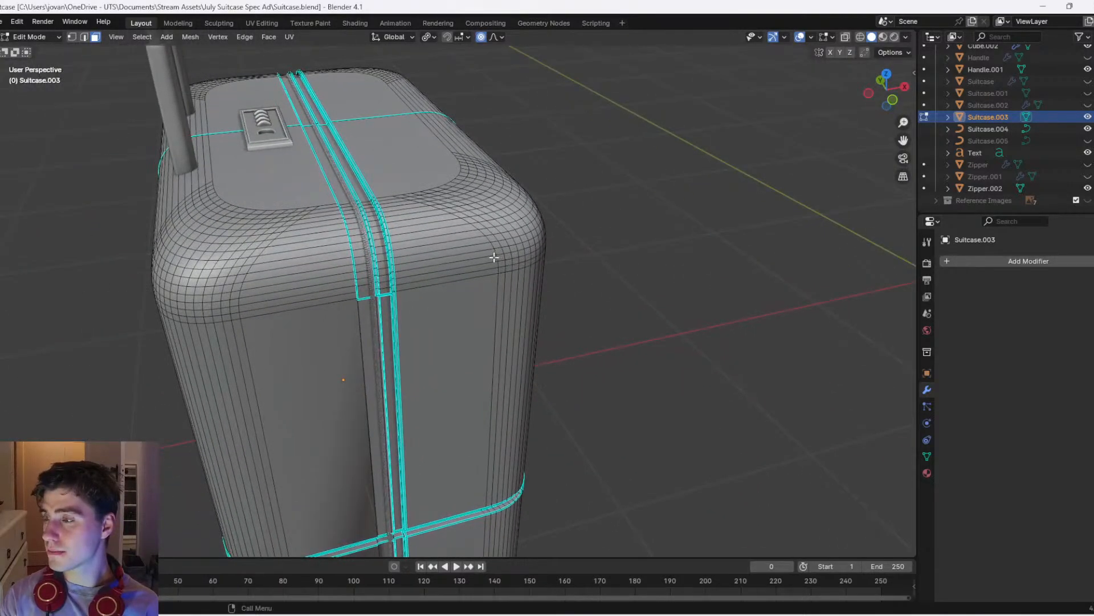
pyautogui.press('Tab')
pyautogui.scroll(-2, 490, 262)
pyautogui.moveTo(504, 298)
pyautogui.mouseDown(button='middle')
pyautogui.moveTo(542, 293)
pyautogui.moveTo(523, 304)
pyautogui.mouseUp(button='middle')
pyautogui.press('Tab')
pyautogui.scroll(3, 522, 304)
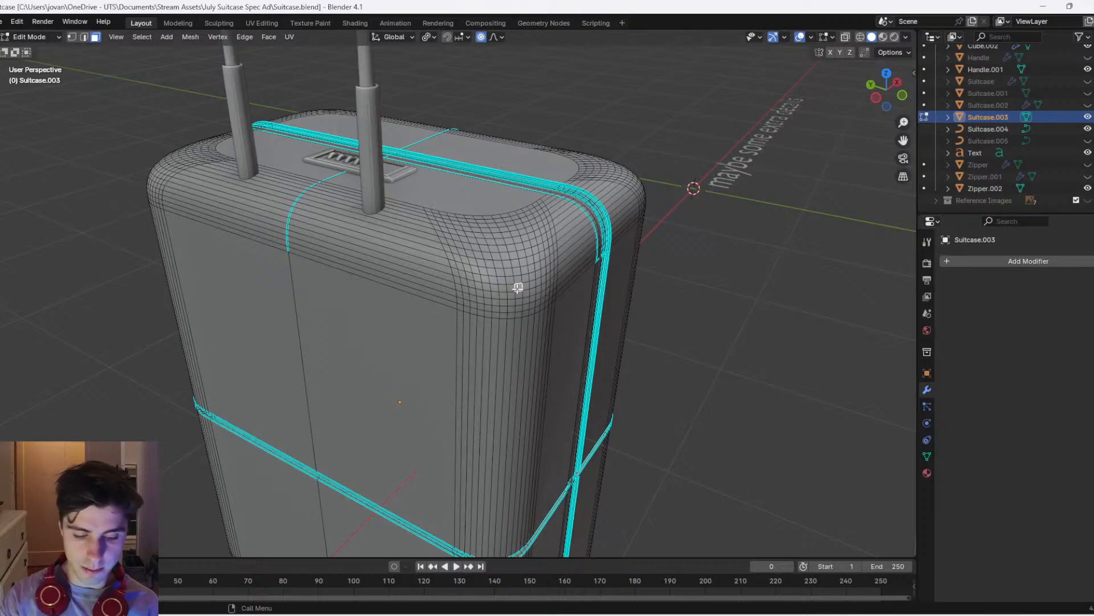
# Select a square patch of faces over one rounded top corner of the suitcase body by growing and shrinking the selection
pyautogui.scroll(1, 517, 287)
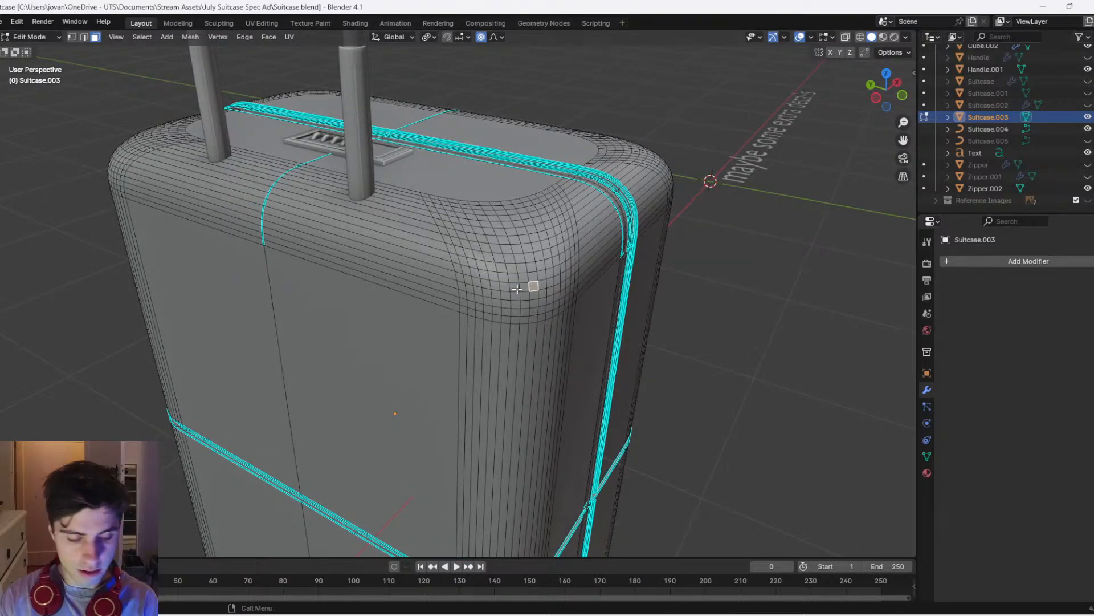
pyautogui.press('ctrl+KP_Add')
pyautogui.press('ctrl+KP_Add')
pyautogui.press('ctrl+KP_Add')
pyautogui.press('ctrl+KP_Add')
pyautogui.press('ctrl+KP_Add')
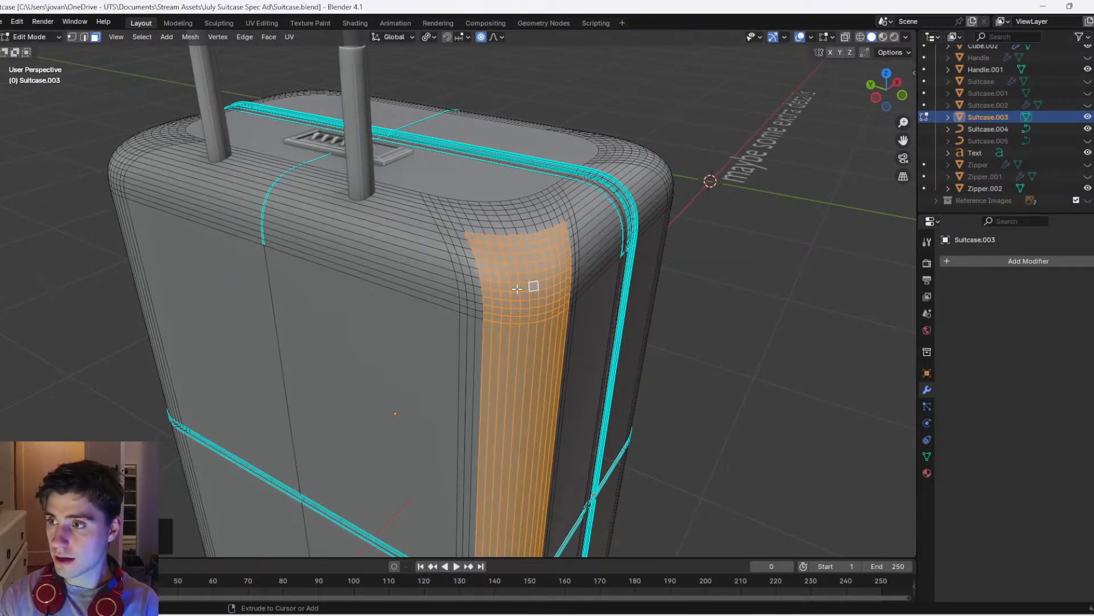
pyautogui.press('ctrl+KP_Subtract')
pyautogui.press('ctrl+KP_Subtract')
pyautogui.moveTo(600, 281); pyautogui.dragTo(519, 239, button='middle')
# Try to extrude and scale the selected corner patch, and turn off proportional editing
pyautogui.press('e')
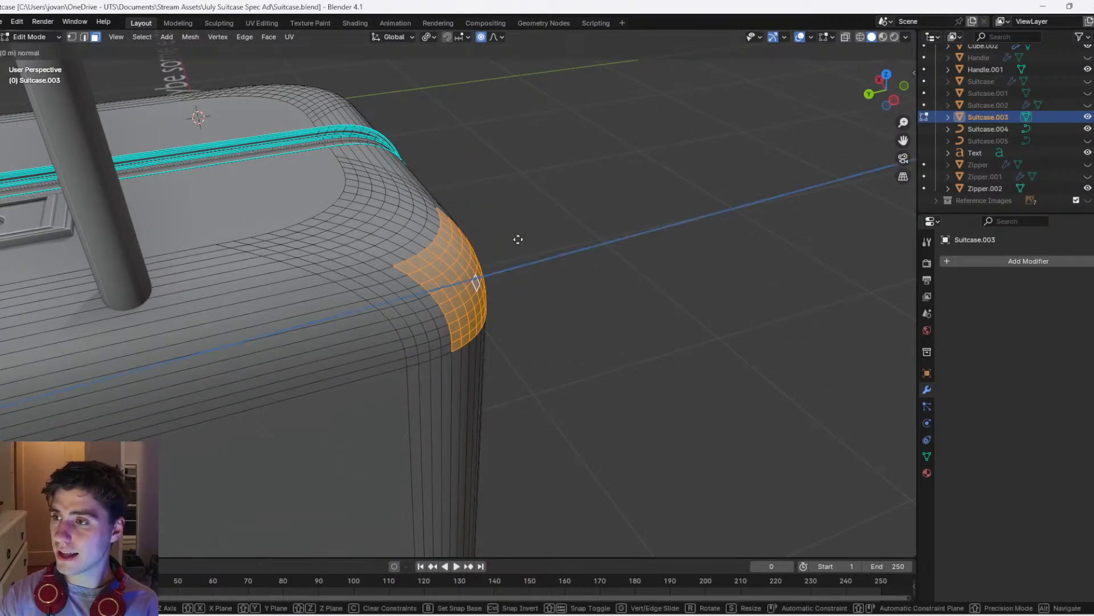
pyautogui.rightClick(518, 240)
pyautogui.press('s')
pyautogui.rightClick(539, 244)
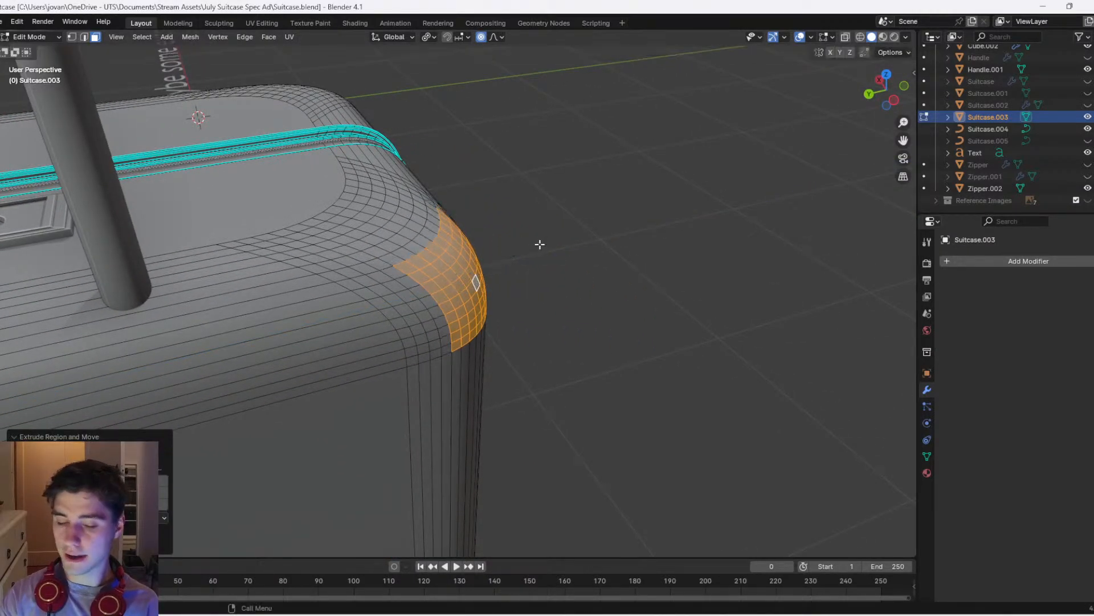
pyautogui.press('o')
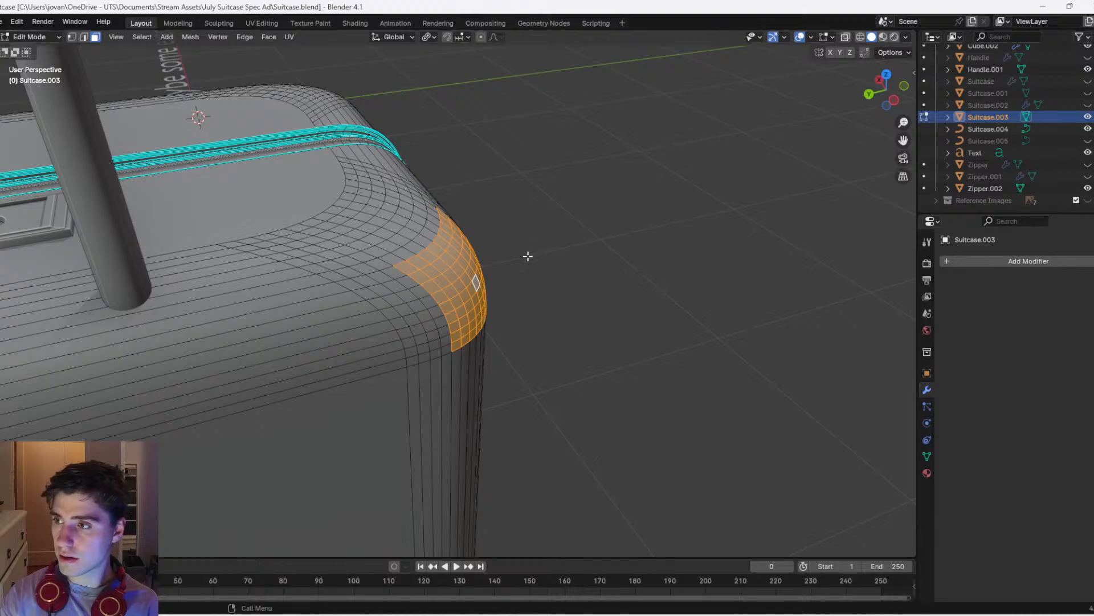
# Adjust the corner patch selection and extrude it slightly outward as a raised corner guard
pyautogui.press('ctrl+KP_Subtract')
pyautogui.scroll(2, 502, 268)
pyautogui.scroll(-3, 512, 271)
pyautogui.press('ctrl+KP_Add')
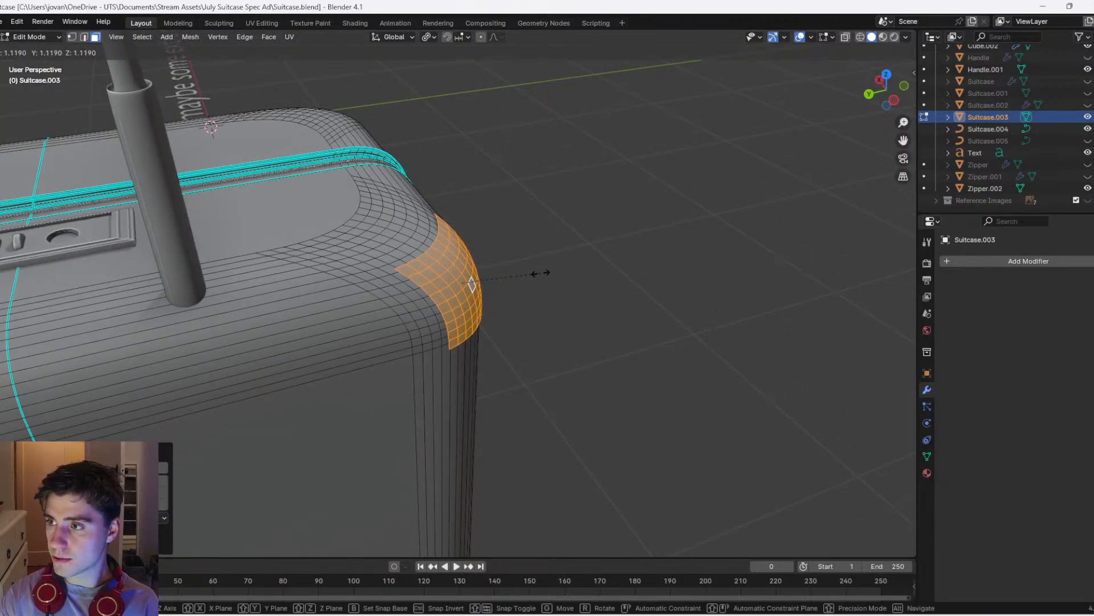
pyautogui.moveTo(537, 272); pyautogui.dragTo(494, 274, button='middle')
pyautogui.press('e')
pyautogui.click(521, 278)
# Inspect the raised corner guard on the suitcase from several sides in Object Mode
pyautogui.press('Tab')
pyautogui.scroll(-2, 513, 265)
pyautogui.click(556, 244)
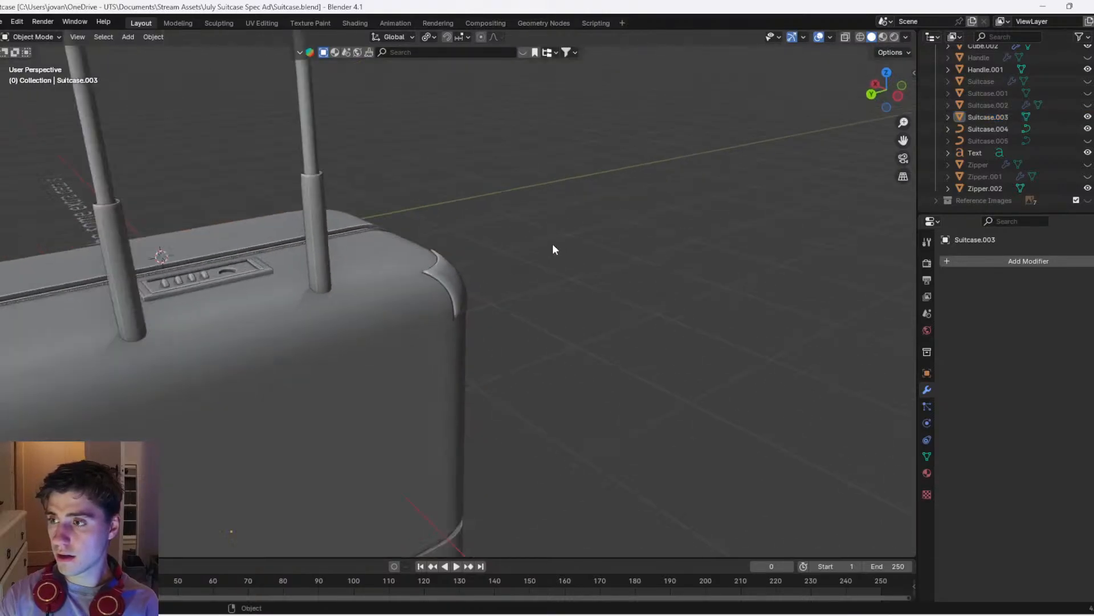
pyautogui.moveTo(555, 244); pyautogui.dragTo(343, 252, button='middle')
pyautogui.scroll(-2, 344, 252)
pyautogui.click(588, 275)
pyautogui.rightClick(587, 275)
pyautogui.click(587, 275)
pyautogui.moveTo(587, 275); pyautogui.dragTo(511, 271, button='middle')
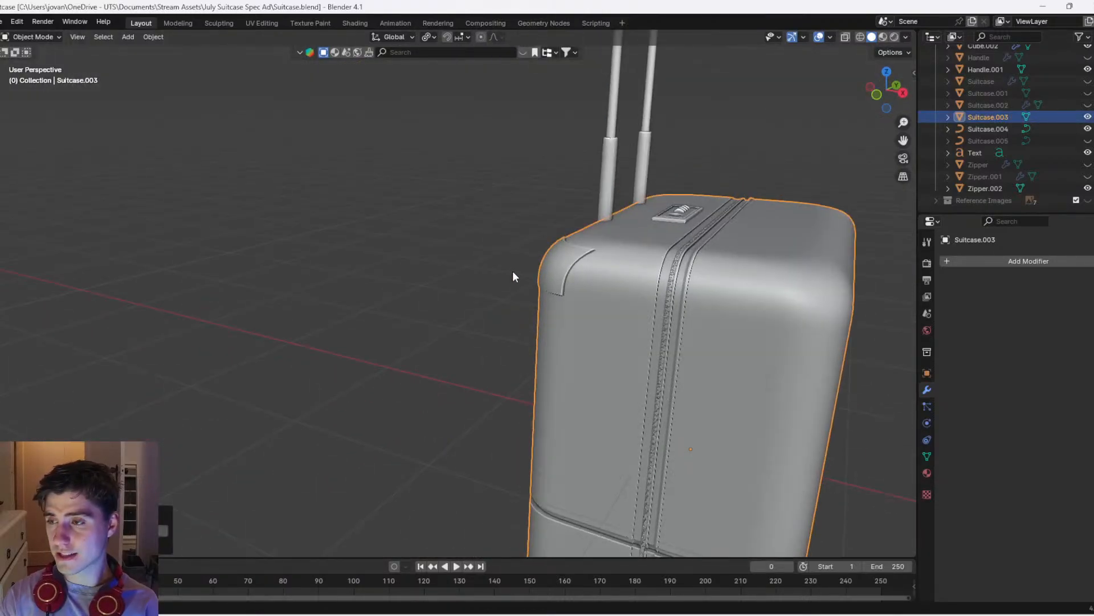
pyautogui.moveTo(645, 250)
pyautogui.mouseDown(button='middle')
pyautogui.moveTo(647, 265)
pyautogui.moveTo(729, 262)
pyautogui.mouseUp(button='middle')
pyautogui.scroll(-2, 730, 262)
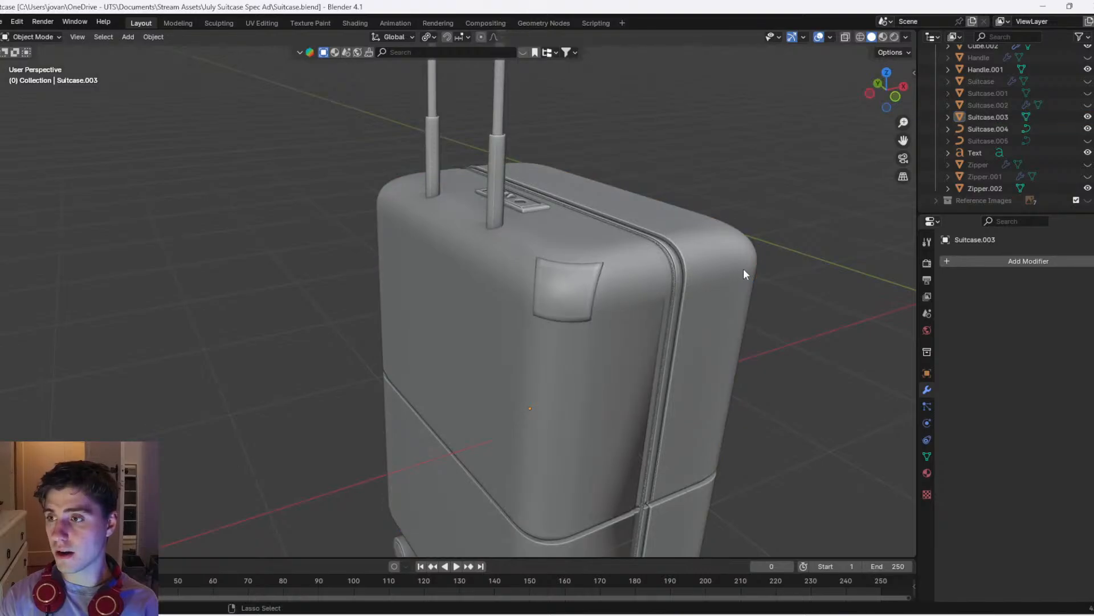
# Return to editing the suitcase body, undo the corner extrusion and clear the face selection
pyautogui.press('Tab')
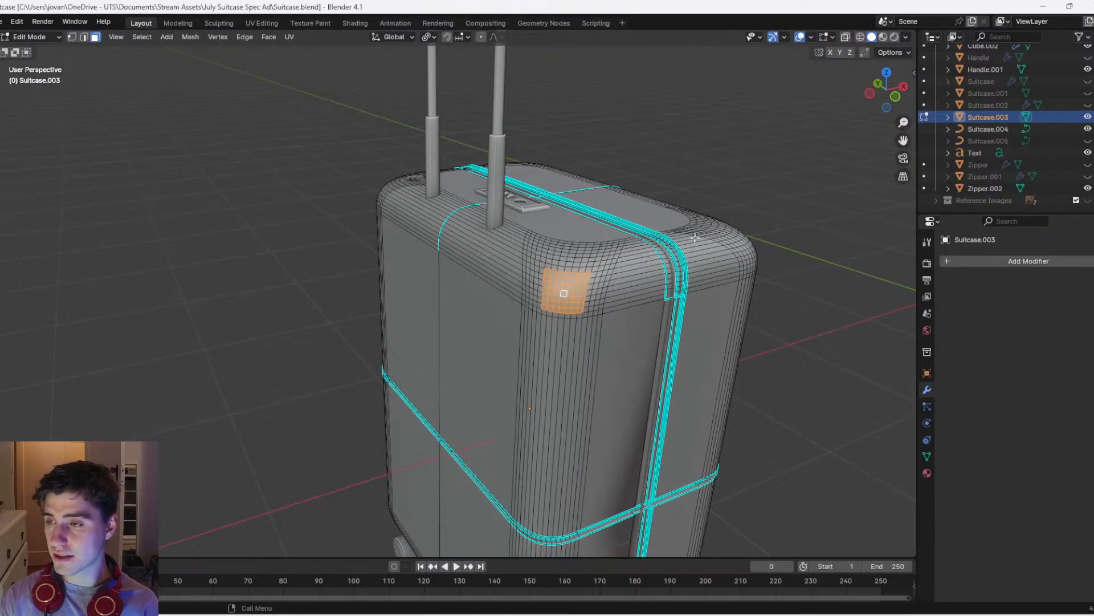
pyautogui.click(894, 97)
pyautogui.hotkey('shift', 'z')
pyautogui.scroll(5, 552, 240)
pyautogui.moveTo(558, 280)
pyautogui.mouseDown(button='middle')
pyautogui.moveTo(718, 298)
pyautogui.moveTo(626, 278)
pyautogui.moveTo(533, 306)
pyautogui.mouseUp(button='middle')
pyautogui.hotkey('shift', 'z')
pyautogui.moveTo(678, 291)
pyautogui.mouseDown(button='middle')
pyautogui.moveTo(530, 275)
pyautogui.moveTo(690, 285)
pyautogui.moveTo(654, 294)
pyautogui.moveTo(505, 257)
pyautogui.mouseUp(button='middle')
pyautogui.hotkey('alt', 'a')
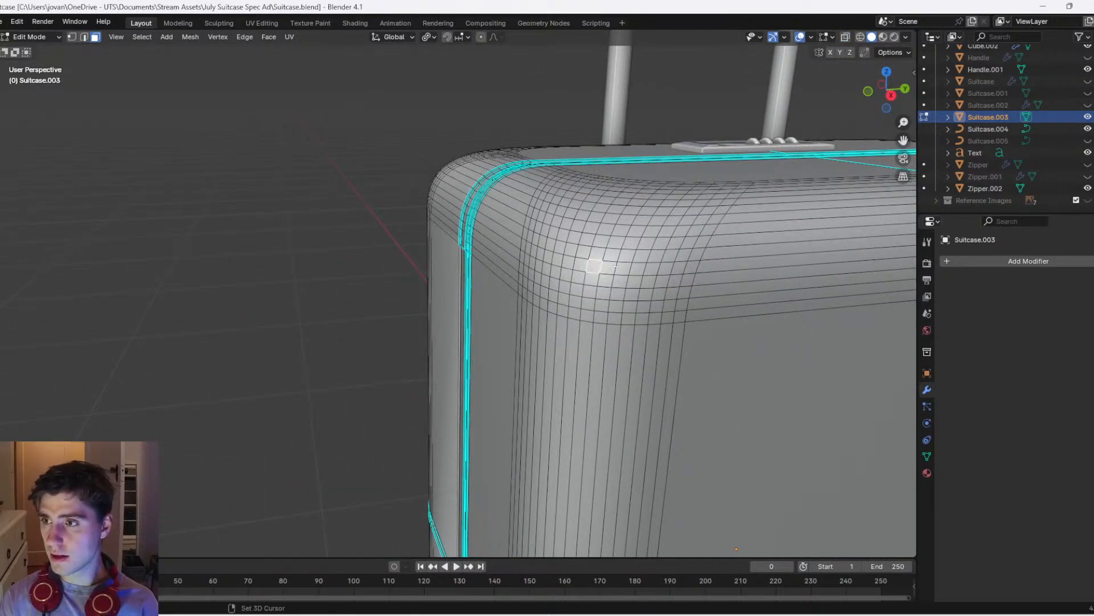
# Select centre faces on the suitcase body's rounded top corners and undo the last selection change
pyautogui.click(591, 276)
pyautogui.moveTo(591, 276); pyautogui.dragTo(366, 223, button='middle')
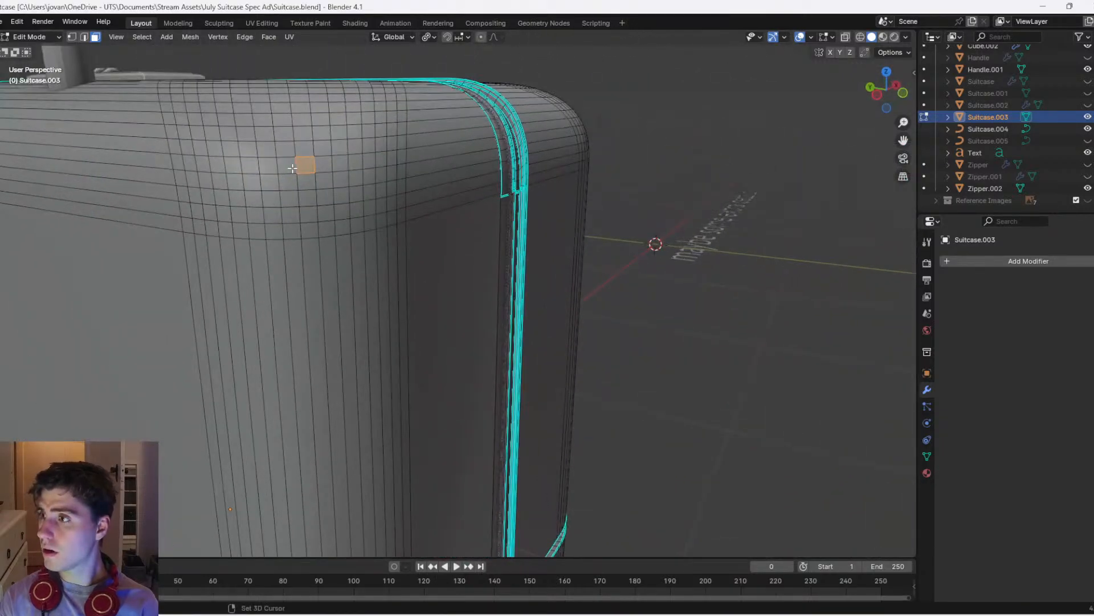
pyautogui.moveTo(290, 180); pyautogui.dragTo(154, 202, button='middle')
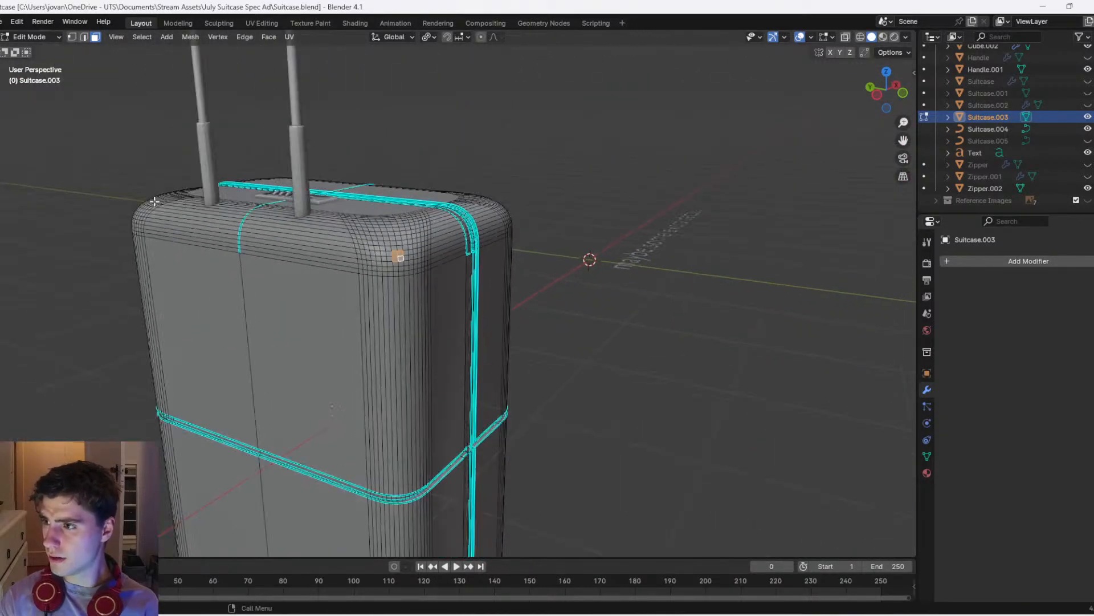
pyautogui.scroll(2, 306, 223)
pyautogui.moveTo(307, 223); pyautogui.dragTo(260, 257, button='middle')
pyautogui.scroll(1, 260, 257)
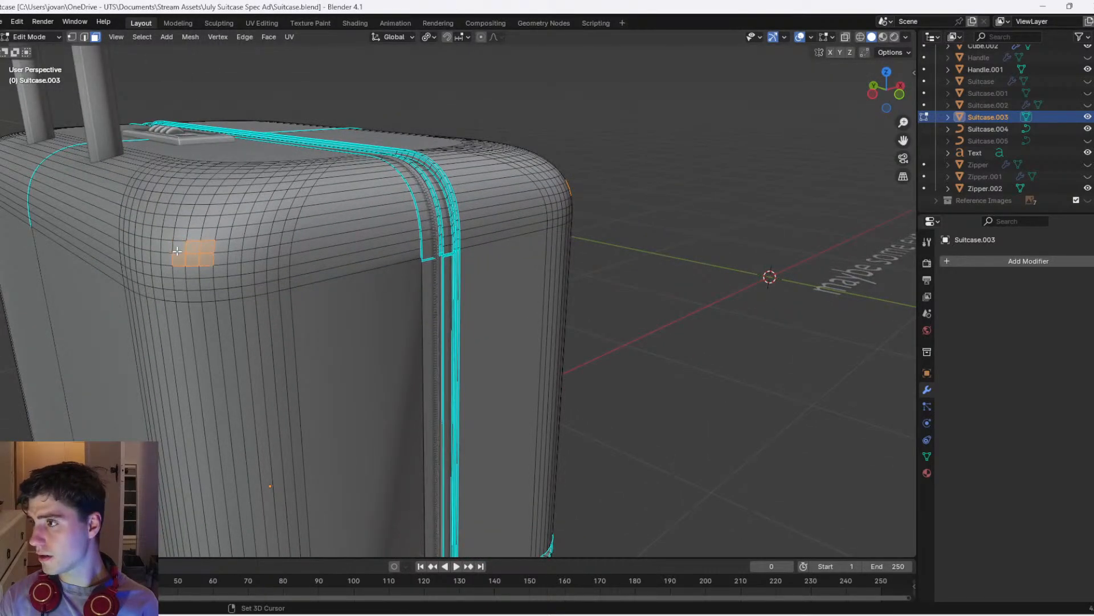
pyautogui.moveTo(106, 245); pyautogui.dragTo(295, 286, button='middle')
pyautogui.hotkey('ctrl', 'z')
# Switch to Circle Select, try selecting corner faces in the see-through display, undo it and restore the solid display
pyautogui.press('w')
pyautogui.scroll(2, 299, 284)
pyautogui.moveTo(216, 292); pyautogui.dragTo(396, 268, button='middle')
pyautogui.click(315, 285)
pyautogui.hotkey('alt', 'z')
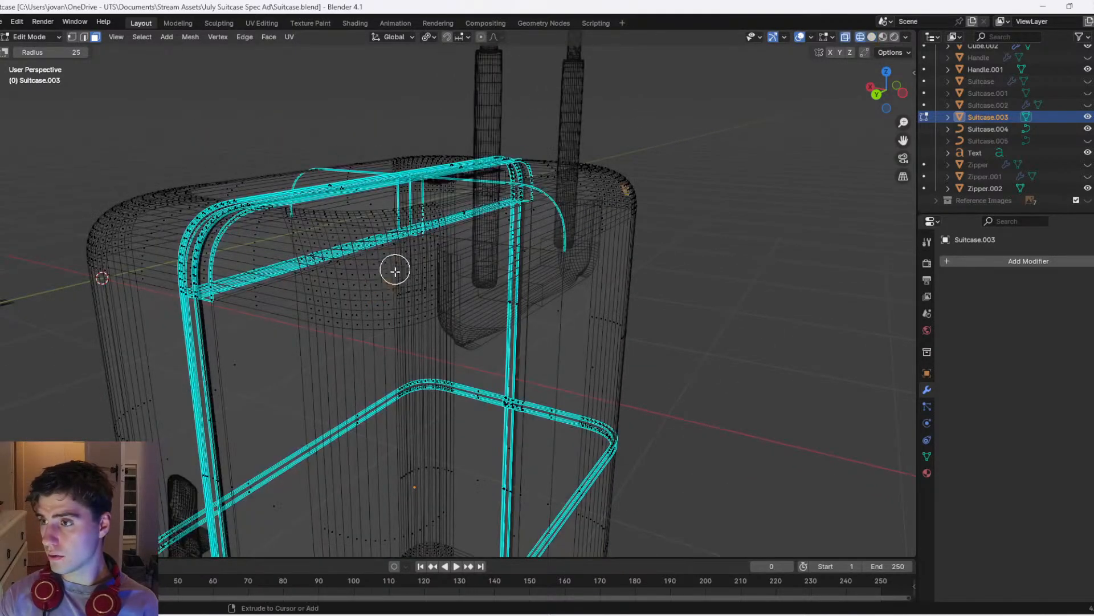
pyautogui.hotkey('ctrl', 'z')
pyautogui.scroll(3, 381, 287)
pyautogui.hotkey('shift', 'z')
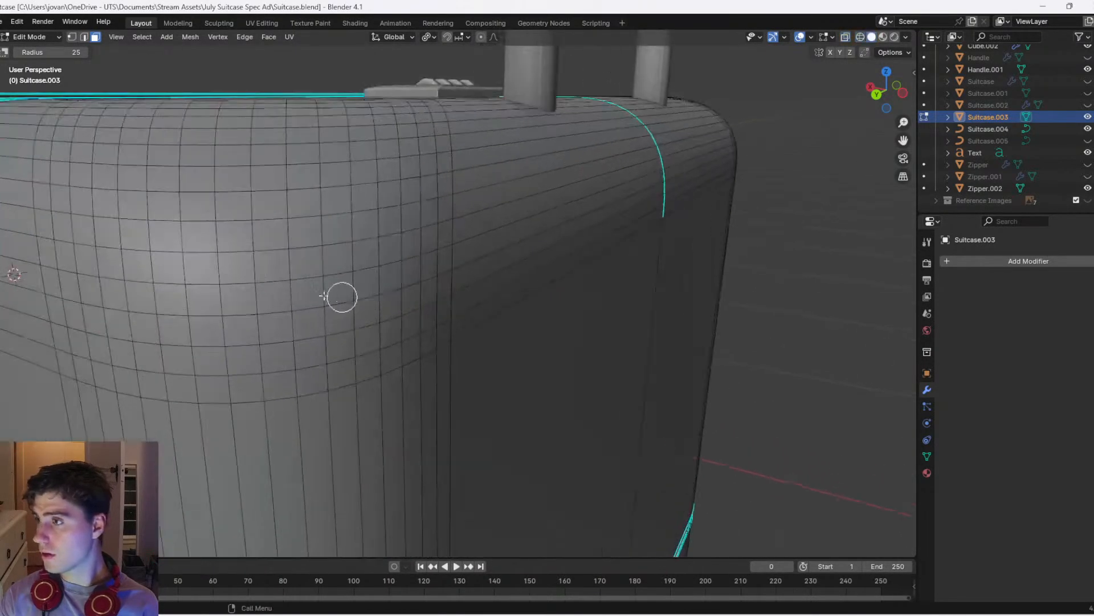
# Circle-select the centre faces of the two top corners on the telescopic handle's half of the suitcase body
pyautogui.click(225, 286)
pyautogui.scroll(-3, 217, 289)
pyautogui.moveTo(269, 286); pyautogui.dragTo(166, 277, button='middle')
pyautogui.scroll(2, 455, 303)
pyautogui.moveTo(460, 303); pyautogui.dragTo(408, 284, button='middle')
pyautogui.click(411, 280)
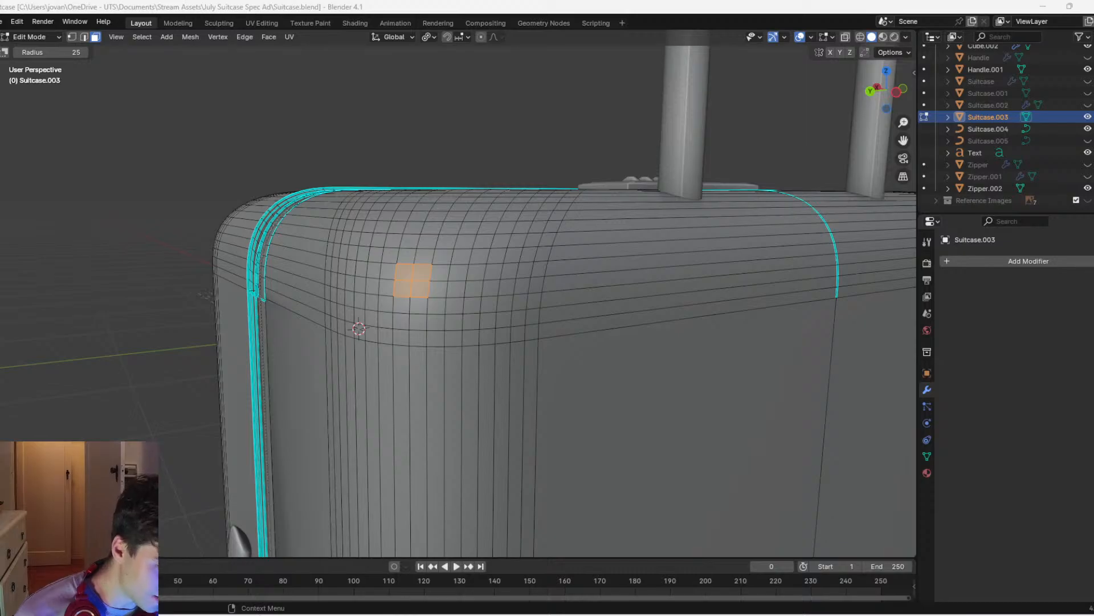
# Select the centre faces of the other half's top corner above the side handle, redoing the pick once
pyautogui.moveTo(78, 221); pyautogui.dragTo(435, 323, button='middle')
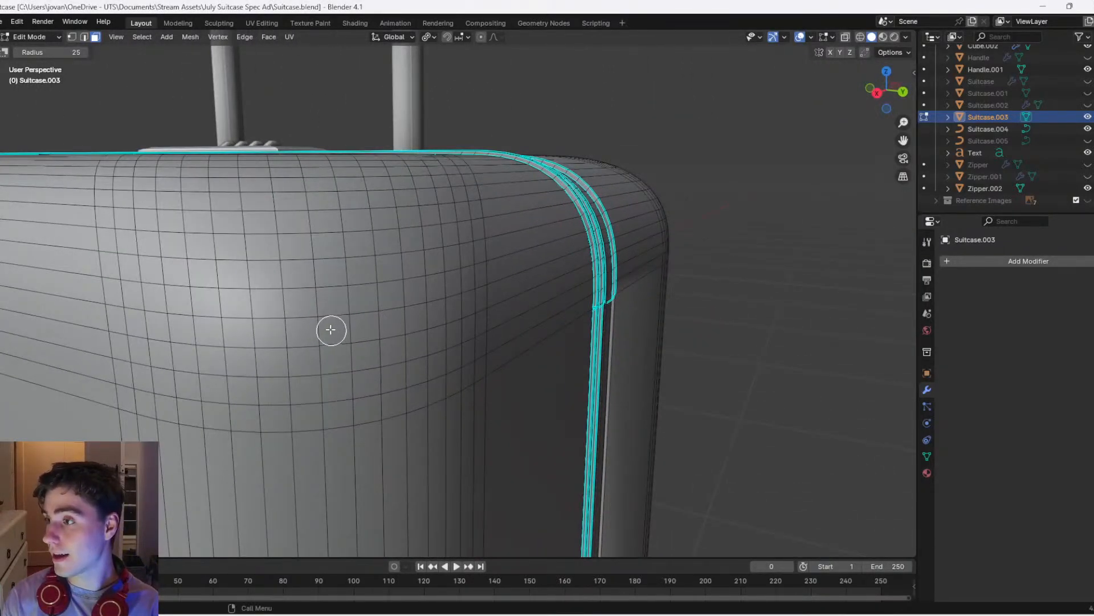
pyautogui.click(318, 318)
pyautogui.moveTo(318, 319); pyautogui.dragTo(340, 335, button='middle')
pyautogui.scroll(-3, 430, 403)
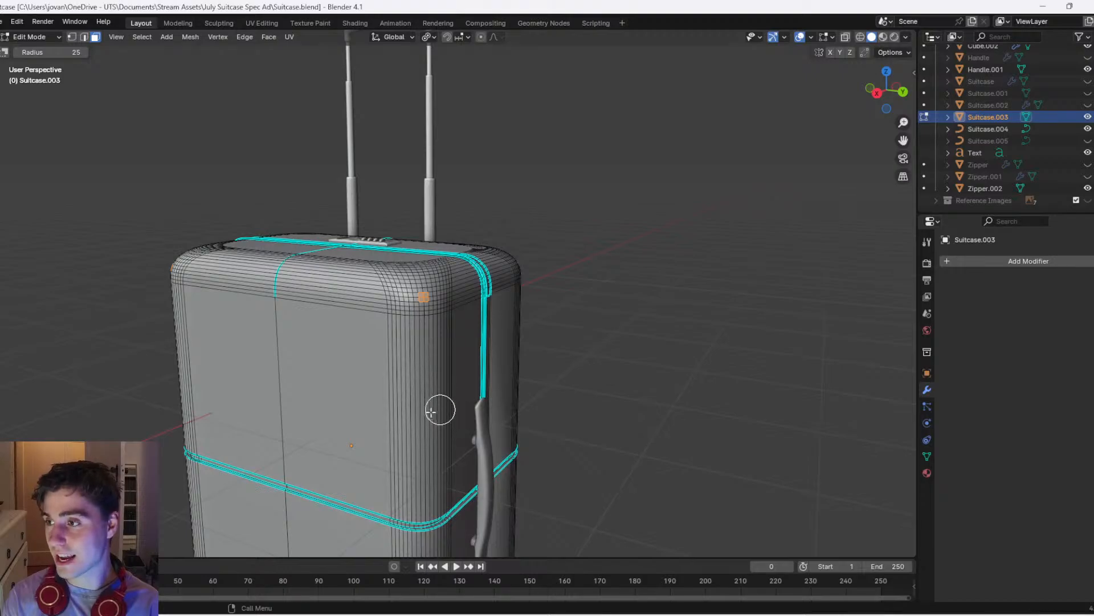
pyautogui.moveTo(439, 410); pyautogui.dragTo(405, 376, button='middle')
pyautogui.scroll(3, 405, 318)
pyautogui.scroll(2, 405, 318)
pyautogui.hotkey('alt', 'a')
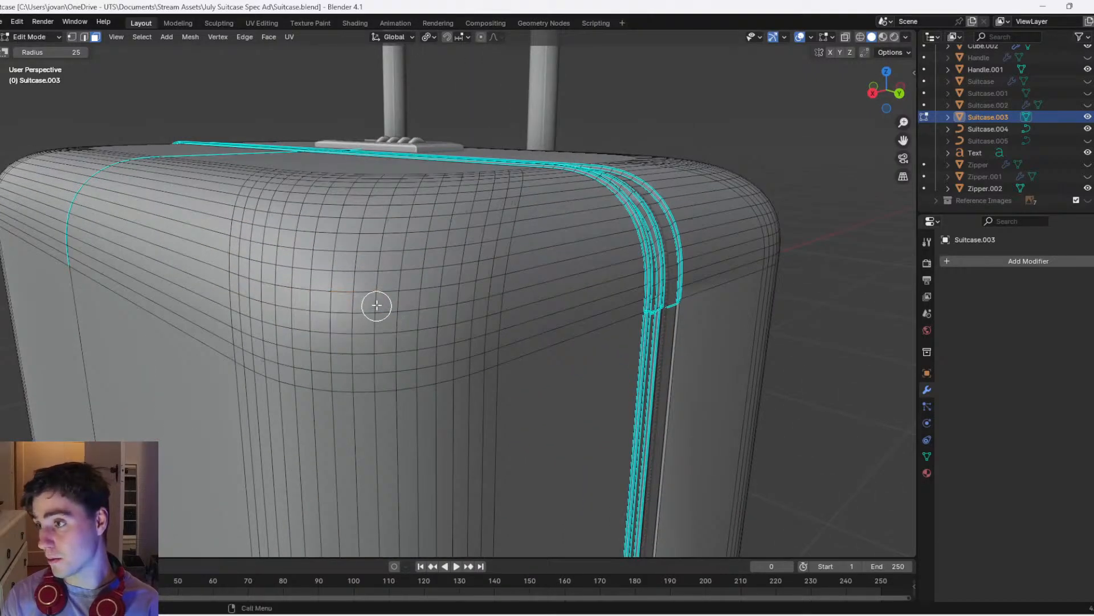
pyautogui.click(367, 316)
# Add the centre faces of the bottom corner directly below that top corner to the selection
pyautogui.scroll(-4, 373, 322)
pyautogui.moveTo(373, 324); pyautogui.dragTo(491, 193, button='middle')
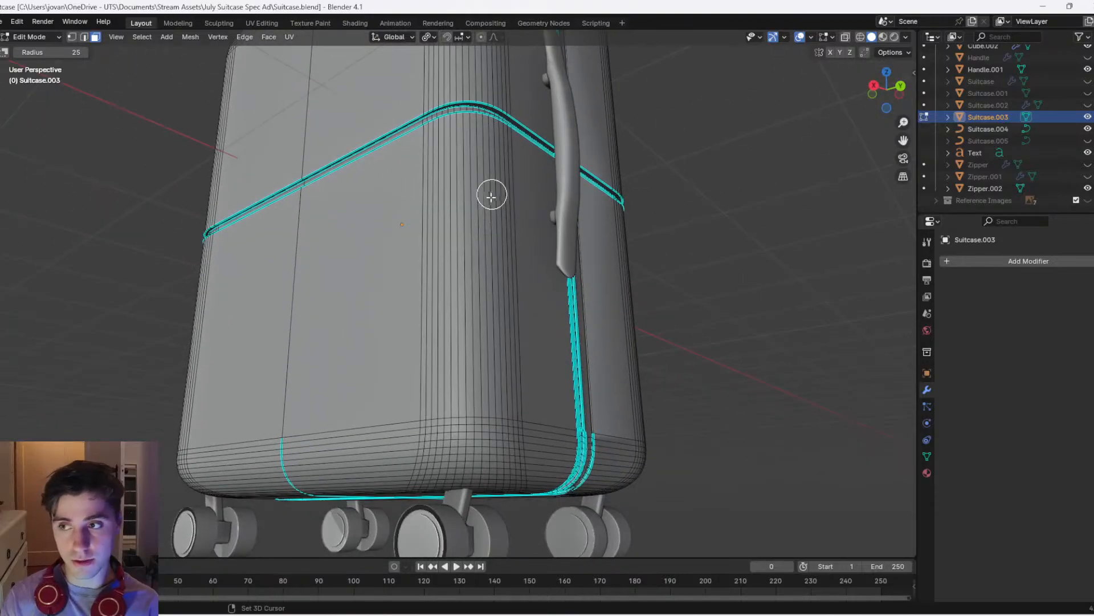
pyautogui.scroll(4, 503, 382)
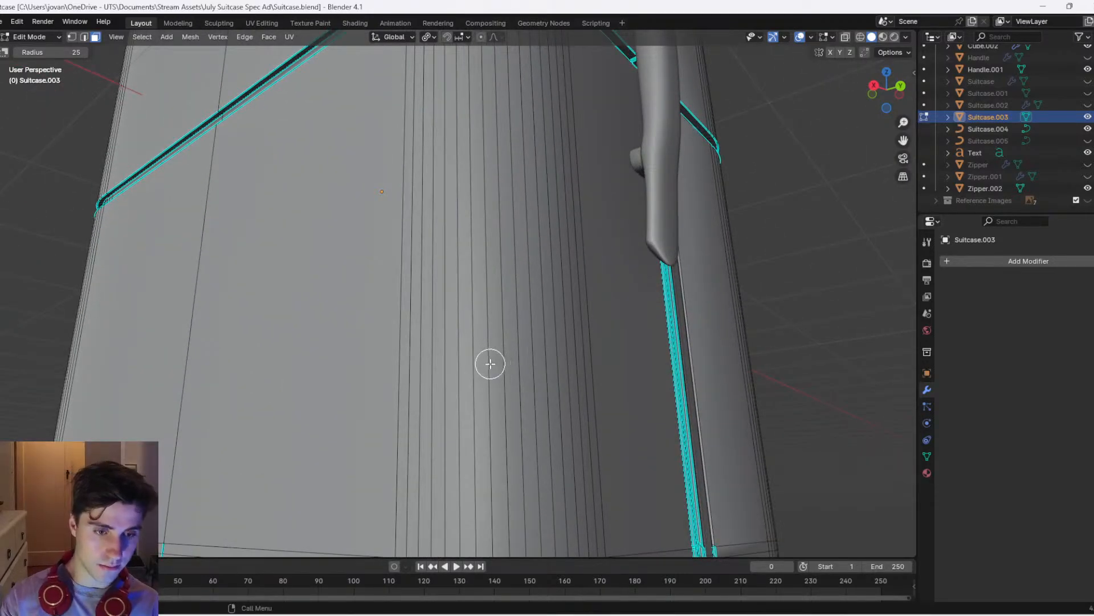
pyautogui.moveTo(502, 391); pyautogui.dragTo(508, 125, button='middle')
pyautogui.scroll(3, 479, 316)
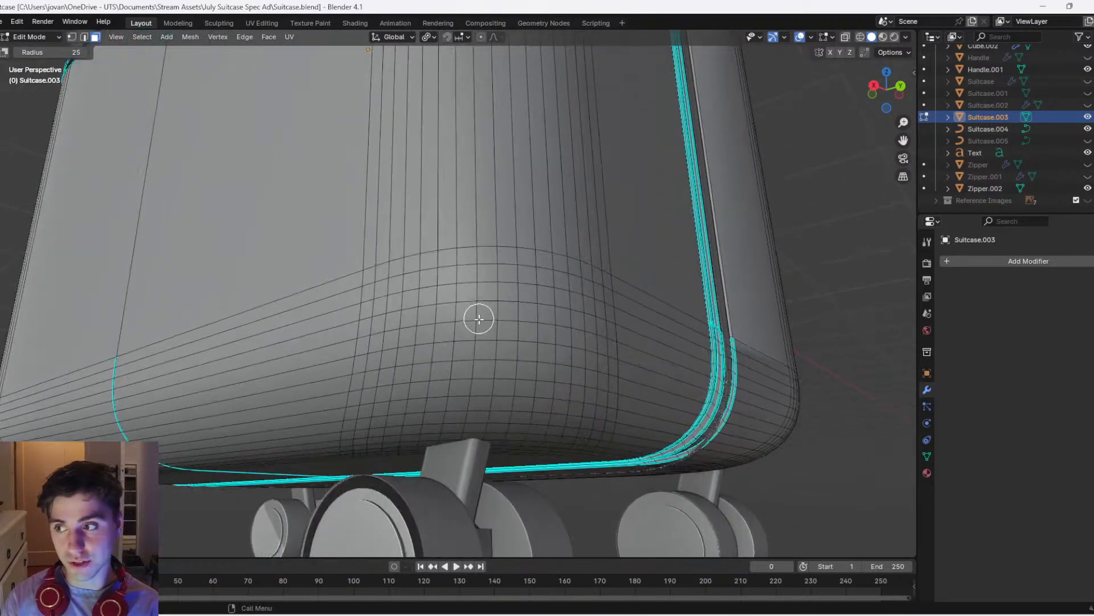
pyautogui.click(508, 327)
# Add the centre faces of the bottom corner across the zipper, on the side handle's side, to the selection
pyautogui.scroll(-4, 548, 326)
pyautogui.moveTo(764, 324); pyautogui.dragTo(604, 322, button='middle')
pyautogui.keyDown('shift'); pyautogui.moveTo(616, 325); pyautogui.dragTo(569, 286, button='middle'); pyautogui.keyUp('shift')
pyautogui.scroll(2, 633, 315)
pyautogui.scroll(1, 567, 285)
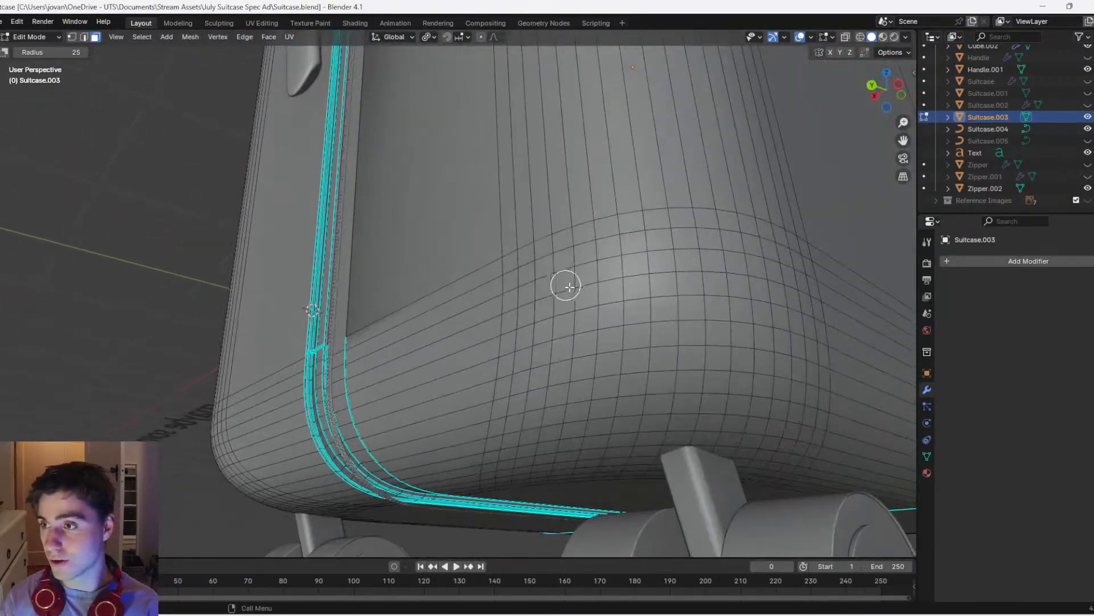
pyautogui.click(676, 301)
# Add the centre faces of the third bottom corner, above its wheel, to the selection
pyautogui.scroll(-4, 676, 301)
pyautogui.moveTo(677, 300); pyautogui.dragTo(570, 299, button='middle')
pyautogui.keyDown('shift'); pyautogui.moveTo(570, 300); pyautogui.dragTo(638, 313, button='middle'); pyautogui.keyUp('shift')
pyautogui.keyDown('shift'); pyautogui.moveTo(639, 313); pyautogui.dragTo(288, 350, button='middle'); pyautogui.keyUp('shift')
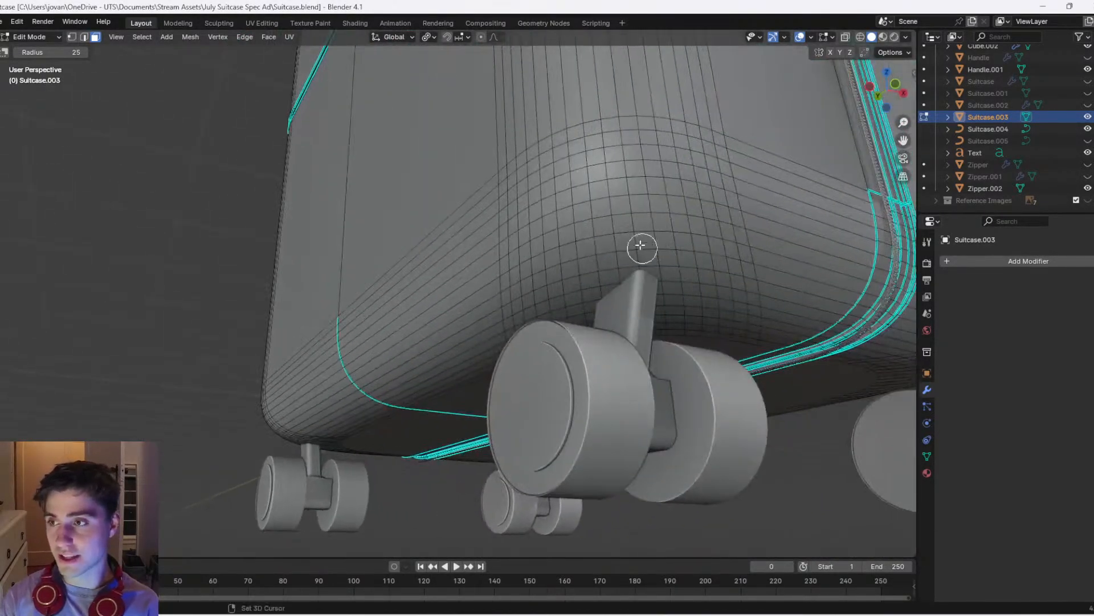
pyautogui.keyDown('shift'); pyautogui.click(609, 198); pyautogui.keyUp('shift')
# Add the centre faces of the last bottom corner of the suitcase body to the selection
pyautogui.scroll(-3, 677, 205)
pyautogui.moveTo(735, 216); pyautogui.dragTo(678, 240, button='middle')
pyautogui.scroll(-2, 711, 237)
pyautogui.keyDown('shift'); pyautogui.moveTo(679, 240); pyautogui.dragTo(450, 279, button='middle'); pyautogui.keyUp('shift')
pyautogui.scroll(4, 655, 234)
pyautogui.moveTo(706, 224); pyautogui.dragTo(610, 249, button='middle')
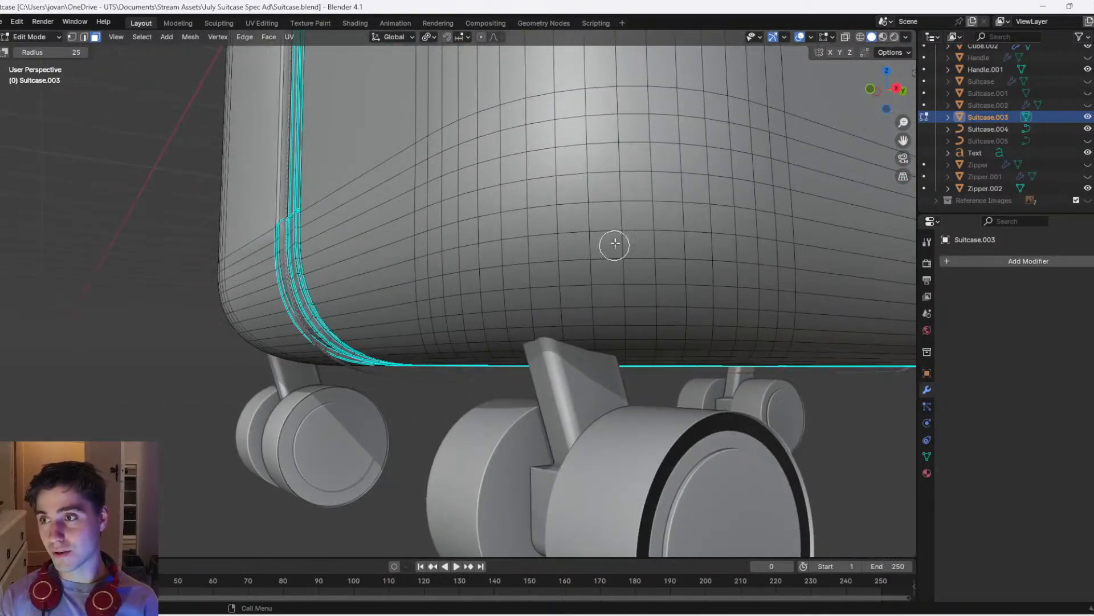
pyautogui.click(617, 190)
# Grow the selection into larger square patches on the suitcase corners and check them in the see-through display
pyautogui.scroll(-3, 617, 190)
pyautogui.moveTo(617, 190); pyautogui.dragTo(642, 247, button='middle')
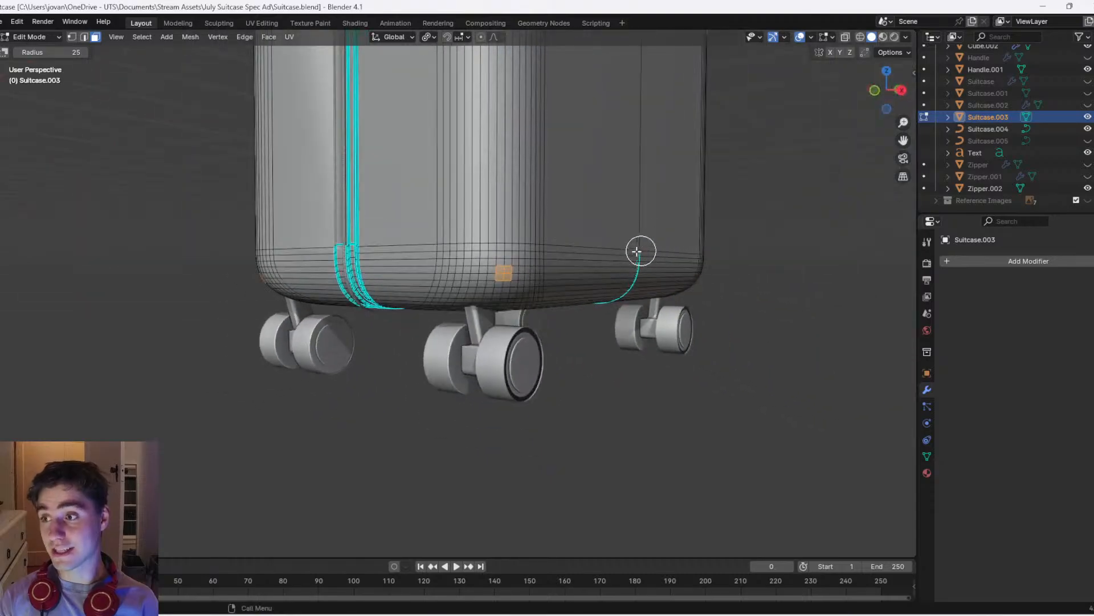
pyautogui.press('ctrl+KP_Add')
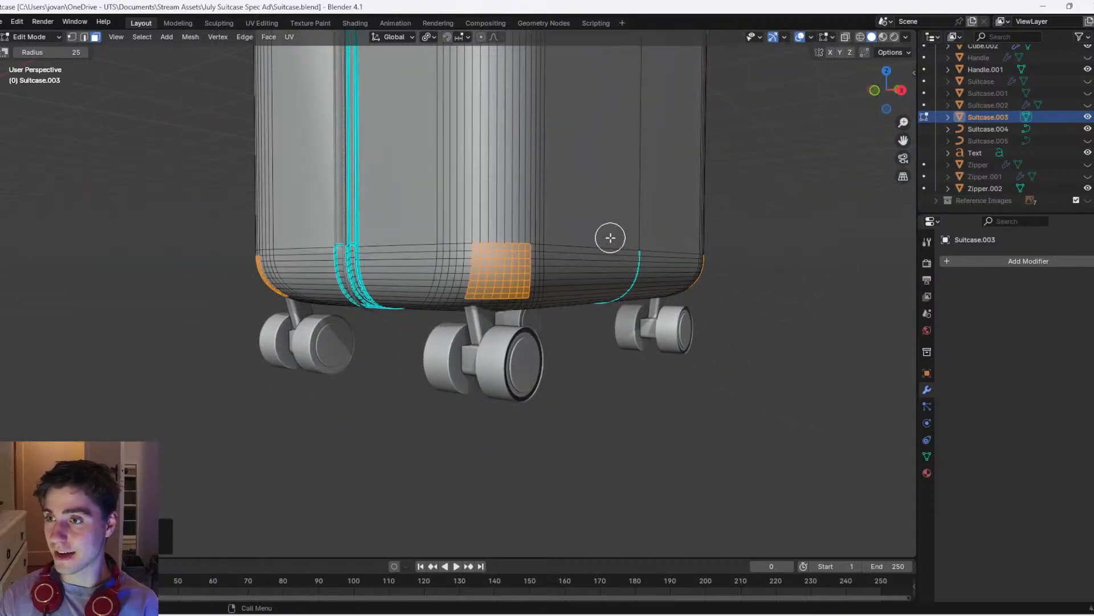
pyautogui.hotkey('alt', 'z')
pyautogui.moveTo(386, 76)
pyautogui.mouseDown(button='middle')
pyautogui.moveTo(547, 273)
pyautogui.moveTo(647, 232)
pyautogui.moveTo(584, 265)
pyautogui.moveTo(587, 347)
pyautogui.moveTo(552, 318)
pyautogui.moveTo(593, 329)
pyautogui.moveTo(578, 339)
pyautogui.moveTo(567, 379)
pyautogui.moveTo(665, 296)
pyautogui.moveTo(648, 254)
pyautogui.mouseUp(button='middle')
pyautogui.hotkey('alt', 'z')
pyautogui.press('w')
# Duplicate the selected corner patches in place and separate them into their own object
pyautogui.hotkey('shift', 'd')
pyautogui.rightClick(578, 340)
pyautogui.press('p')
pyautogui.click(577, 341)
pyautogui.press('Tab')
# Open the separated corner patches for mesh editing, extrude them in place and scale the extruded faces to add thickness
pyautogui.click(563, 397)
pyautogui.press('Tab')
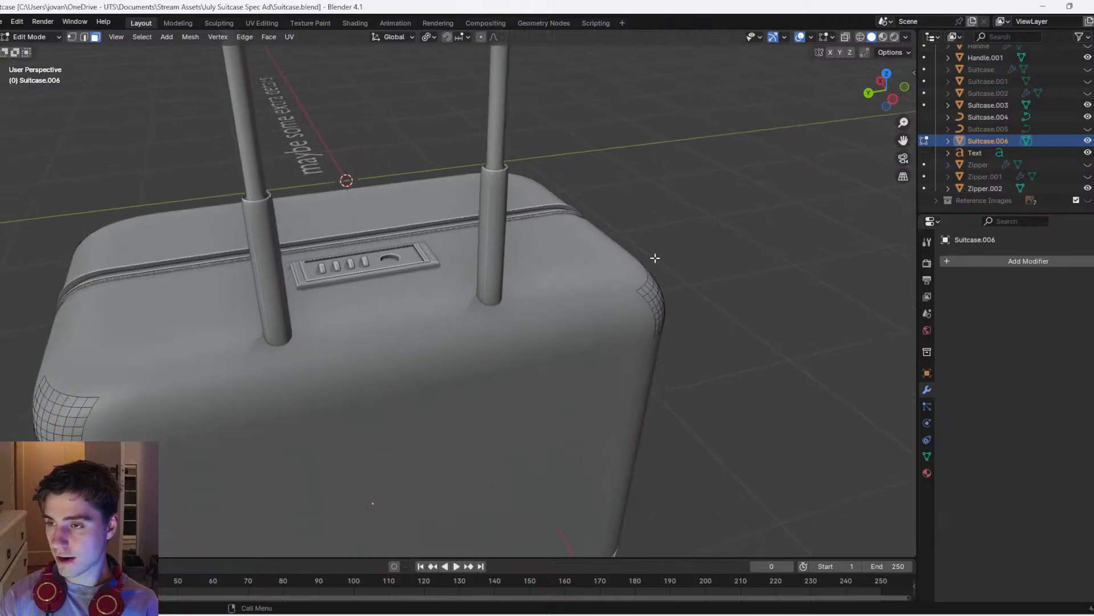
pyautogui.press('e')
pyautogui.rightClick(712, 243)
pyautogui.press('s')
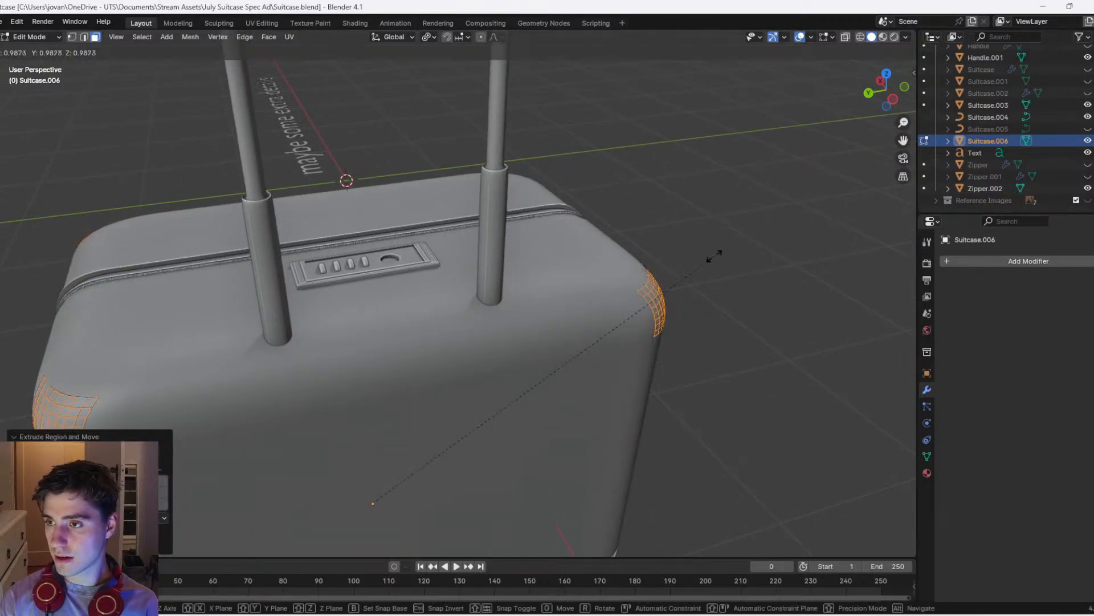
pyautogui.click(741, 236)
pyautogui.press('Tab')
pyautogui.keyDown('shift'); pyautogui.moveTo(706, 269); pyautogui.dragTo(743, 211, button='middle'); pyautogui.keyUp('shift')
# Add a Solidify modifier to the corner patches
pyautogui.press('Tab')
pyautogui.click(953, 261)
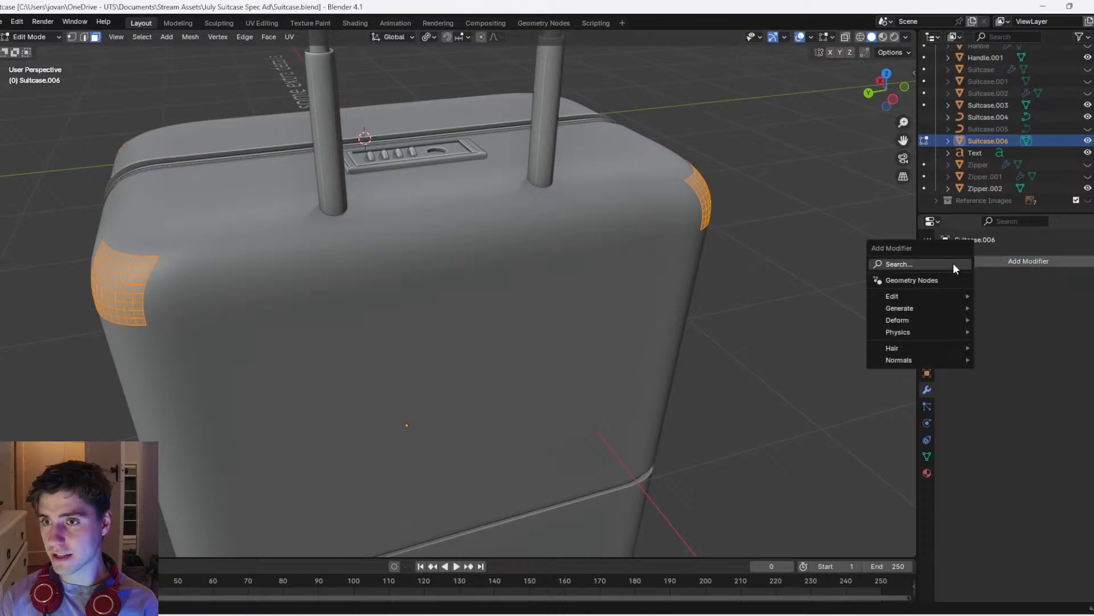
pyautogui.write('sol')
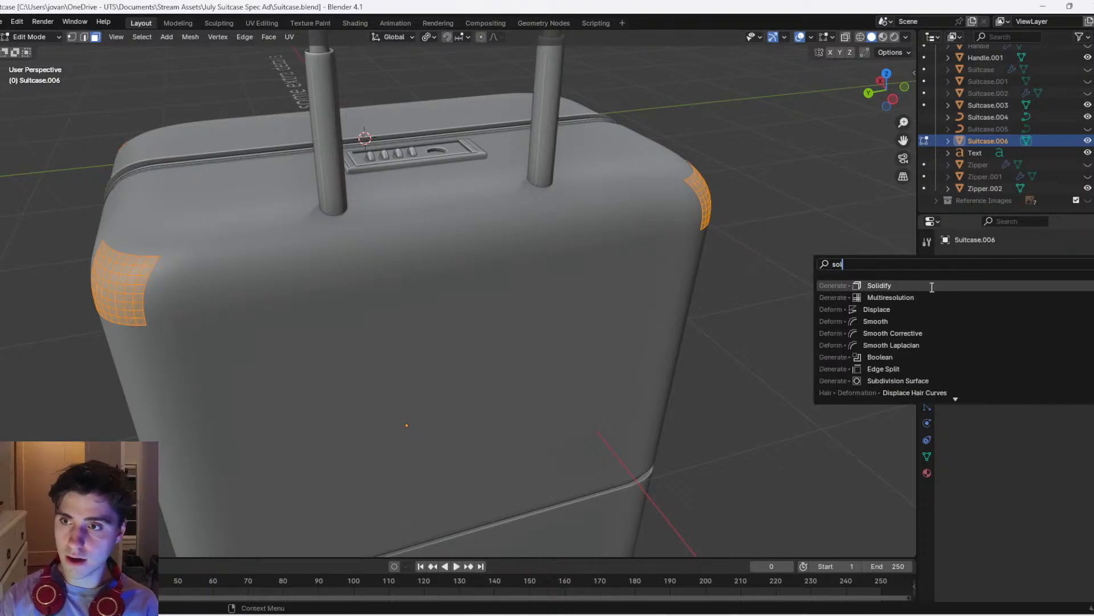
pyautogui.click(932, 286)
pyautogui.press('Tab')
pyautogui.click(794, 269)
# Apply the Solidify modifier on the corner guards, keeping the 0.01 m thickness, and check the guards around the suitcase
pyautogui.moveTo(744, 264); pyautogui.dragTo(641, 245, button='middle')
pyautogui.scroll(-5, 780, 368)
pyautogui.moveTo(608, 325); pyautogui.dragTo(293, 301, button='middle')
pyautogui.click(295, 305)
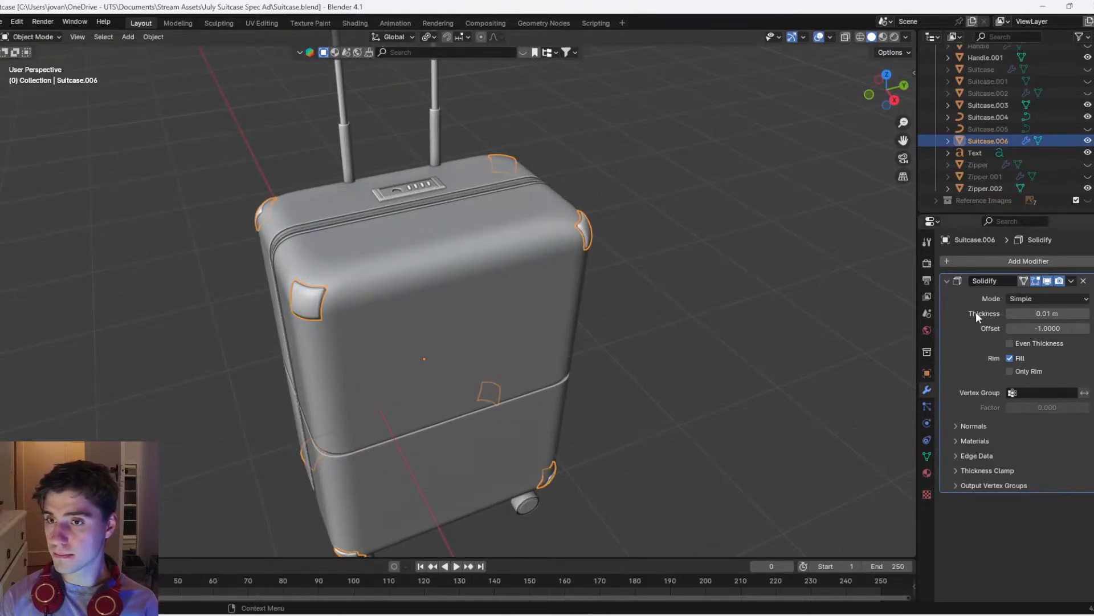
pyautogui.hotkey('ctrl', 'a')
pyautogui.click(733, 313)
pyautogui.scroll(-4, 587, 302)
pyautogui.moveTo(439, 289); pyautogui.dragTo(474, 247, button='middle')
pyautogui.scroll(4, 340, 383)
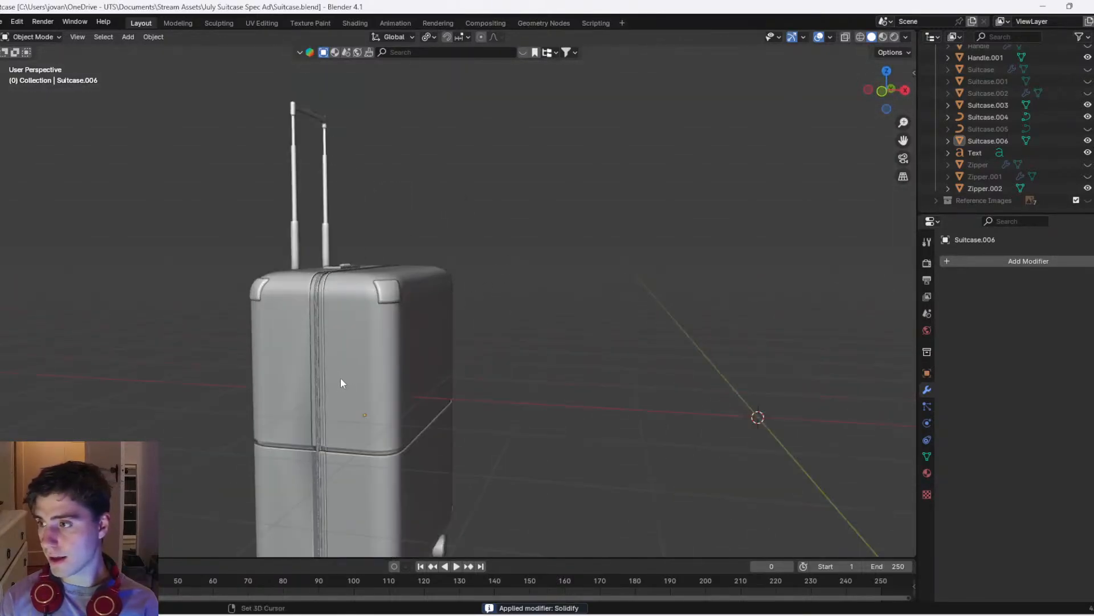
# Select the upper and lower panel faces beside the zipper on the narrow side of the suitcase body
pyautogui.keyDown('shift'); pyautogui.moveTo(341, 378); pyautogui.dragTo(562, 243, button='middle'); pyautogui.keyUp('shift')
pyautogui.scroll(1, 507, 263)
pyautogui.click(507, 264)
pyautogui.press('Tab')
pyautogui.scroll(1, 508, 278)
pyautogui.scroll(2, 627, 329)
pyautogui.click(627, 329)
pyautogui.keyDown('shift'); pyautogui.click(626, 409); pyautogui.keyUp('shift')
pyautogui.scroll(-4, 626, 409)
pyautogui.press('Tab')
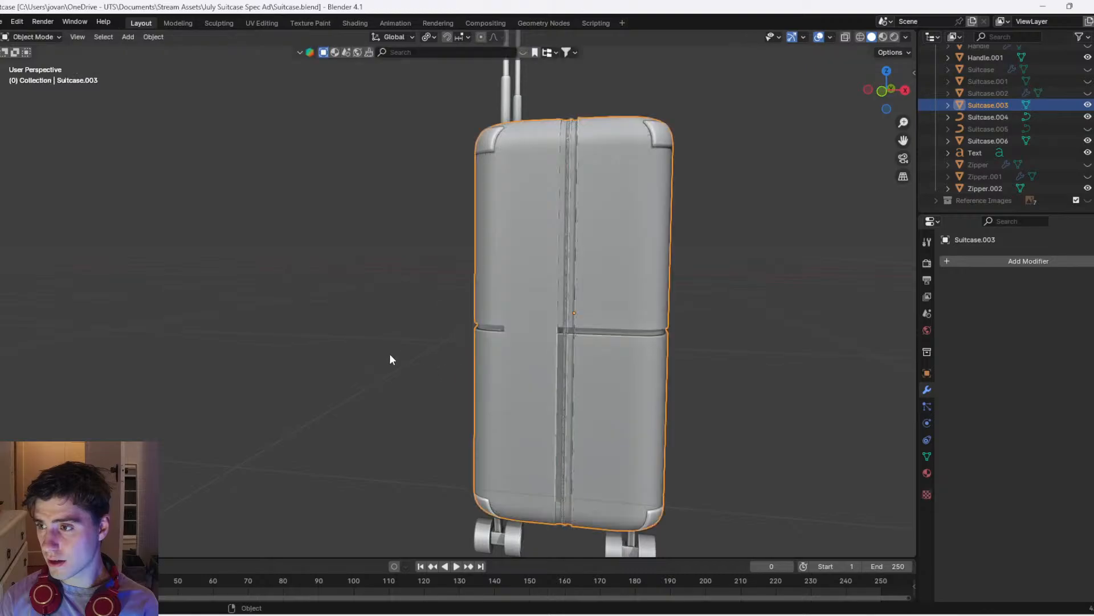
# Examine the suitcase's narrow side panels, horizontal groove and corner guards with and without the mesh wires
pyautogui.moveTo(391, 358); pyautogui.dragTo(513, 342, button='middle')
pyautogui.press('Tab')
pyautogui.scroll(4, 513, 342)
pyautogui.press('Tab')
pyautogui.moveTo(430, 351); pyautogui.dragTo(509, 331, button='middle')
pyautogui.scroll(-6, 647, 365)
pyautogui.scroll(5, 614, 293)
pyautogui.press('Tab')
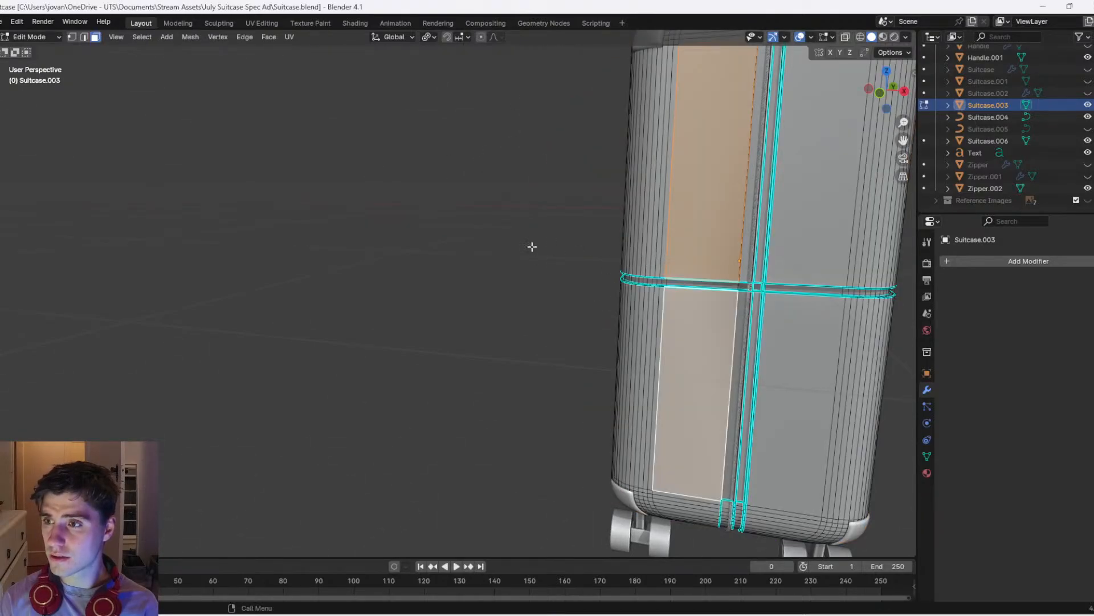
pyautogui.press('Tab')
pyautogui.scroll(-5, 532, 247)
pyautogui.moveTo(393, 259); pyautogui.dragTo(503, 313, button='middle')
pyautogui.scroll(3, 504, 313)
# Save the file and add a text object while facing the suitcase's front from the right orthographic view
pyautogui.click(890, 90)
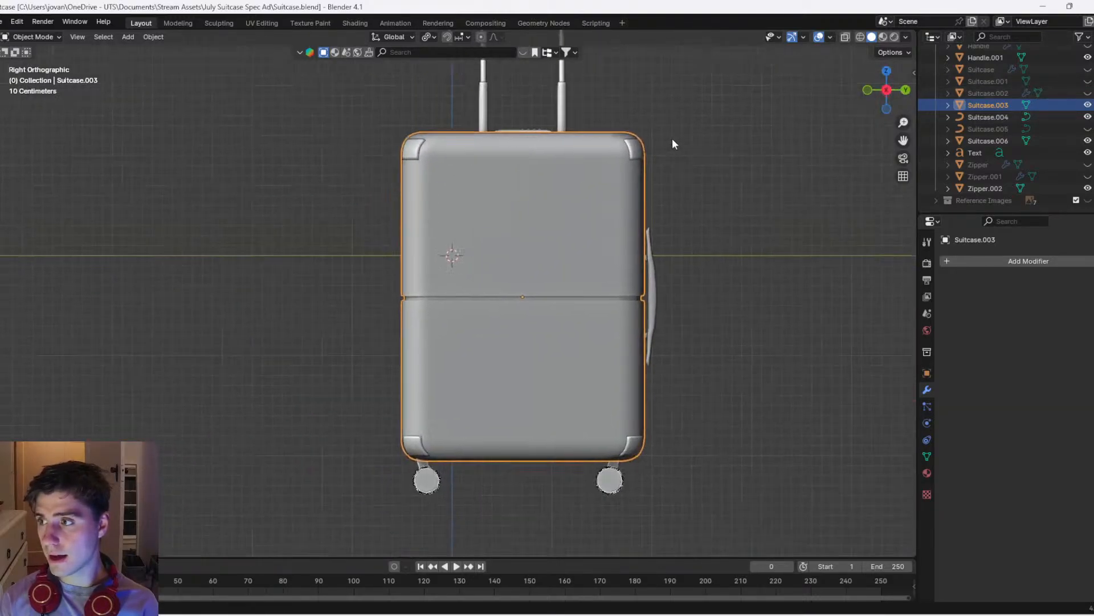
pyautogui.scroll(2, 591, 189)
pyautogui.hotkey('ctrl', 's')
pyautogui.hotkey('shift', 'a')
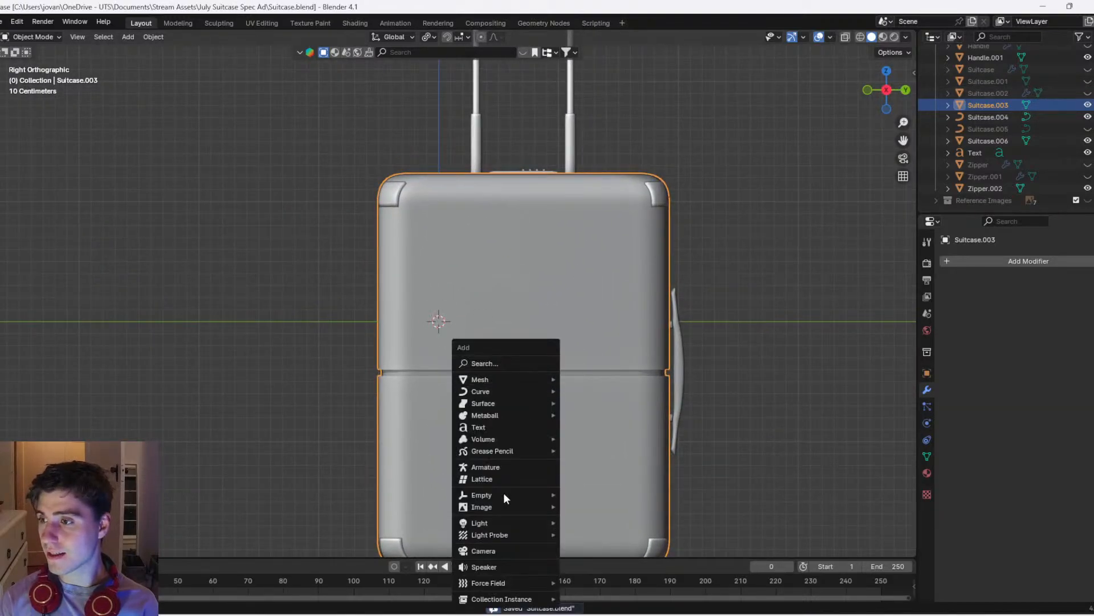
pyautogui.click(481, 429)
pyautogui.scroll(-3, 563, 388)
pyautogui.scroll(2, 575, 382)
# Rotate the new text 90 degrees about Y and 90 degrees about X so it stands upright facing the view
pyautogui.press('r')
pyautogui.press('z')
pyautogui.press('Escape')
pyautogui.write('ry90')
pyautogui.press('Return')
pyautogui.write('rz90')
pyautogui.press('Escape')
pyautogui.write('rx90')
pyautogui.press('Return')
# Replace the placeholder text with the owner's first name, starting with a capital letter
pyautogui.press('Tab')
pyautogui.press('BackSpace')
pyautogui.press('BackSpace')
pyautogui.press('BackSpace')
pyautogui.press('BackSpace')
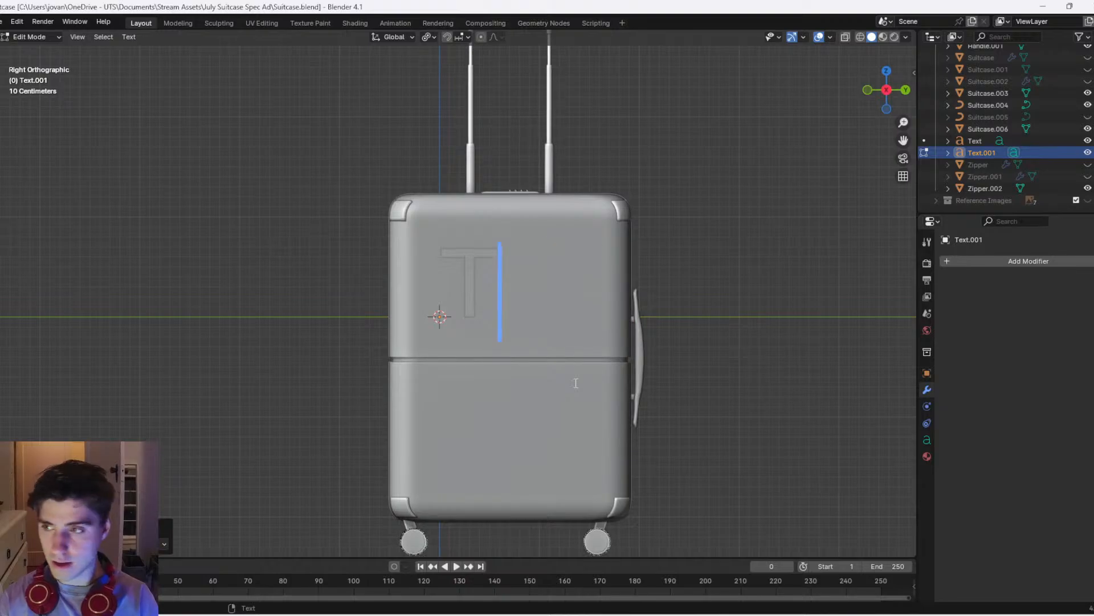
pyautogui.write('Jovan')
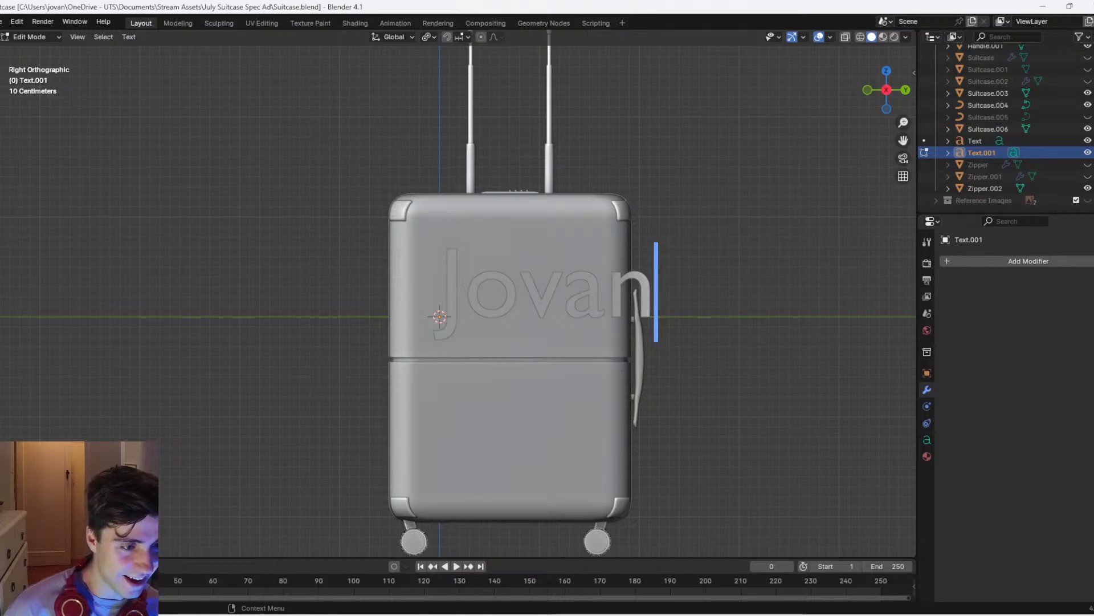
pyautogui.scroll(-2, 662, 342)
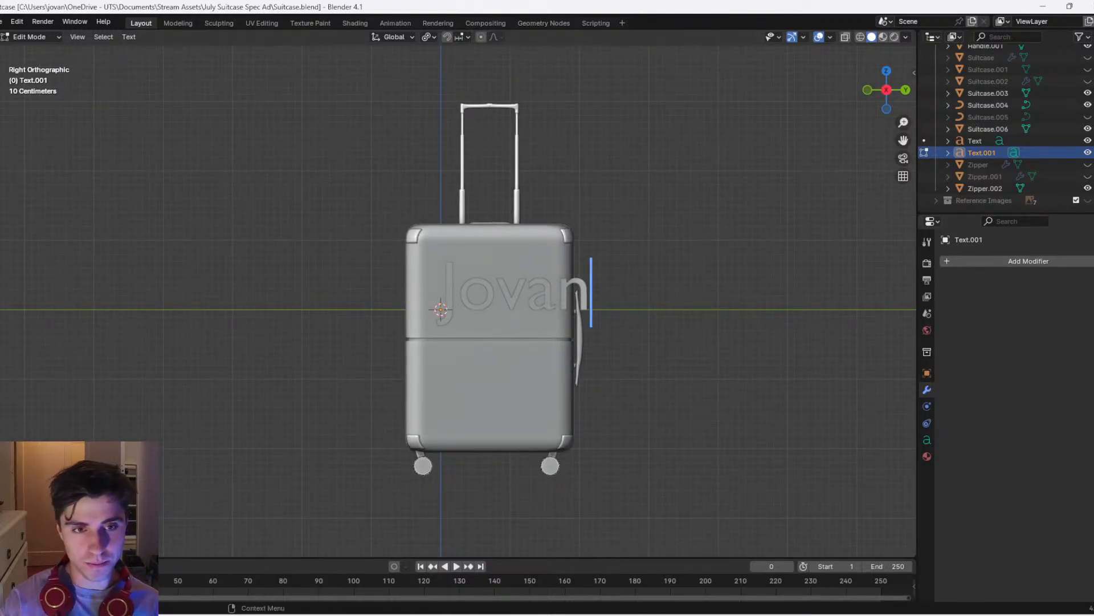
pyautogui.scroll(2, 669, 324)
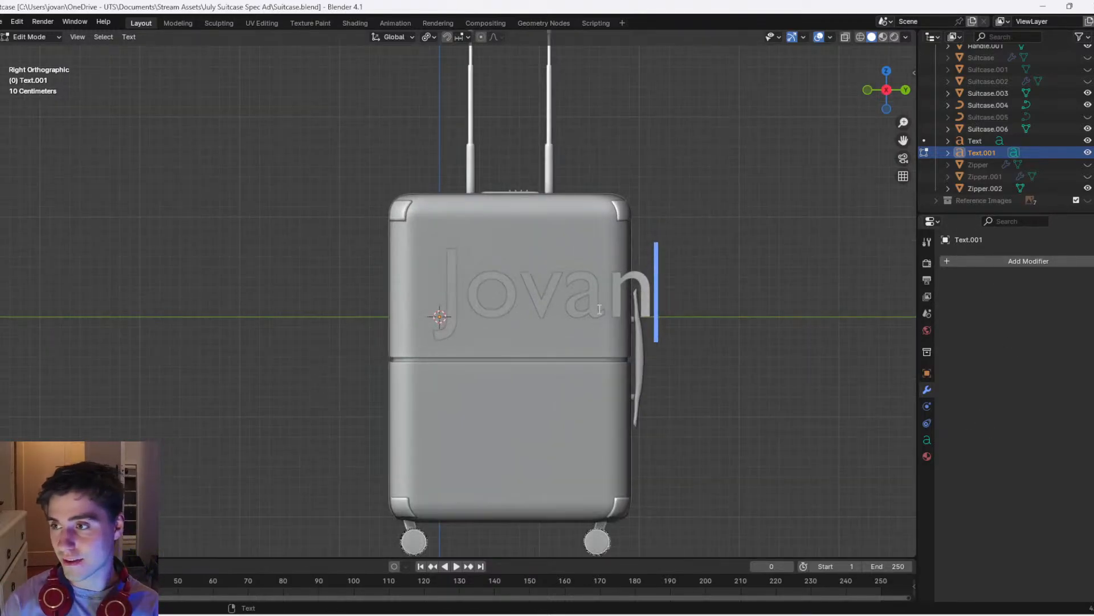
pyautogui.moveTo(669, 324); pyautogui.dragTo(449, 307)
pyautogui.press('Tab')
# Give the name text a round bevel with 0.02 m depth and an extrusion of 0.01 m
pyautogui.scroll(-3, 513, 291)
pyautogui.moveTo(497, 281); pyautogui.dragTo(620, 312, button='middle')
pyautogui.scroll(1, 631, 313)
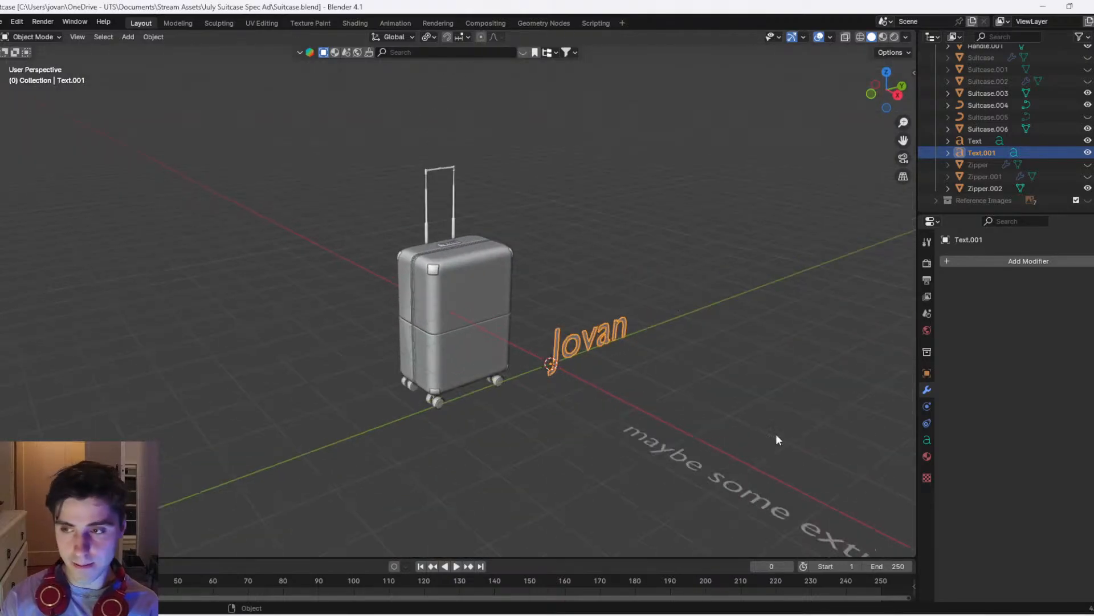
pyautogui.click(927, 440)
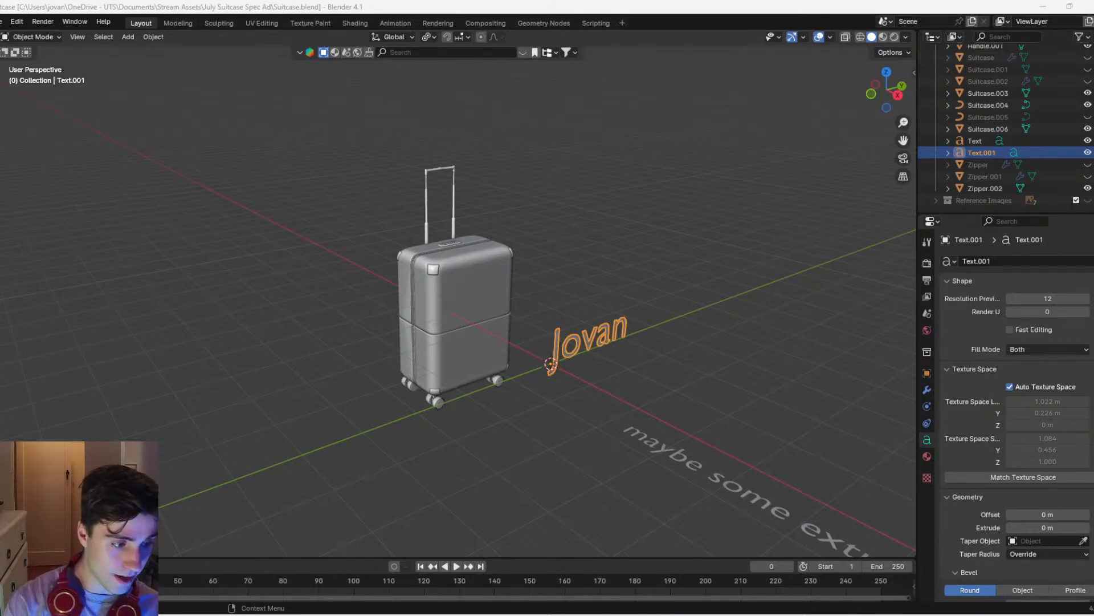
pyautogui.scroll(6, 751, 343)
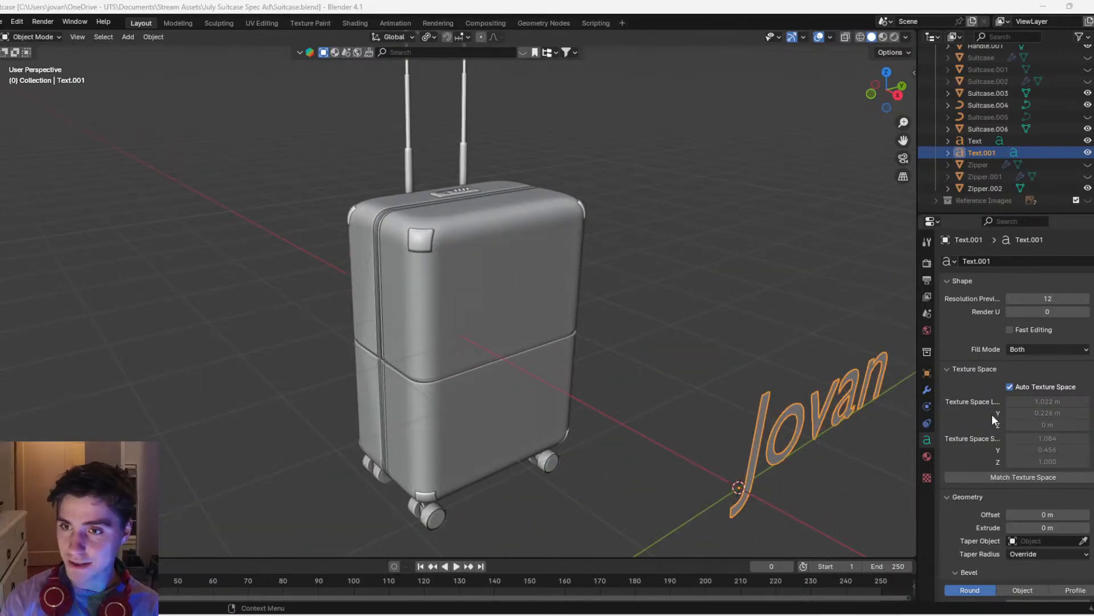
pyautogui.scroll(-5, 991, 414)
pyautogui.click(1086, 464)
pyautogui.click(1085, 464)
pyautogui.click(1086, 464)
pyautogui.click(1010, 464)
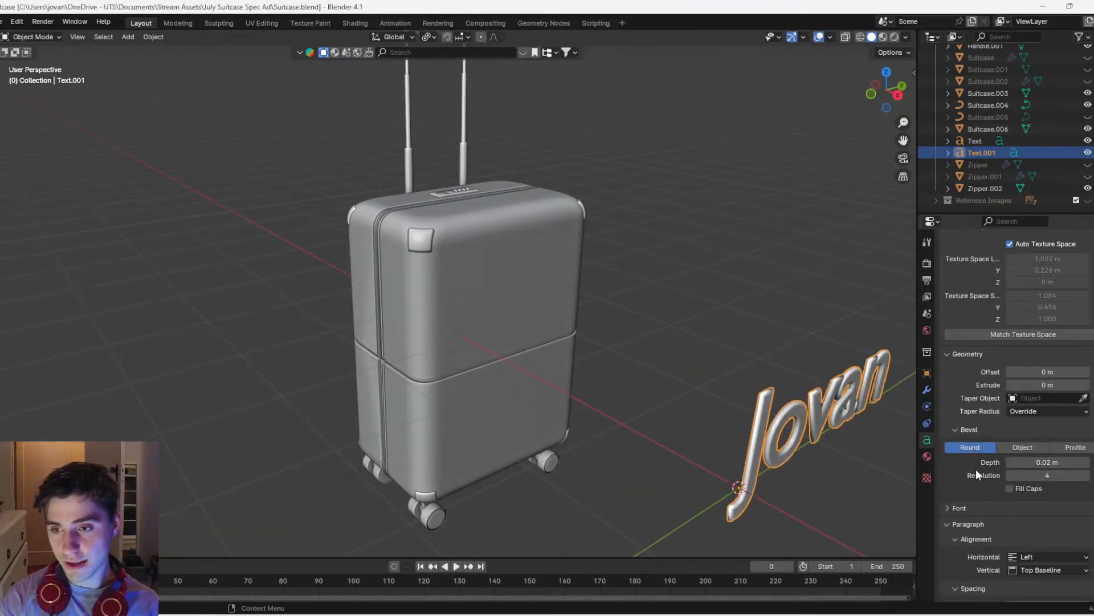
pyautogui.click(1085, 385)
# Scale the name text down and move it along X onto the suitcase's large front face
pyautogui.press('s')
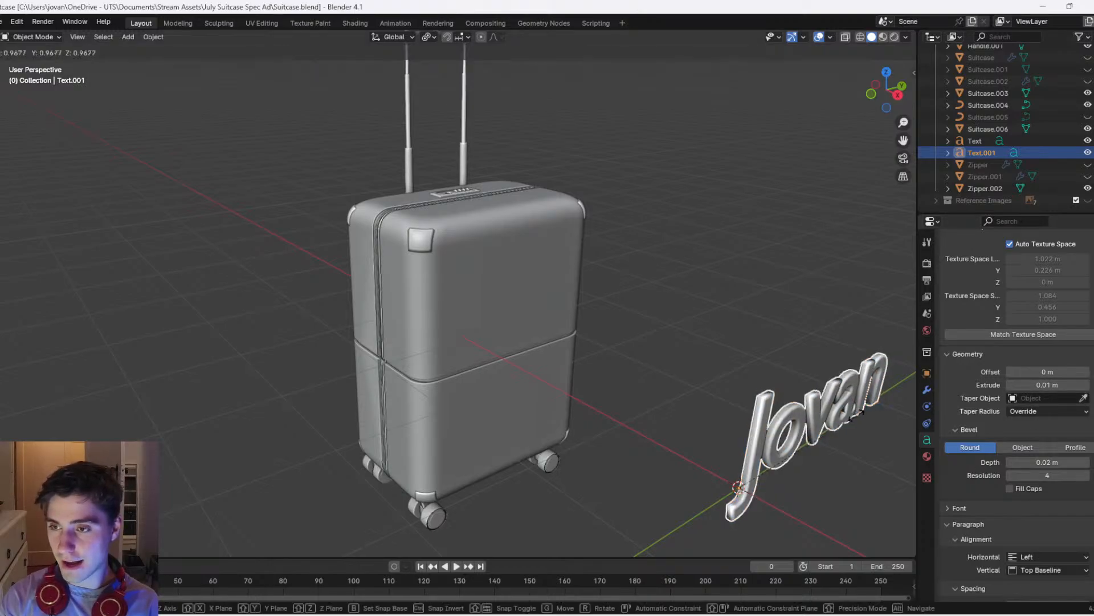
pyautogui.press('g')
pyautogui.press('x')
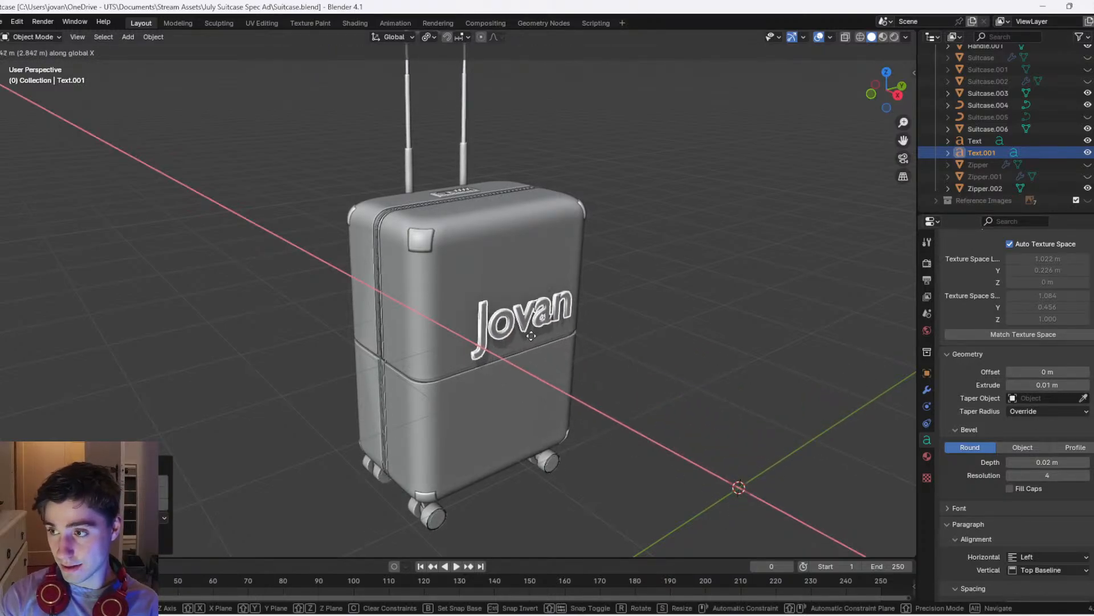
pyautogui.click(531, 336)
pyautogui.scroll(4, 532, 335)
pyautogui.press('g')
pyautogui.press('x')
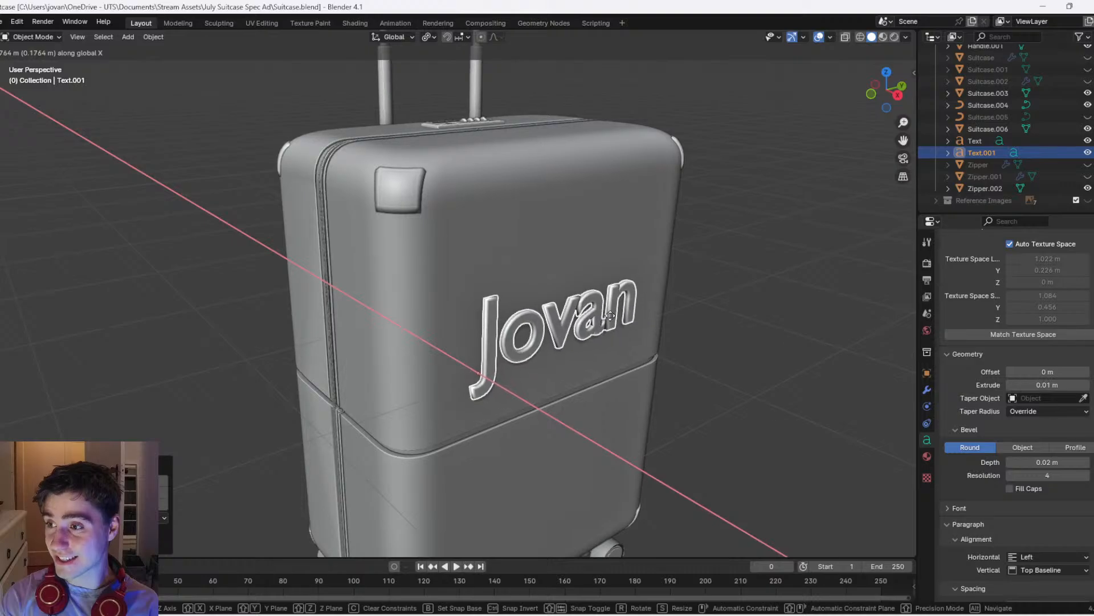
pyautogui.click(549, 323)
# Change the first letter of the name text to lowercase
pyautogui.press('Tab')
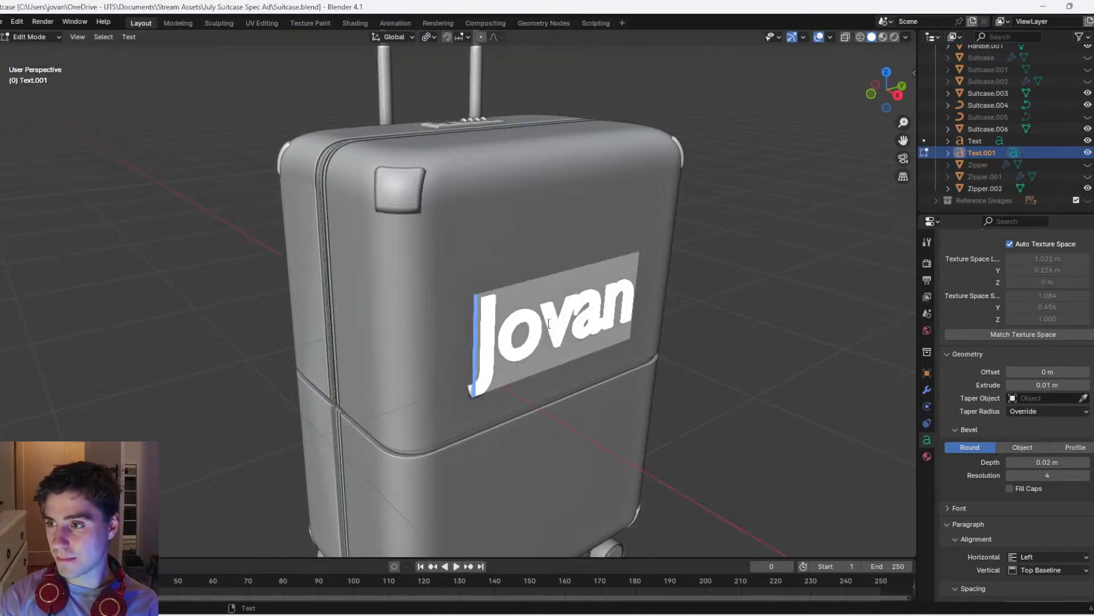
pyautogui.scroll(1, 549, 324)
pyautogui.press('Right')
pyautogui.press('BackSpace')
pyautogui.write('j')
pyautogui.press('Tab')
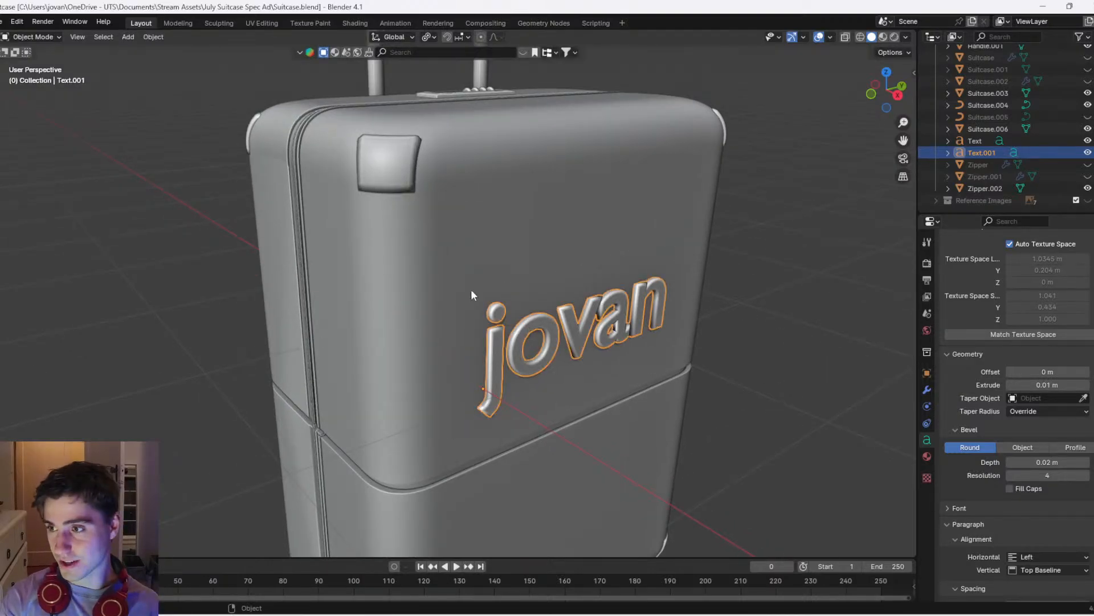
# Shift the name text along Z and X so it sits against the suitcase's front face
pyautogui.scroll(2, 474, 291)
pyautogui.moveTo(596, 326); pyautogui.dragTo(570, 319, button='middle')
pyautogui.press('g')
pyautogui.press('z')
pyautogui.click(771, 350)
pyautogui.press('g')
pyautogui.press('x')
pyautogui.click(764, 347)
# Lower the name text to just above the horizontal groove and scale it down
pyautogui.press('g')
pyautogui.press('z')
pyautogui.click(761, 449)
pyautogui.keyDown('shift'); pyautogui.moveTo(762, 452); pyautogui.dragTo(694, 374, button='middle'); pyautogui.keyUp('shift')
pyautogui.press('s')
pyautogui.click(625, 380)
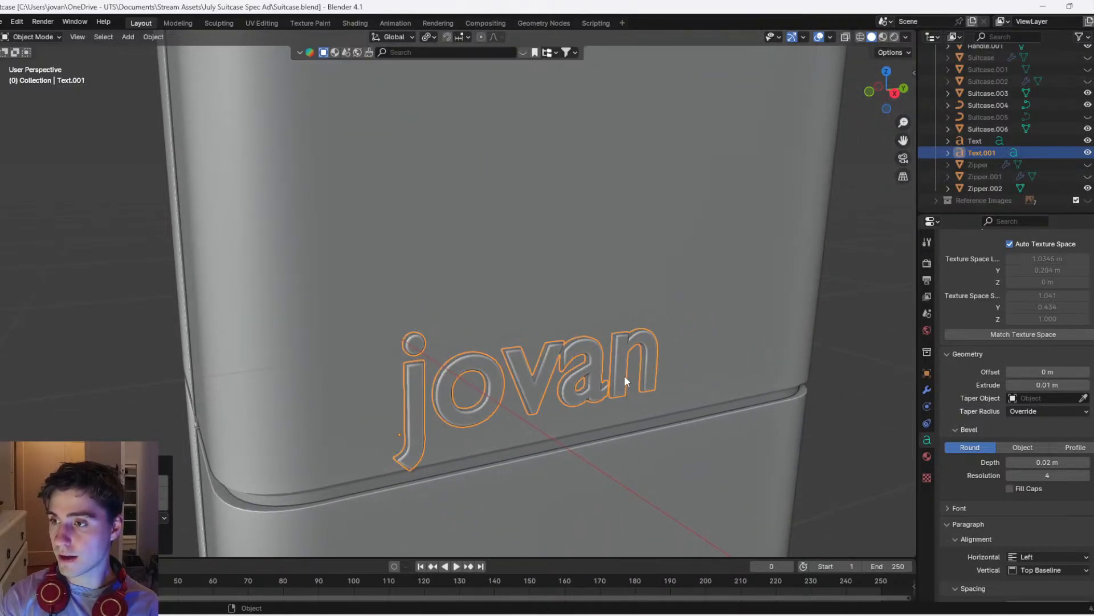
# Convert the name text to a mesh while facing it in the right orthographic view
pyautogui.click(894, 93)
pyautogui.scroll(1, 969, 317)
pyautogui.scroll(4, 969, 316)
pyautogui.click(928, 390)
pyautogui.rightClick(542, 381)
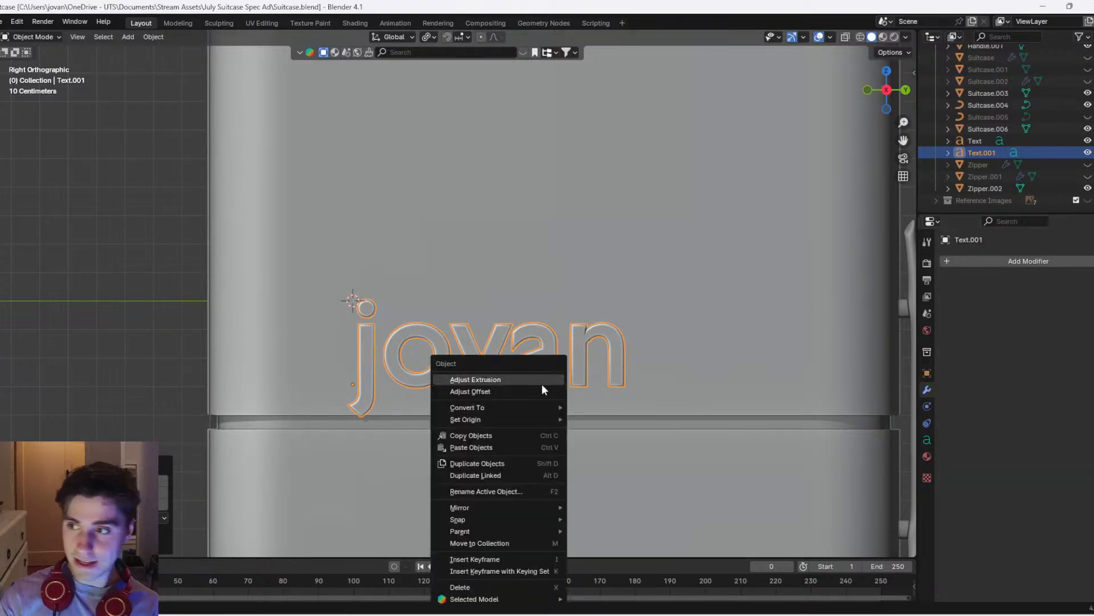
pyautogui.moveTo(524, 408)
pyautogui.click(627, 419)
# Set the name mesh's origin to its centre of mass (volume) and move it along Y towards the suitcase's middle
pyautogui.rightClick(606, 381)
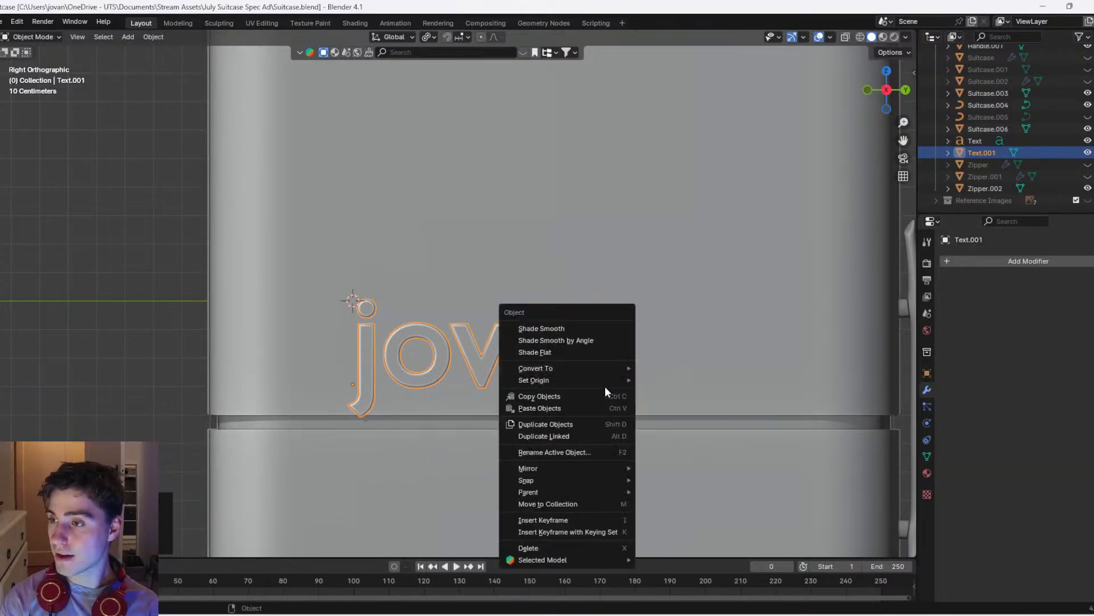
pyautogui.moveTo(565, 381)
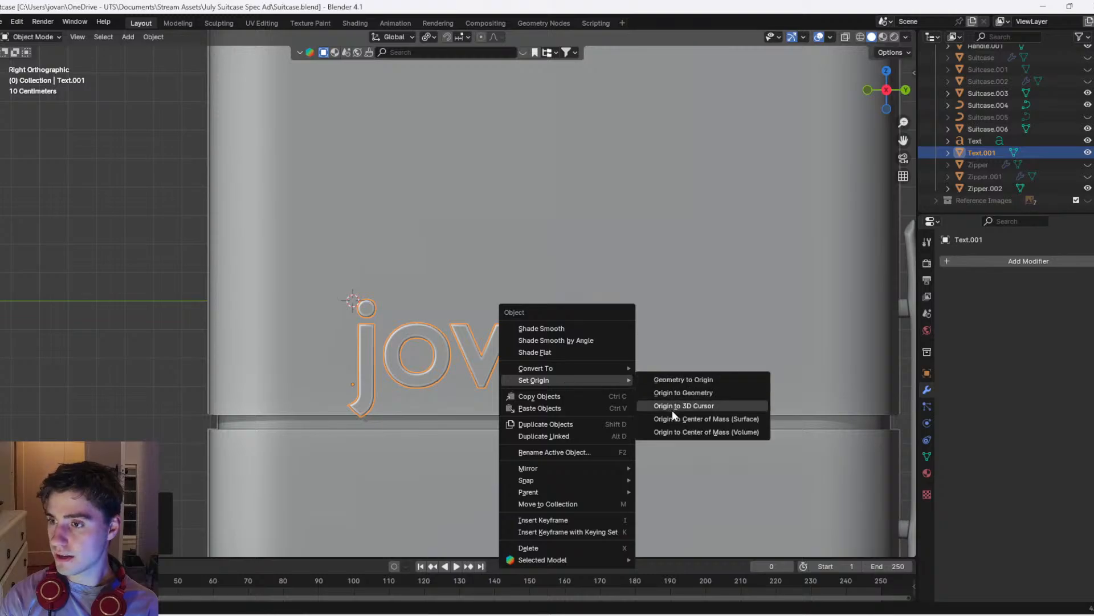
pyautogui.click(680, 429)
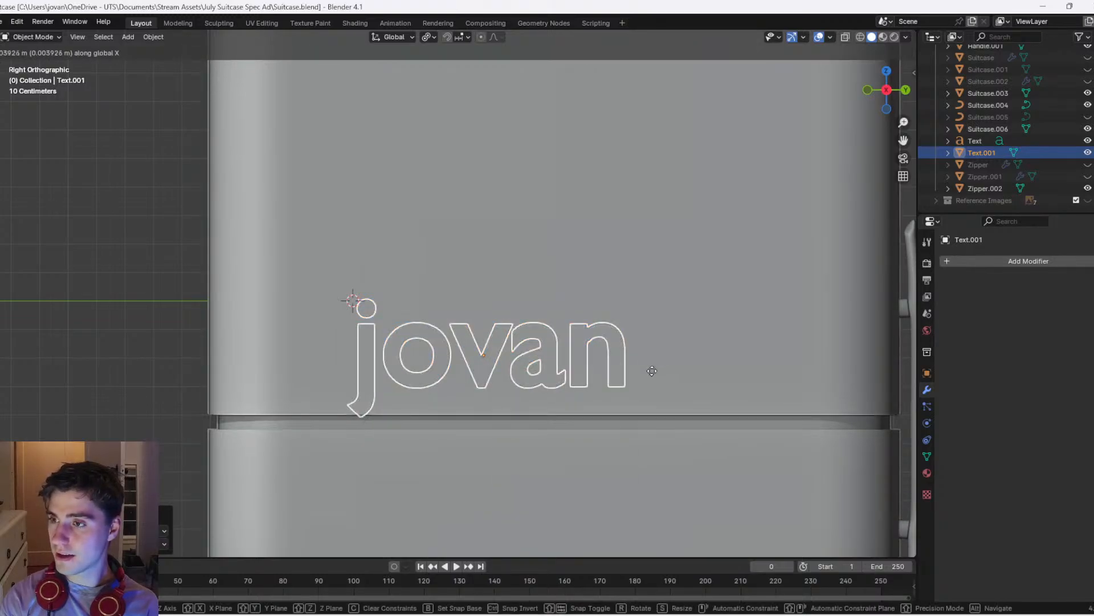
pyautogui.press('y')
pyautogui.click(694, 358)
# Snap the name mesh to the origin of the suitcase body, with the body as the active object
pyautogui.keyDown('shift'); pyautogui.click(743, 306); pyautogui.keyUp('shift')
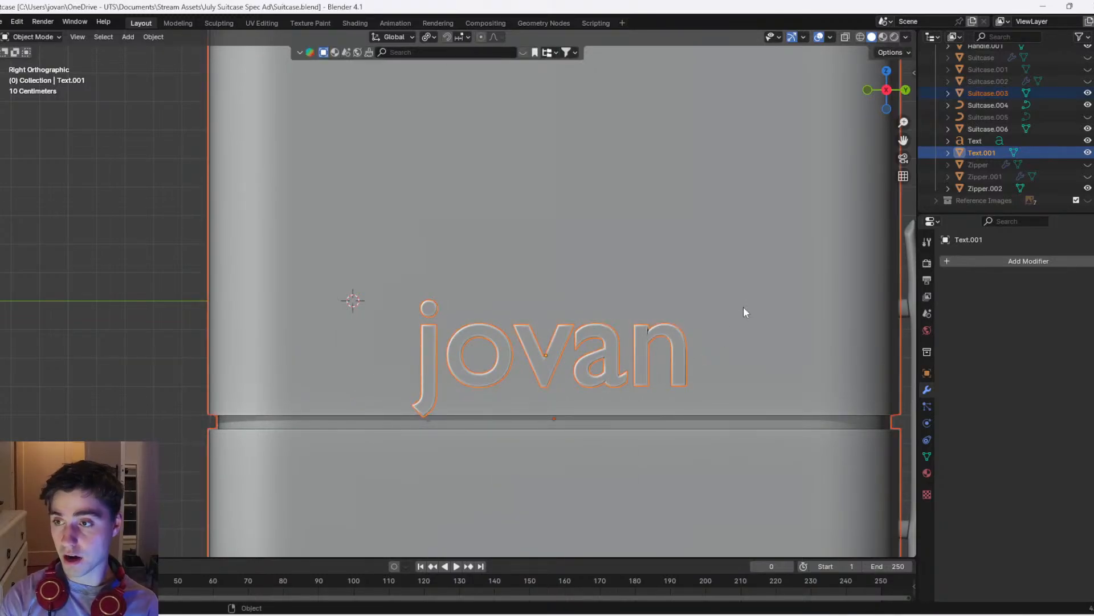
pyautogui.scroll(-2, 747, 306)
pyautogui.scroll(2, 684, 345)
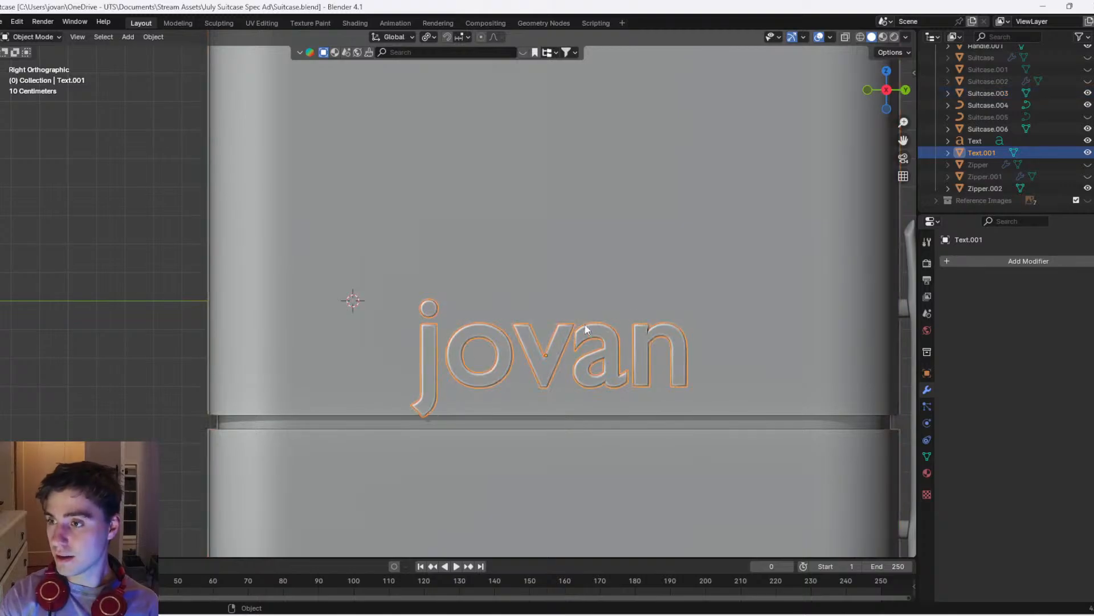
pyautogui.keyDown('shift'); pyautogui.click(679, 288); pyautogui.keyUp('shift')
pyautogui.rightClick(679, 289)
pyautogui.moveTo(623, 394)
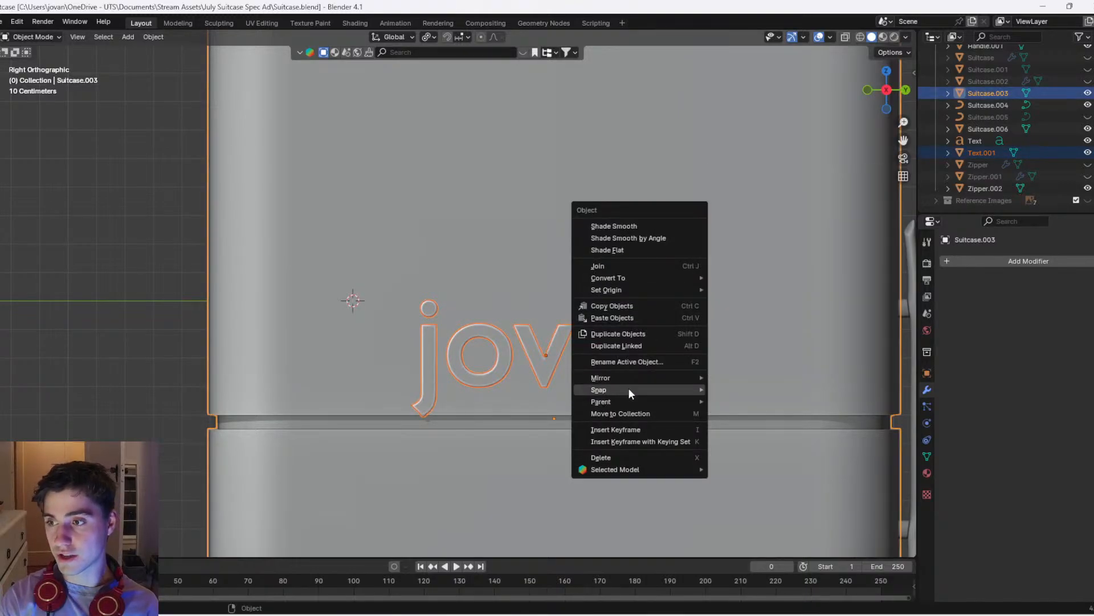
pyautogui.click(743, 426)
# Select only the name mesh in wireframe display and raise it along Z above the horizontal groove
pyautogui.hotkey('shift', 'z')
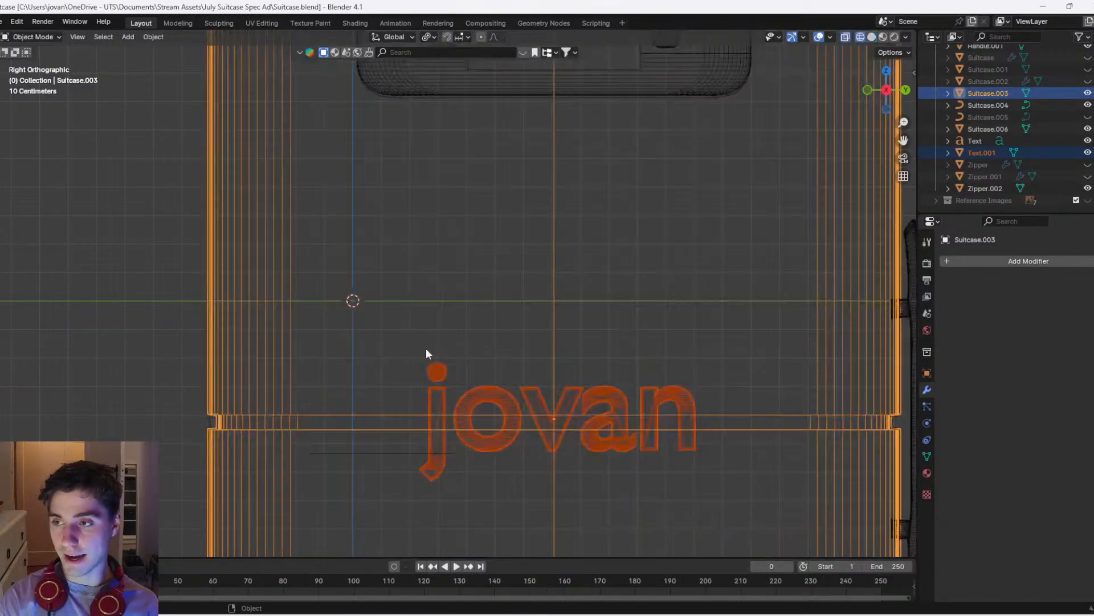
pyautogui.click(559, 397)
pyautogui.scroll(-3, 603, 364)
pyautogui.moveTo(622, 363); pyautogui.dragTo(647, 327, button='middle')
pyautogui.press('g')
pyautogui.press('z')
pyautogui.click(644, 313)
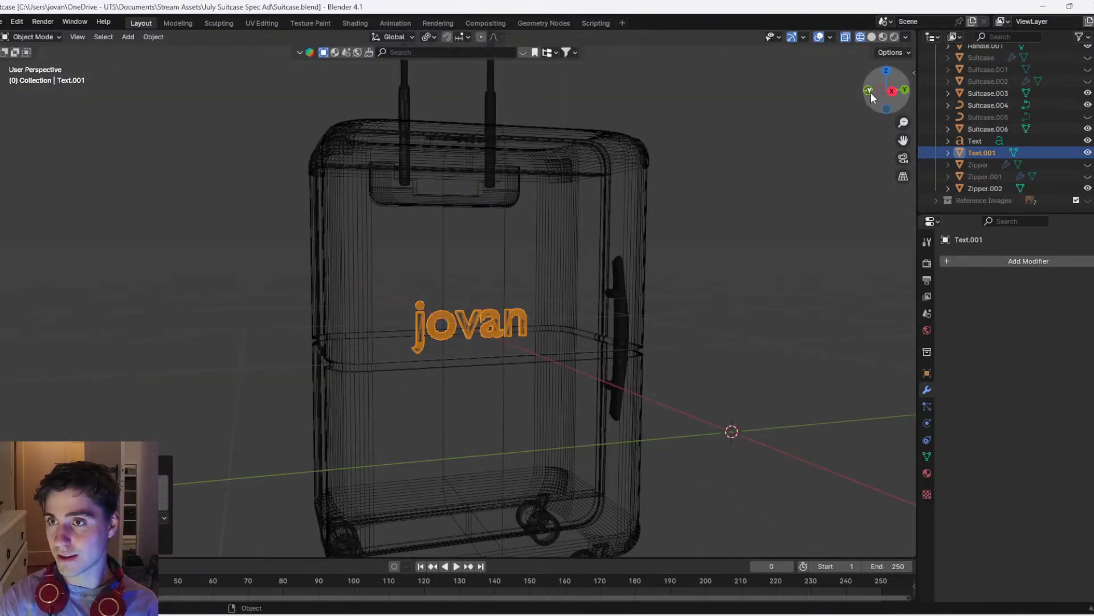
# Move the name mesh along X out to the suitcase's front face from a side view and adjust its height
pyautogui.click(871, 92)
pyautogui.press('g')
pyautogui.press('x')
pyautogui.click(649, 265)
pyautogui.press('g')
pyautogui.press('z')
pyautogui.click(655, 235)
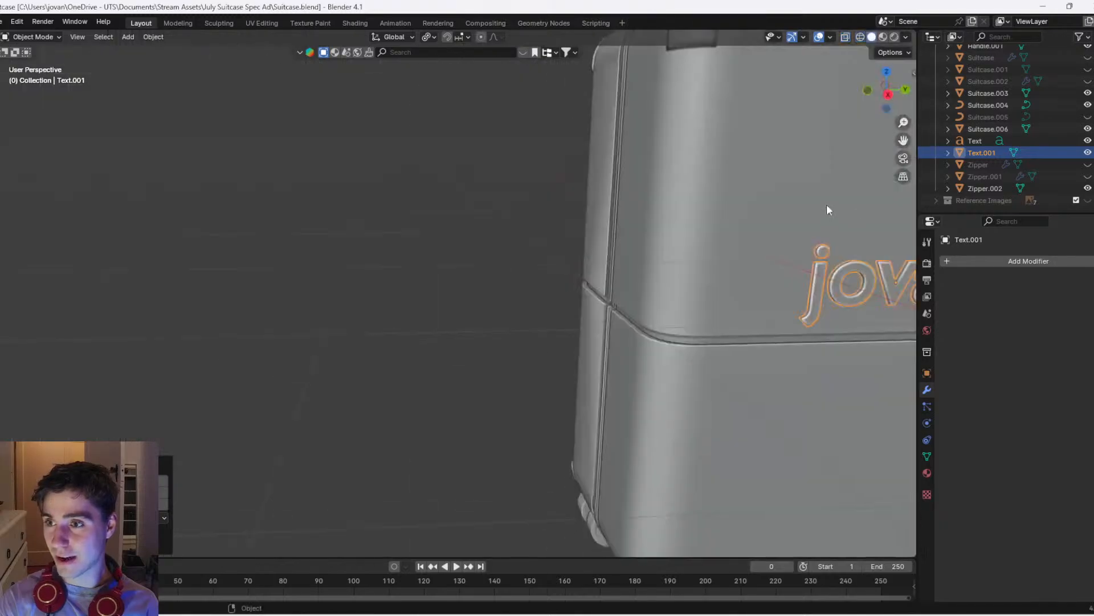
# Scale the name mesh down, lower it to just above the groove and check how it sits on the face
pyautogui.keyDown('shift'); pyautogui.moveTo(706, 243); pyautogui.dragTo(360, 284, button='middle'); pyautogui.keyUp('shift')
pyautogui.scroll(1, 365, 284)
pyautogui.press('s')
pyautogui.click(664, 294)
pyautogui.press('g')
pyautogui.press('z')
pyautogui.click(660, 317)
pyautogui.moveTo(659, 317); pyautogui.dragTo(611, 251, button='middle')
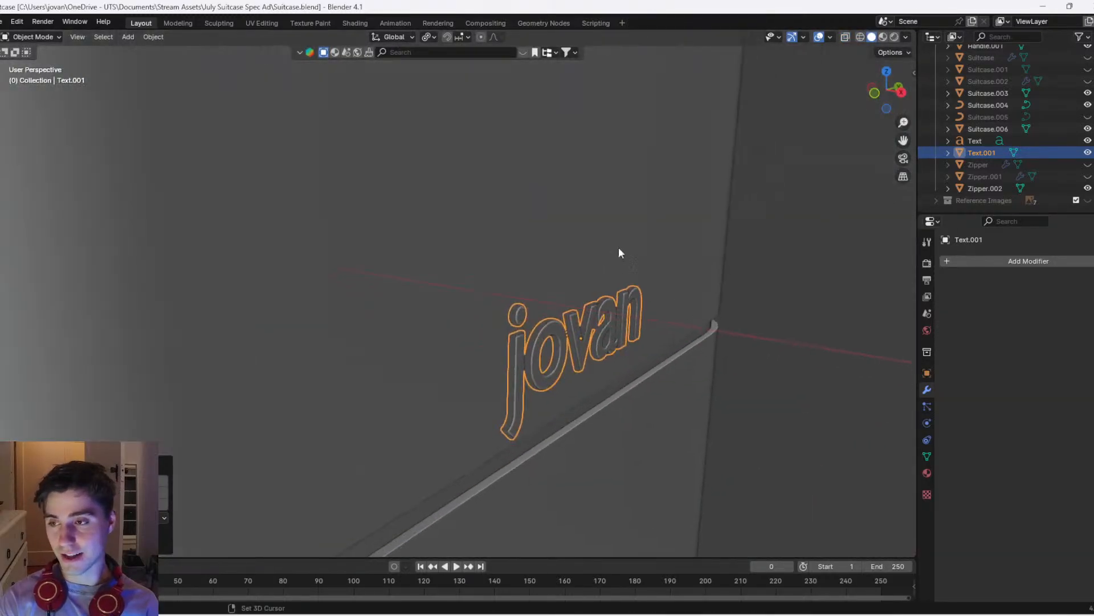
# Try to cut the name into the suitcase body with a Boolean Difference modifier targeting the name mesh
pyautogui.click(669, 266)
pyautogui.click(957, 258)
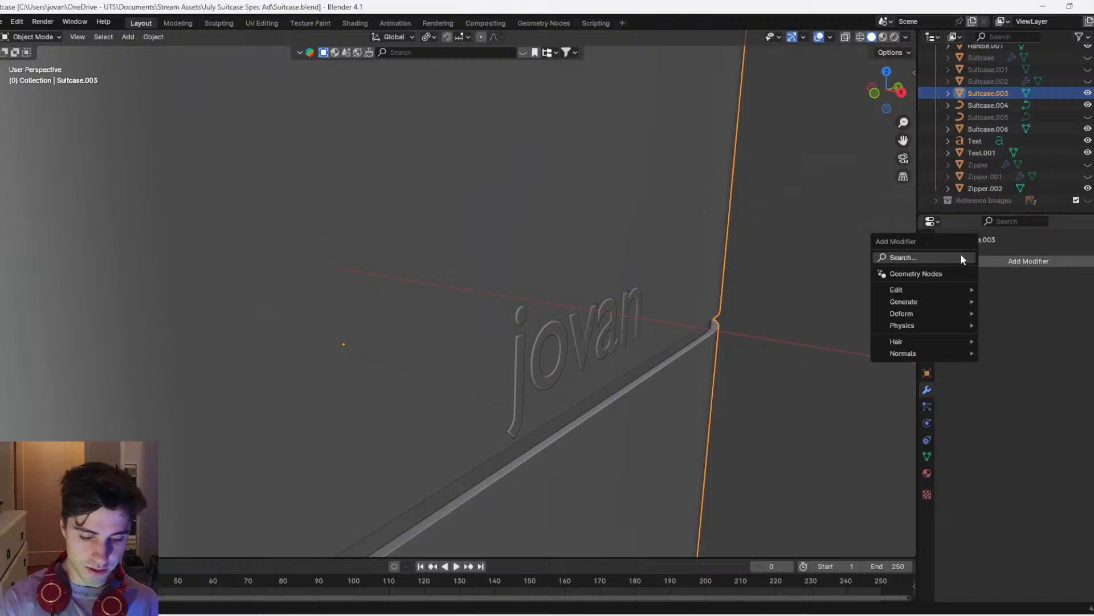
pyautogui.write('boo')
pyautogui.press('Return')
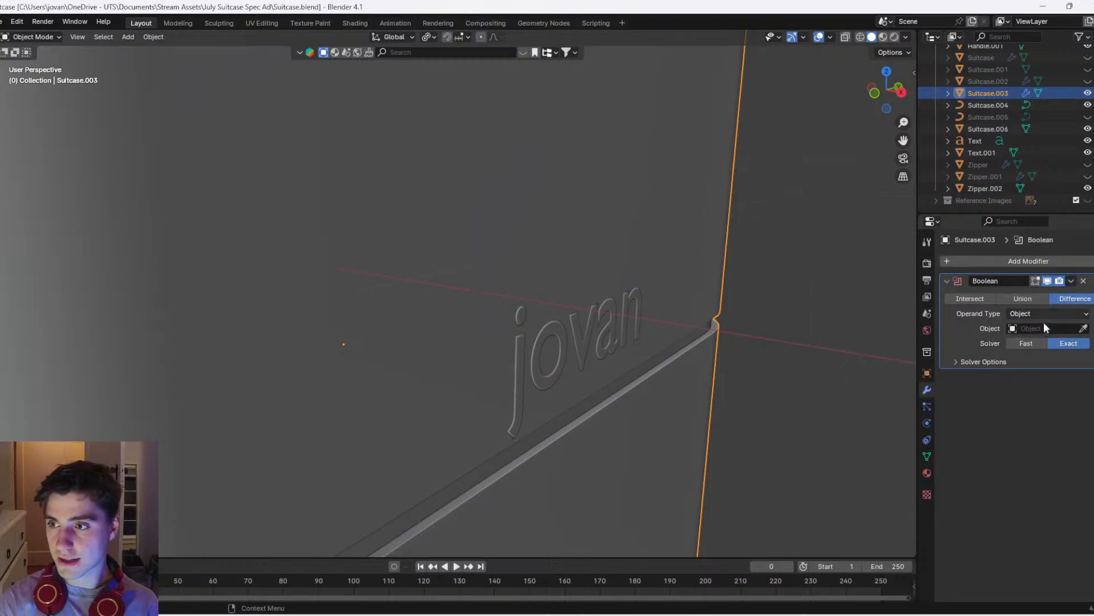
pyautogui.click(1081, 326)
pyautogui.click(650, 272)
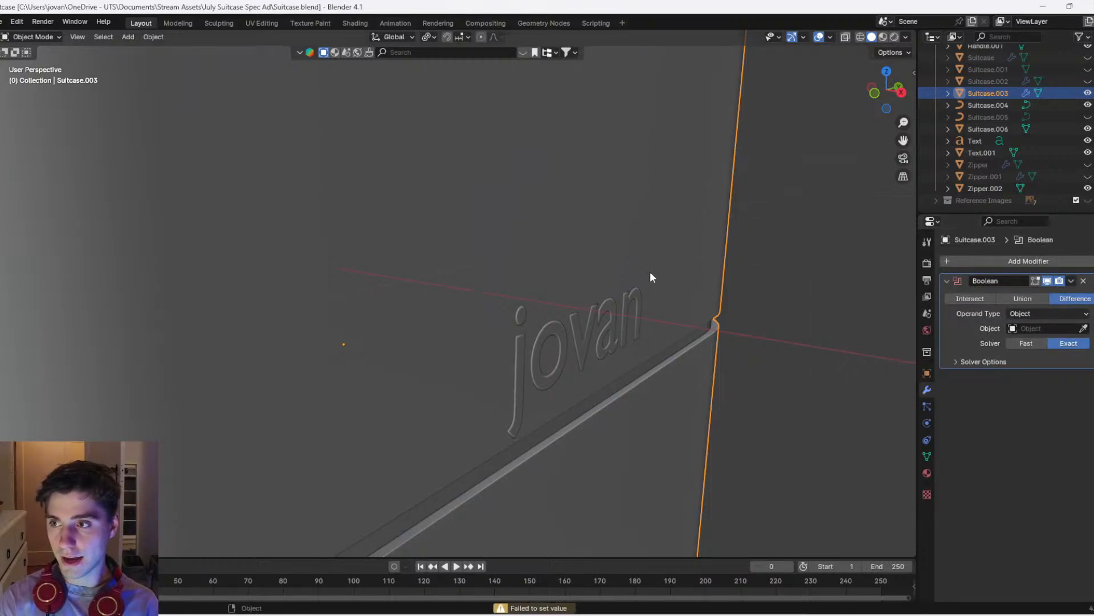
pyautogui.click(1071, 330)
pyautogui.click(1084, 330)
pyautogui.click(1083, 330)
pyautogui.click(1083, 329)
pyautogui.click(596, 335)
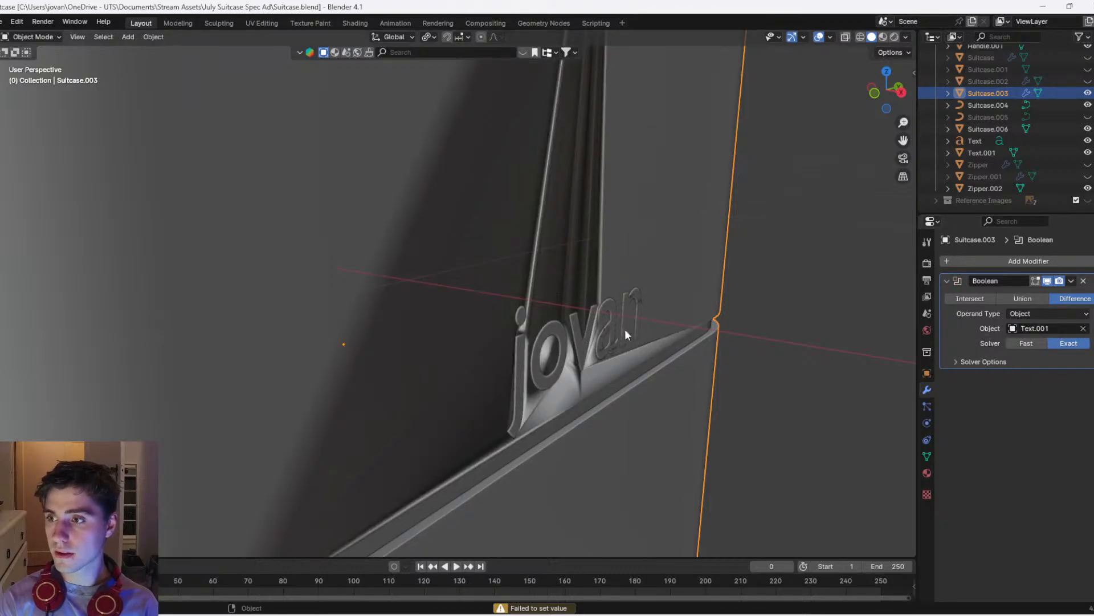
# Try the Fast solver on the Boolean, check the front face and remove the modifier from the suitcase body
pyautogui.click(1015, 344)
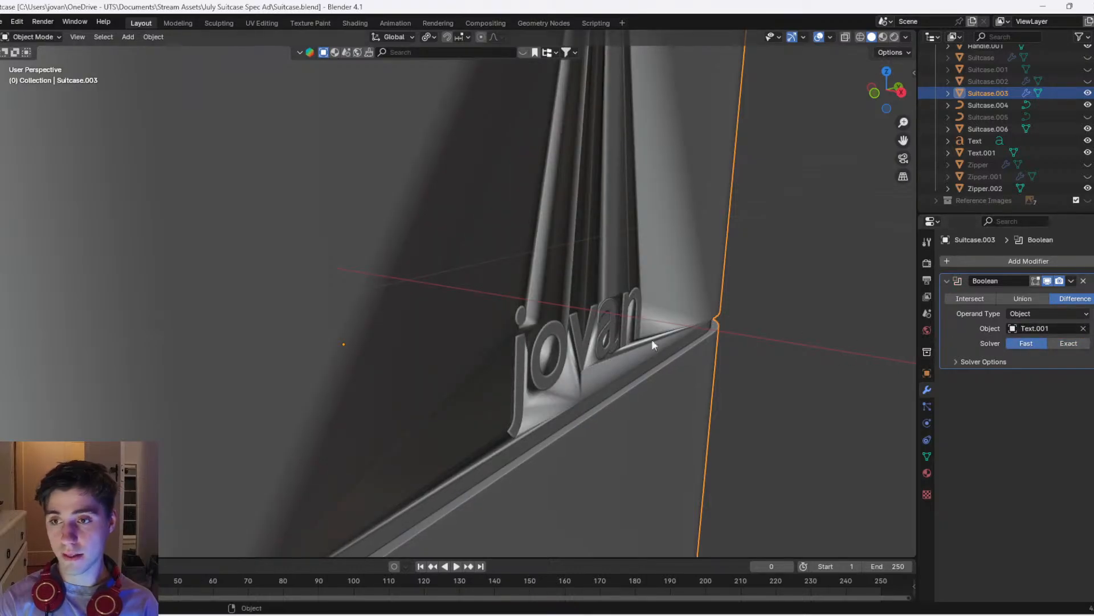
pyautogui.scroll(-5, 575, 335)
pyautogui.moveTo(569, 333); pyautogui.dragTo(502, 327, button='middle')
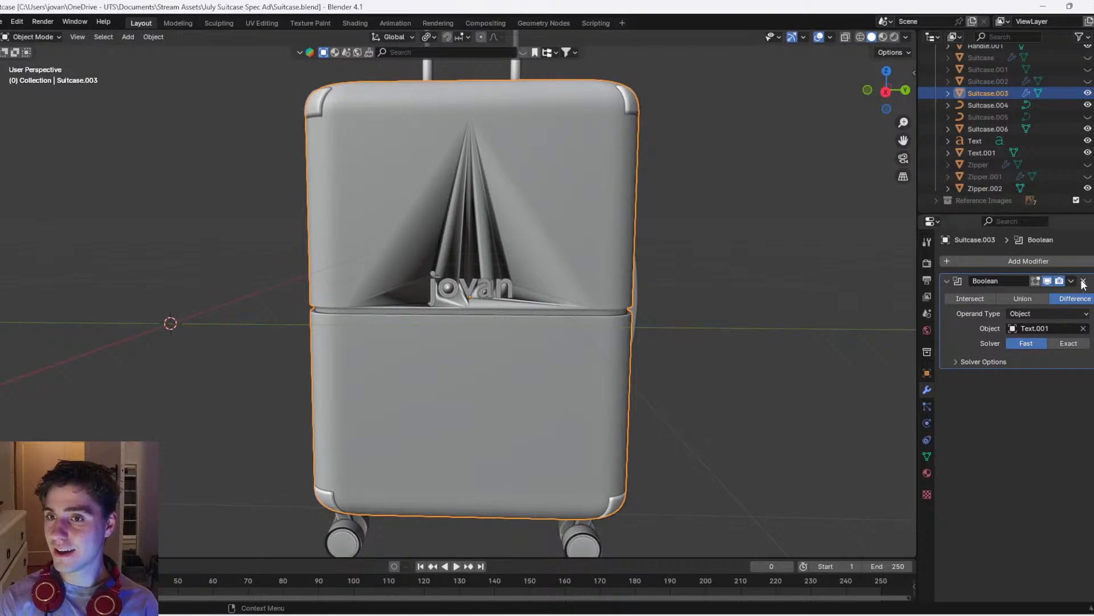
pyautogui.click(1083, 280)
# Examine the name mesh's geometry in Edit Mode and how the name sits on the suitcase's front face
pyautogui.moveTo(642, 298); pyautogui.dragTo(420, 276, button='middle')
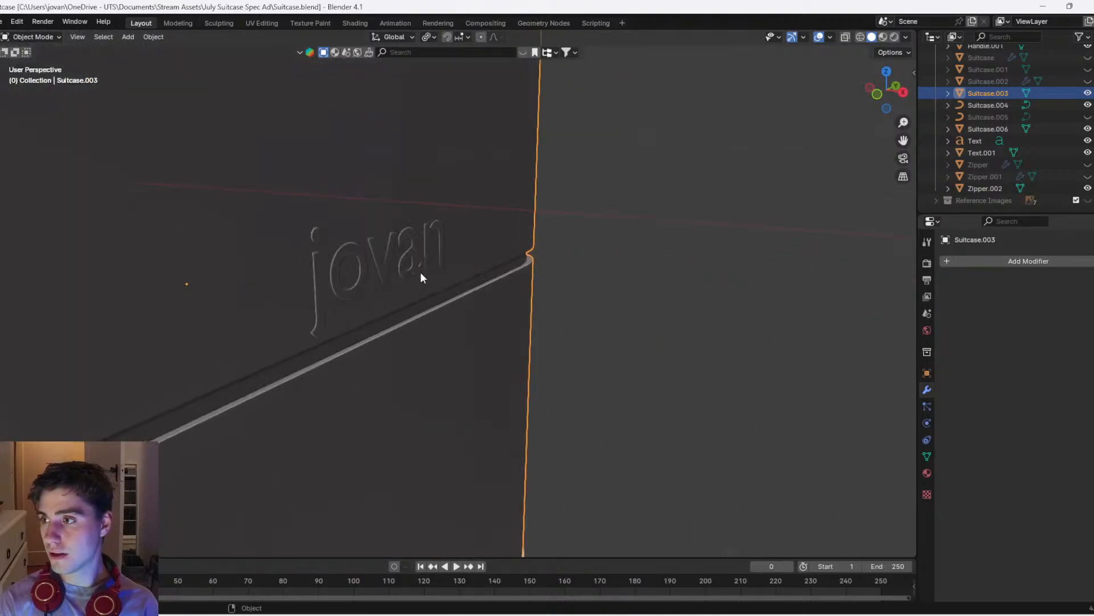
pyautogui.click(408, 268)
pyautogui.press('Tab')
pyautogui.scroll(-2, 342, 279)
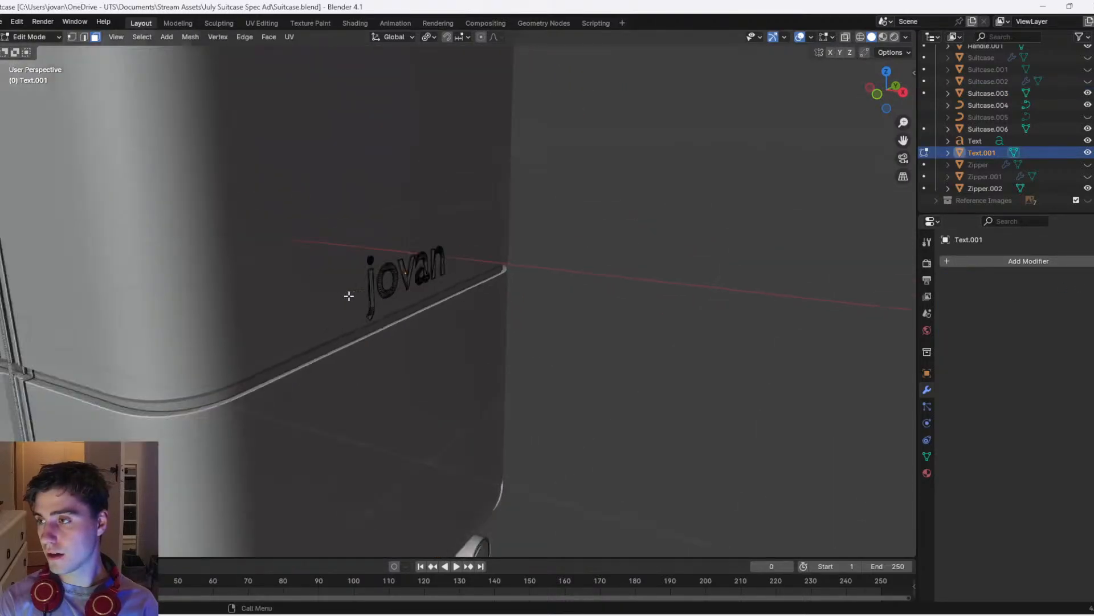
pyautogui.moveTo(344, 296); pyautogui.dragTo(381, 285, button='middle')
pyautogui.press('Tab')
pyautogui.click(525, 252)
pyautogui.scroll(-4, 446, 273)
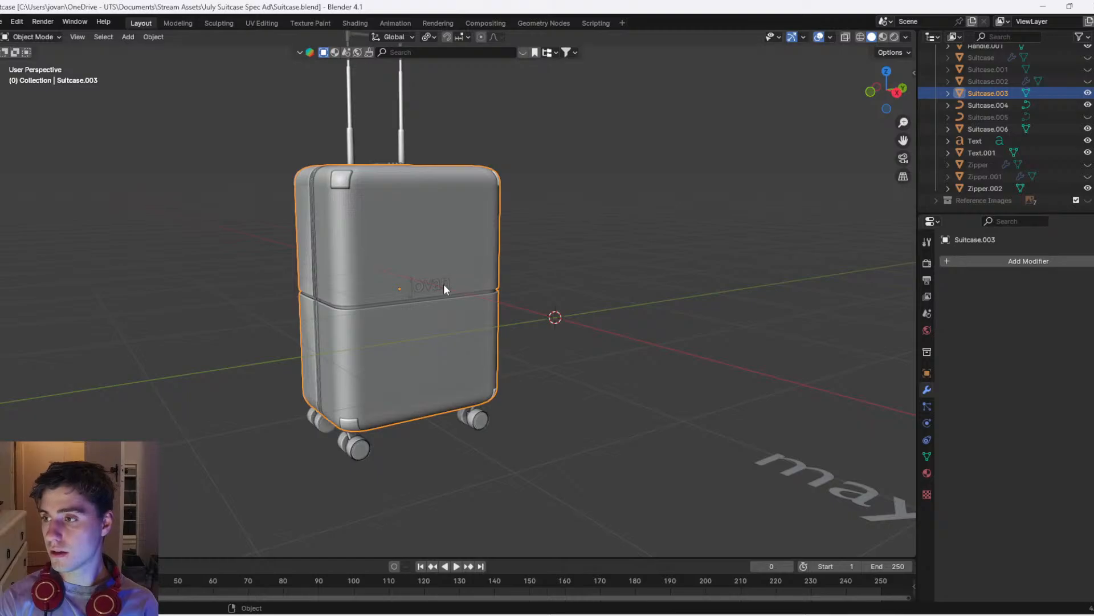
# Rotate the name mesh 90° about the X axis so it reads vertically on the front face
pyautogui.click(444, 284)
pyautogui.scroll(2, 441, 283)
pyautogui.write('rz90')
pyautogui.press('Escape')
pyautogui.write('rx90')
pyautogui.press('Return')
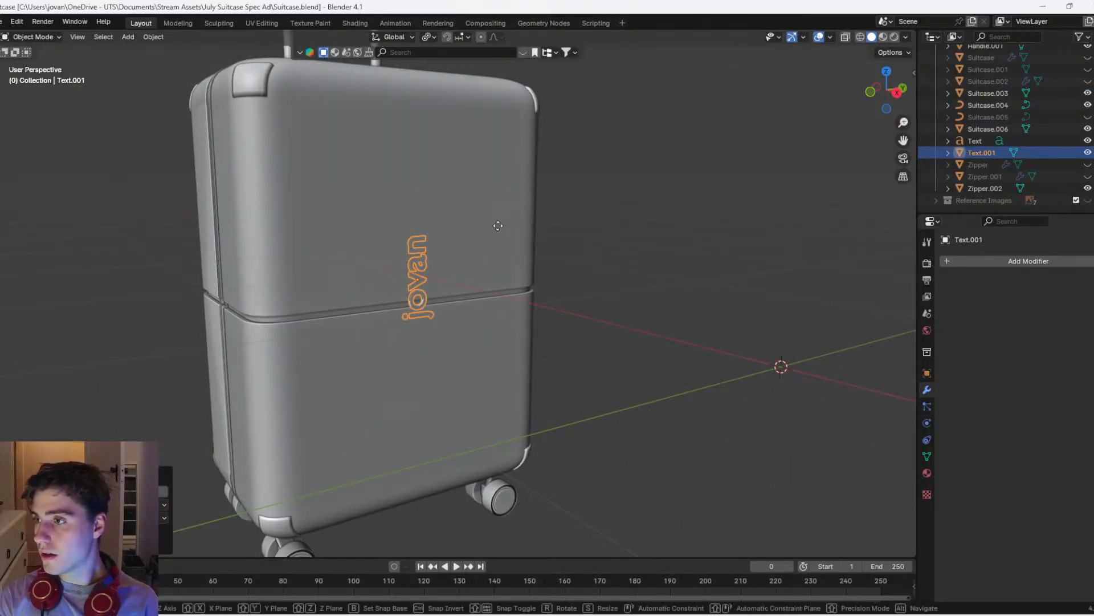
# Move the vertical name in the right orthographic view to the front face's outer edge, just above the groove
pyautogui.click(895, 90)
pyautogui.scroll(1, 831, 127)
pyautogui.press('g')
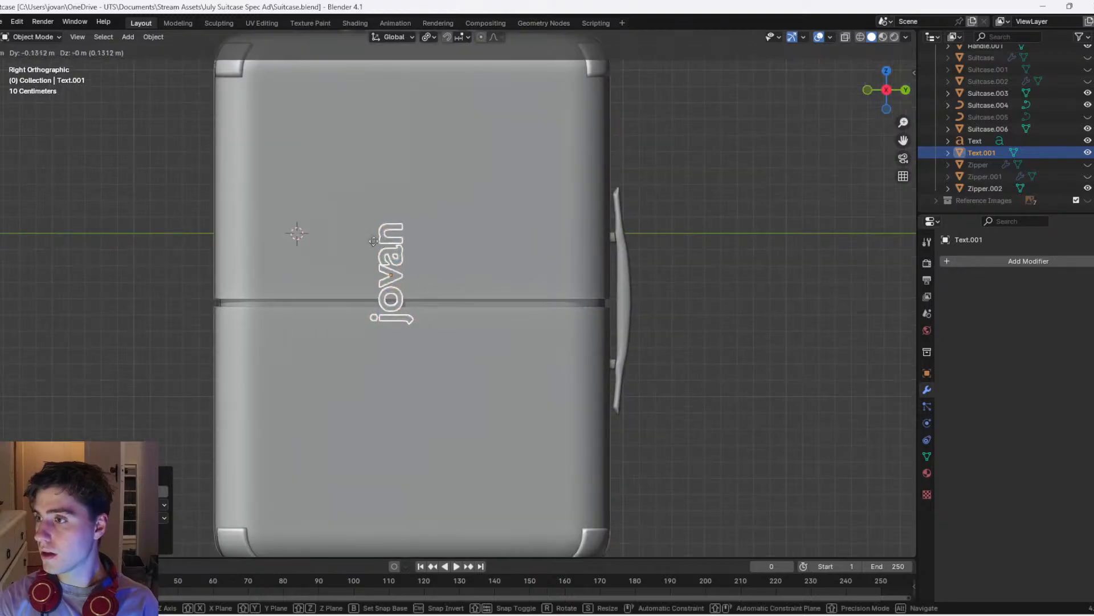
pyautogui.click(299, 210)
pyautogui.click(211, 215)
# Examine the whole suitcase without viewport overlays and compare MatCap lighting with Studio lighting
pyautogui.moveTo(245, 233); pyautogui.dragTo(349, 251, button='middle')
pyautogui.scroll(-3, 449, 252)
pyautogui.keyDown('shift'); pyautogui.moveTo(465, 254); pyautogui.dragTo(530, 313, button='middle'); pyautogui.keyUp('shift')
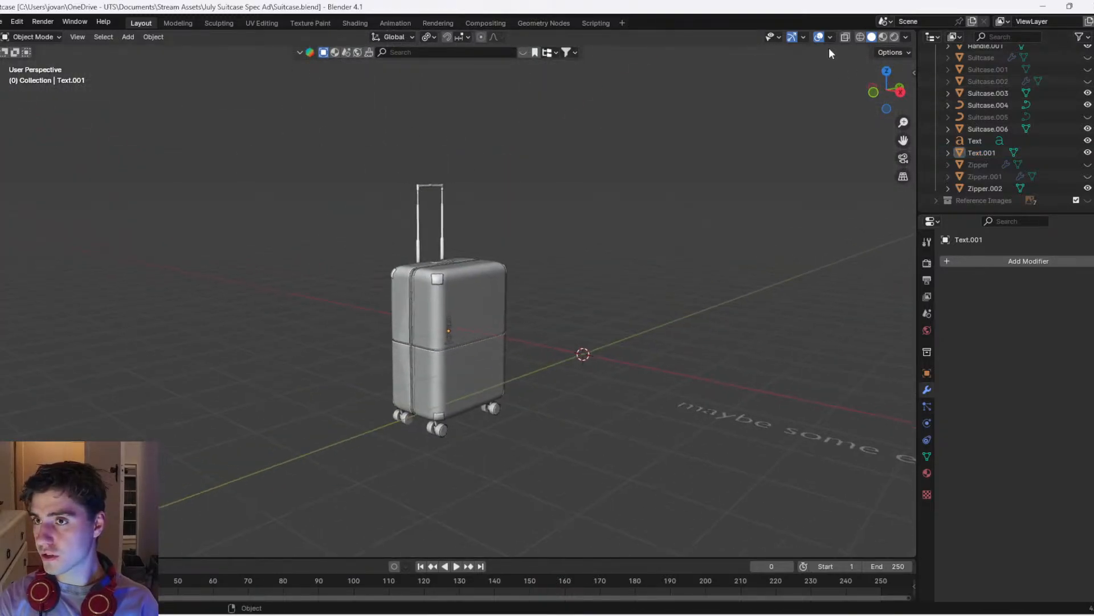
pyautogui.click(818, 38)
pyautogui.scroll(5, 543, 264)
pyautogui.scroll(-4, 543, 265)
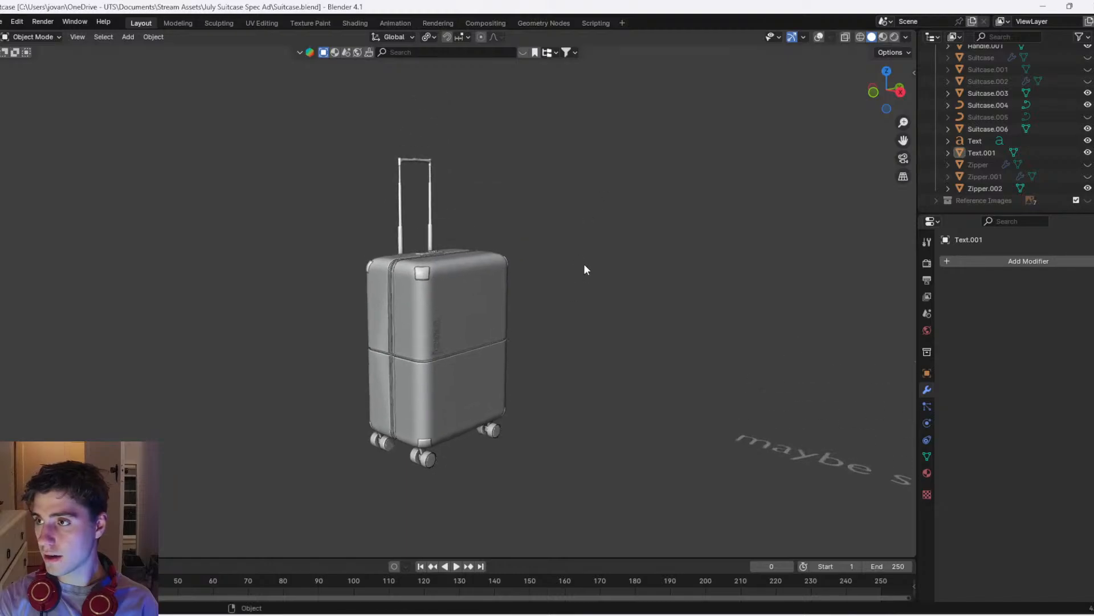
pyautogui.click(906, 37)
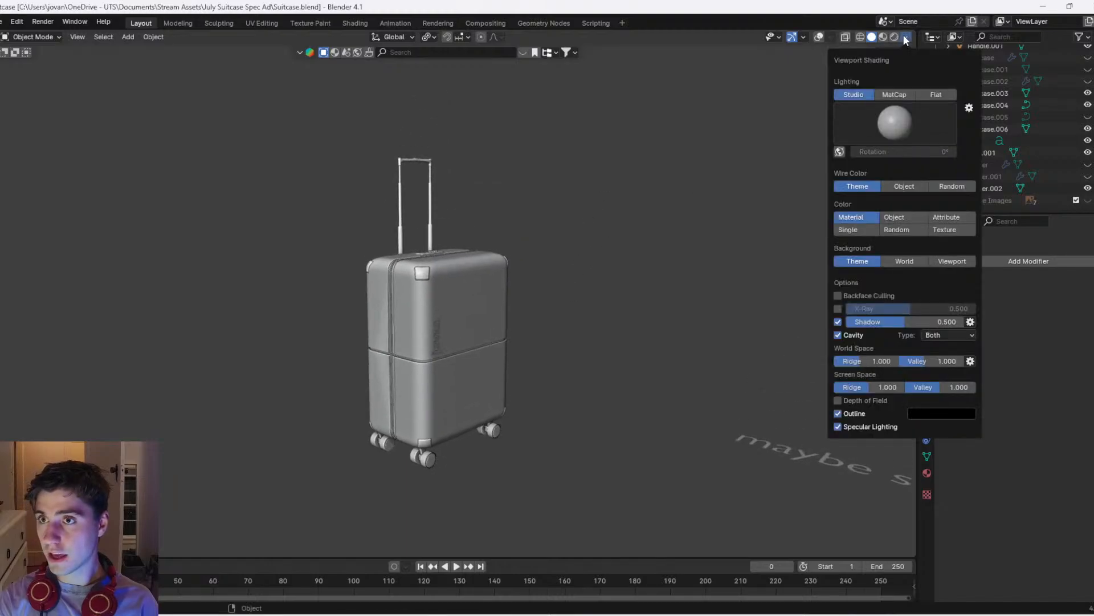
pyautogui.click(905, 94)
pyautogui.click(853, 95)
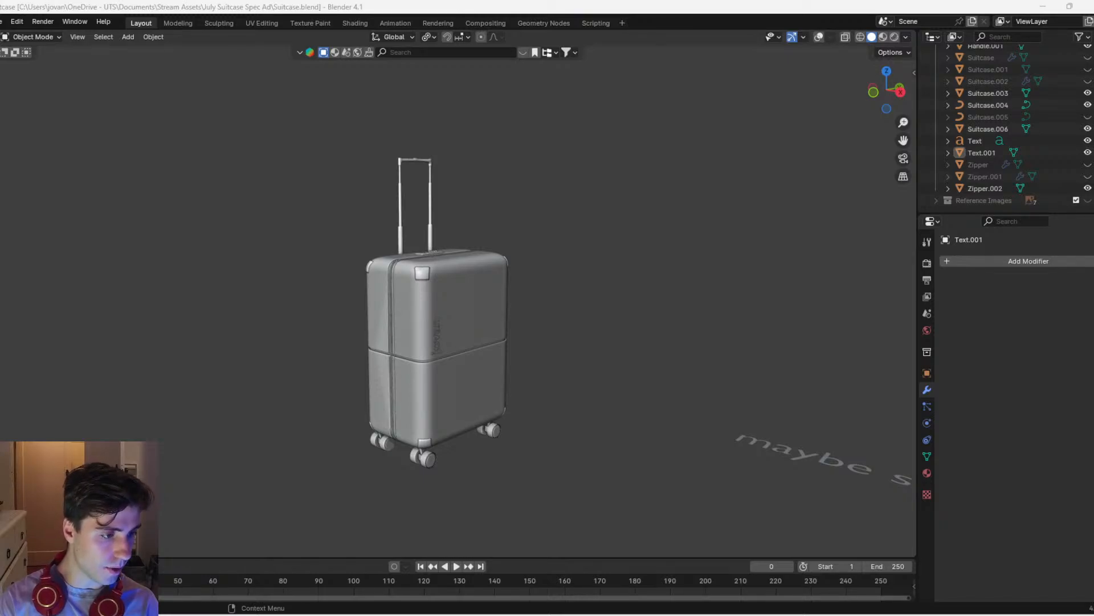
# Examine the topology of the suitcase body and name in Edit Mode with overlays shown, and return to solid view in Object Mode
pyautogui.scroll(5, 554, 407)
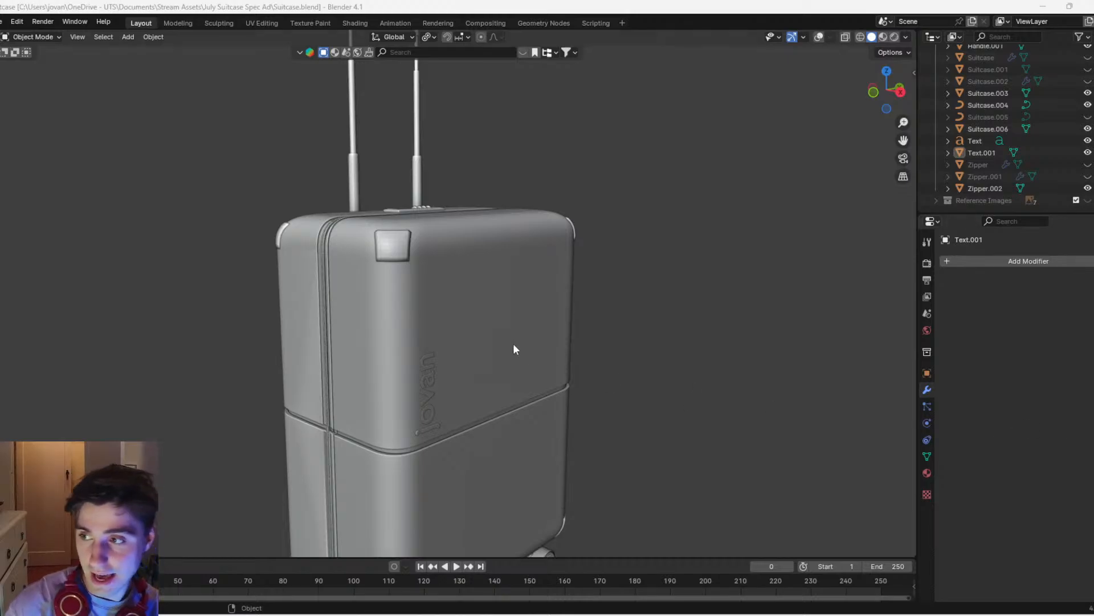
pyautogui.moveTo(513, 344); pyautogui.dragTo(485, 341)
pyautogui.scroll(3, 484, 341)
pyautogui.press('Tab')
pyautogui.moveTo(496, 310); pyautogui.dragTo(796, 55, button='middle')
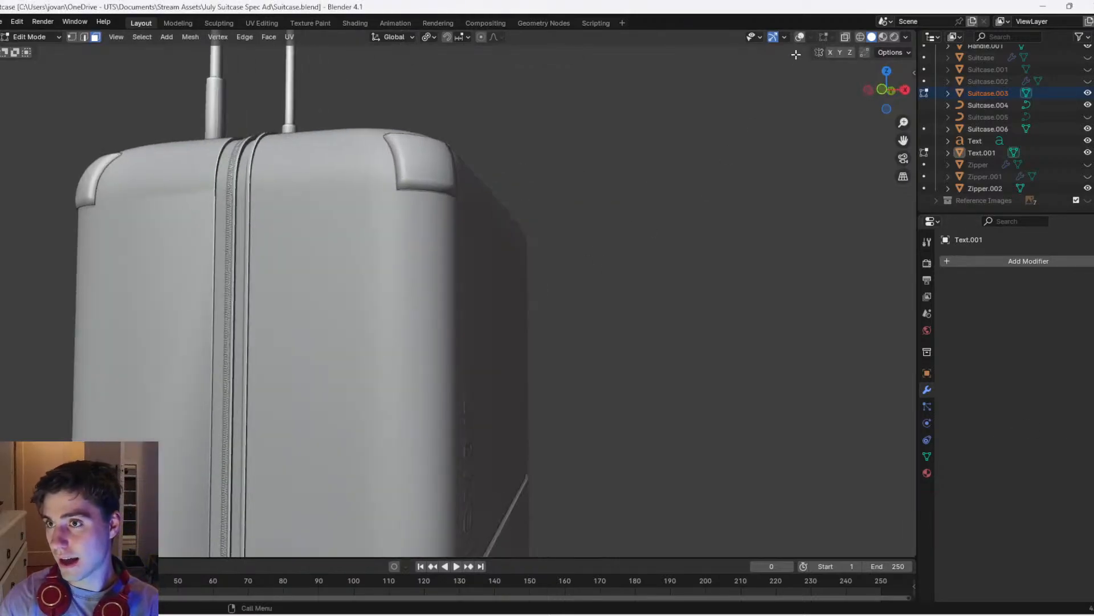
pyautogui.moveTo(531, 217); pyautogui.dragTo(372, 247, button='middle')
pyautogui.scroll(2, 388, 245)
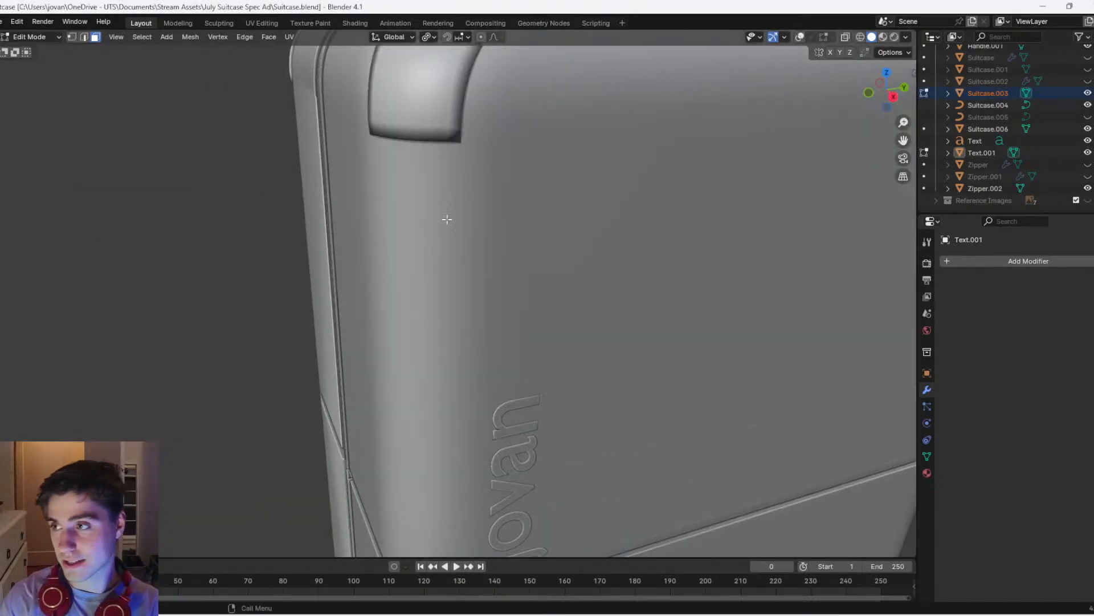
pyautogui.click(799, 37)
pyautogui.moveTo(484, 231); pyautogui.dragTo(542, 237, button='middle')
pyautogui.press('z')
pyautogui.moveTo(365, 243)
pyautogui.mouseDown(button='middle')
pyautogui.moveTo(413, 255)
pyautogui.moveTo(354, 335)
pyautogui.moveTo(574, 239)
pyautogui.moveTo(540, 245)
pyautogui.moveTo(659, 293)
pyautogui.moveTo(625, 351)
pyautogui.moveTo(594, 367)
pyautogui.mouseUp(button='middle')
pyautogui.scroll(-3, 354, 335)
pyautogui.scroll(1, 574, 239)
pyautogui.scroll(-2, 574, 240)
pyautogui.press('Tab')
pyautogui.press('z')
pyautogui.click(724, 283)
pyautogui.scroll(-2, 707, 288)
pyautogui.scroll(-2, 587, 348)
pyautogui.moveTo(579, 330); pyautogui.dragTo(560, 310, button='middle')
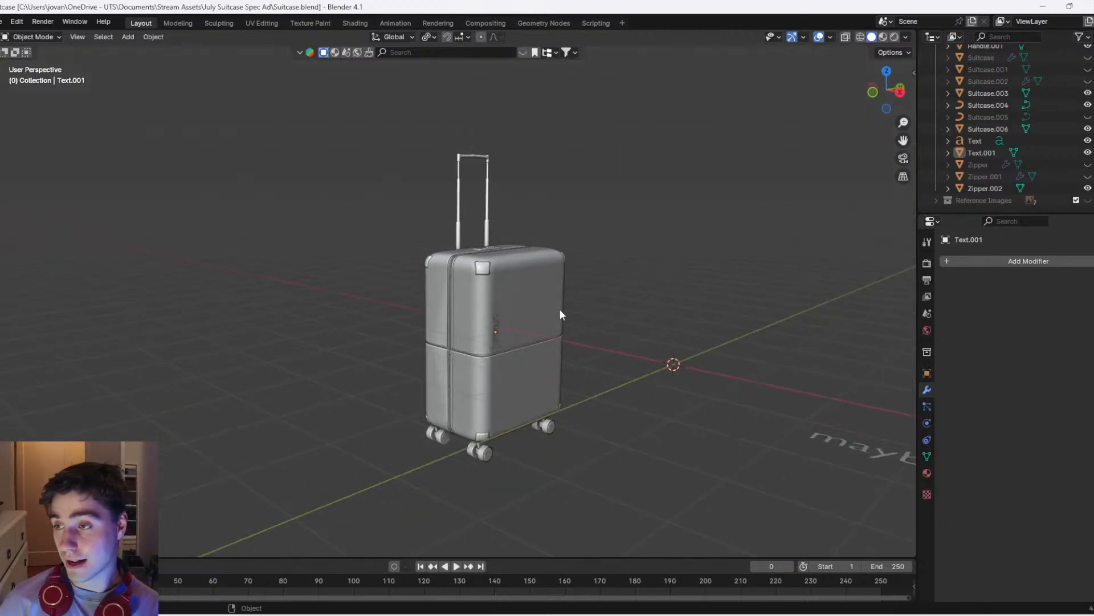
# Hide the viewport overlays and delete the note text lying on the ground beside the suitcase
pyautogui.click(819, 37)
pyautogui.moveTo(821, 171); pyautogui.dragTo(815, 401, button='middle')
pyautogui.click(820, 383)
pyautogui.press('Delete')
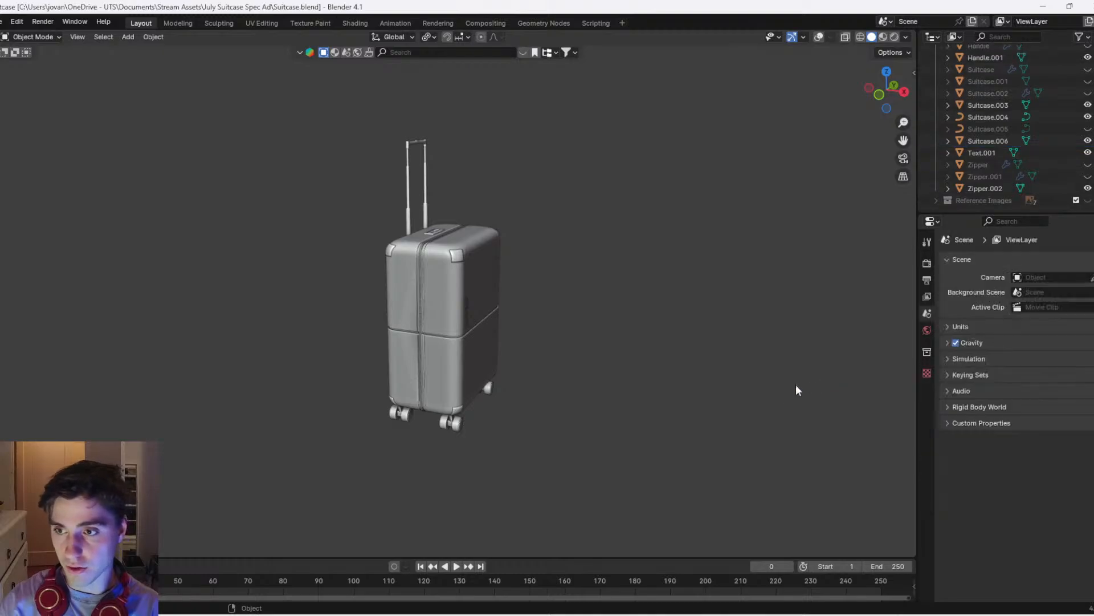
# Save the suitcase file with the suitcase seen from its front corner
pyautogui.scroll(2, 781, 370)
pyautogui.moveTo(760, 360); pyautogui.dragTo(587, 391, button='middle')
pyautogui.hotkey('ctrl', 's')
pyautogui.scroll(2, 589, 376)
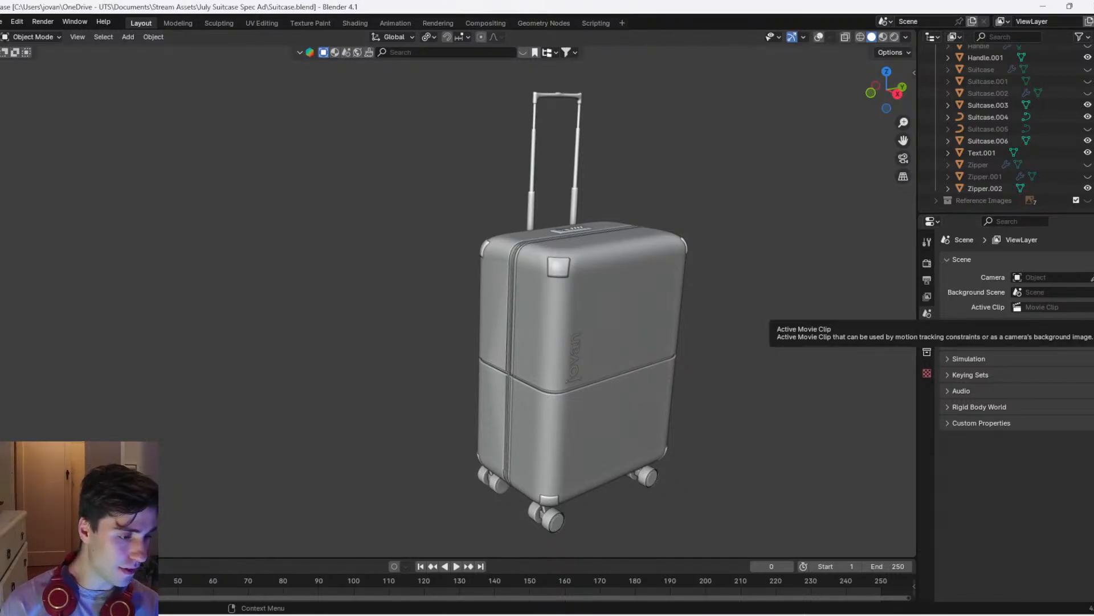
# Add a camera and align it to the current three-quarter view of the suitcase
pyautogui.keyDown('shift'); pyautogui.moveTo(721, 385); pyautogui.dragTo(625, 391, button='middle'); pyautogui.keyUp('shift')
pyautogui.scroll(-2, 614, 396)
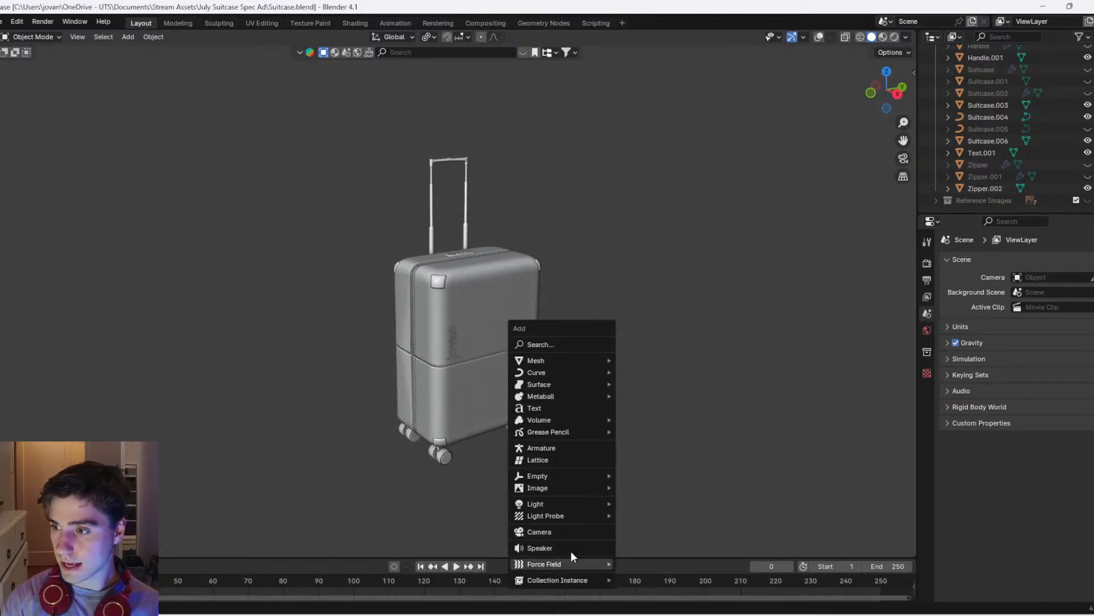
pyautogui.click(571, 530)
pyautogui.press('ctrl+alt+KP_0')
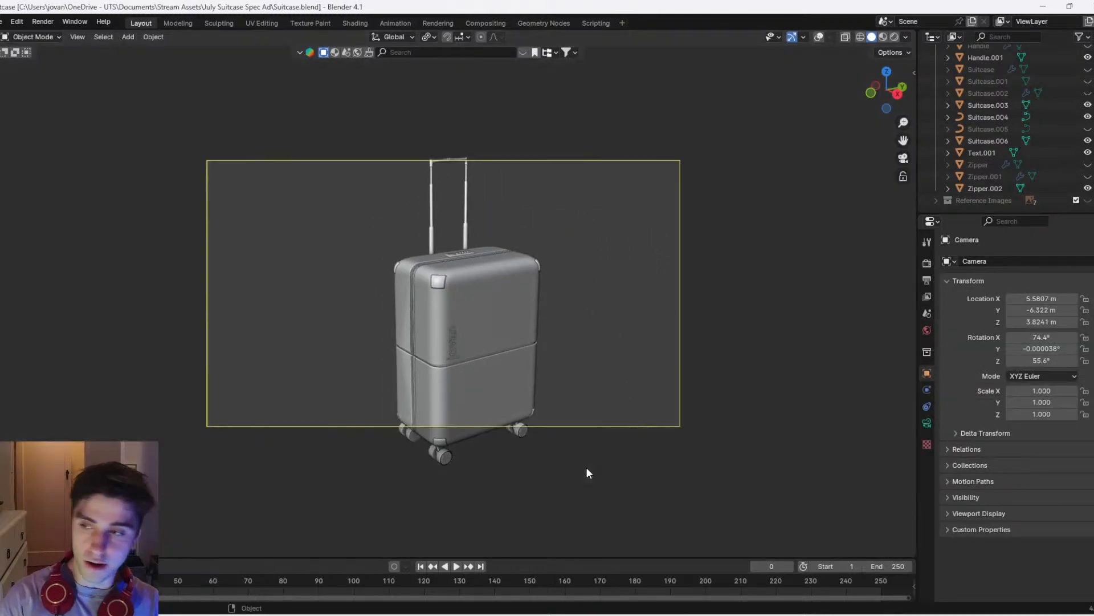
# Move the camera back with walk navigation until the whole suitcase, from handle to wheels, fits in frame
pyautogui.hotkey('shift', '`')
pyautogui.press('s')
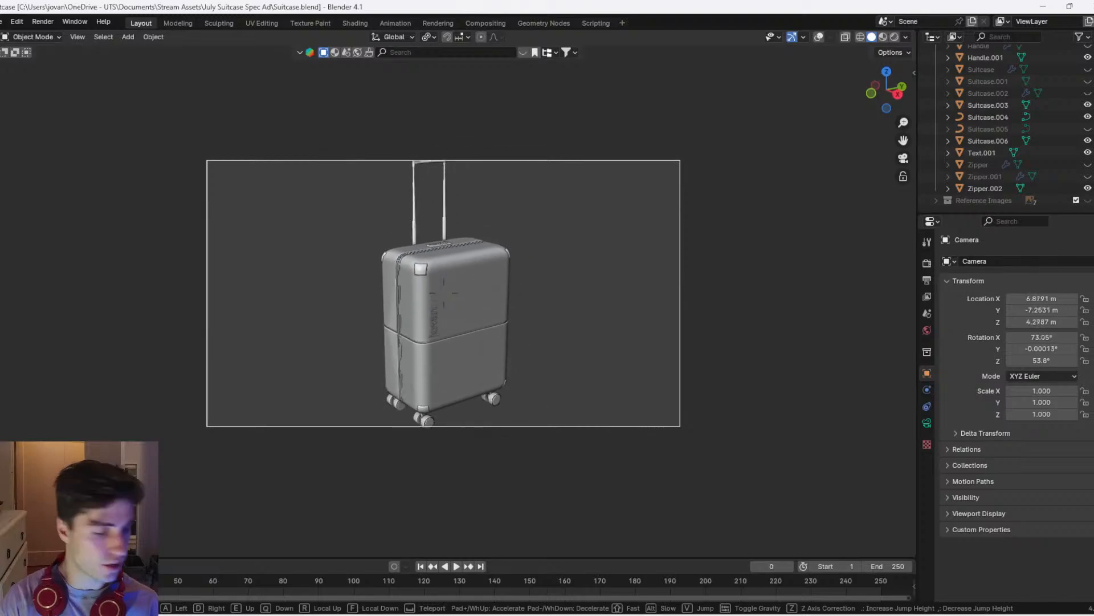
pyautogui.click(845, 395)
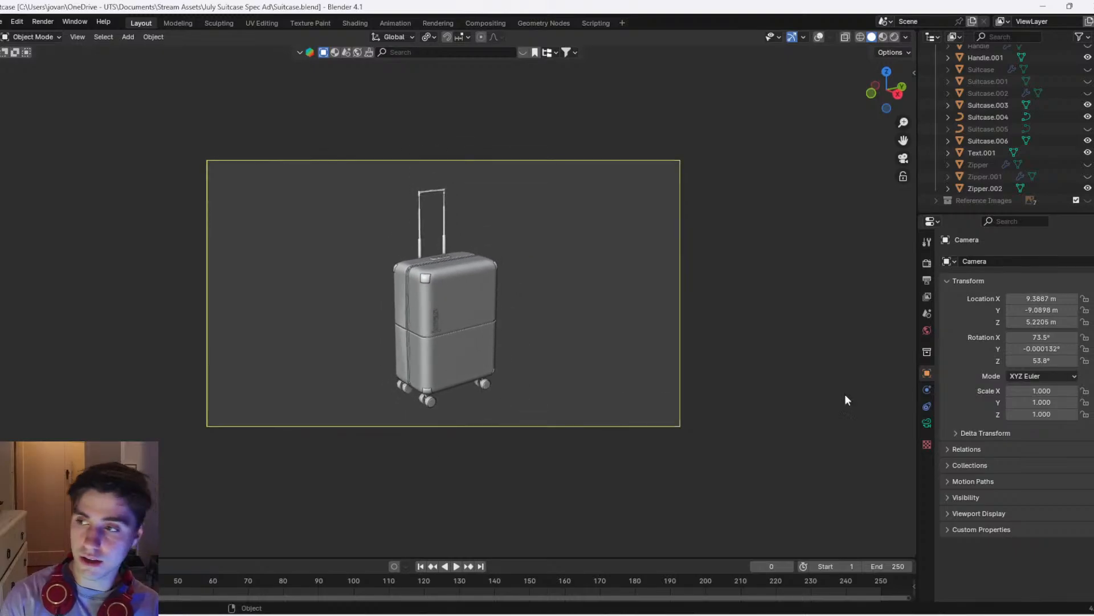
# Make the render output square by setting Resolution X to 1080 px
pyautogui.click(927, 264)
pyautogui.click(927, 280)
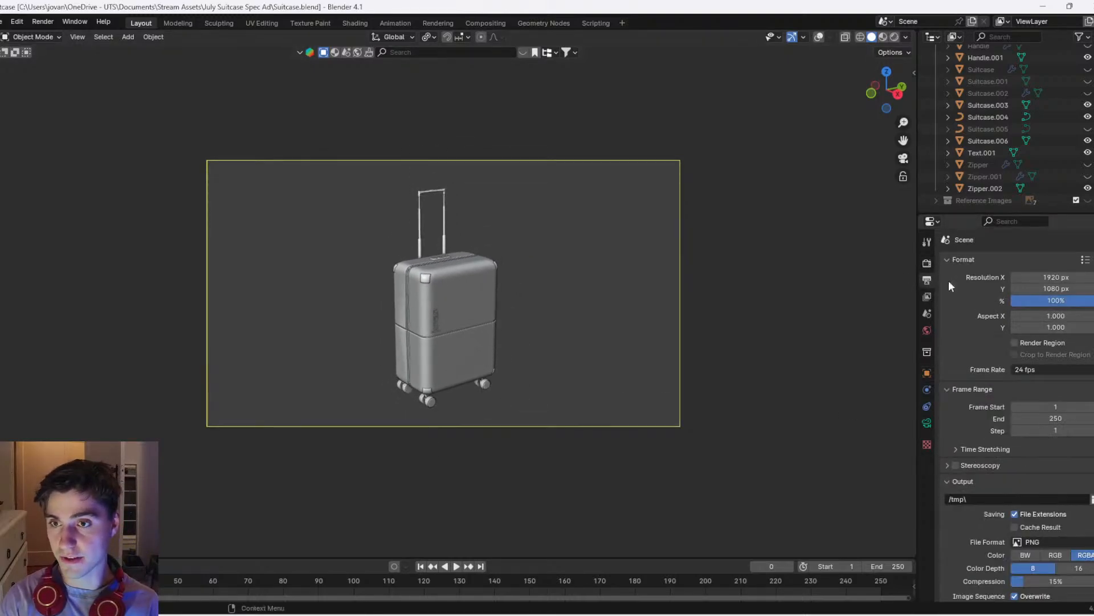
pyautogui.click(1057, 277)
pyautogui.write('1080')
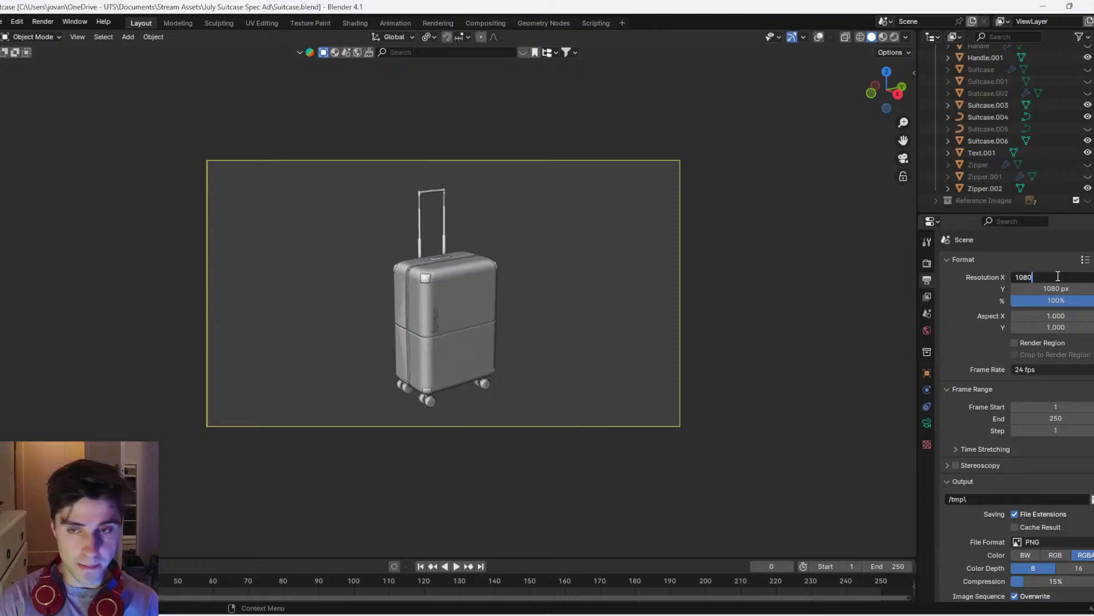
pyautogui.press('Return')
pyautogui.scroll(3, 481, 249)
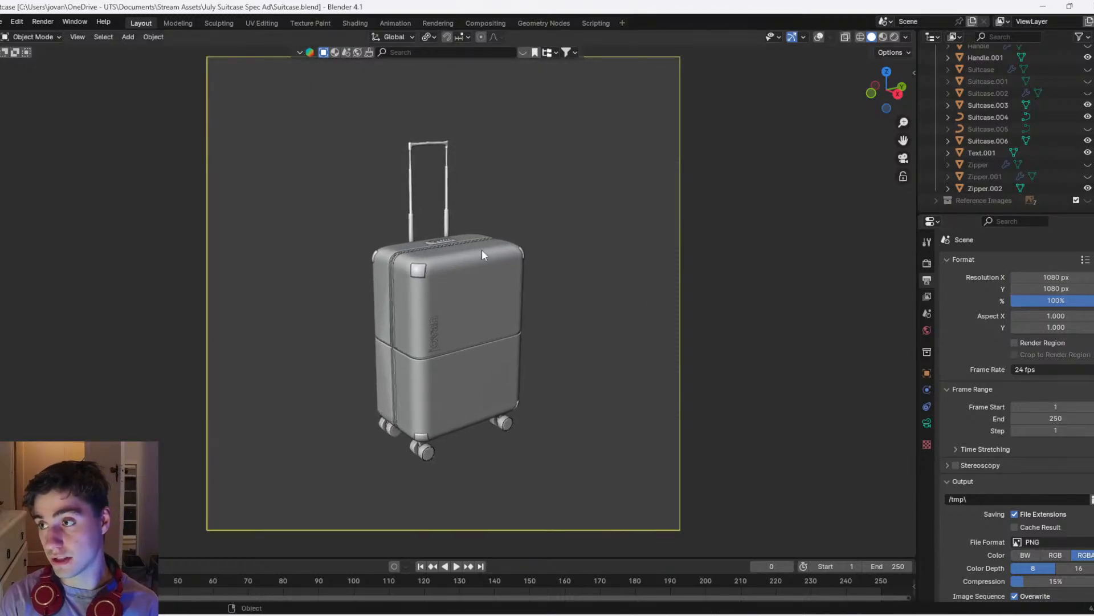
pyautogui.scroll(-1, 483, 282)
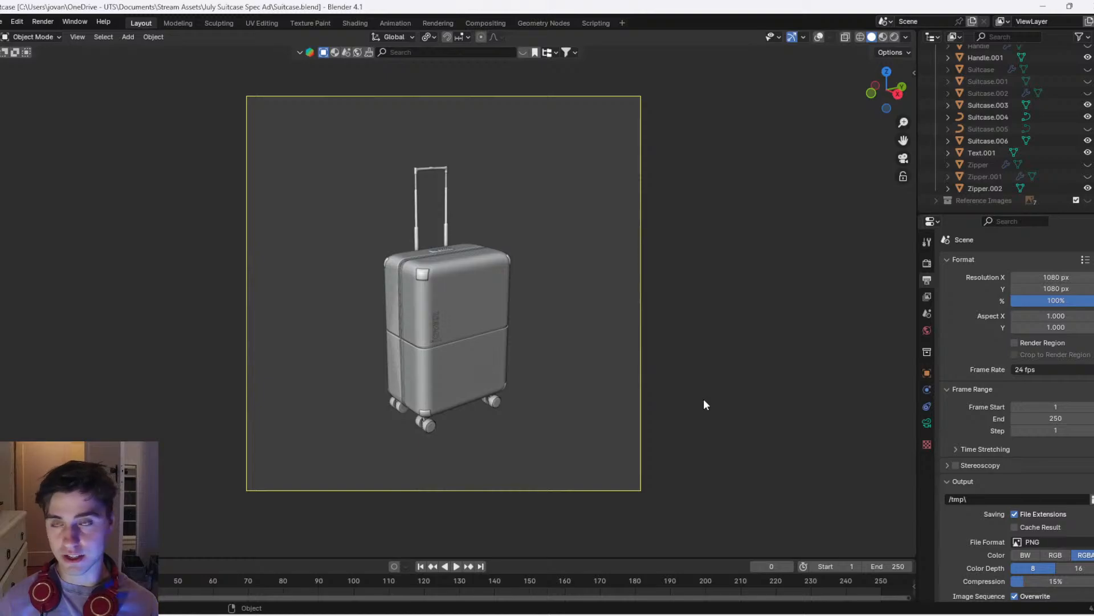
pyautogui.scroll(2, 691, 398)
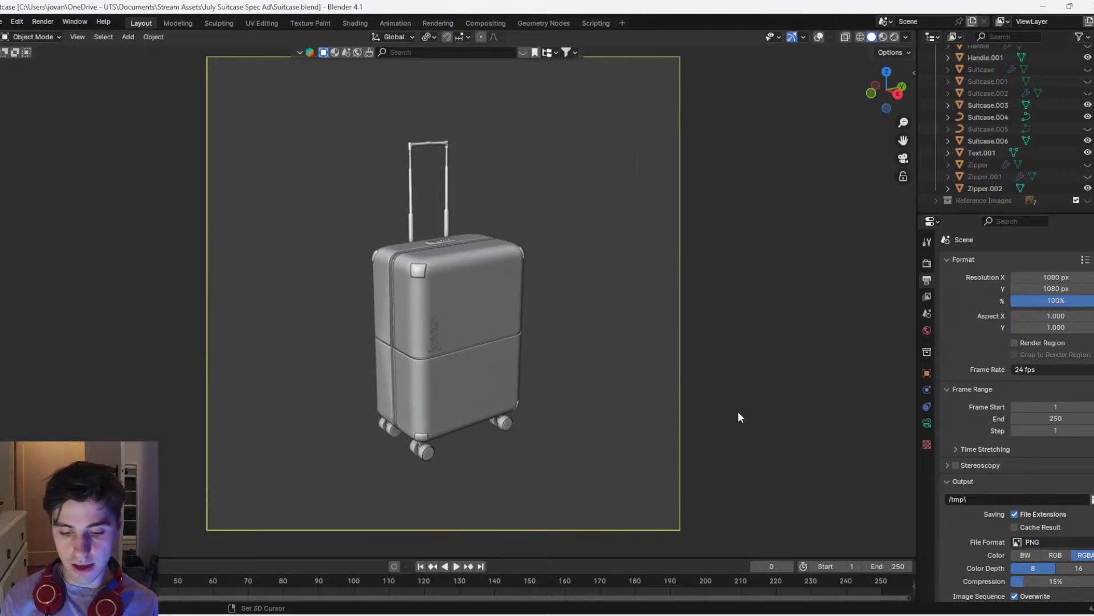
pyautogui.keyDown('shift'); pyautogui.moveTo(740, 408); pyautogui.dragTo(747, 402, button='middle'); pyautogui.keyUp('shift')
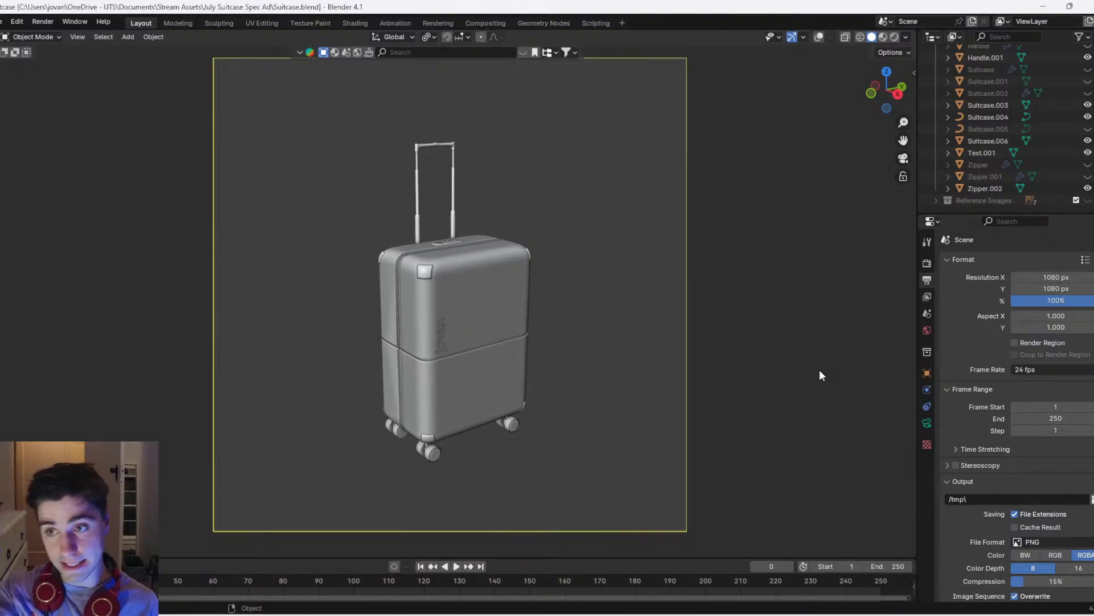
pyautogui.keyDown('shift'); pyautogui.moveTo(716, 327); pyautogui.dragTo(714, 355, button='middle'); pyautogui.keyUp('shift')
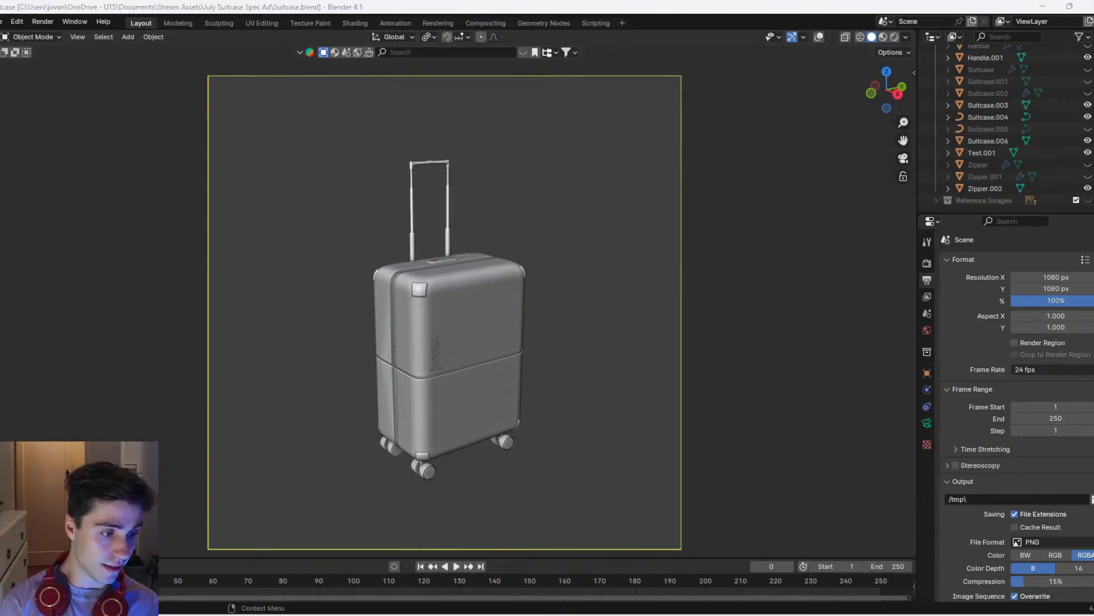
pyautogui.scroll(-2, 722, 344)
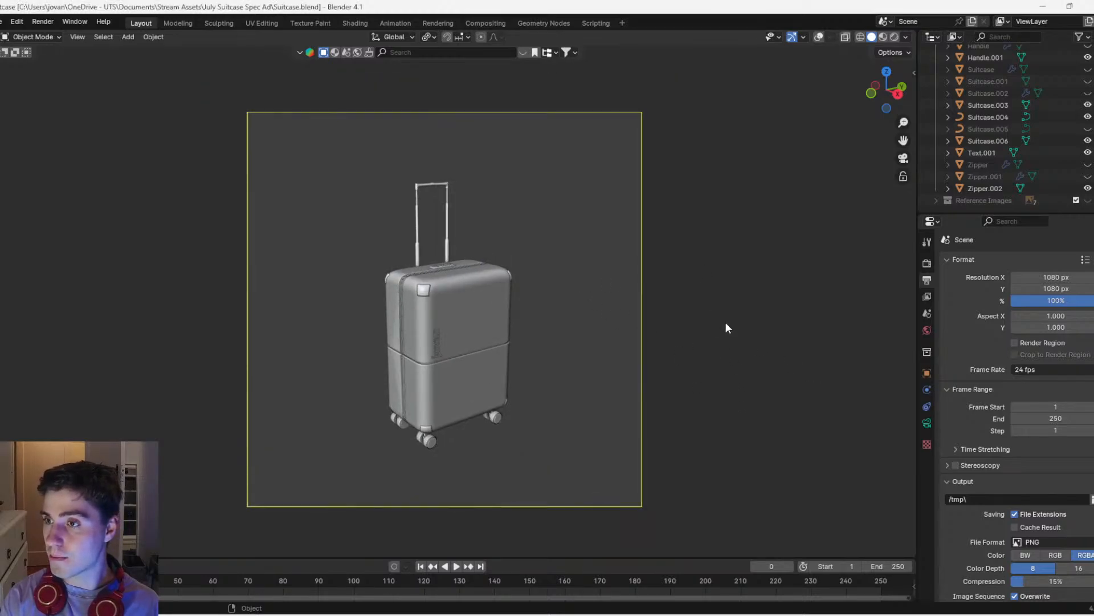
# Preview the suitcase through the camera in wireframe and other viewport shading modes, ending in solid shading
pyautogui.press('z')
pyautogui.click(661, 251)
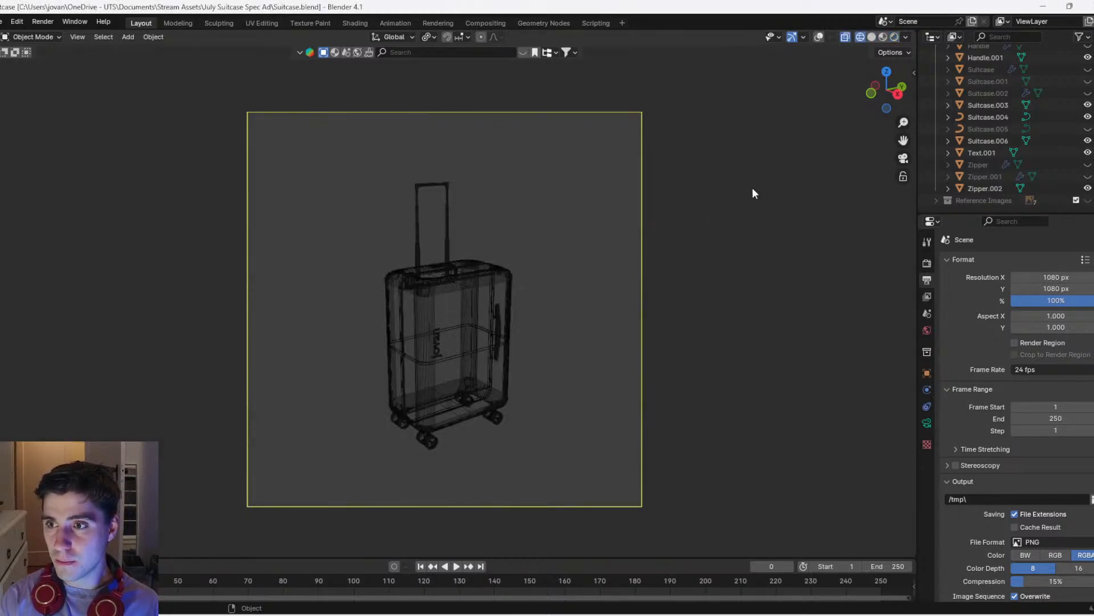
pyautogui.press('z')
pyautogui.click(821, 182)
pyautogui.press('z')
pyautogui.click(717, 365)
pyautogui.press('z')
pyautogui.click(837, 326)
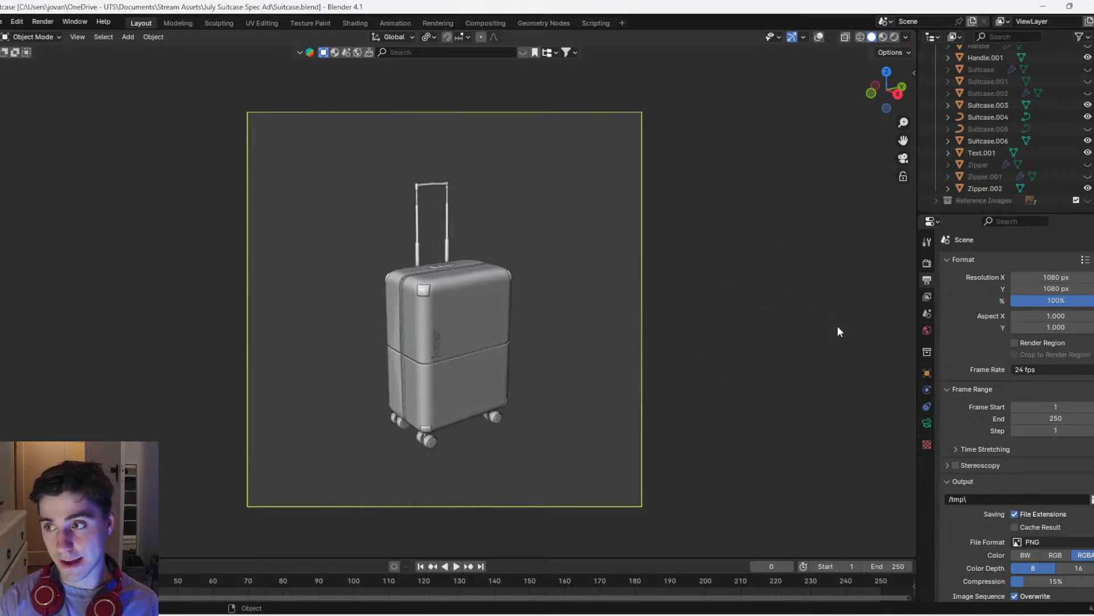
pyautogui.scroll(3, 627, 340)
pyautogui.scroll(-2, 573, 341)
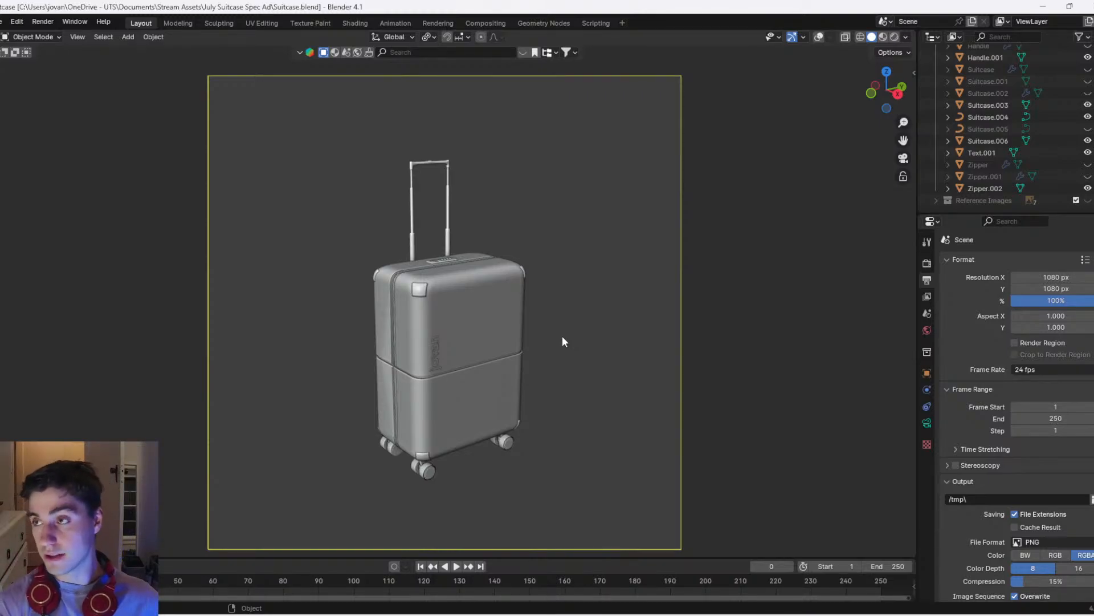
pyautogui.moveTo(668, 113); pyautogui.dragTo(619, 152)
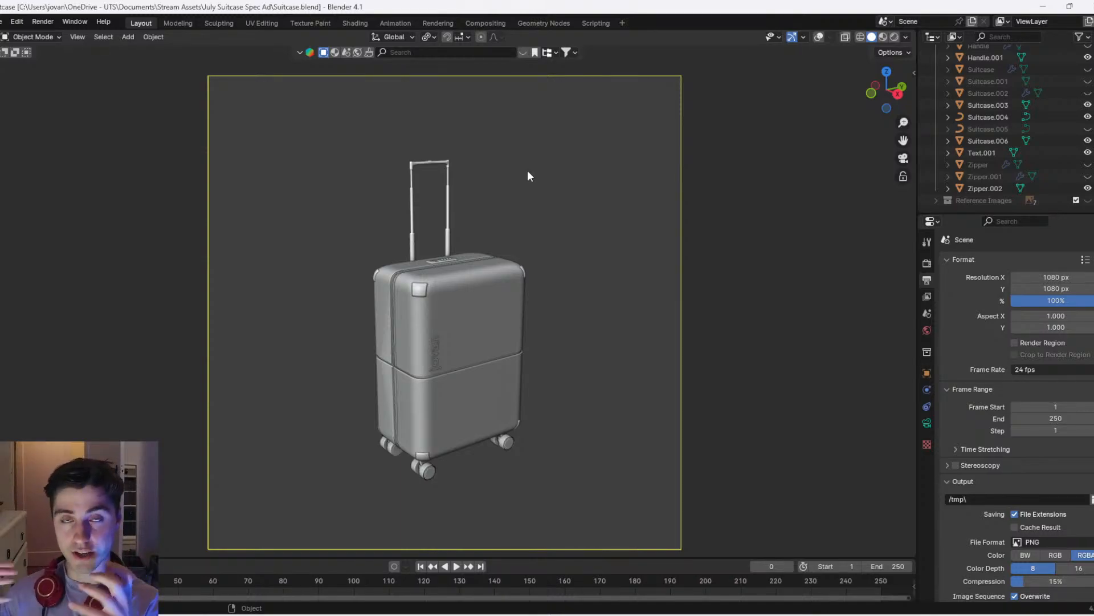
pyautogui.moveTo(300, 98); pyautogui.dragTo(523, 489)
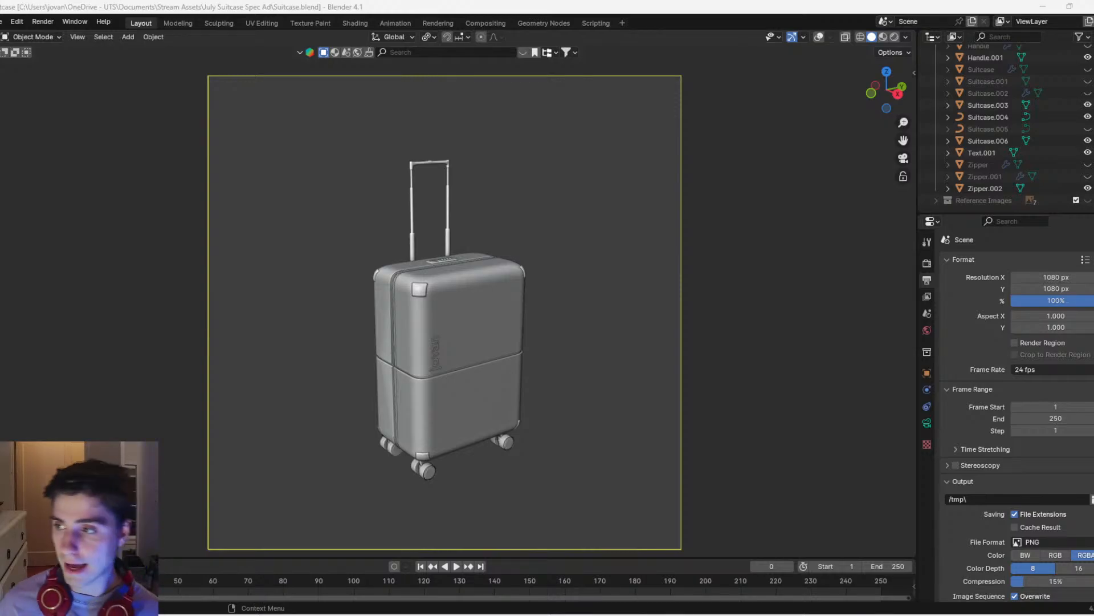
pyautogui.click(571, 276)
pyautogui.scroll(-1, 574, 278)
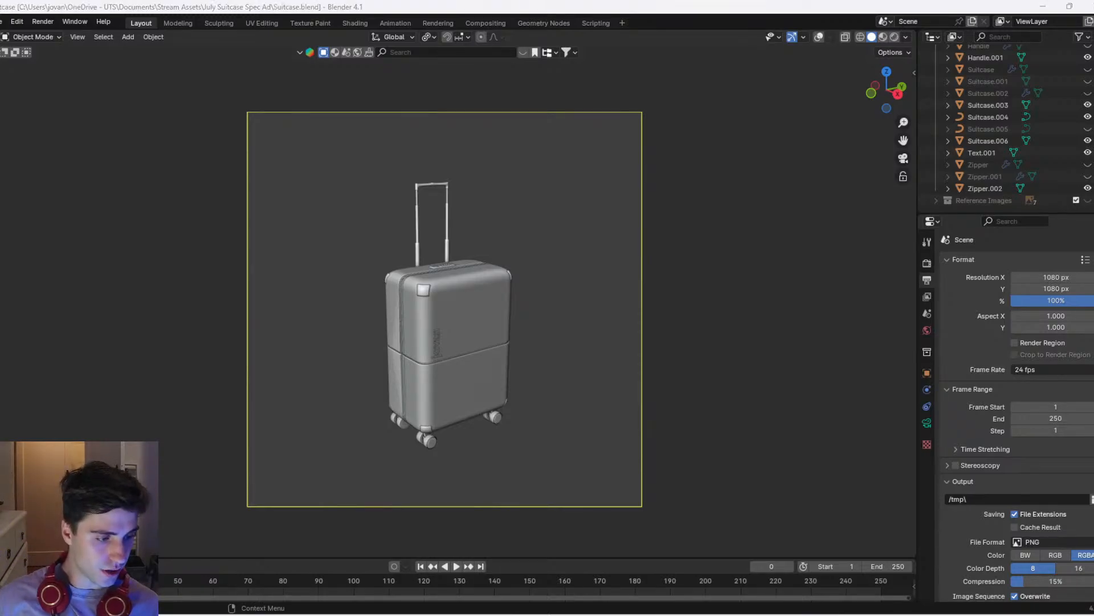
pyautogui.hotkey('alt', 'Tab')
pyautogui.moveTo(759, 3); pyautogui.dragTo(803, 71)
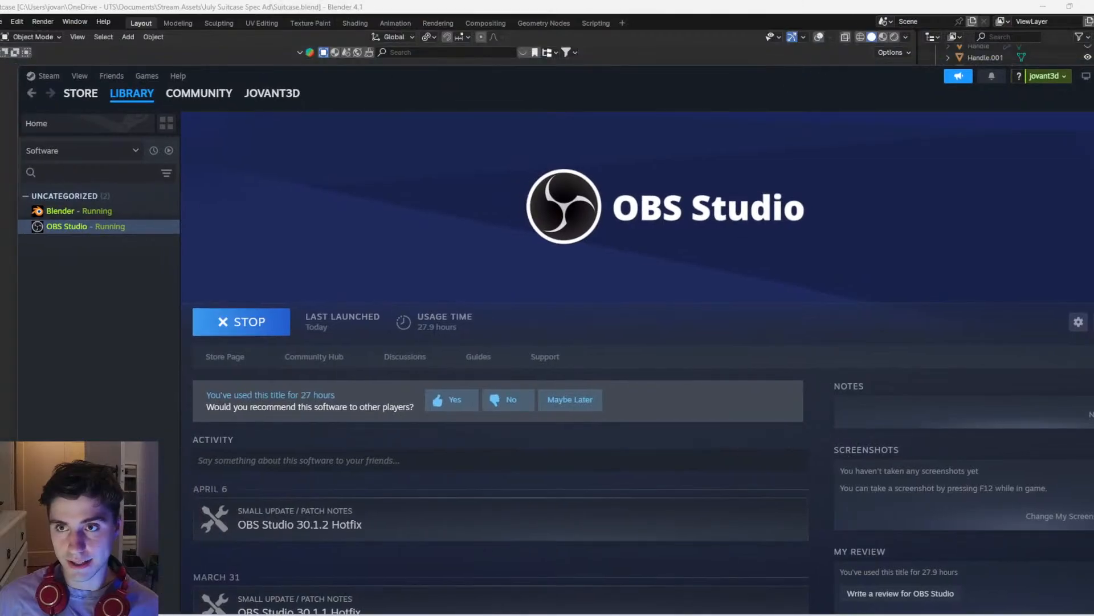
pyautogui.hotkey('alt', 'Tab')
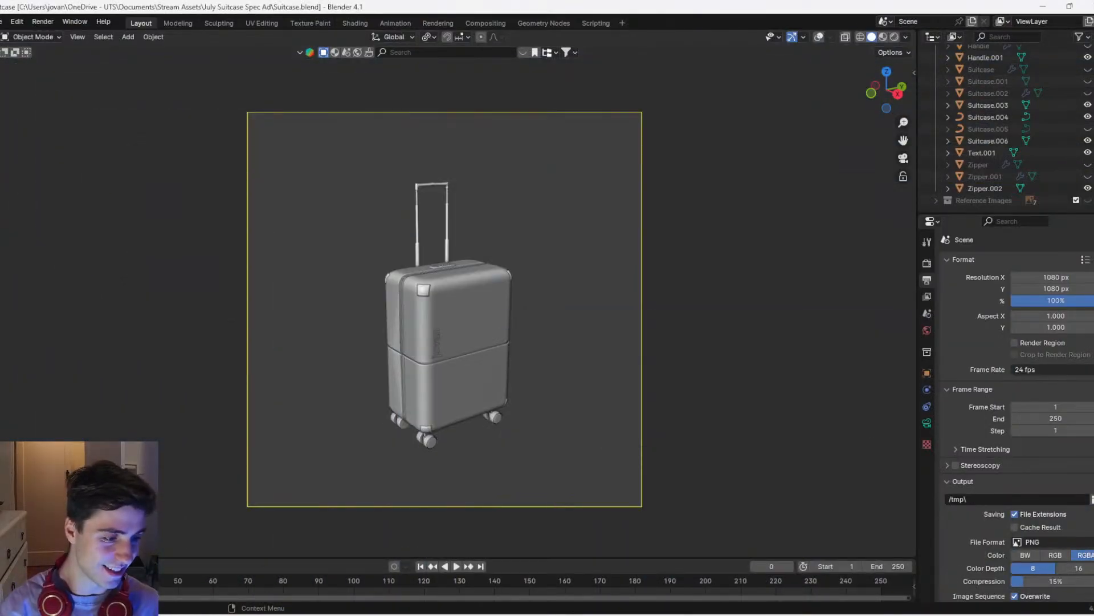